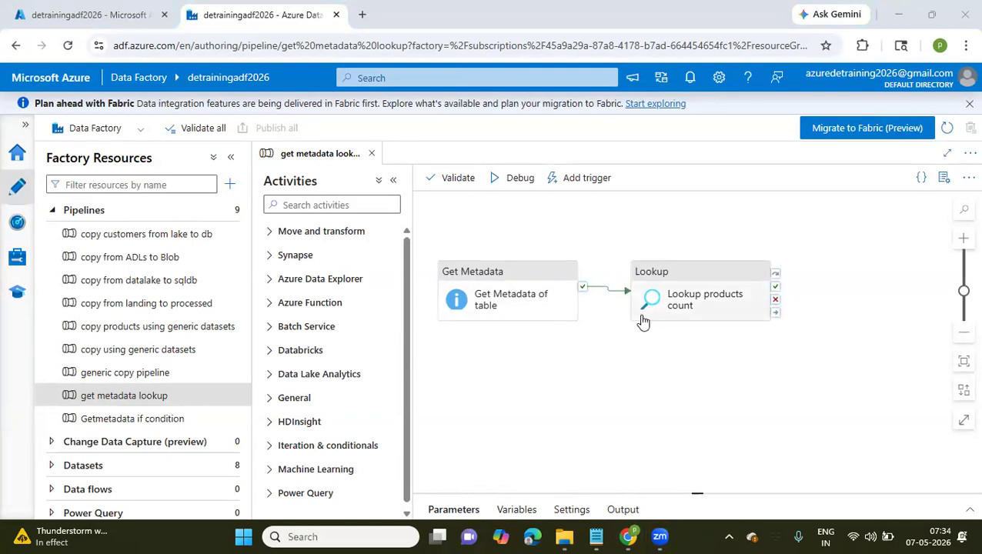
# Review the dataset, its properties and the field list in the settings of the Get Metadata of table activity, collapsing the side panes
pyautogui.click(517, 306)
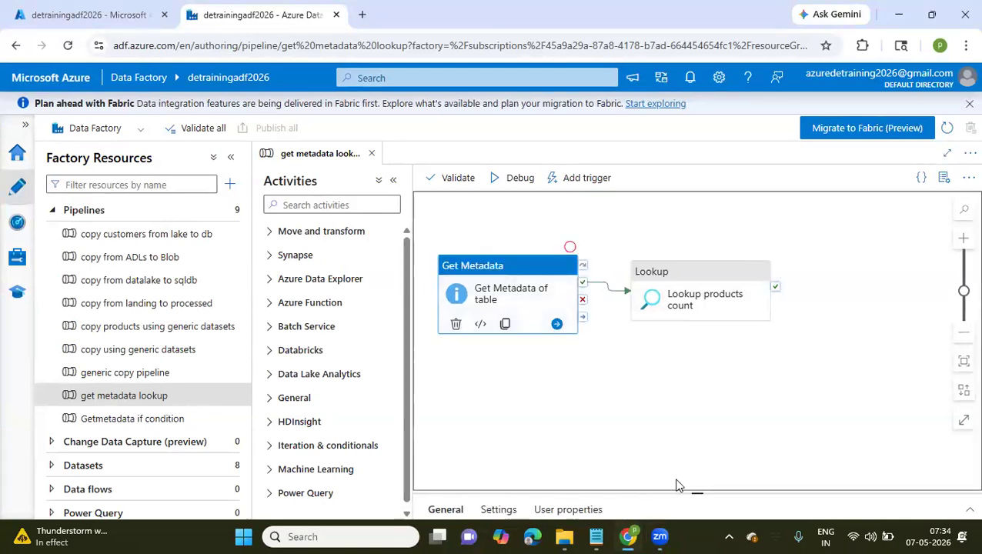
pyautogui.moveTo(696, 493); pyautogui.dragTo(693, 318)
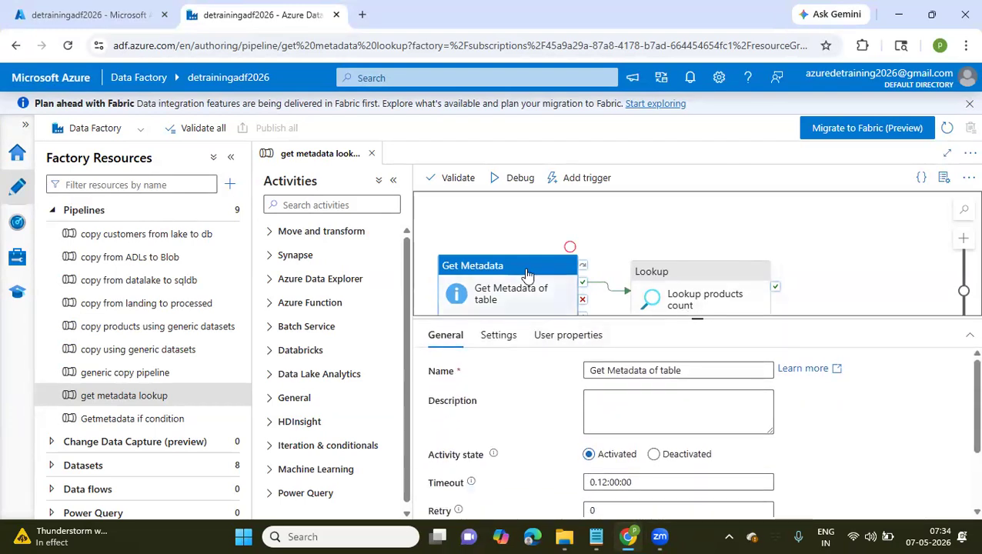
pyautogui.moveTo(526, 274); pyautogui.dragTo(522, 237)
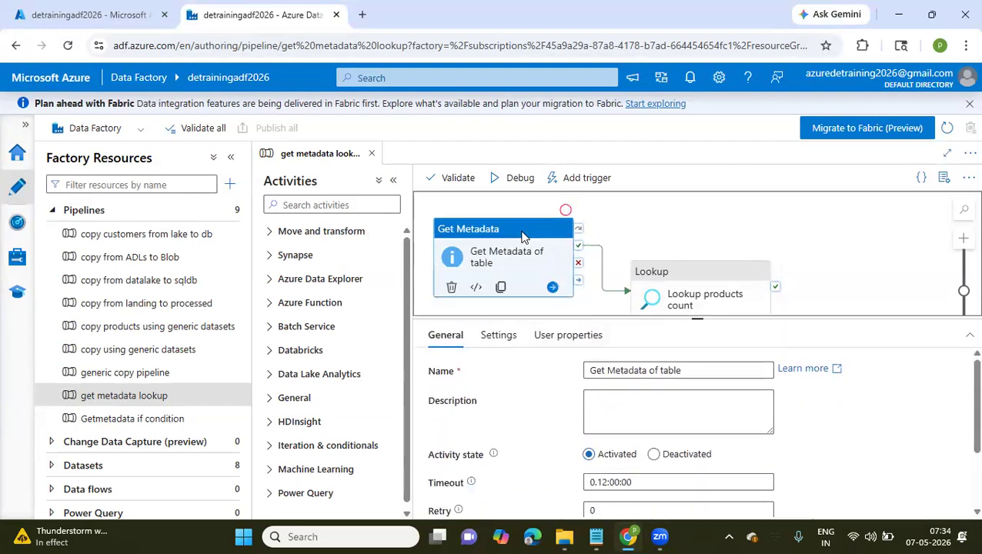
pyautogui.click(500, 336)
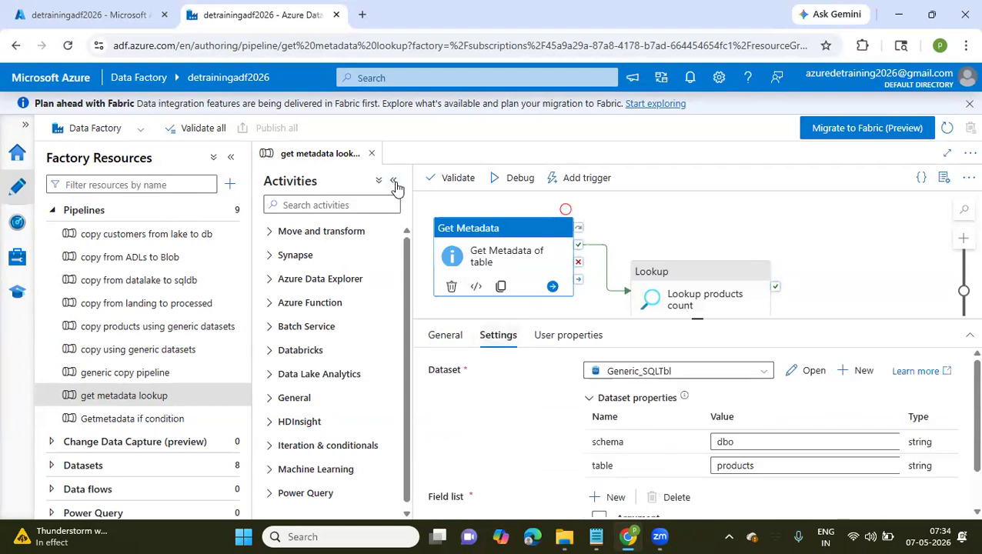
pyautogui.click(394, 181)
pyautogui.click(230, 157)
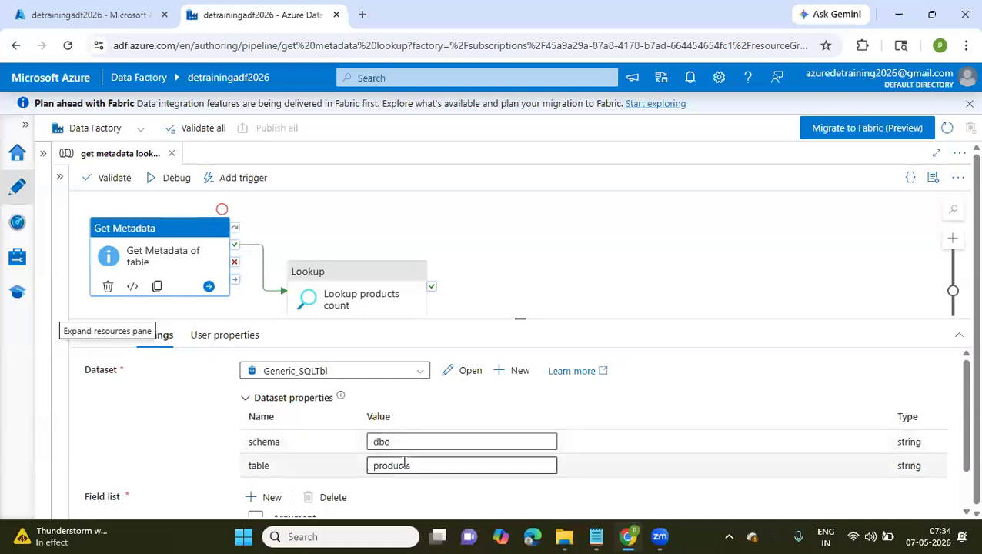
pyautogui.scroll(-1, 404, 462)
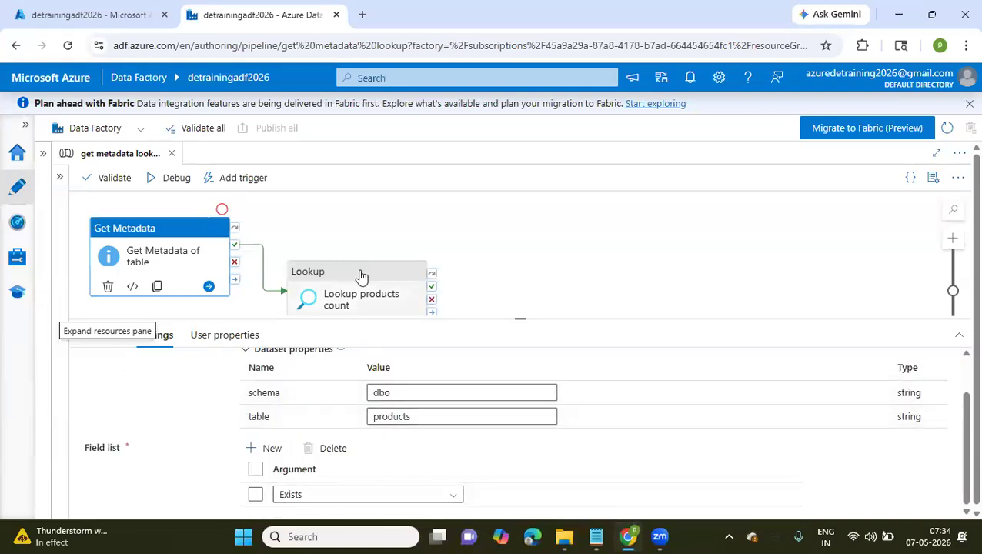
# Move the Lookup products count activity up beside Get Metadata and review its source dataset and query settings
pyautogui.moveTo(368, 269); pyautogui.dragTo(390, 223)
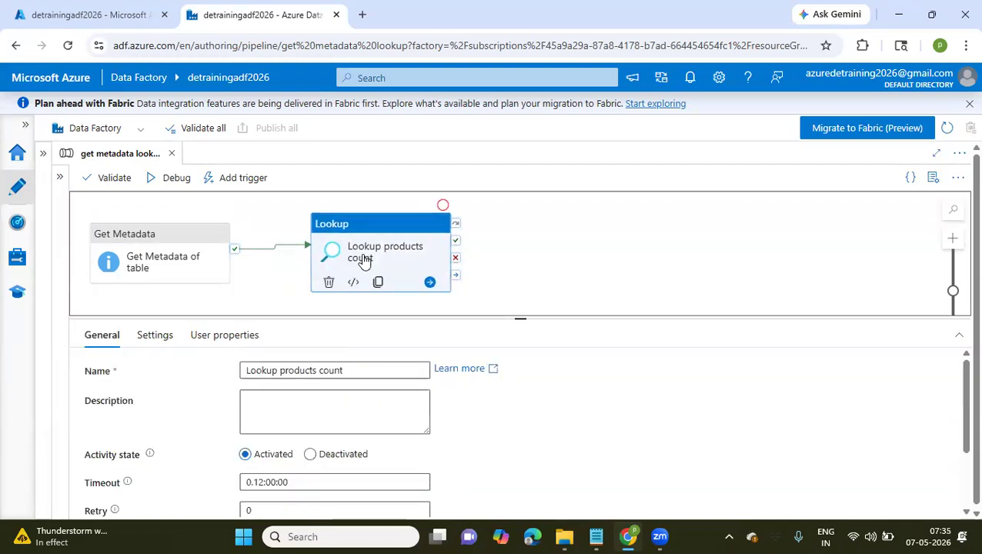
pyautogui.click(161, 335)
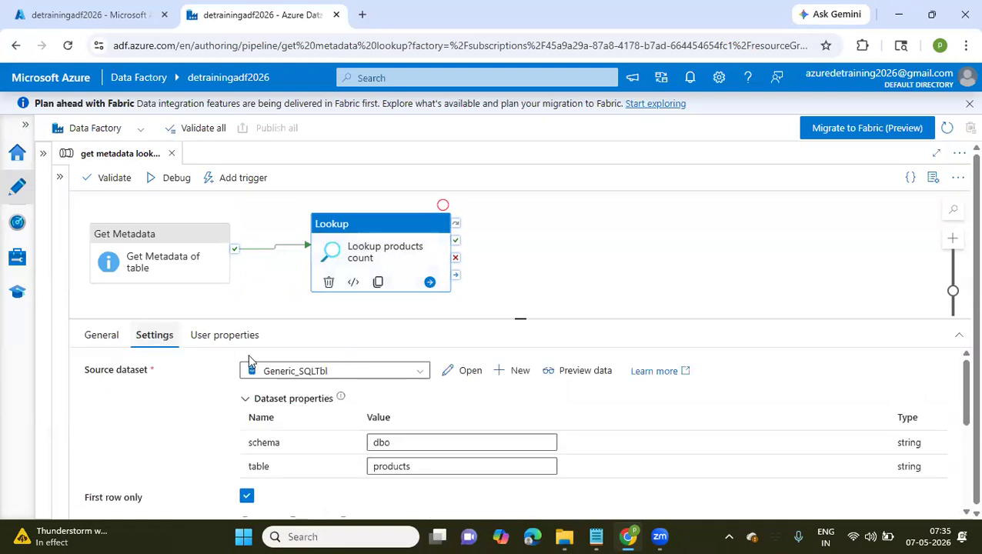
pyautogui.scroll(-2, 397, 466)
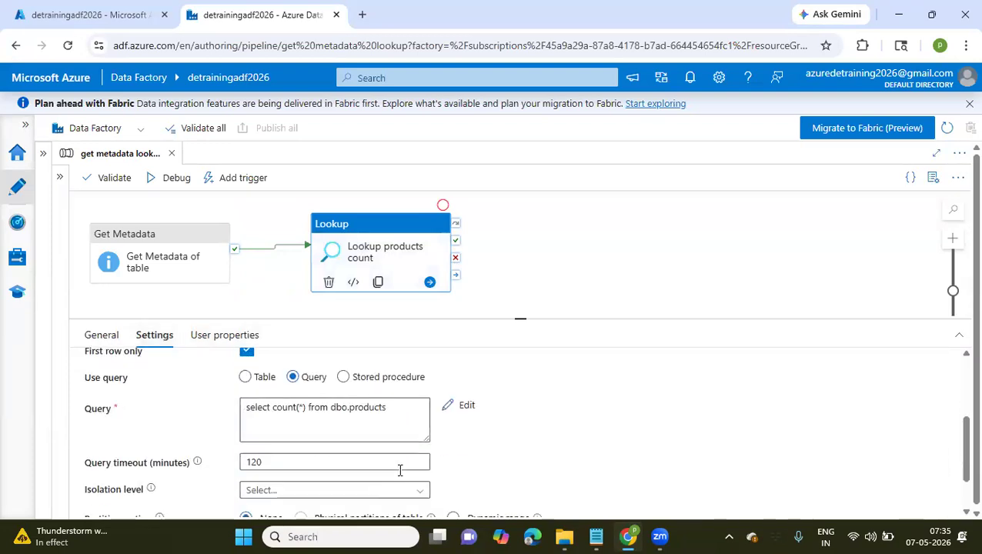
pyautogui.scroll(-1, 399, 476)
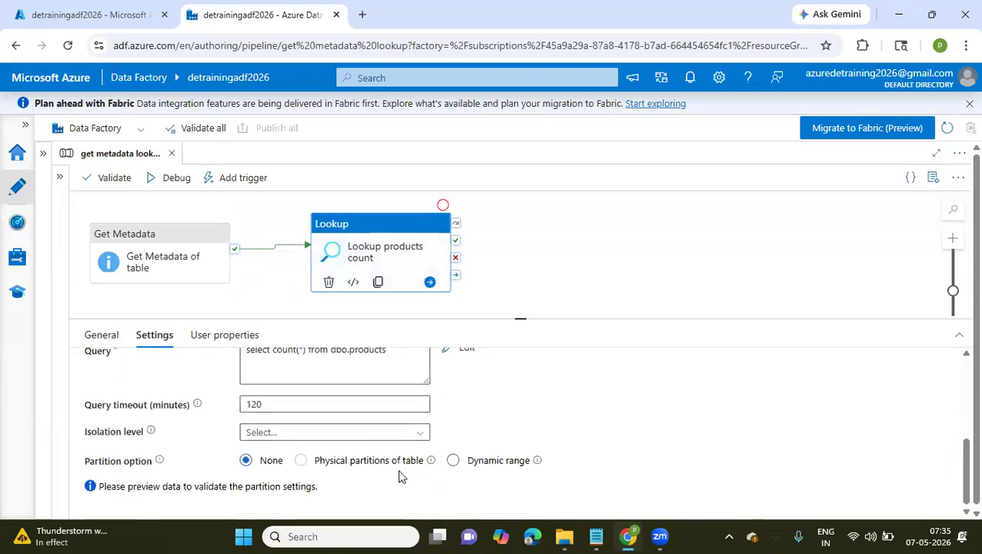
pyautogui.scroll(3, 399, 476)
# Start a debug run of the get metadata lookup pipeline and refresh its run status
pyautogui.click(174, 178)
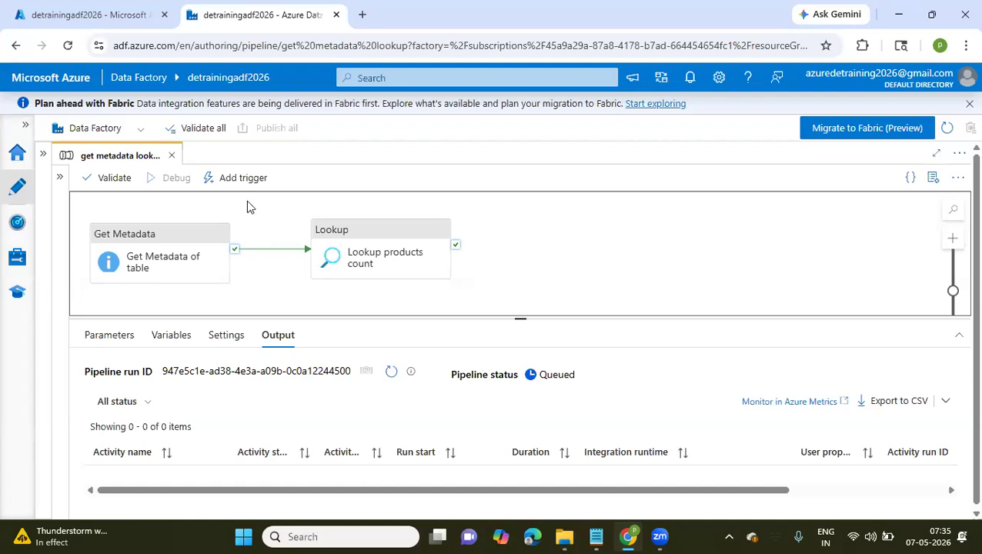
pyautogui.moveTo(264, 282); pyautogui.dragTo(287, 248)
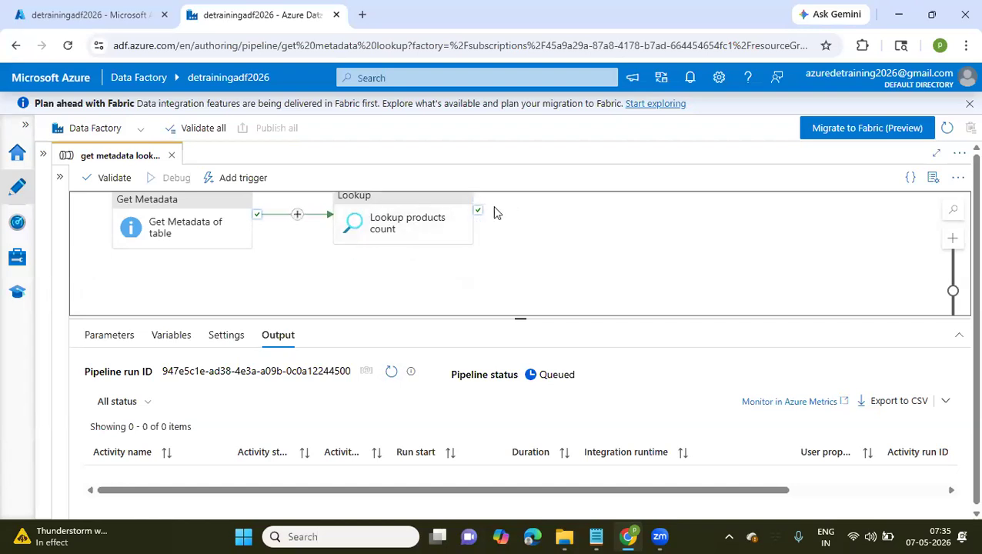
pyautogui.click(390, 371)
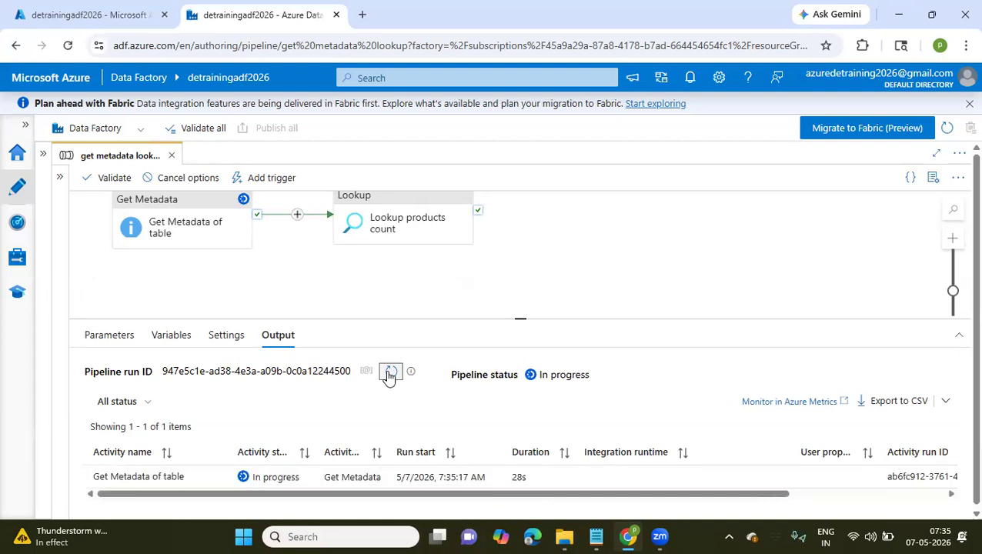
pyautogui.click(390, 372)
pyautogui.click(432, 300)
pyautogui.moveTo(430, 299); pyautogui.dragTo(420, 312)
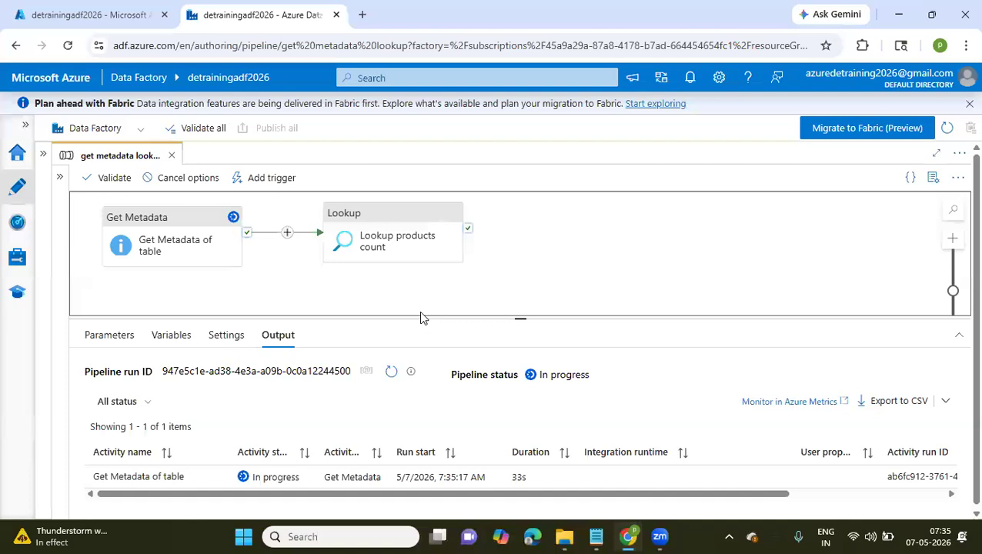
pyautogui.click(391, 372)
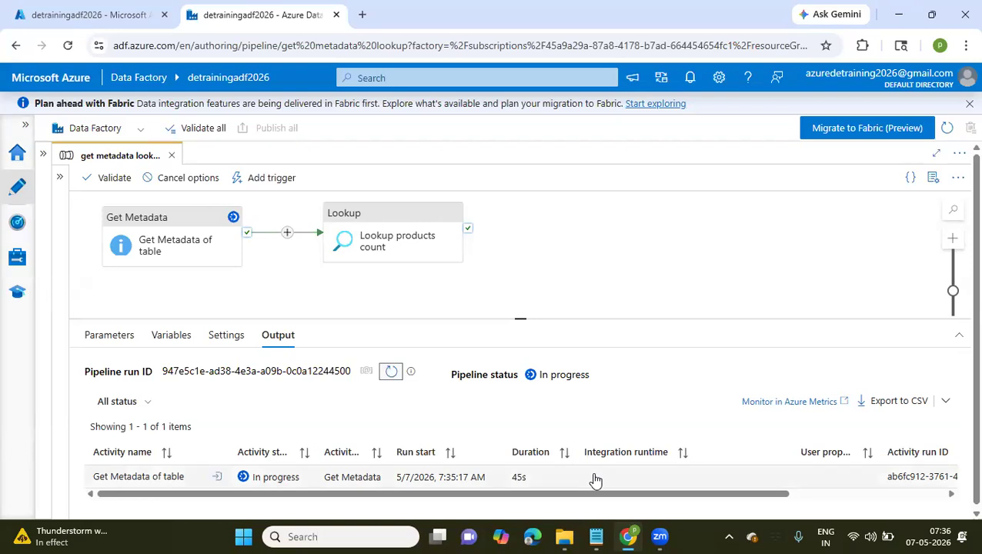
# Inspect the input of the Get Metadata of table run and open the error details after refreshing the status
pyautogui.hscroll(3, 596, 480)
pyautogui.hscroll(-3, 596, 480)
pyautogui.moveTo(203, 479)
pyautogui.click(218, 477)
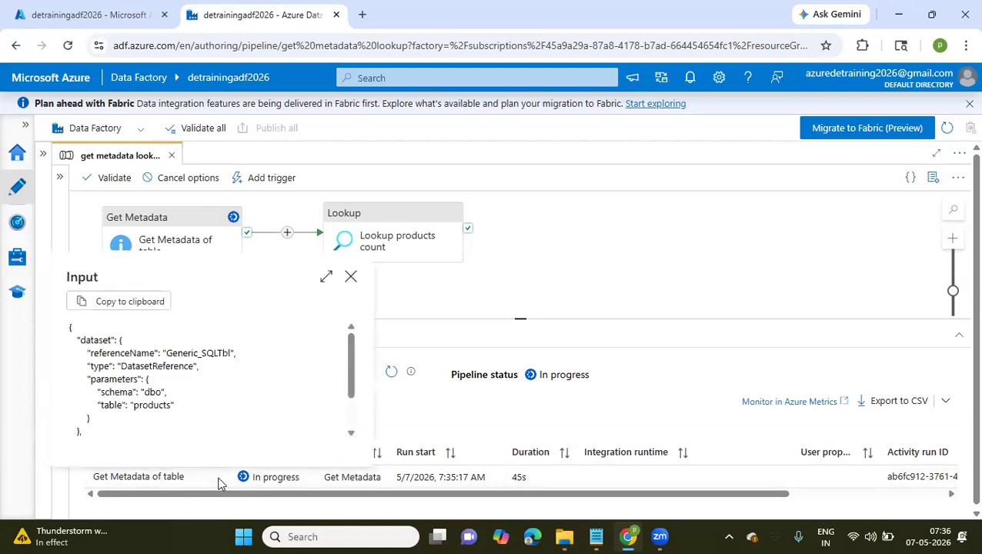
pyautogui.scroll(-2, 226, 397)
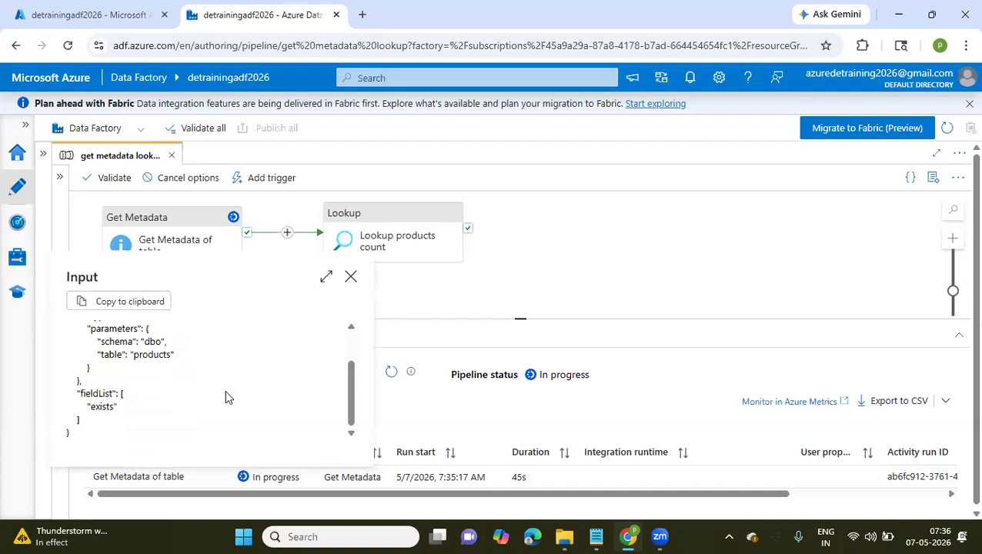
pyautogui.click(351, 278)
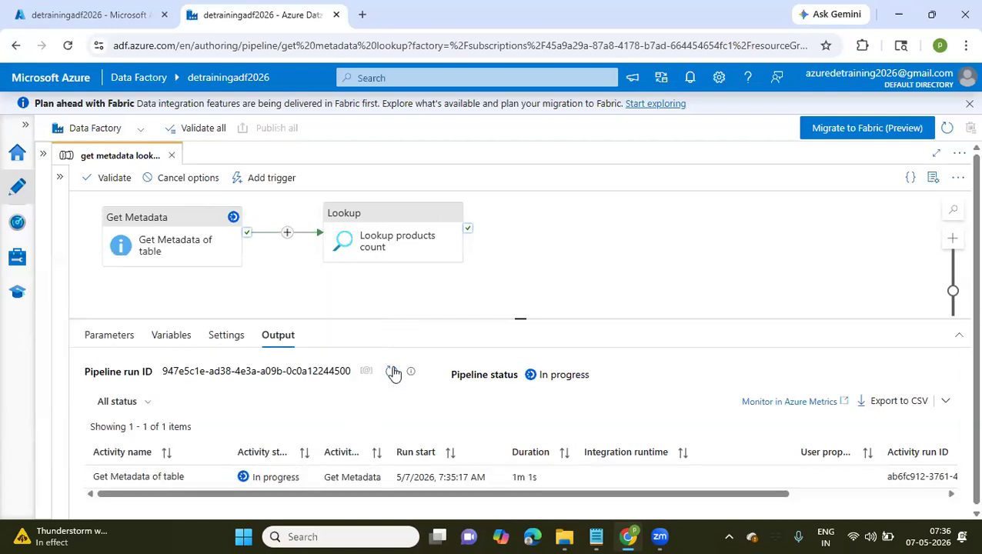
pyautogui.click(392, 374)
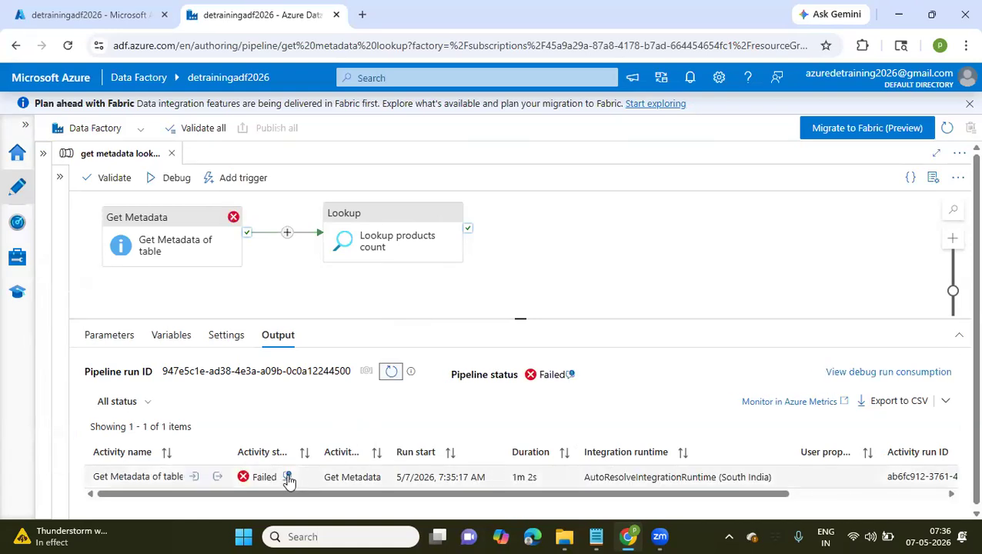
pyautogui.click(288, 477)
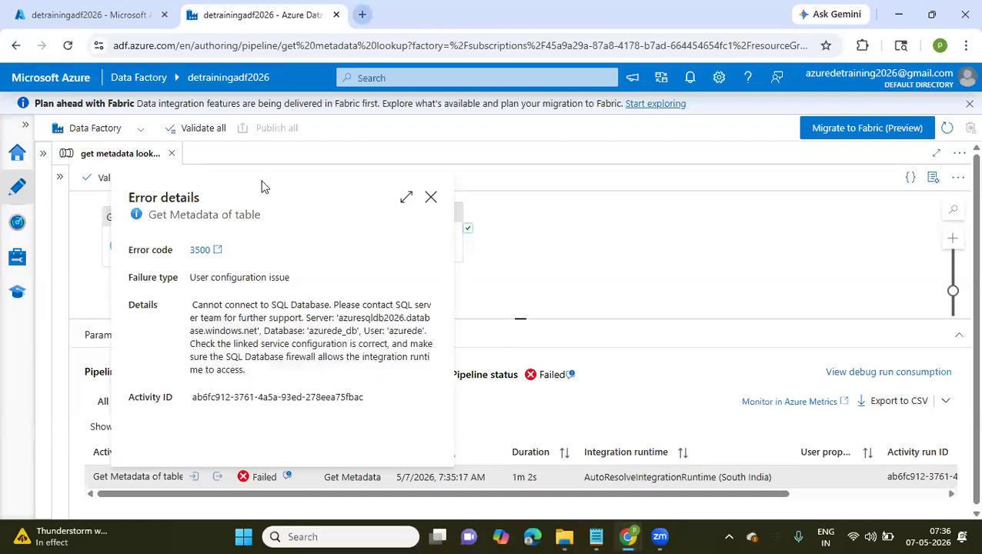
# Switch to the Azure portal and open the query editor of the azurede_db SQL database
pyautogui.hotkey('ctrl', 't')
pyautogui.click(125, 13)
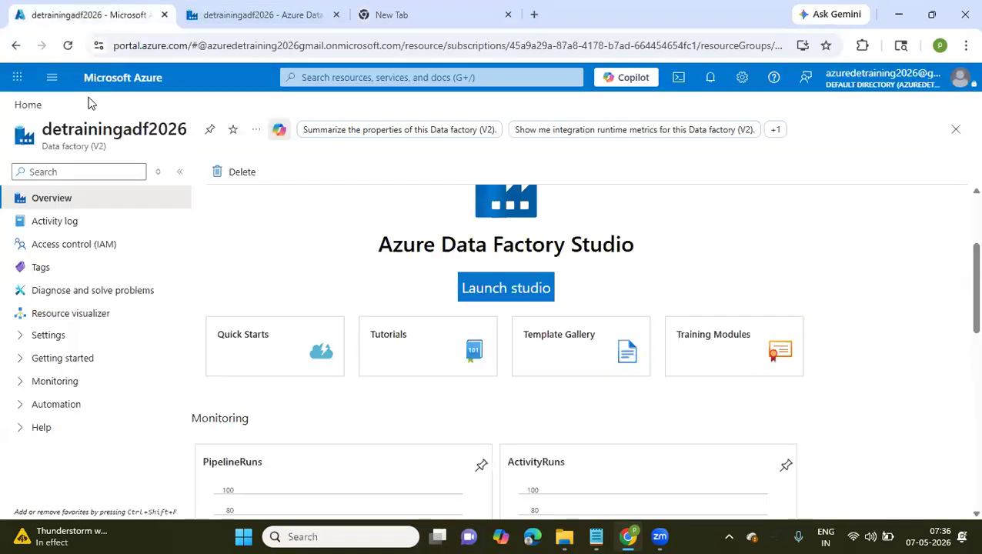
pyautogui.click(29, 106)
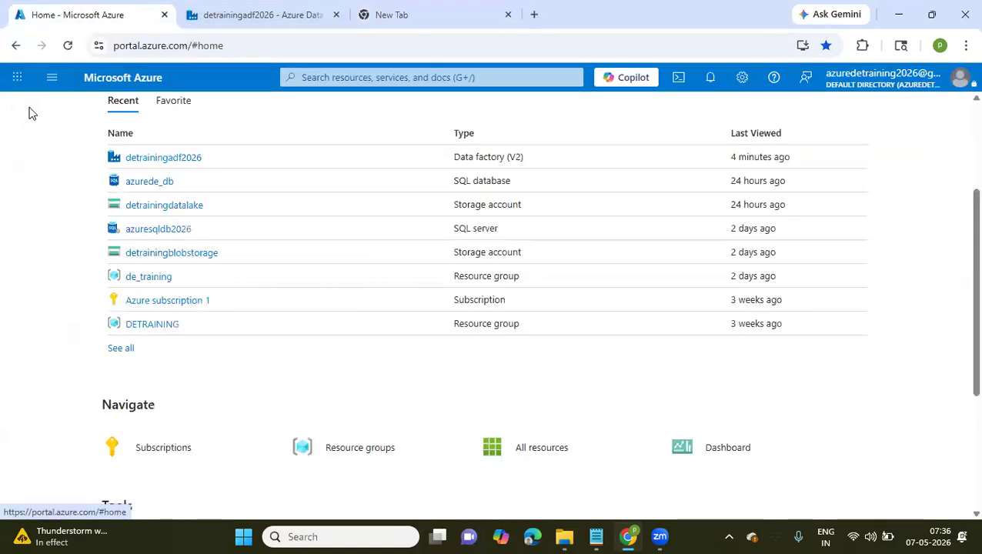
pyautogui.click(168, 230)
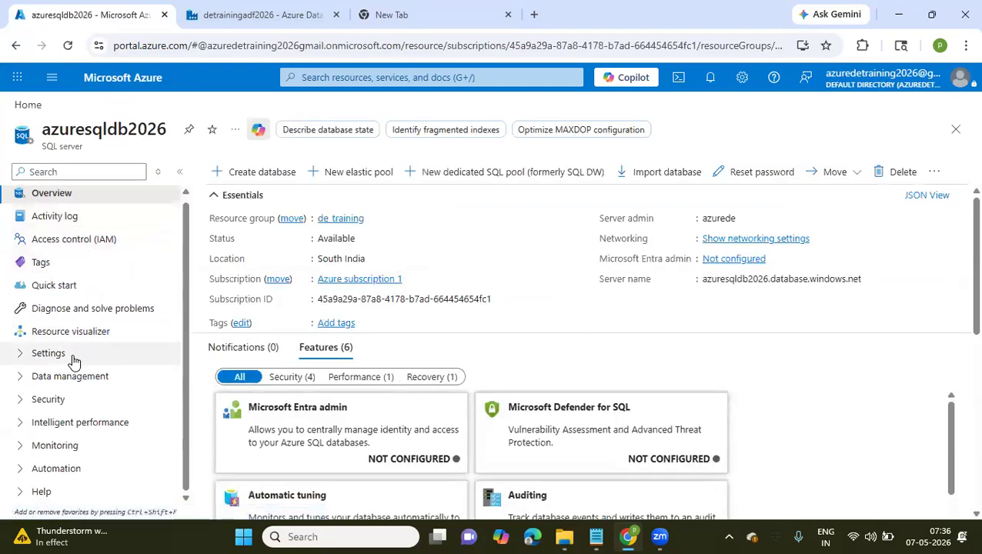
pyautogui.click(21, 106)
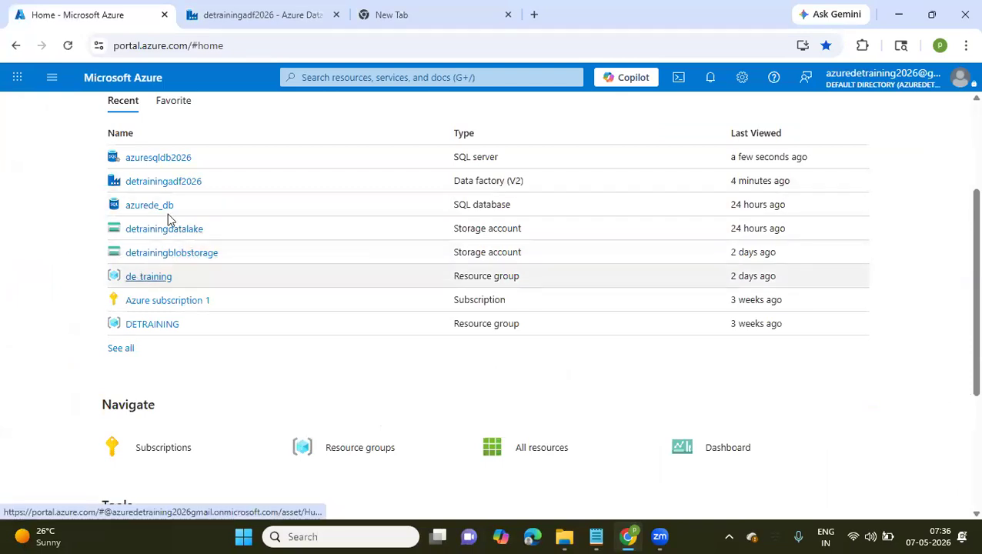
pyautogui.click(152, 206)
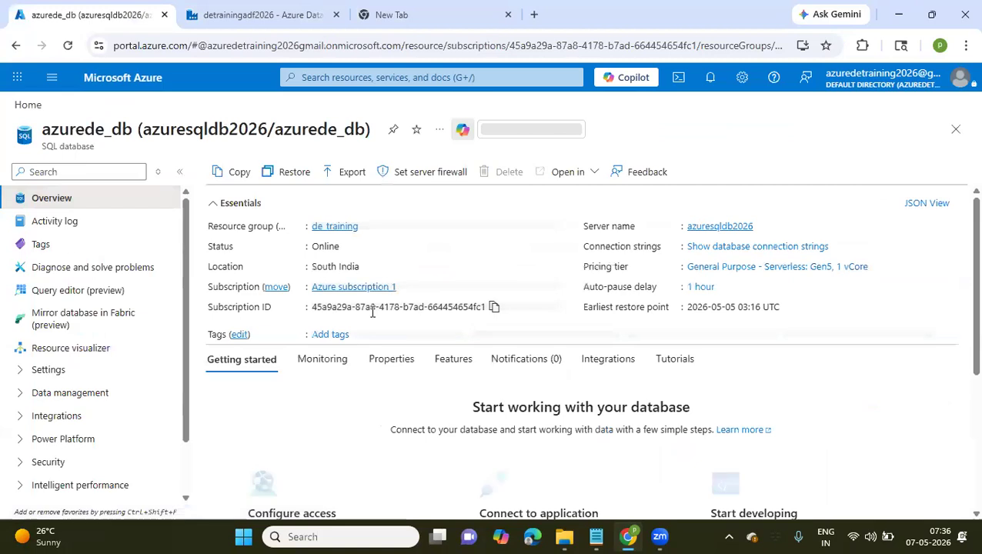
pyautogui.scroll(-2, 365, 398)
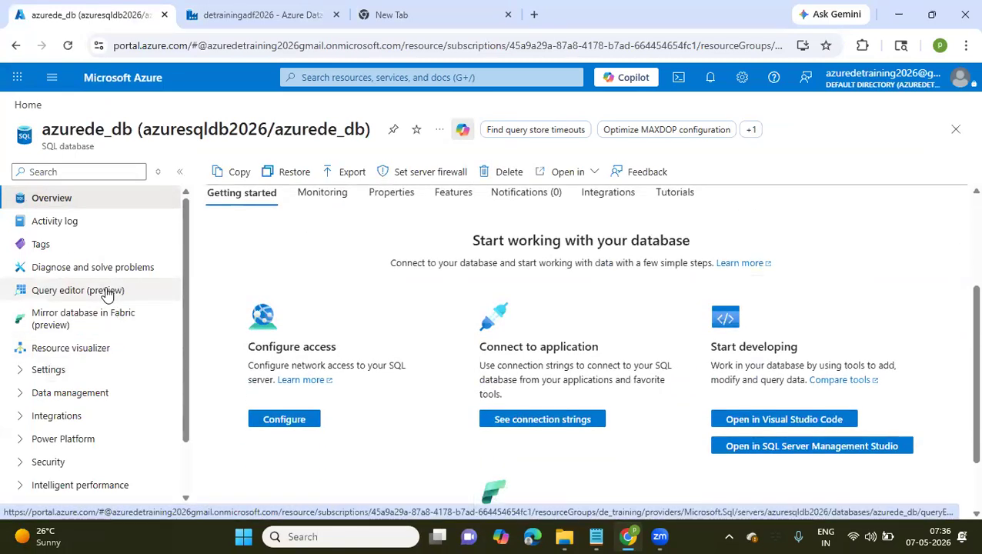
pyautogui.click(107, 292)
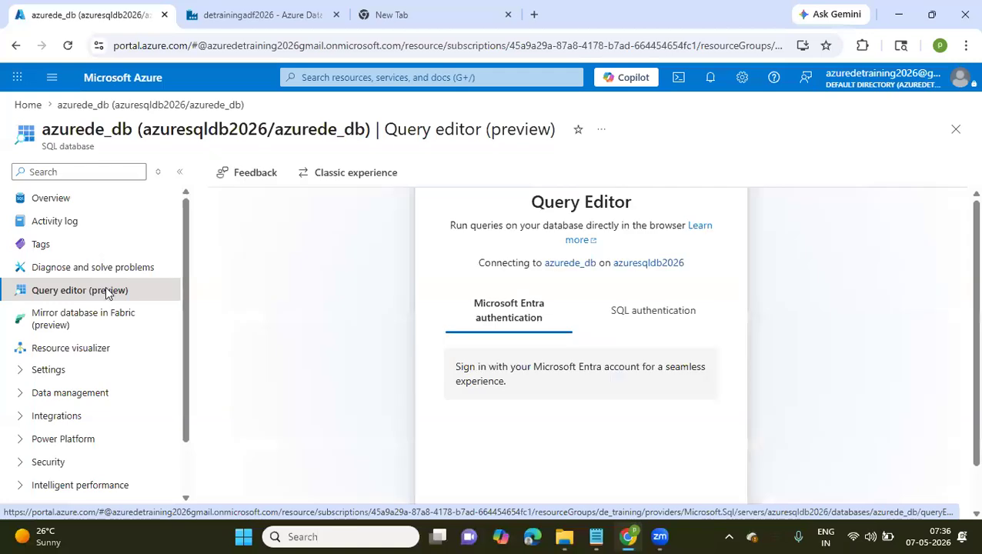
# Sign in using SQL authentication with the saved username and password, and allowlist the client IP address on server azuresqldb2026
pyautogui.click(656, 314)
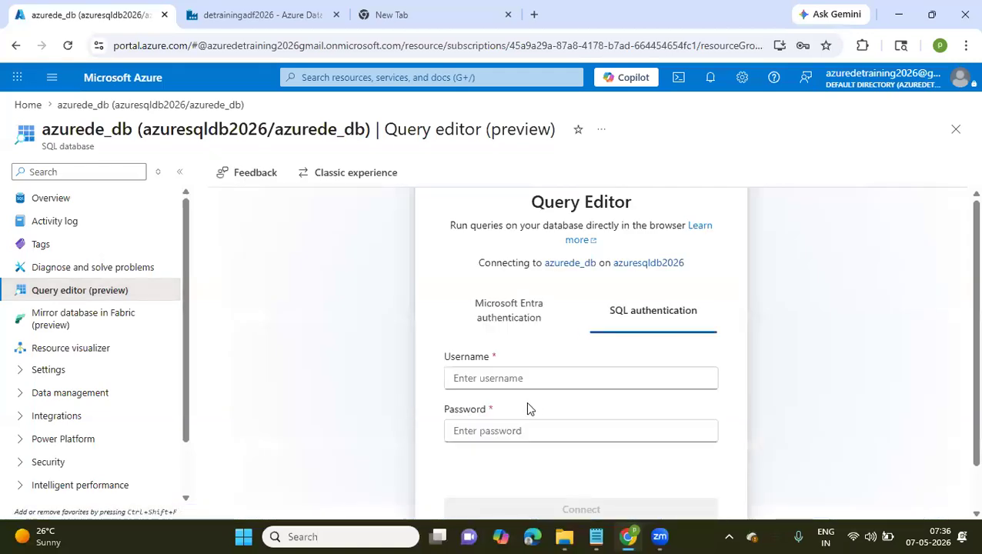
pyautogui.click(525, 378)
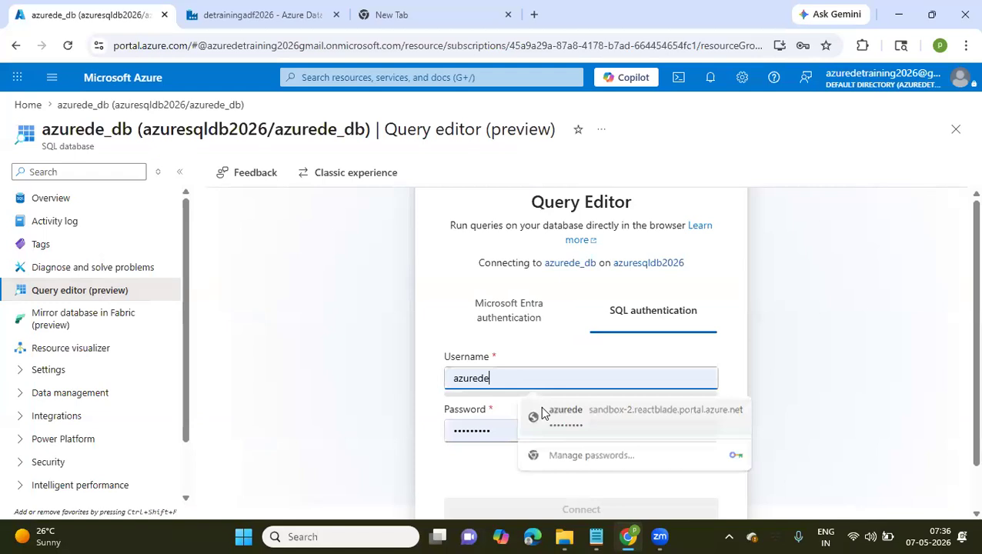
pyautogui.click(543, 413)
pyautogui.click(549, 457)
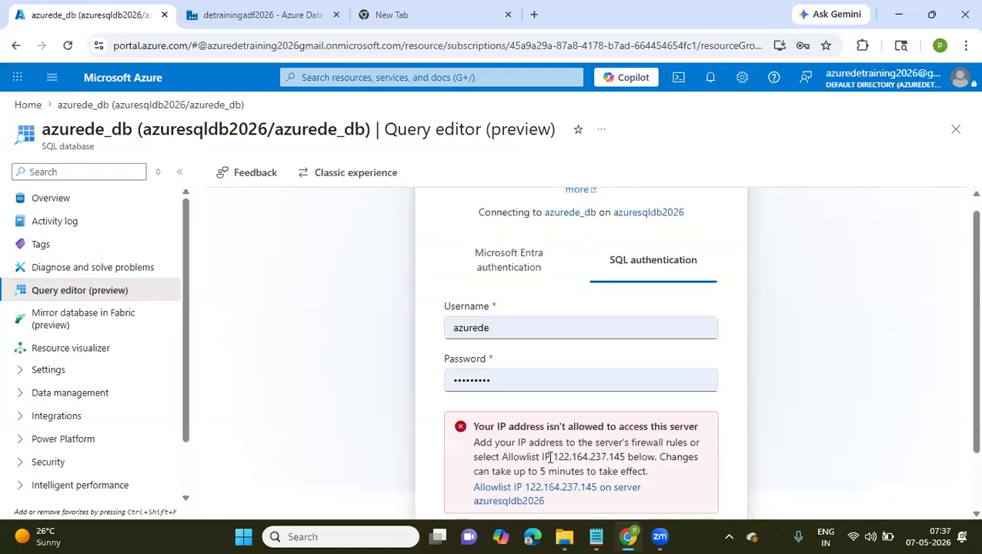
pyautogui.scroll(-1, 550, 457)
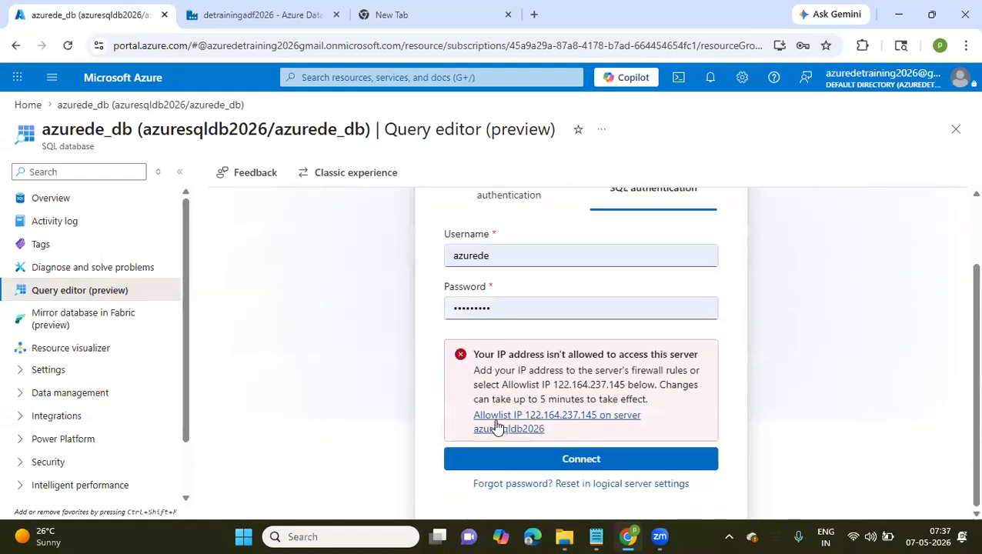
pyautogui.click(497, 428)
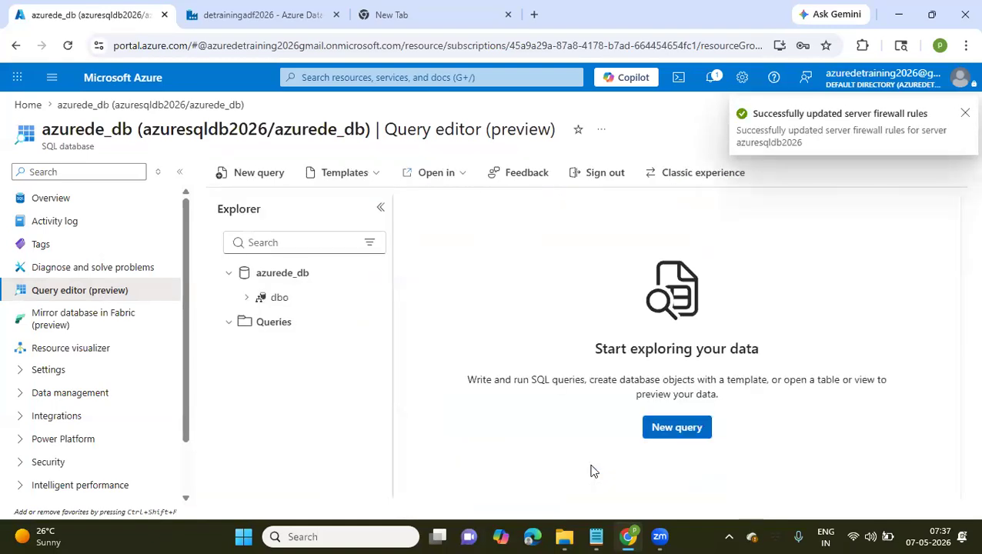
# Return to Data Factory, close the error details and start another debug run of the pipeline
pyautogui.hotkey('ctrl', 'Tab')
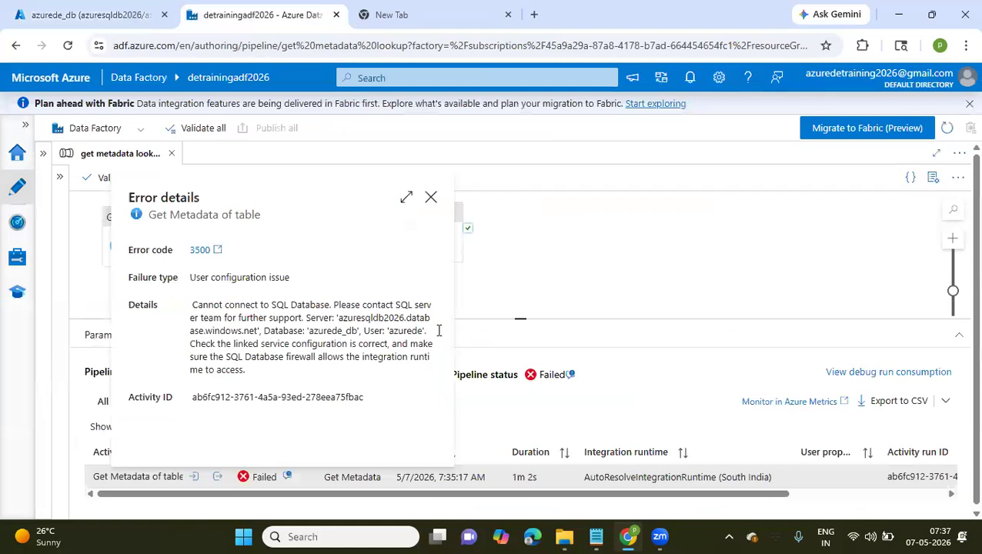
pyautogui.click(432, 199)
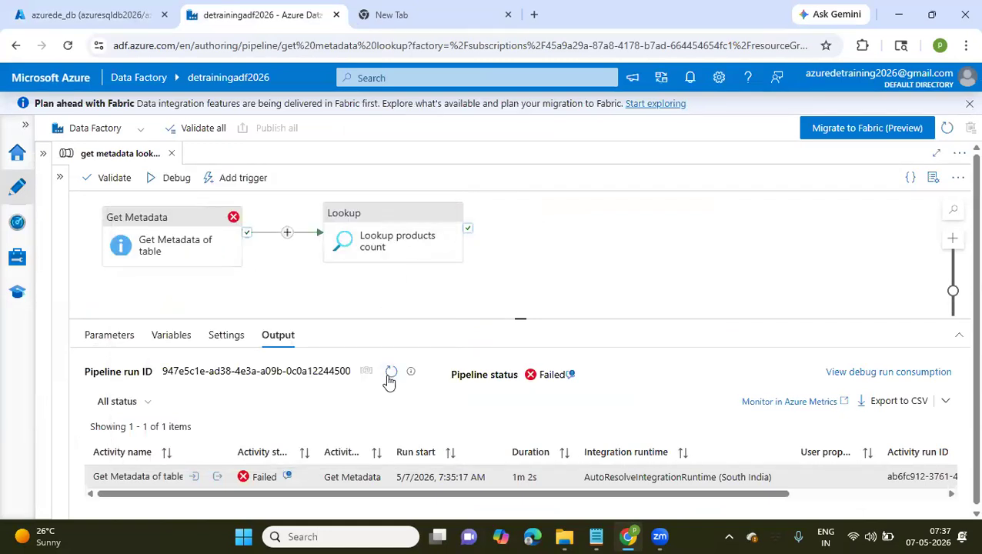
pyautogui.click(174, 179)
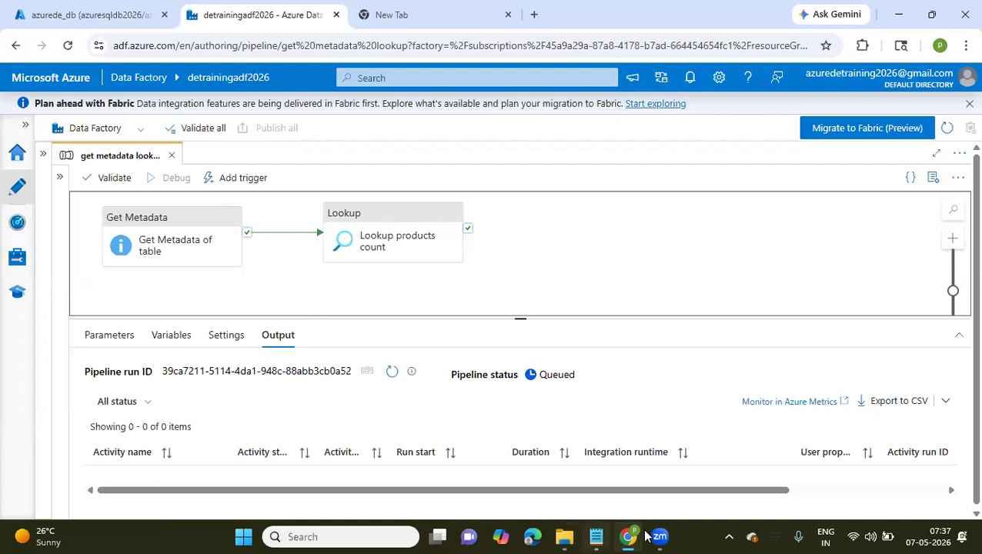
# Switch to Notepad and start a new note containing the condition "count>5000 -->"
pyautogui.click(604, 537)
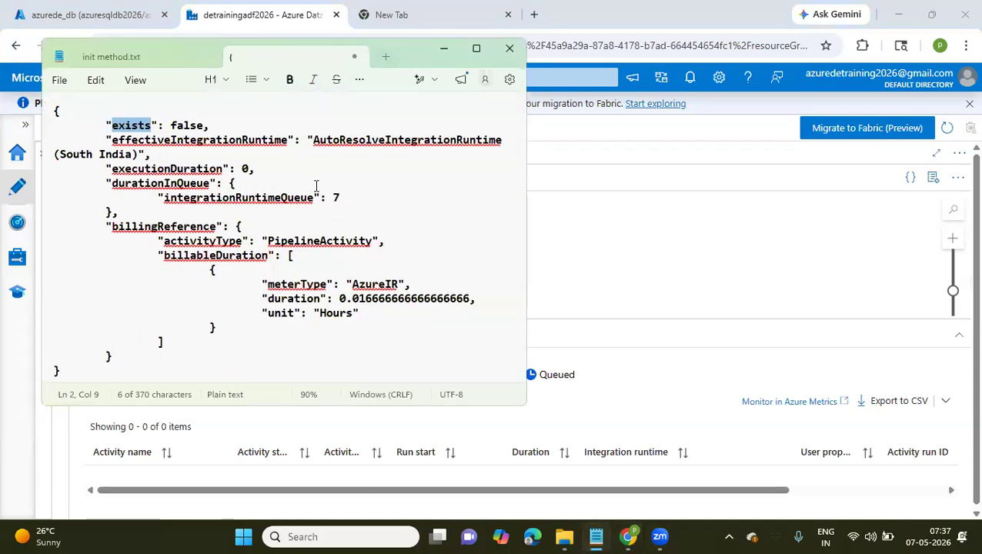
pyautogui.hotkey('ctrl', 'n')
pyautogui.write('cont')
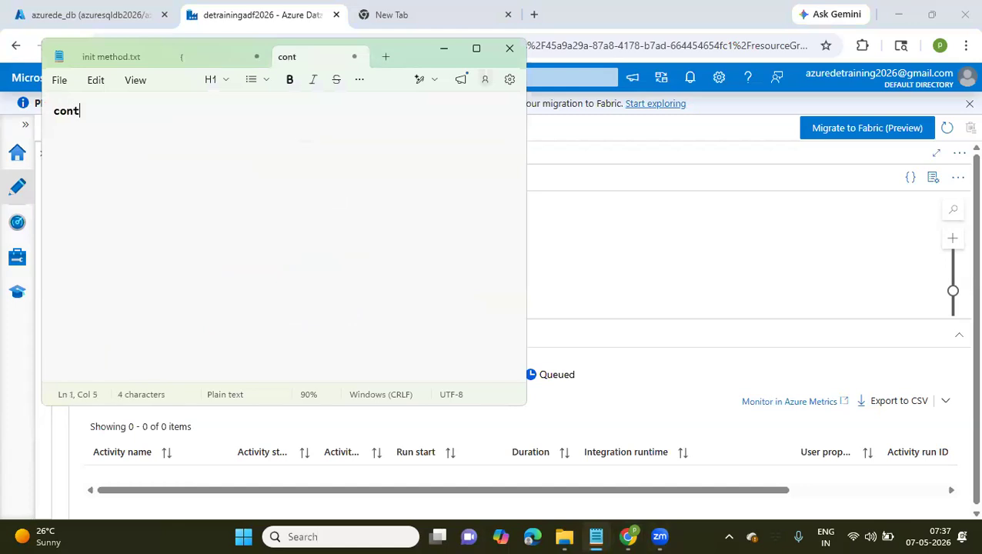
pyautogui.press('BackSpace')
pyautogui.press('BackSpace')
pyautogui.write('u')
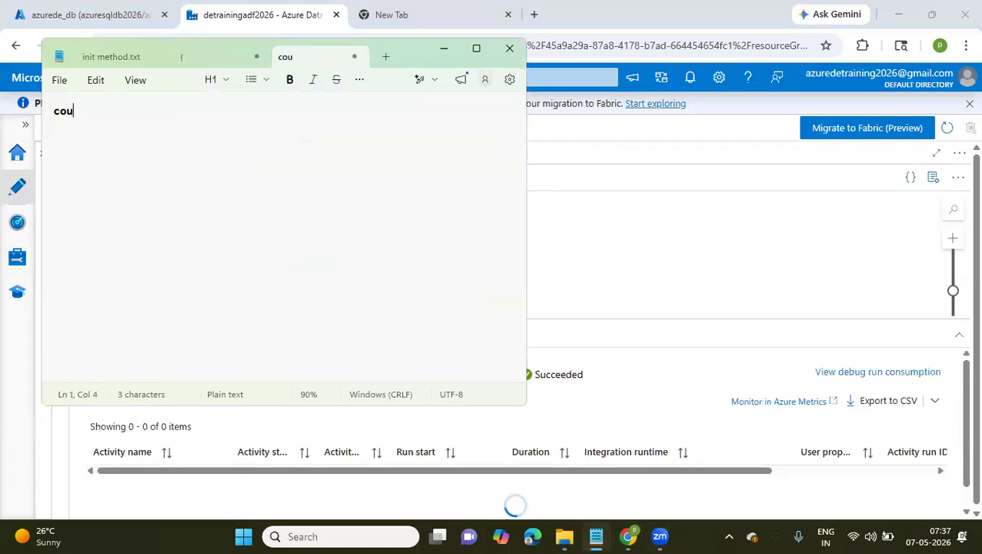
pyautogui.write('nt>55')
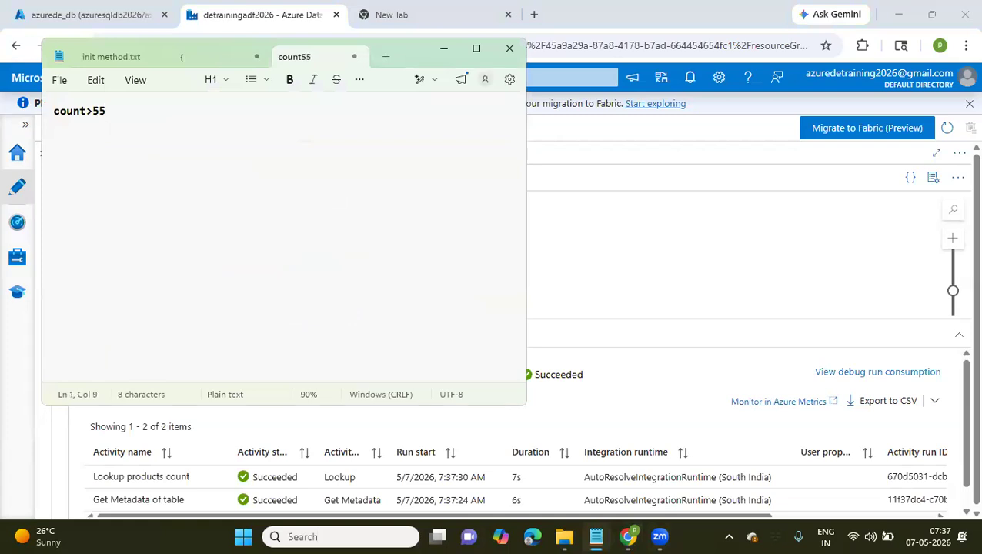
pyautogui.press('BackSpace')
pyautogui.write('000 -->')
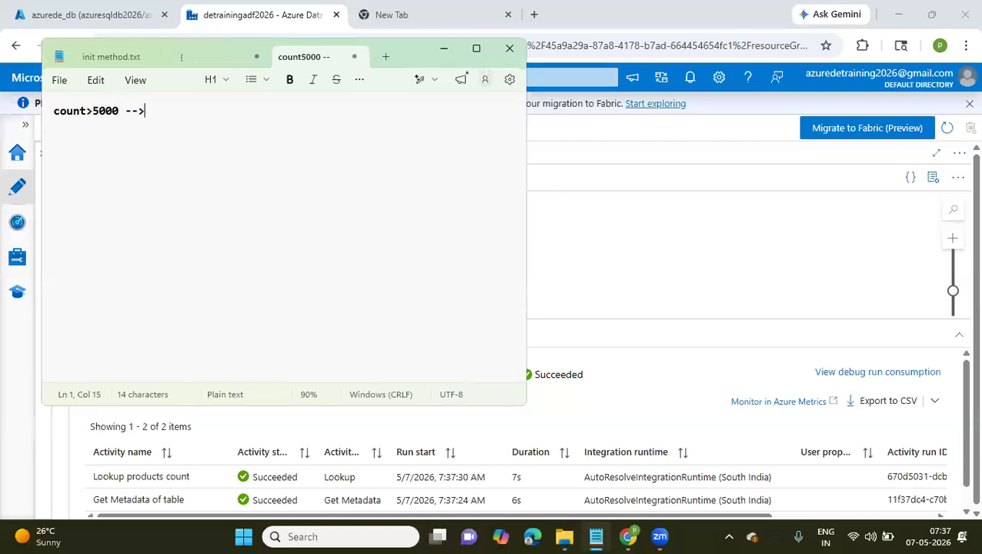
# Search the web for "download sample csv data files to process with pyspark" and open Datablist's sample CSV files page
pyautogui.click(431, 15)
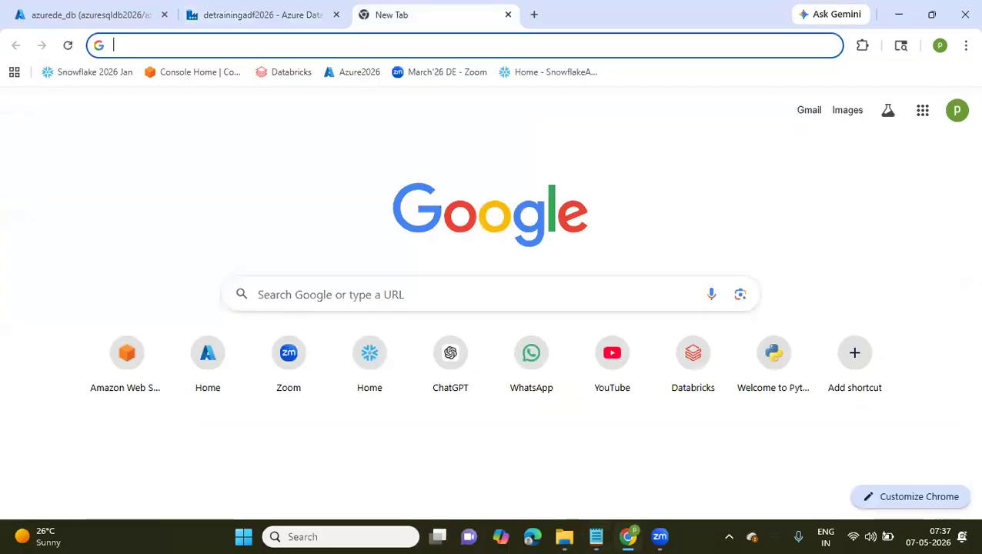
pyautogui.write('down')
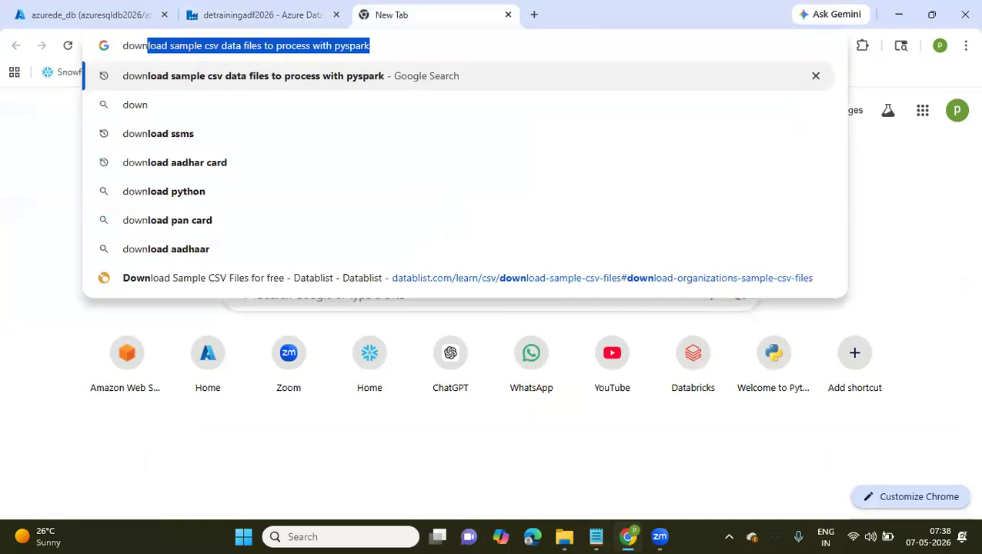
pyautogui.press('Return')
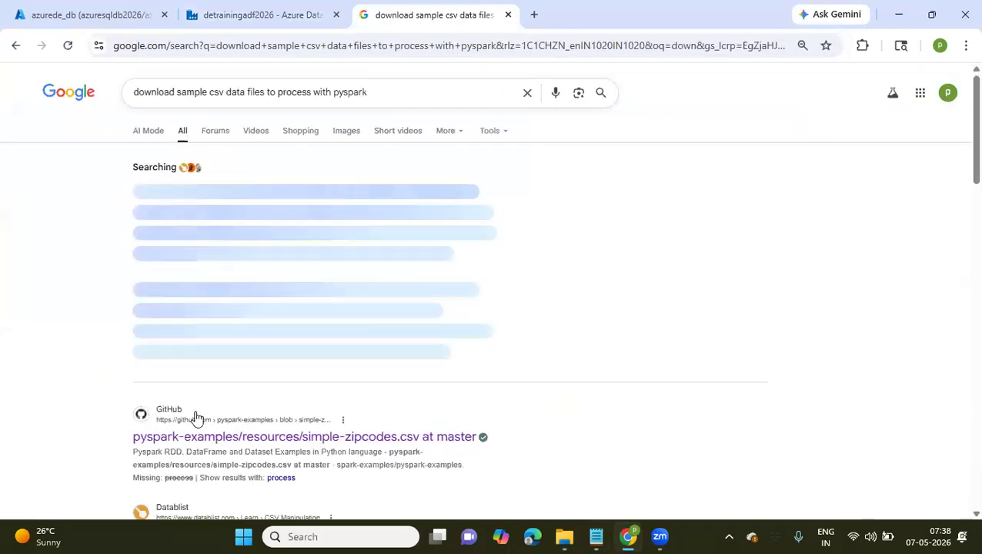
pyautogui.scroll(-3, 196, 416)
pyautogui.click(197, 231)
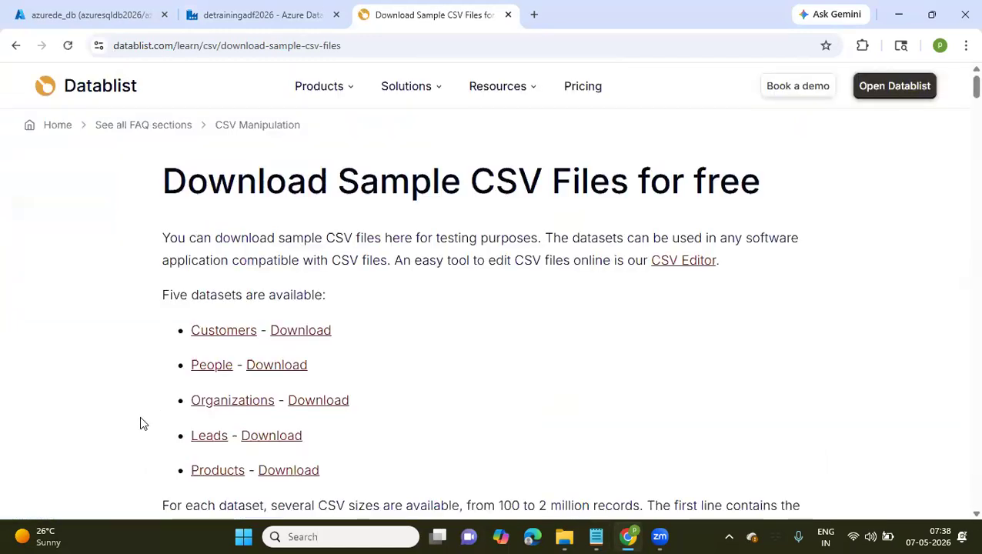
# Download customers-100.csv from the Customers dataset section
pyautogui.scroll(-1, 139, 415)
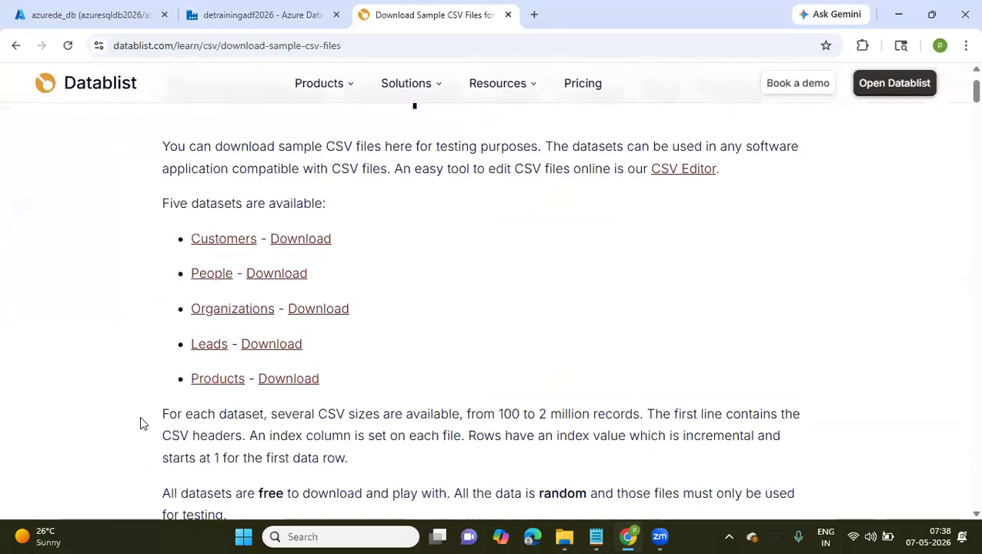
pyautogui.click(225, 237)
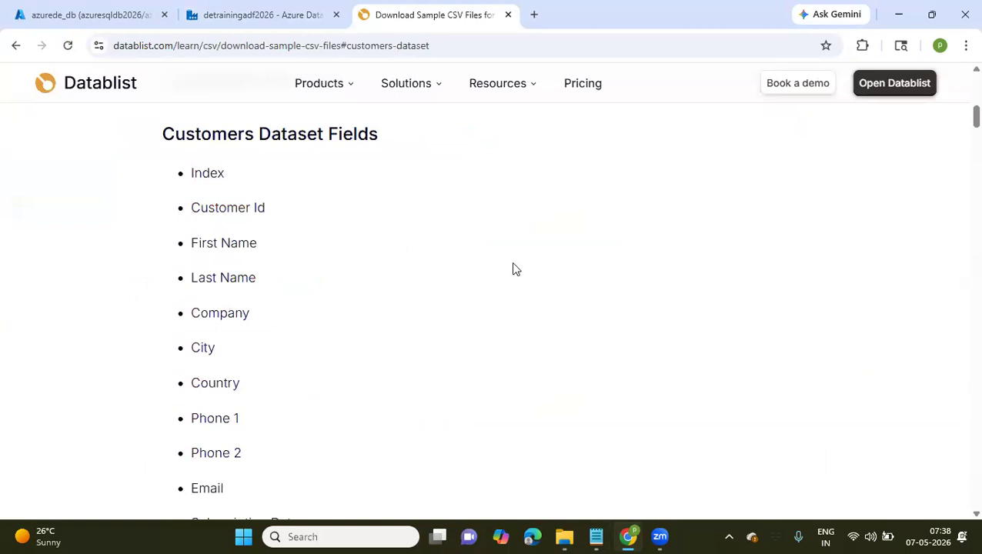
pyautogui.scroll(-3, 513, 270)
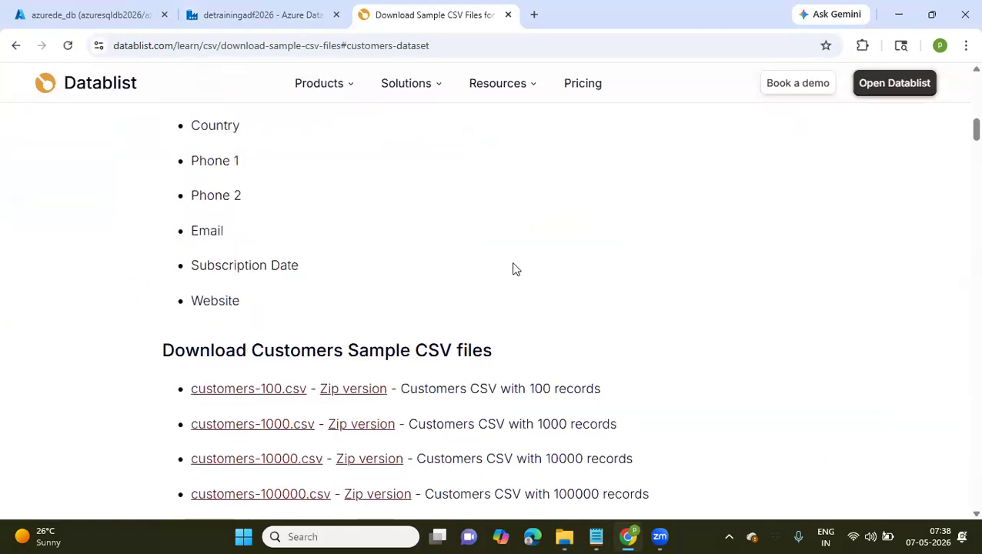
pyautogui.click(227, 393)
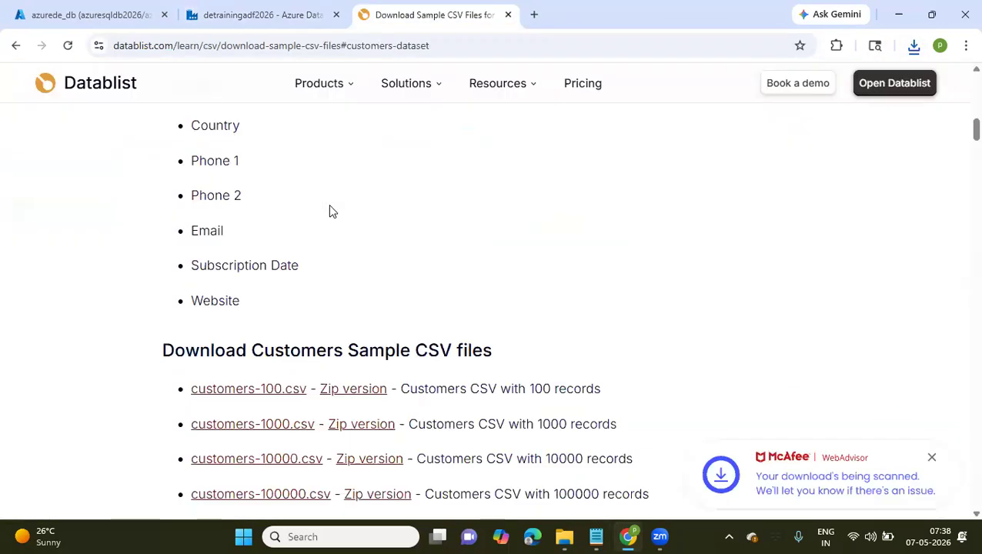
# Download people-100.csv from the People sample CSV files
pyautogui.scroll(10, 329, 210)
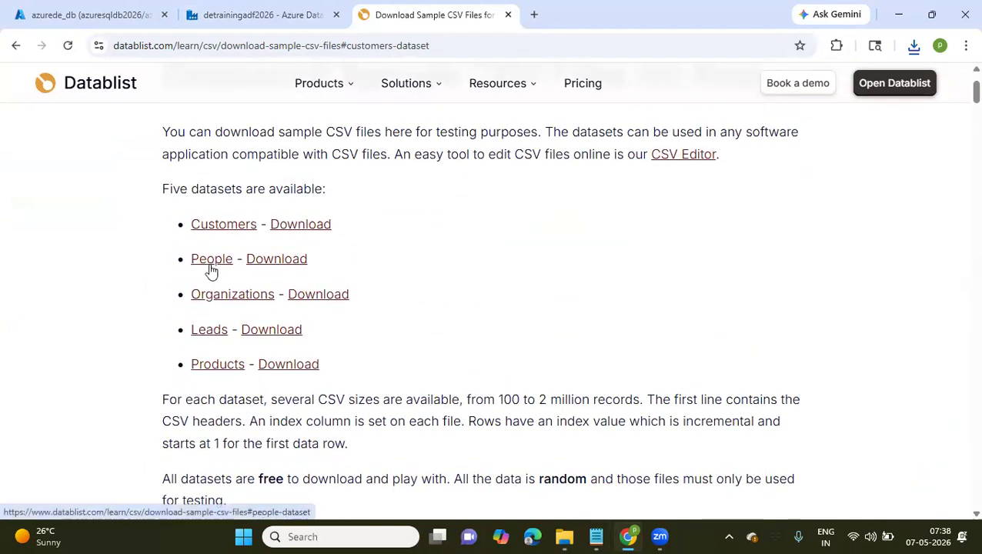
pyautogui.click(266, 261)
pyautogui.click(236, 116)
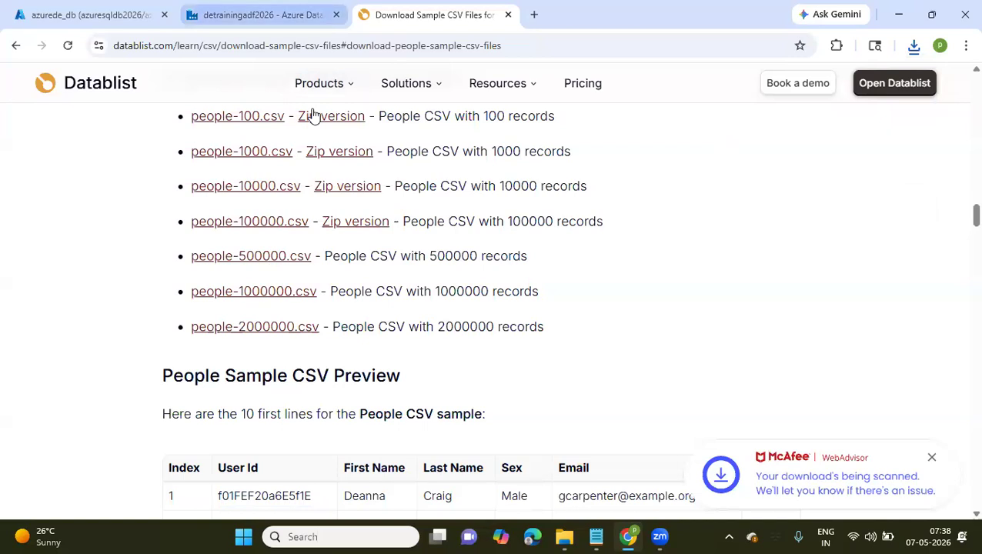
# Return to the Notepad note, complete the condition line with "customers" and add a second line "else copy people"
pyautogui.click(263, 16)
pyautogui.click(596, 537)
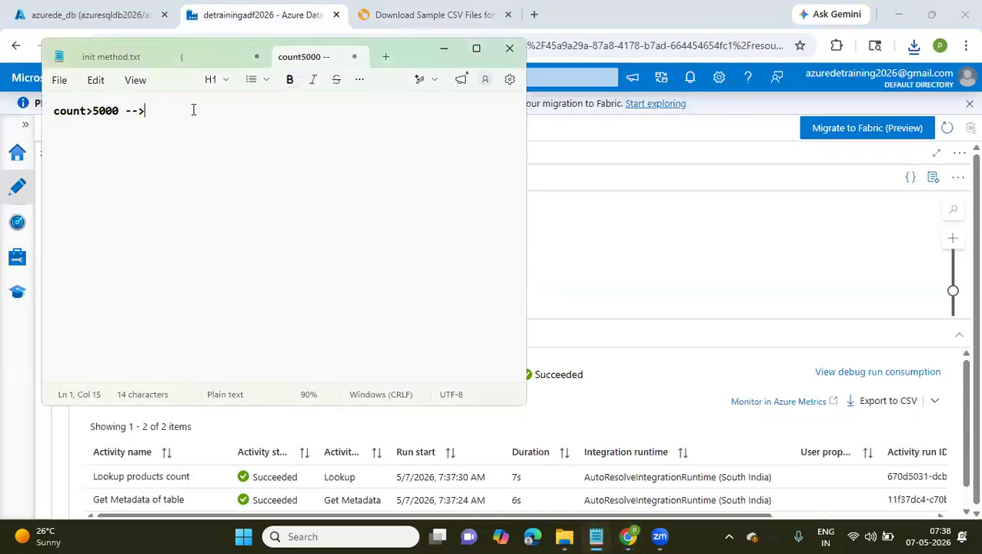
pyautogui.write('customers')
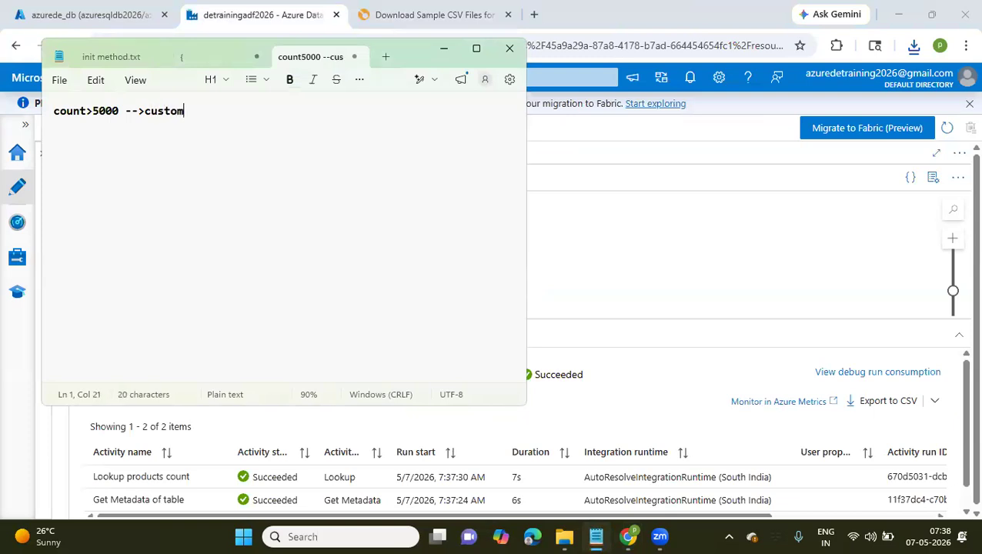
pyautogui.press('Return')
pyautogui.write('copy people')
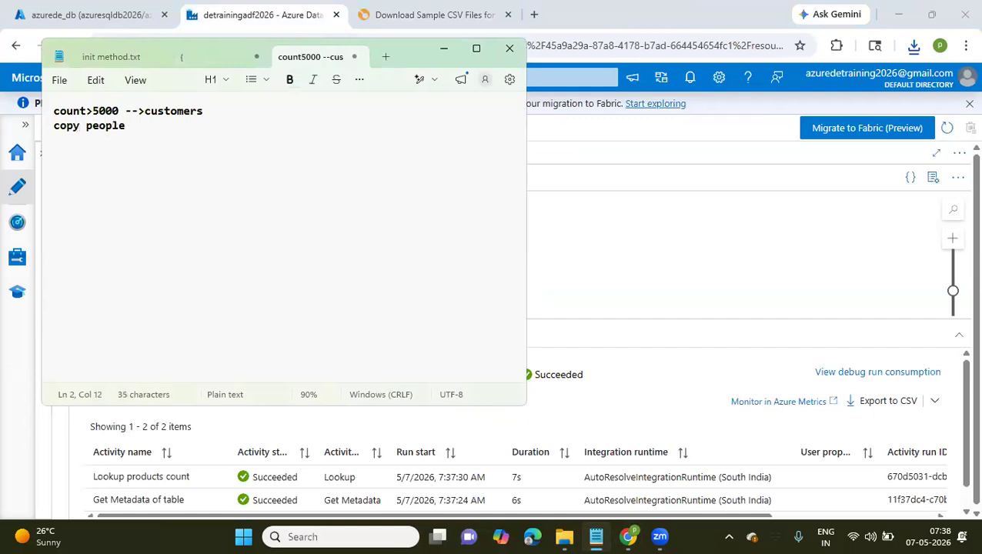
pyautogui.press('Left')
pyautogui.write('e;s')
pyautogui.press('BackSpace')
pyautogui.press('BackSpace')
pyautogui.write('lse')
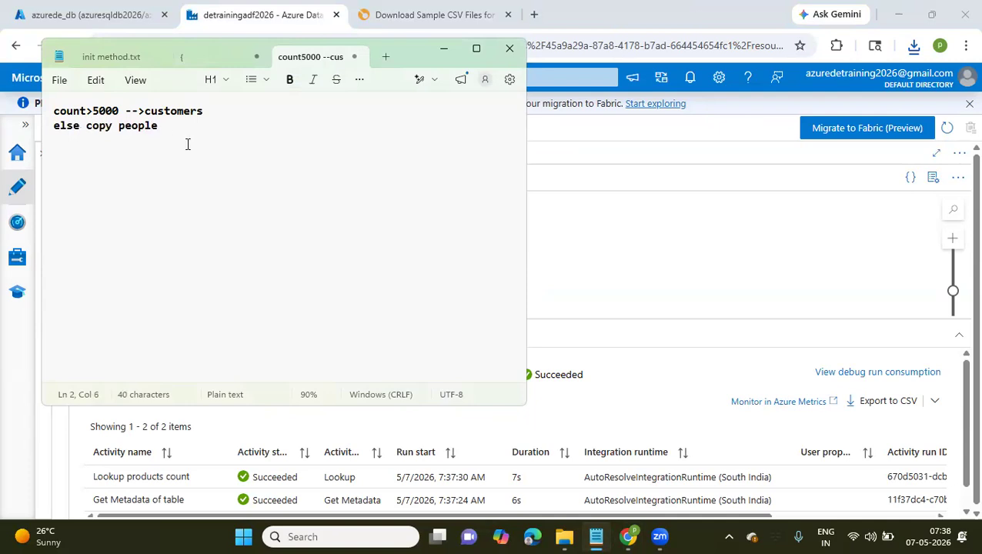
# Switch back to Data Factory and inspect the output of the Lookup products count run, including its firstRow value
pyautogui.click(616, 275)
pyautogui.moveTo(198, 478)
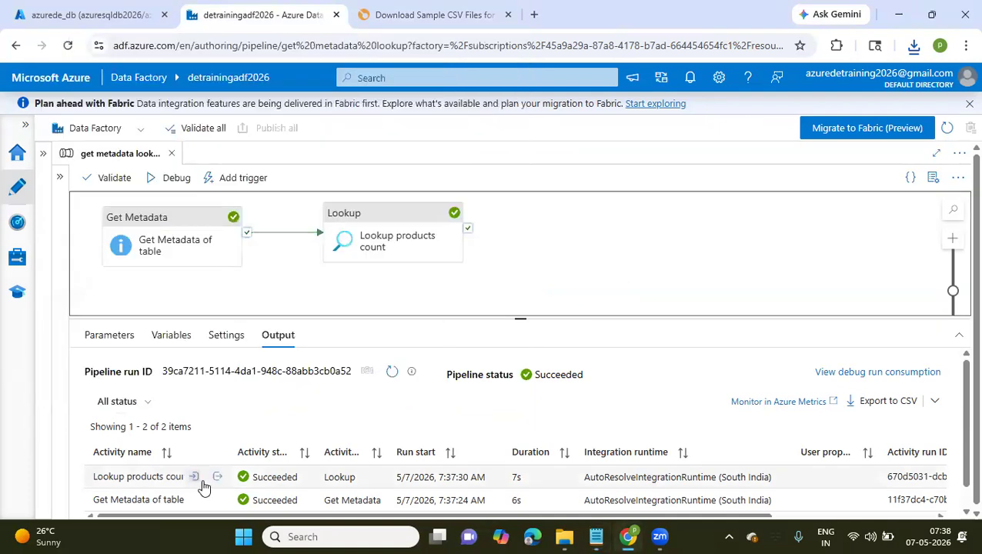
pyautogui.click(218, 478)
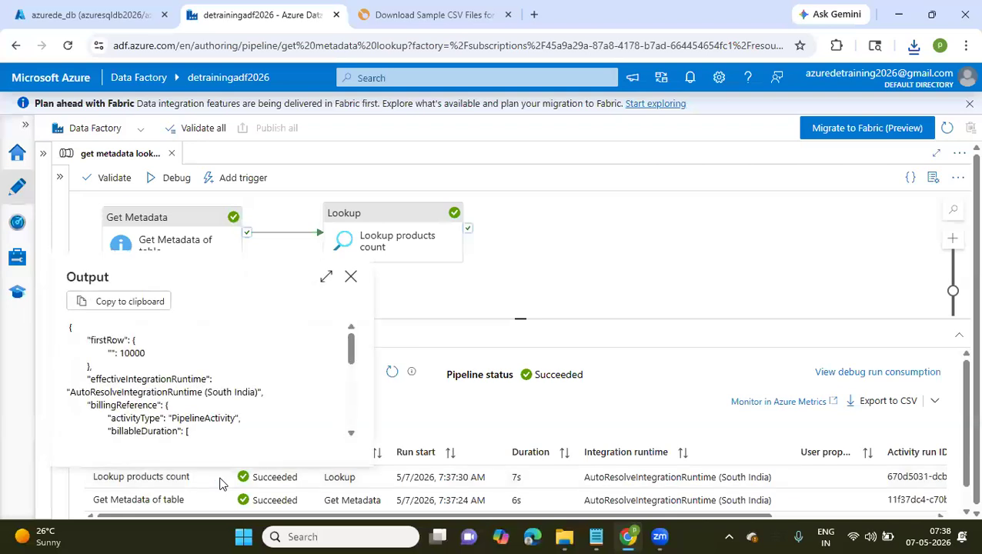
pyautogui.doubleClick(138, 355)
pyautogui.scroll(-3, 137, 354)
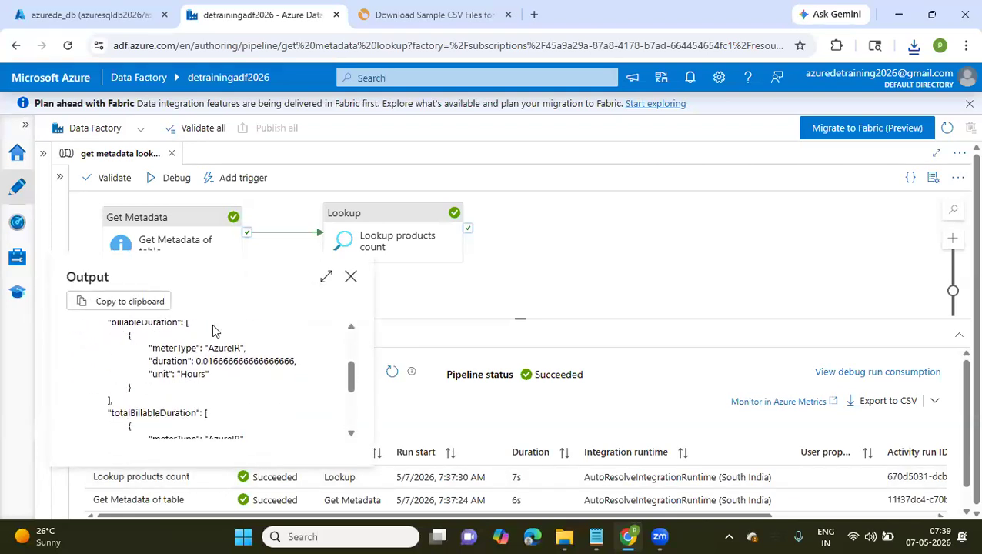
pyautogui.click(389, 313)
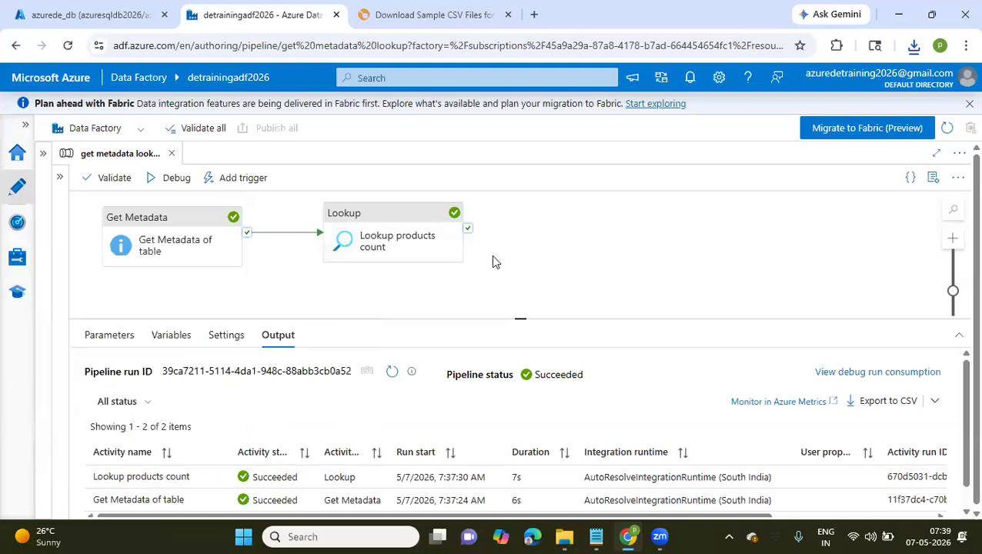
# Add an If Condition activity to the pipeline after Lookup products count and link it to the lookup's success output
pyautogui.click(59, 178)
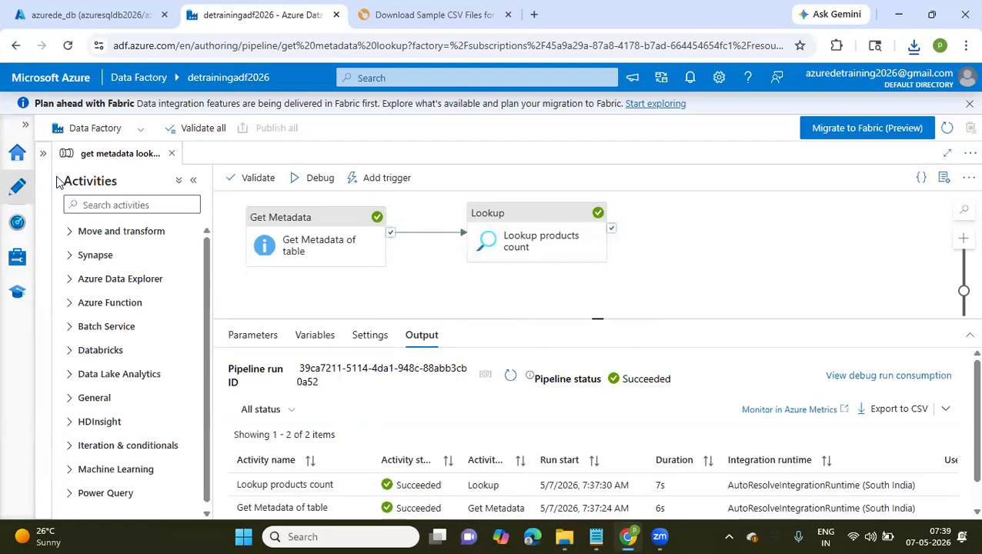
pyautogui.click(104, 205)
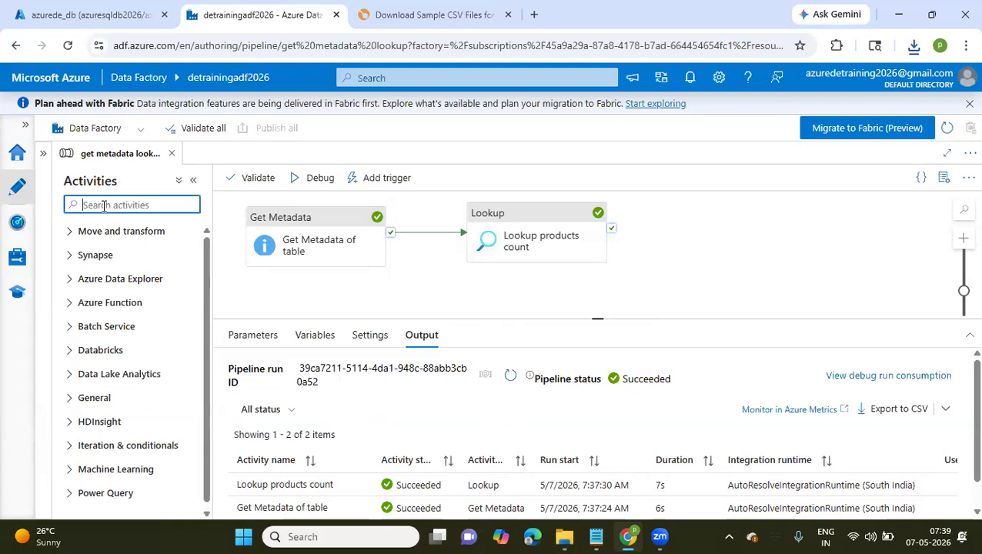
pyautogui.write('if')
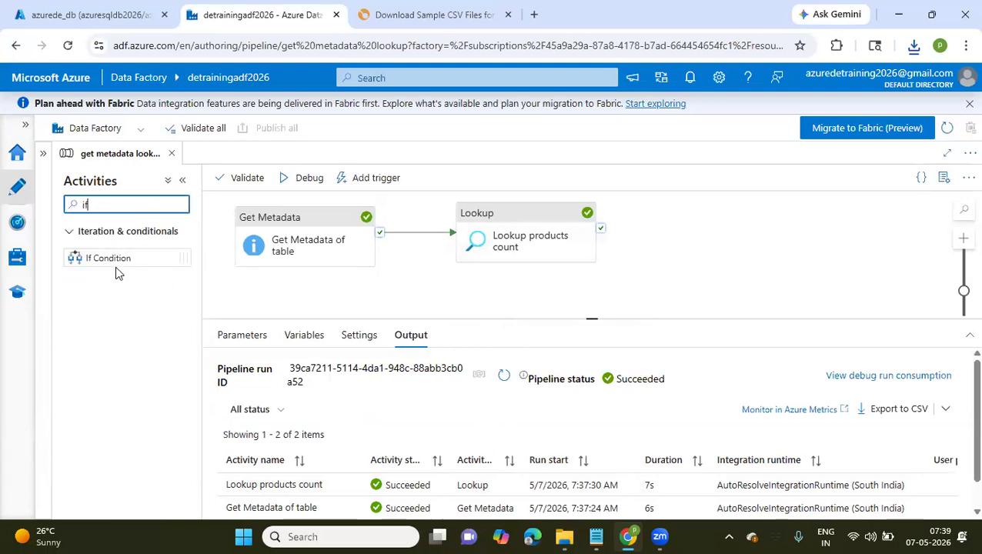
pyautogui.moveTo(114, 258); pyautogui.dragTo(781, 223)
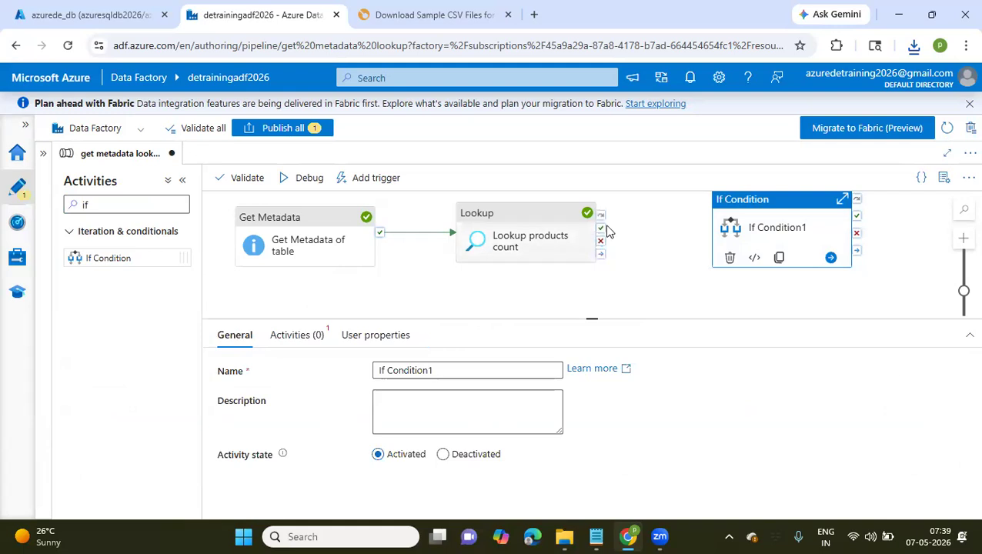
pyautogui.moveTo(601, 231); pyautogui.dragTo(713, 223)
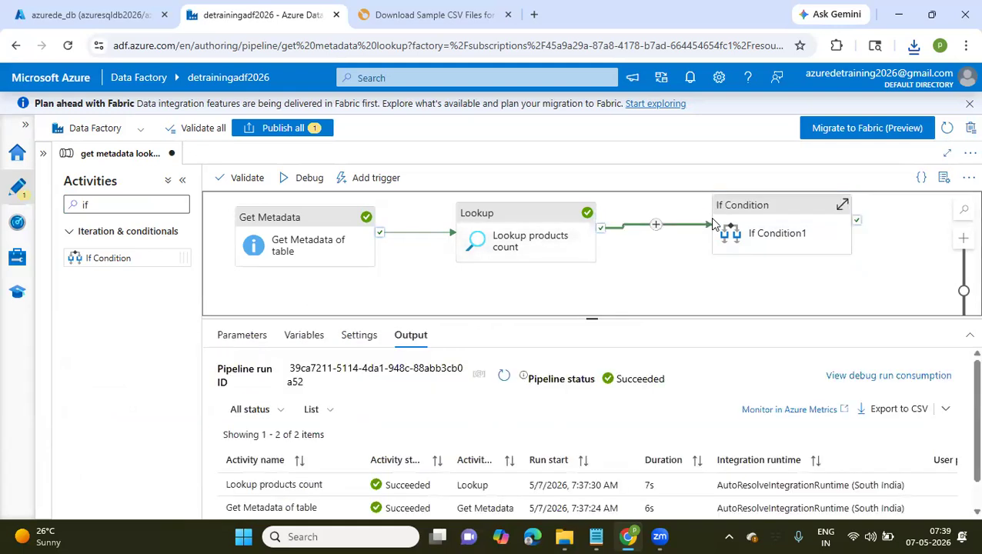
pyautogui.moveTo(734, 278); pyautogui.dragTo(565, 269)
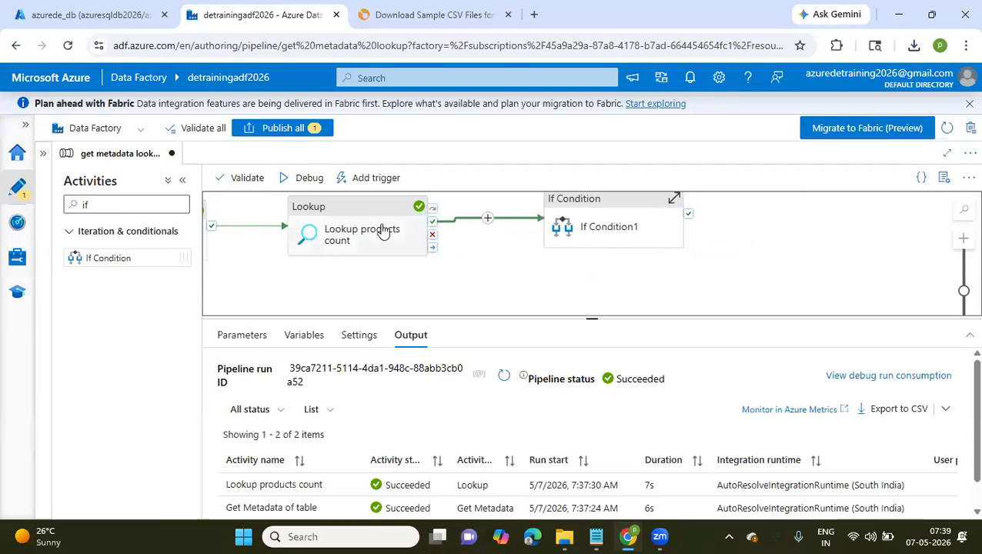
# Open the expression builder for If Condition1's expression and insert the logical function greater
pyautogui.click(610, 232)
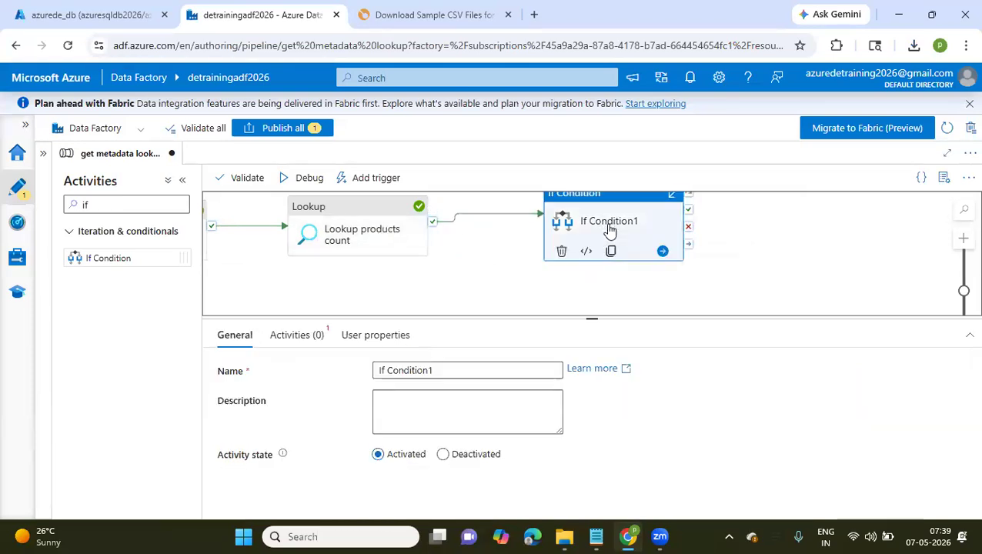
pyautogui.click(284, 337)
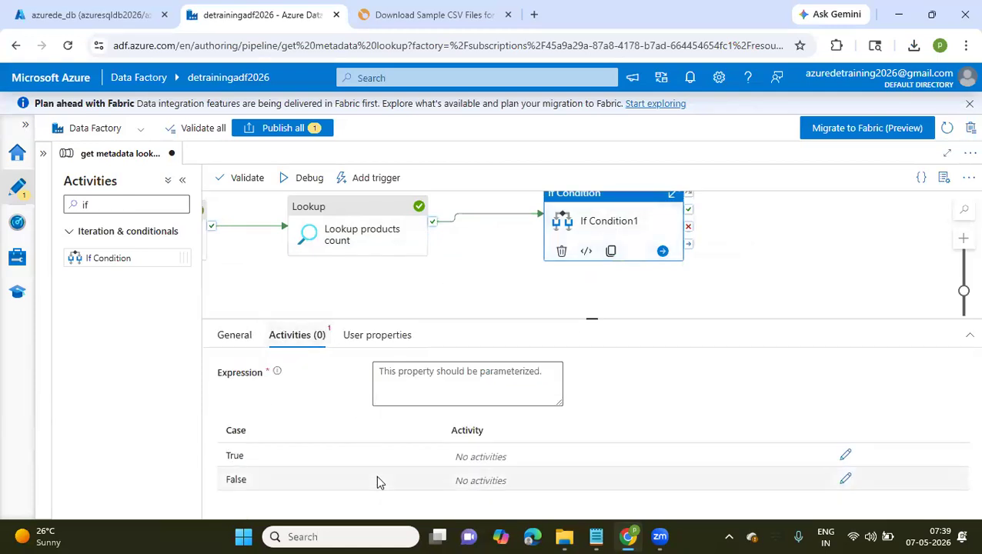
pyautogui.click(424, 365)
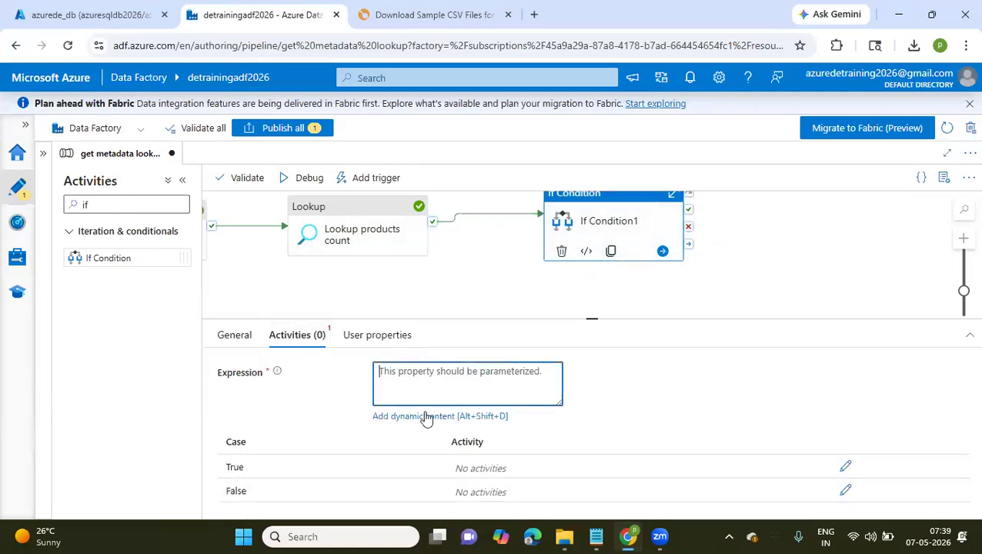
pyautogui.click(425, 417)
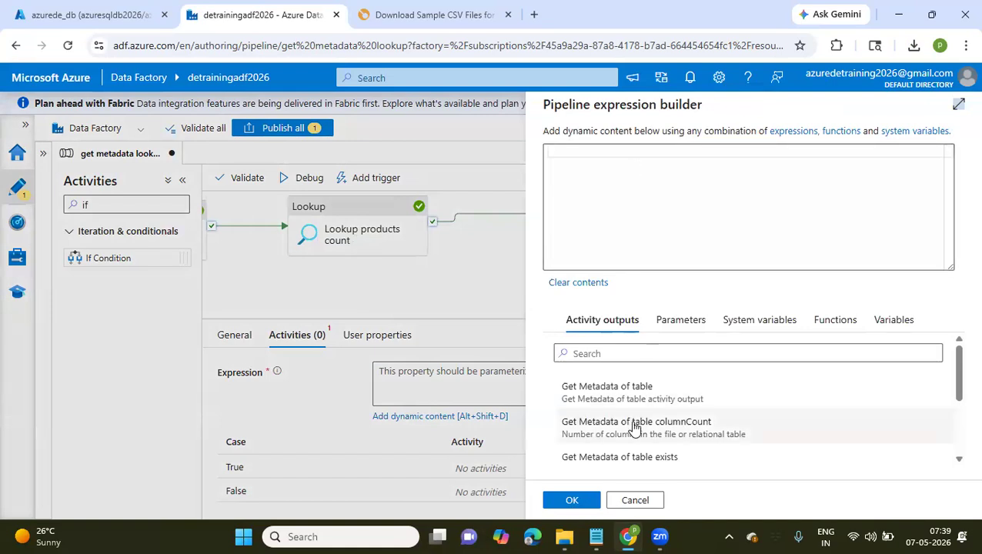
pyautogui.click(831, 332)
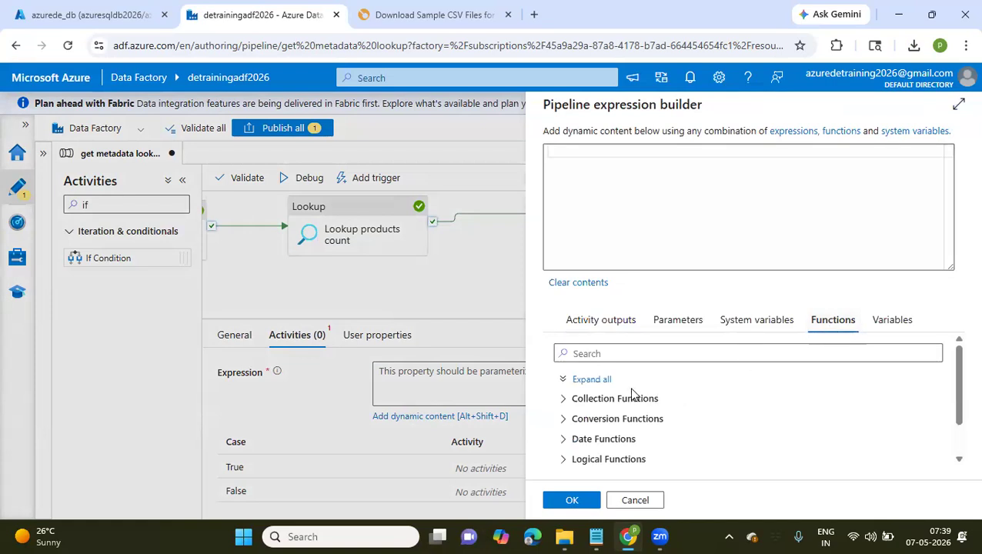
pyautogui.click(581, 352)
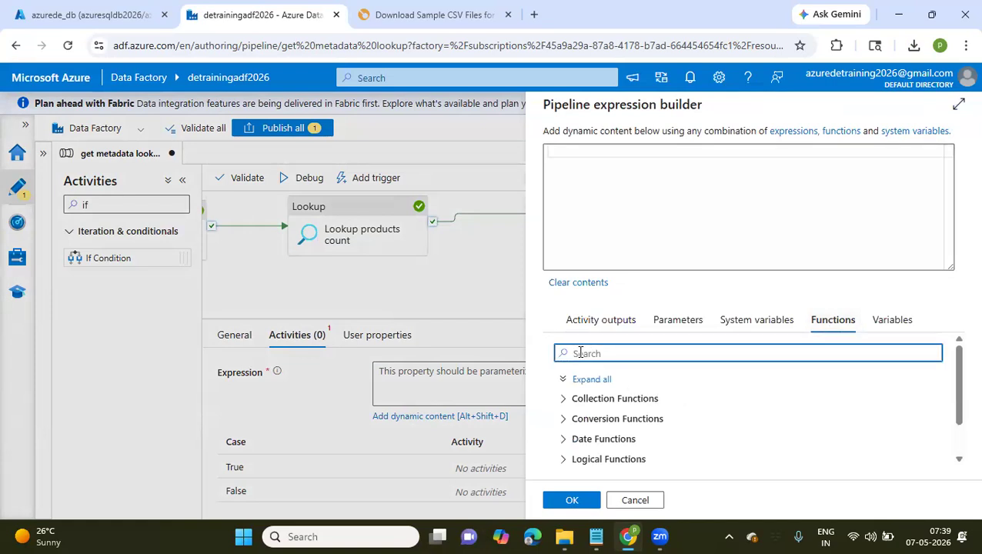
pyautogui.write('greater')
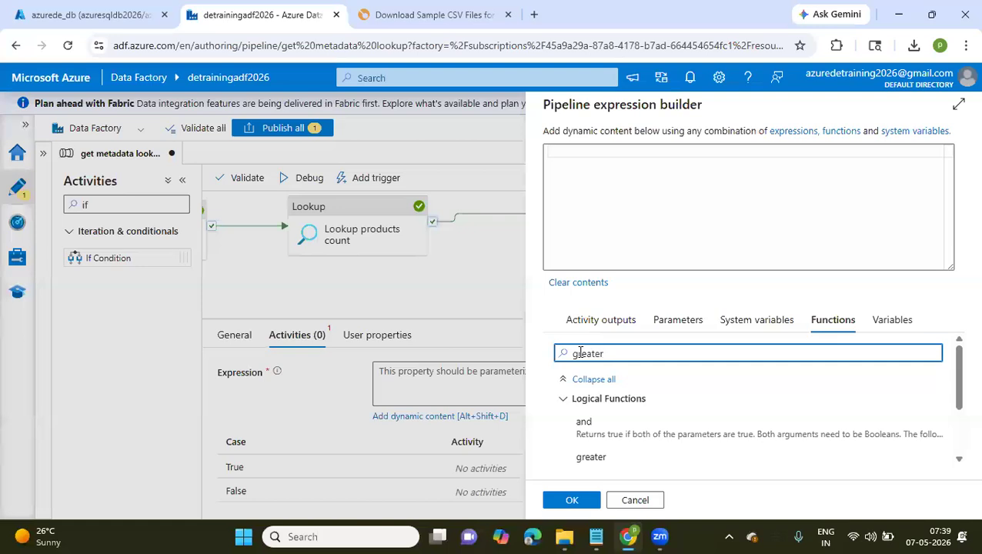
pyautogui.scroll(-1, 618, 447)
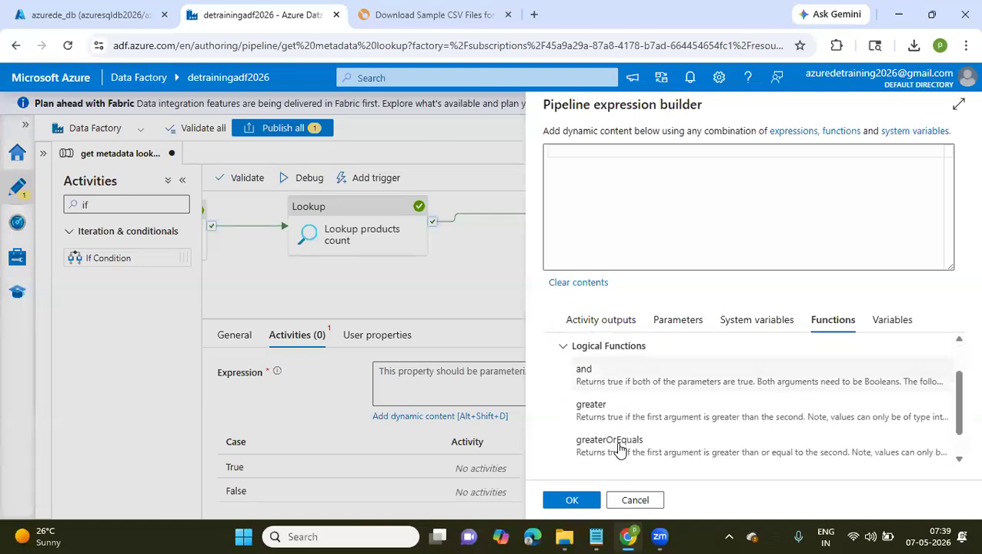
pyautogui.scroll(1, 613, 445)
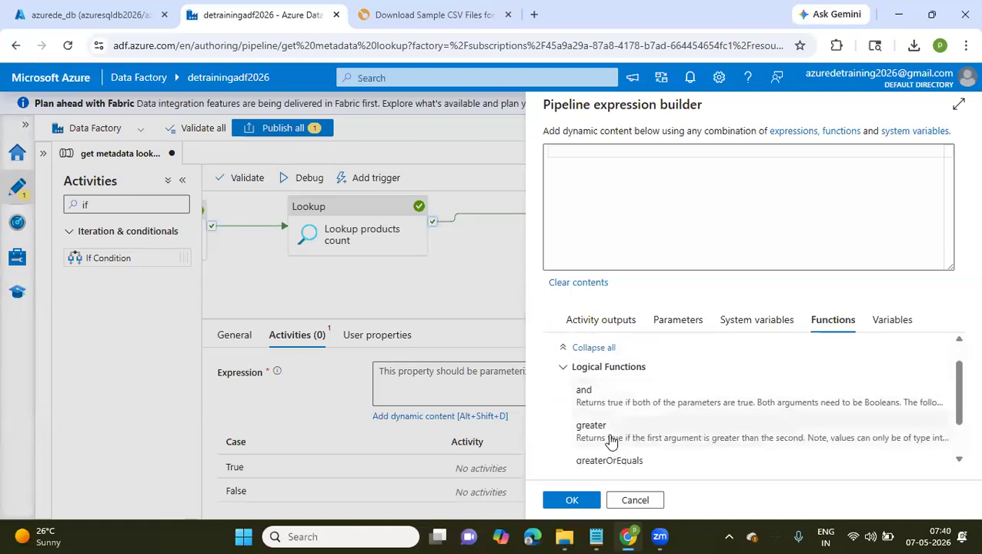
pyautogui.click(611, 441)
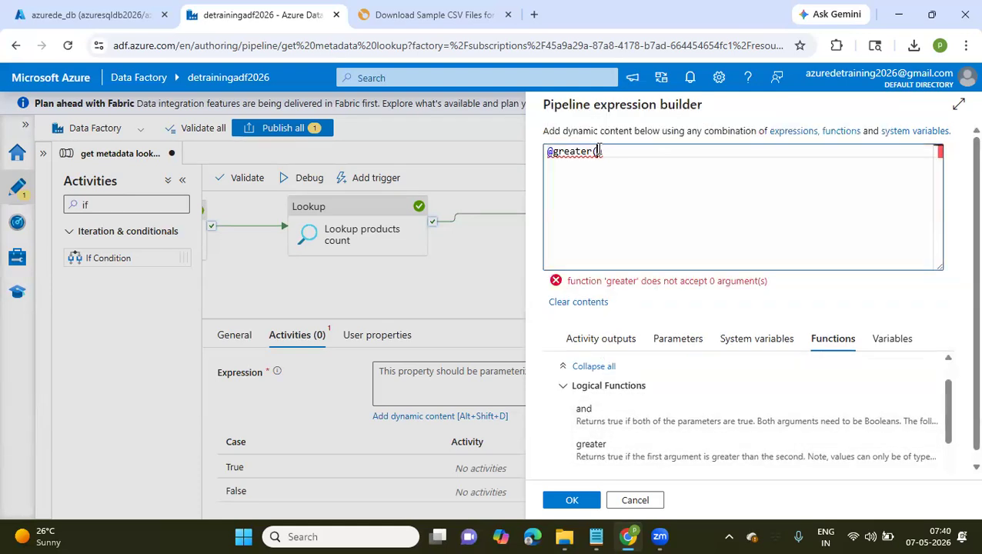
# Insert the Lookup products count first row output as the first argument of the greater function
pyautogui.click(587, 344)
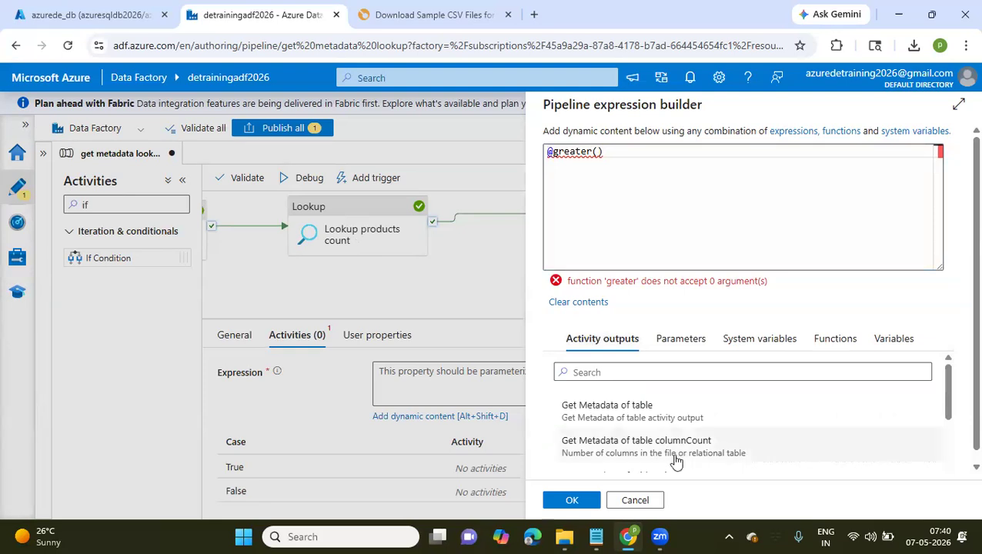
pyautogui.scroll(-2, 676, 460)
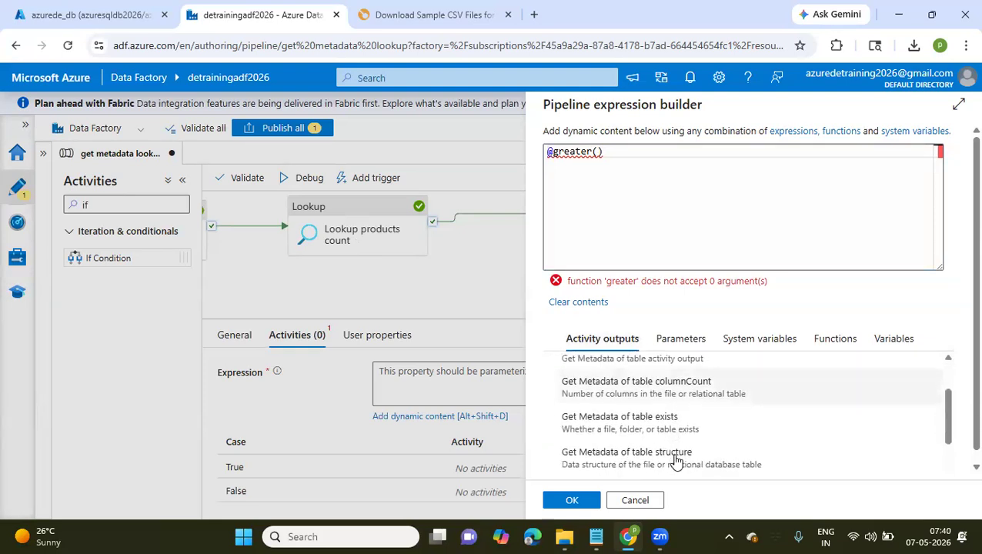
pyautogui.scroll(-2, 676, 461)
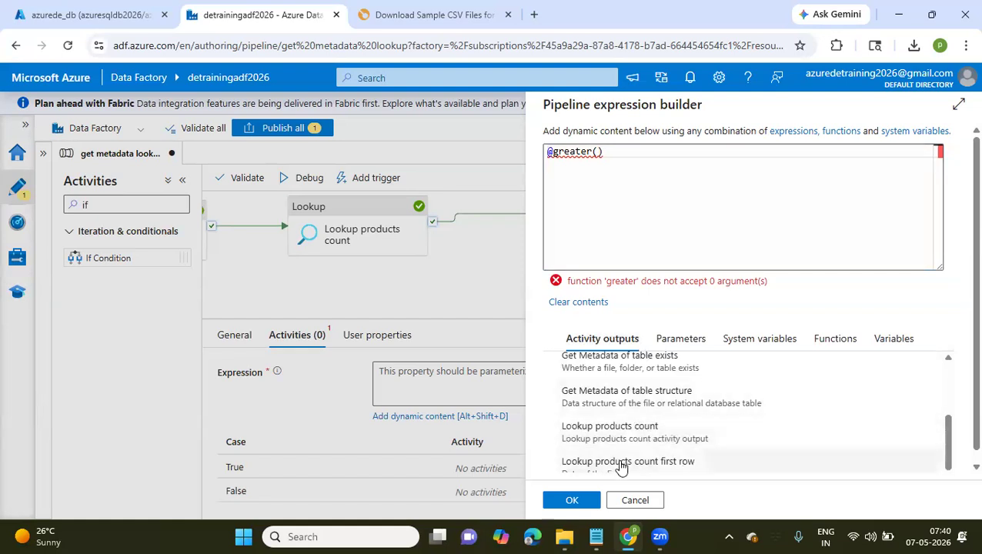
pyautogui.click(622, 463)
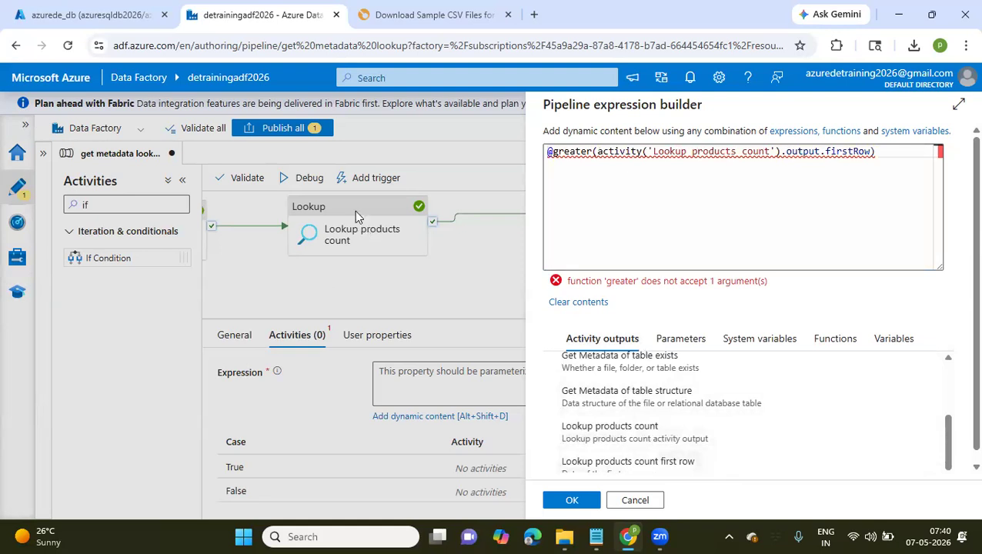
# Check the condition notes in Notepad, add 5000 as the second argument of greater in Data Factory, and accept the expression
pyautogui.click(595, 536)
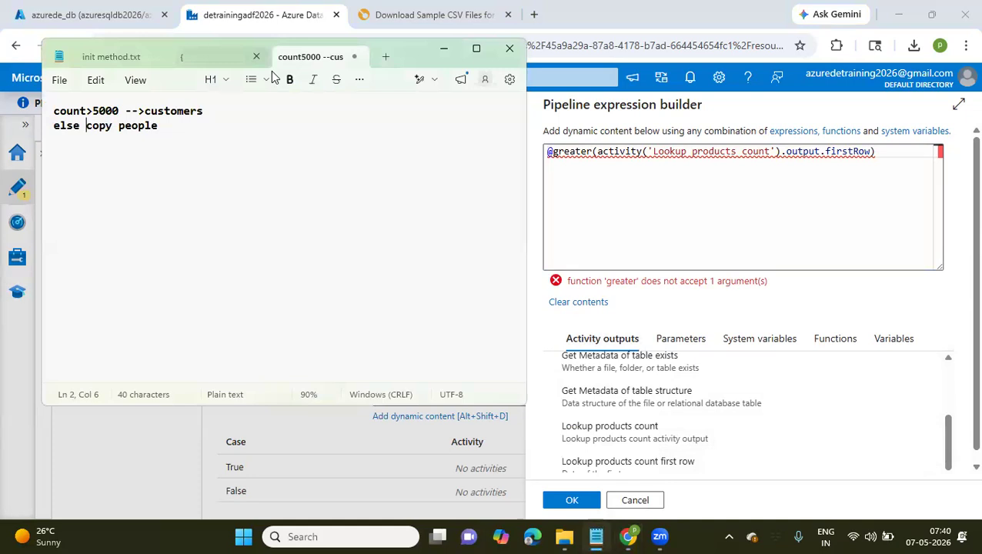
pyautogui.hotkey('ctrl', 'shift', 'Tab')
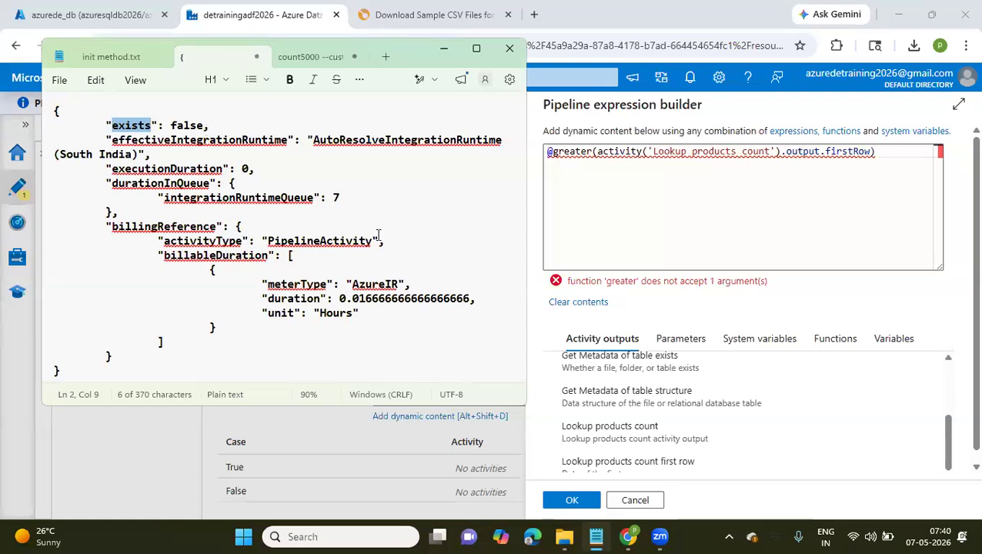
pyautogui.click(871, 151)
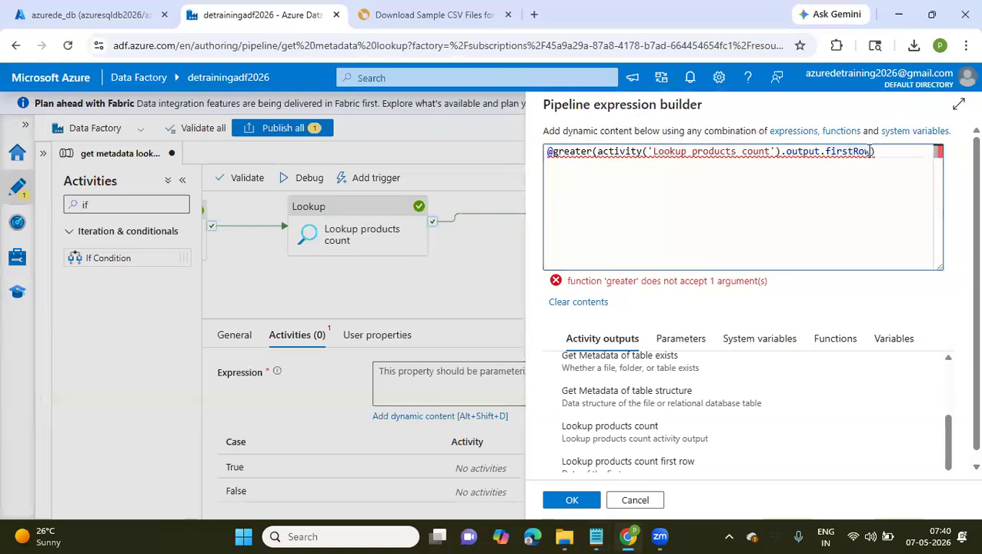
pyautogui.write(',')
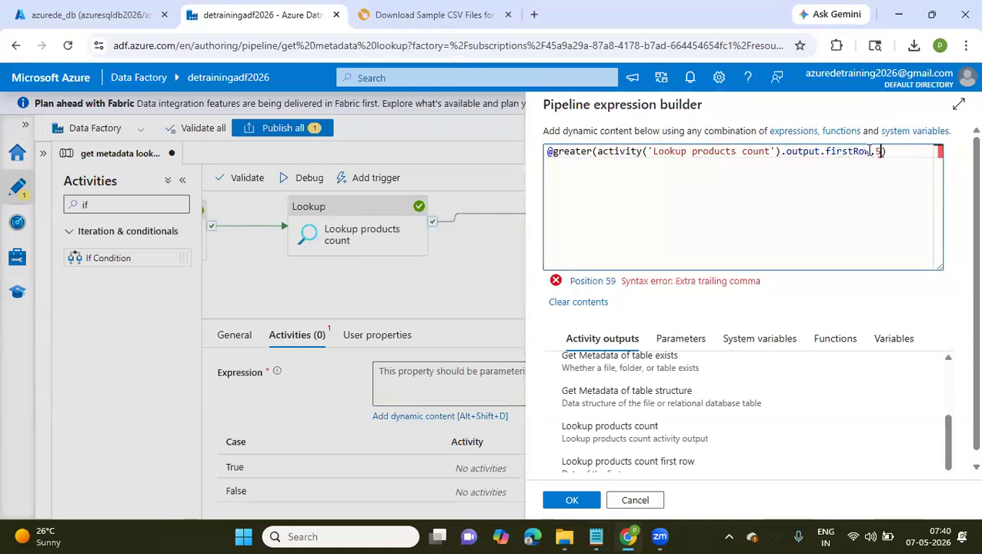
pyautogui.write('5000')
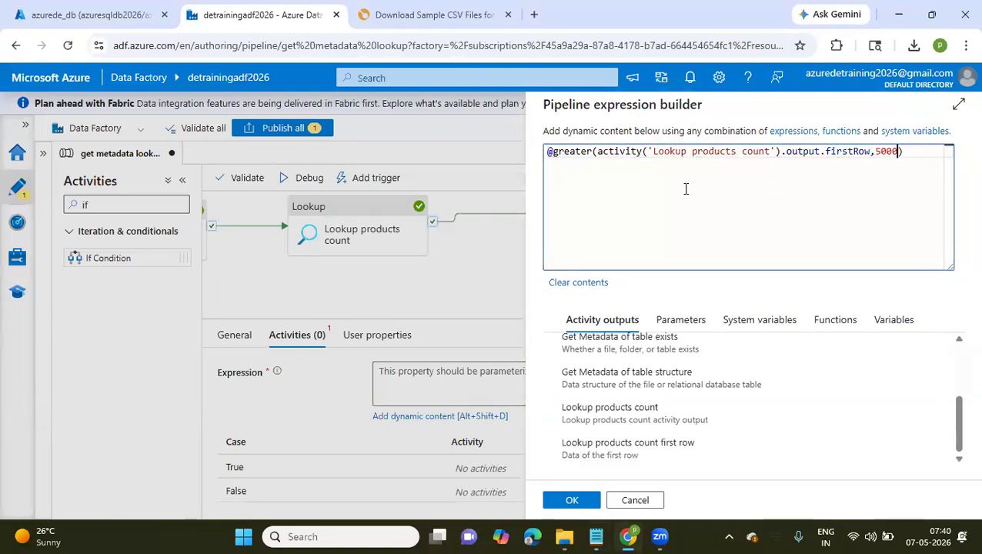
pyautogui.click(597, 152)
pyautogui.moveTo(686, 153); pyautogui.dragTo(886, 161)
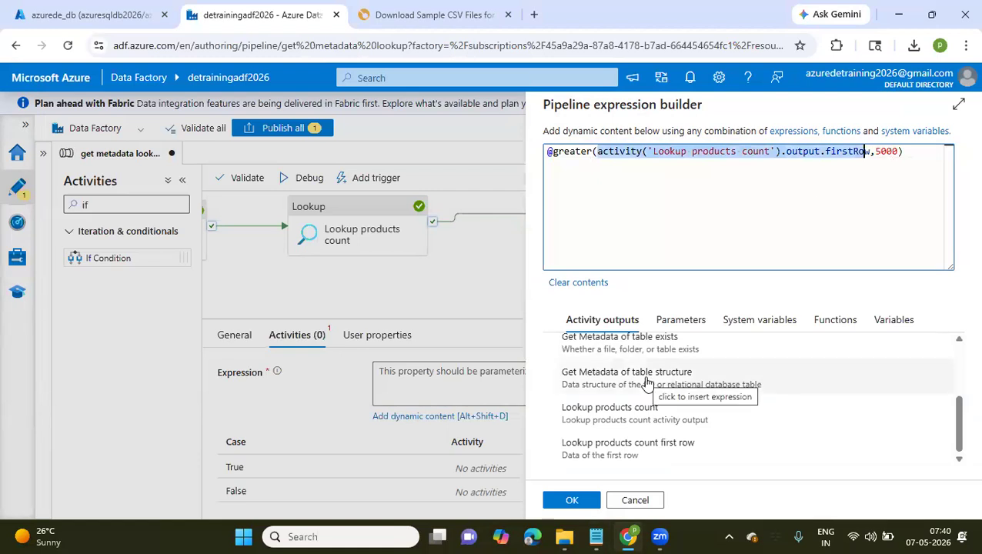
pyautogui.click(570, 501)
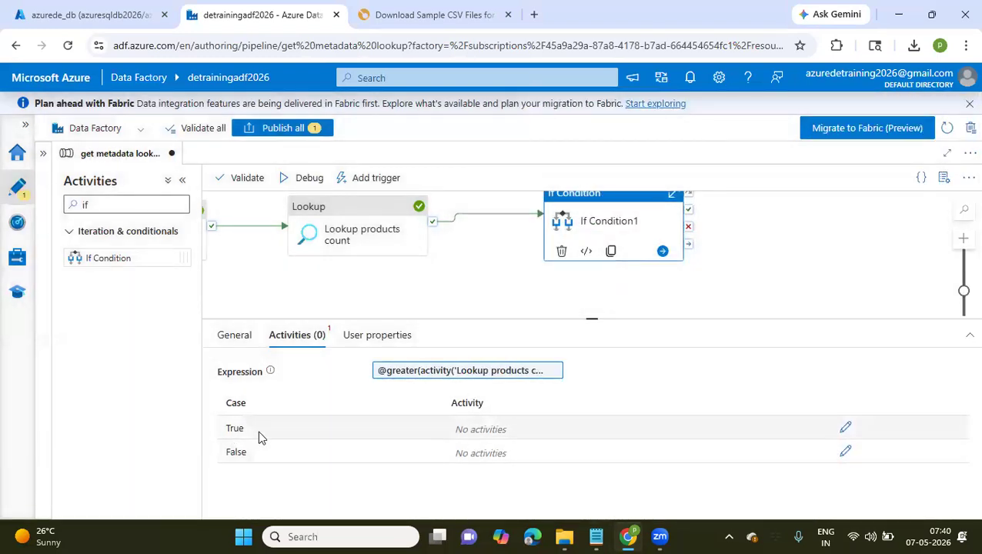
# Add a Copy data activity to the True case of If Condition1 and name it "Copy customers"
pyautogui.click(846, 429)
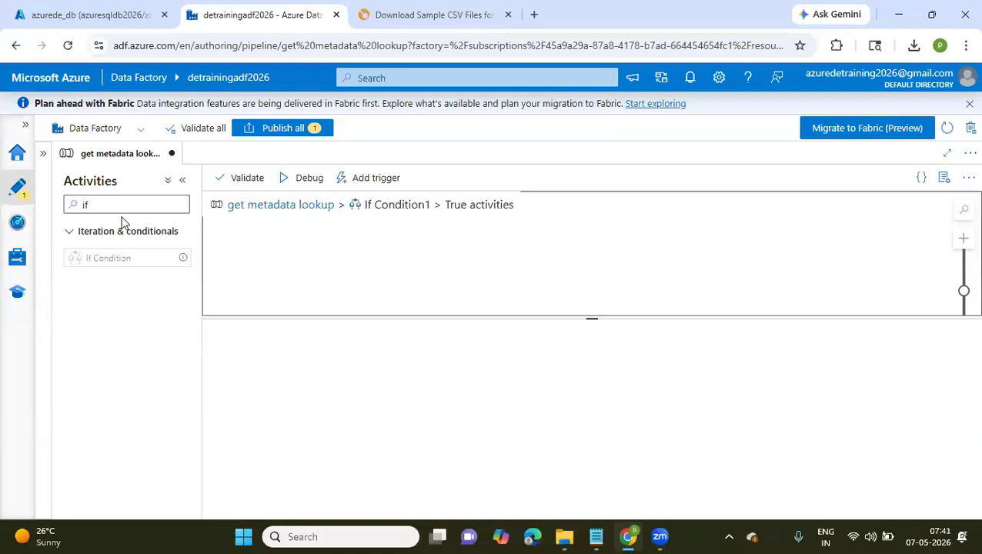
pyautogui.click(89, 204)
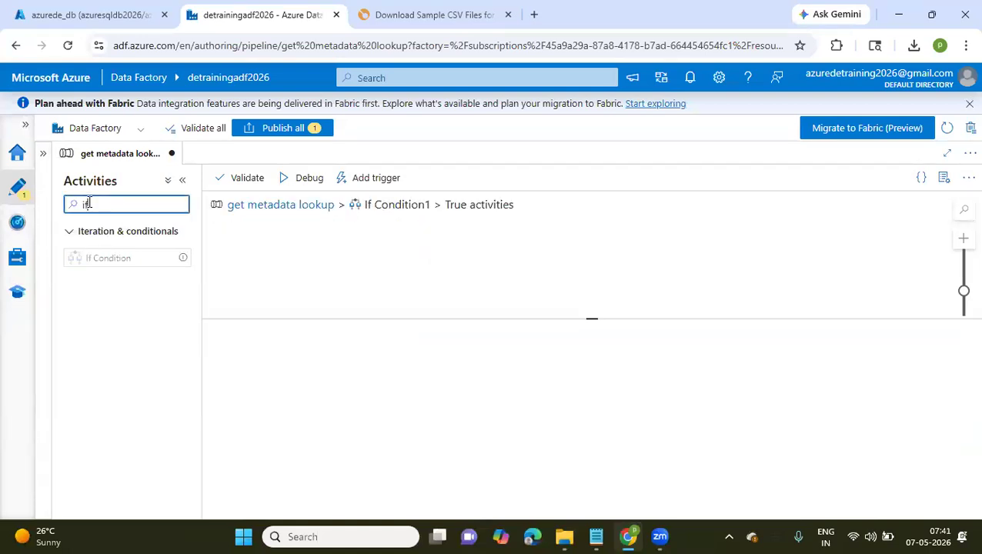
pyautogui.press('BackSpace')
pyautogui.press('BackSpace')
pyautogui.write('copy')
pyautogui.moveTo(76, 258); pyautogui.dragTo(383, 240)
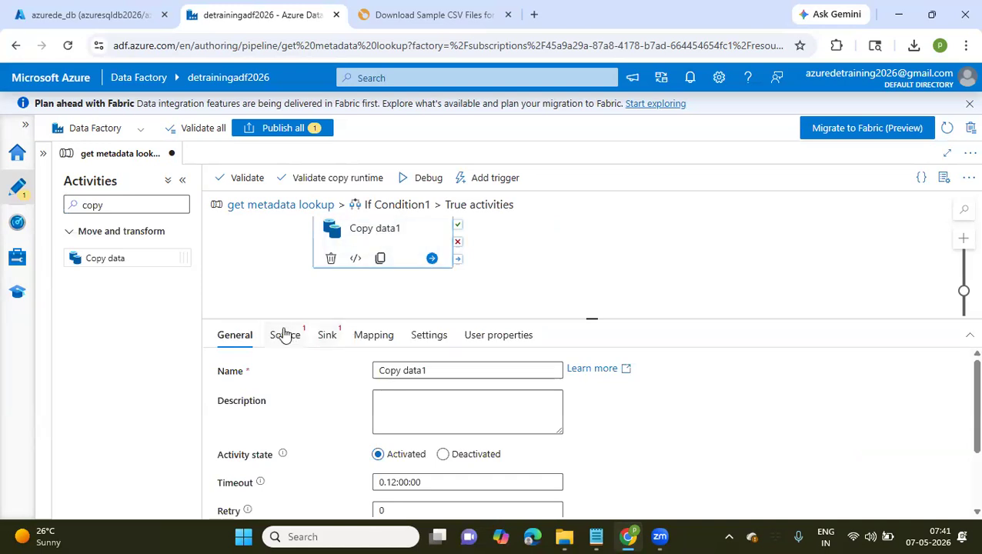
pyautogui.moveTo(424, 372); pyautogui.dragTo(402, 373)
pyautogui.press('BackSpace')
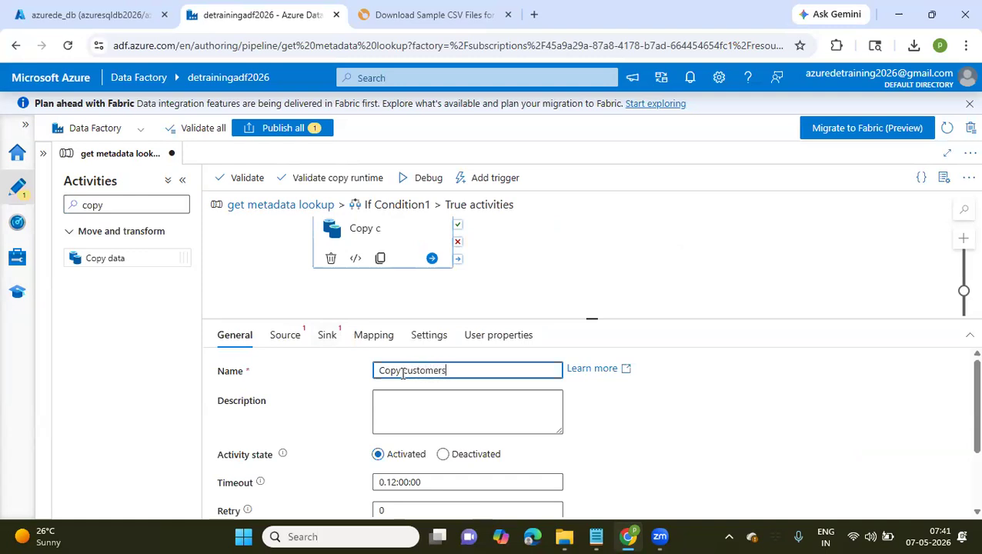
# Look through the existing datasets offered as the source of the Copy customers activity
pyautogui.click(285, 336)
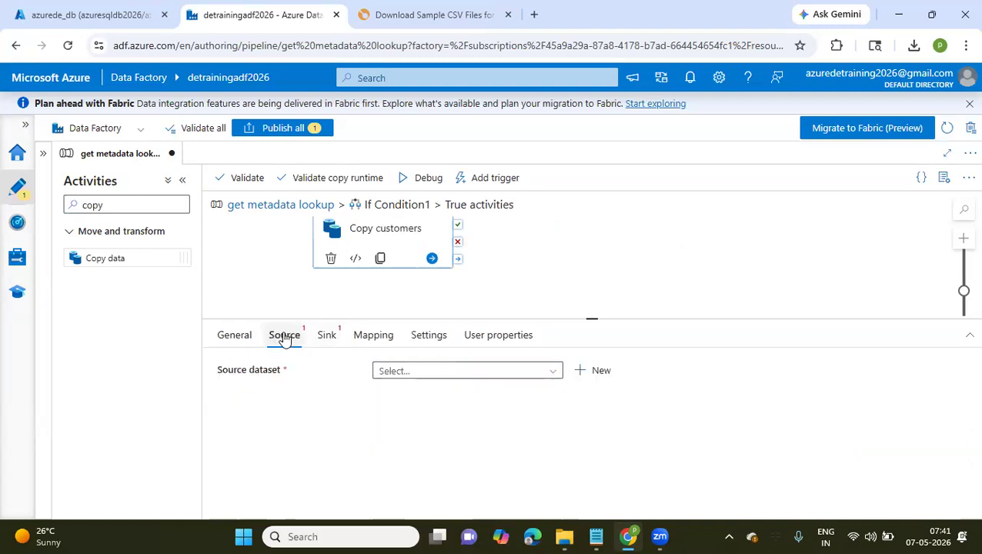
pyautogui.click(439, 371)
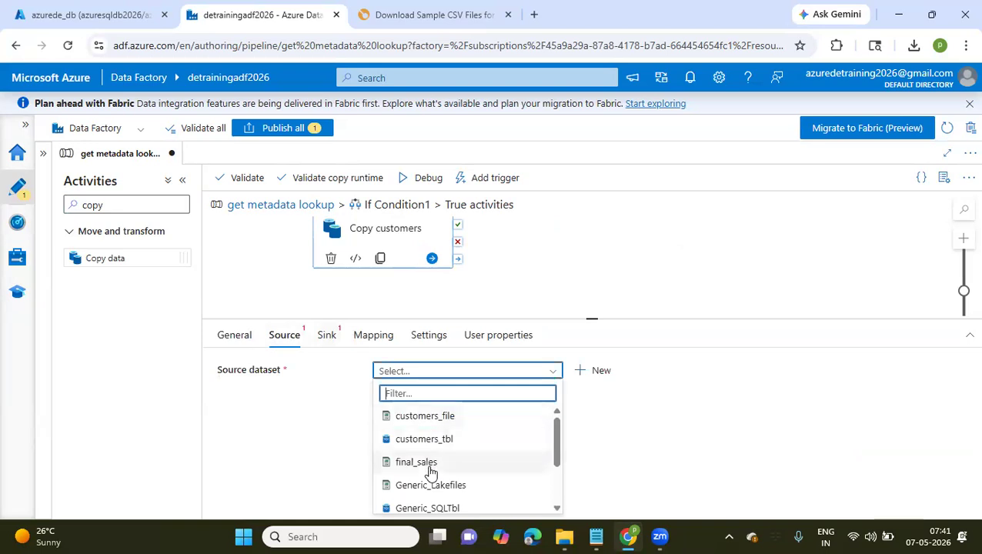
pyautogui.scroll(-3, 430, 472)
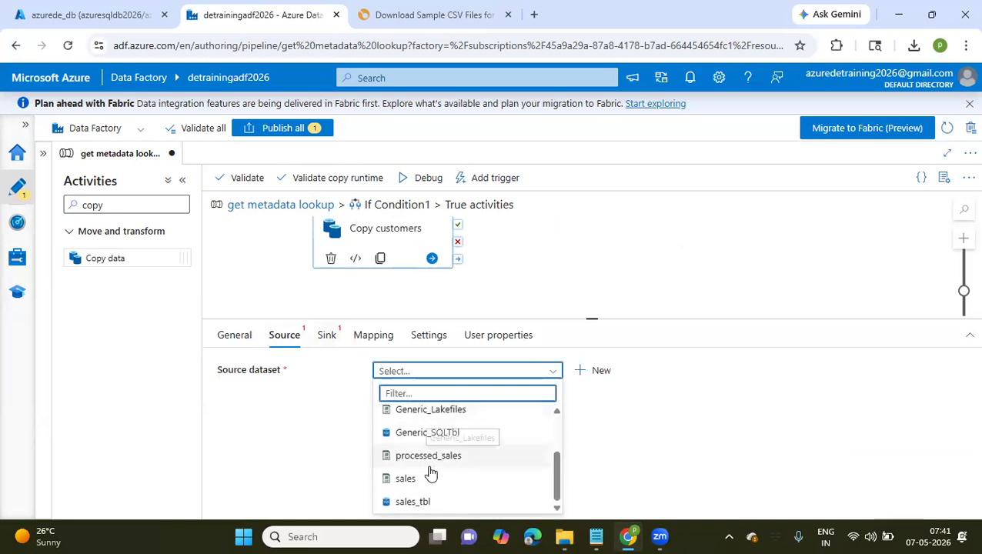
# Open the Azure portal in a new browser tab with the training account and show the containers of the detrainingdatalake storage account
pyautogui.click(102, 13)
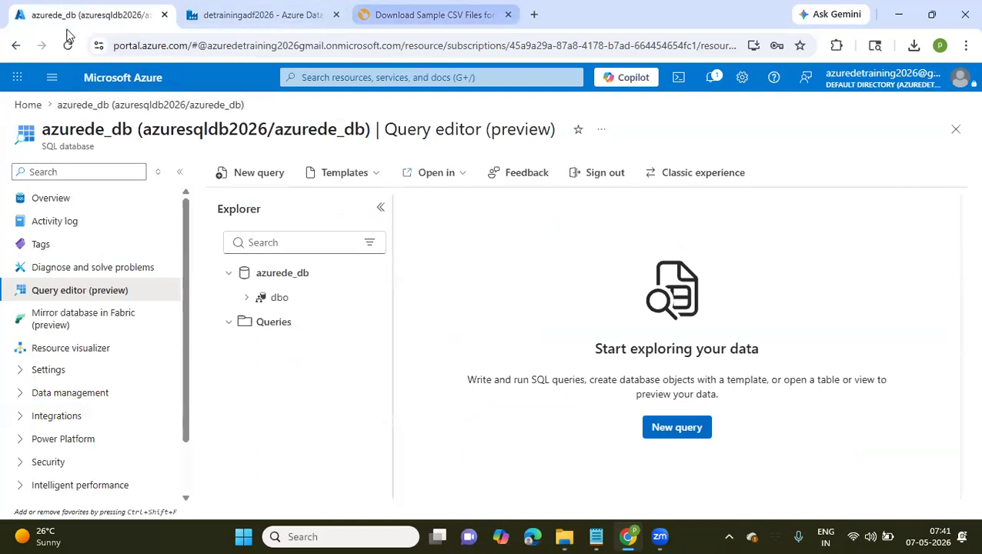
pyautogui.hotkey('ctrl', '3')
pyautogui.hotkey('ctrl', 't')
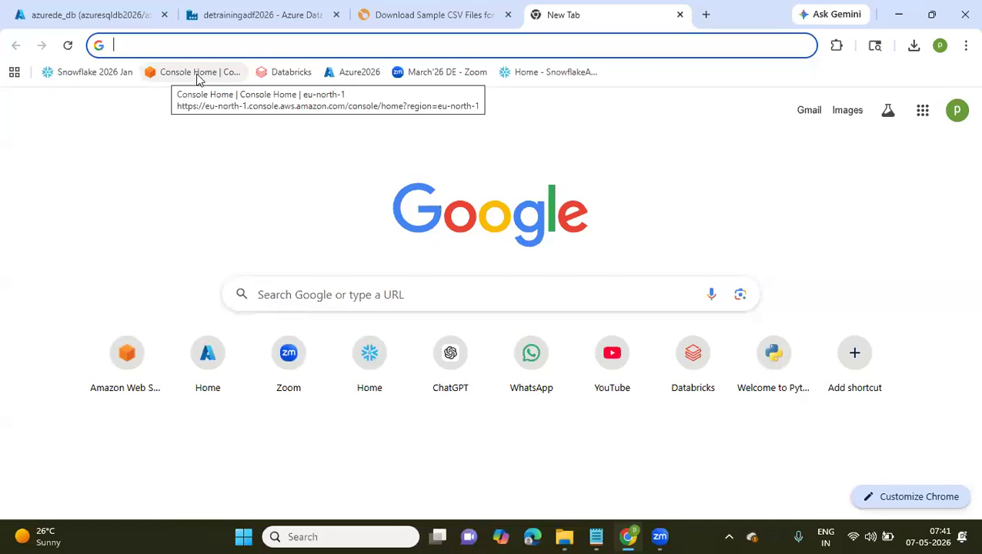
pyautogui.click(338, 77)
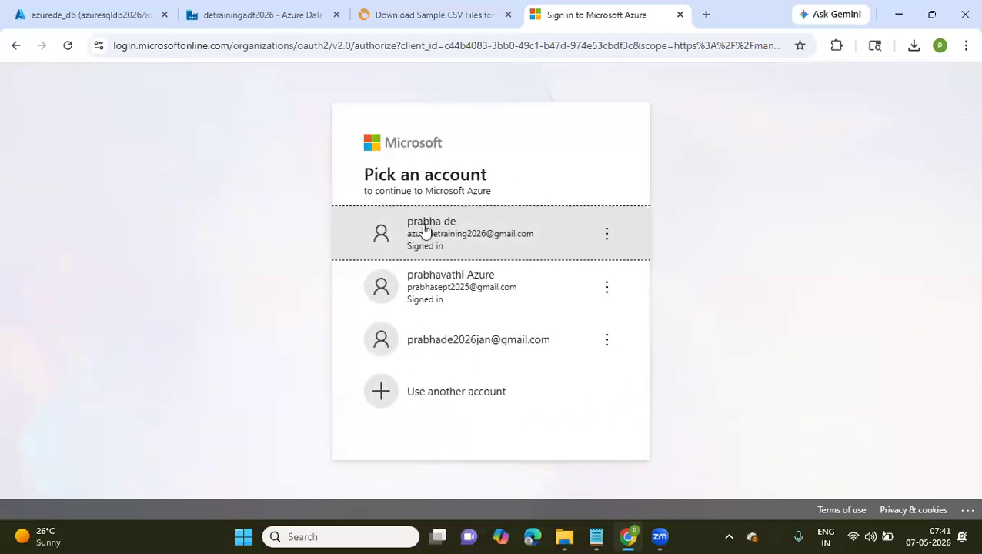
pyautogui.click(424, 231)
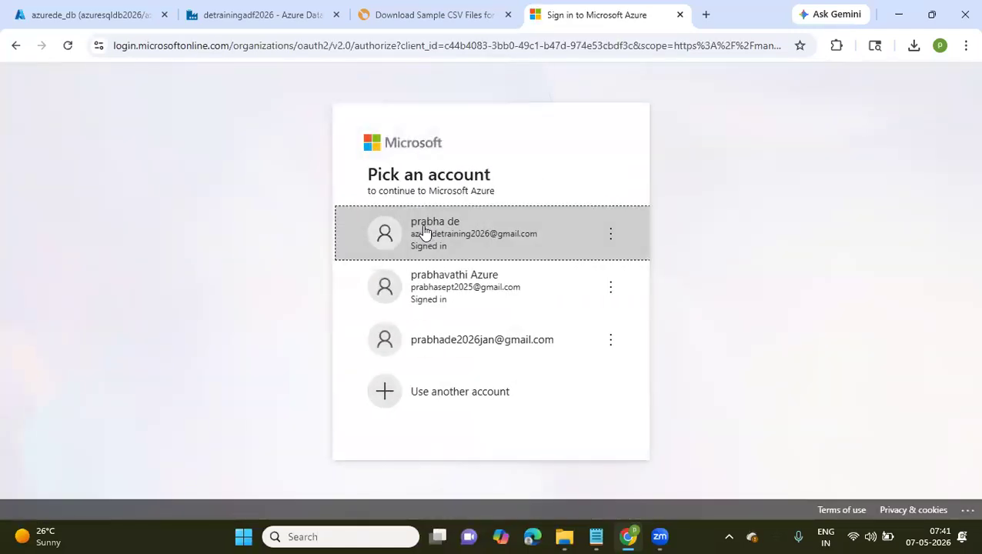
pyautogui.click(425, 234)
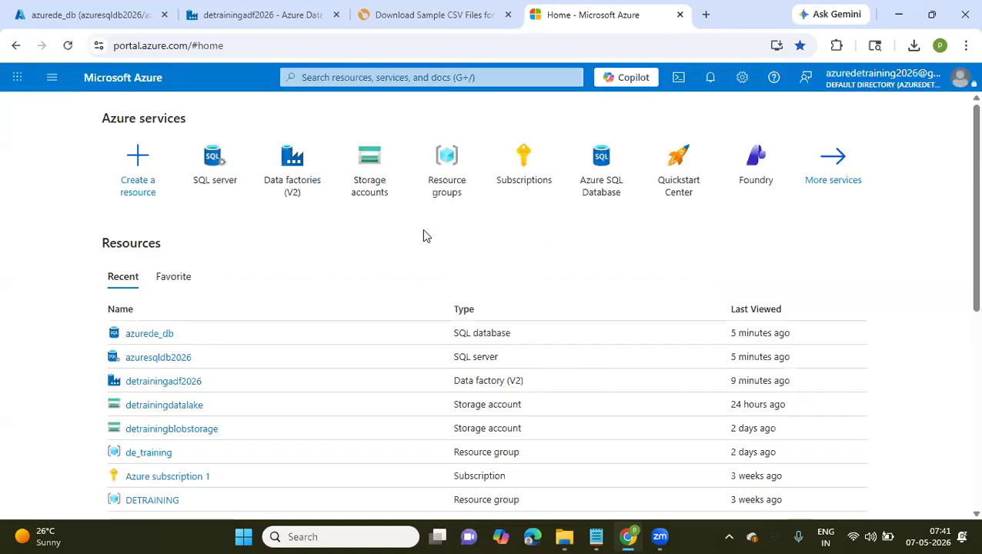
pyautogui.click(153, 413)
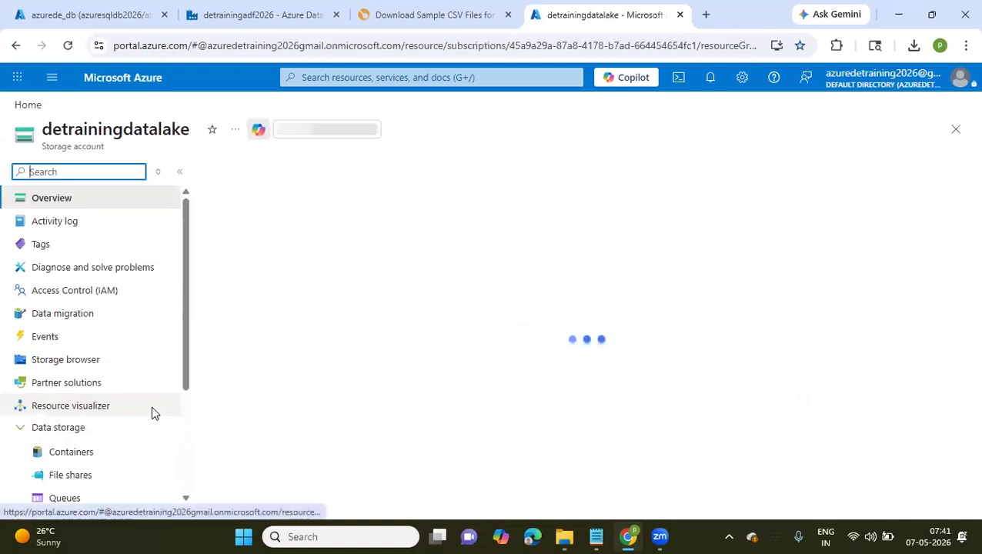
pyautogui.click(82, 454)
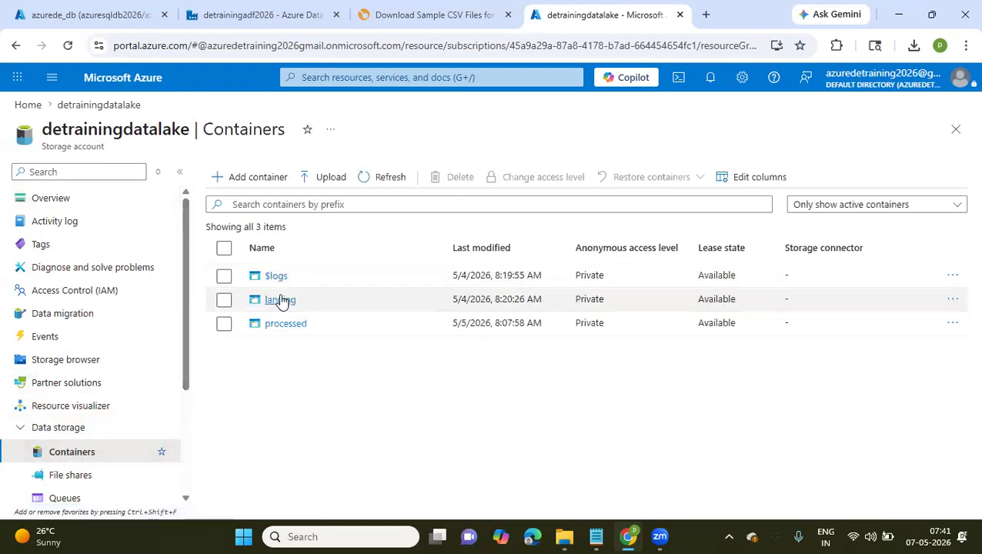
# Add a directory named 07 inside the 2026/05 folder of the landing container
pyautogui.click(281, 300)
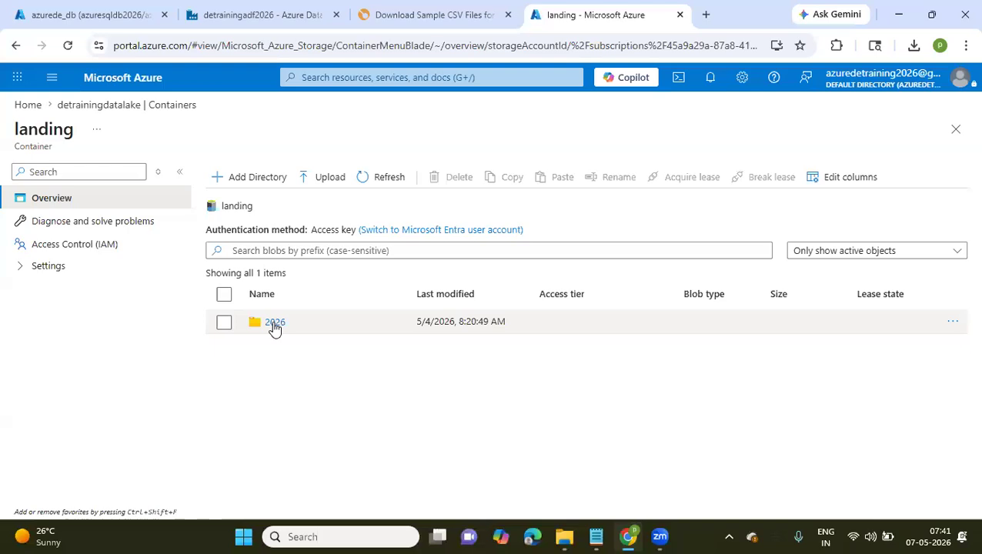
pyautogui.click(275, 324)
pyautogui.click(272, 351)
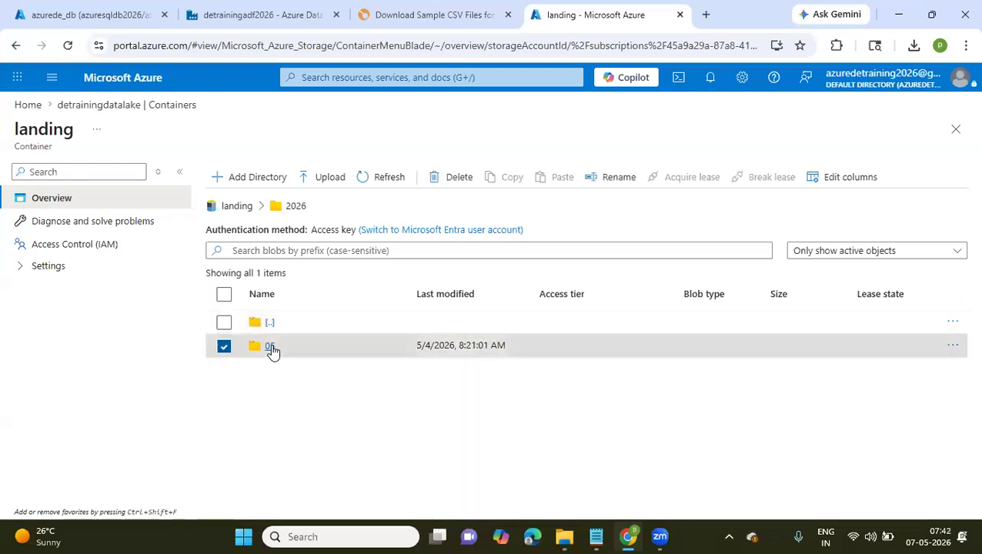
pyautogui.click(258, 178)
pyautogui.write('07')
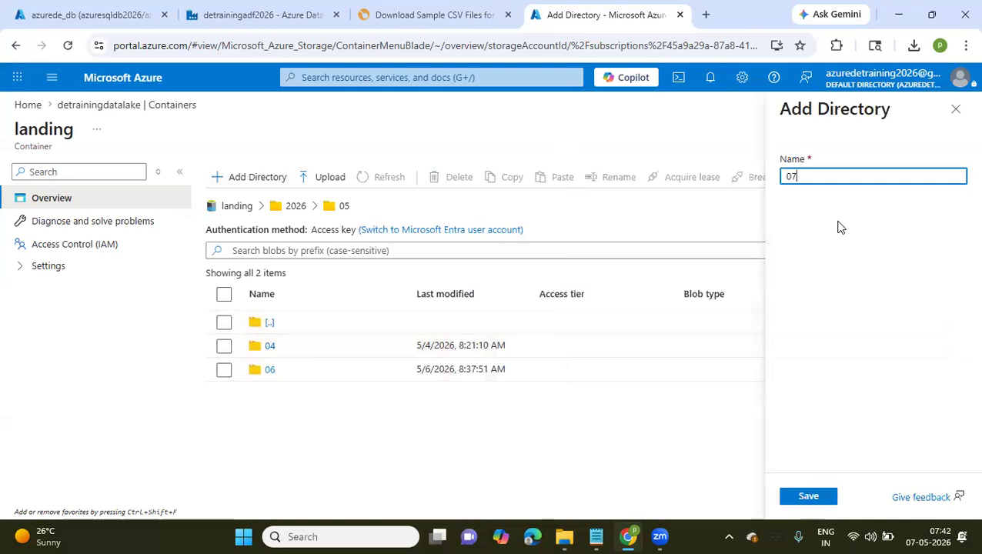
pyautogui.click(822, 498)
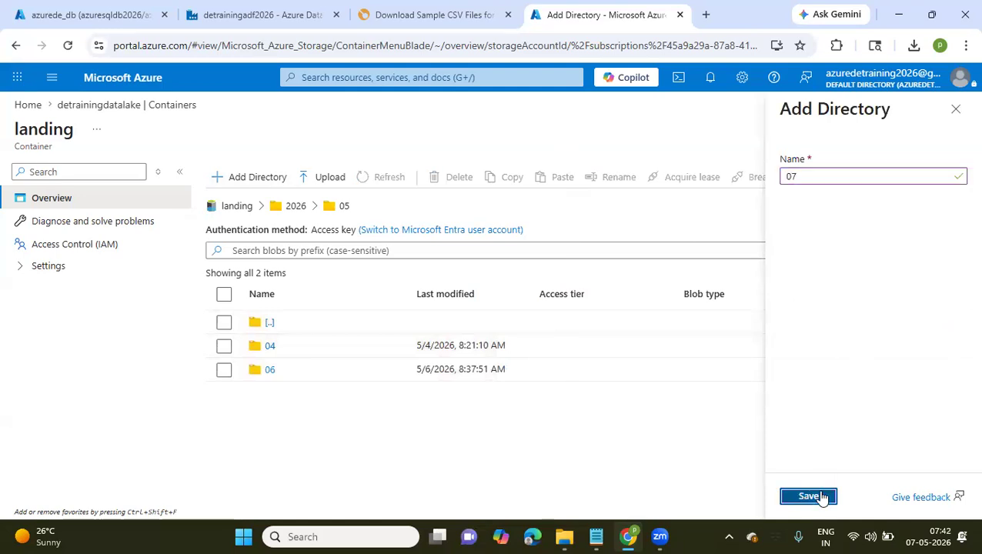
# Upload people-100.csv and customers-100 (1).csv from Downloads into the new 07 directory
pyautogui.click(265, 393)
pyautogui.click(269, 394)
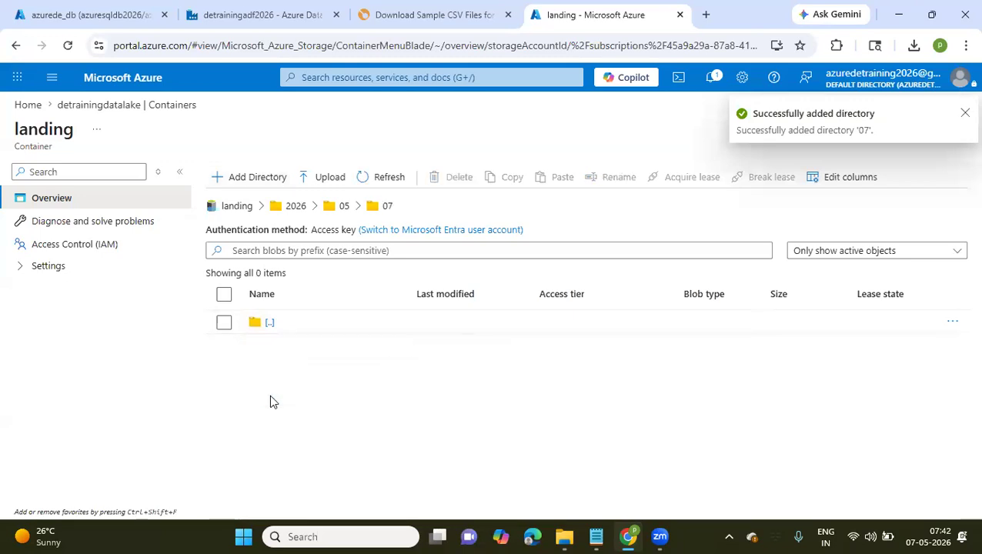
pyautogui.click(327, 185)
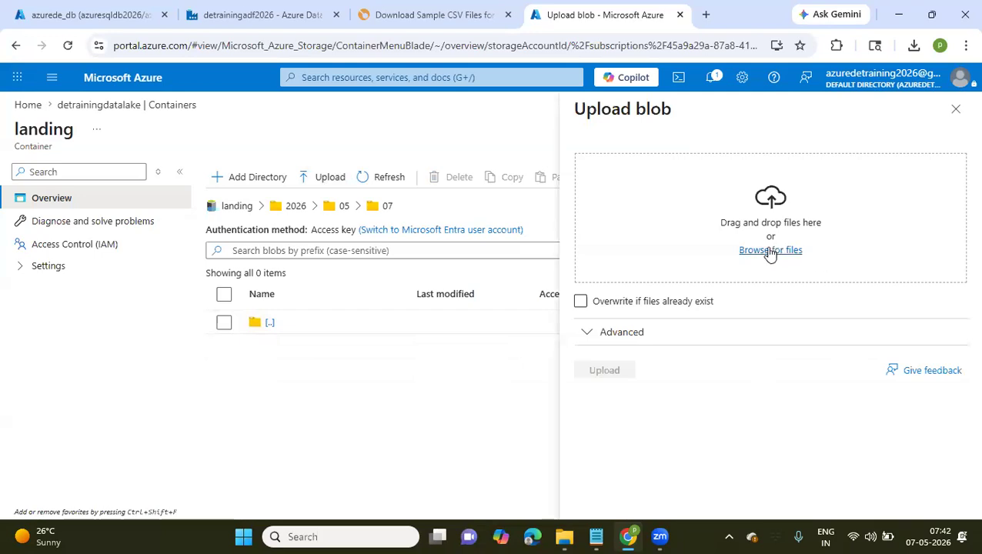
pyautogui.click(771, 250)
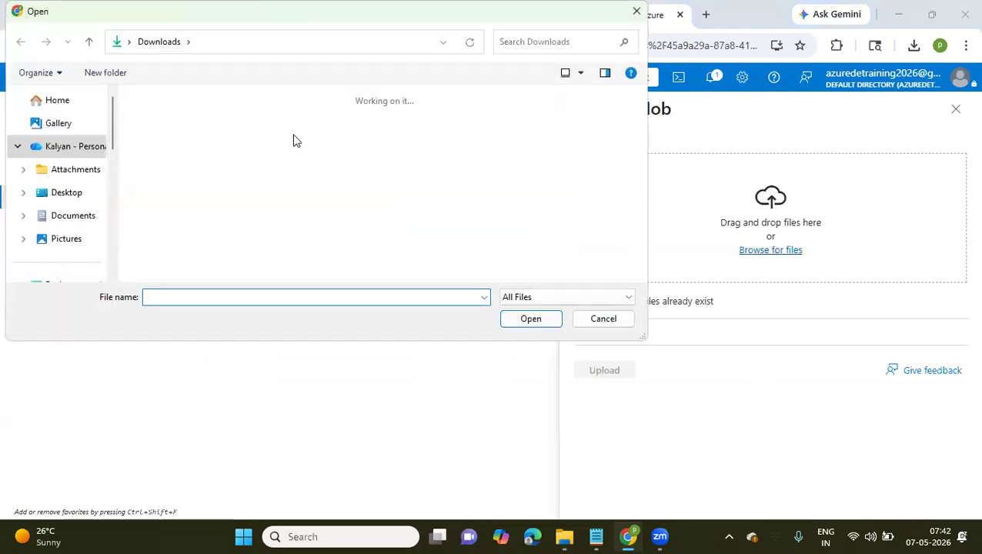
pyautogui.scroll(-3, 70, 228)
pyautogui.click(151, 153)
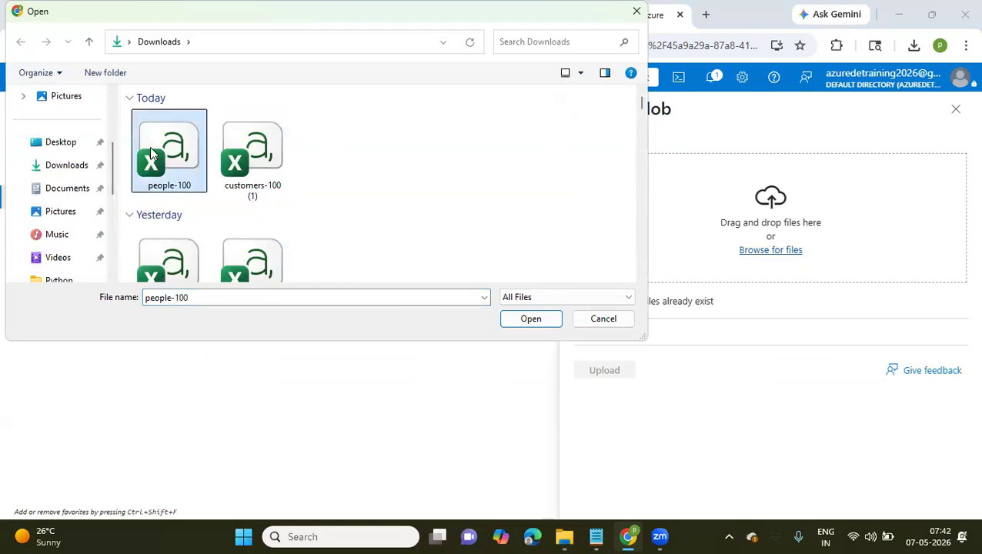
pyautogui.keyDown('ctrl'); pyautogui.click(260, 159); pyautogui.keyUp('ctrl')
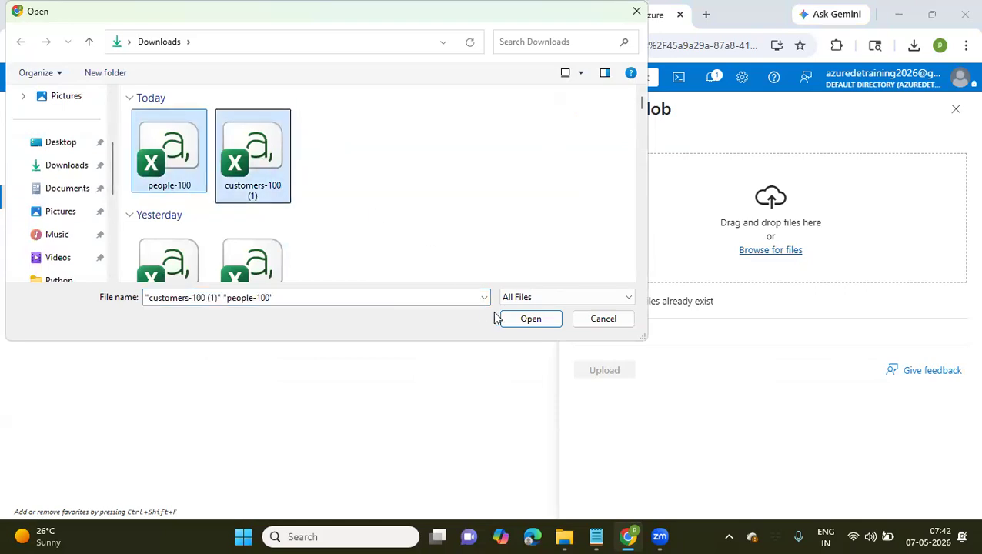
pyautogui.click(524, 316)
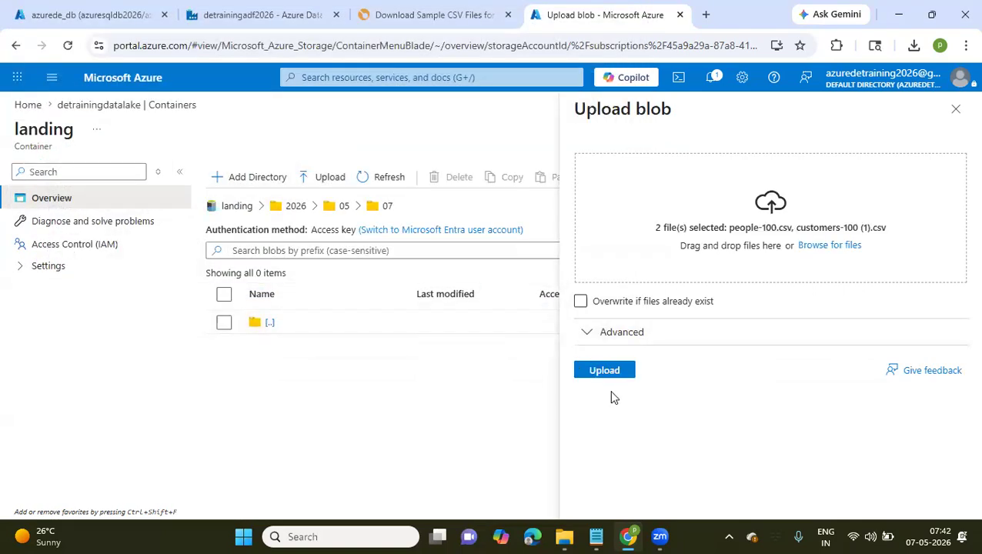
pyautogui.click(604, 371)
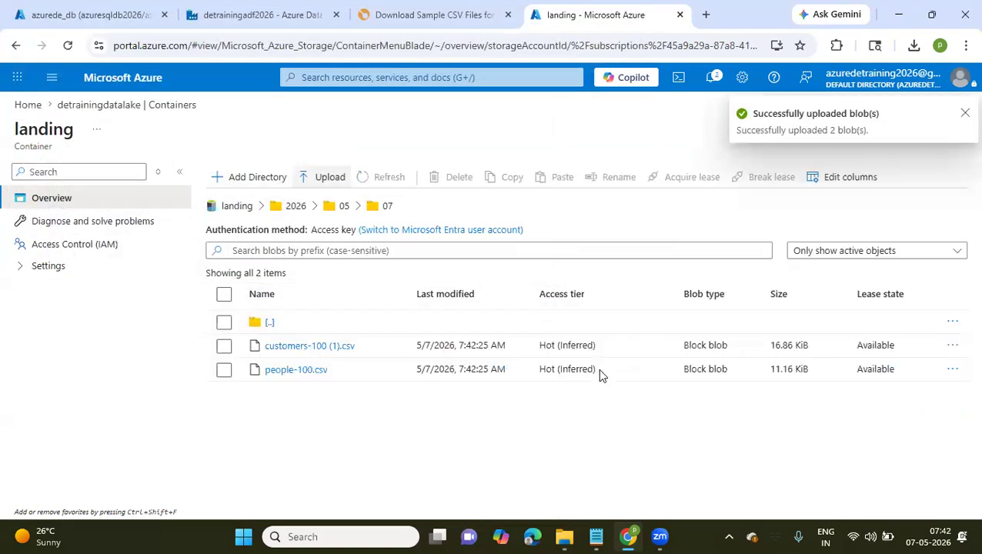
# Switch back to Data Factory and select Generic_Lakefiles as the source dataset of the Copy customers activity
pyautogui.hotkey('ctrl', '2')
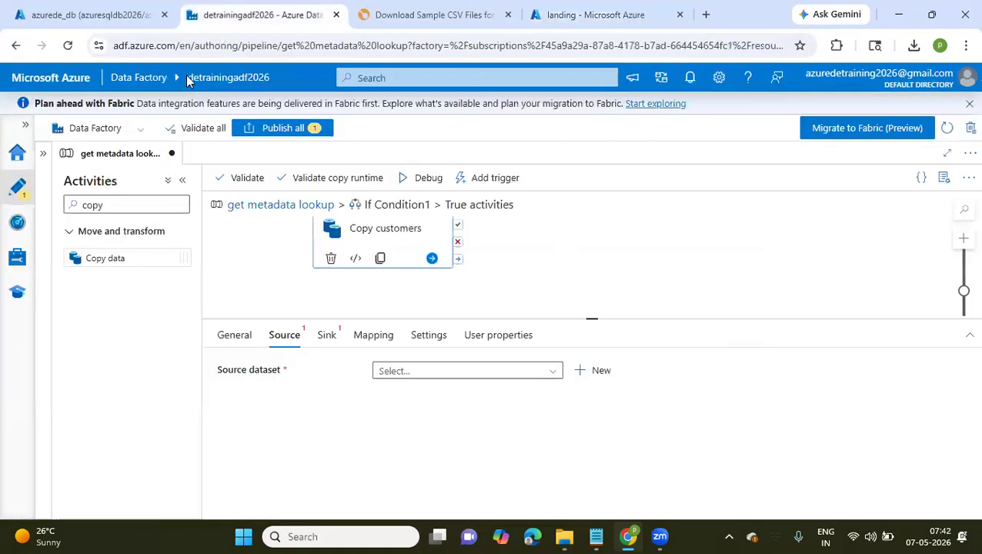
pyautogui.click(416, 380)
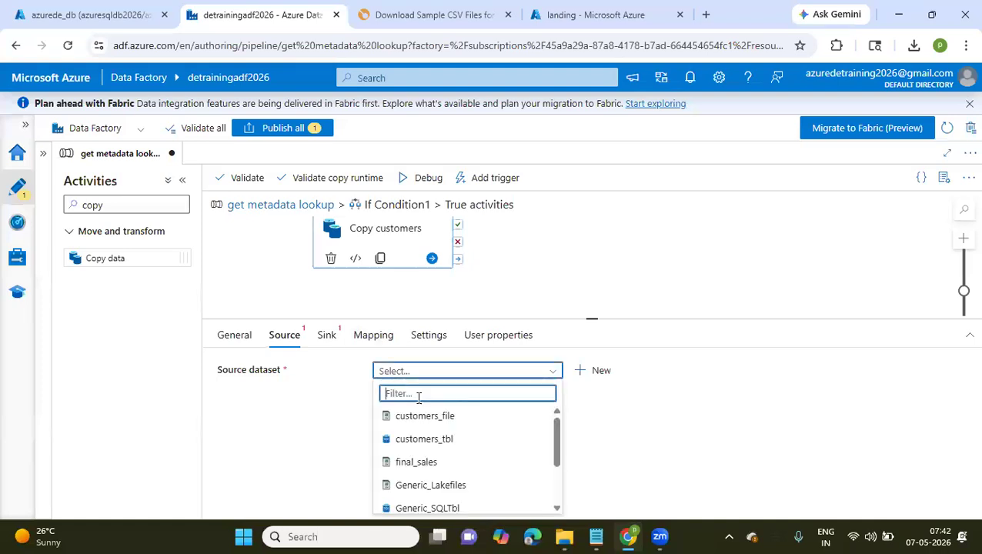
pyautogui.scroll(-1, 414, 459)
pyautogui.scroll(-2, 414, 459)
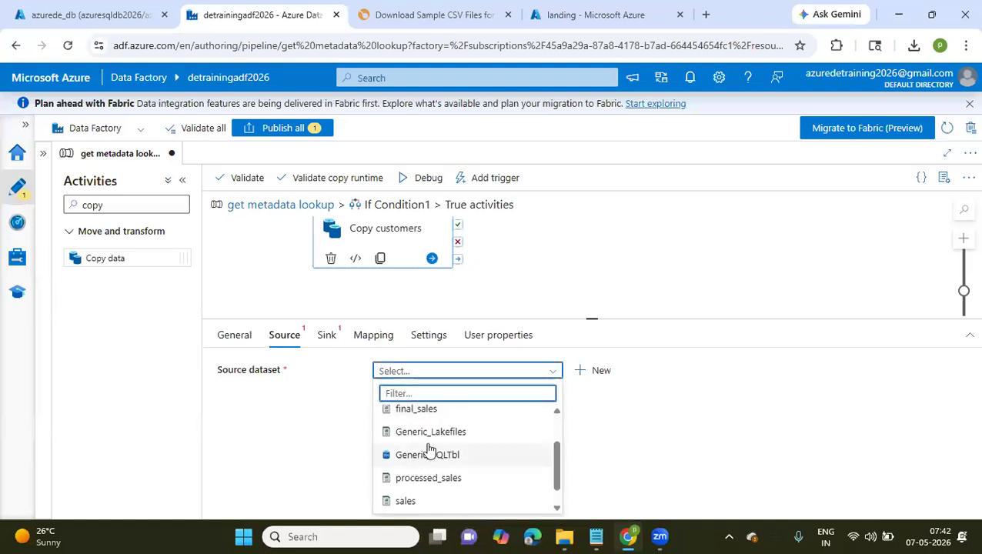
pyautogui.click(433, 434)
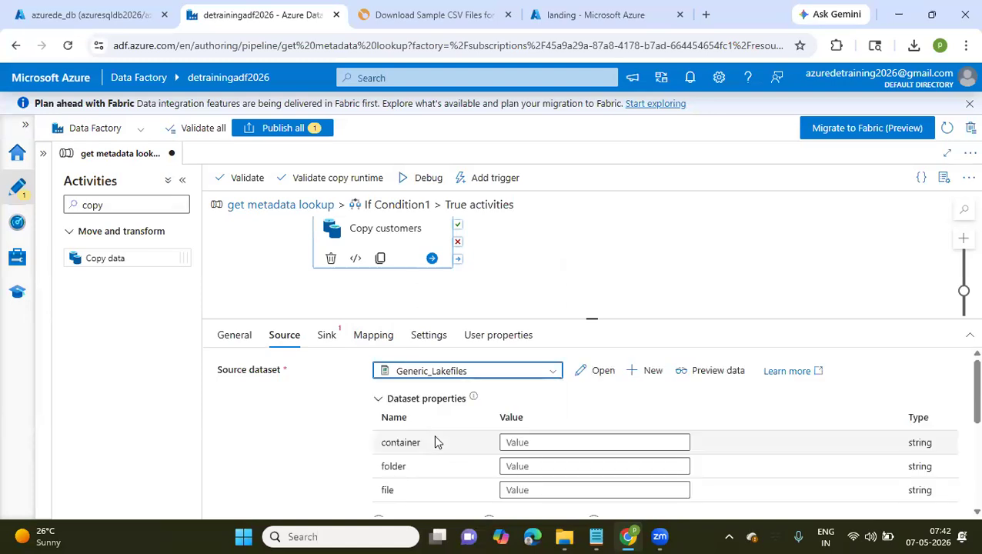
pyautogui.click(522, 445)
pyautogui.scroll(-1, 523, 451)
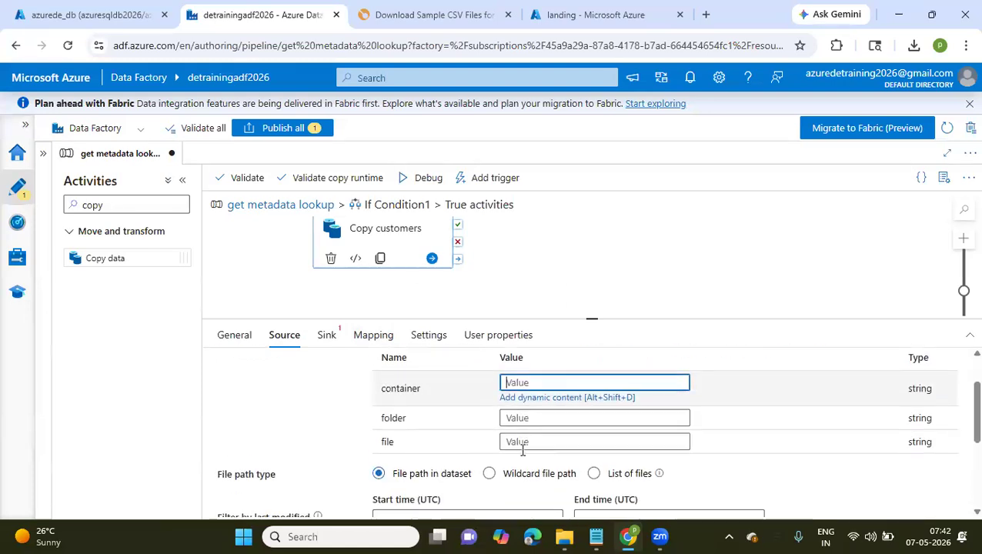
pyautogui.click(540, 386)
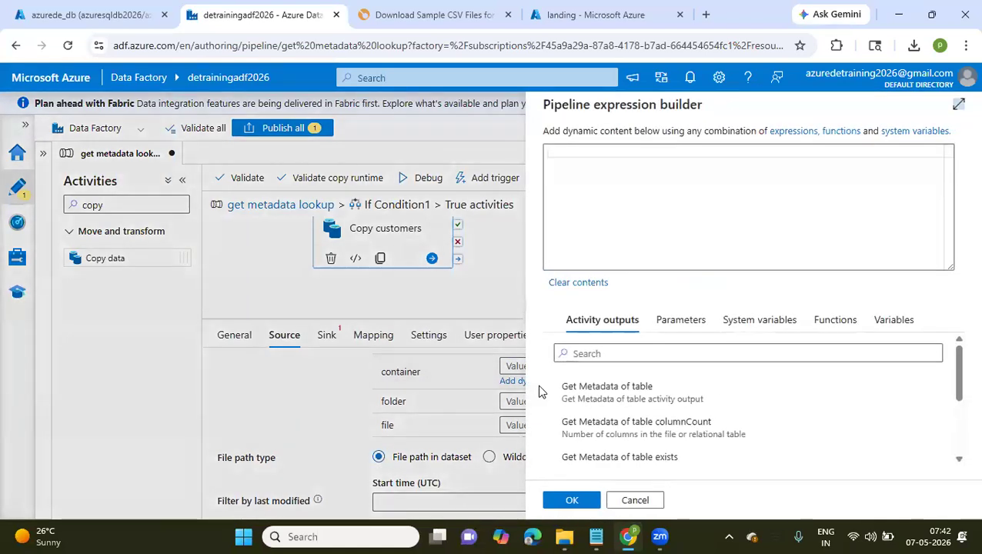
pyautogui.click(681, 320)
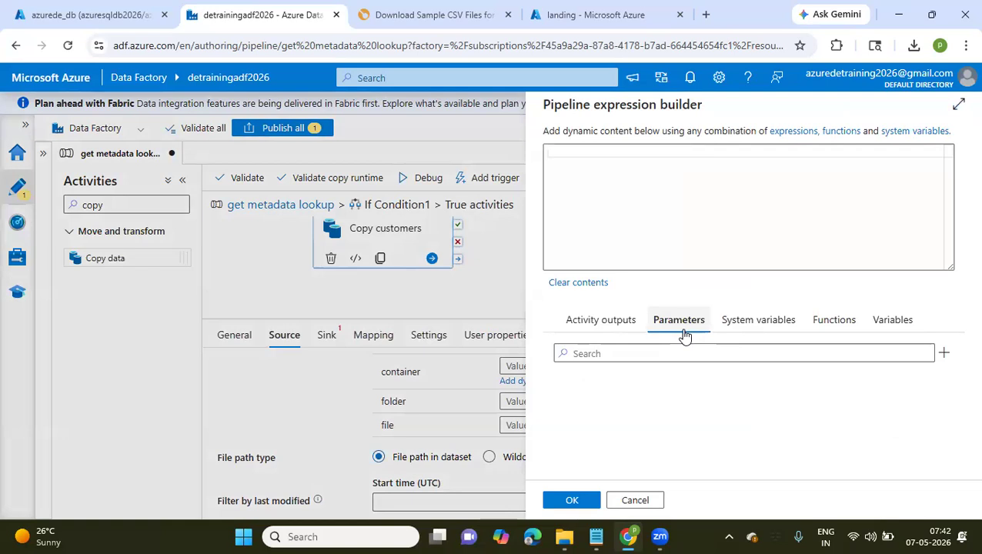
pyautogui.click(634, 501)
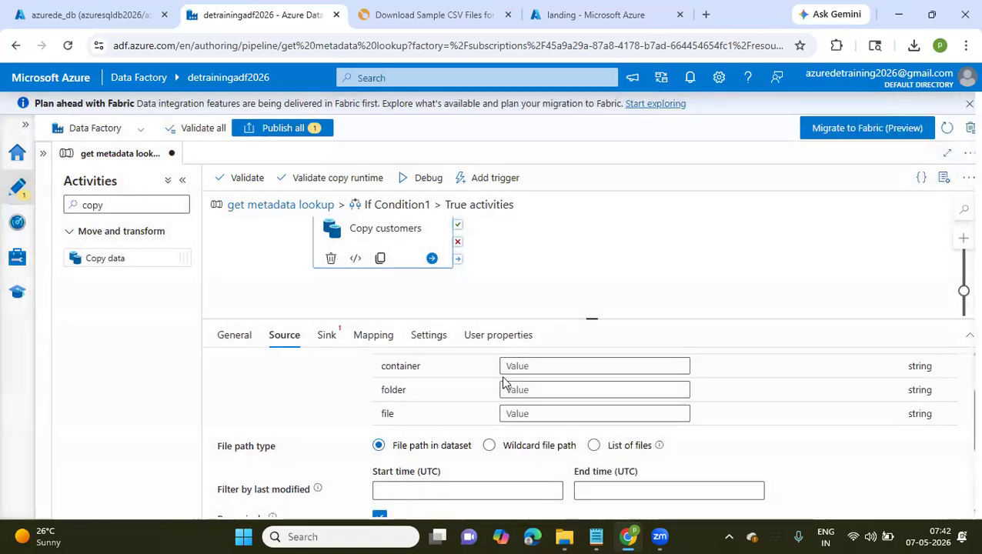
# Set the source dataset's container property to landing and its folder property to 2026/05/07
pyautogui.click(508, 363)
pyautogui.write('landing')
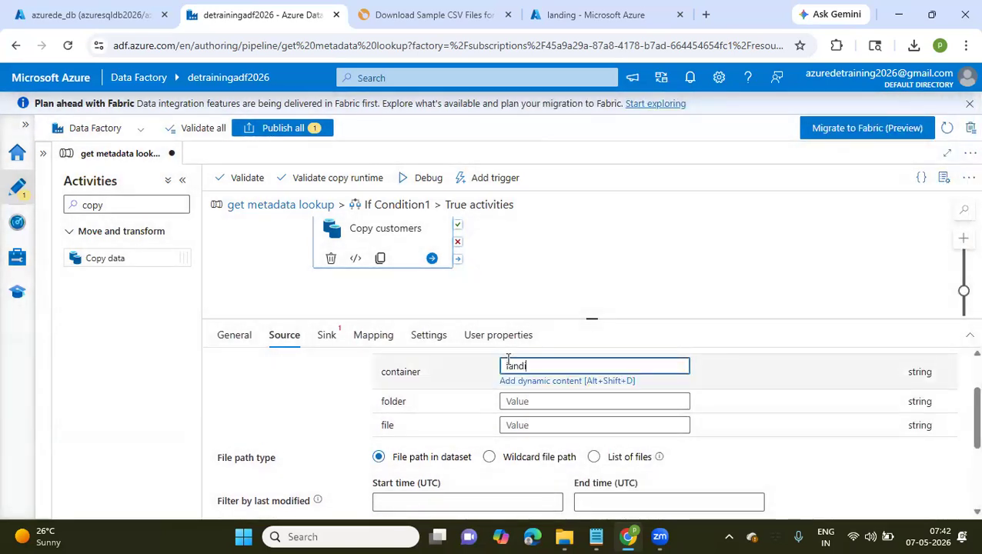
pyautogui.click(551, 401)
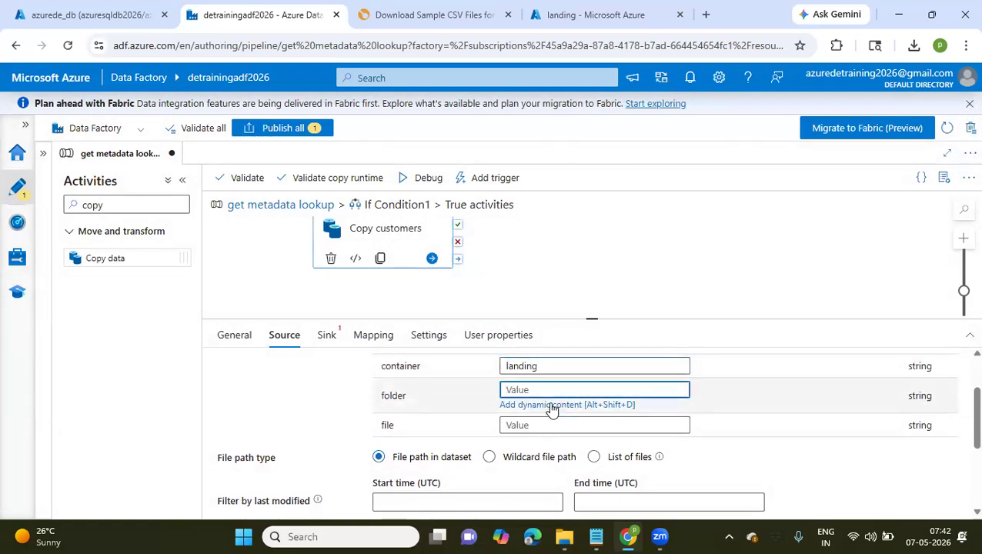
pyautogui.write('2026/05/07')
# Copy the file name customers-100 (1).csv from the landing container and paste it as the source dataset's file property
pyautogui.click(522, 426)
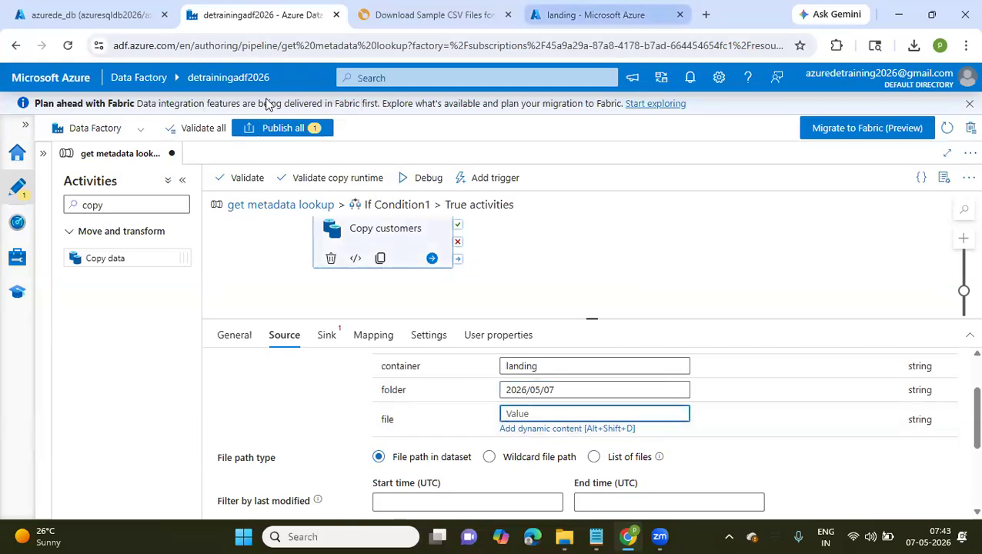
pyautogui.click(596, 14)
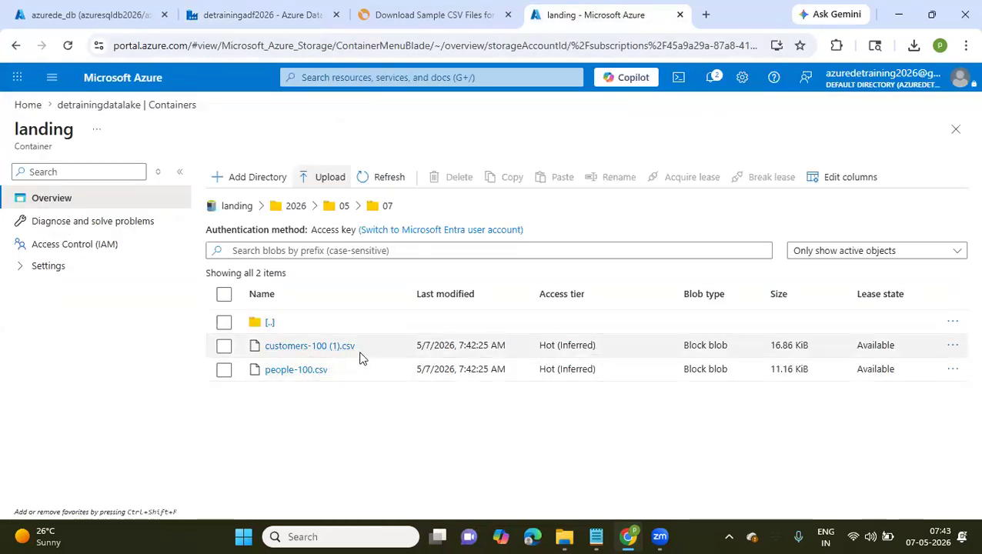
pyautogui.moveTo(364, 355); pyautogui.dragTo(262, 352)
pyautogui.hotkey('ctrl', 'c')
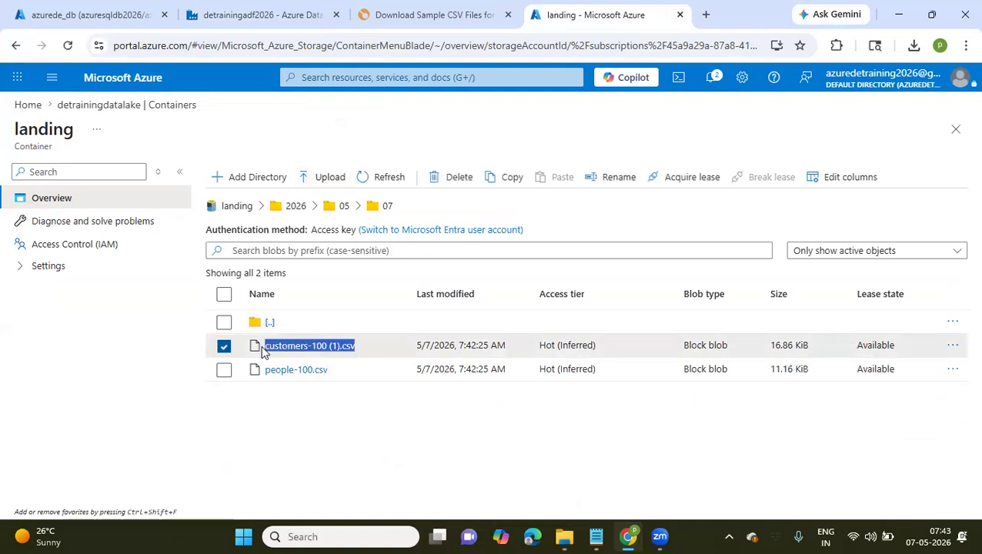
pyautogui.click(262, 15)
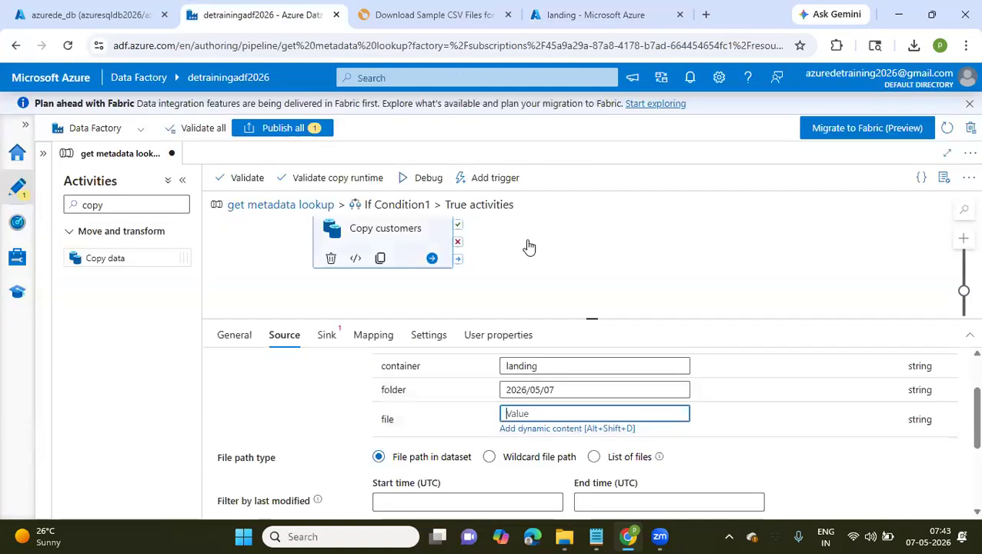
pyautogui.hotkey('ctrl', 'v')
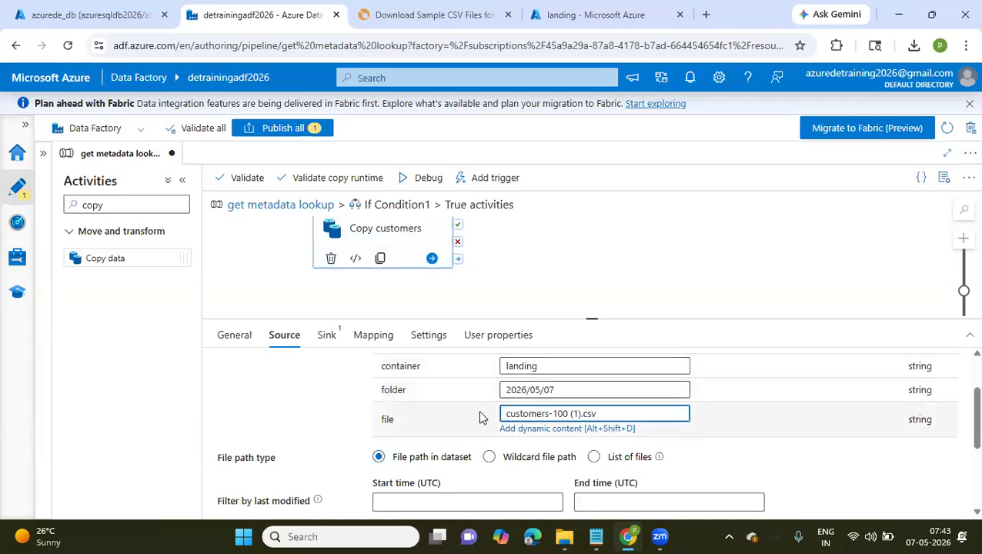
# Add an additional column named load_ts to the Copy customers source
pyautogui.scroll(-3, 453, 388)
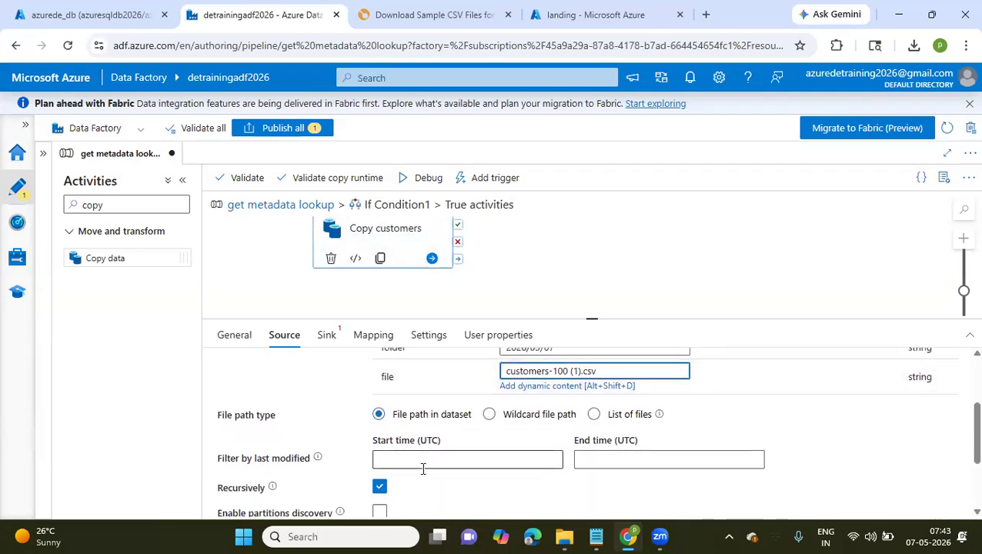
pyautogui.scroll(-3, 422, 469)
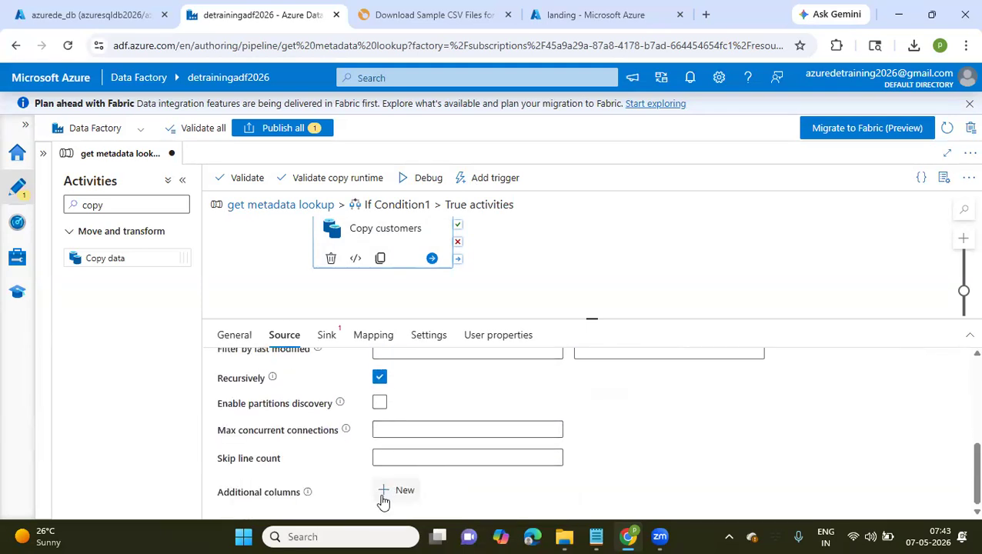
pyautogui.click(382, 497)
pyautogui.scroll(-1, 383, 501)
pyautogui.click(446, 464)
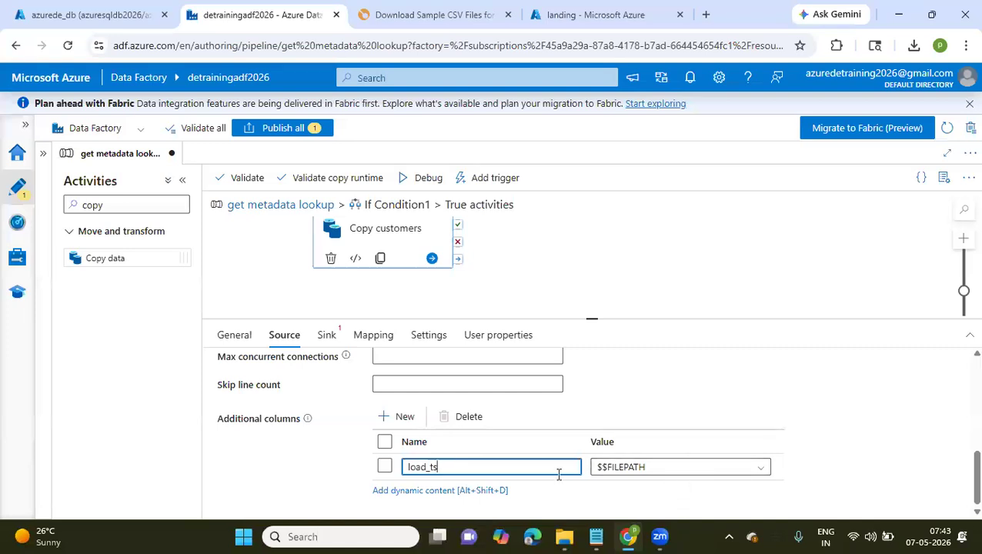
pyautogui.click(648, 467)
pyautogui.scroll(-2, 648, 468)
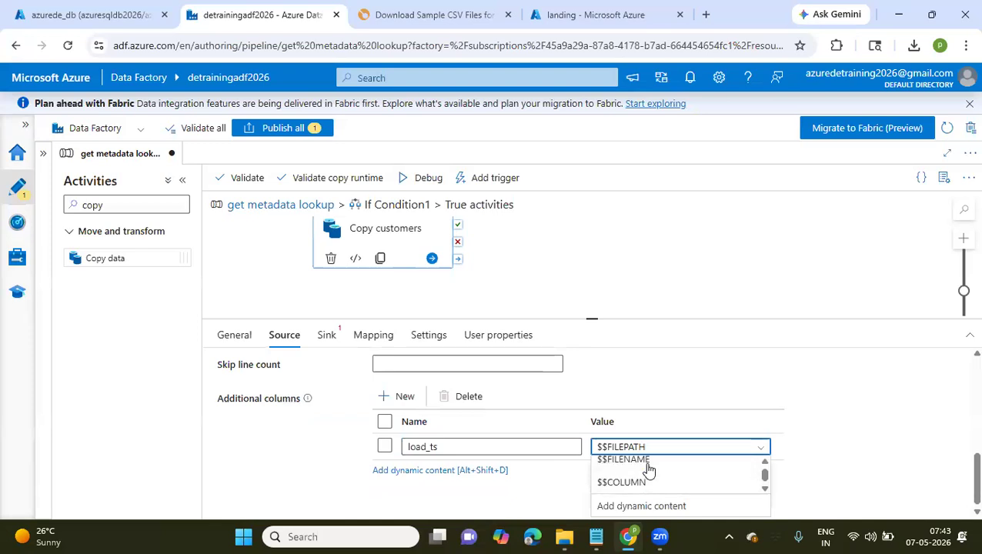
pyautogui.scroll(-3, 649, 473)
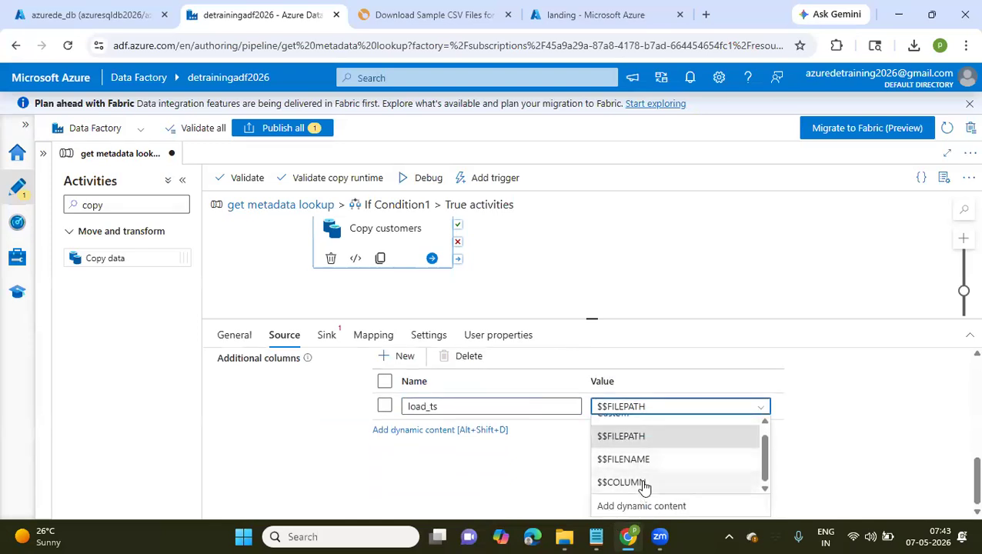
pyautogui.click(617, 506)
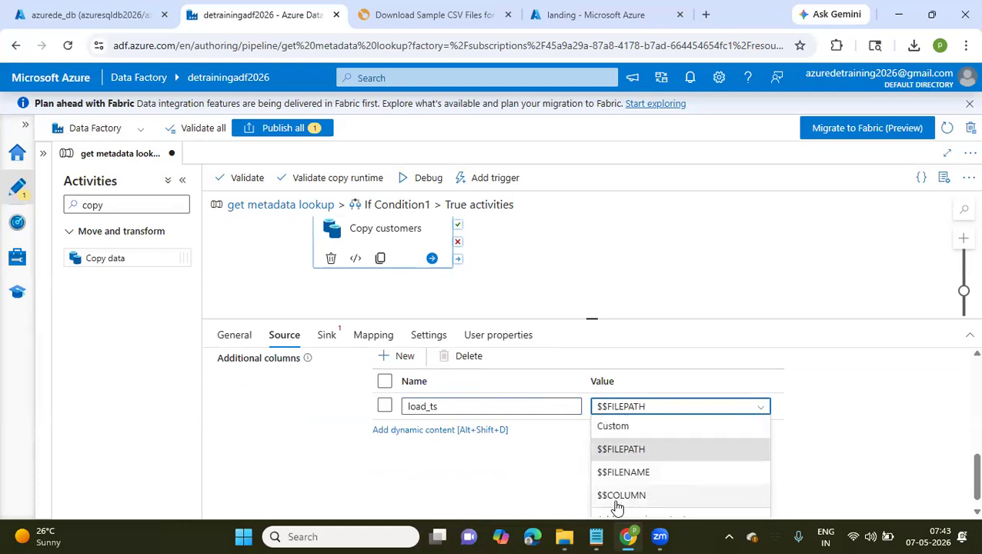
pyautogui.scroll(-1, 622, 508)
pyautogui.click(629, 506)
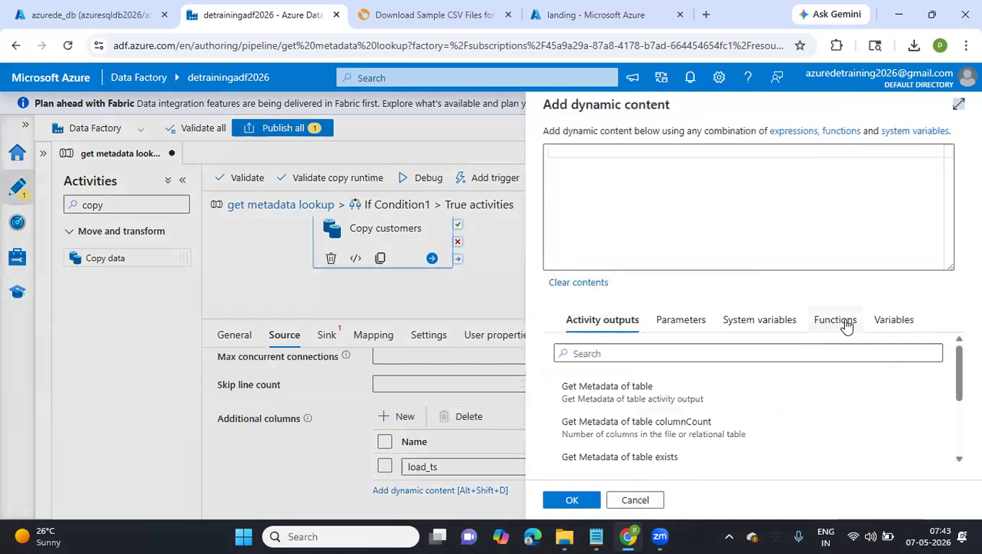
pyautogui.click(845, 321)
pyautogui.click(666, 351)
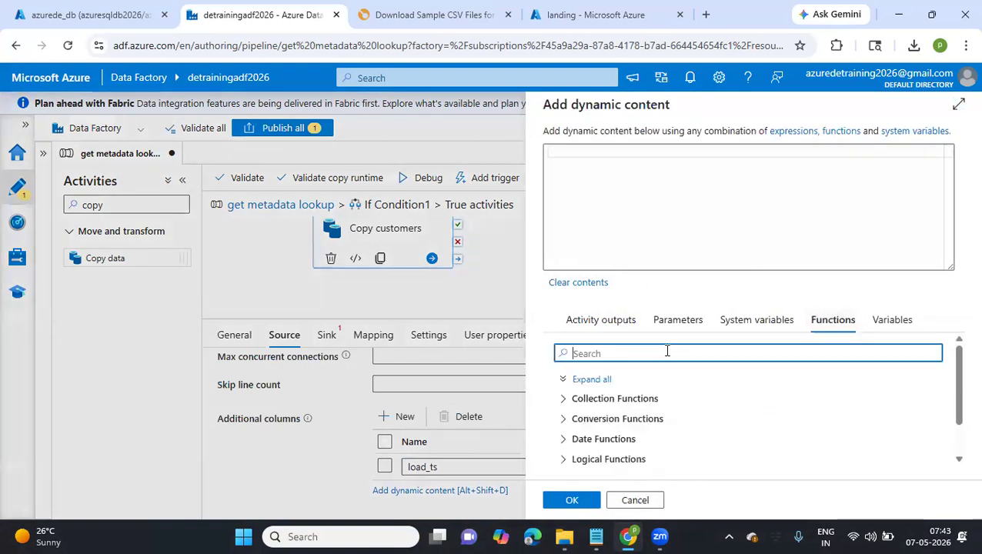
pyautogui.write('utc')
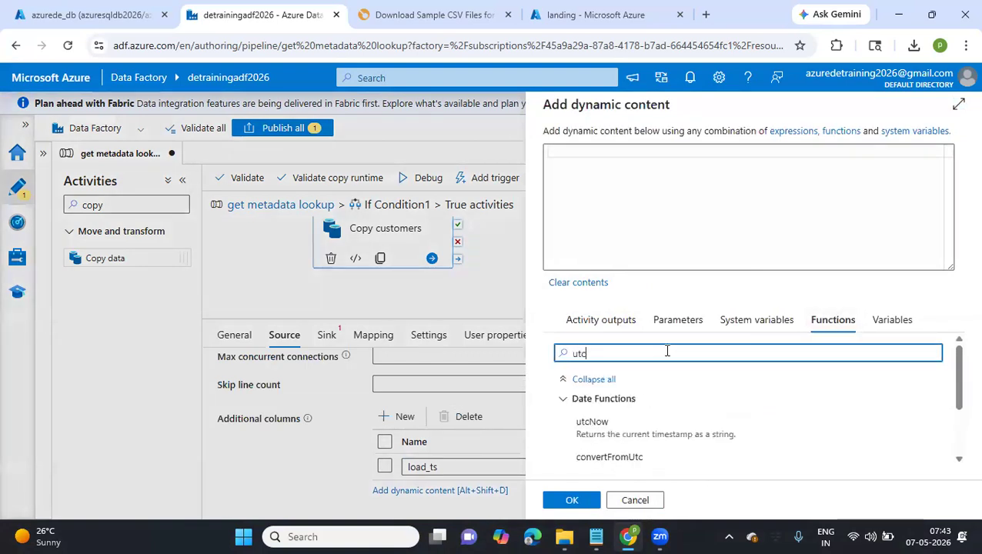
pyautogui.click(617, 436)
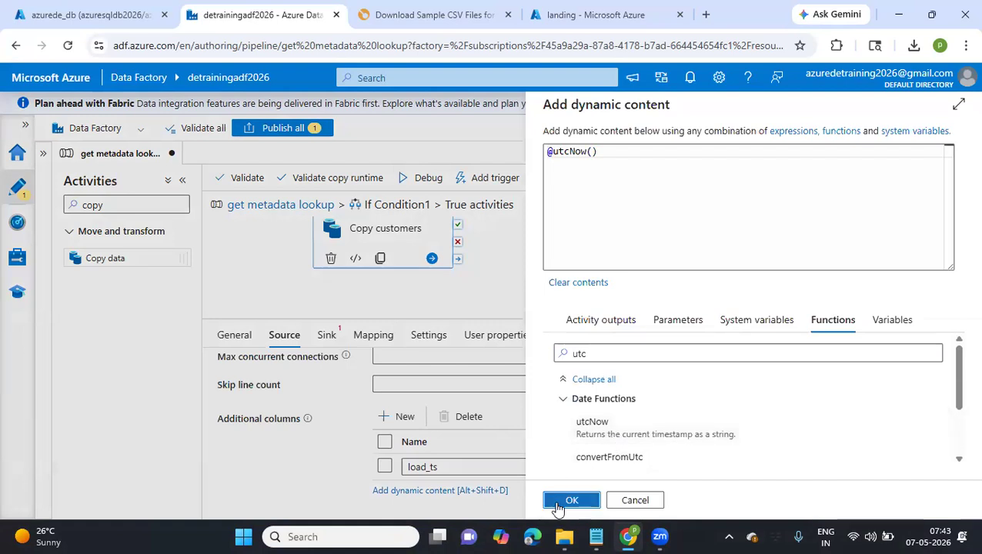
pyautogui.click(559, 502)
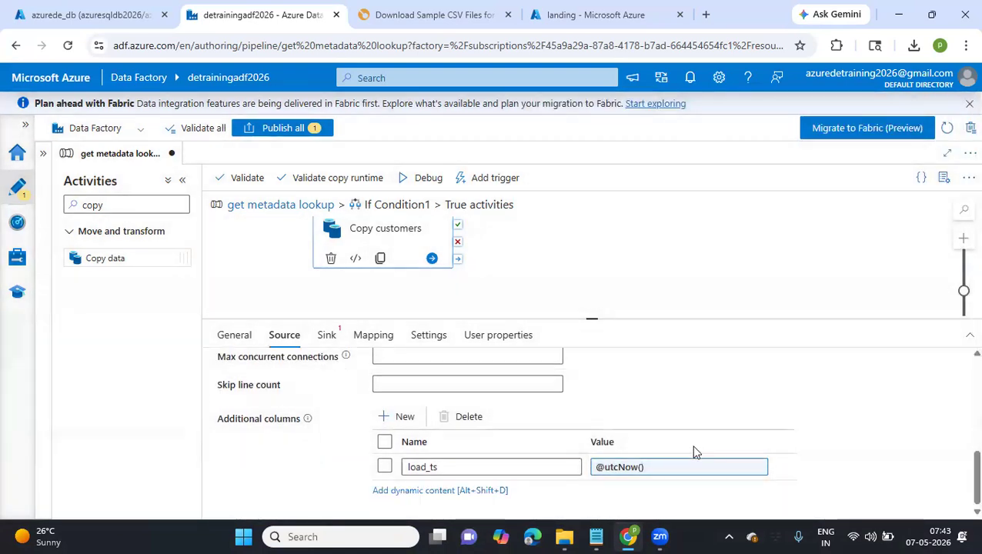
# Select customers_tbl as the sink dataset of the Copy customers activity
pyautogui.scroll(5, 607, 362)
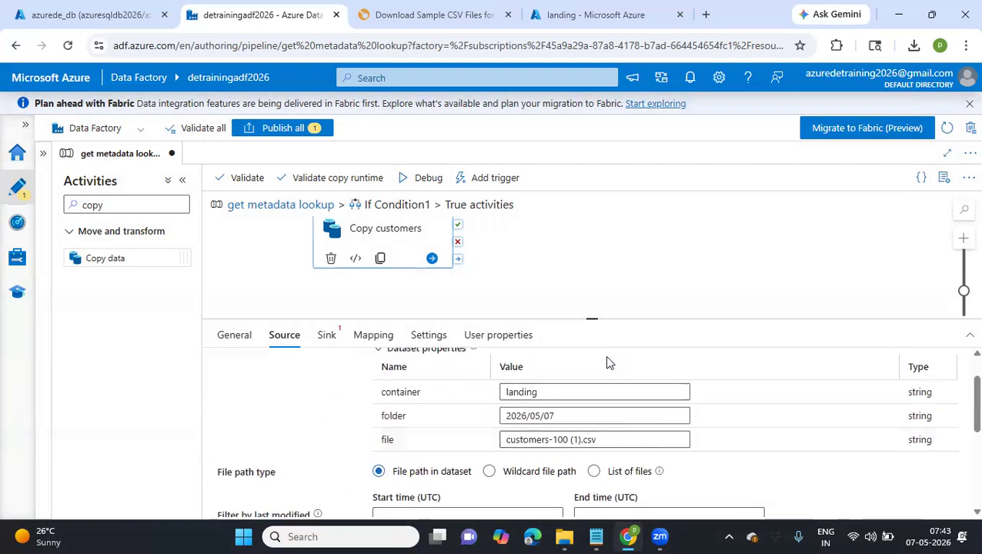
pyautogui.click(328, 339)
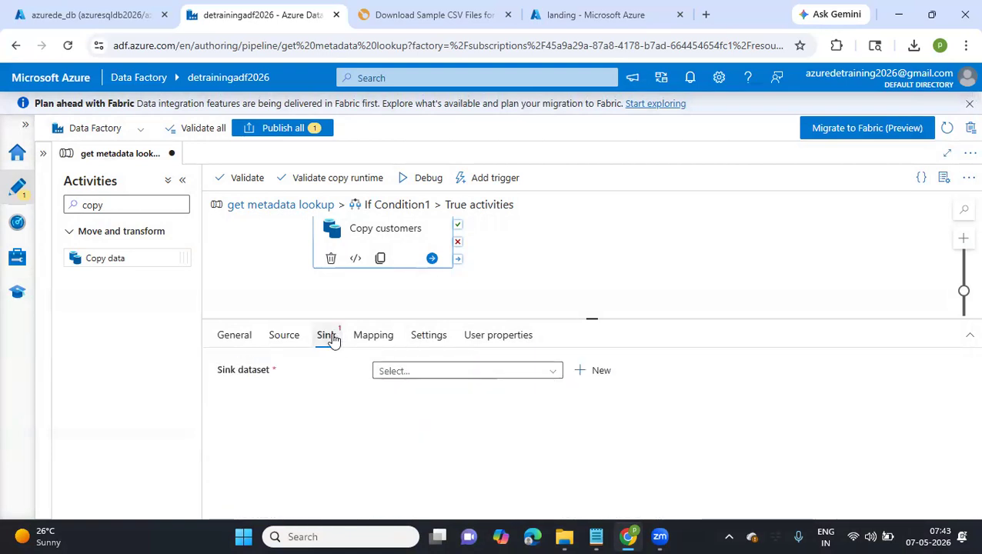
pyautogui.click(555, 371)
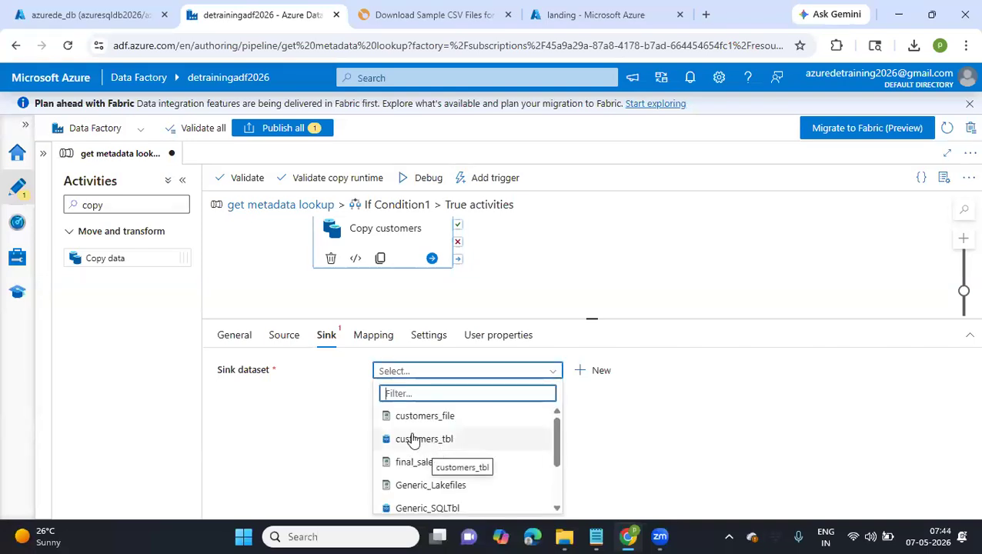
pyautogui.click(414, 438)
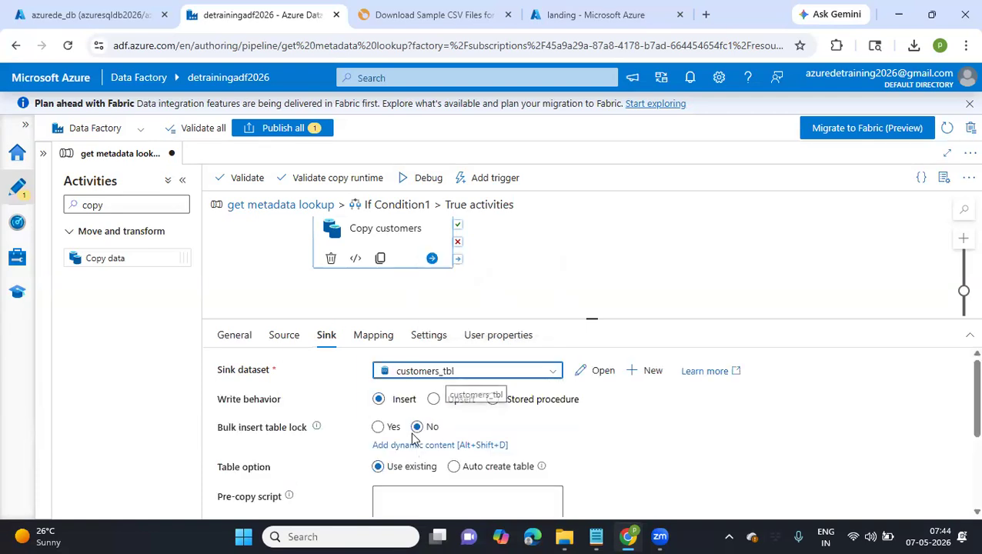
# Enter the sink's pre-copy script as truncate table dbo.customers_tbl;
pyautogui.scroll(-2, 413, 439)
pyautogui.click(412, 433)
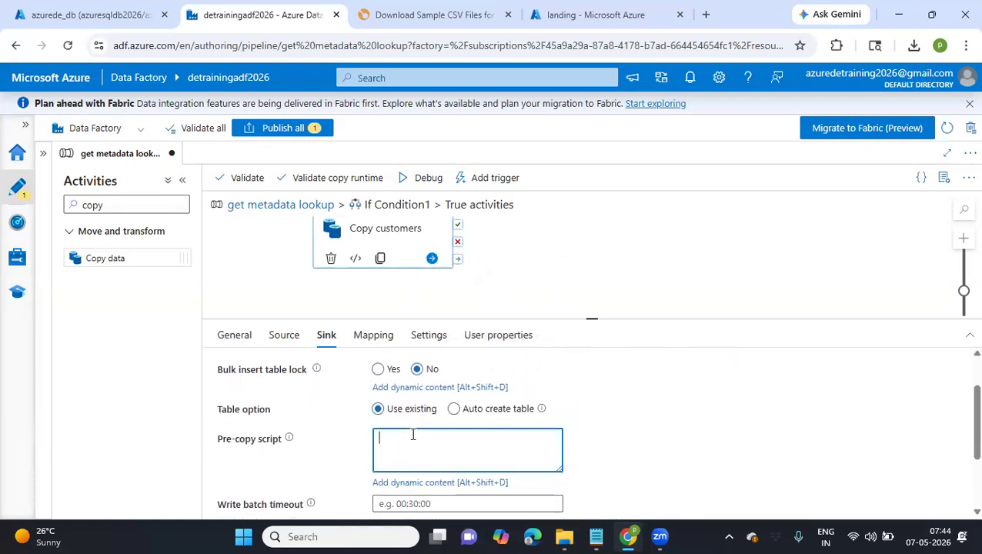
pyautogui.scroll(2, 413, 433)
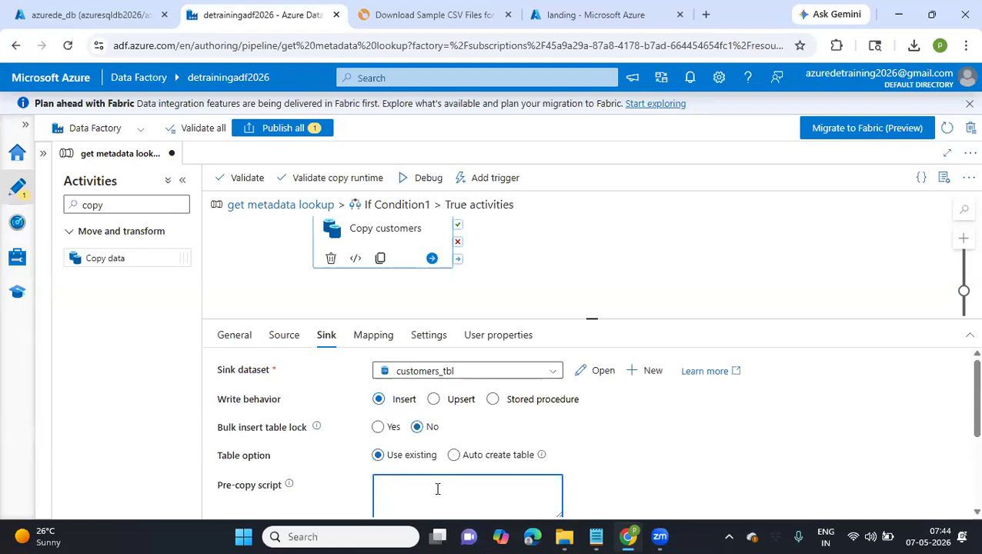
pyautogui.write('tru')
pyautogui.write('customers_tbl;')
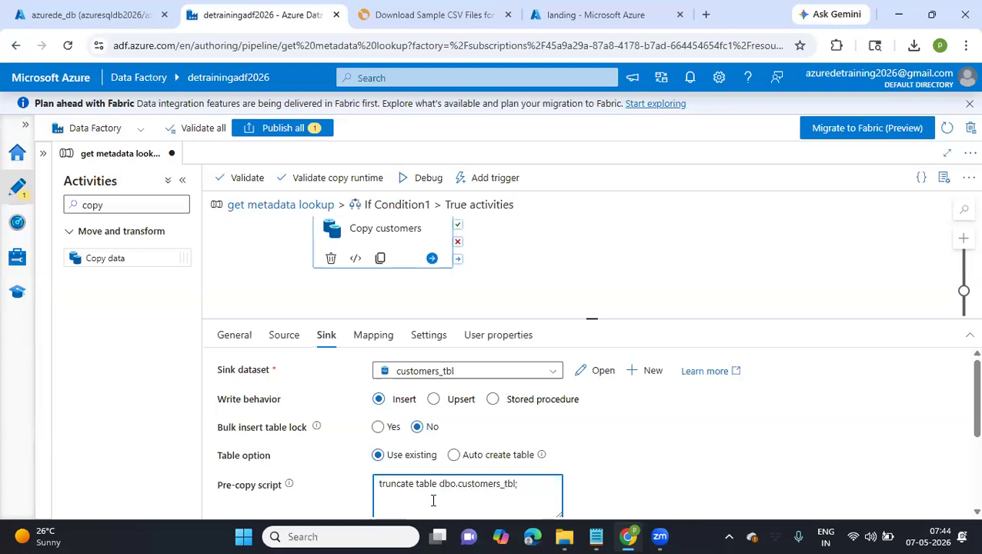
pyautogui.scroll(-1, 433, 500)
pyautogui.scroll(1, 445, 403)
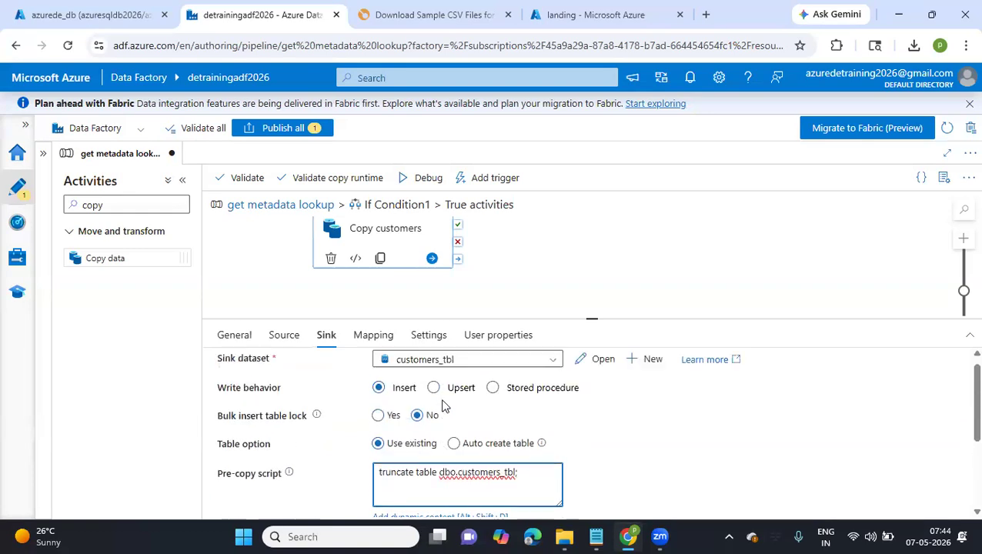
# Review the Copy customers sink settings, including the write behavior, table option and pre-copy script
pyautogui.moveTo(375, 471); pyautogui.dragTo(532, 464)
pyautogui.scroll(-1, 531, 468)
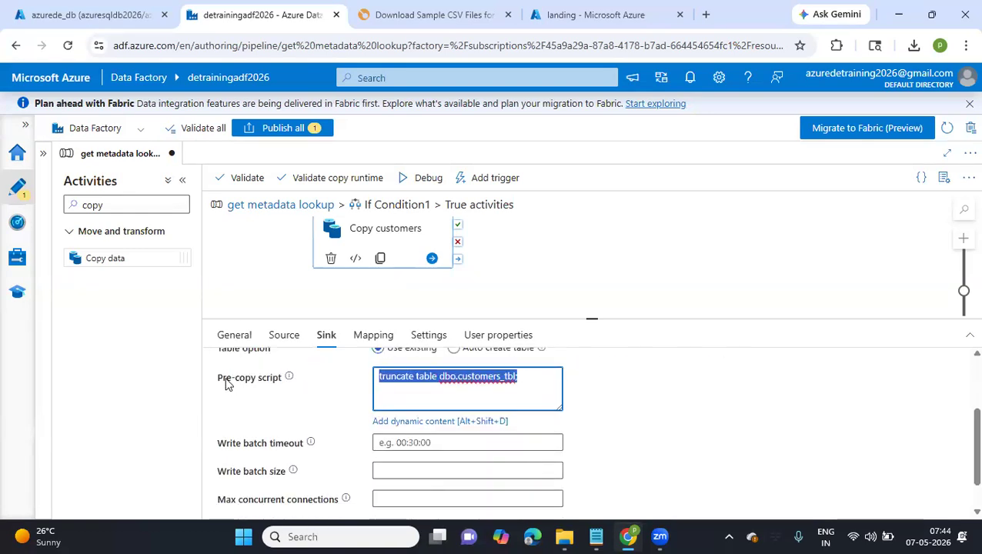
pyautogui.scroll(-1, 440, 382)
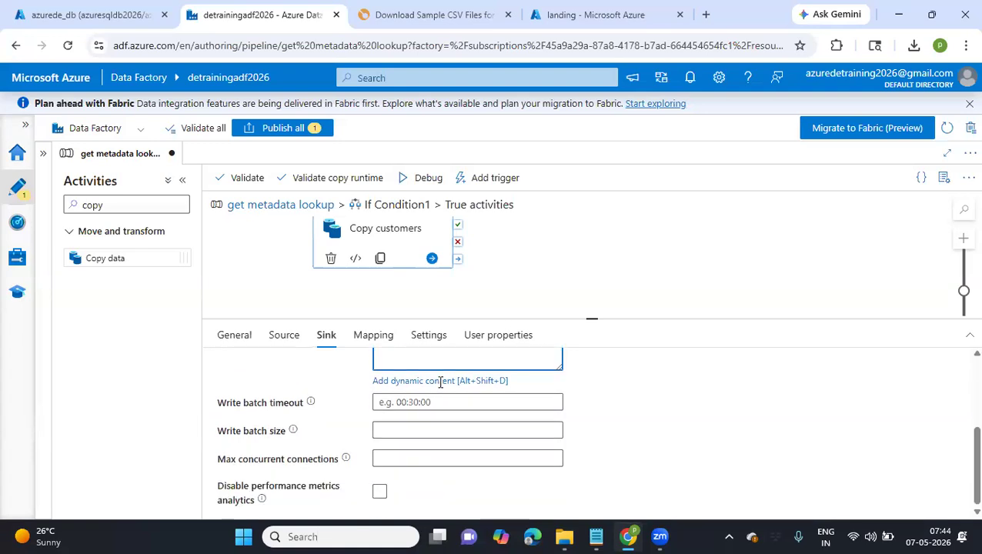
pyautogui.scroll(2, 440, 385)
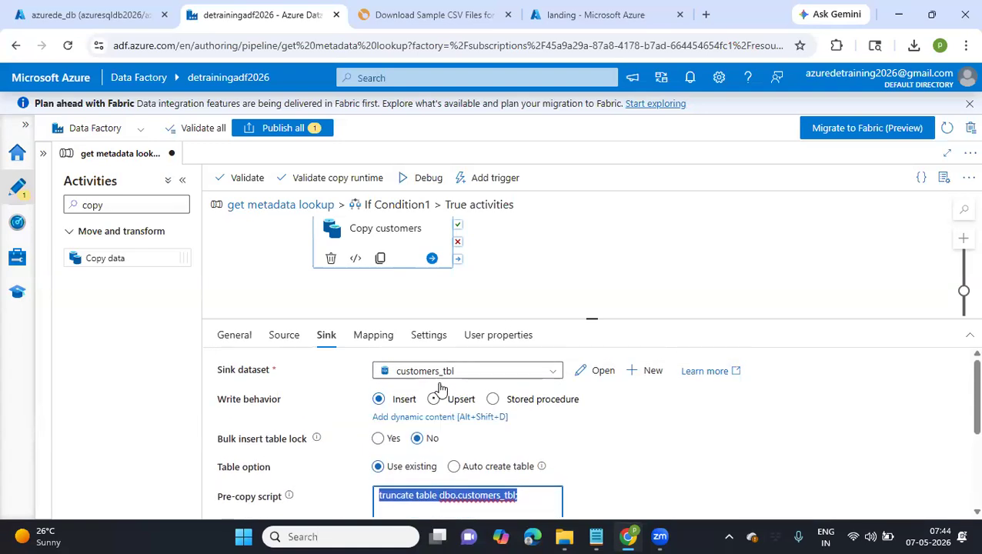
pyautogui.scroll(-2, 598, 453)
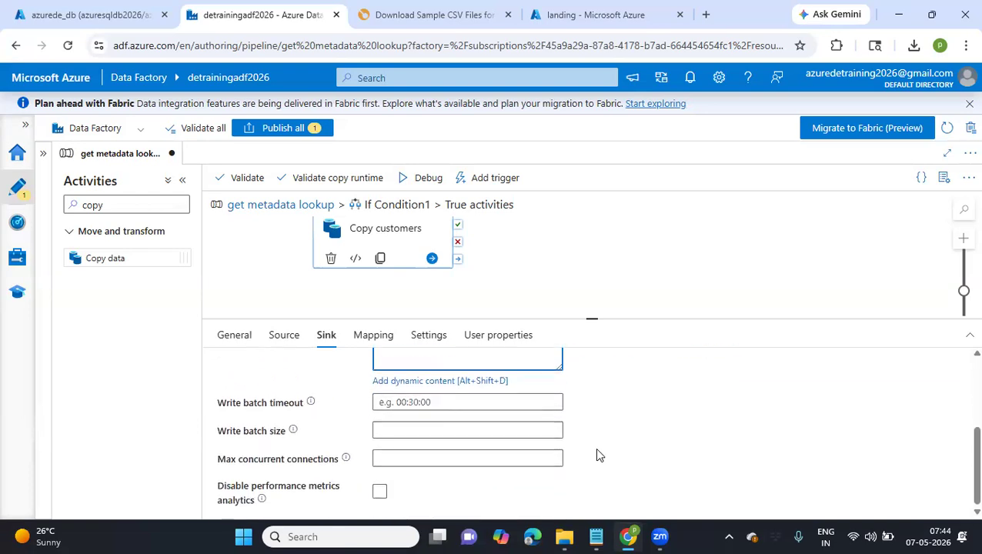
pyautogui.scroll(3, 599, 455)
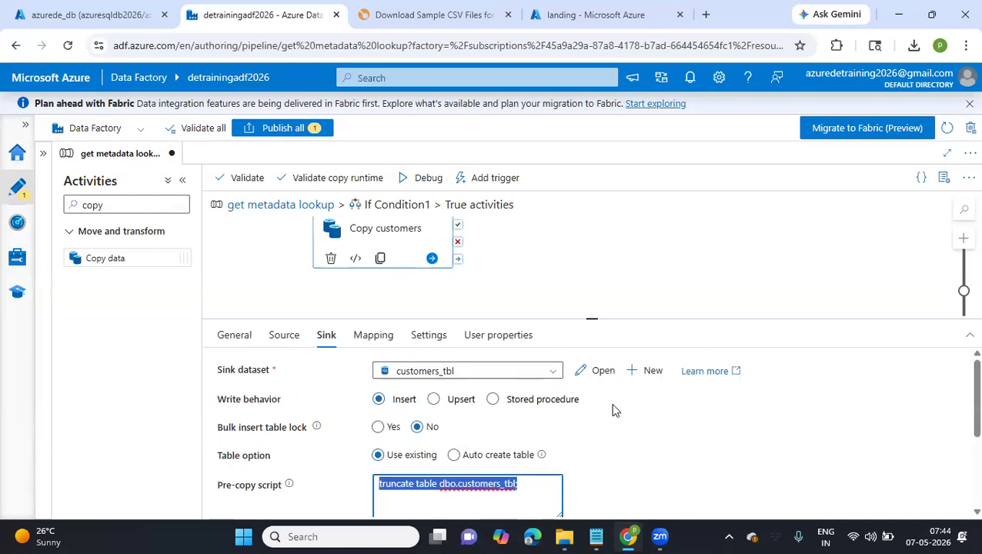
pyautogui.moveTo(570, 276); pyautogui.dragTo(589, 287)
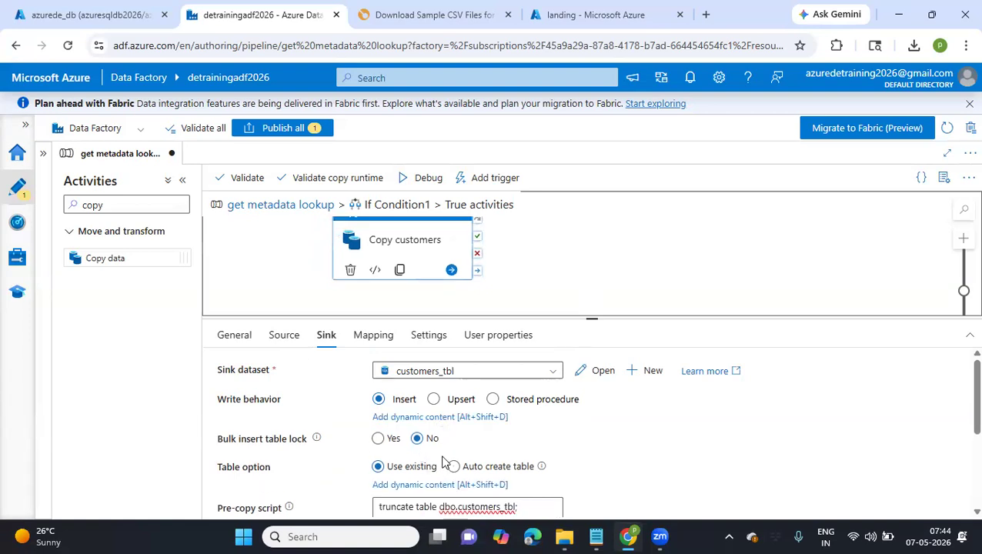
pyautogui.click(468, 457)
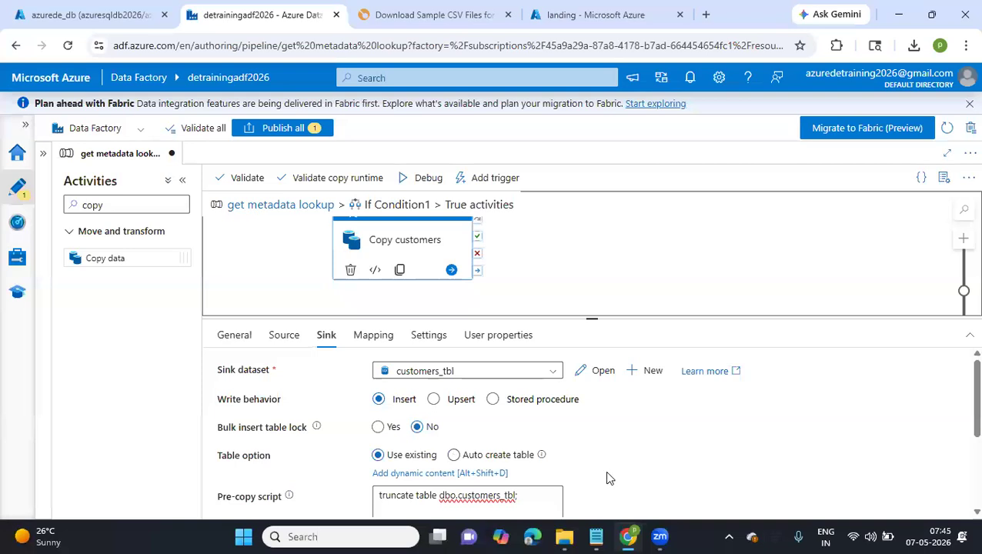
pyautogui.scroll(-1, 607, 478)
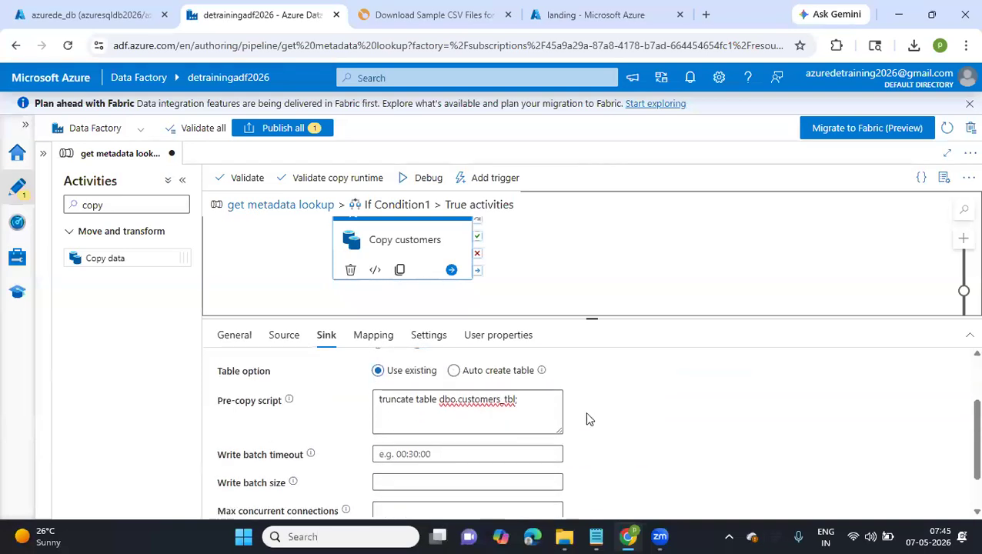
pyautogui.scroll(1, 588, 419)
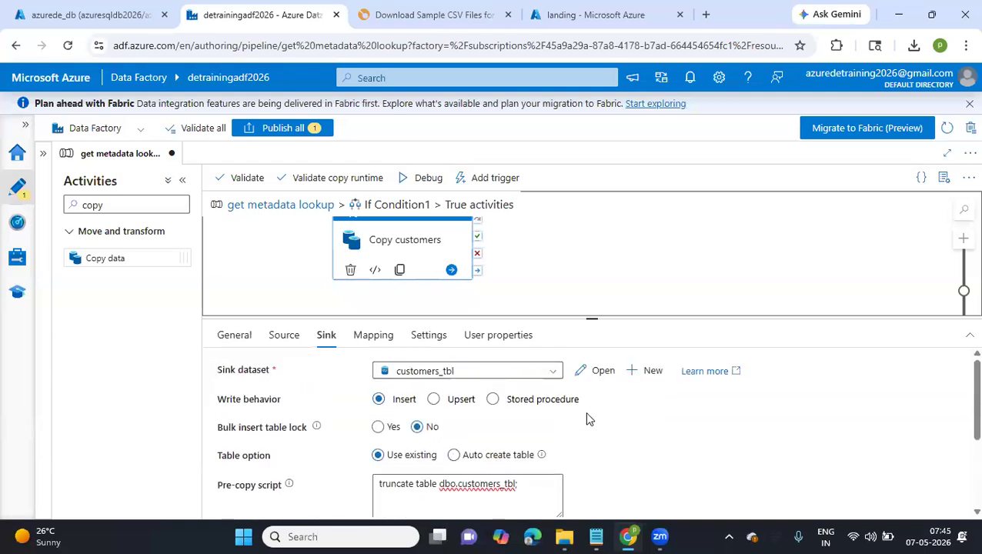
# Open the customers_tbl dataset to check its linked service and table, and return to the get metadata lookup pipeline
pyautogui.click(601, 371)
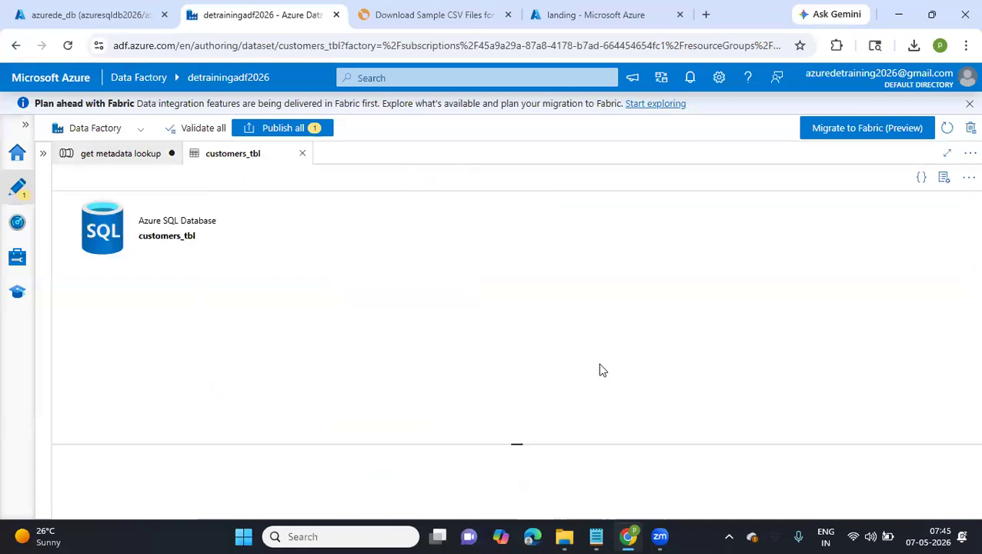
pyautogui.moveTo(516, 491); pyautogui.dragTo(517, 340)
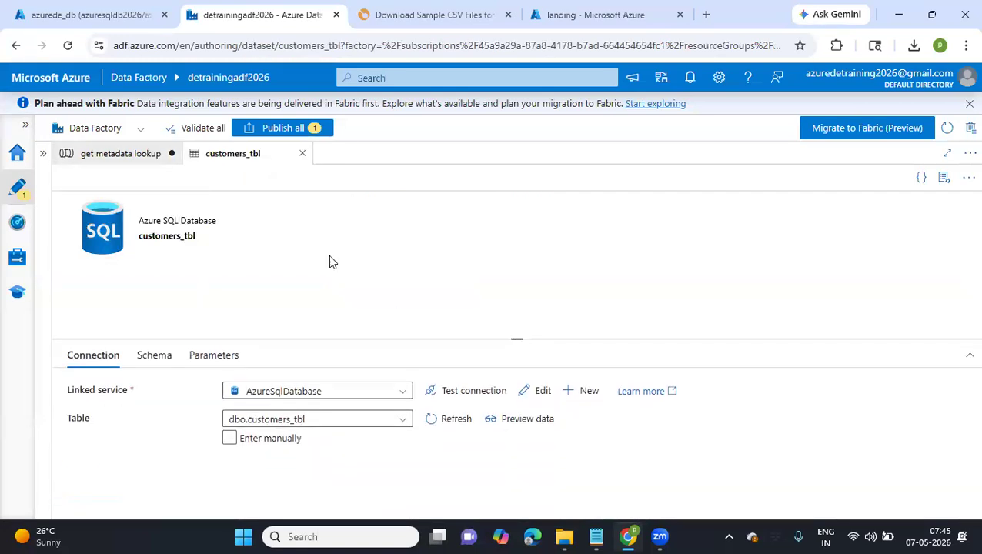
pyautogui.click(123, 154)
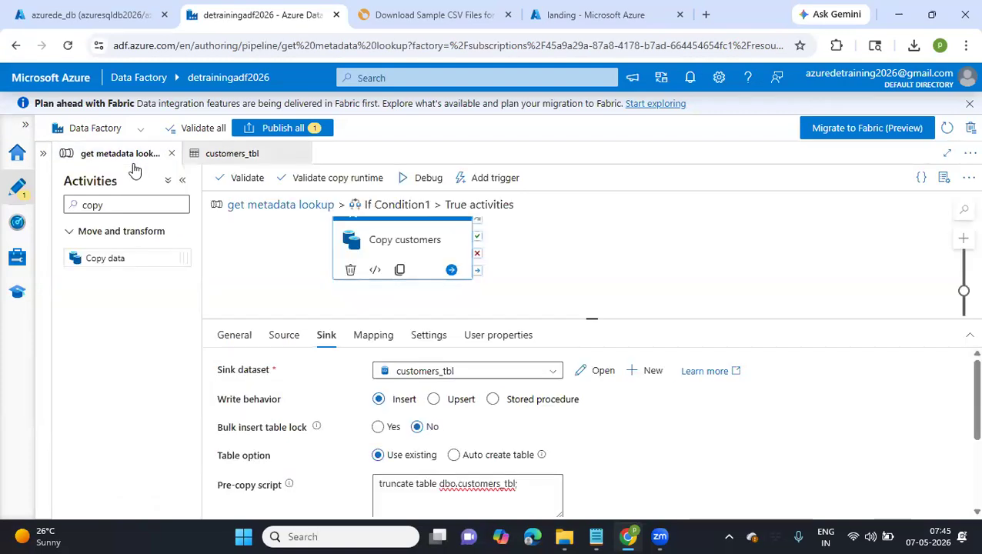
# Change the Copy customers sink dataset to Generic_SQLTbl with schema dbo and table customers_latest
pyautogui.click(482, 376)
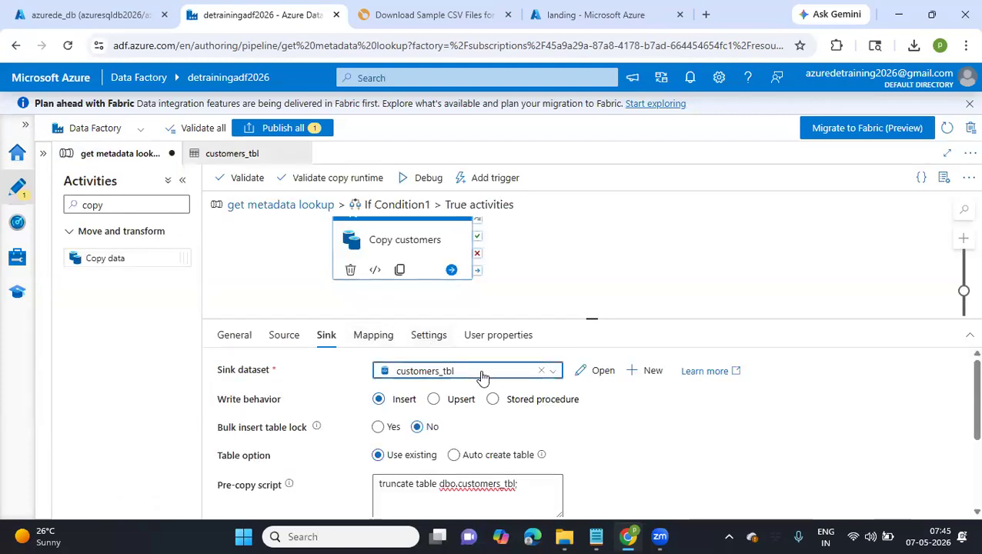
pyautogui.scroll(-1, 436, 471)
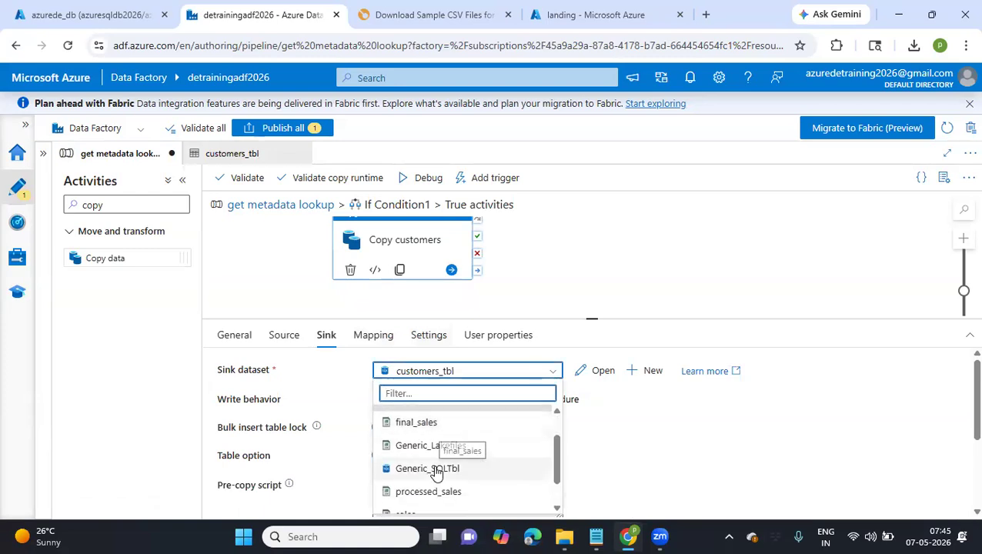
pyautogui.click(436, 468)
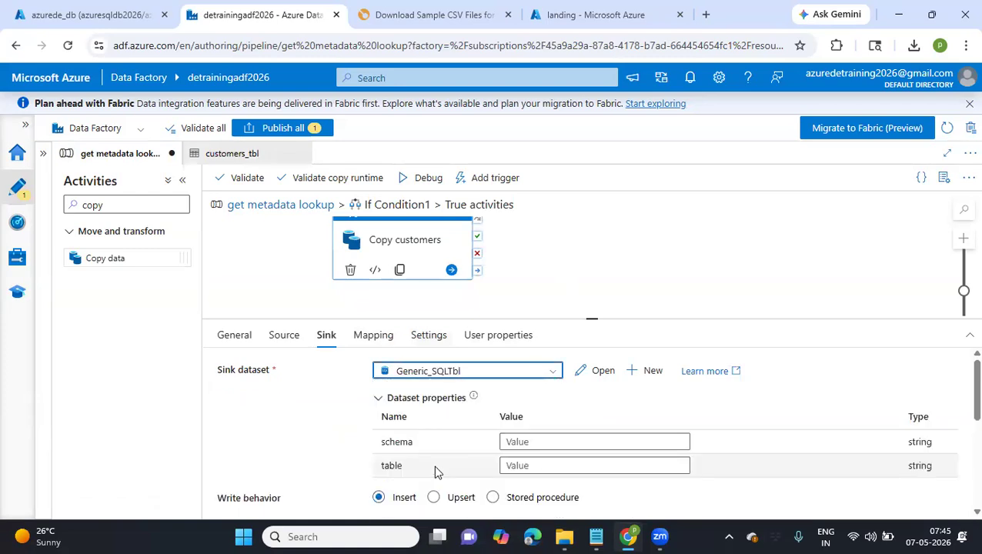
pyautogui.scroll(-1, 446, 455)
pyautogui.click(530, 399)
pyautogui.write('d')
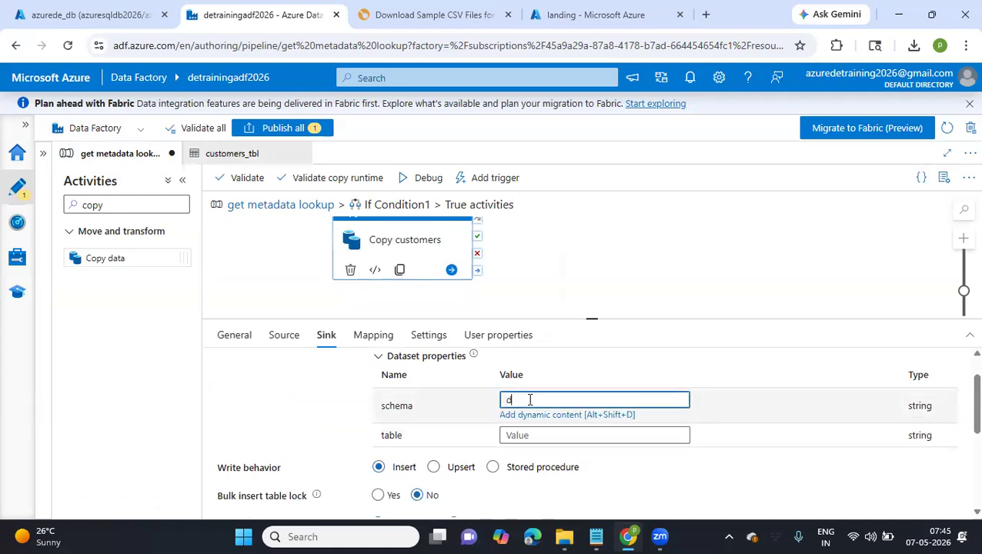
pyautogui.write('bo')
pyautogui.click(529, 435)
pyautogui.write('customers_latest')
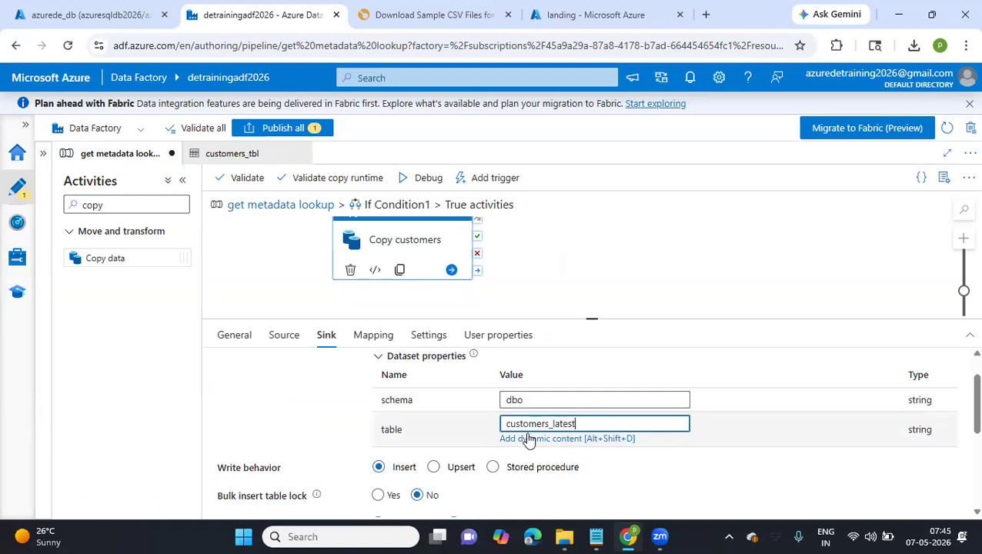
# Set the sink's table option to Auto create table and clear the pre-copy script
pyautogui.scroll(-2, 528, 438)
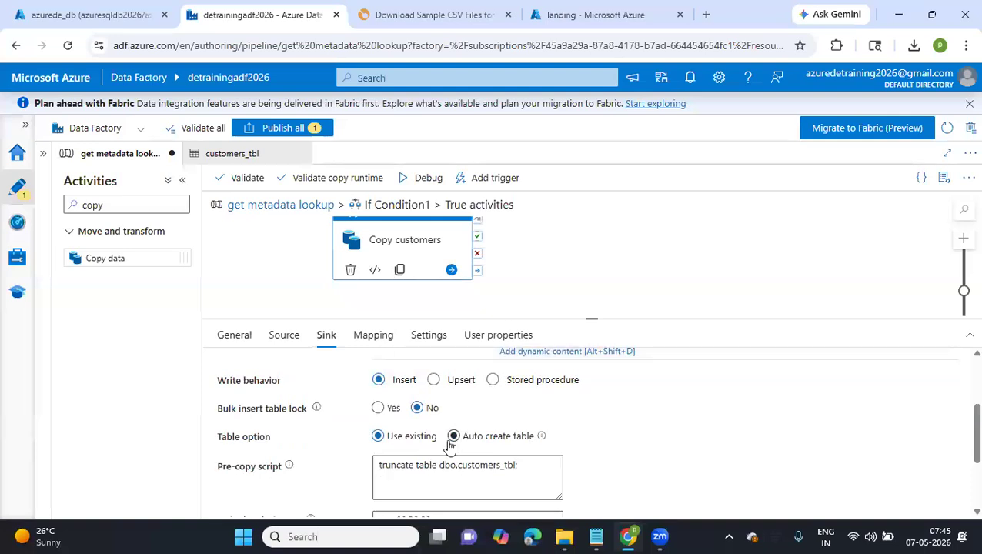
pyautogui.click(453, 436)
pyautogui.moveTo(533, 458); pyautogui.dragTo(343, 460)
pyautogui.press('BackSpace')
pyautogui.scroll(-2, 342, 458)
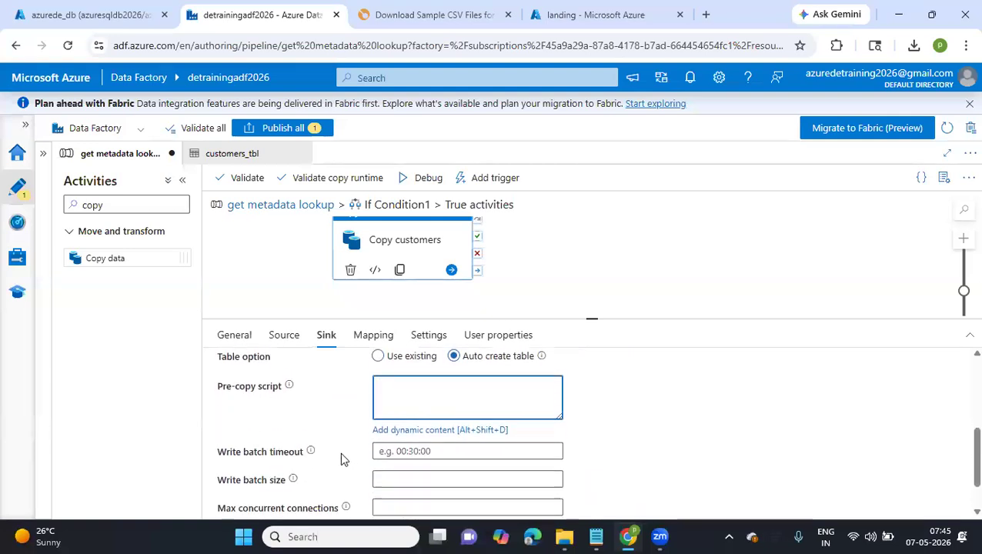
# Check the remaining Copy customers sink settings and return to the main get metadata lookup pipeline
pyautogui.scroll(-1, 343, 458)
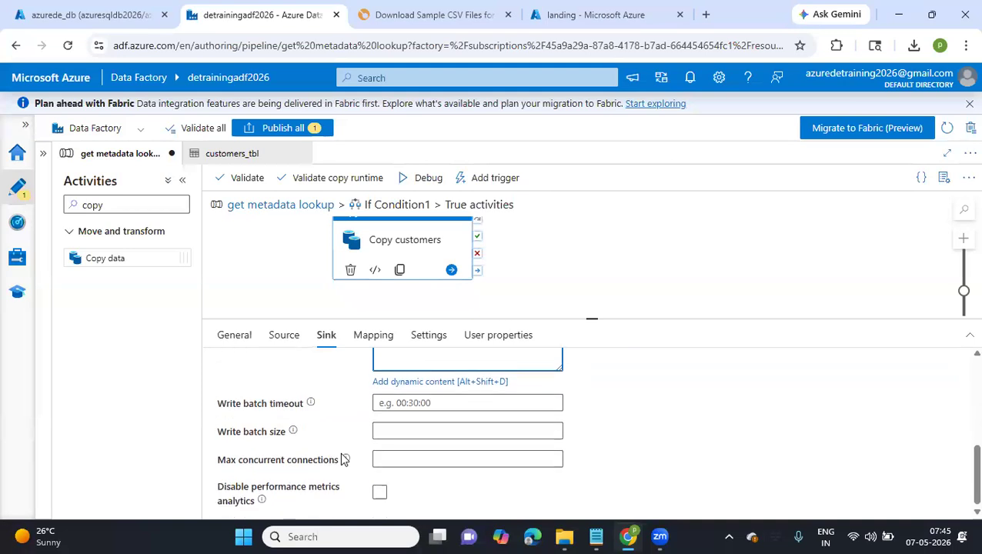
pyautogui.scroll(10, 344, 460)
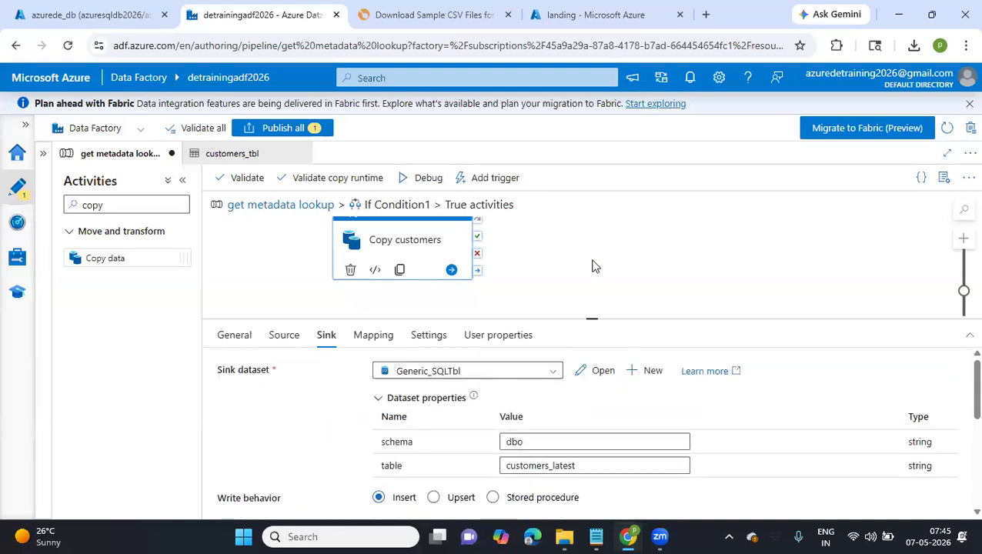
pyautogui.click(273, 205)
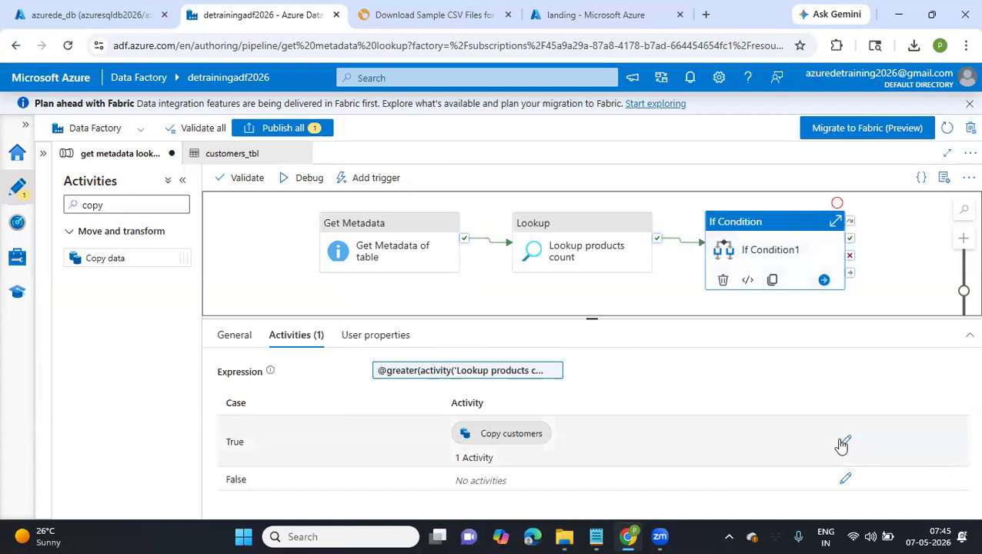
pyautogui.click(846, 481)
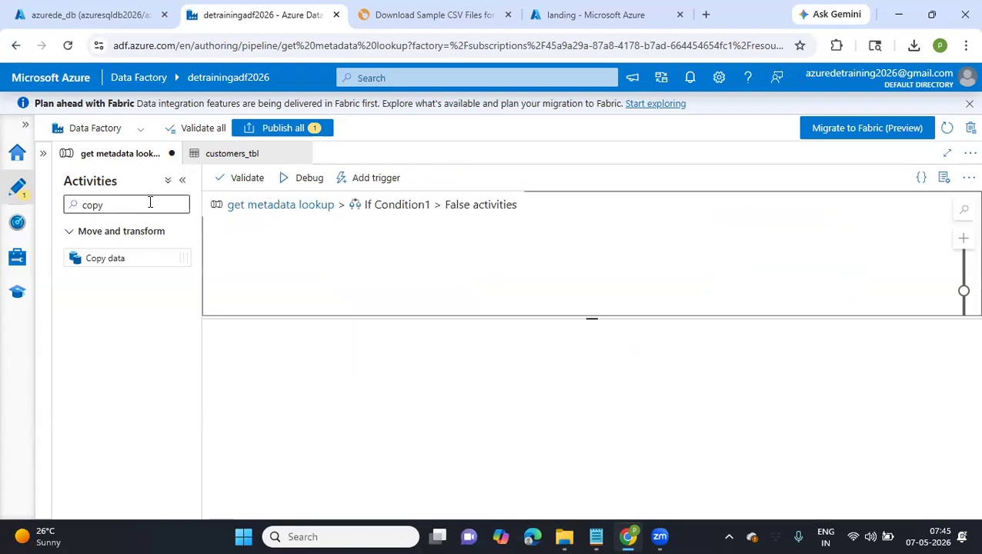
pyautogui.moveTo(114, 257); pyautogui.dragTo(447, 249)
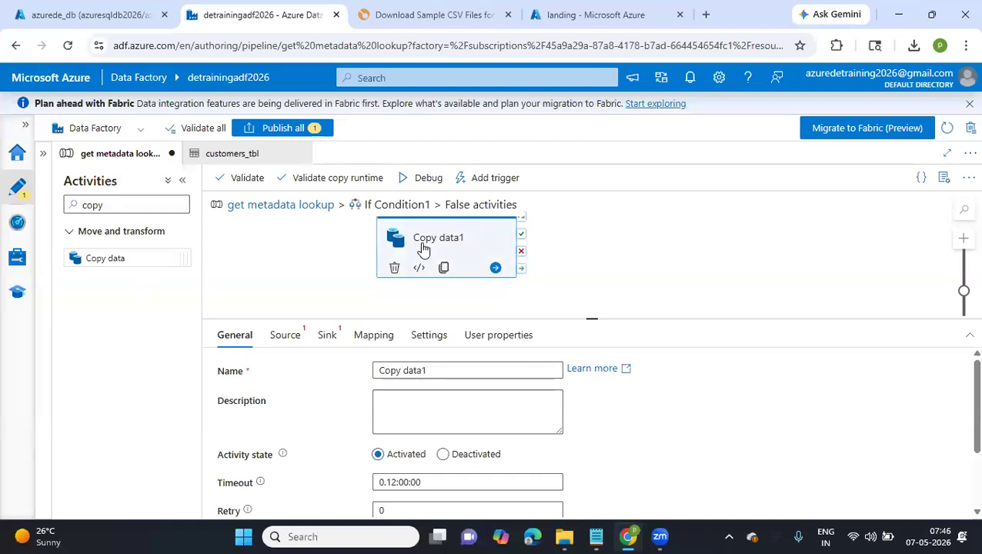
pyautogui.press('Tab')
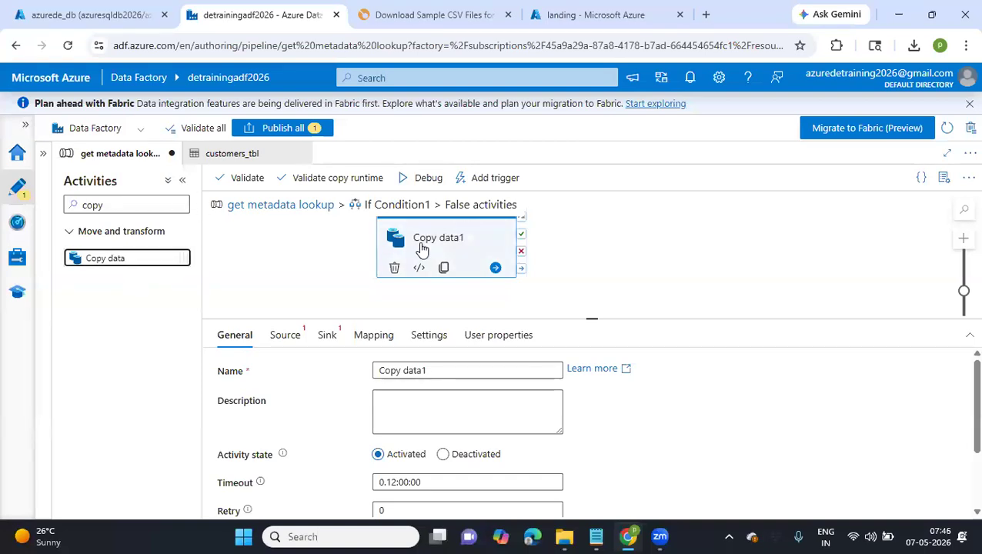
pyautogui.click(487, 241)
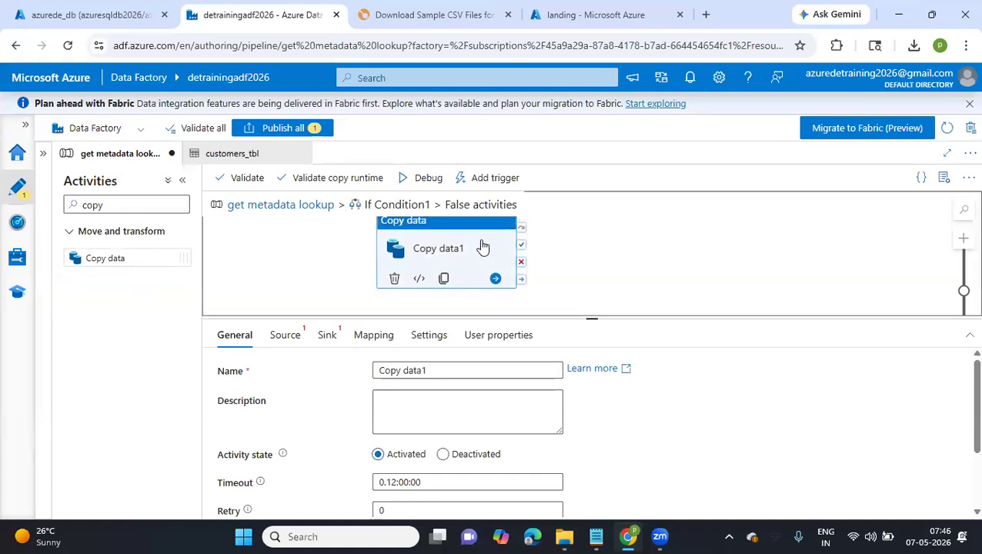
pyautogui.moveTo(483, 245); pyautogui.dragTo(479, 274)
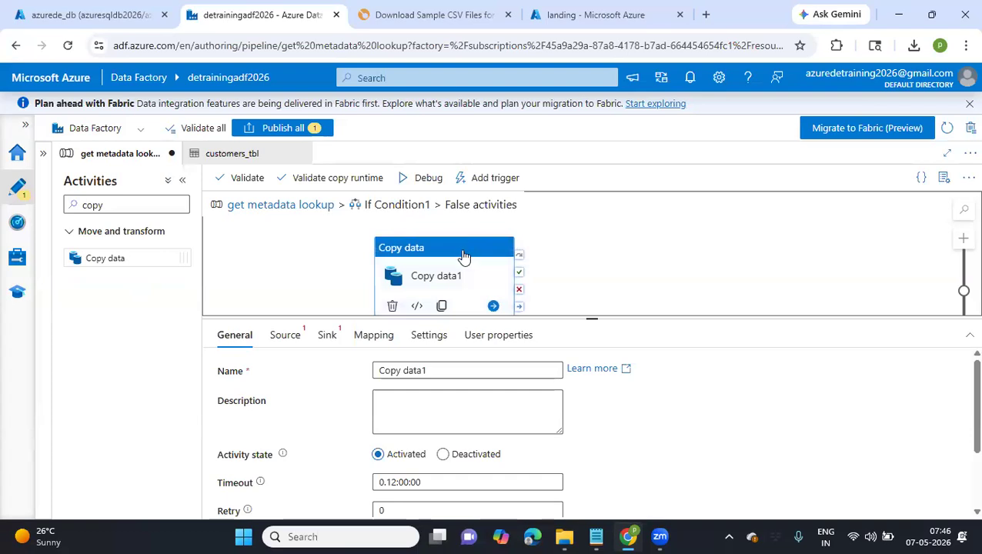
pyautogui.click(392, 306)
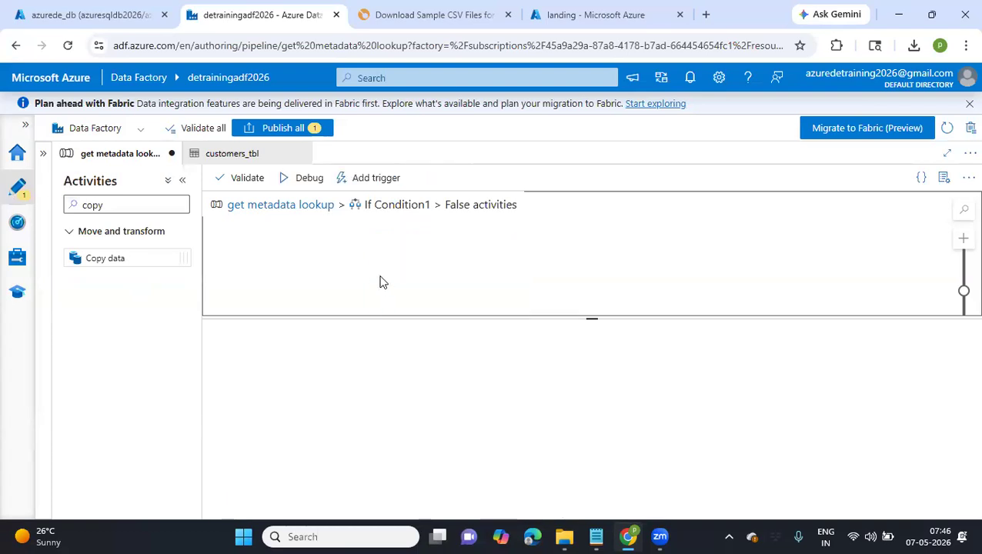
pyautogui.click(306, 204)
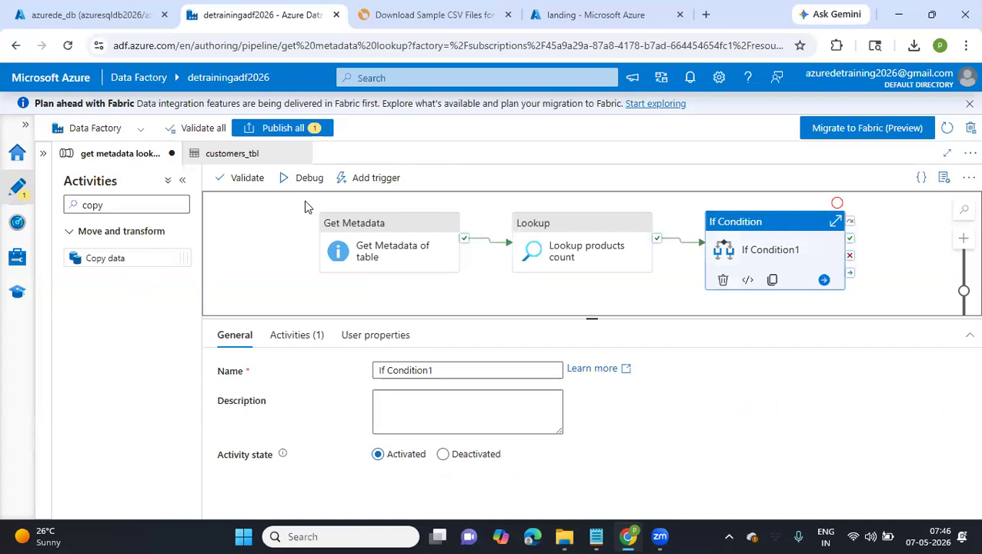
# Show the factory resources list and check the If Condition's True and False cases, clearing the activity search before returning to the main pipeline
pyautogui.click(43, 155)
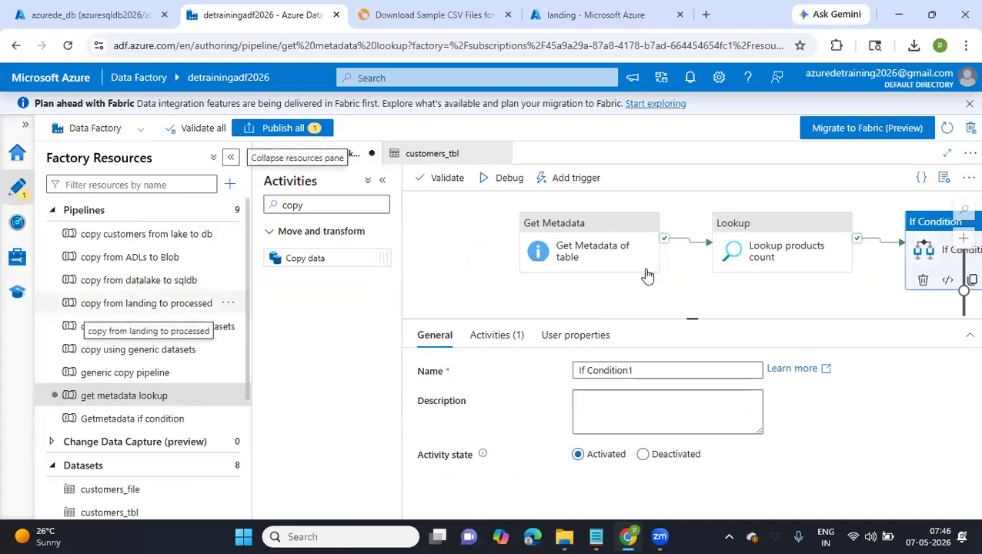
pyautogui.click(942, 252)
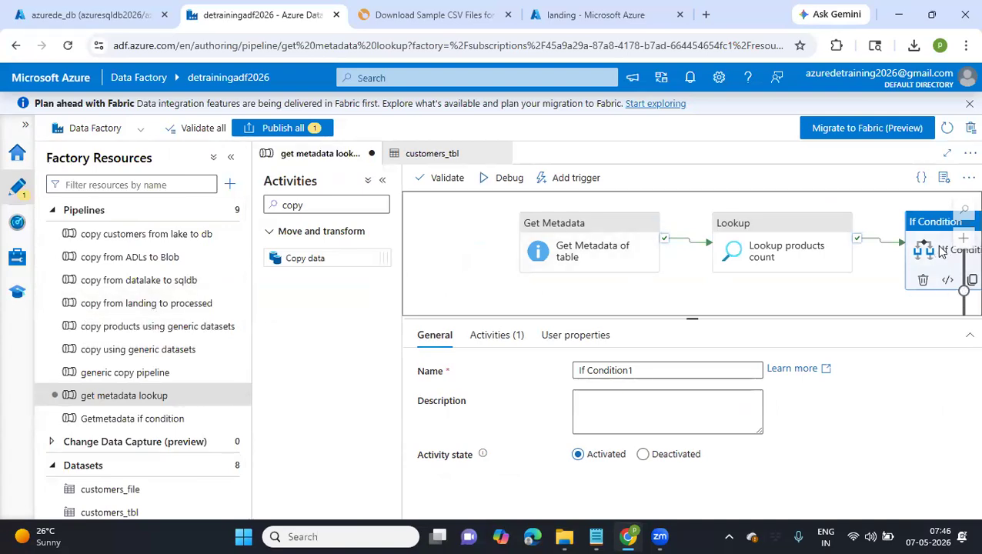
pyautogui.moveTo(942, 251); pyautogui.dragTo(920, 255)
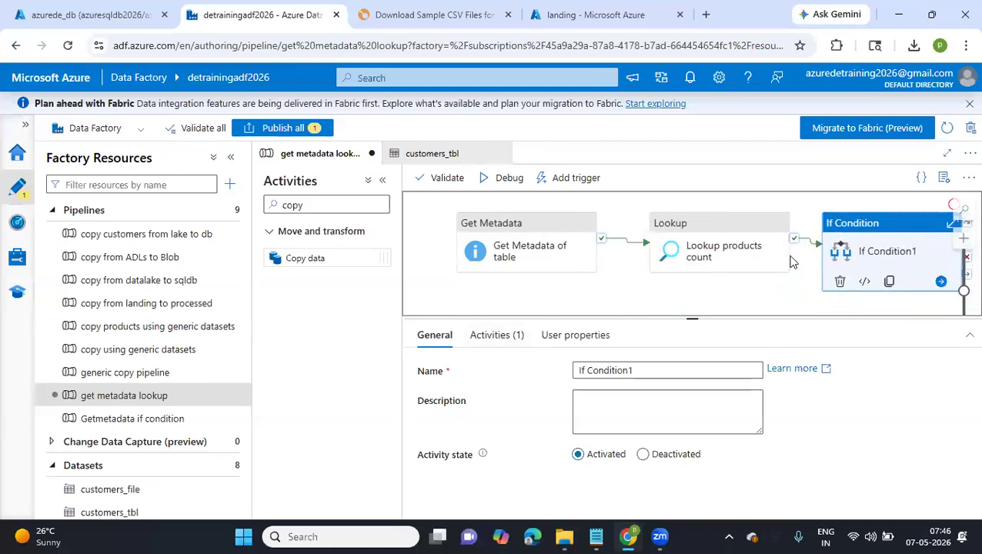
pyautogui.click(508, 347)
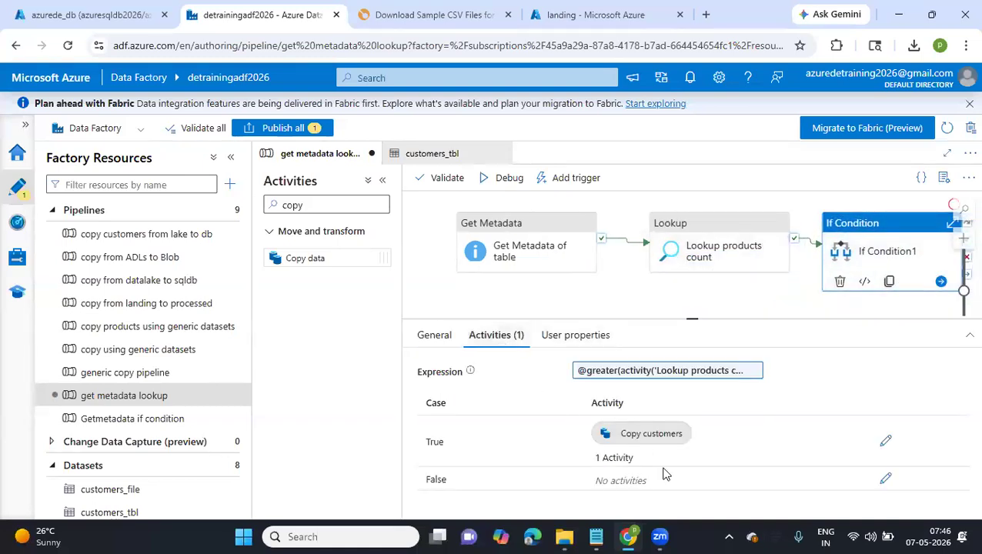
pyautogui.click(886, 480)
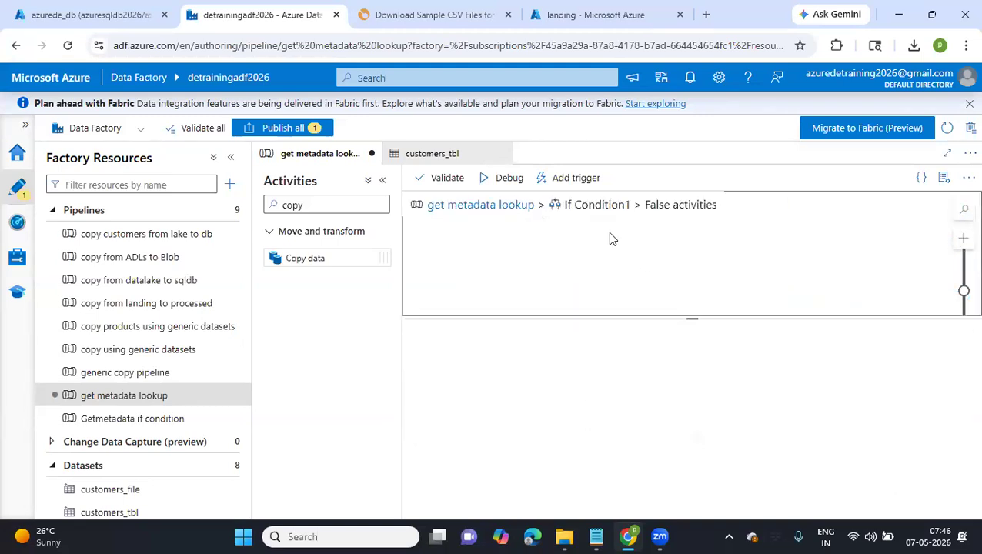
pyautogui.moveTo(338, 204); pyautogui.dragTo(267, 219)
pyautogui.press('BackSpace')
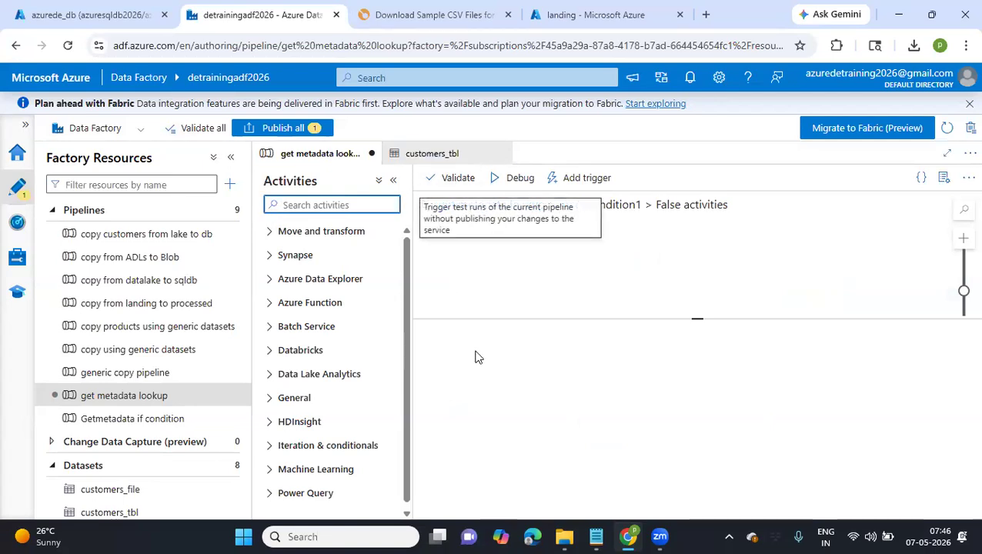
pyautogui.click(501, 208)
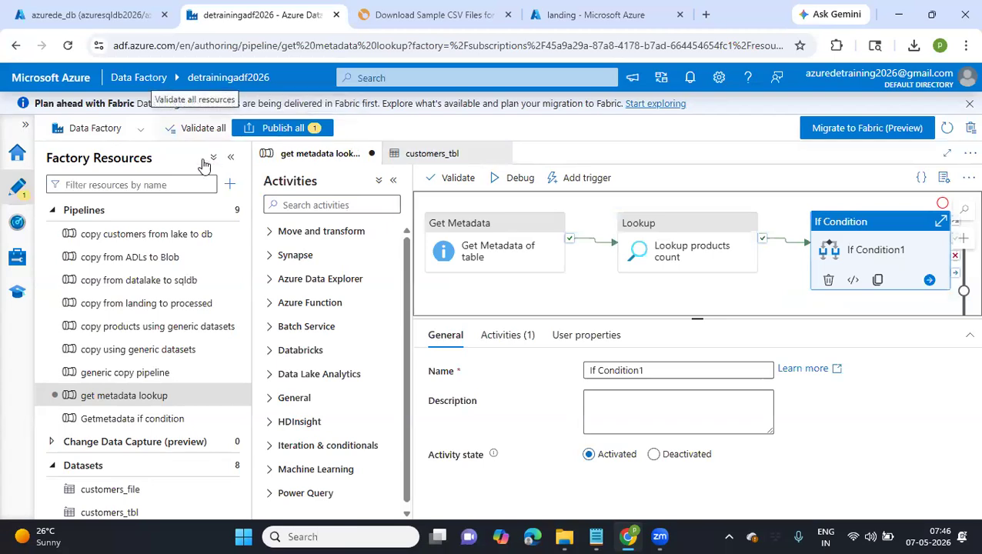
# Create a new pipeline and add an Execute Pipeline activity to its canvas
pyautogui.click(231, 185)
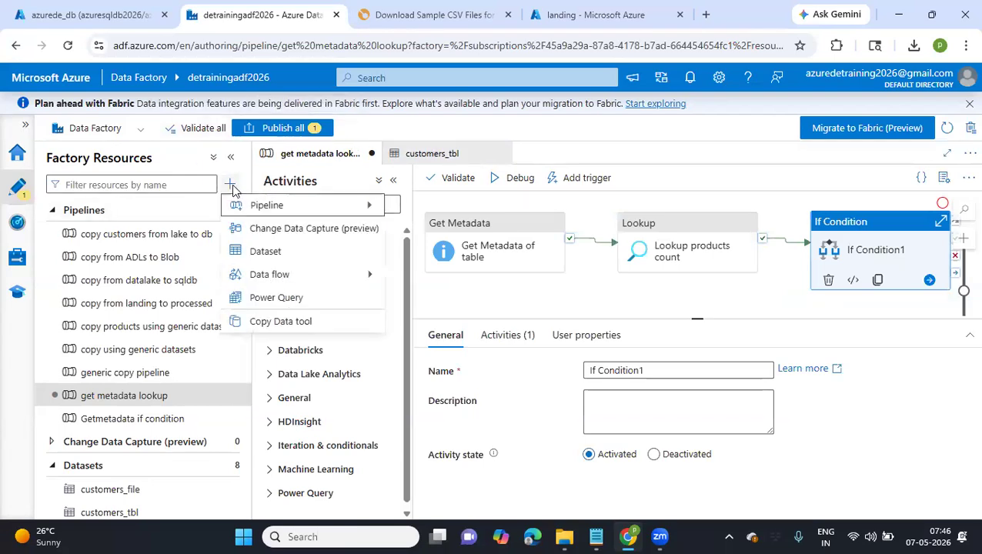
pyautogui.moveTo(266, 205)
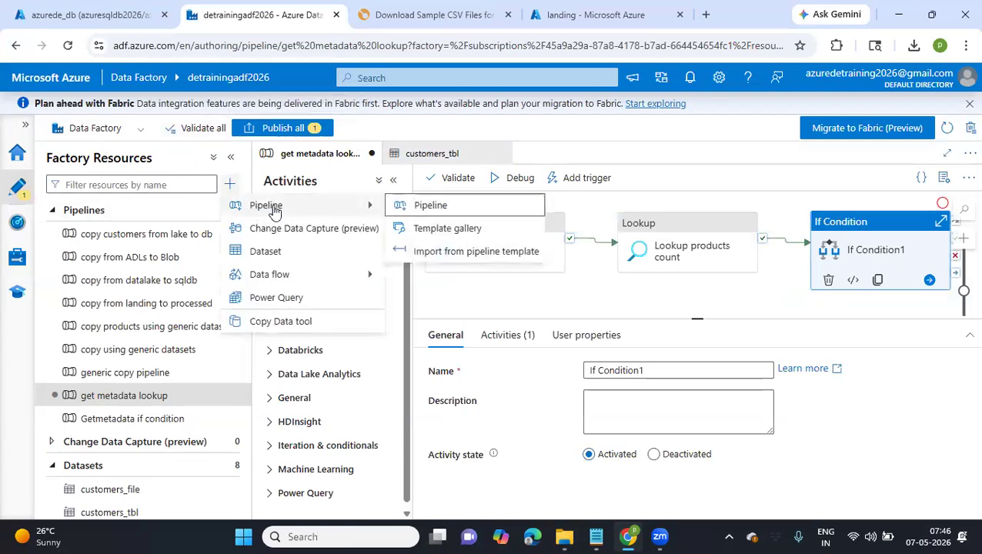
pyautogui.click(444, 208)
pyautogui.click(364, 204)
pyautogui.write('exec')
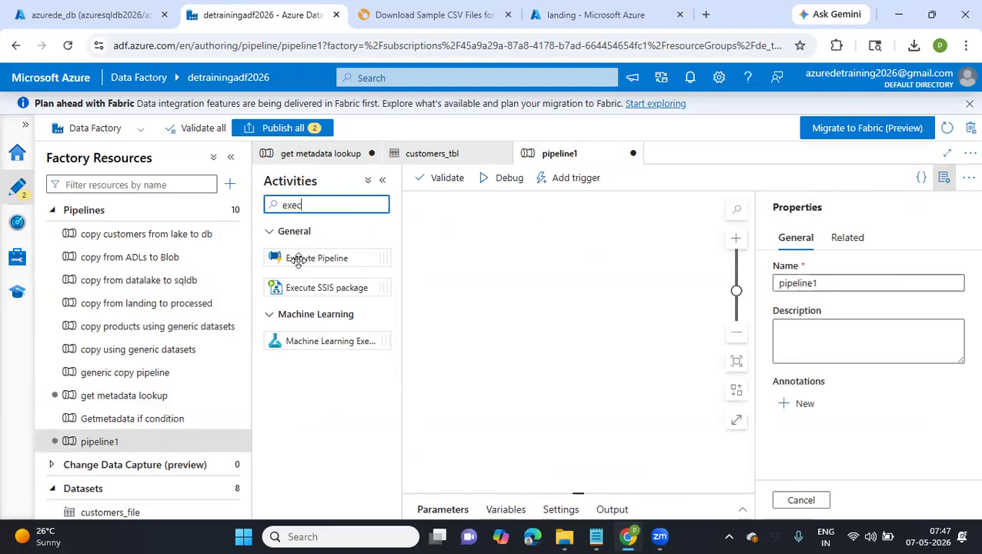
pyautogui.moveTo(296, 258); pyautogui.dragTo(536, 268)
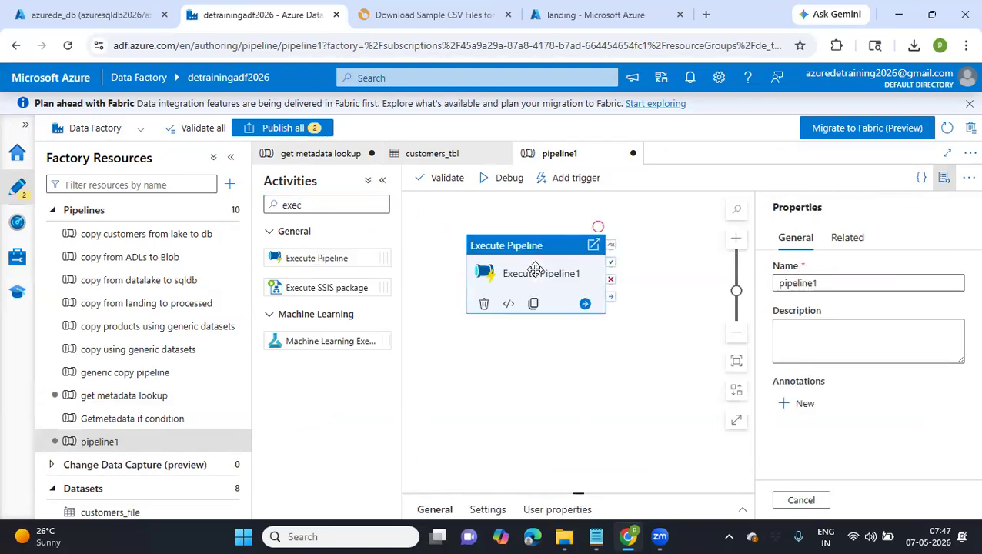
pyautogui.click(385, 181)
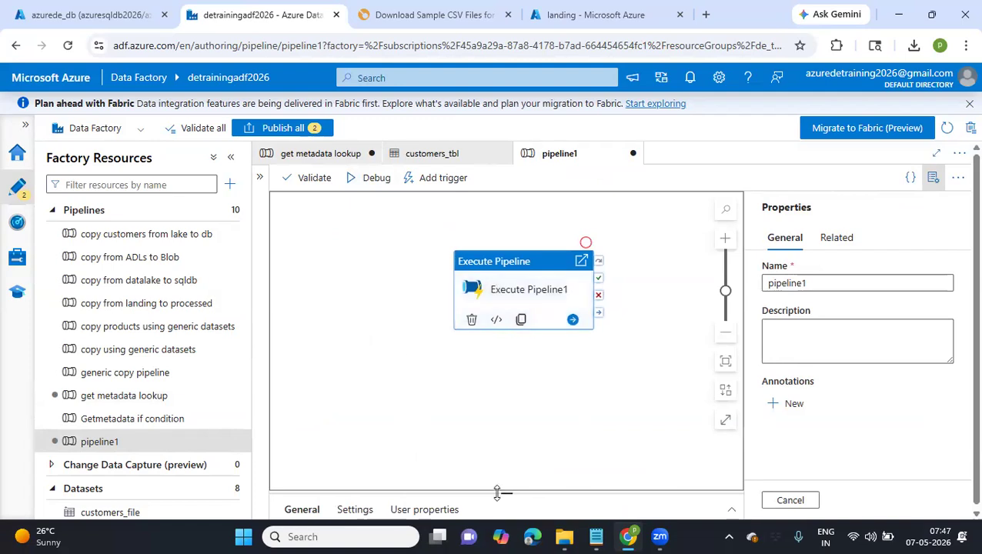
# Look through the existing pipelines and rename the Execute Pipeline activity as "Execute generic copy pipelines"
pyautogui.moveTo(505, 493); pyautogui.dragTo(477, 375)
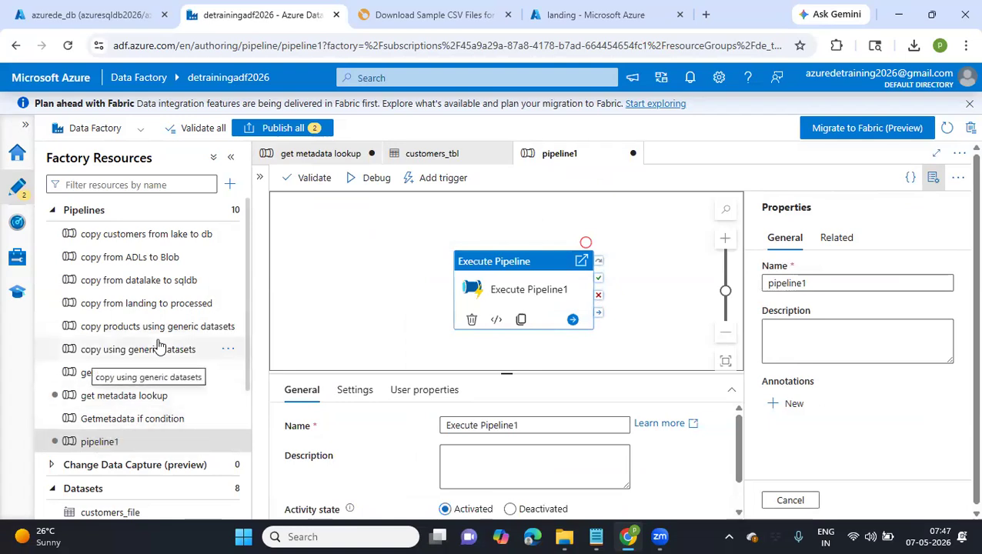
pyautogui.scroll(-3, 158, 347)
pyautogui.scroll(3, 158, 345)
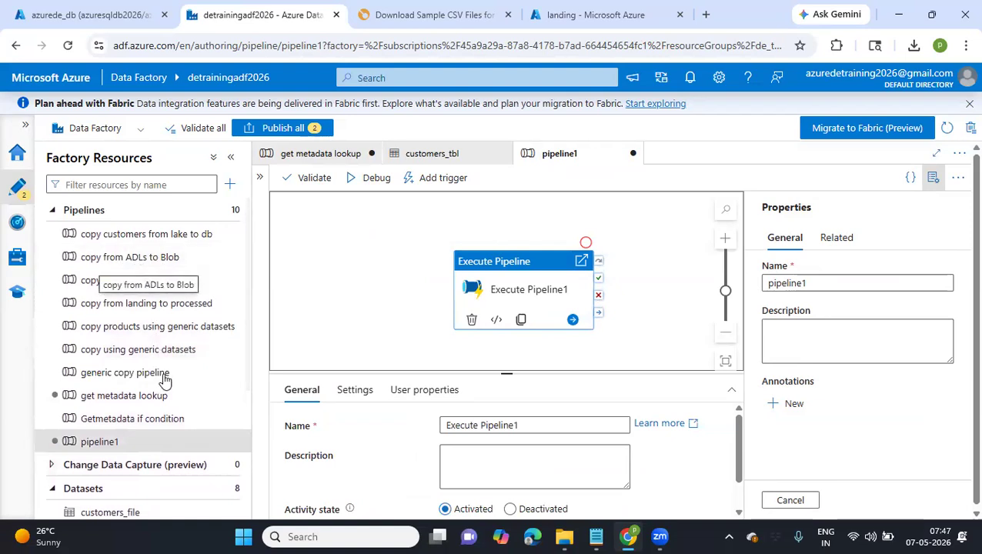
pyautogui.scroll(-3, 164, 379)
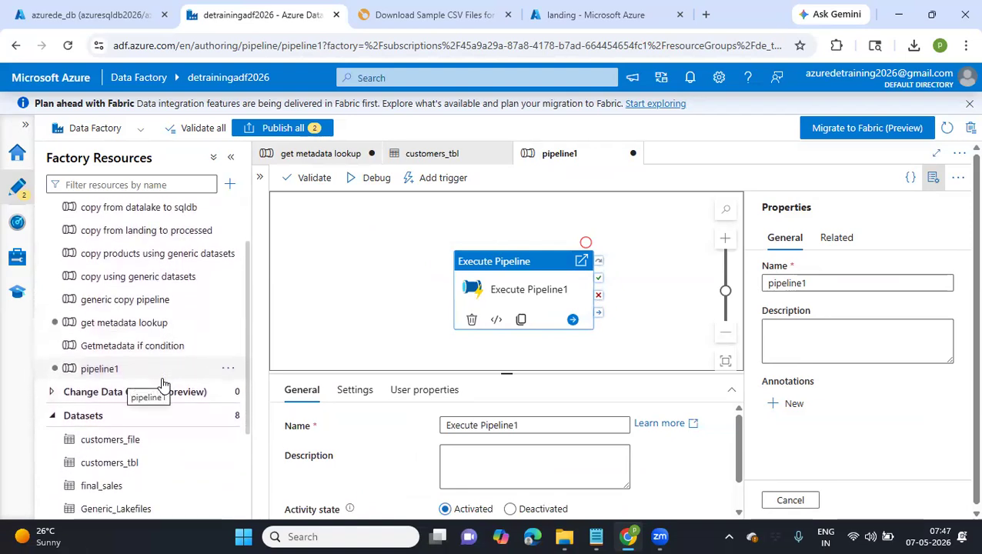
pyautogui.scroll(3, 163, 382)
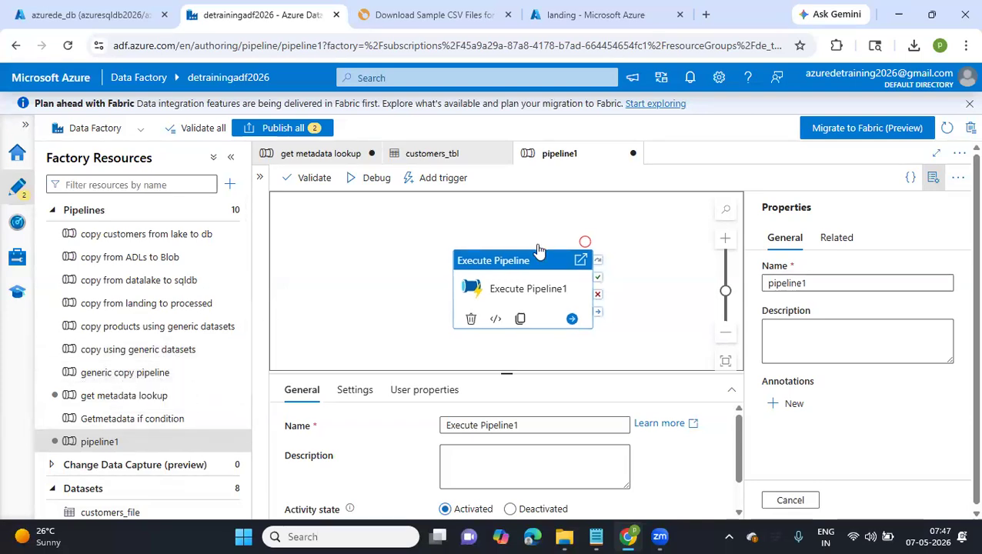
pyautogui.moveTo(512, 293); pyautogui.dragTo(485, 228)
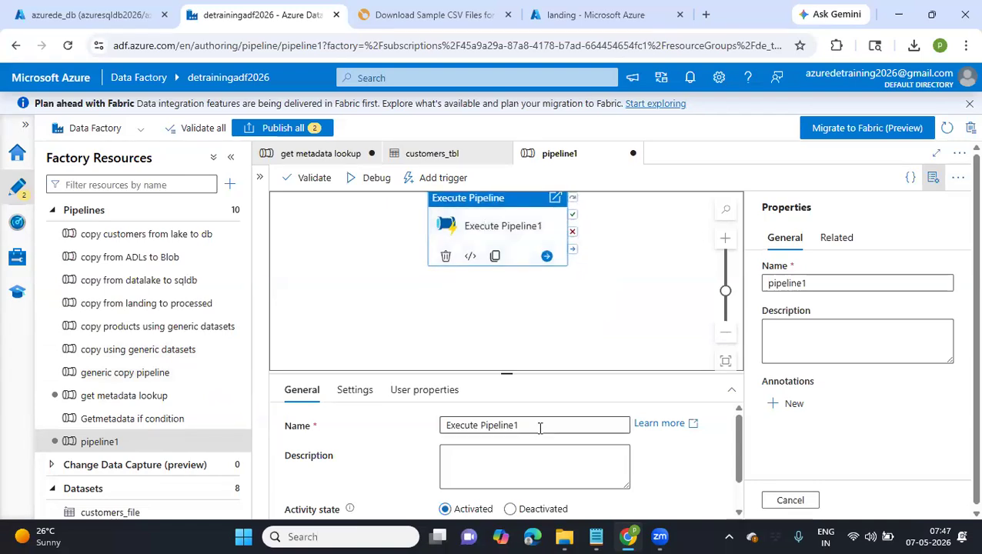
pyautogui.moveTo(523, 428); pyautogui.dragTo(482, 426)
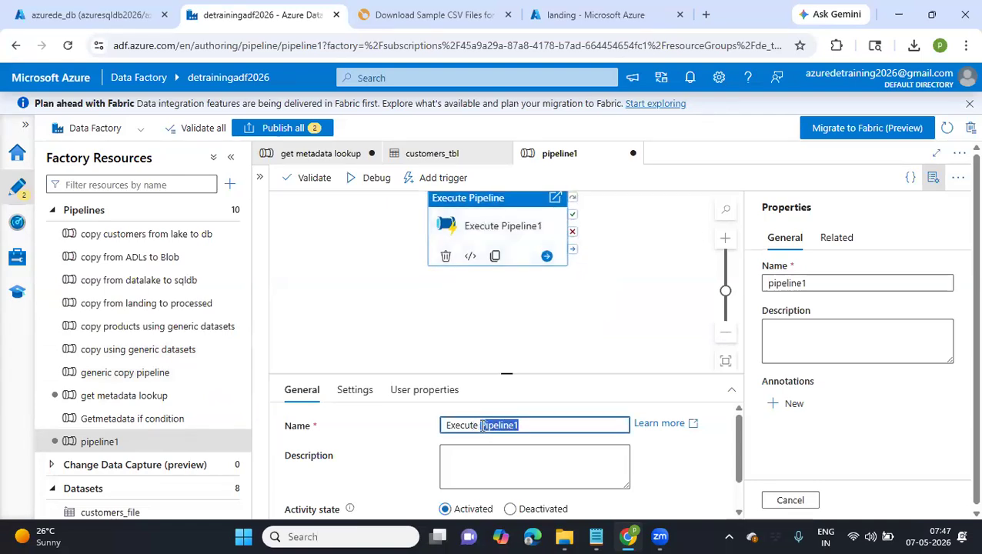
pyautogui.write('gen')
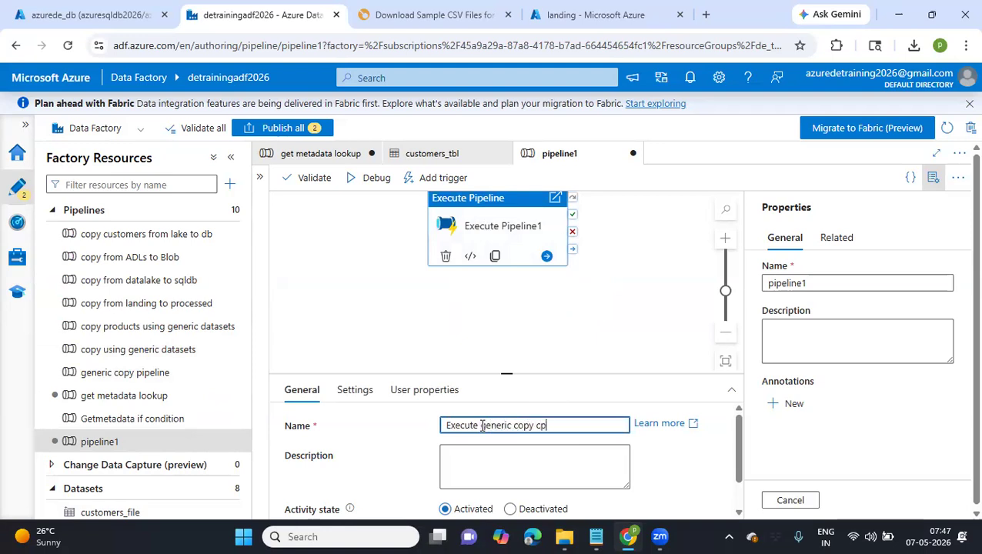
pyautogui.write('eric copy c')
pyautogui.press('BackSpace')
pyautogui.write('pipelines')
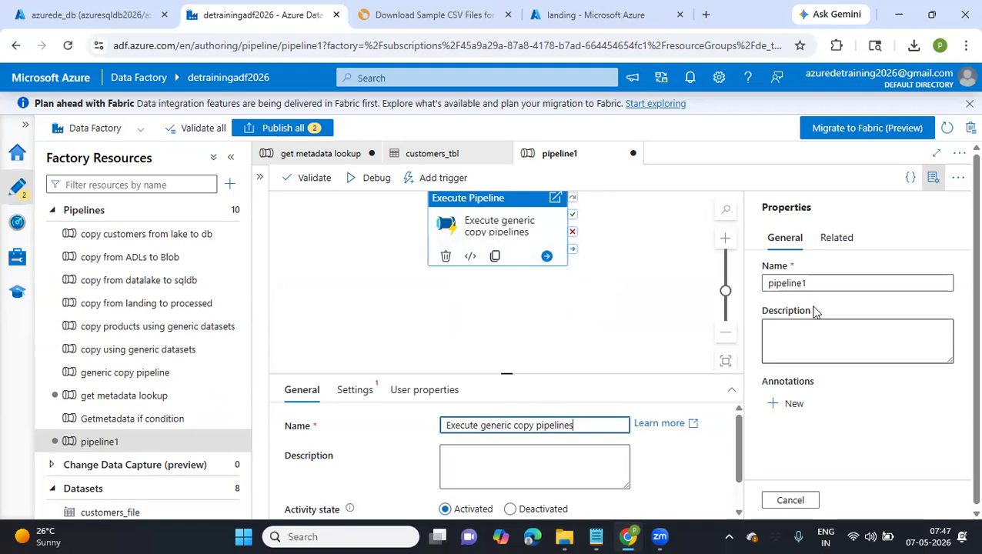
# Rename the new pipeline as "Execute Activity" and deselect its activity on the canvas
pyautogui.write('Execut')
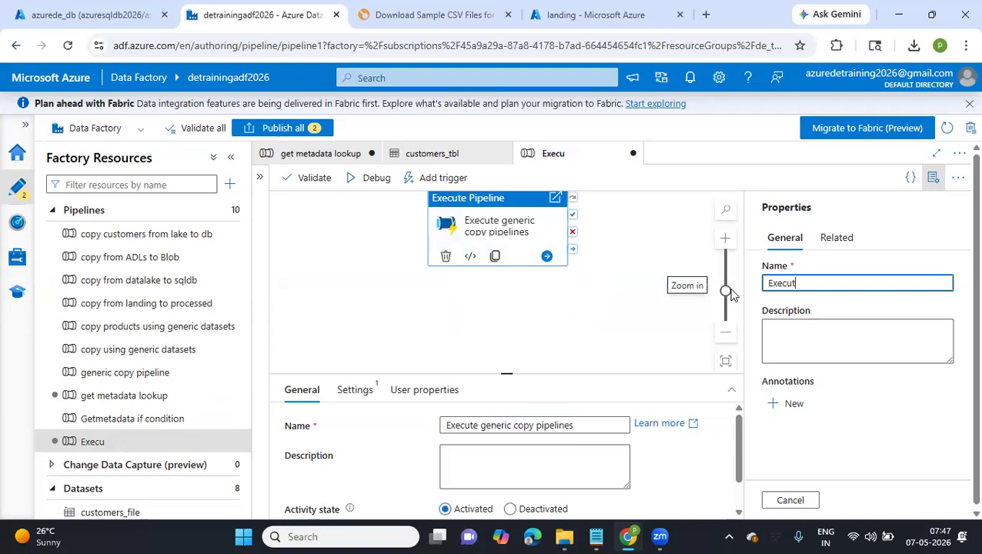
pyautogui.write('e A')
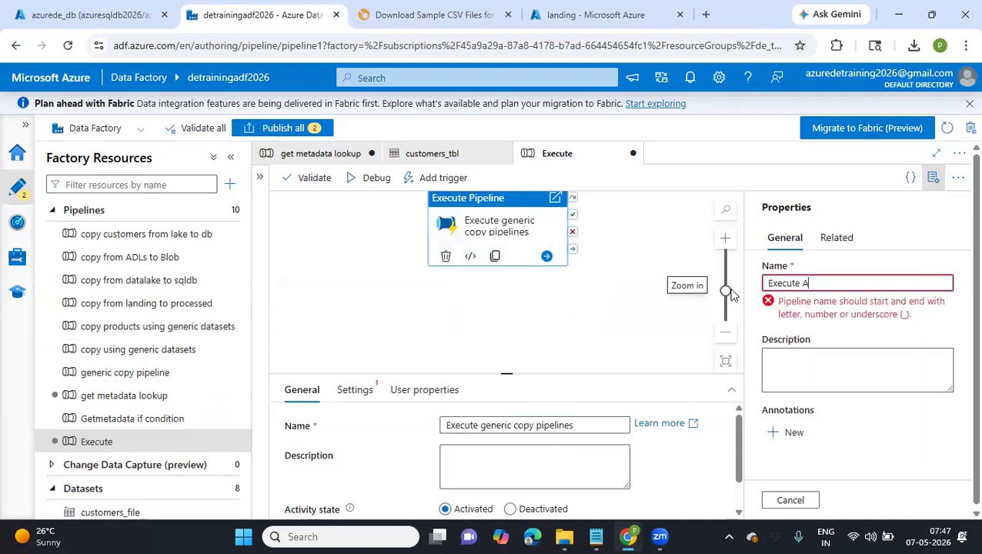
pyautogui.write('ctivity')
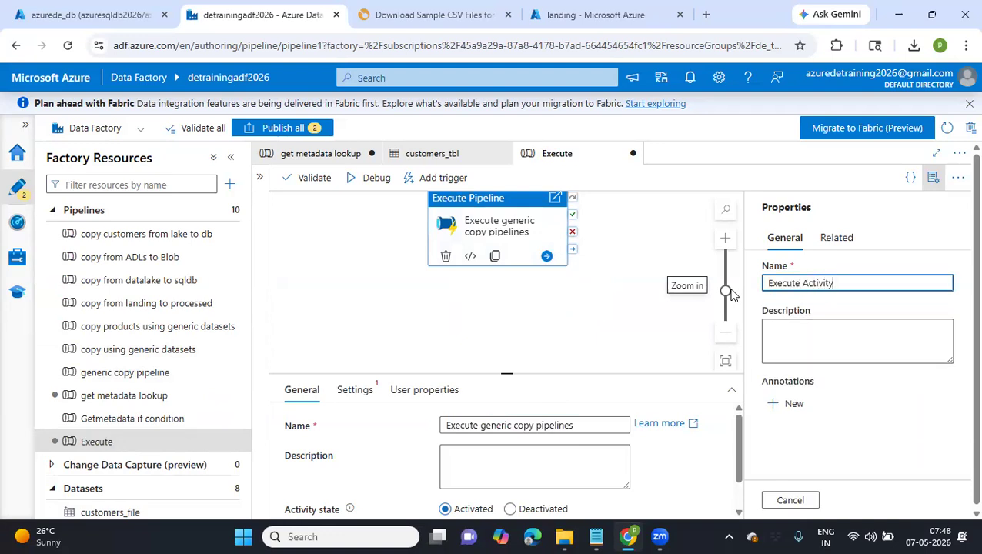
pyautogui.moveTo(625, 295); pyautogui.dragTo(616, 320)
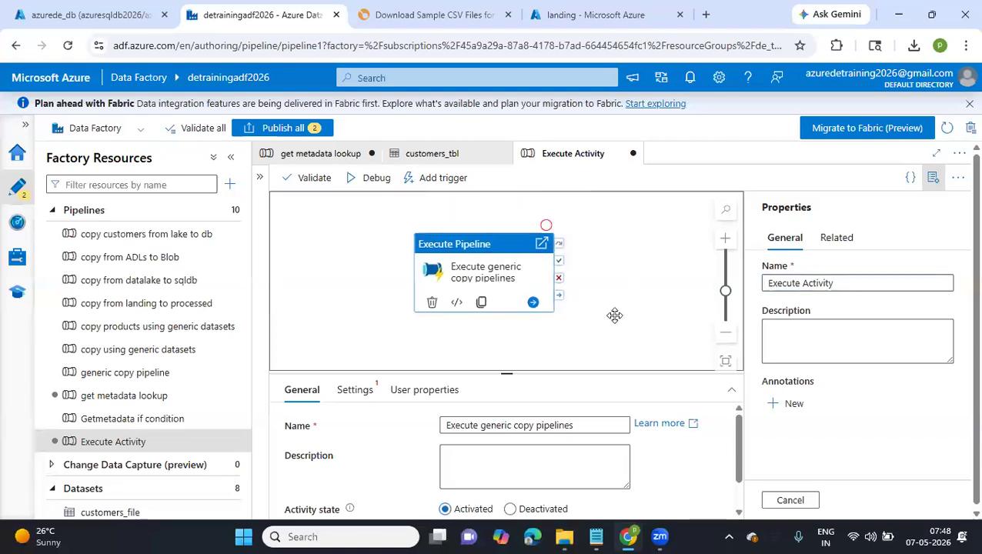
pyautogui.click(616, 321)
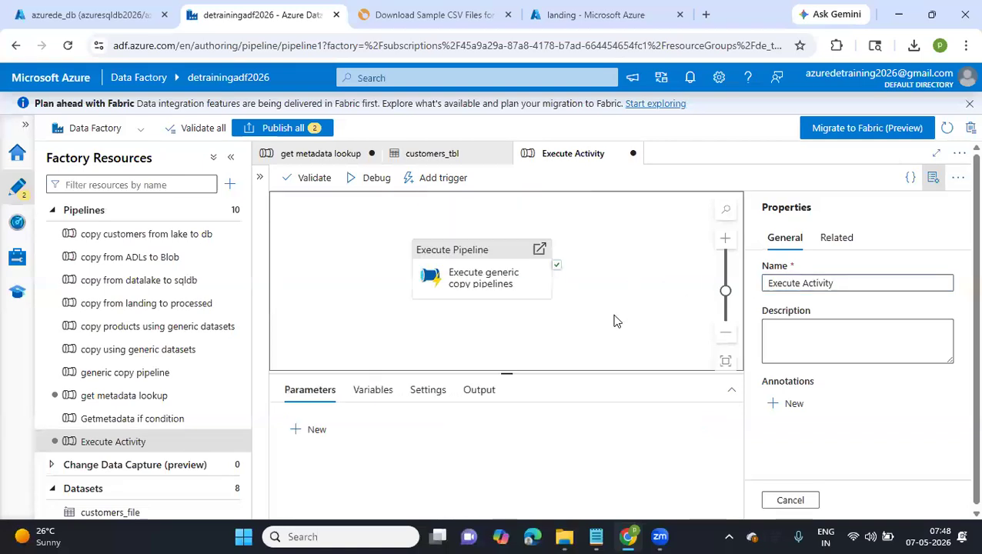
# Set the invoked pipeline of the "Execute generic copy pipelines" activity to "generic copy pipeline"
pyautogui.click(494, 257)
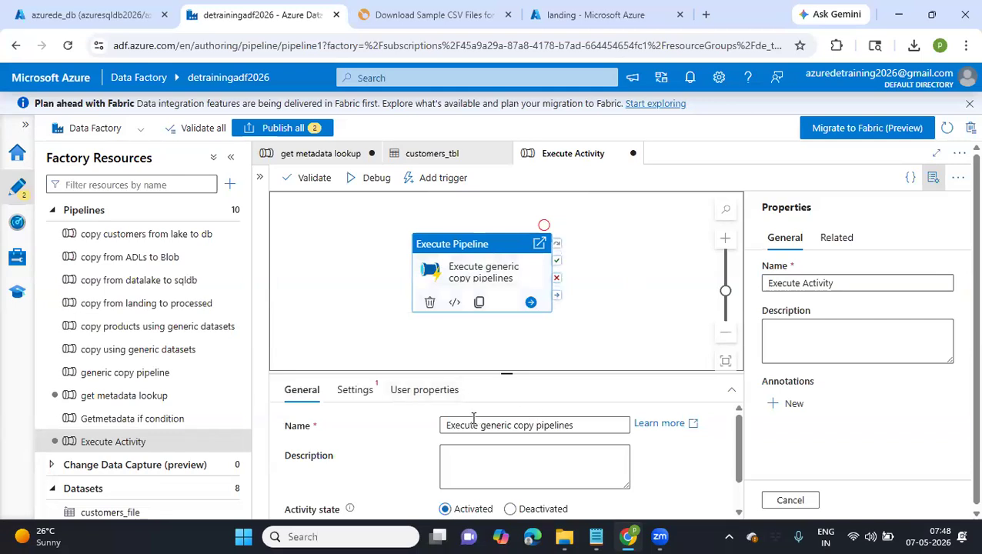
pyautogui.click(355, 389)
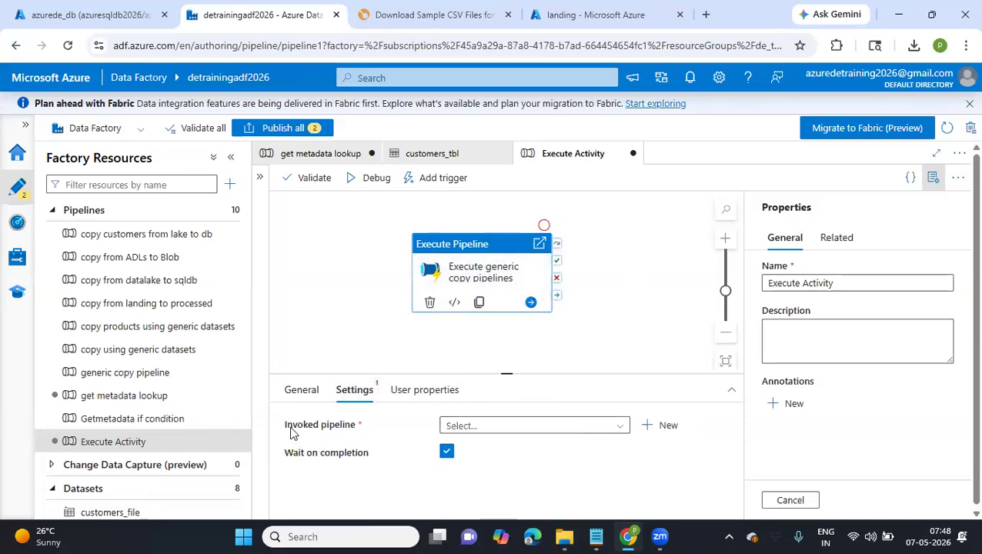
pyautogui.click(482, 433)
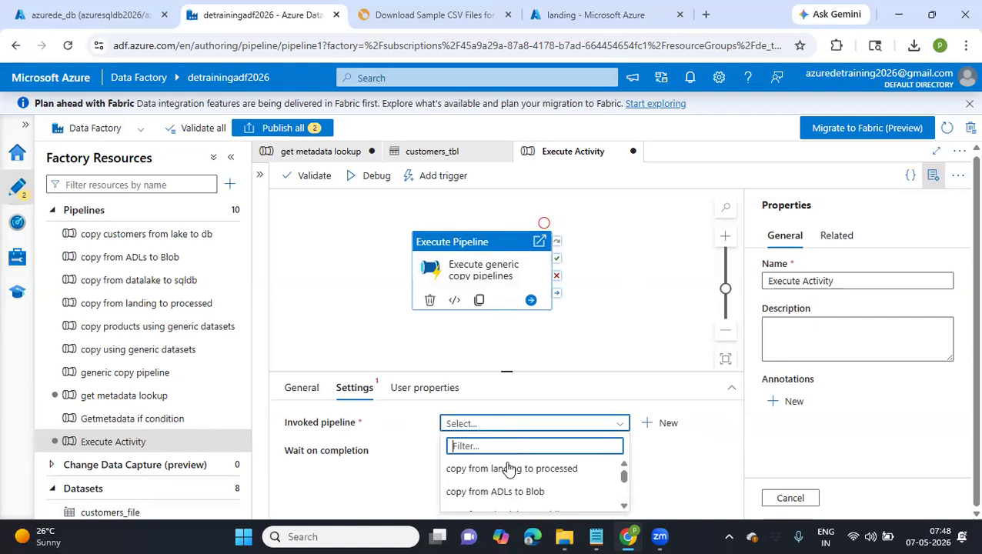
pyautogui.scroll(-1, 509, 472)
pyautogui.scroll(-2, 510, 472)
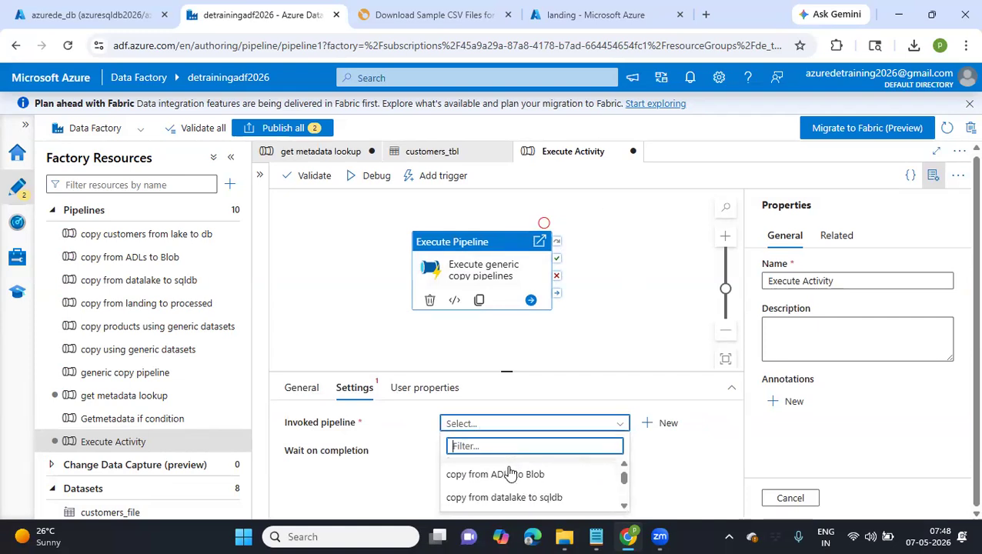
pyautogui.scroll(-2, 509, 472)
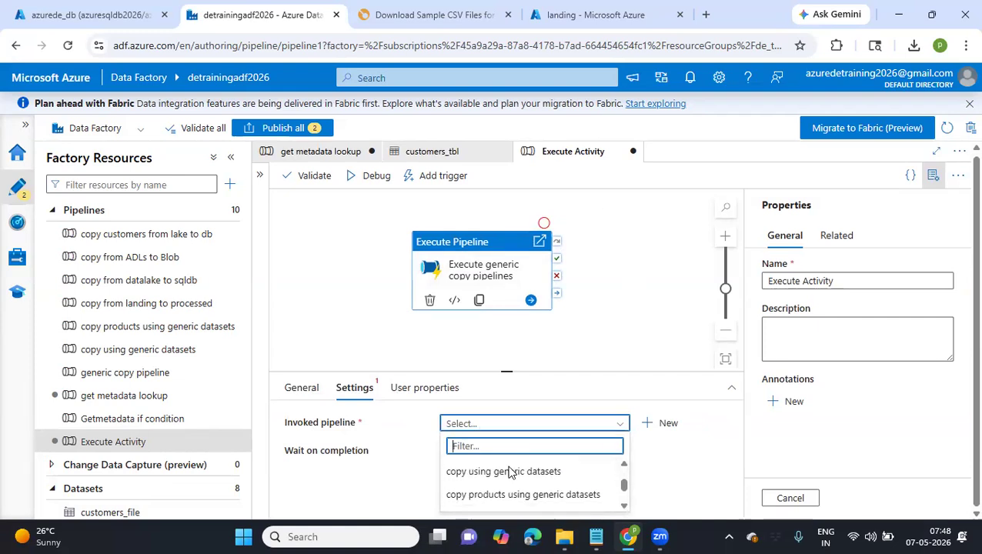
pyautogui.write('g')
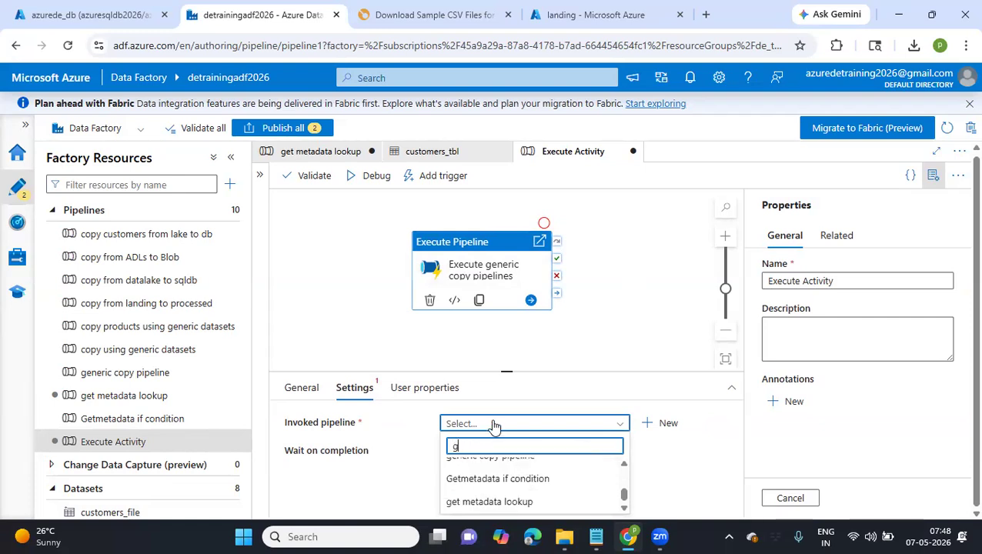
pyautogui.write('neeneric c')
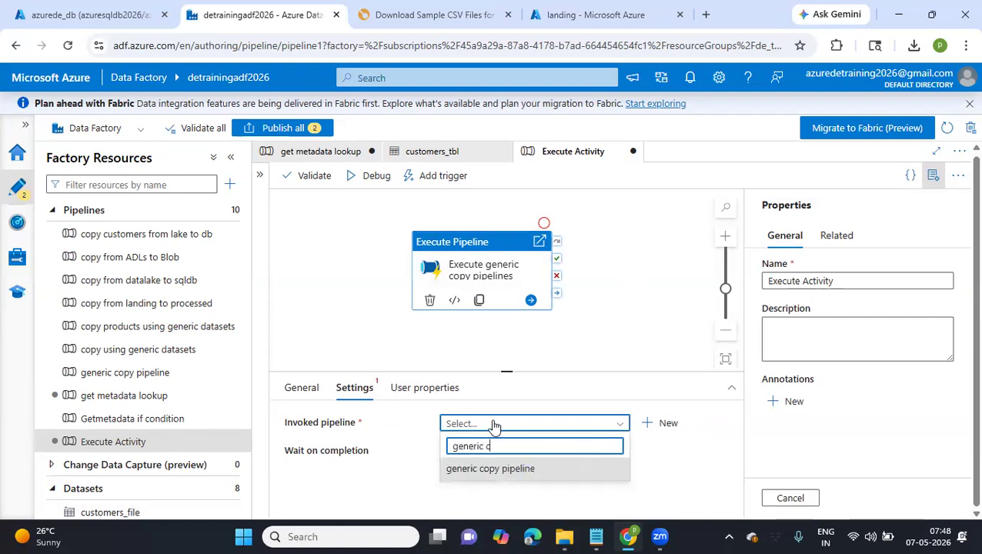
pyautogui.click(504, 469)
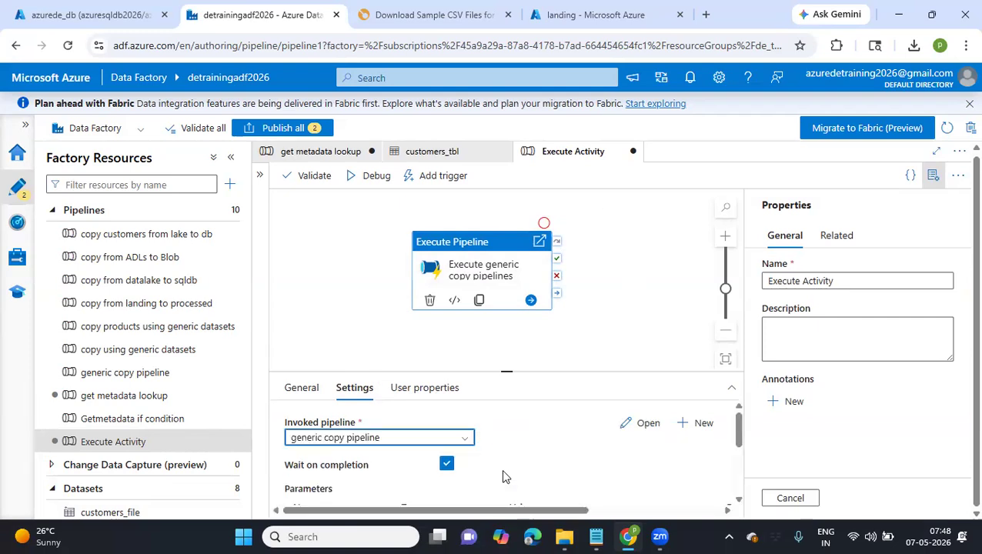
# Enlarge the settings area to show the invoked pipeline's parameters and set ppl_container to "landing"
pyautogui.scroll(-1, 501, 469)
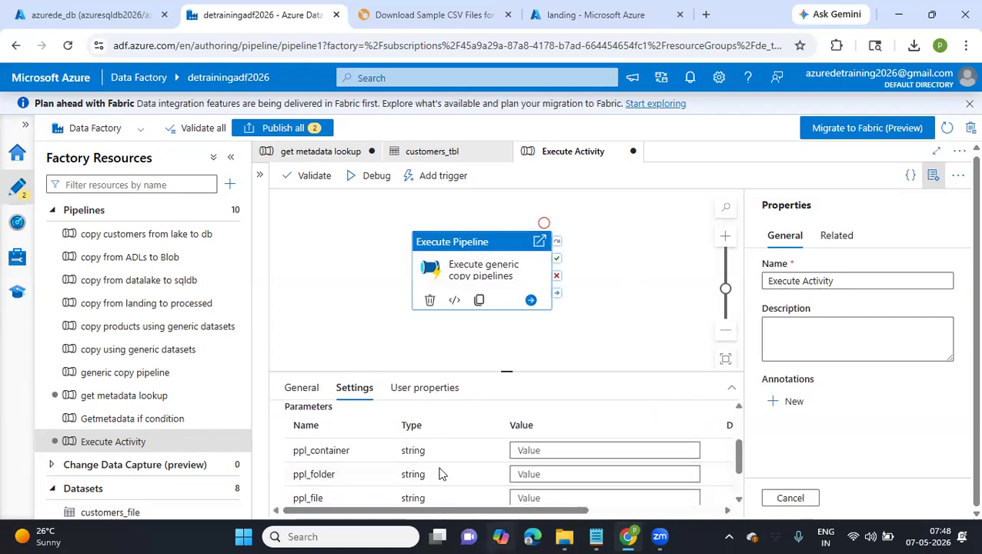
pyautogui.scroll(1, 330, 462)
pyautogui.scroll(1, 394, 447)
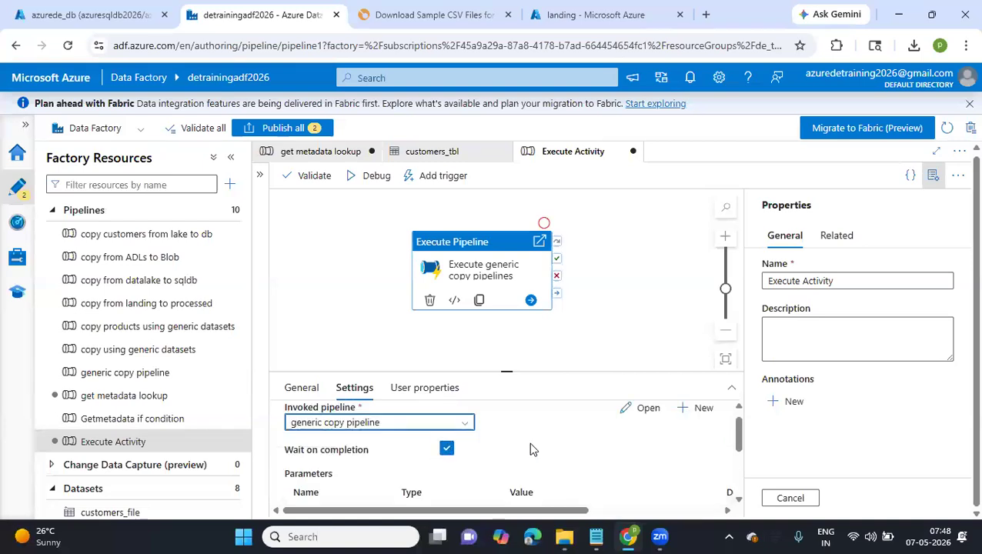
pyautogui.scroll(-1, 529, 446)
pyautogui.moveTo(508, 370); pyautogui.dragTo(496, 260)
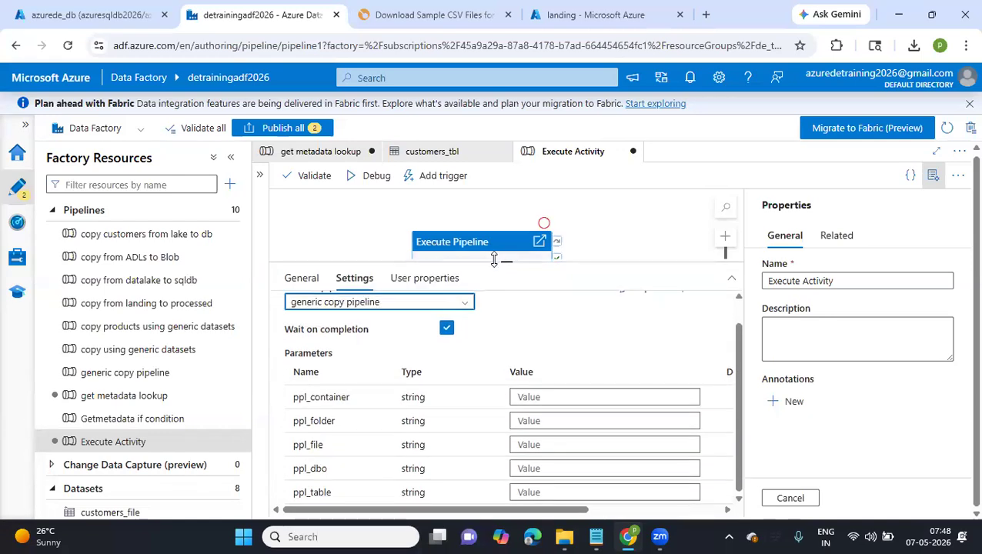
pyautogui.click(535, 398)
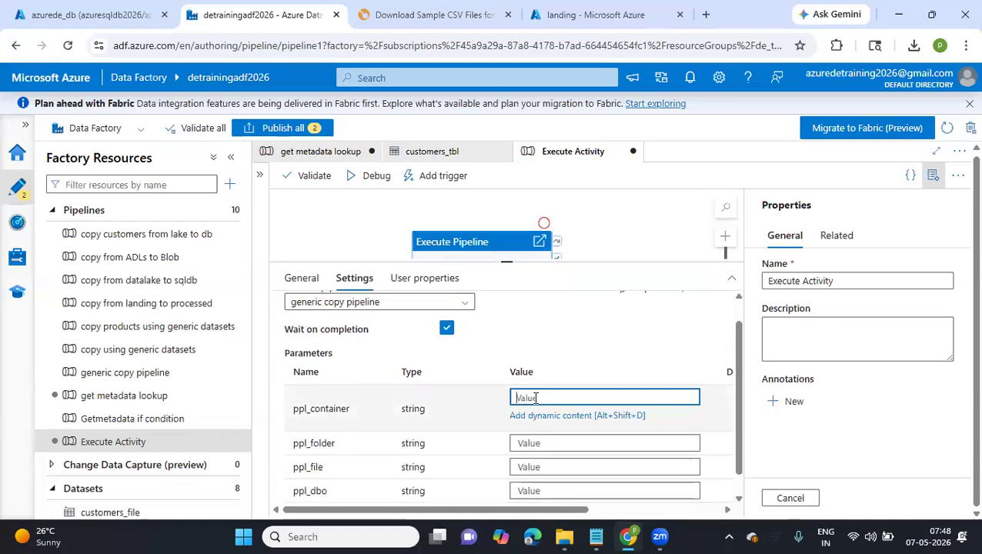
pyautogui.write('landi')
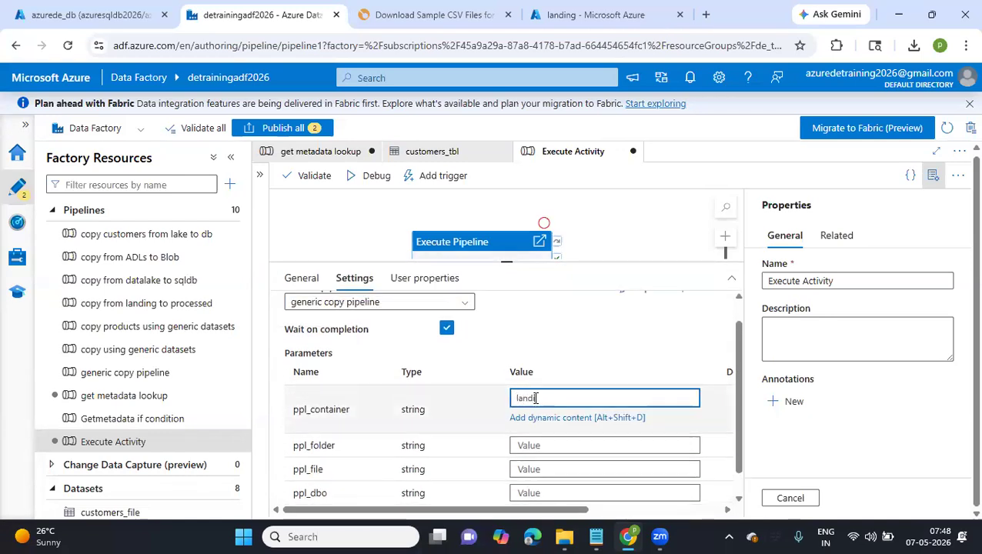
# Copy the file name people-100.csv from the landing container's 2026/05/07 folder and return to the Execute Activity pipeline
pyautogui.click(564, 451)
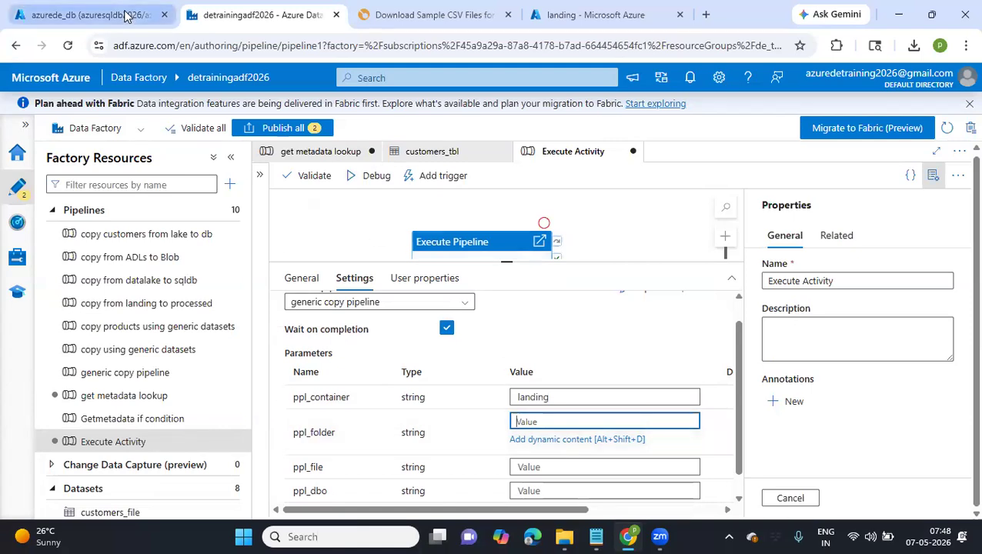
pyautogui.click(89, 15)
pyautogui.click(262, 15)
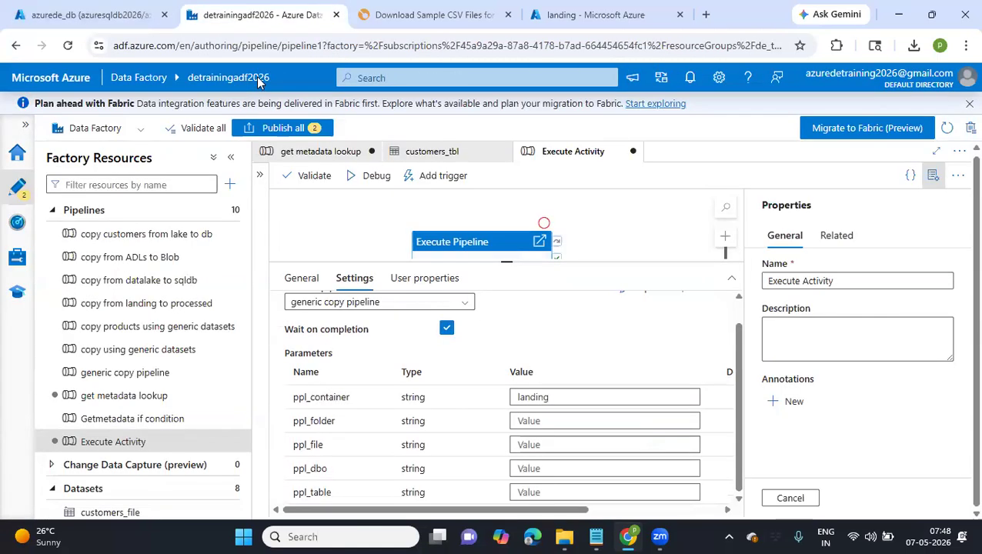
pyautogui.click(597, 14)
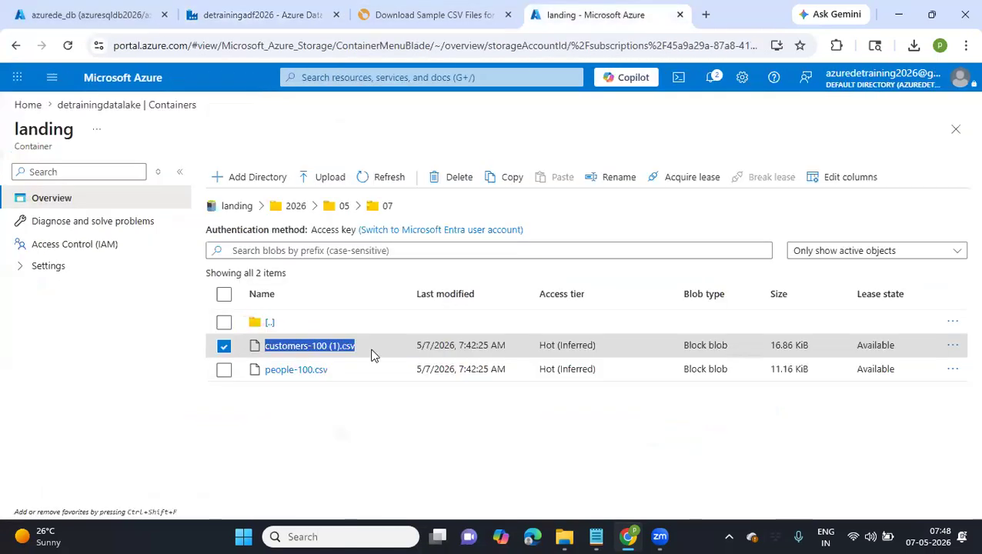
pyautogui.moveTo(336, 372); pyautogui.dragTo(264, 373)
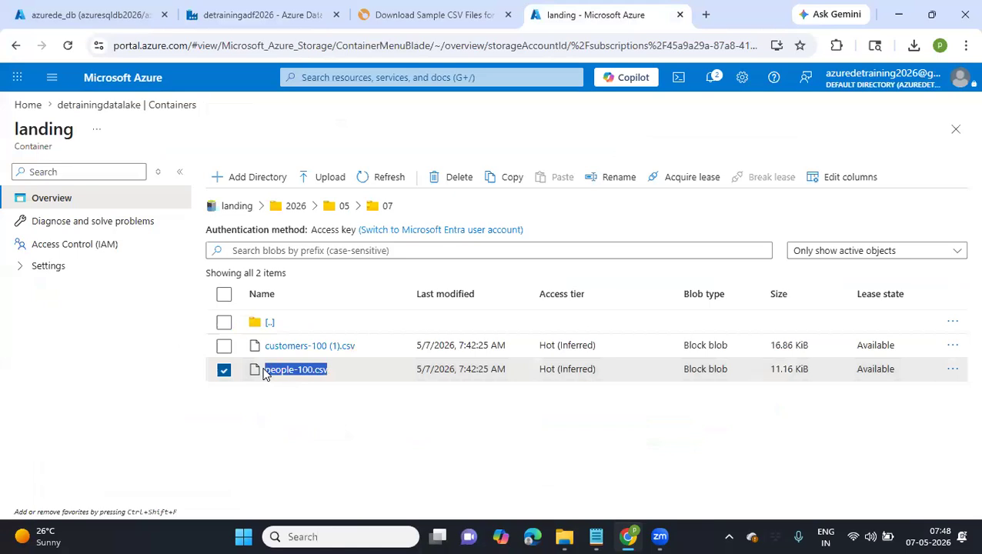
pyautogui.click(262, 15)
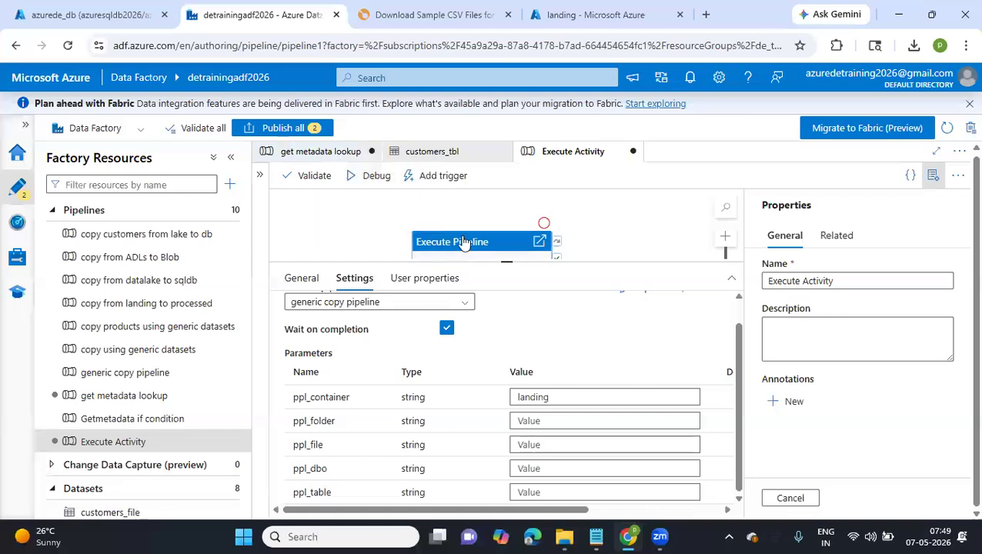
# Shift the activity slightly up on the canvas and set ppl_folder to "2026/05/07" and ppl_file to "people-100.csv"
pyautogui.moveTo(464, 244); pyautogui.dragTo(457, 217)
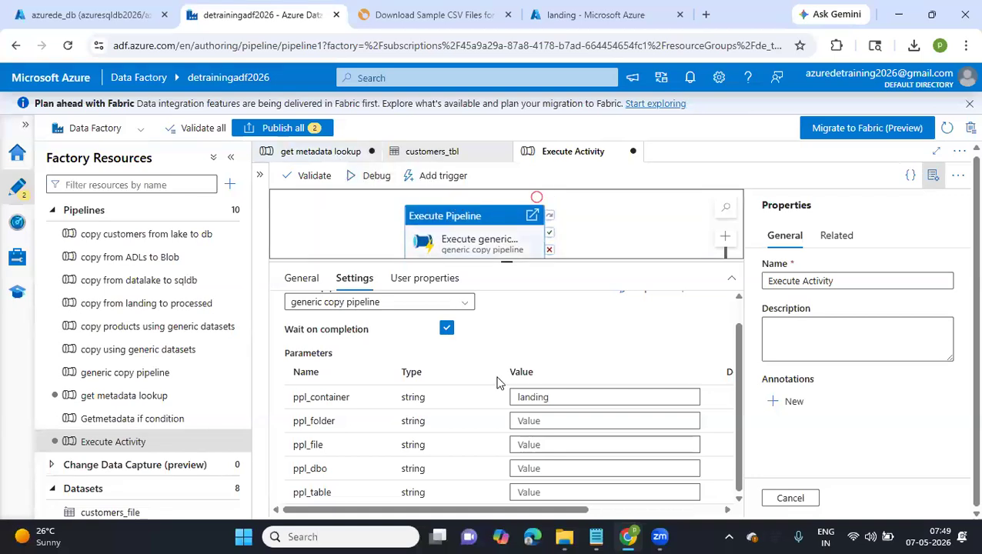
pyautogui.click(527, 422)
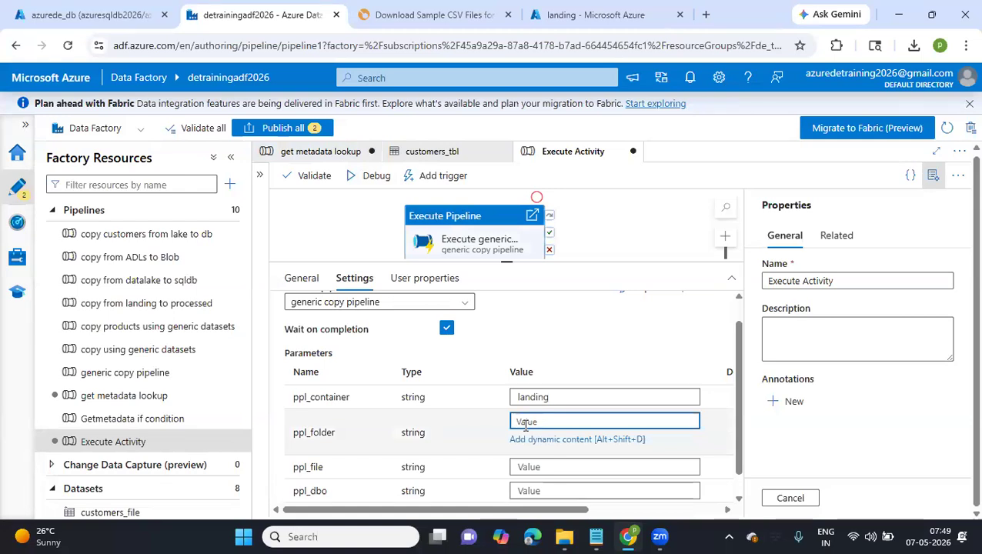
pyautogui.write('202')
pyautogui.write('5/0')
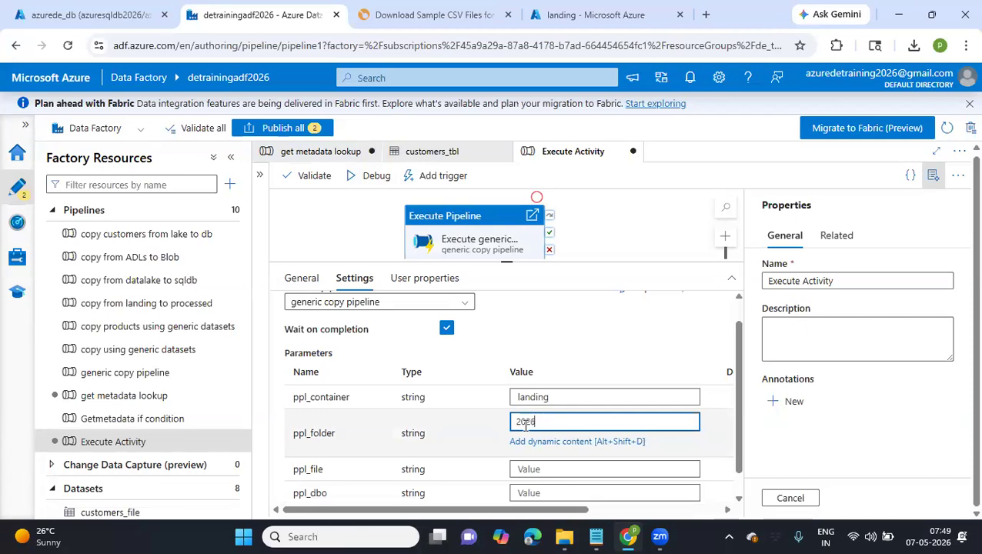
pyautogui.write('05')
pyautogui.click(532, 470)
pyautogui.hotkey('ctrl', 'v')
pyautogui.scroll(-1, 532, 471)
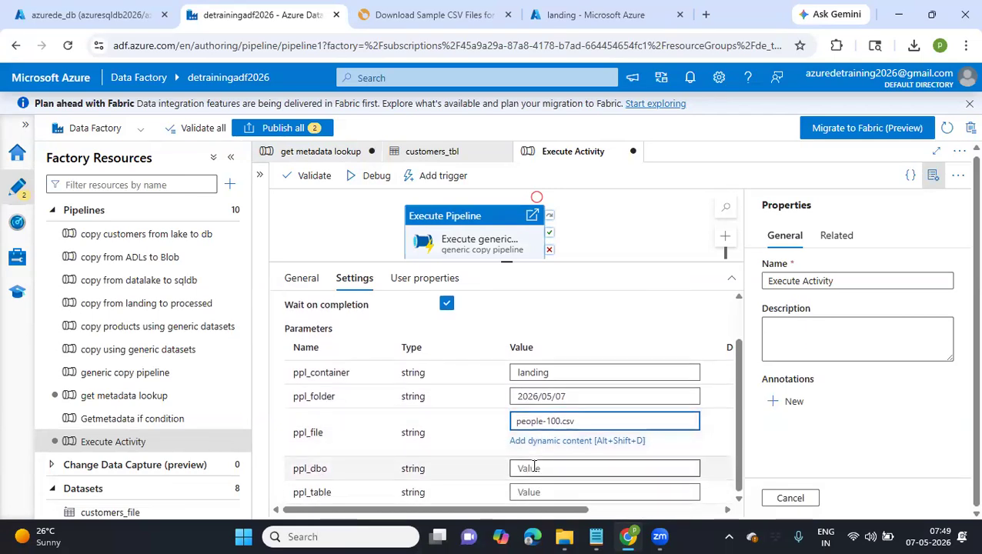
# Set the ppl_dbo parameter to "dbo" and the ppl_table parameter to "people"
pyautogui.click(534, 468)
pyautogui.write('dbo')
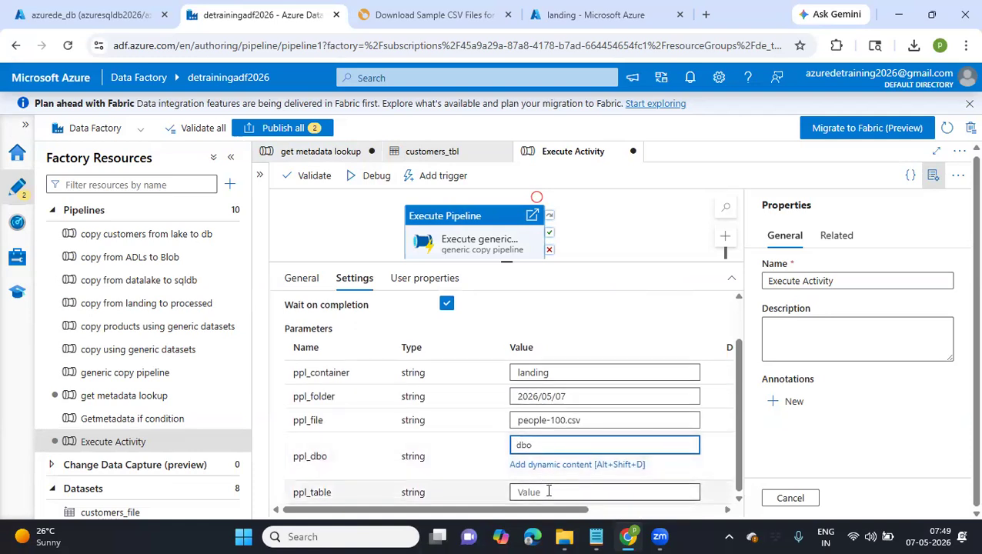
pyautogui.click(549, 494)
pyautogui.write('people')
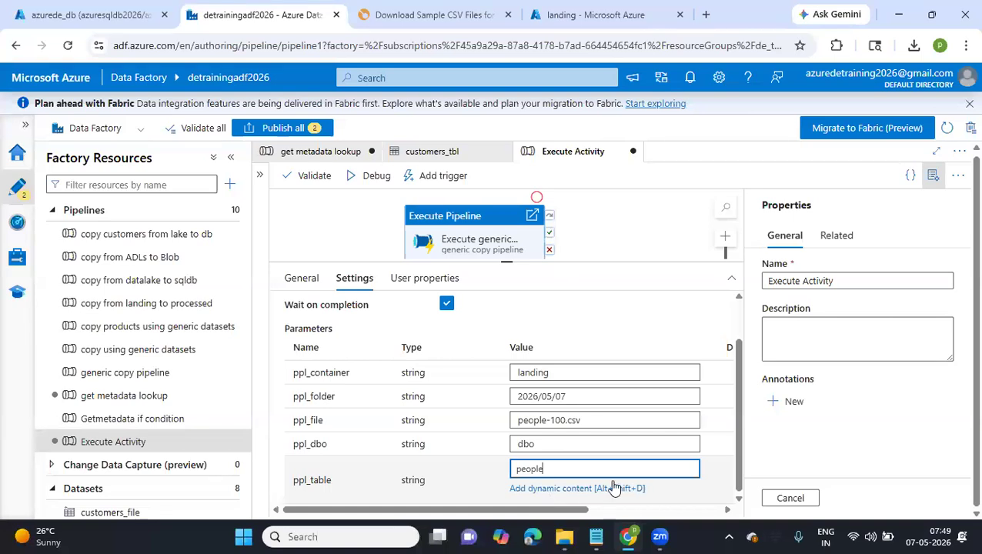
pyautogui.hscroll(3, 616, 487)
pyautogui.hscroll(-3, 616, 486)
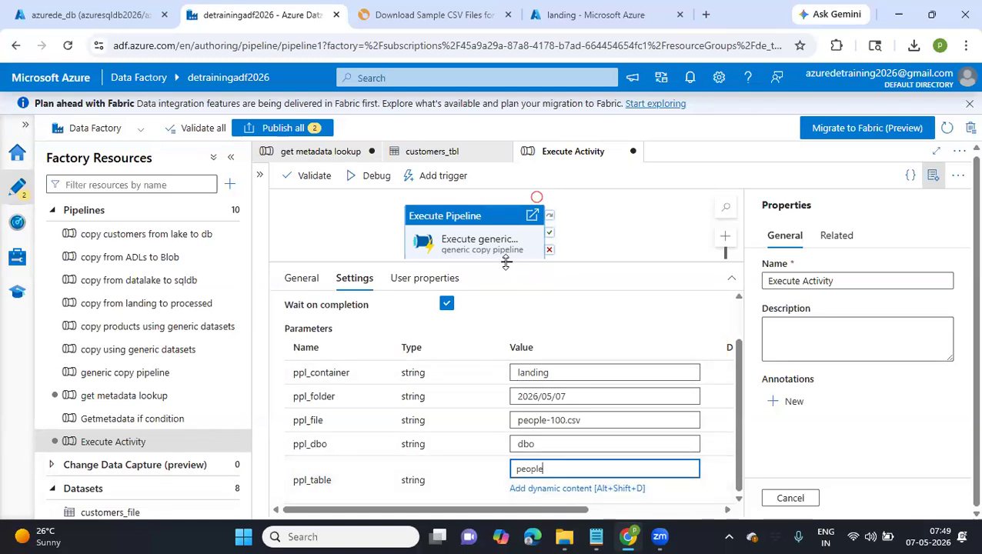
# Shrink the settings area and publish the pending changes to the get metadata lookup and Execute Activity pipelines
pyautogui.moveTo(506, 262); pyautogui.dragTo(519, 360)
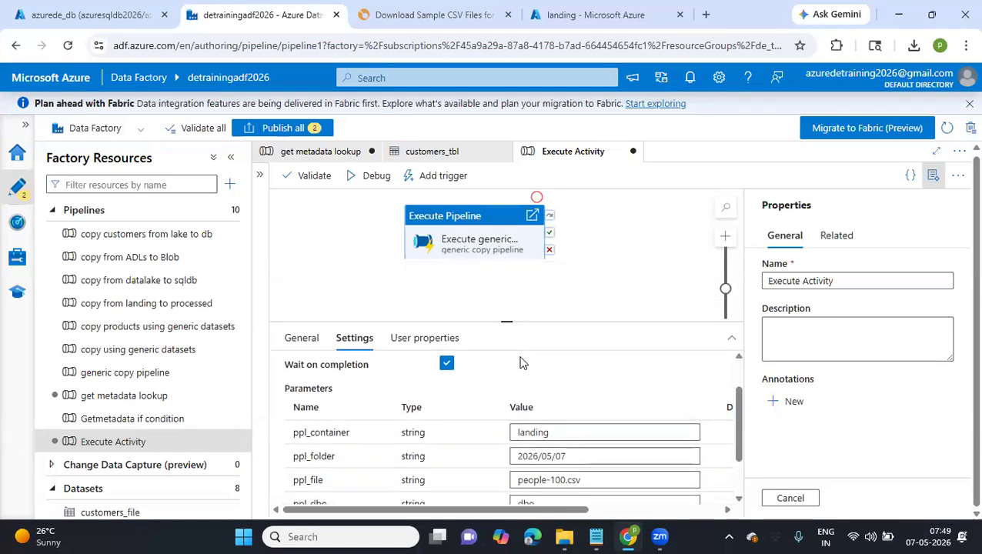
pyautogui.click(266, 129)
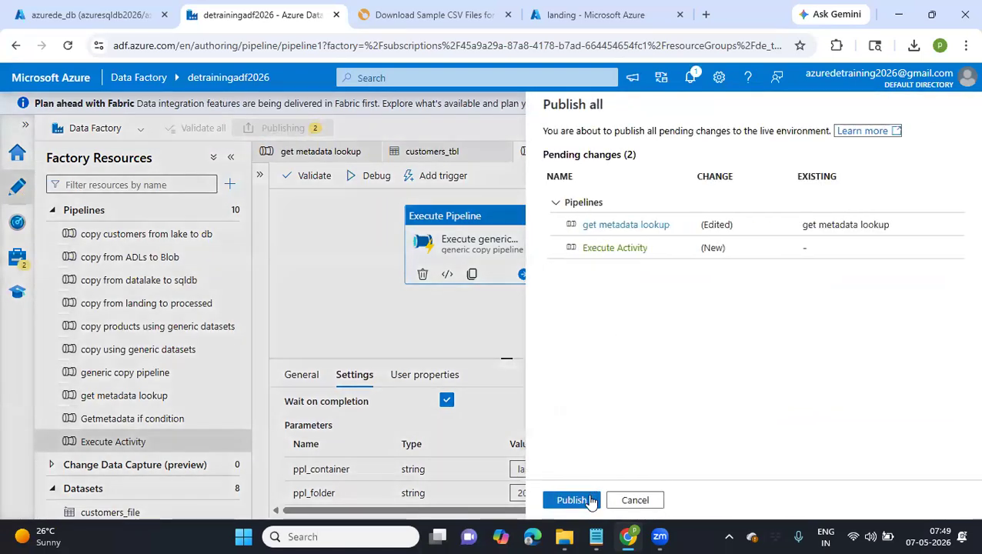
pyautogui.click(572, 501)
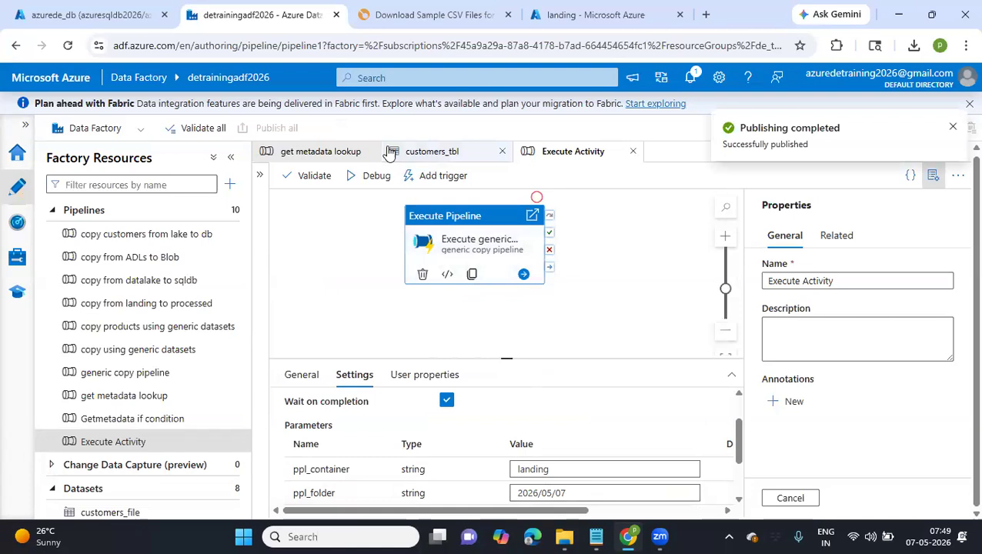
# Review the If Condition's True and False cases in the get metadata lookup pipeline and view its False activities canvas
pyautogui.click(330, 154)
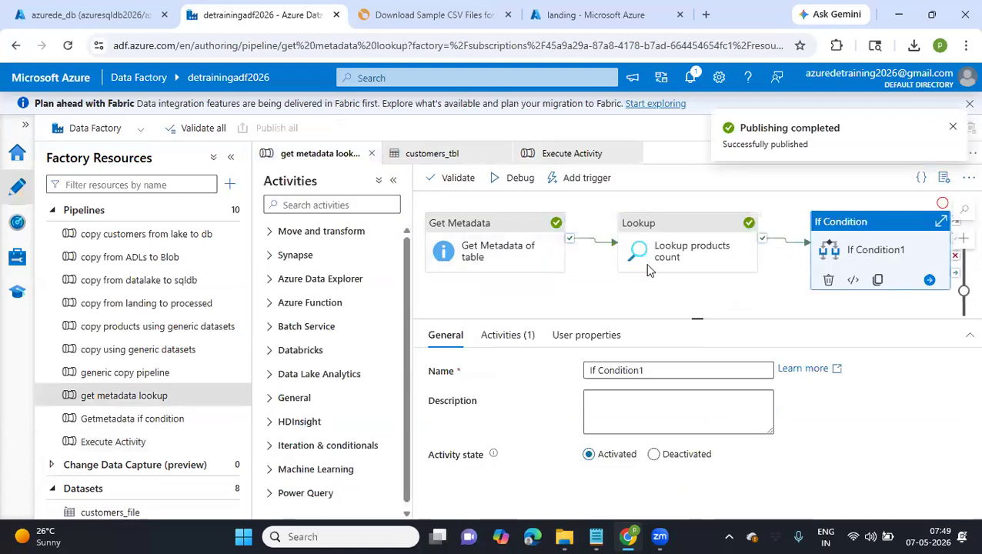
pyautogui.click(873, 269)
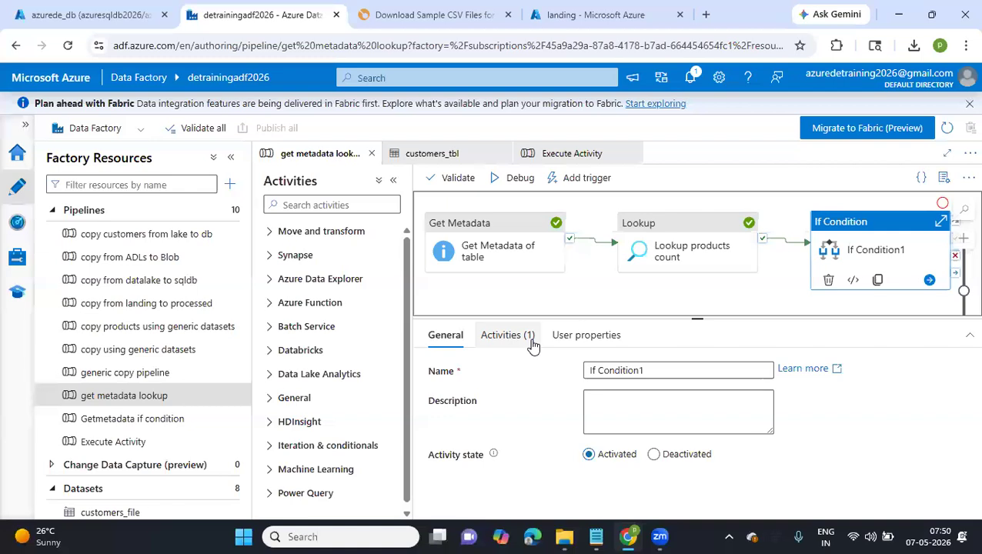
pyautogui.click(503, 340)
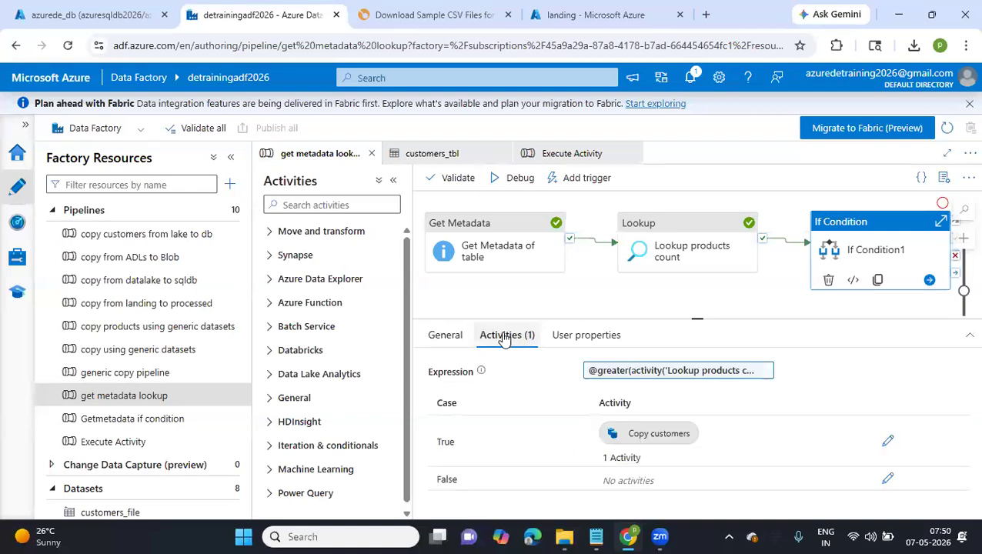
pyautogui.click(886, 480)
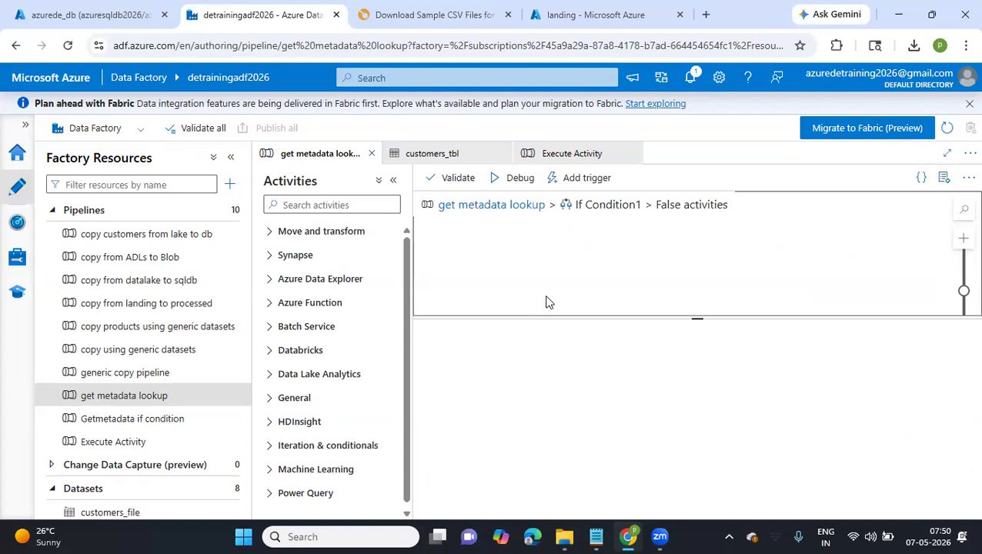
# Start a debug run of the Execute Activity pipeline and show its run output
pyautogui.click(573, 153)
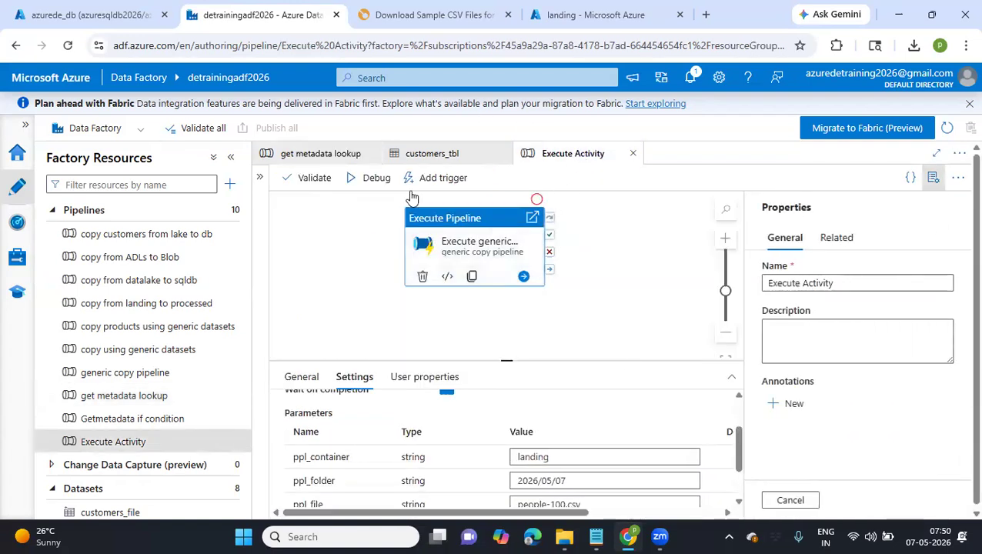
pyautogui.click(365, 179)
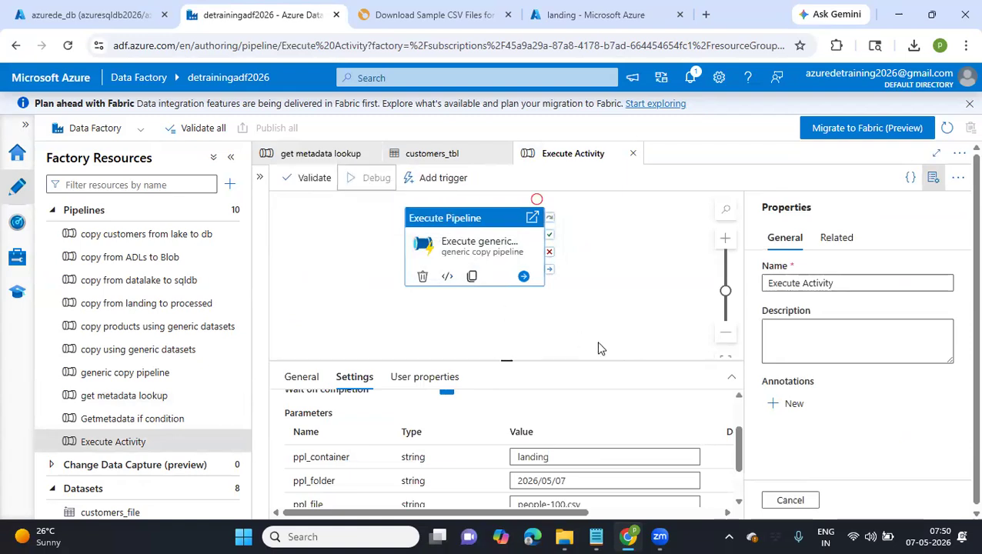
pyautogui.click(508, 333)
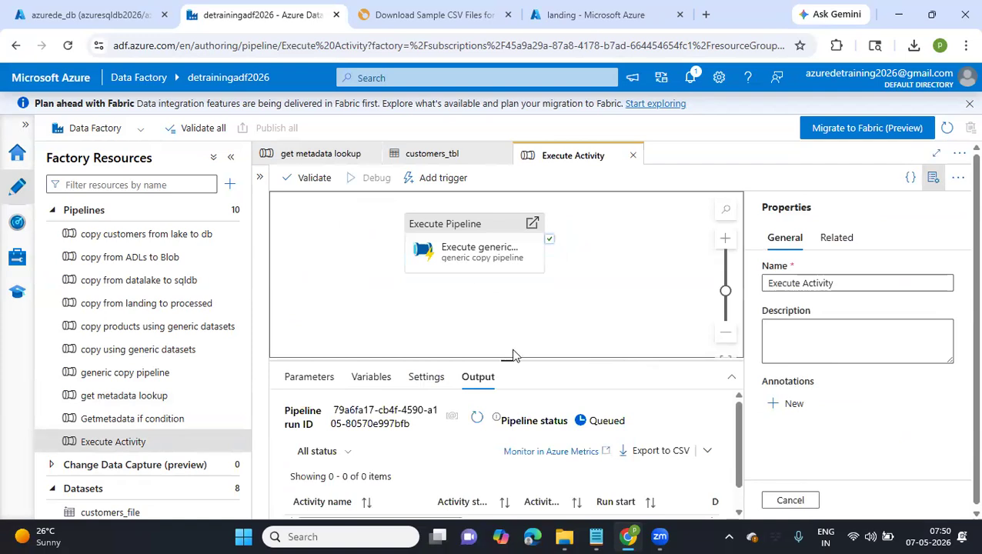
# Enlarge the output area, refresh the Execute Activity debug run's status until it finishes, and view the Execute generic copy pipelines activity's output
pyautogui.moveTo(508, 356); pyautogui.dragTo(510, 327)
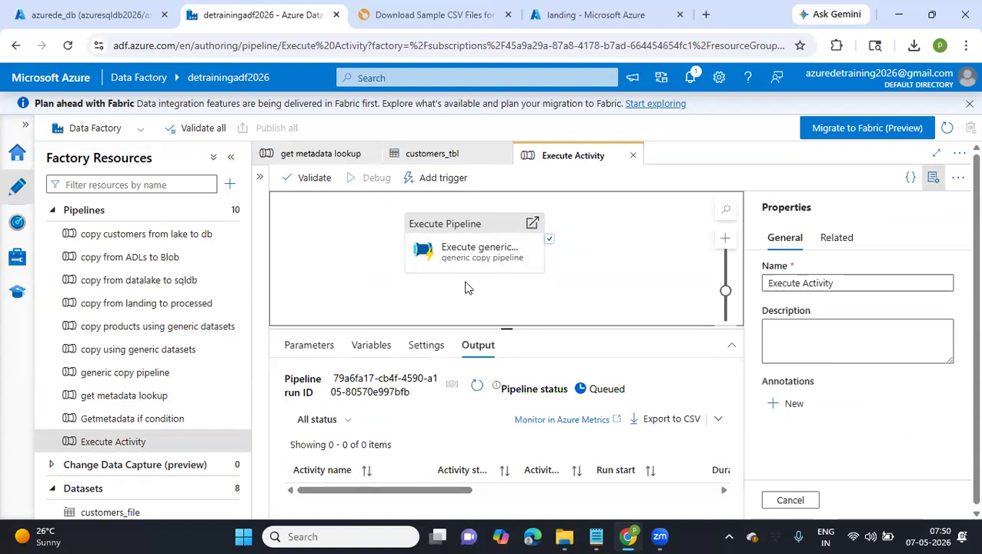
pyautogui.click(483, 388)
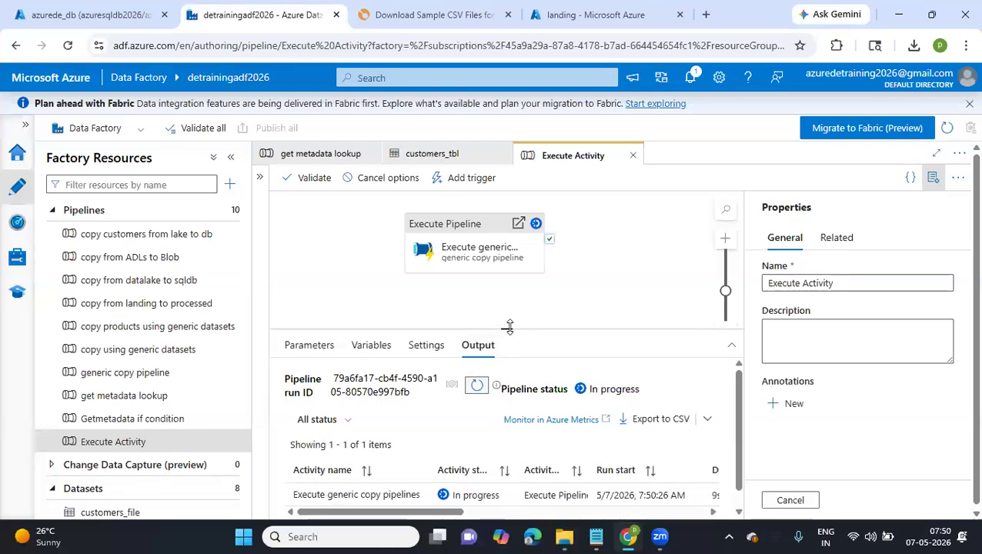
pyautogui.moveTo(508, 327); pyautogui.dragTo(491, 282)
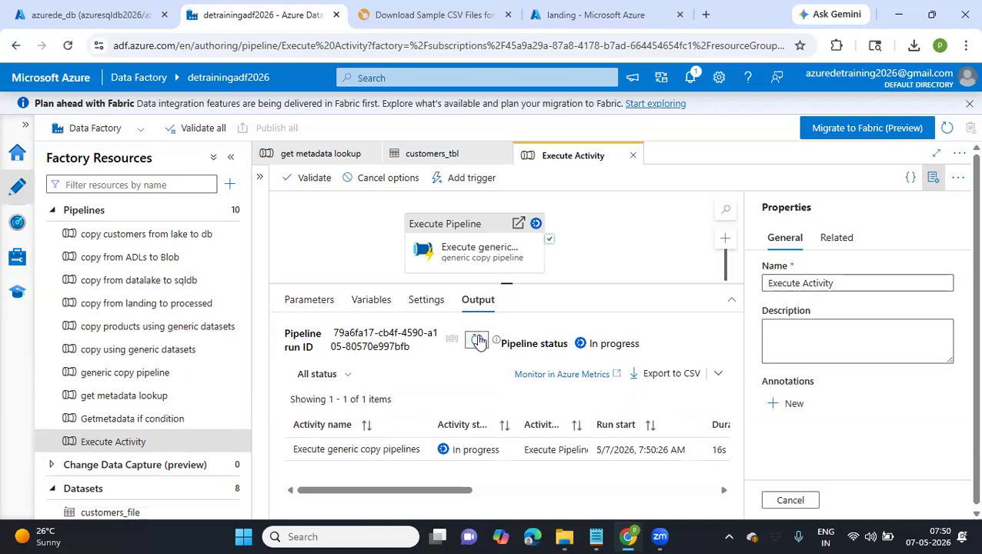
pyautogui.click(478, 341)
pyautogui.click(478, 341)
pyautogui.moveTo(313, 458)
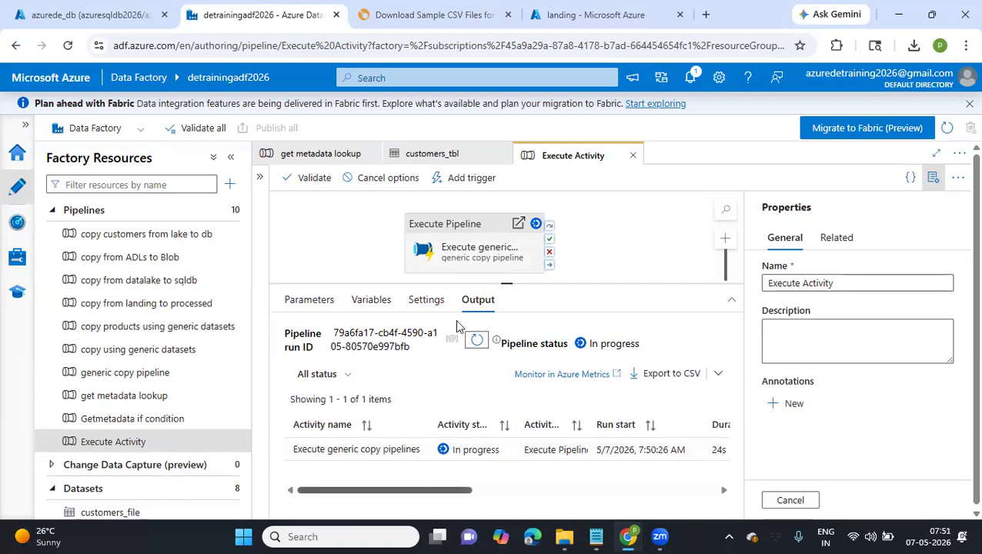
pyautogui.click(476, 343)
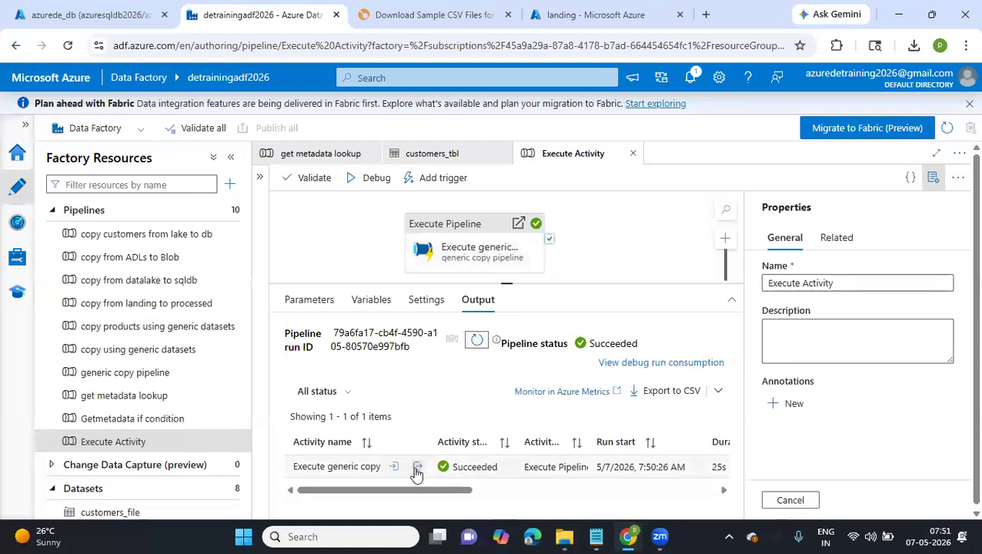
pyautogui.click(416, 466)
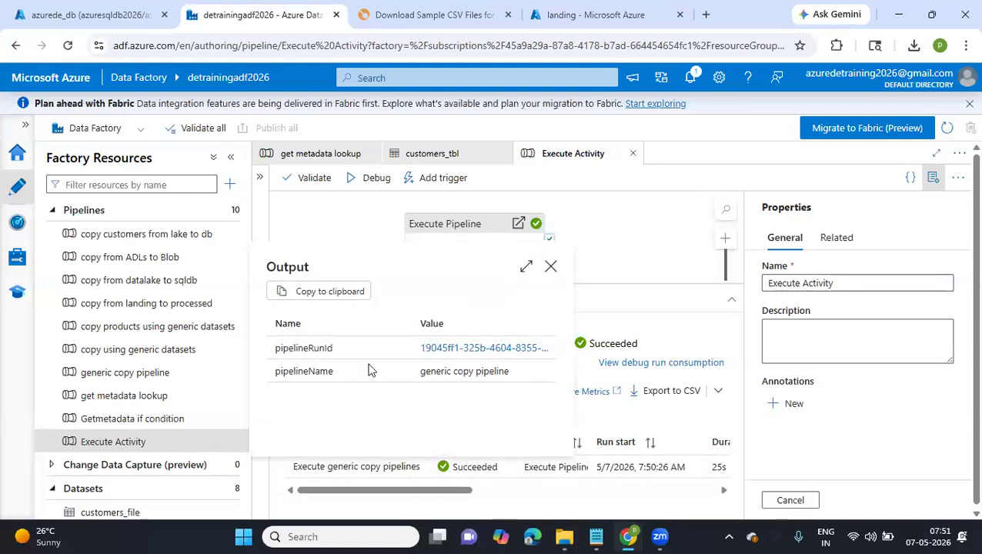
# Switch to the azurede_db query editor in the Azure portal and list the tables of the dbo schema
pyautogui.click(64, 15)
pyautogui.click(248, 298)
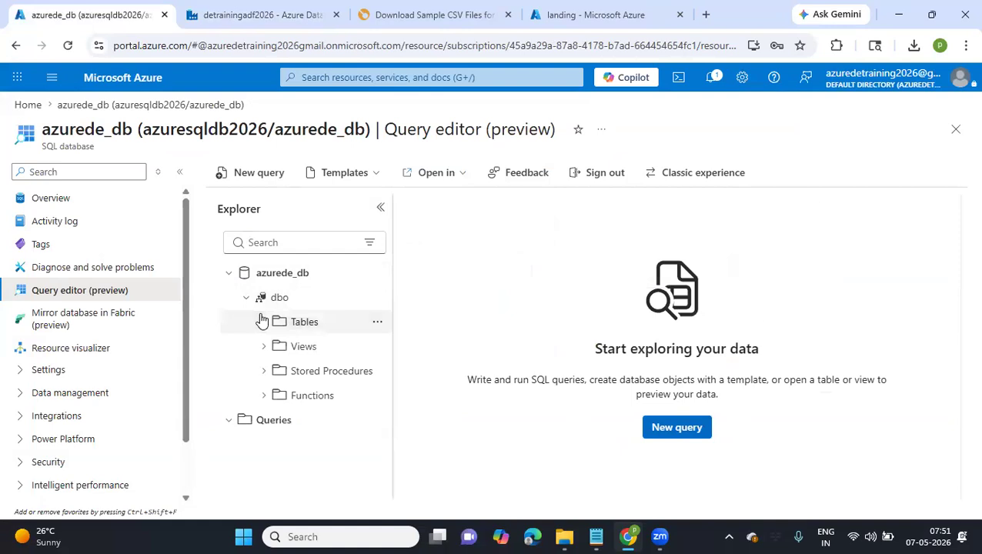
pyautogui.click(266, 322)
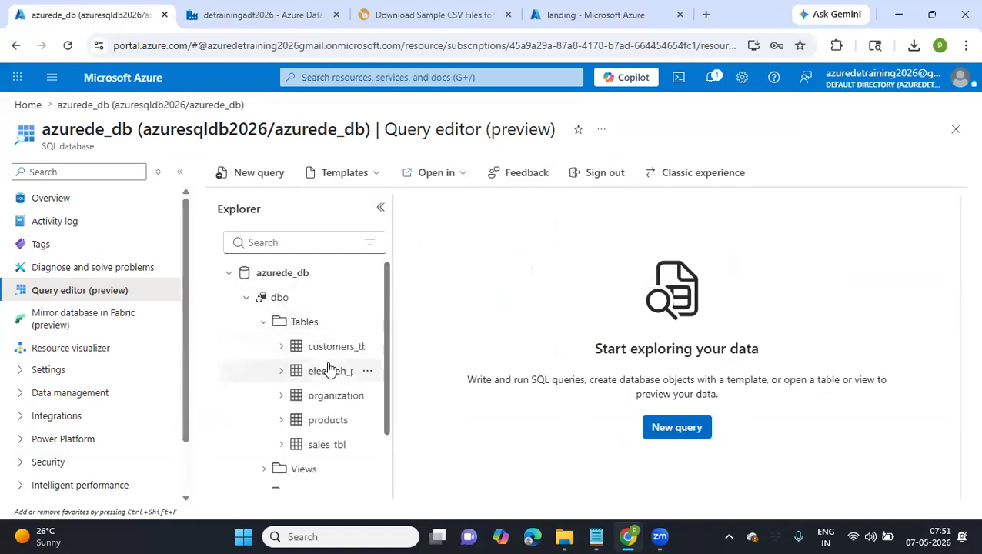
# Run "select * from people;" in a new query and look through the returned rows and columns
pyautogui.click(253, 173)
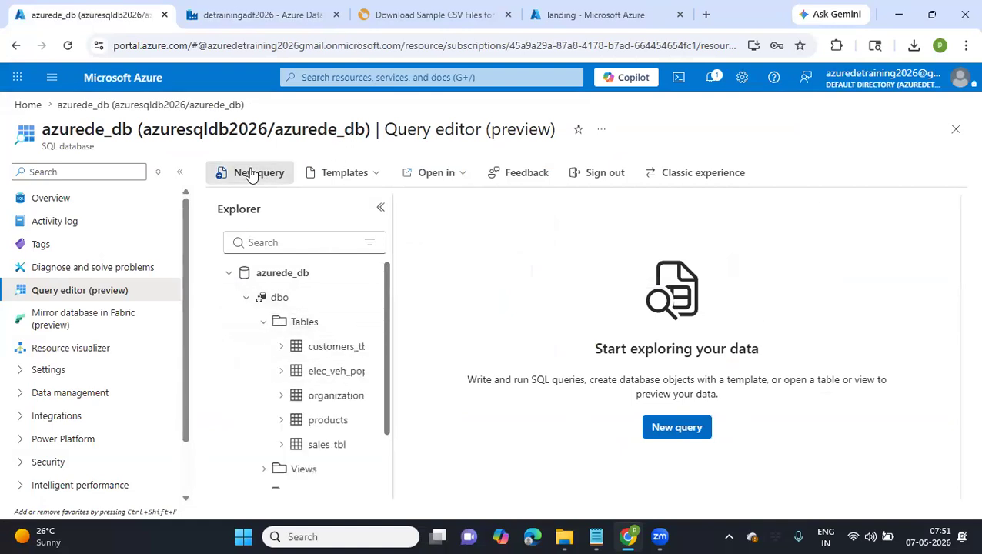
pyautogui.click(527, 327)
pyautogui.write('select (')
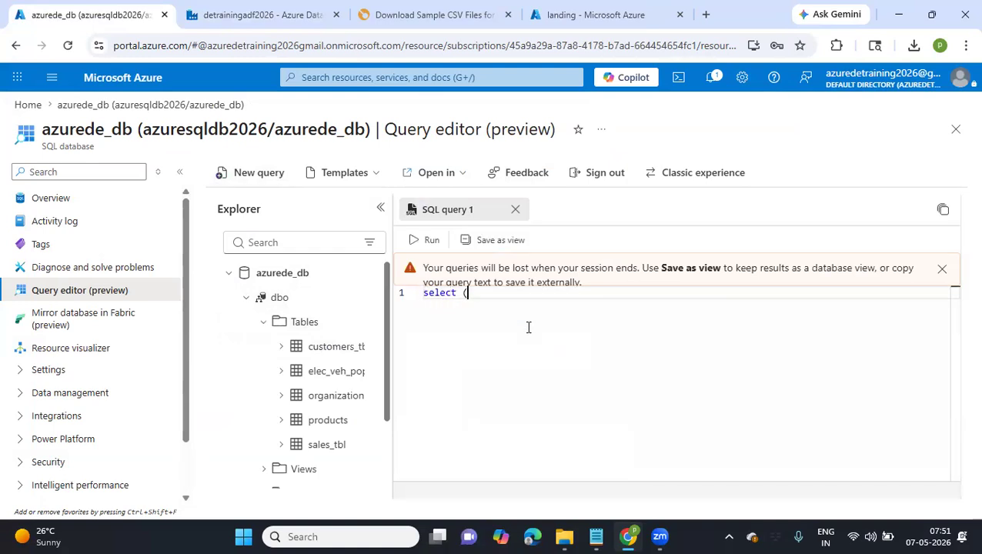
pyautogui.press('BackSpace')
pyautogui.write('* fro')
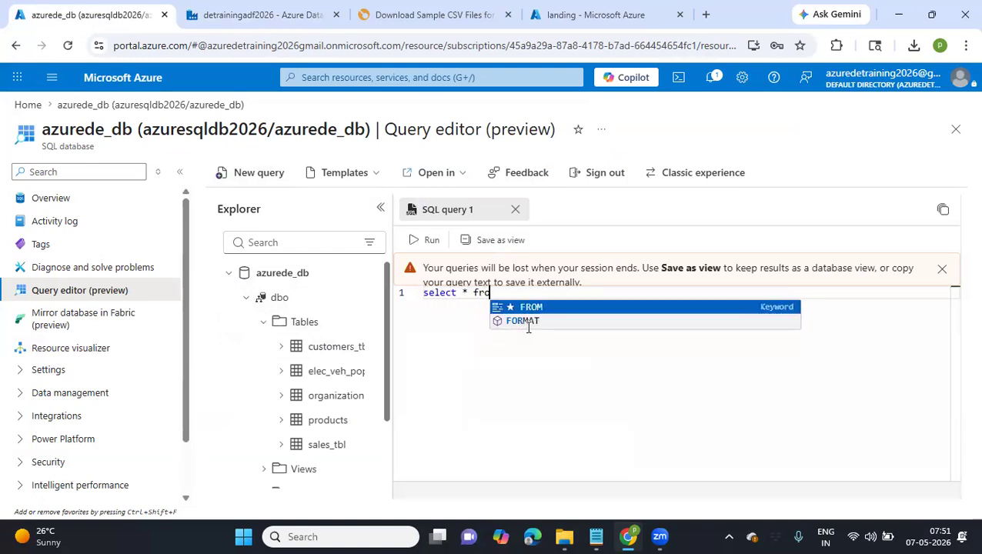
pyautogui.write('m peo')
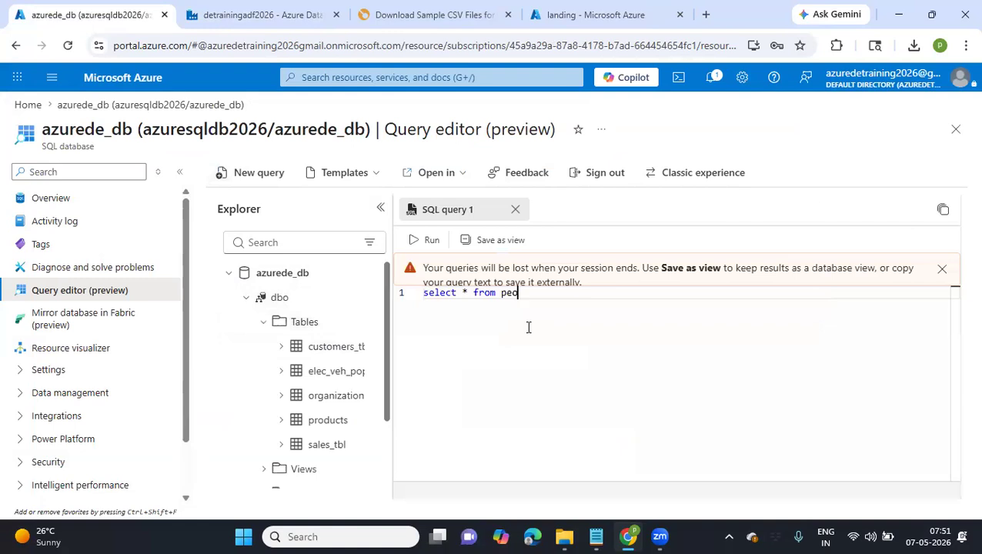
pyautogui.write('ple;')
pyautogui.click(431, 240)
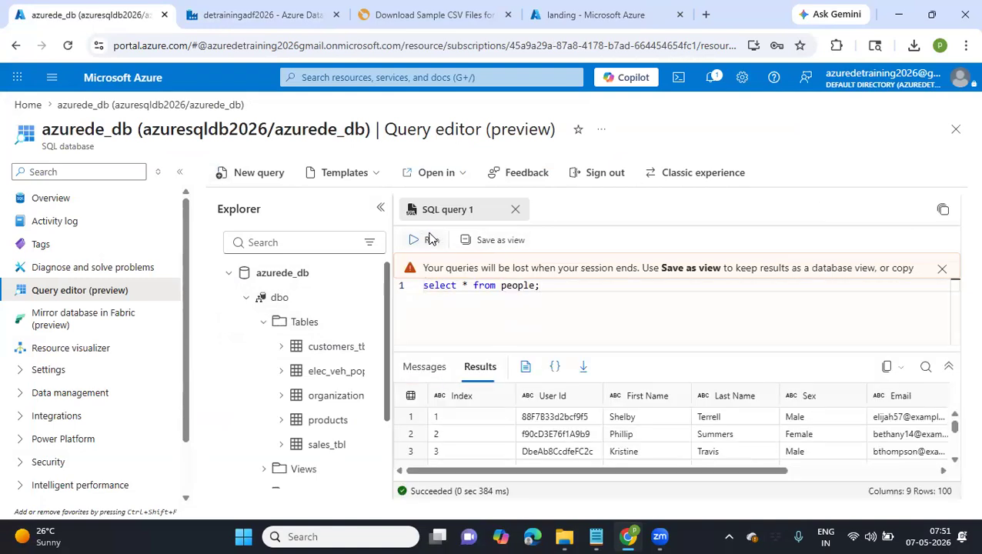
pyautogui.hscroll(3, 667, 439)
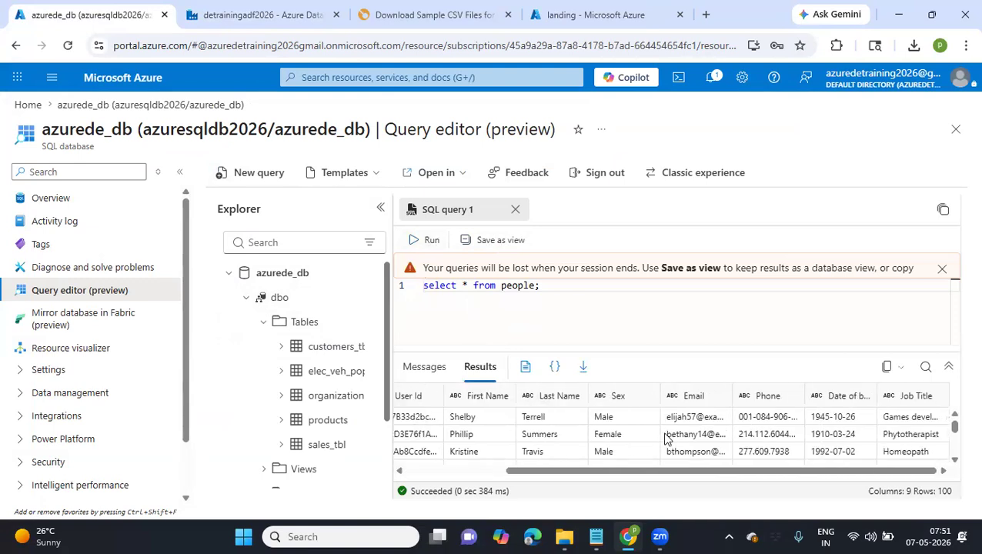
pyautogui.scroll(-15, 666, 439)
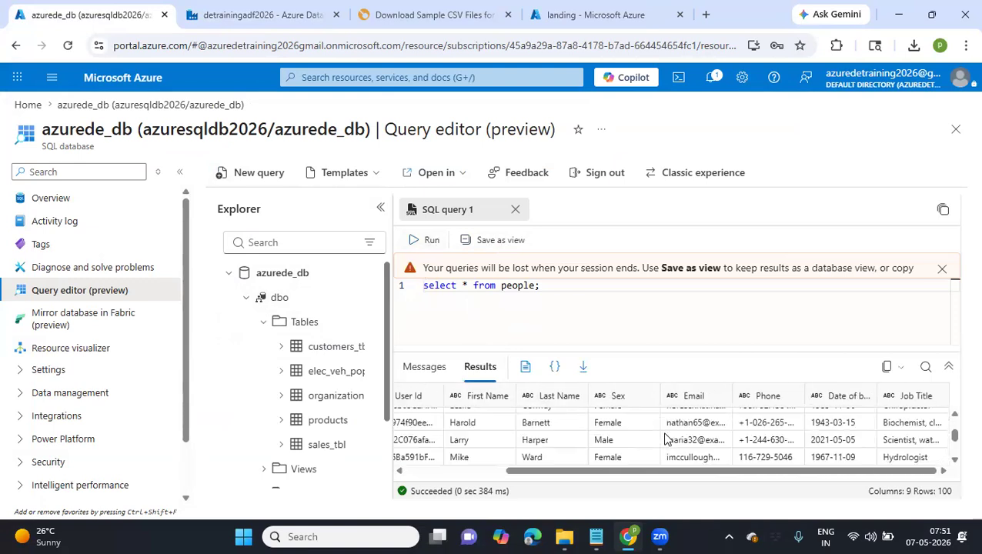
pyautogui.hscroll(-3, 667, 439)
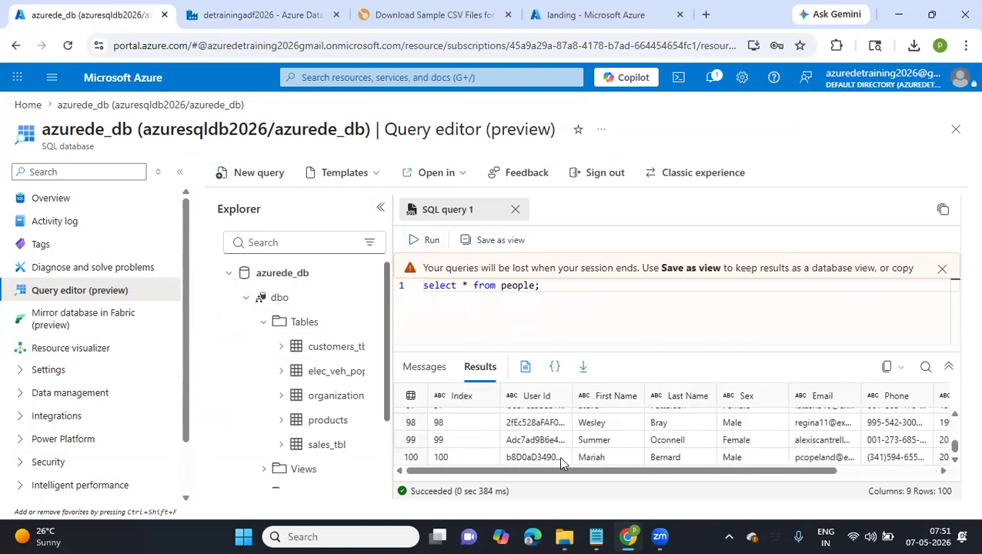
# Switch back to Data Factory and add an Execute Pipeline activity to If Condition1's False activities in the get metadata lookup pipeline
pyautogui.hotkey('ctrl', 'Tab')
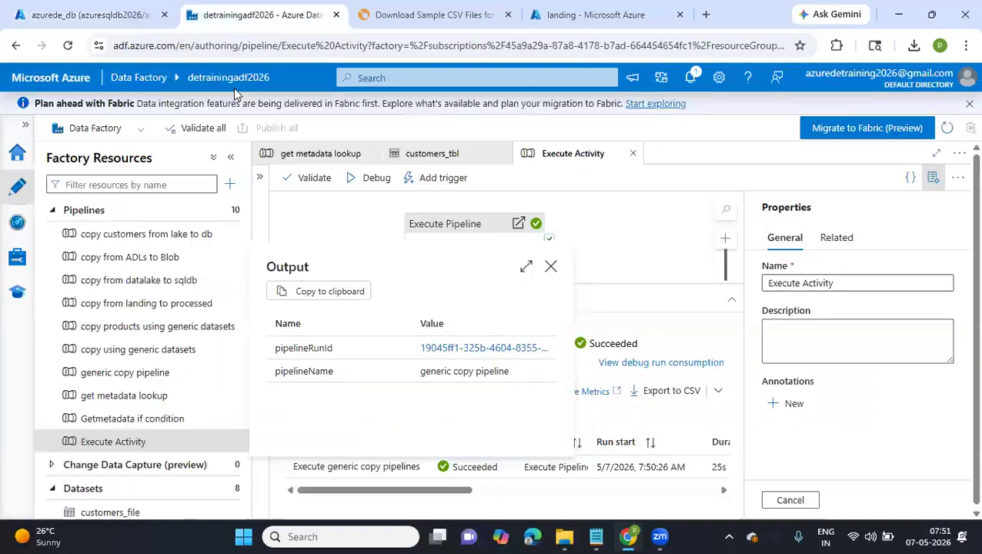
pyautogui.click(334, 155)
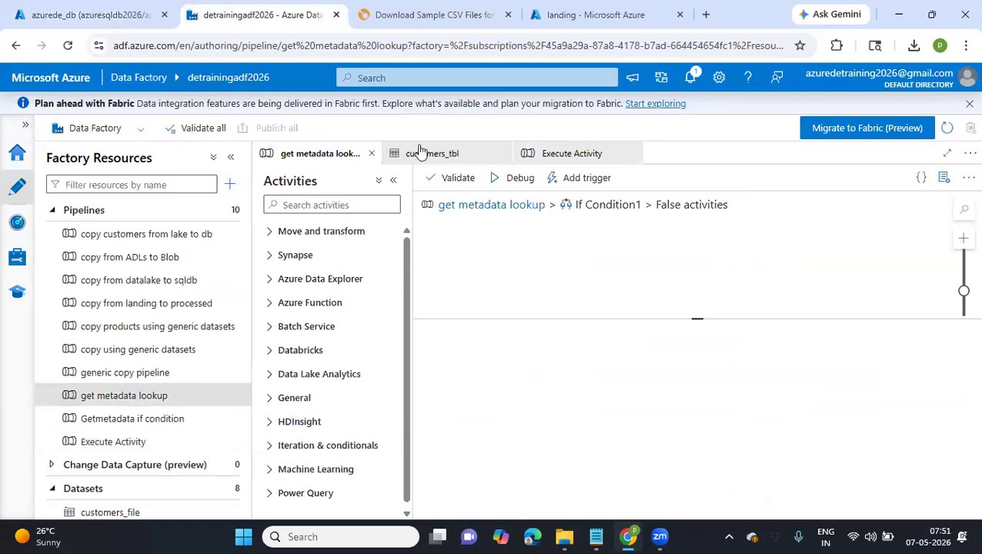
pyautogui.click(349, 203)
pyautogui.write('ex')
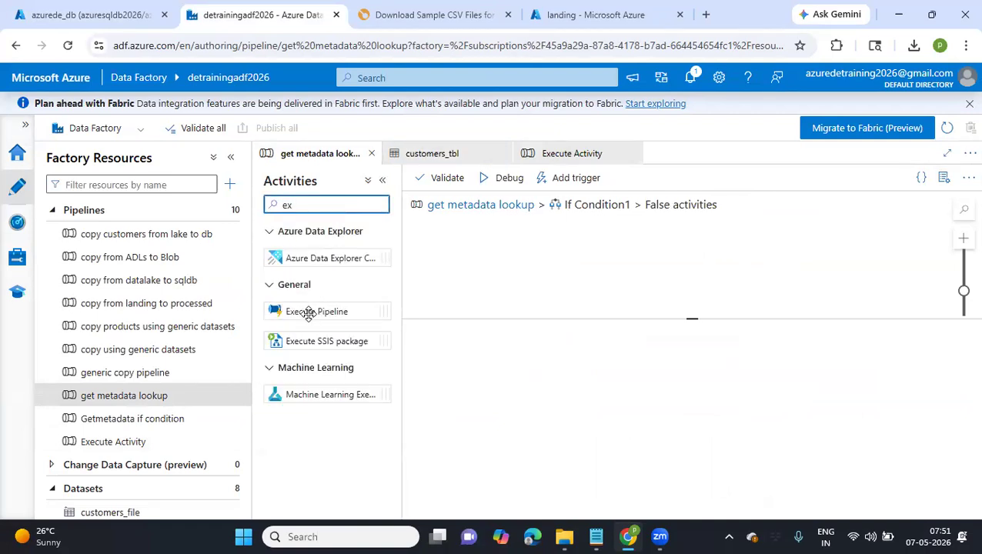
pyautogui.moveTo(312, 308); pyautogui.dragTo(577, 253)
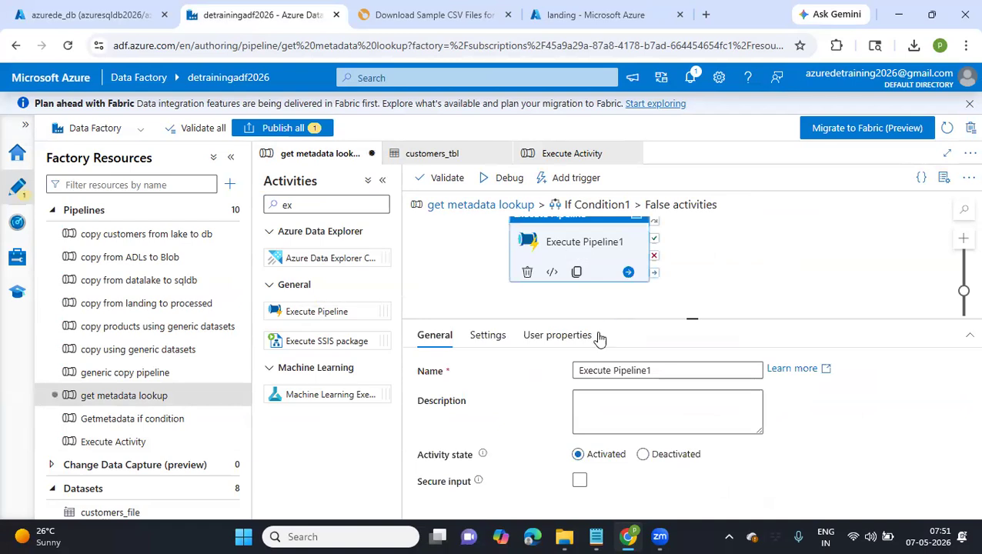
# Set the invoked pipeline of the new Execute Pipeline activity to Execute Activity
pyautogui.click(487, 337)
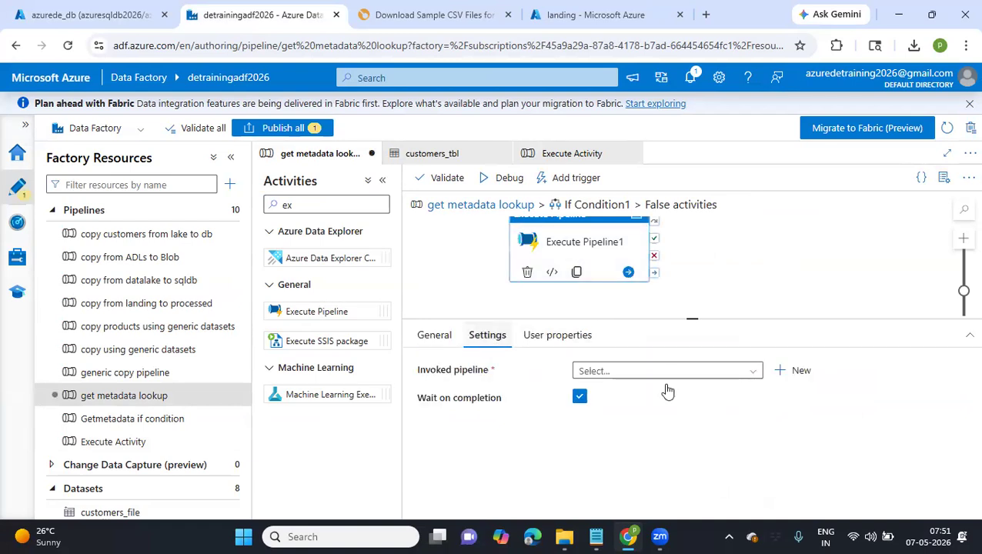
pyautogui.click(746, 372)
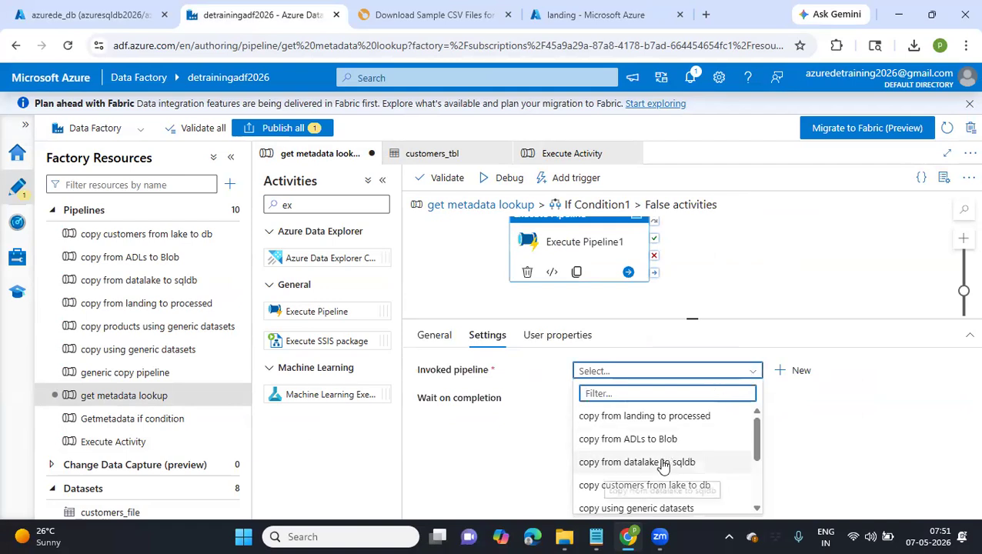
pyautogui.write('gener')
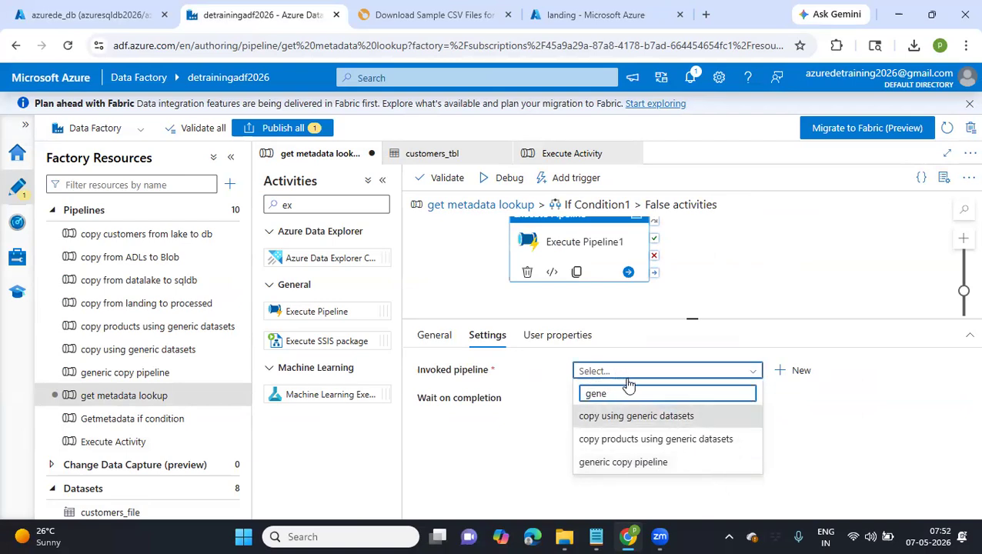
pyautogui.press('BackSpace')
pyautogui.press('BackSpace')
pyautogui.press('BackSpace')
pyautogui.press('BackSpace')
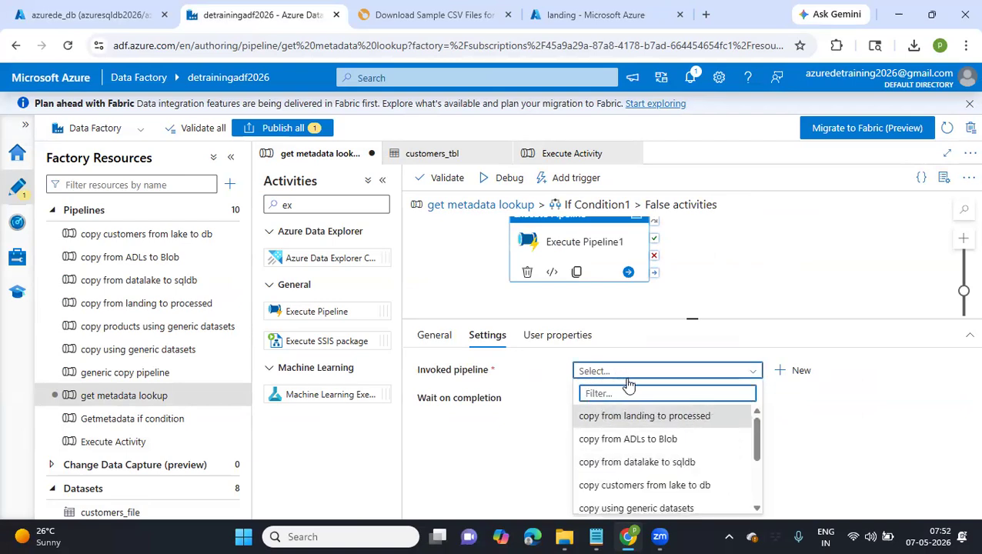
pyautogui.write('ex')
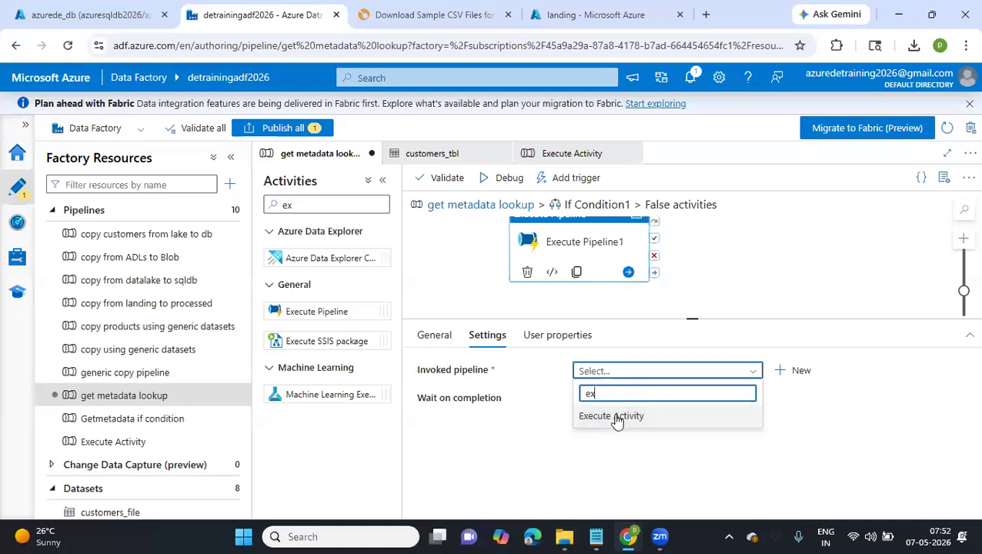
pyautogui.click(614, 417)
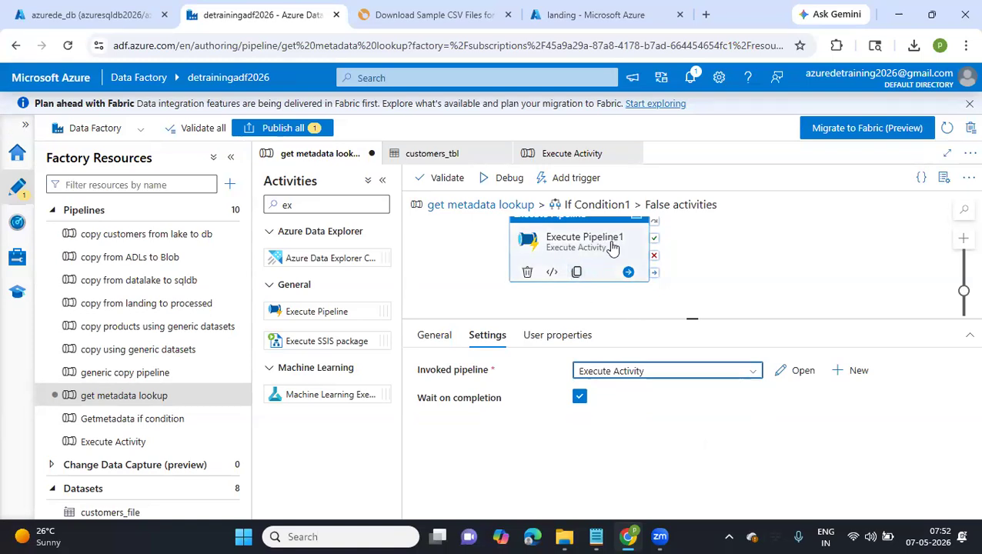
# Return to the get metadata lookup pipeline's main canvas and start a debug run
pyautogui.moveTo(477, 305); pyautogui.dragTo(505, 313)
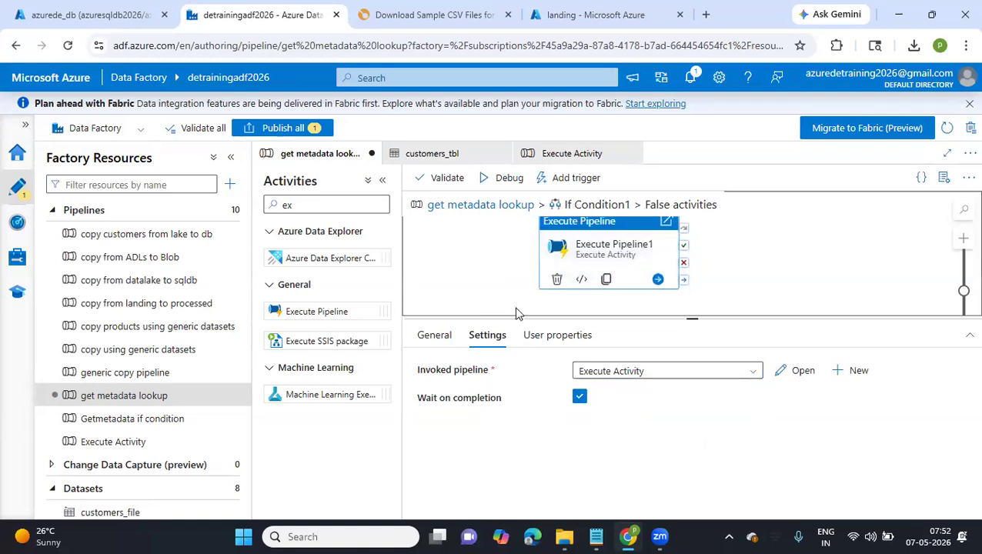
pyautogui.click(455, 206)
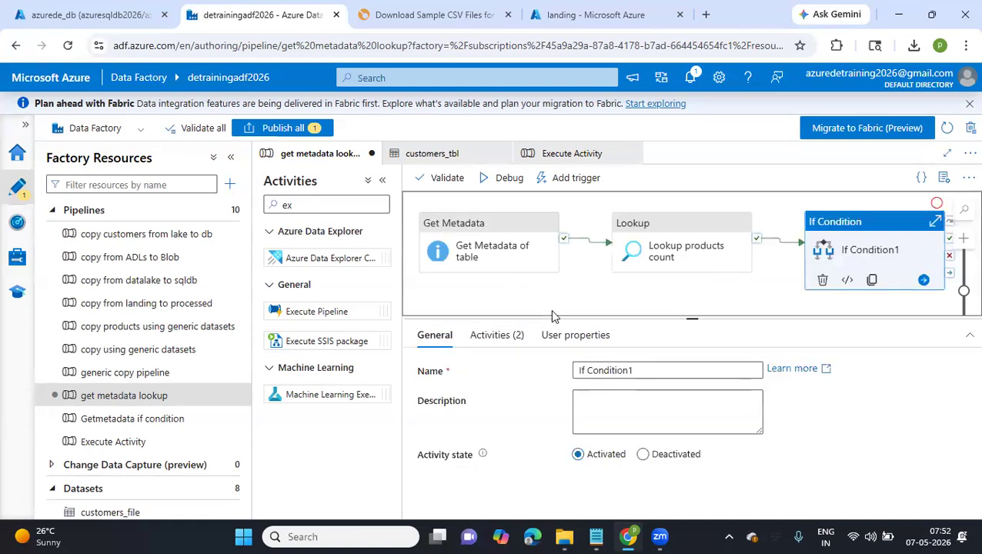
pyautogui.click(493, 182)
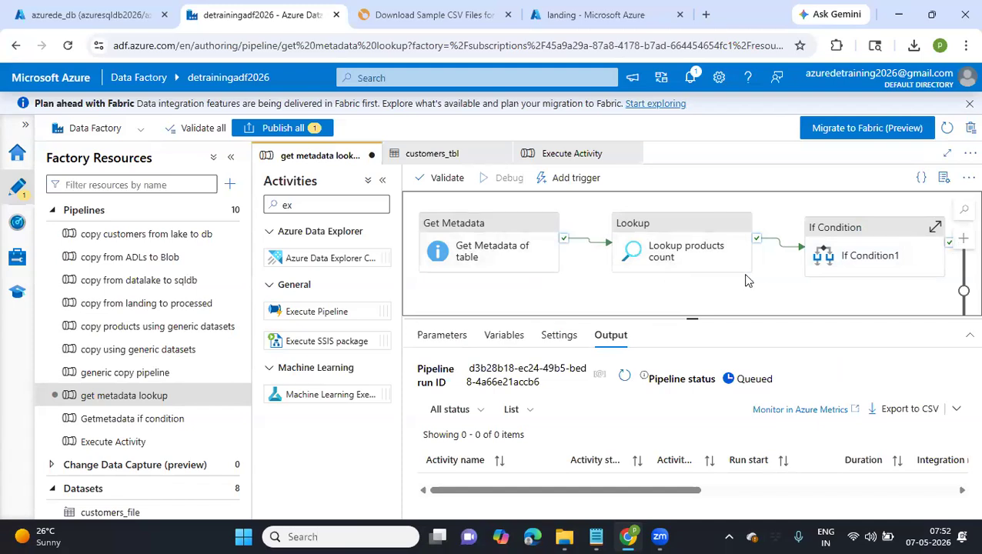
# Review If Condition1's expression and the activities assigned to its True and False cases
pyautogui.moveTo(816, 297); pyautogui.dragTo(651, 321)
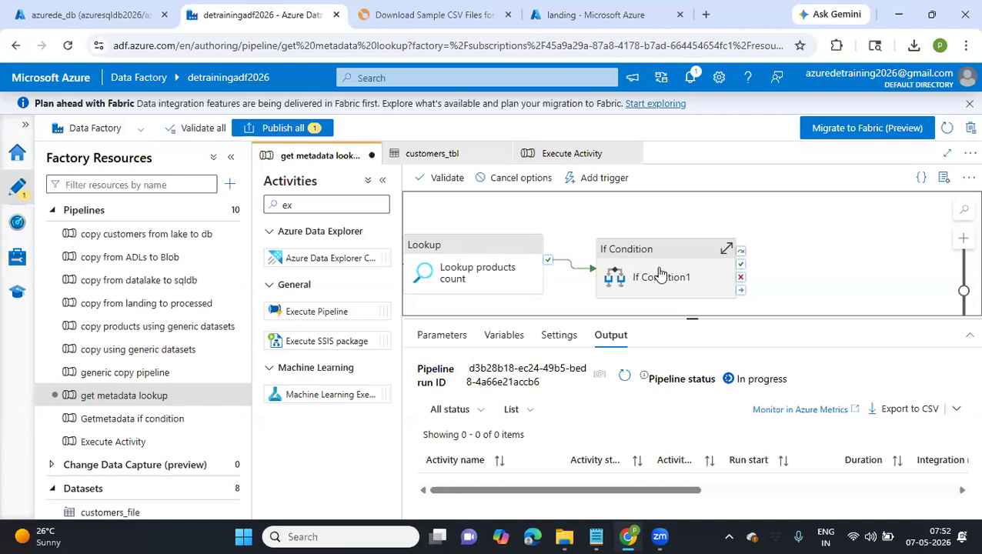
pyautogui.click(660, 275)
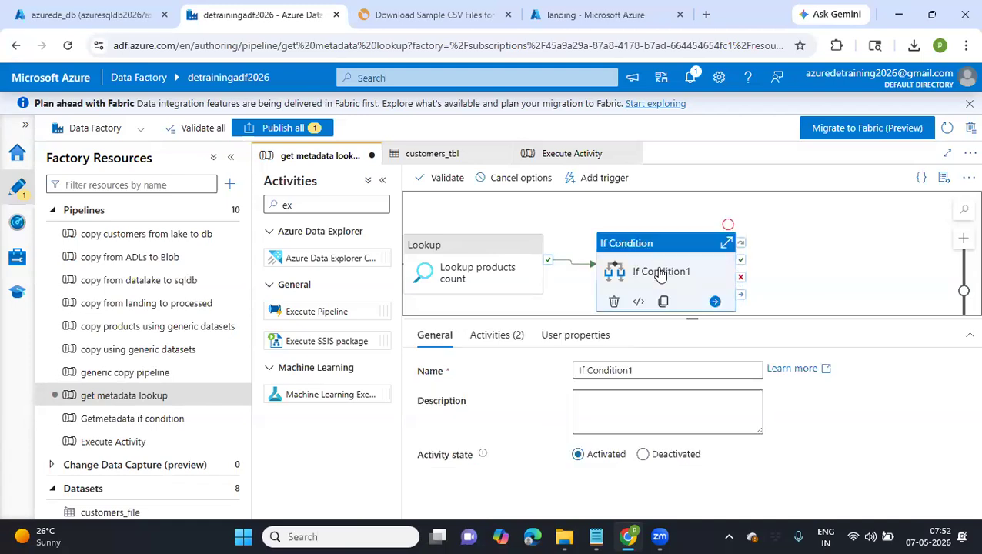
pyautogui.click(502, 337)
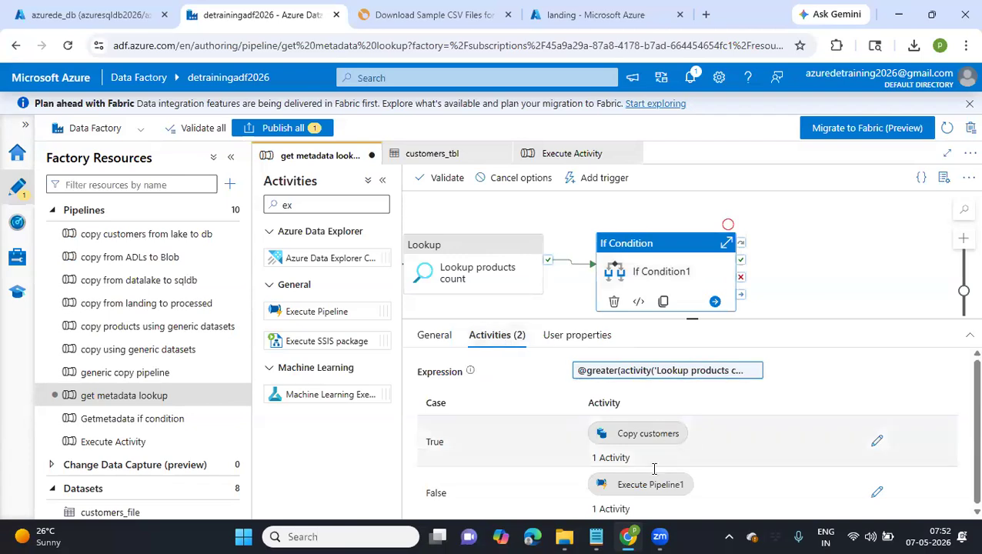
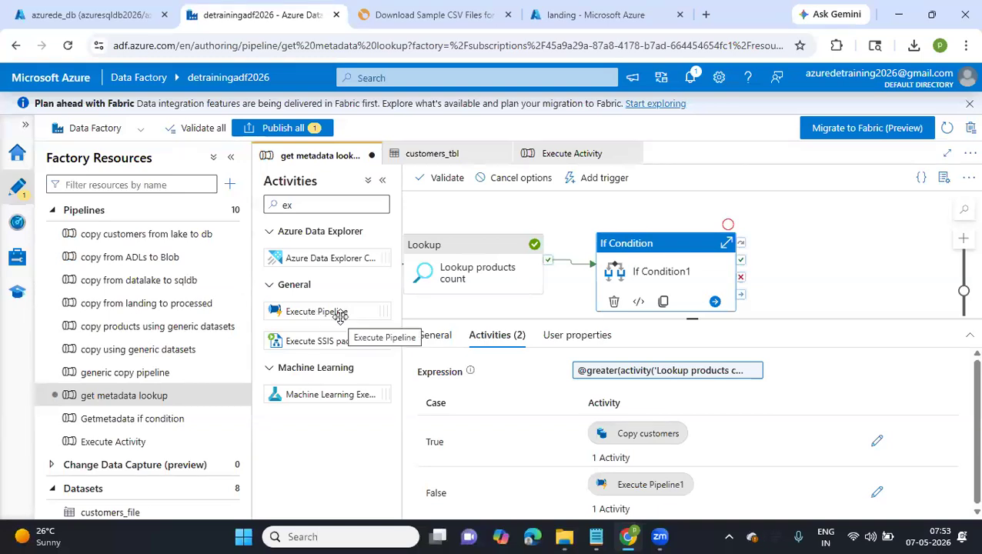
# Check the debug run's activity results and read the error details of the failed If Condition1 activity
pyautogui.click(823, 265)
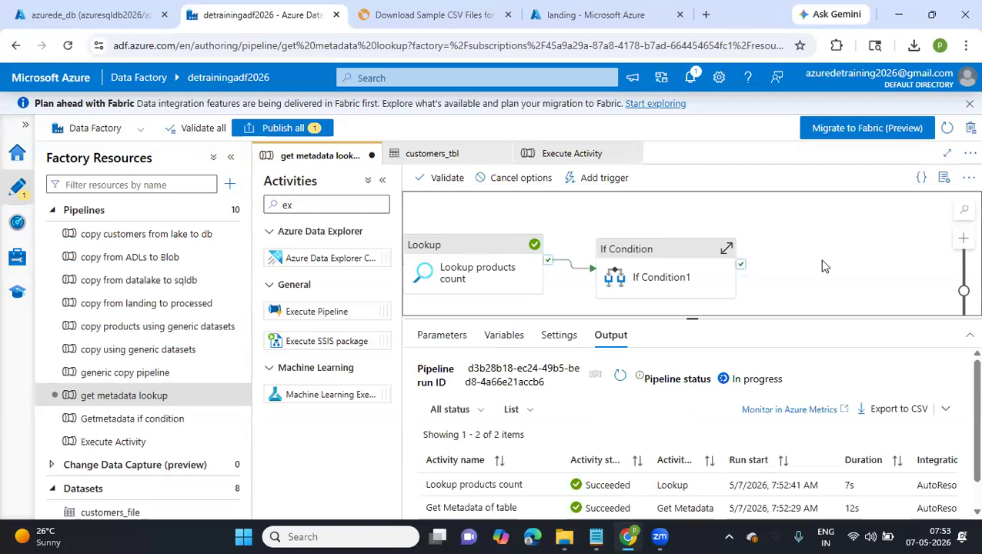
pyautogui.scroll(-1, 672, 382)
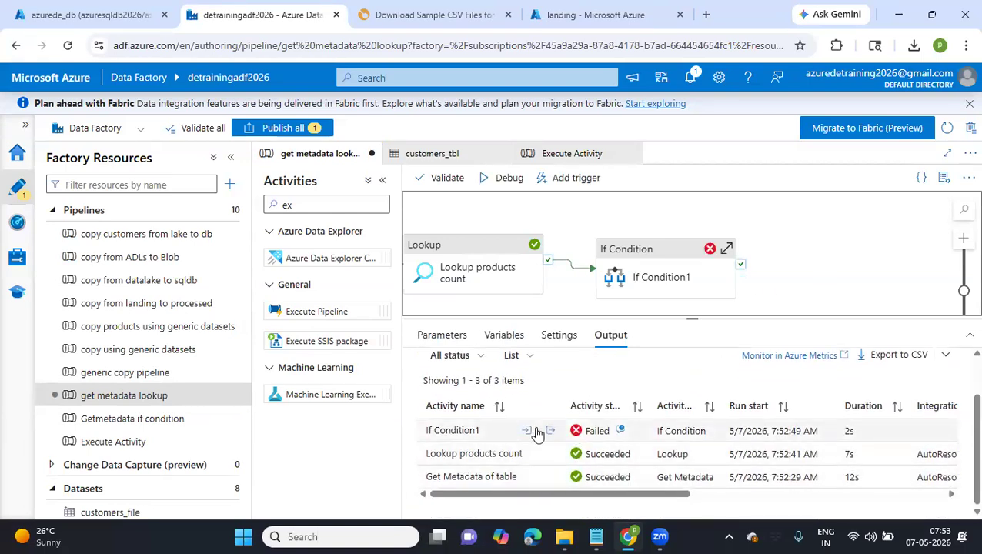
pyautogui.click(620, 431)
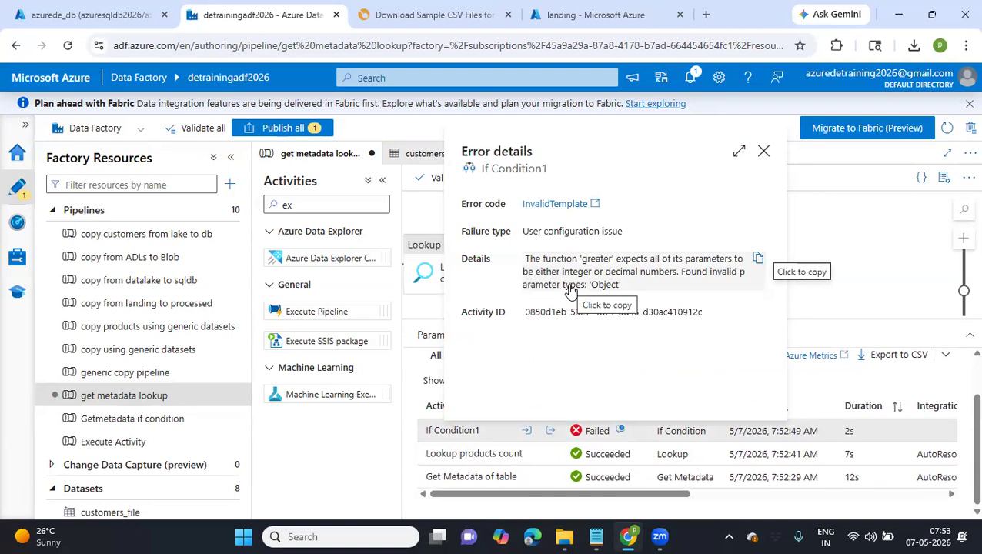
pyautogui.click(763, 151)
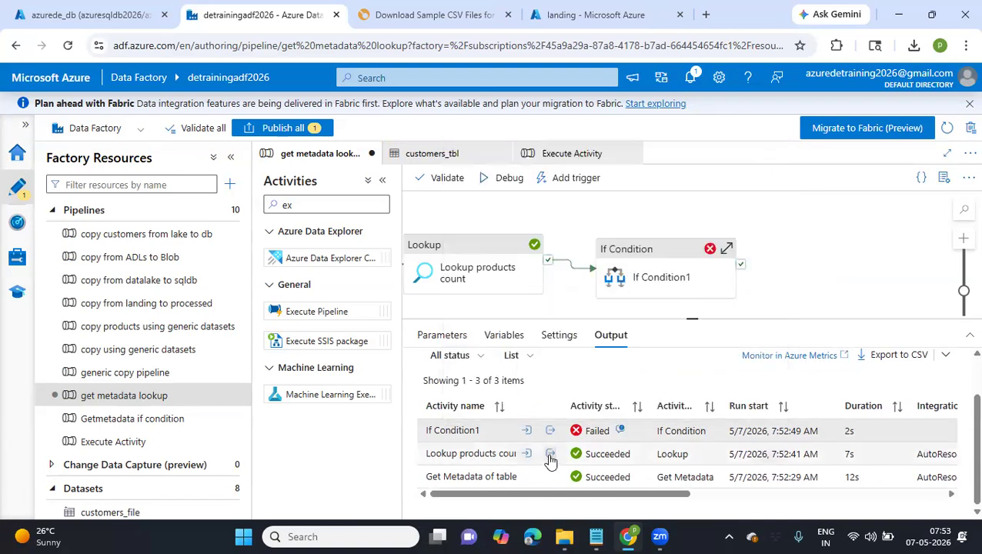
# Copy the output of the Lookup products count activity and paste it into Notepad over the existing JSON text
pyautogui.click(549, 456)
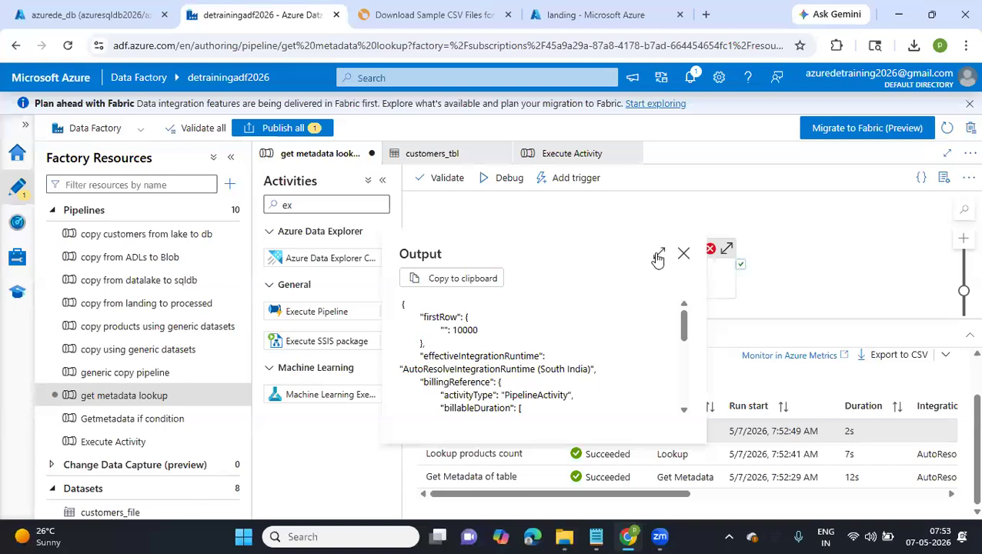
pyautogui.click(442, 281)
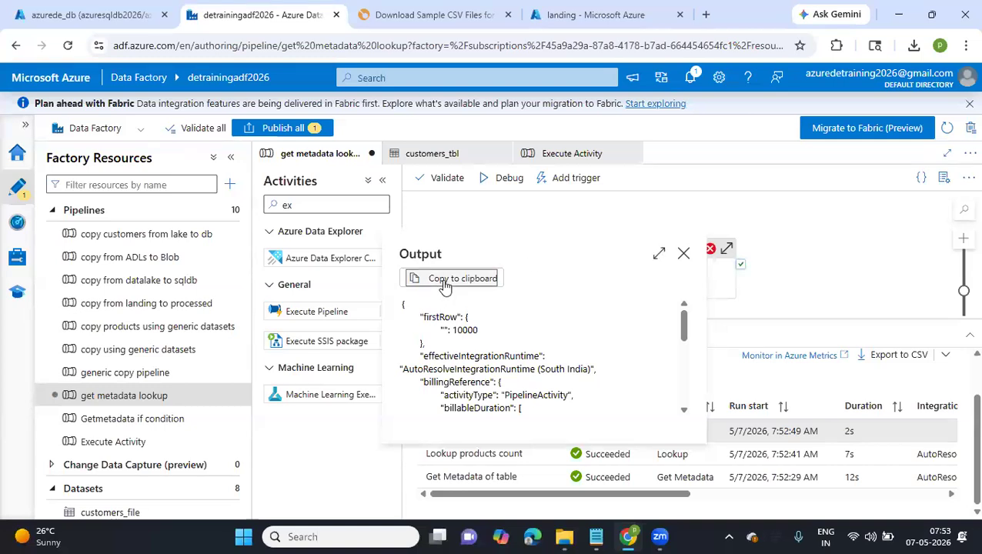
pyautogui.click(596, 536)
pyautogui.hotkey('ctrl', 'a')
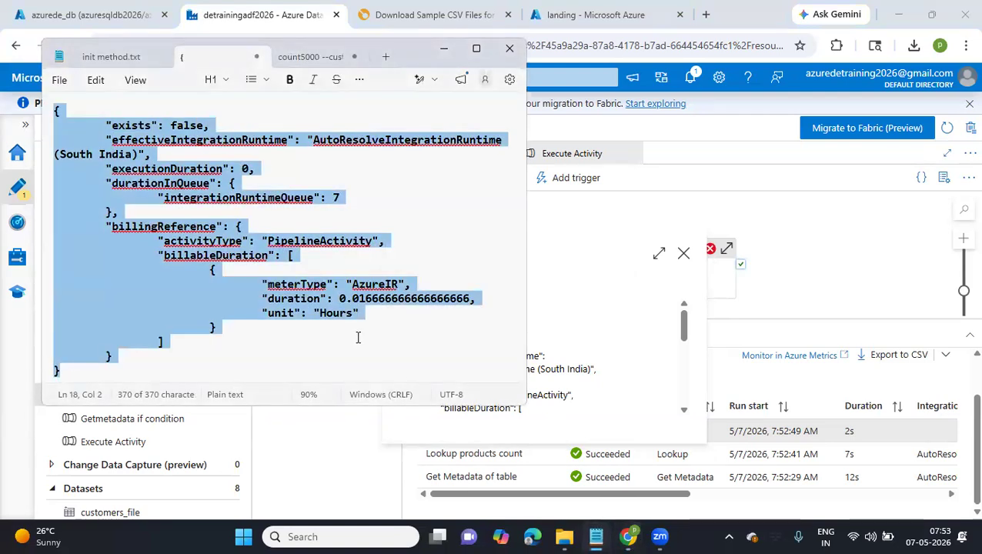
pyautogui.hotkey('ctrl', 'v')
pyautogui.scroll(3, 186, 126)
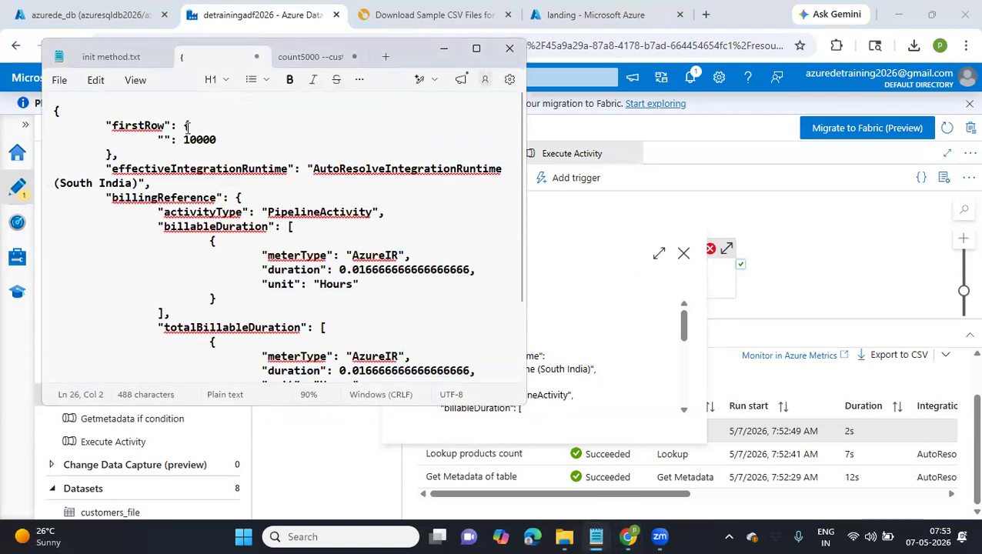
# Examine the firstRow object in the pasted output, checking its key name and value
pyautogui.doubleClick(137, 126)
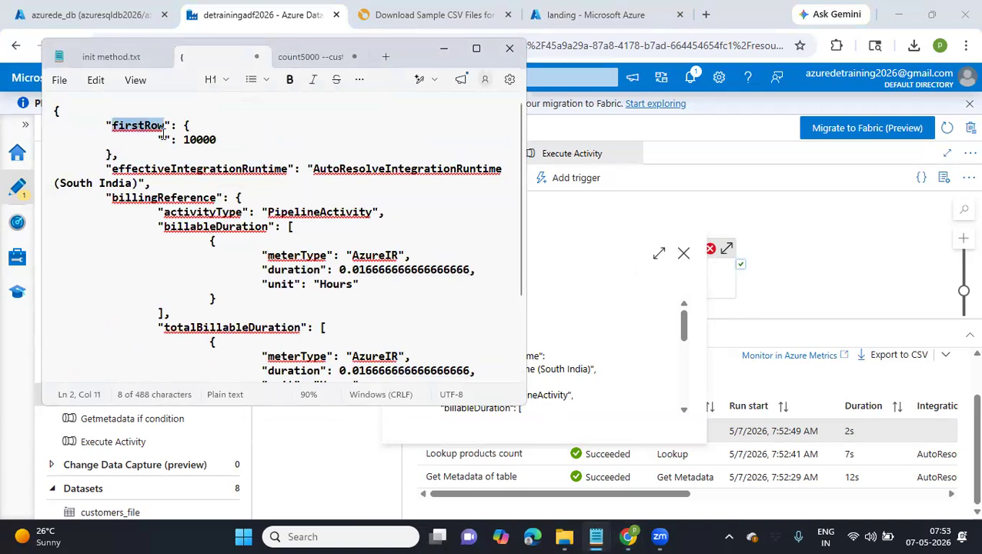
pyautogui.moveTo(158, 140); pyautogui.dragTo(172, 141)
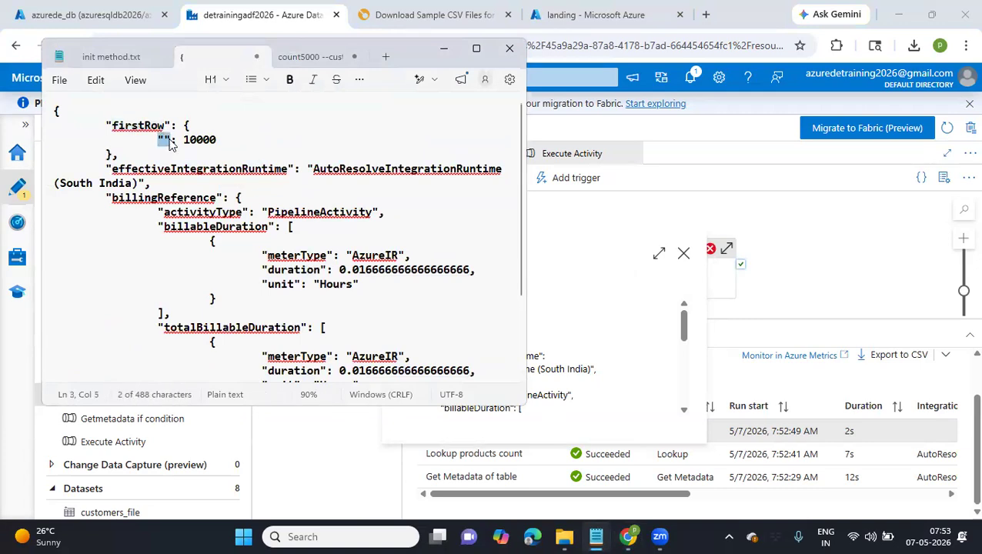
pyautogui.click(198, 140)
pyautogui.doubleClick(197, 141)
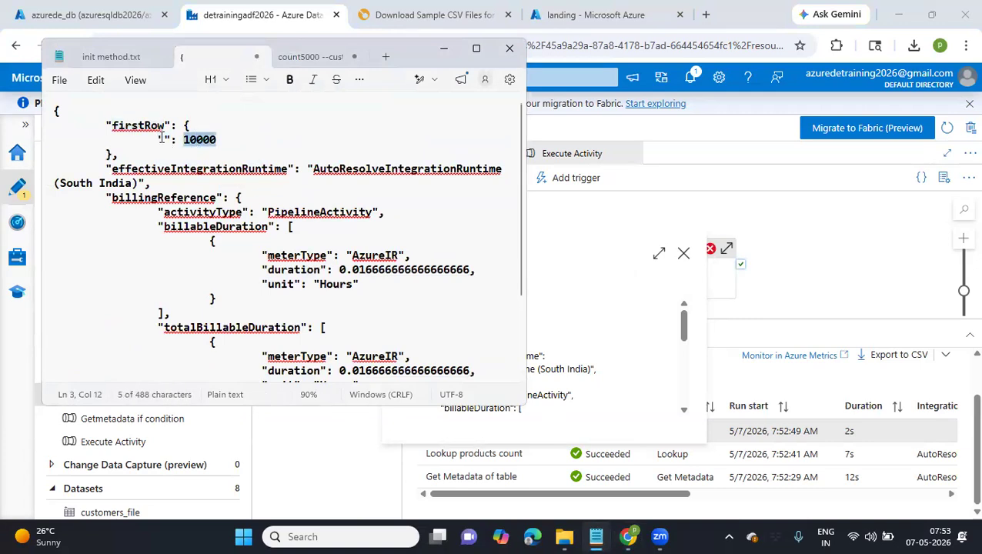
pyautogui.doubleClick(162, 140)
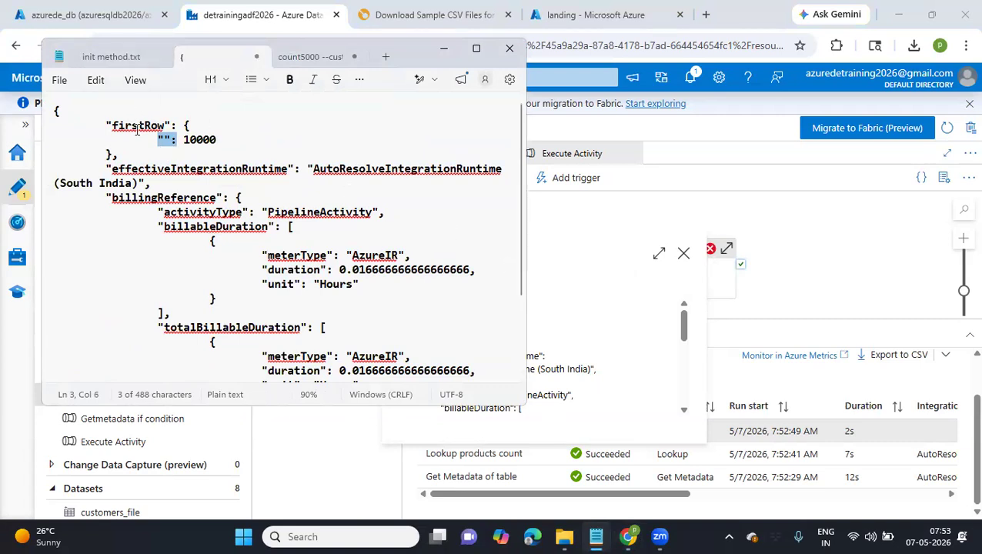
# Switch back to Data Factory and change the Lookup products count query to "select count(*) as no_of_rows from dbo.products"
pyautogui.click(772, 263)
pyautogui.click(772, 264)
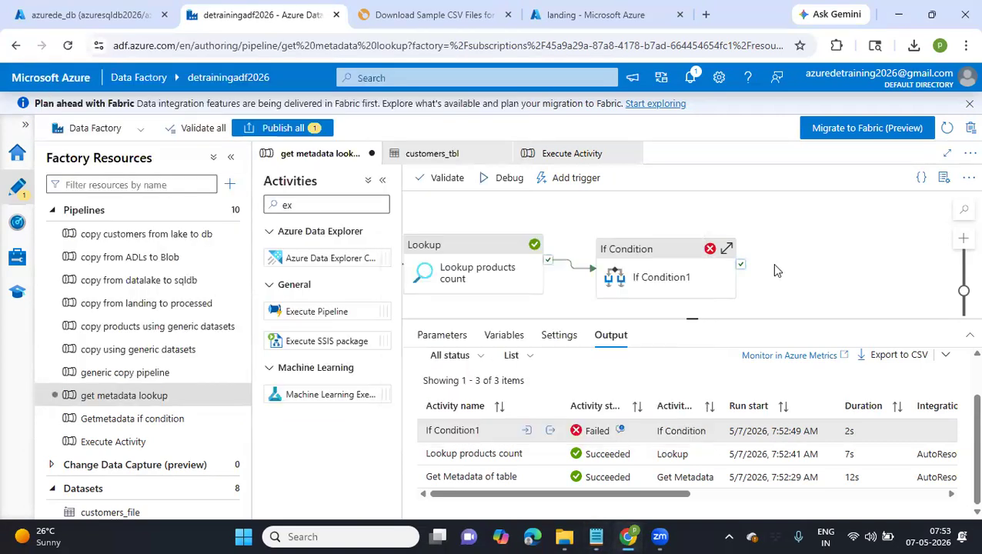
pyautogui.click(498, 281)
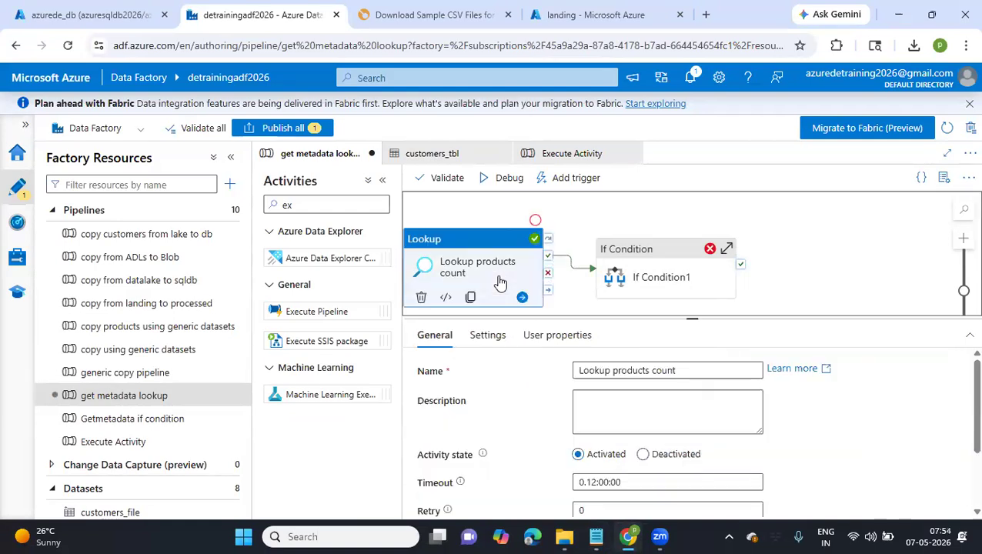
pyautogui.click(489, 336)
pyautogui.scroll(-3, 618, 449)
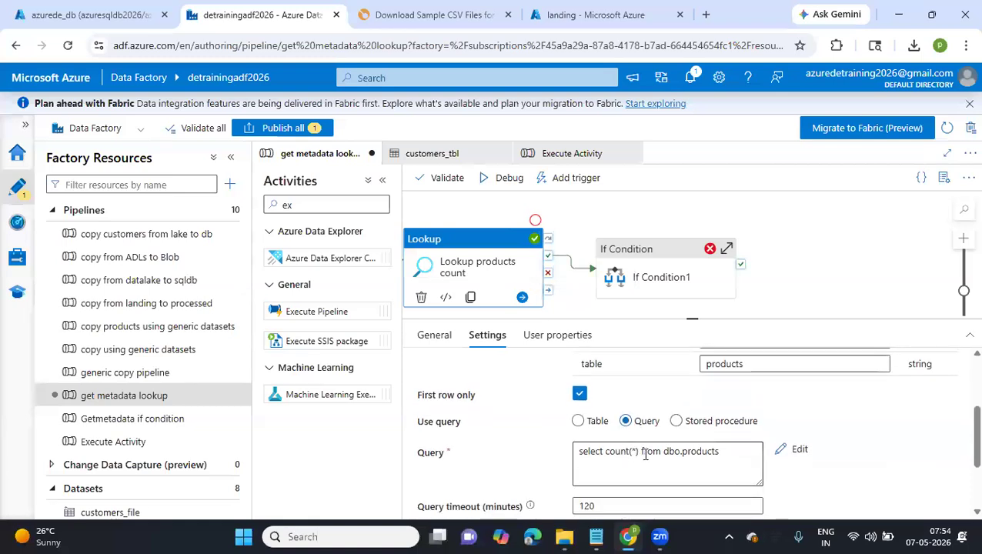
pyautogui.click(636, 452)
pyautogui.write('as no _of_rows')
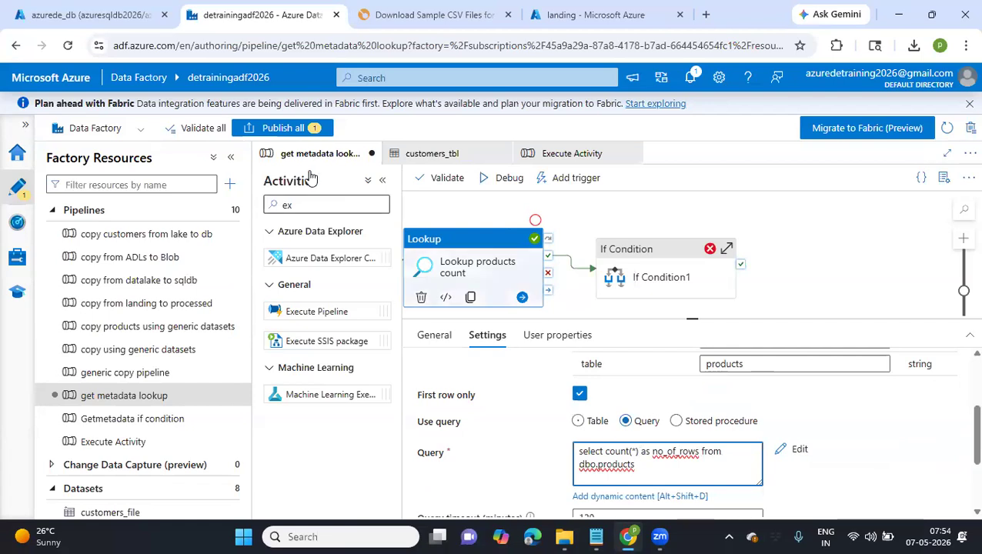
# Publish the edited get metadata lookup pipeline, start a new debug run and refresh its status
pyautogui.click(292, 137)
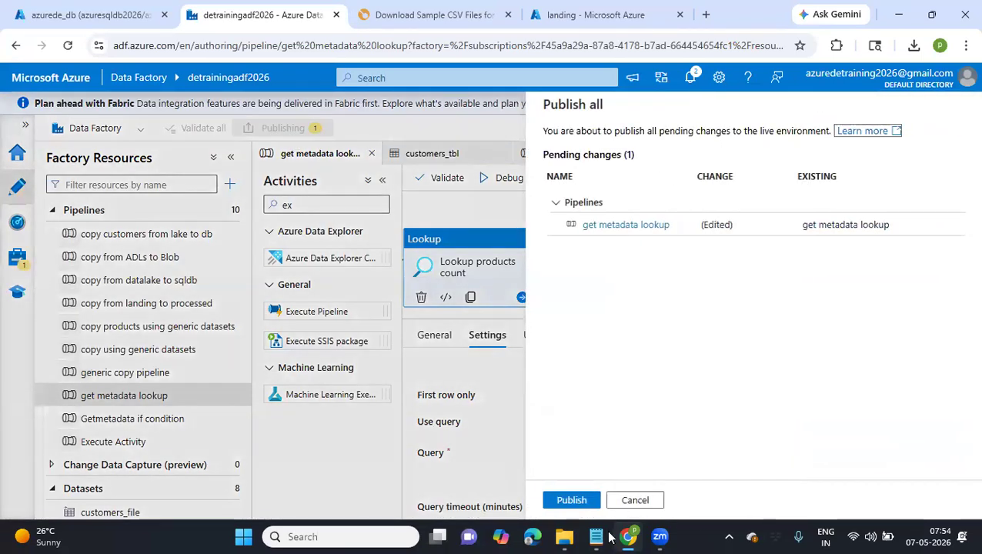
pyautogui.click(572, 501)
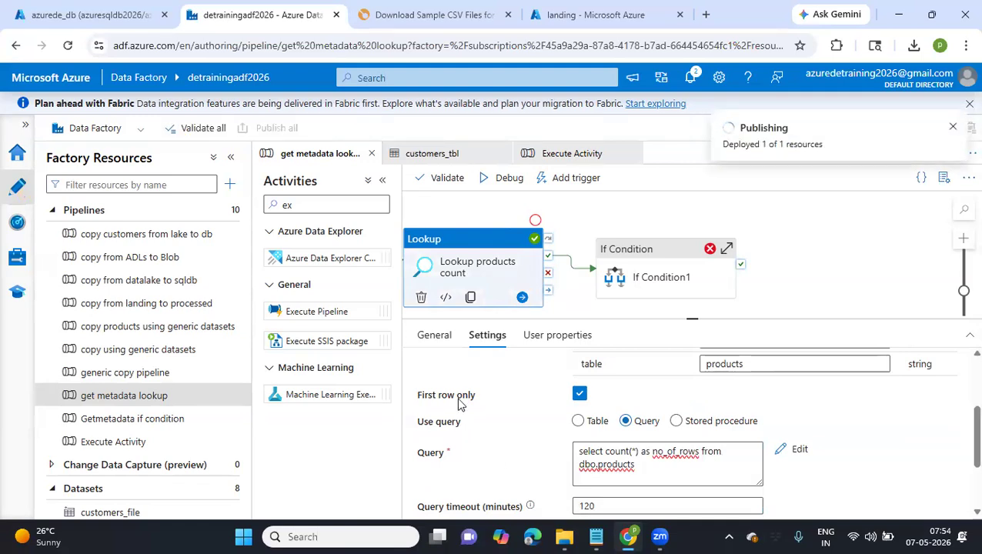
pyautogui.click(508, 186)
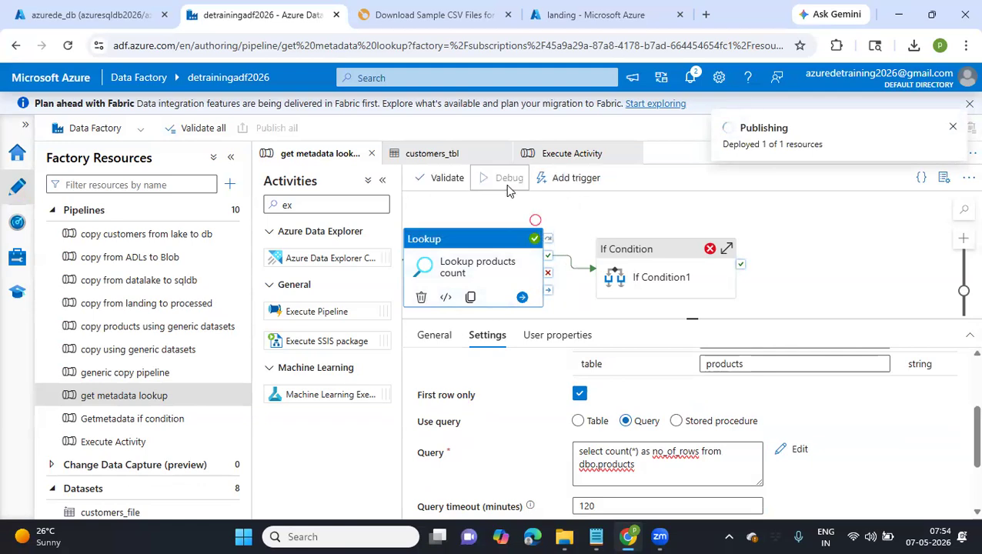
pyautogui.click(839, 279)
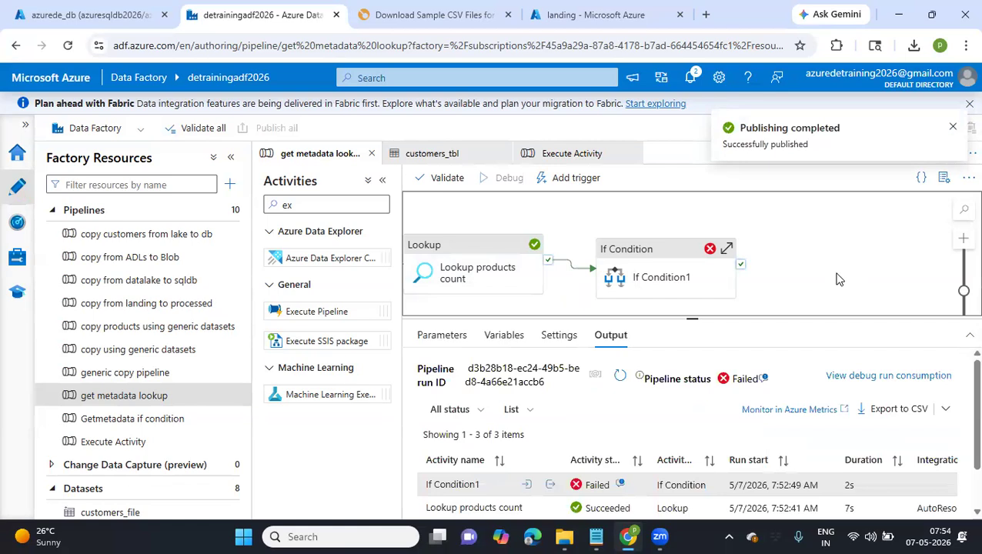
pyautogui.click(624, 377)
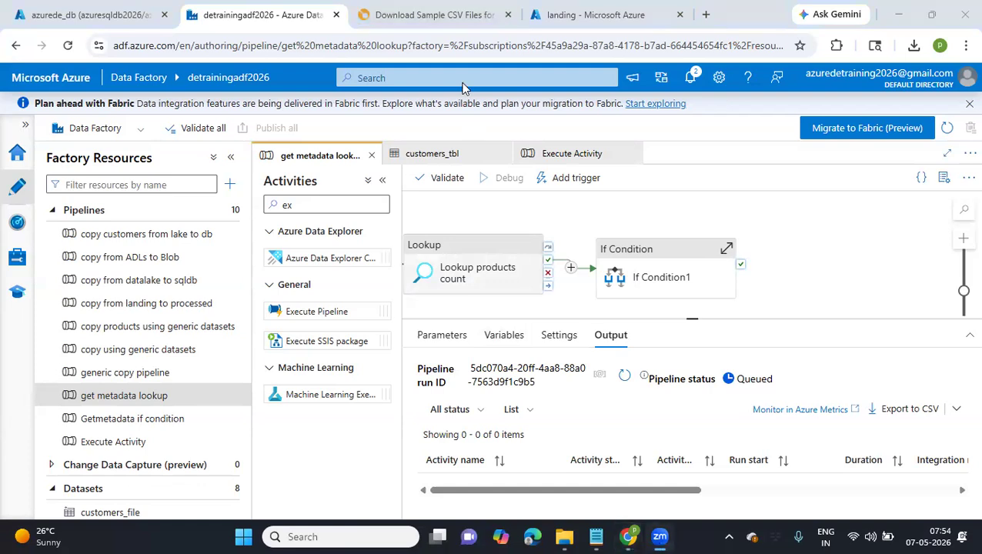
# Inspect the new run's Lookup products count output for the no_of_rows key under firstRow
pyautogui.click(820, 271)
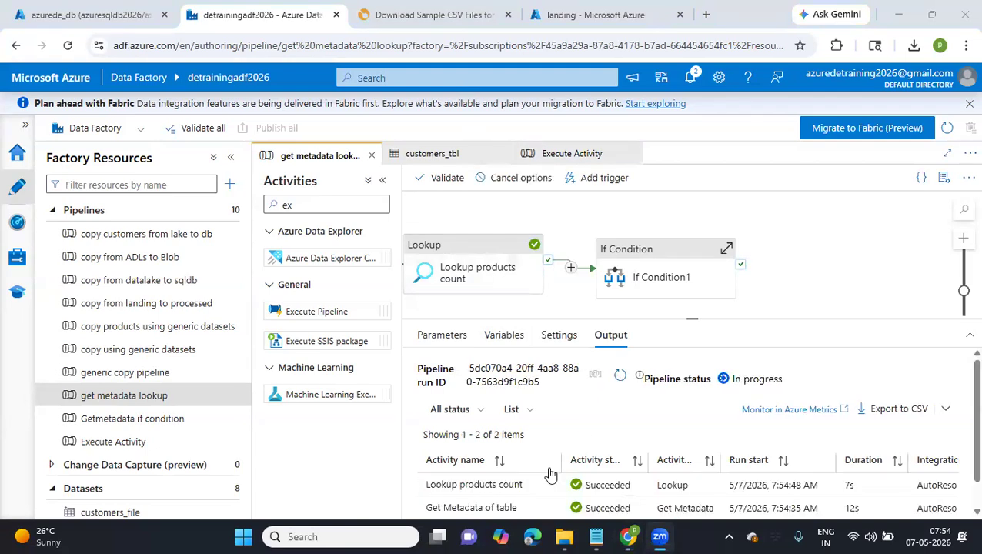
pyautogui.click(547, 485)
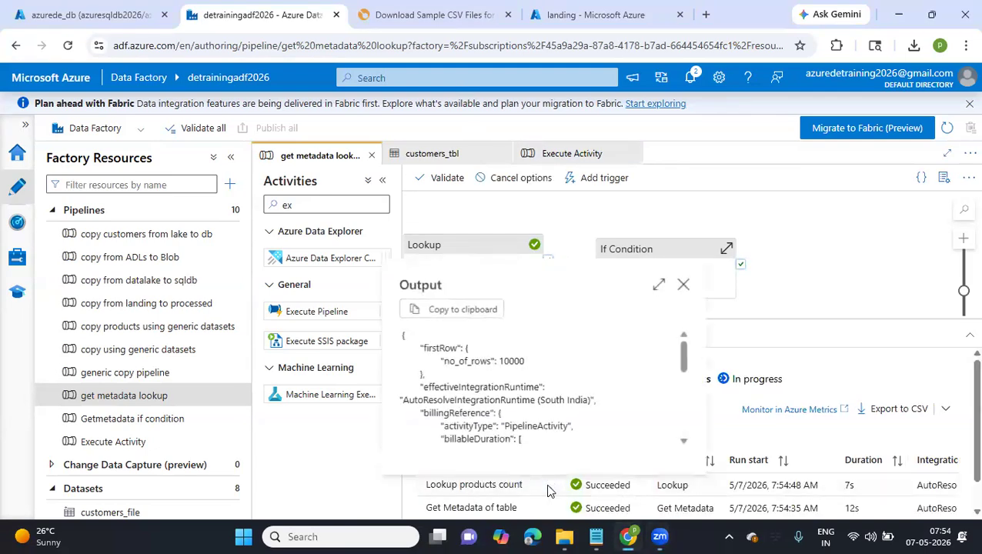
pyautogui.moveTo(442, 360); pyautogui.dragTo(464, 371)
pyautogui.click(512, 360)
pyautogui.doubleClick(465, 368)
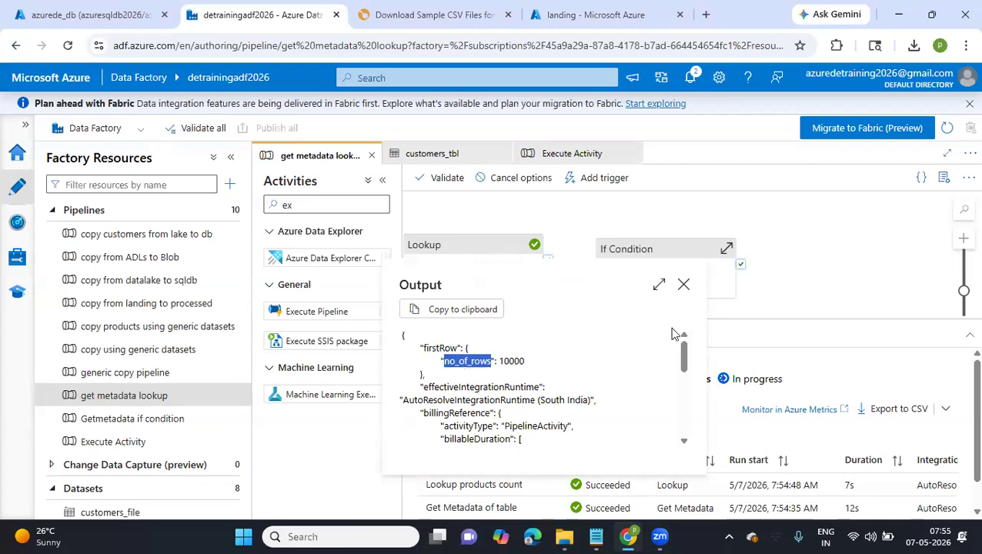
pyautogui.click(683, 285)
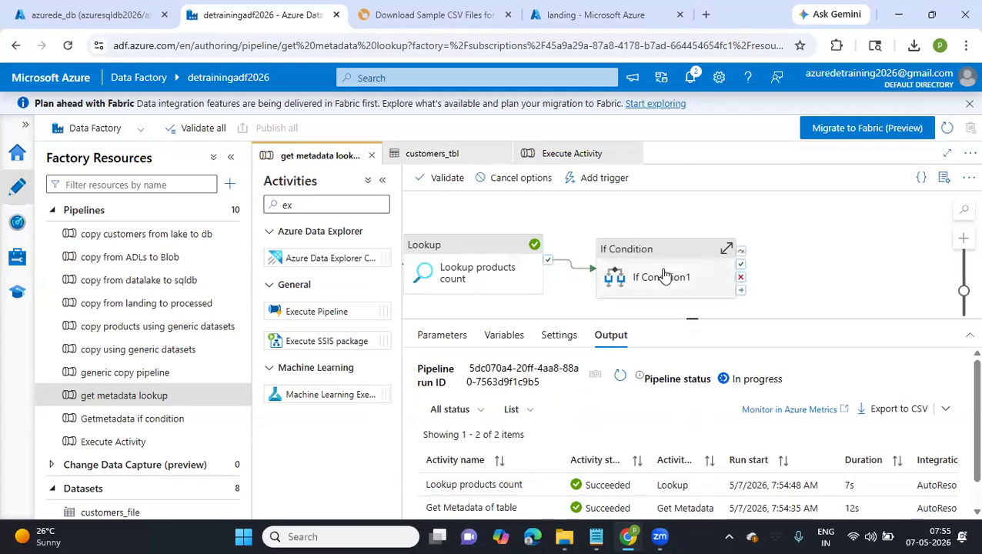
# Open If Condition1's expression in the pipeline expression builder and clear the existing expression
pyautogui.click(665, 276)
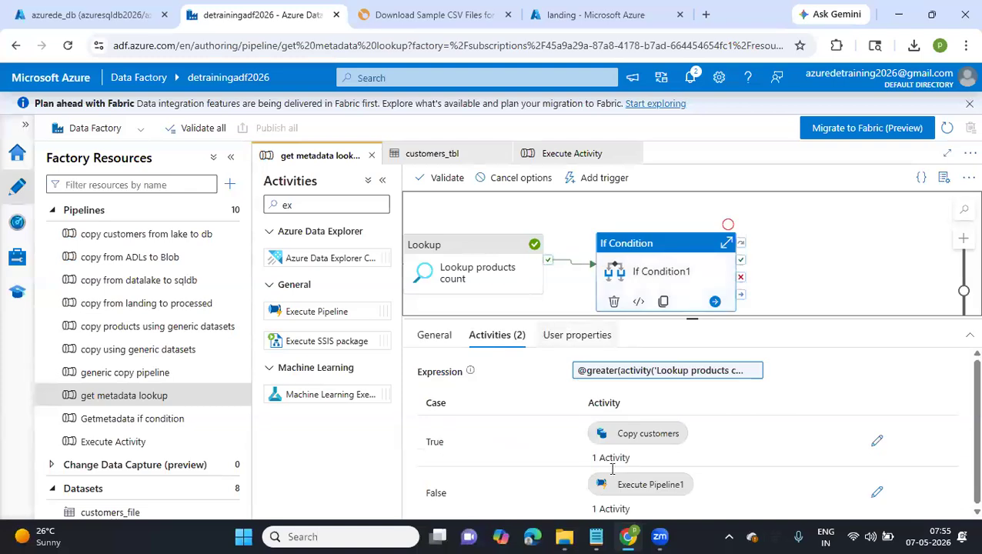
pyautogui.click(435, 337)
pyautogui.click(495, 335)
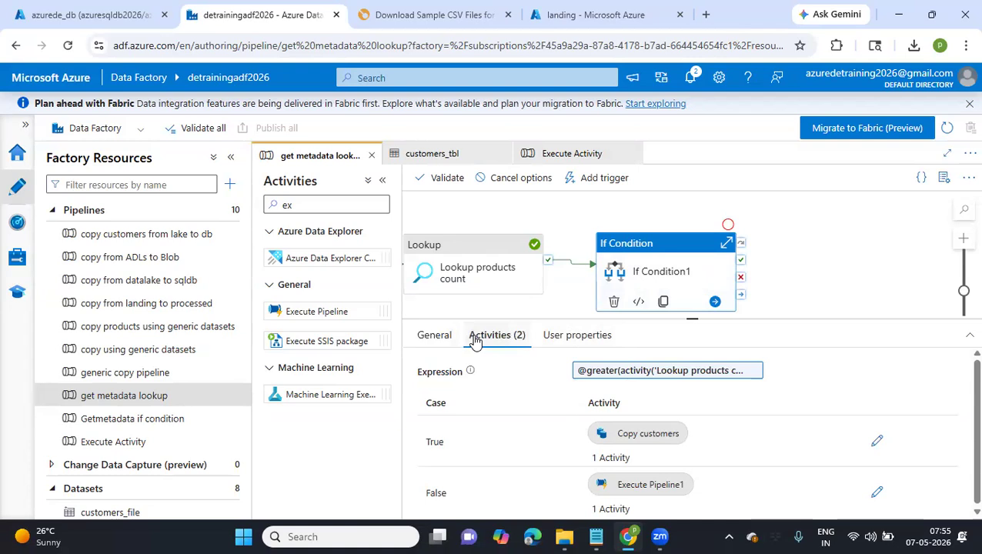
pyautogui.click(633, 374)
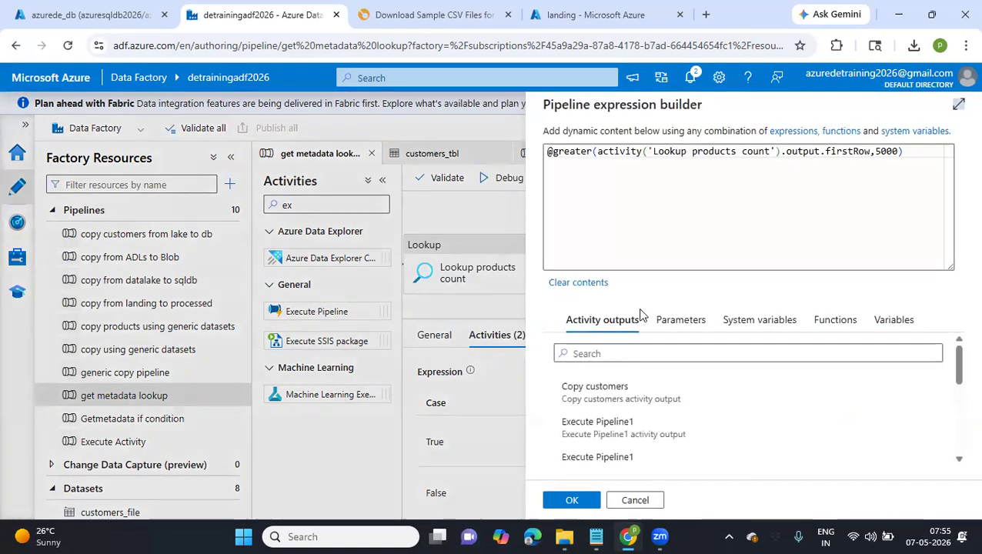
pyautogui.moveTo(909, 154); pyautogui.dragTo(537, 159)
pyautogui.press('BackSpace')
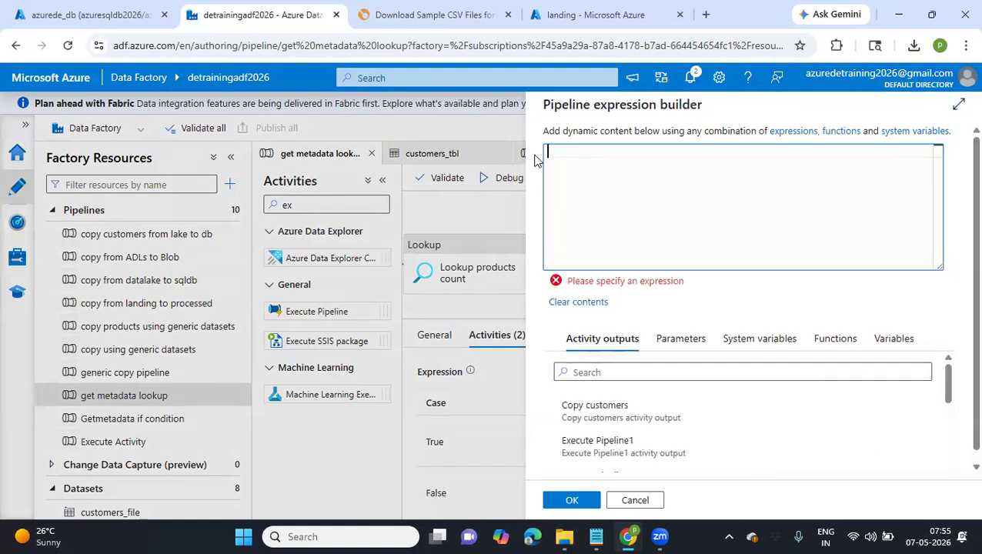
# Find the greater logical function and insert it into If Condition1's empty expression
pyautogui.click(835, 339)
pyautogui.click(689, 372)
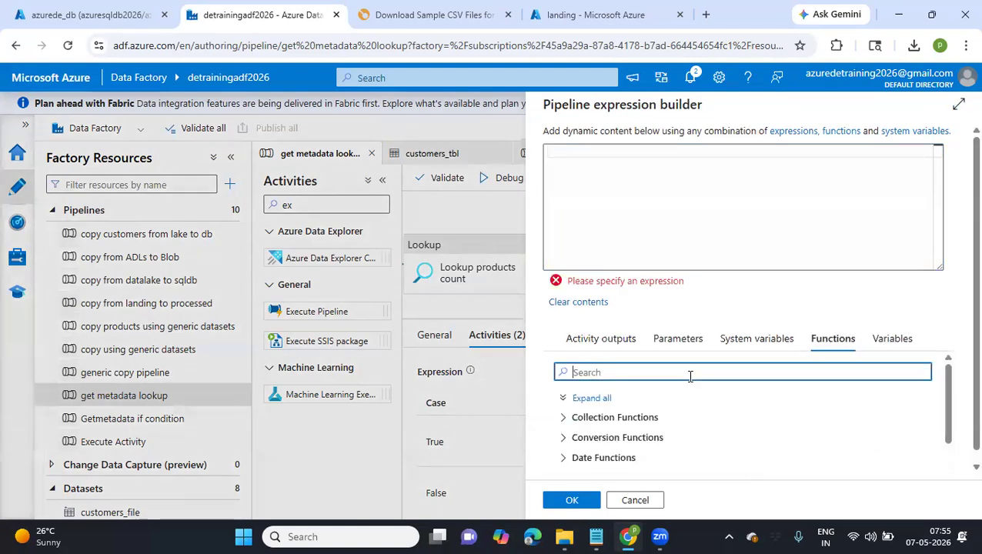
pyautogui.write('grea')
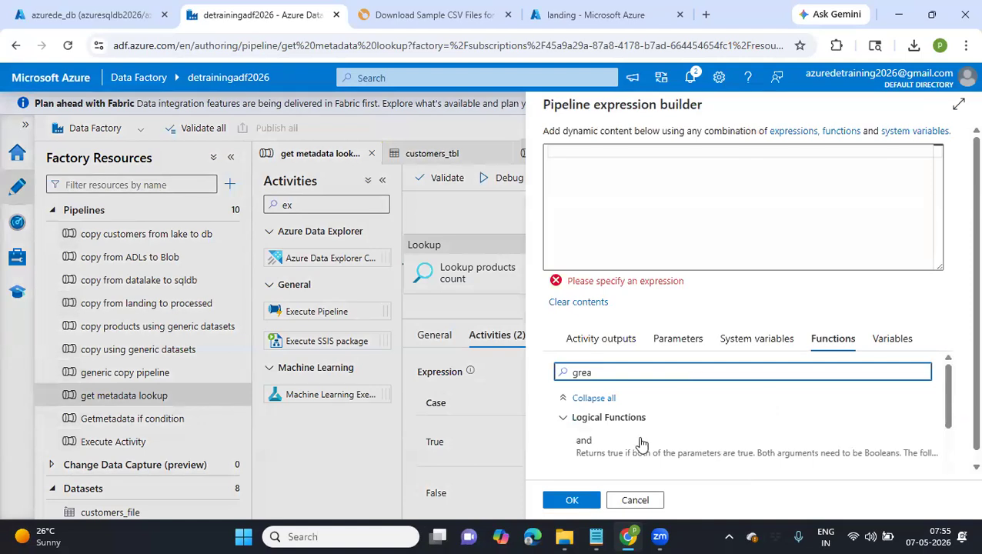
pyautogui.scroll(-2, 637, 443)
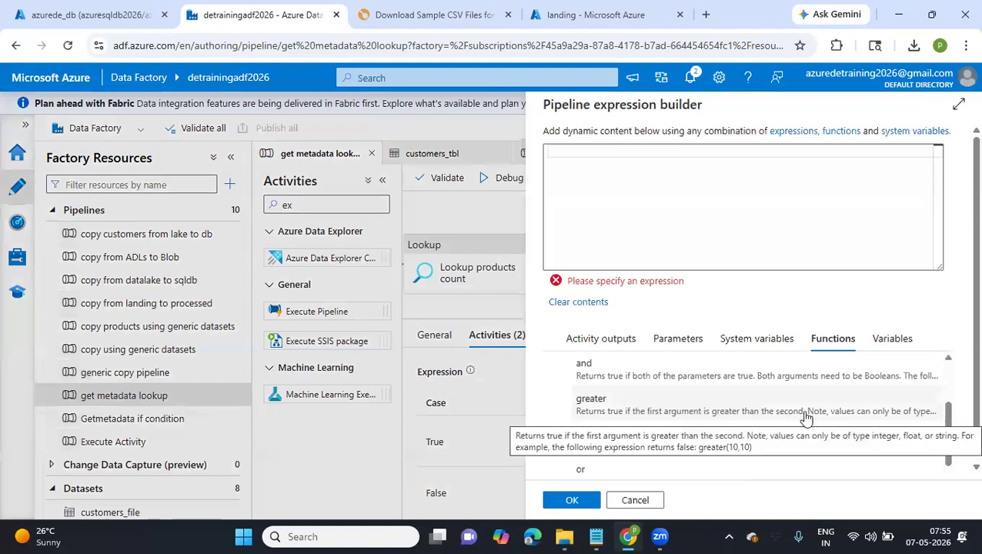
pyautogui.click(745, 412)
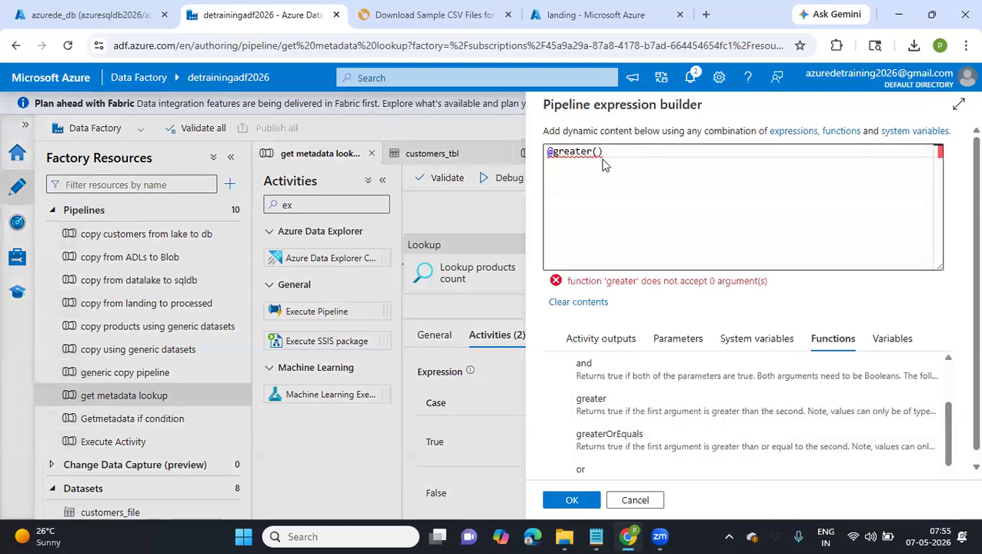
# Insert the Lookup products count first row output as the greater function's first argument
pyautogui.click(602, 342)
pyautogui.scroll(-4, 652, 437)
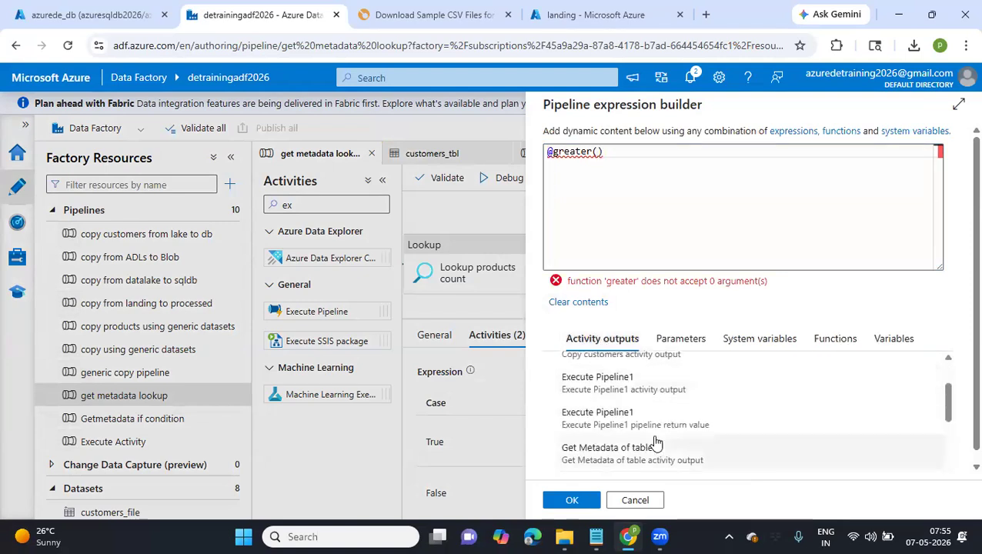
pyautogui.scroll(-3, 656, 442)
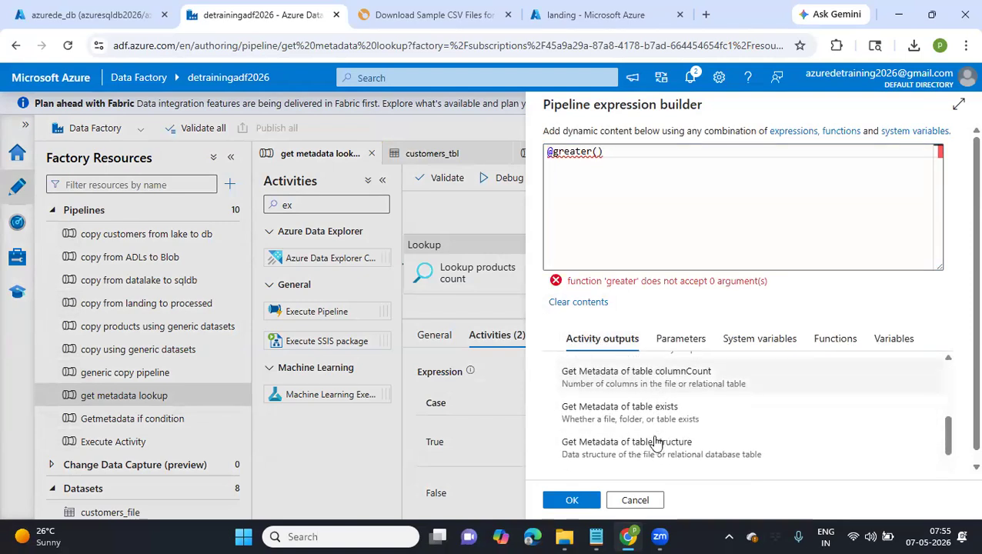
pyautogui.scroll(-1, 655, 443)
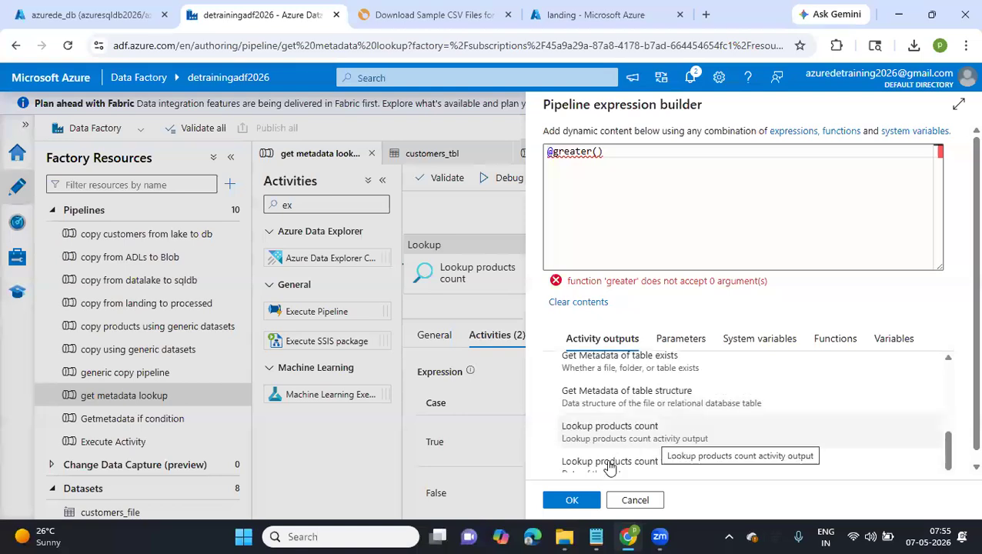
pyautogui.click(605, 466)
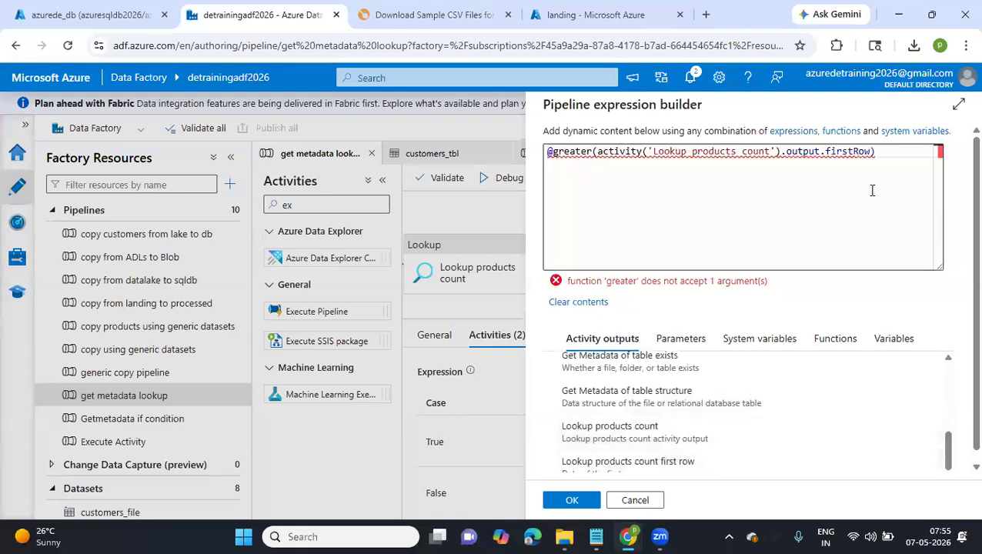
# Switch to Notepad and review the saved lookup output and the note with the row count condition
pyautogui.click(596, 536)
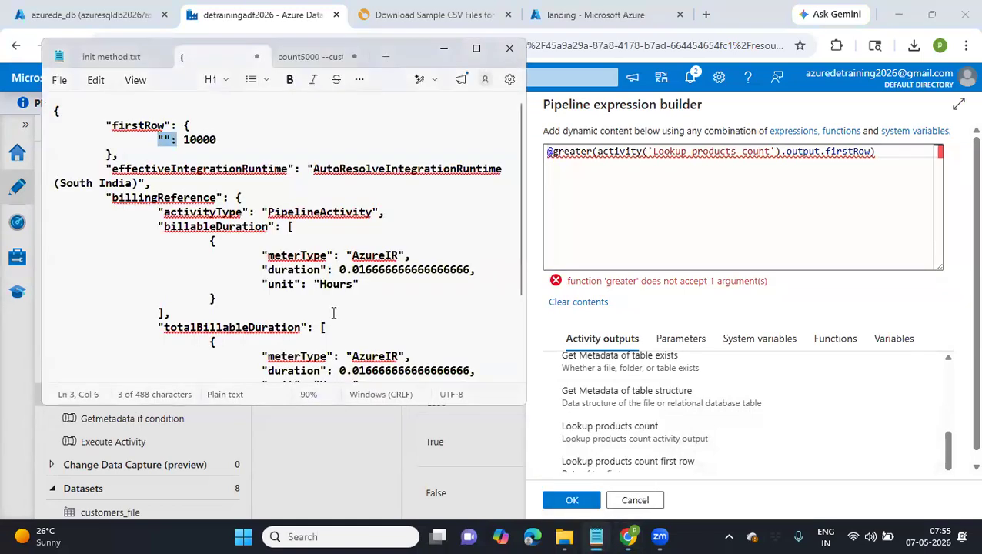
pyautogui.scroll(-3, 295, 283)
pyautogui.scroll(3, 295, 283)
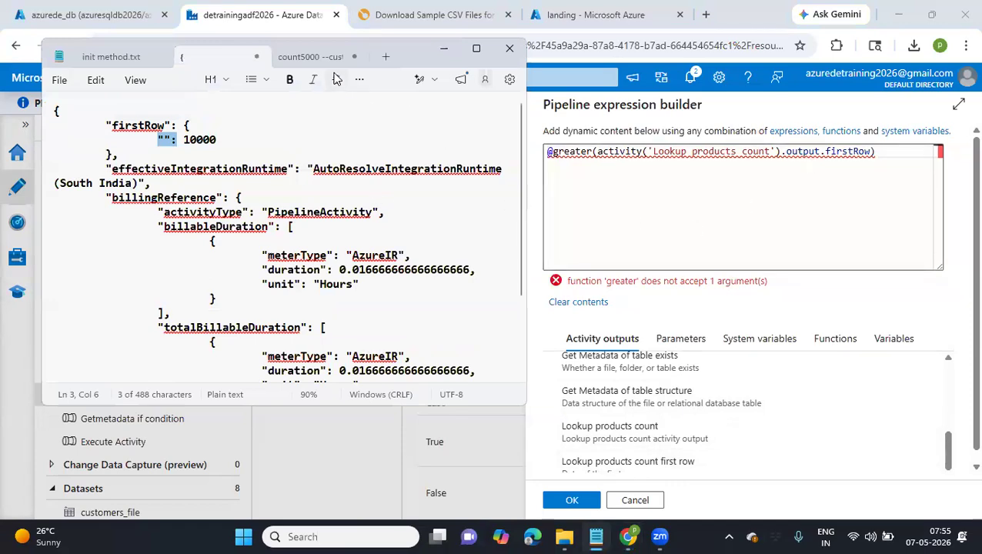
pyautogui.click(308, 56)
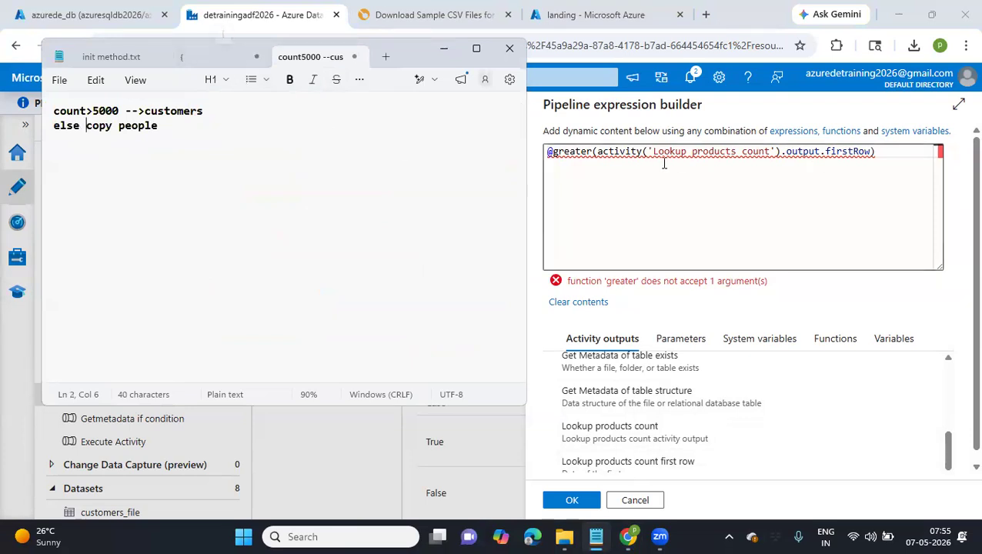
# Back in the expression builder, append .no_of_rows to firstRow, add 5000 as the second argument and apply the expression
pyautogui.click(872, 151)
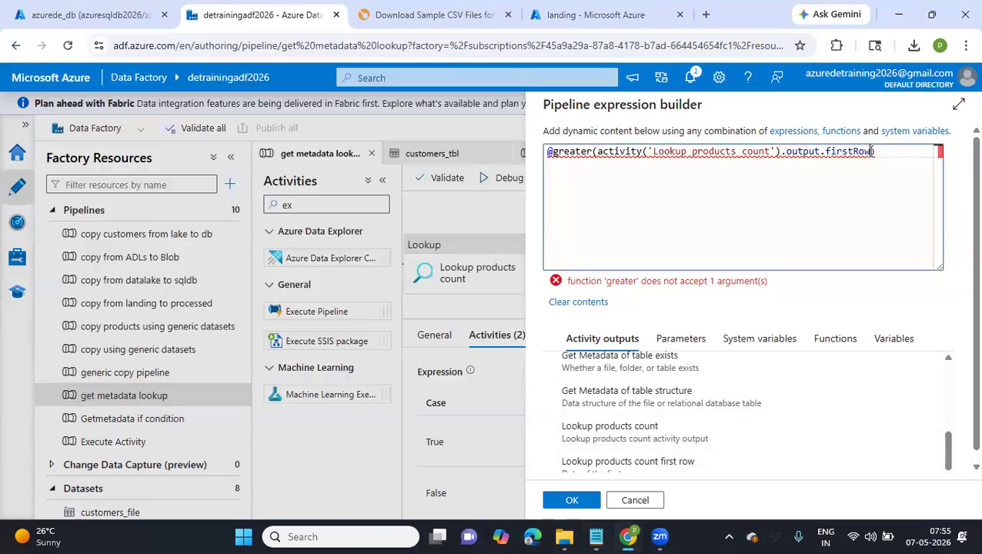
pyautogui.write('.')
pyautogui.write('no of ')
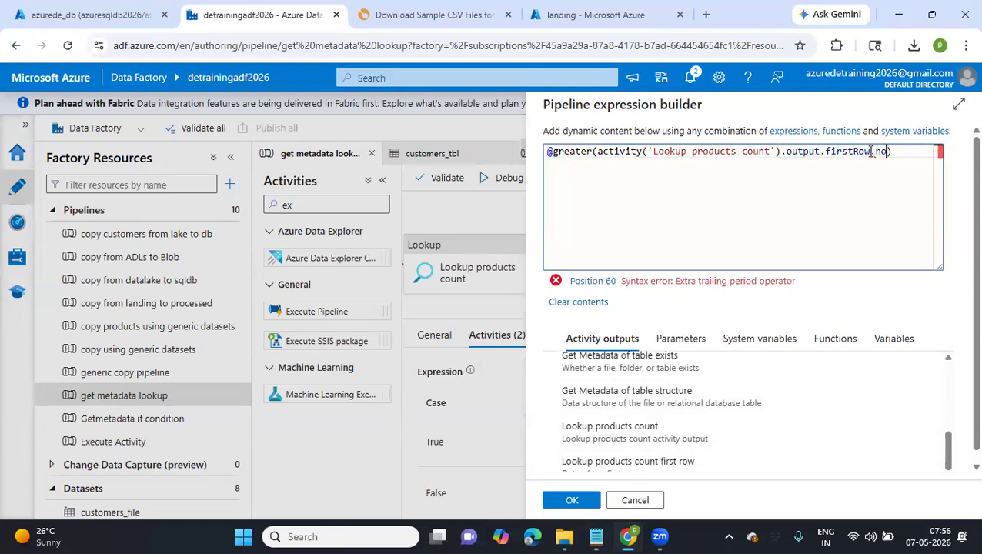
pyautogui.write('rows')
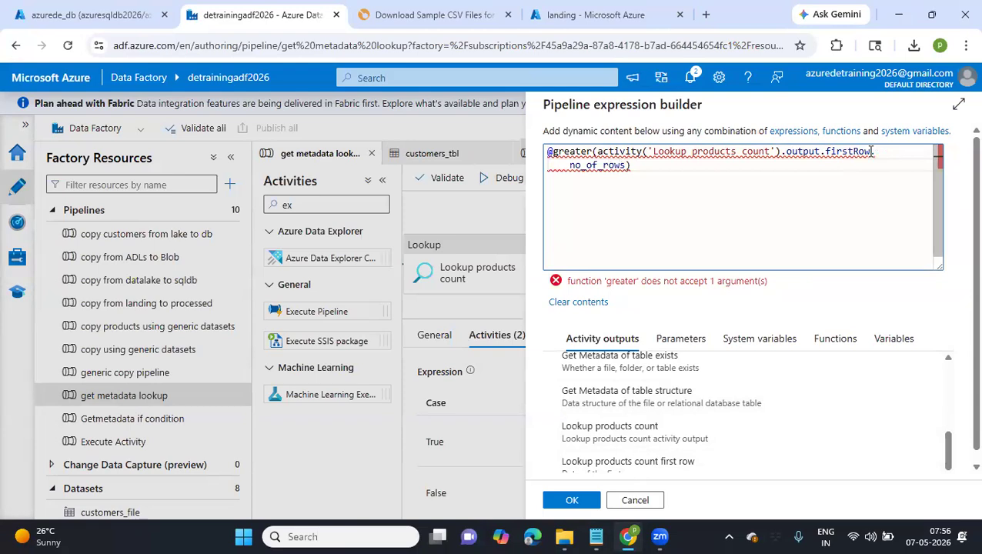
pyautogui.write(',5000')
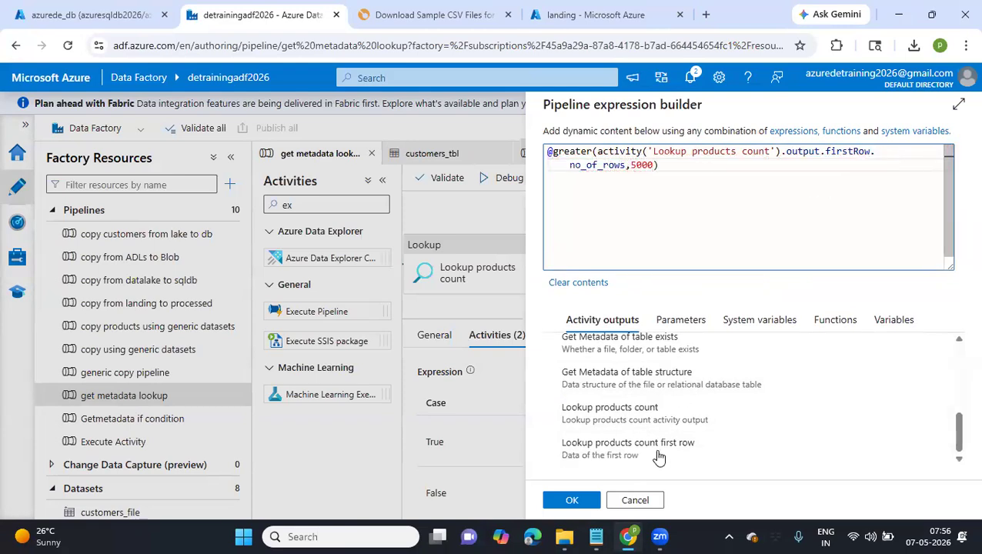
pyautogui.click(573, 498)
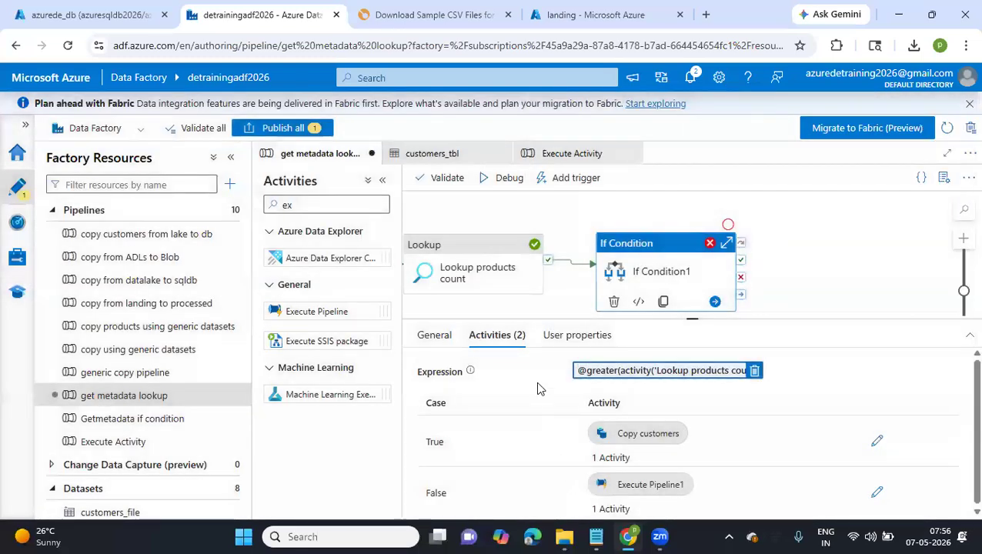
# Review the error details of the failed If Condition1 activity in the previous debug run
pyautogui.click(540, 315)
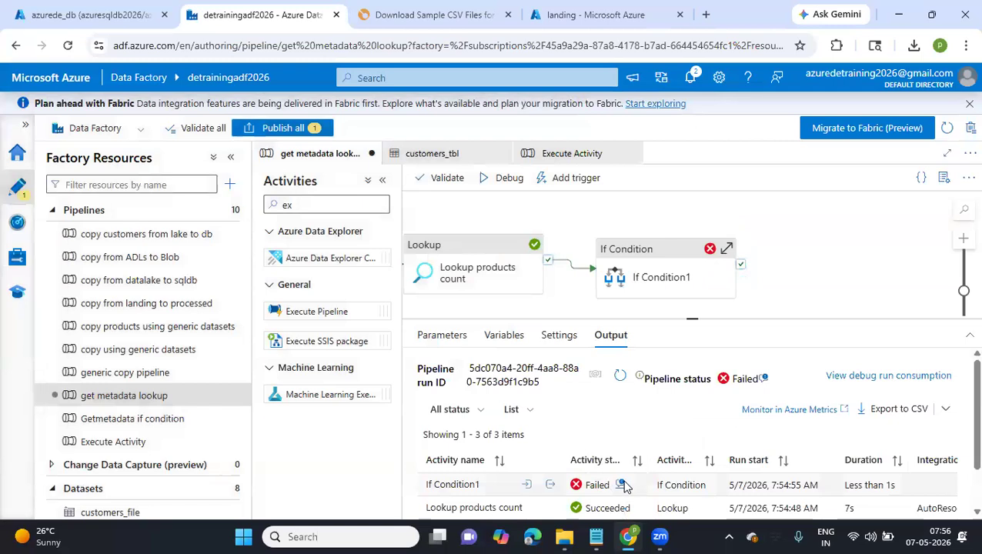
pyautogui.click(623, 485)
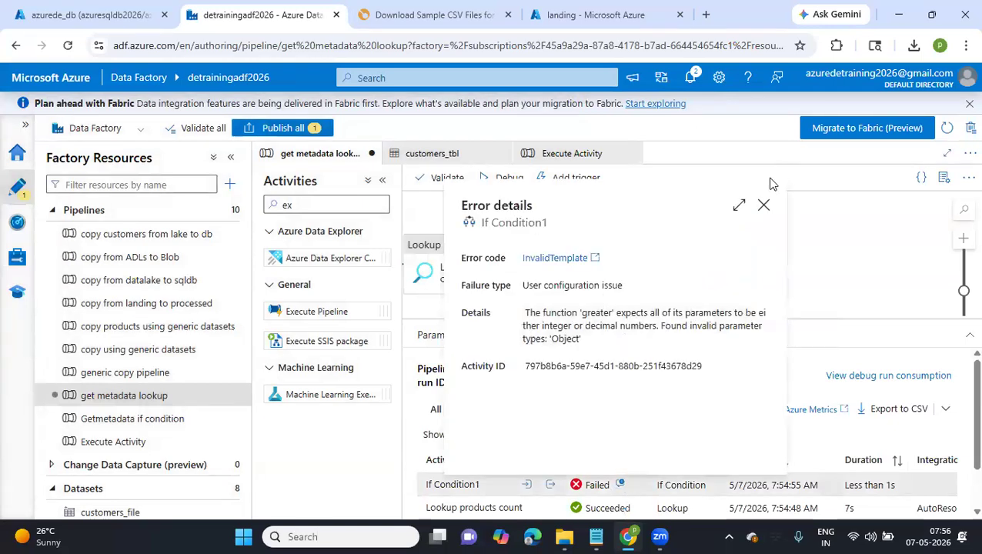
pyautogui.click(763, 205)
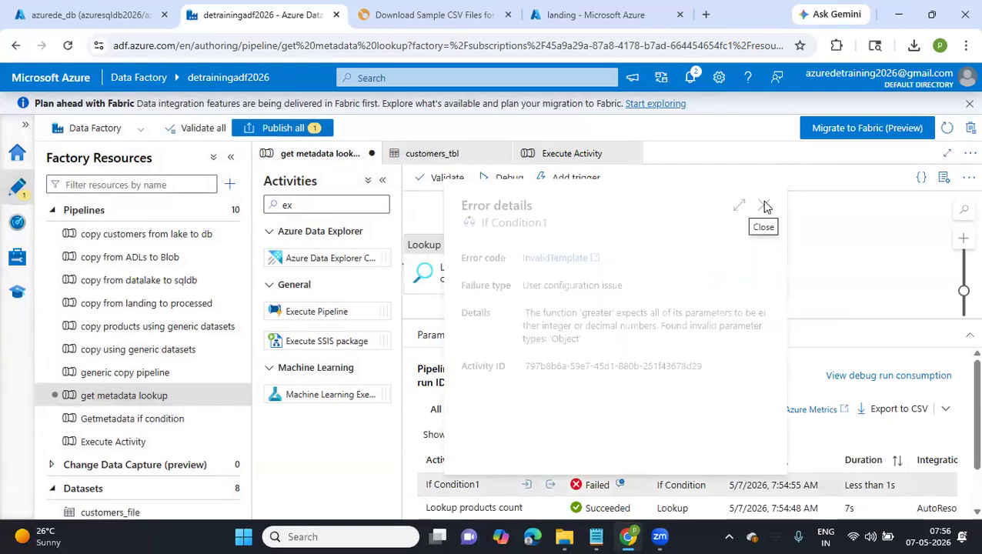
# Publish the updated get metadata lookup pipeline and start a debug run
pyautogui.click(270, 127)
pyautogui.click(572, 501)
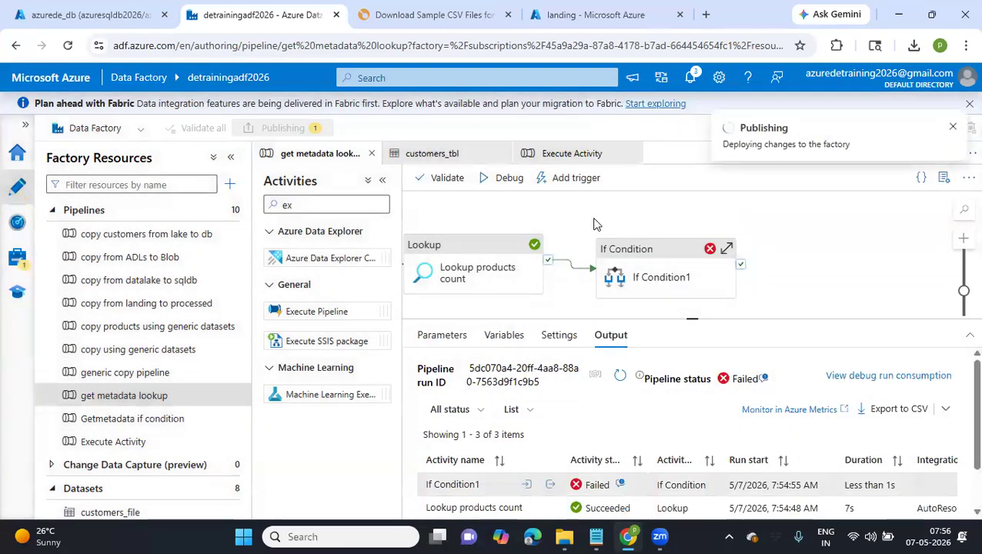
pyautogui.click(498, 178)
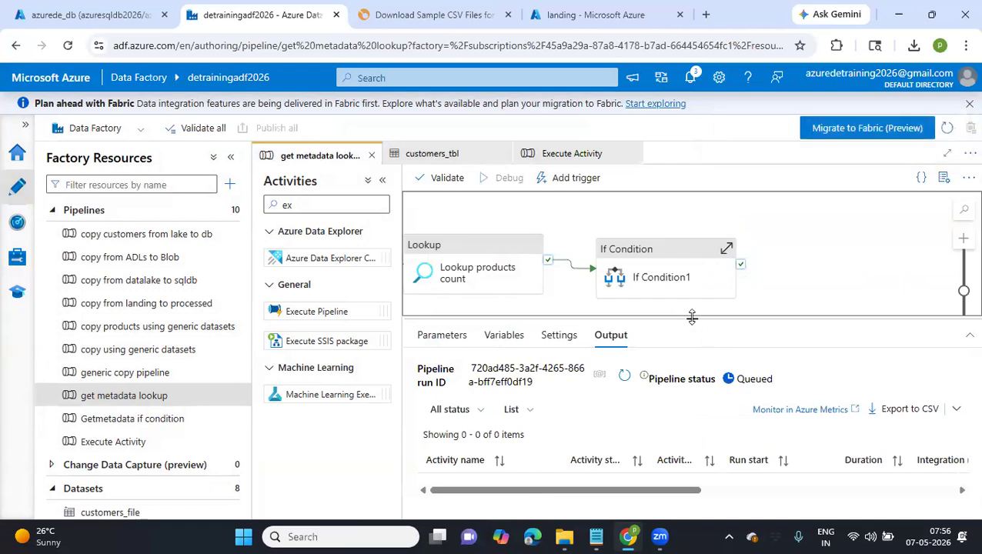
# Enlarge the details area below the canvas, show the pipeline's run output and refresh the debug run status until it finishes
pyautogui.moveTo(692, 319); pyautogui.dragTo(691, 282)
pyautogui.moveTo(663, 245); pyautogui.dragTo(725, 249)
pyautogui.scroll(-1, 695, 244)
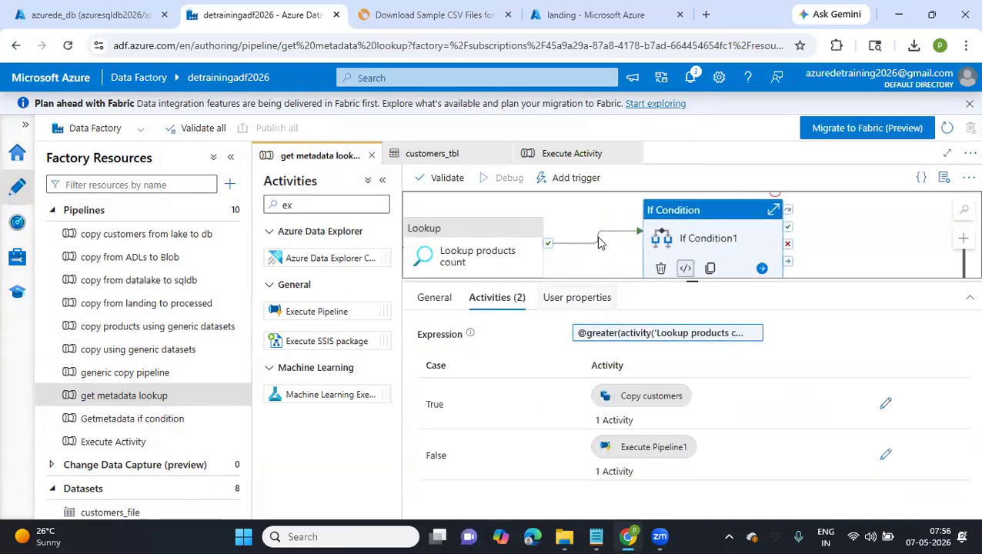
pyautogui.click(609, 264)
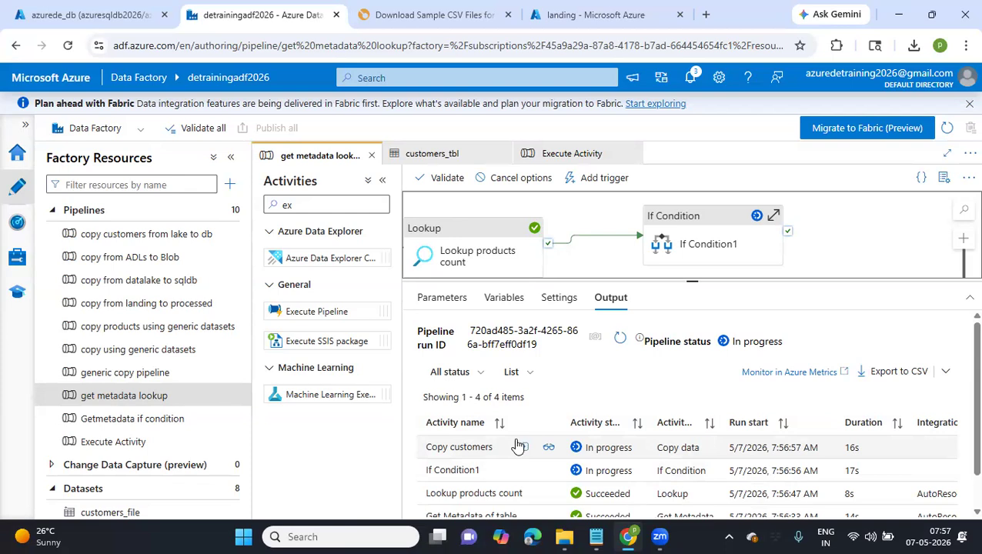
pyautogui.click(621, 341)
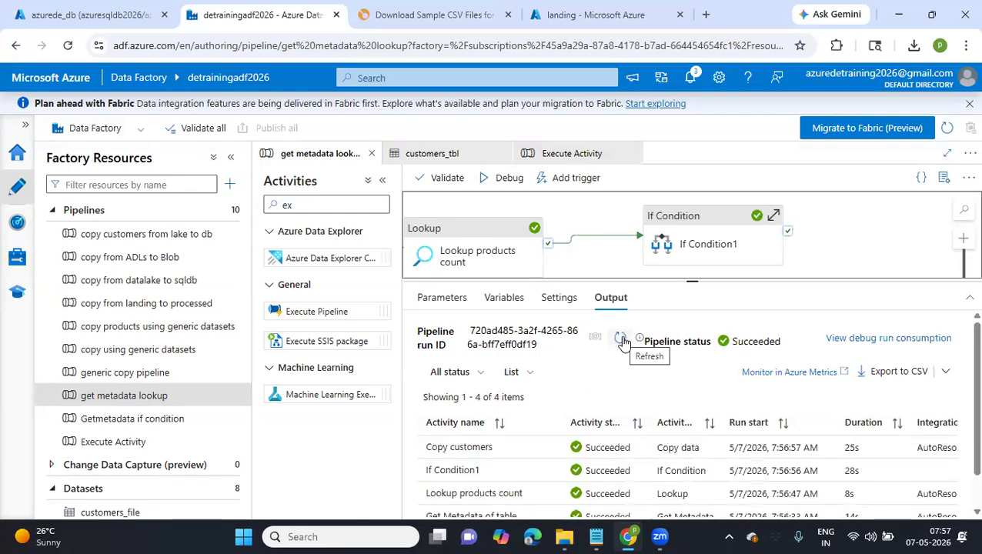
pyautogui.click(621, 340)
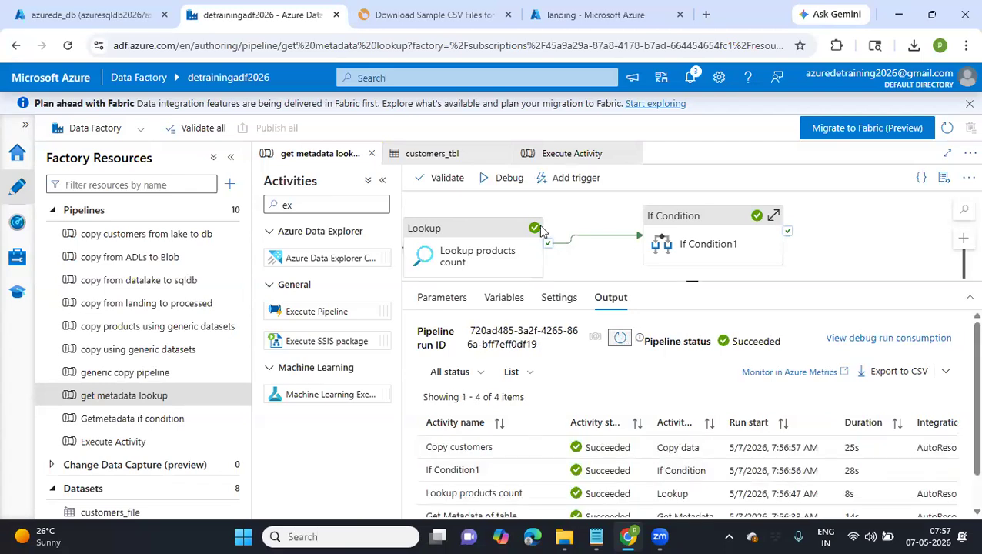
# Switch to the azurede_db query editor and try to select all rows from customers
pyautogui.click(597, 15)
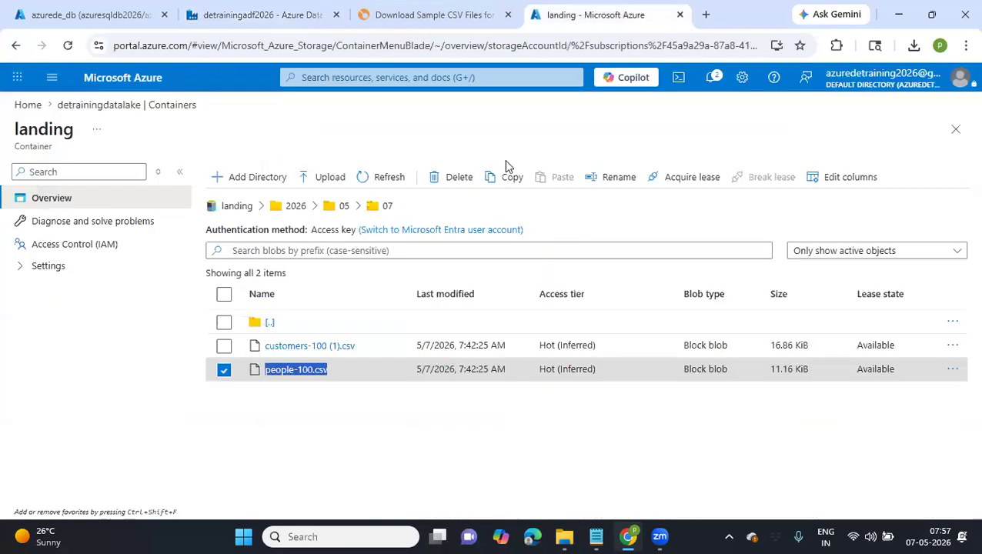
pyautogui.click(257, 14)
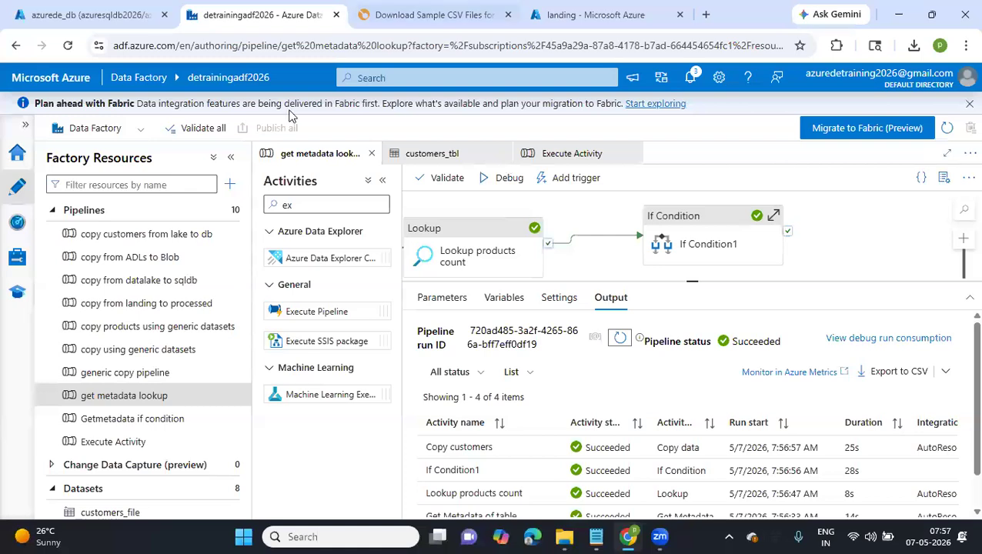
pyautogui.click(92, 14)
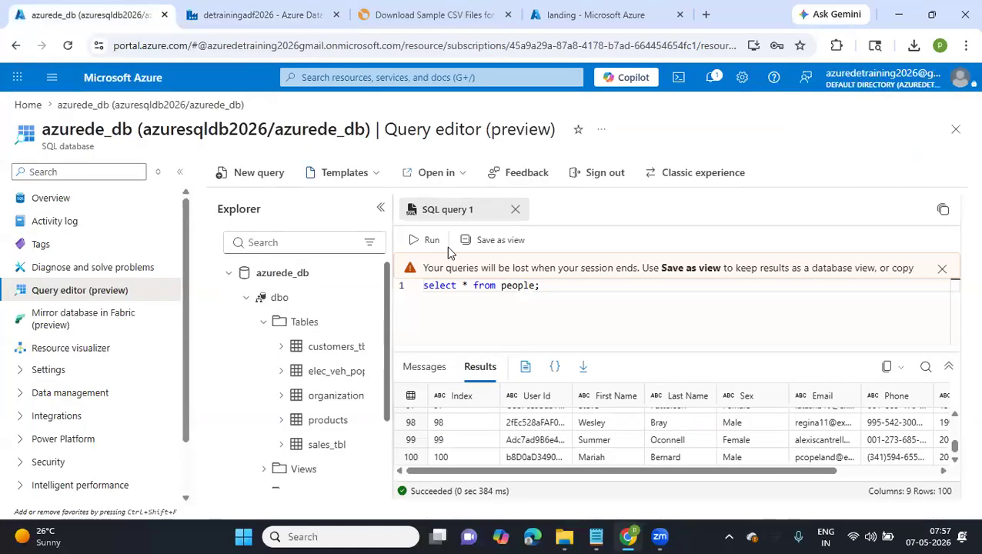
pyautogui.doubleClick(518, 285)
pyautogui.write('customers')
pyautogui.press('End')
pyautogui.press('Return')
pyautogui.click(493, 285)
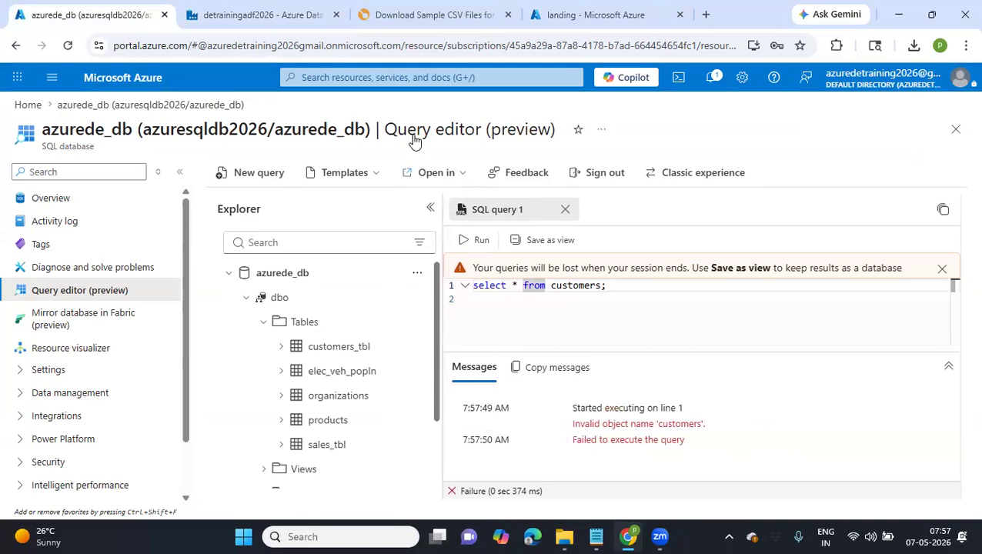
# In the data factory, open the Copy customers sink under If Condition1's True activities and copy its table name
pyautogui.click(285, 9)
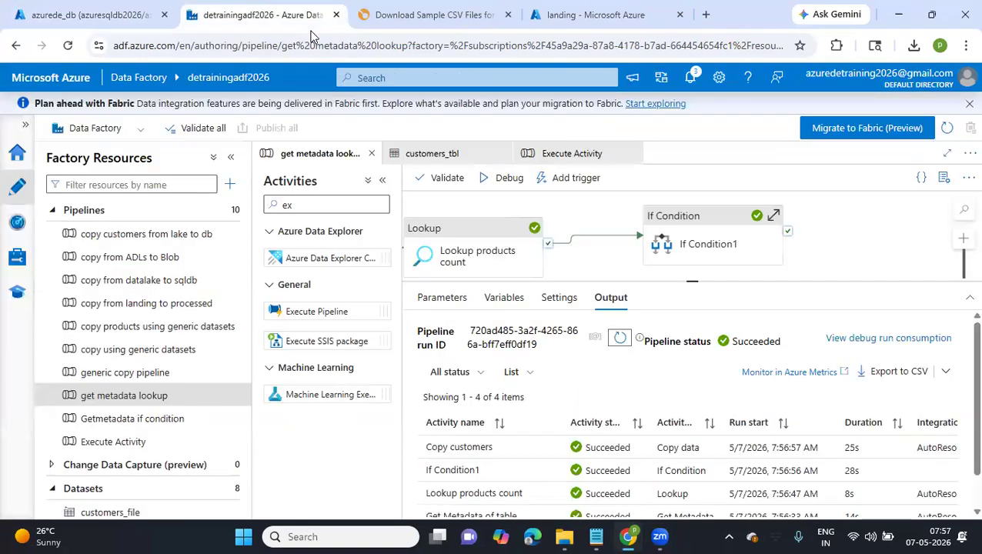
pyautogui.click(718, 256)
pyautogui.click(885, 403)
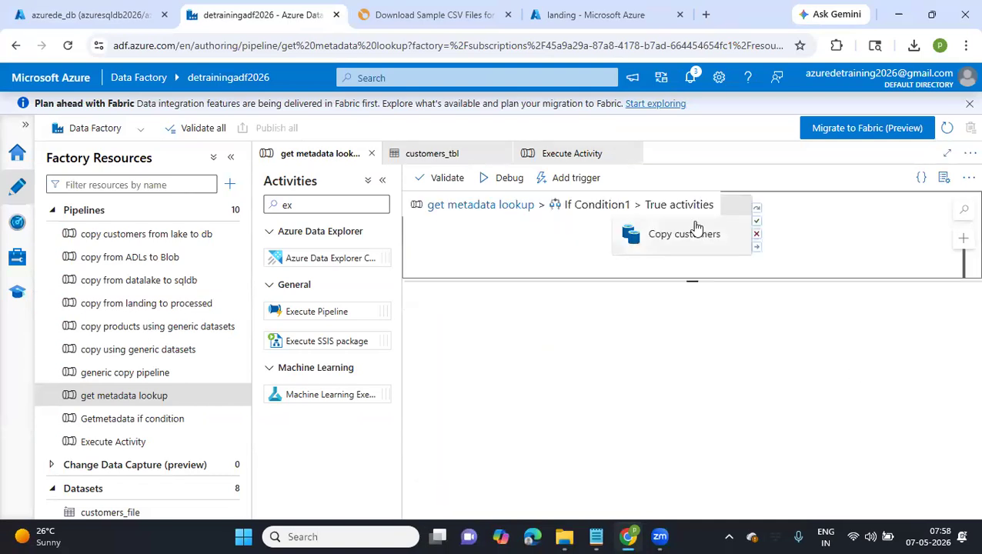
pyautogui.click(696, 227)
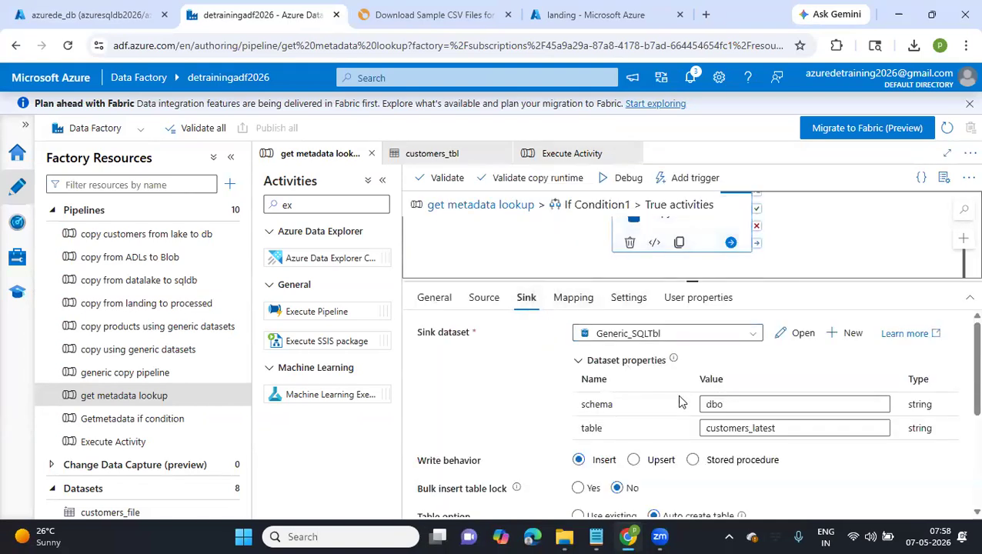
pyautogui.moveTo(778, 431); pyautogui.dragTo(705, 429)
pyautogui.hotkey('ctrl', 'c')
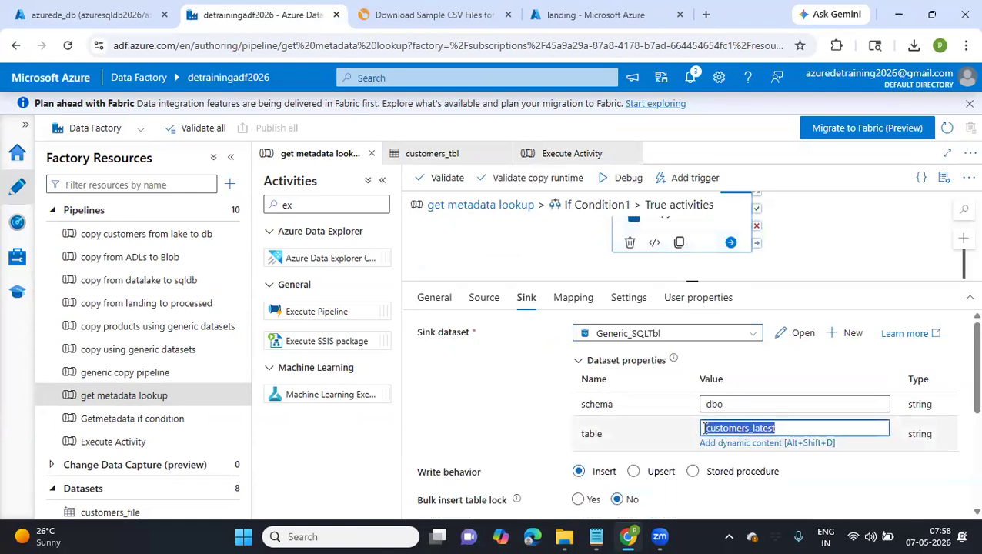
# Return to the azurede_db query editor, change the queried table to customers_latest and run the query
pyautogui.click(108, 15)
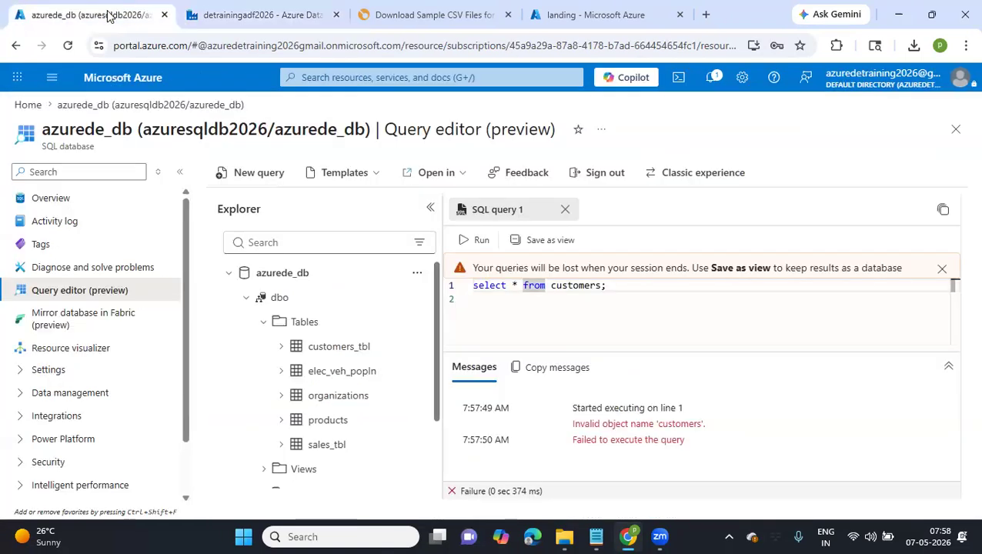
pyautogui.doubleClick(577, 286)
pyautogui.hotkey('ctrl', 'v')
pyautogui.press('Return')
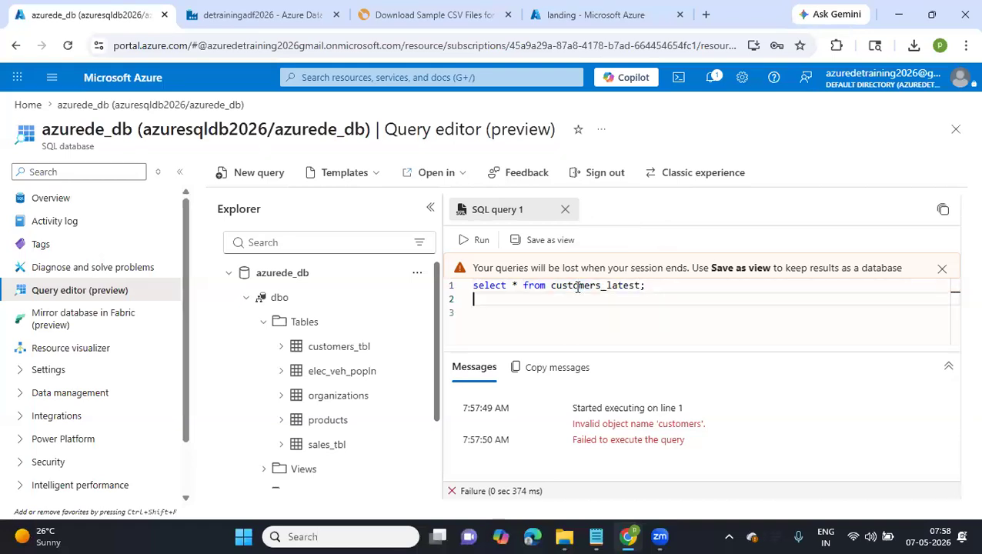
pyautogui.click(464, 243)
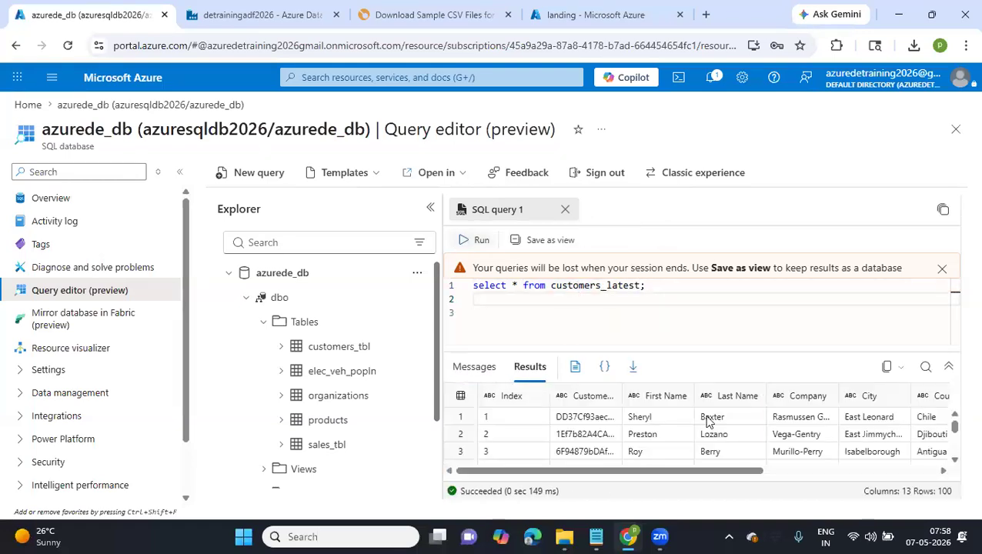
# Examine the load_ts column in the customers_latest query results
pyautogui.hscroll(6, 782, 439)
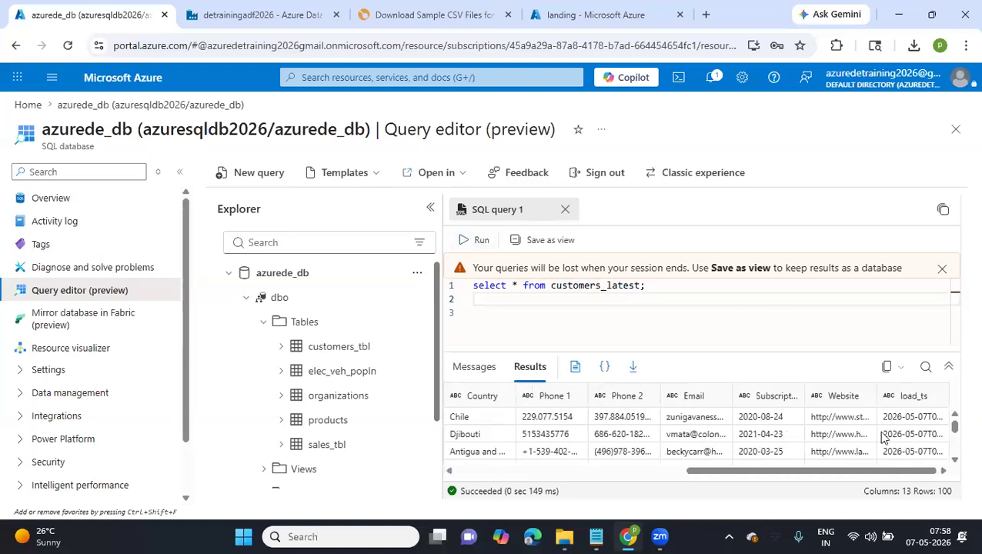
pyautogui.click(911, 419)
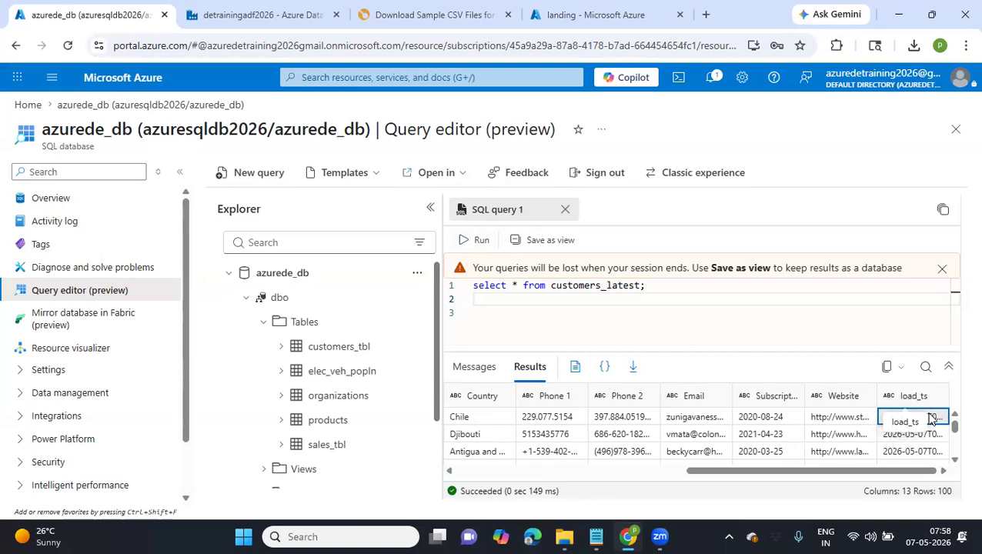
pyautogui.click(639, 331)
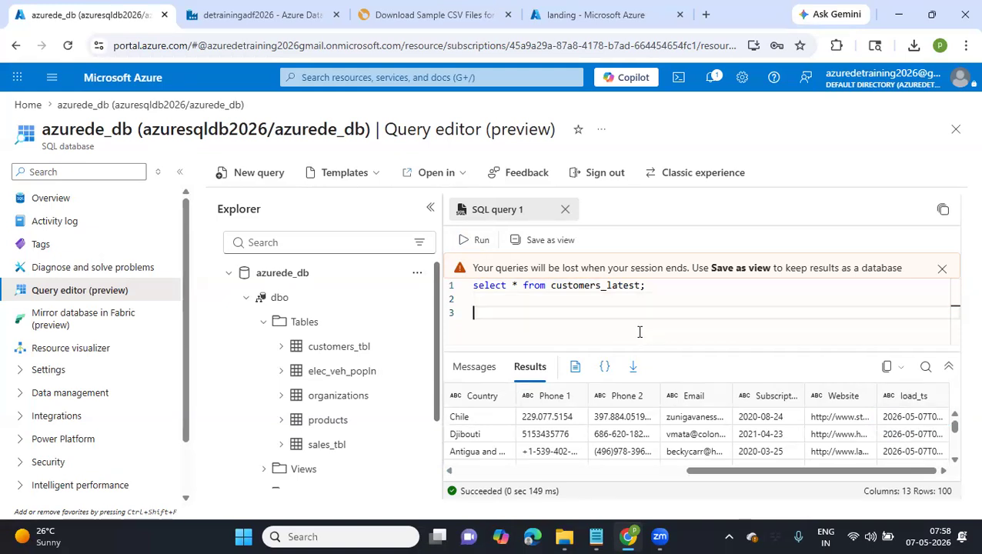
# Paste the copied load_ts value below the customers_latest query and examine its time portion
pyautogui.write('2026-05-07T02:26:57.7865817Z')
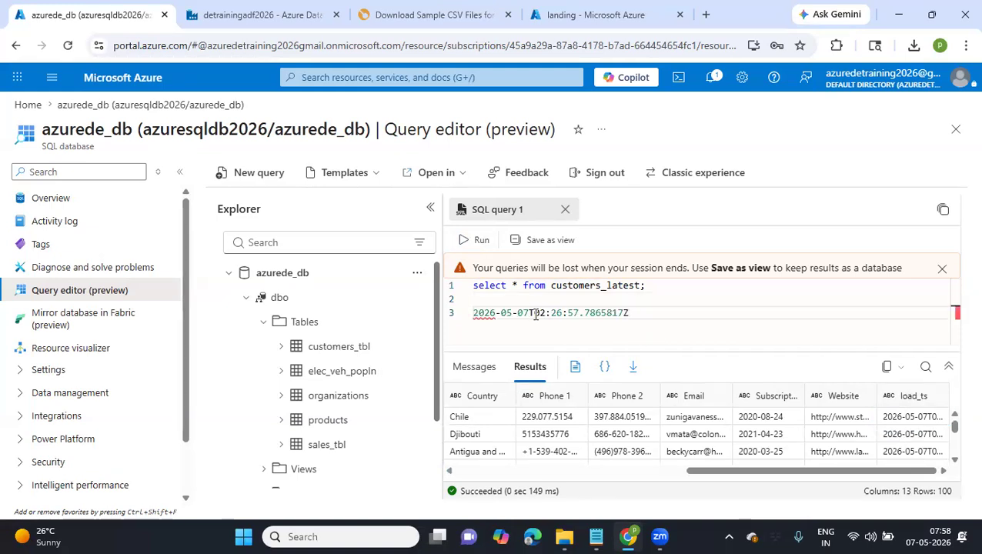
pyautogui.moveTo(534, 314); pyautogui.dragTo(634, 308)
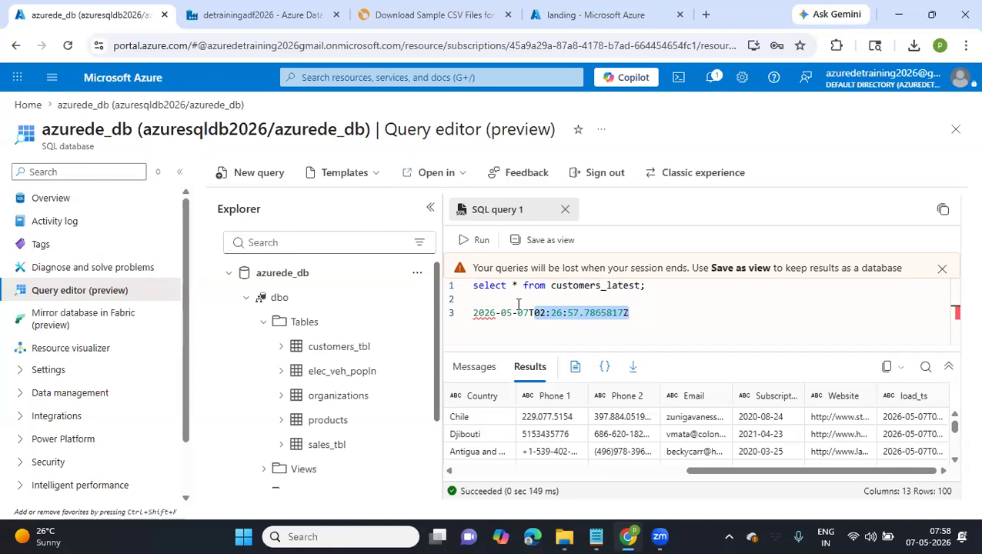
pyautogui.press('Left')
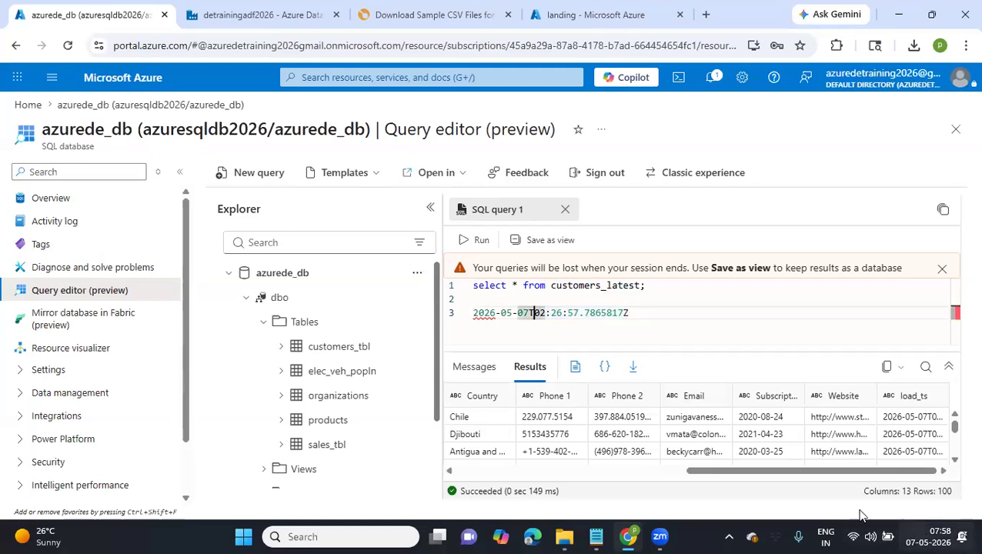
# In the data factory, change If Condition1's expression in get metadata lookup to compare no_of_rows with 11000
pyautogui.click(240, 9)
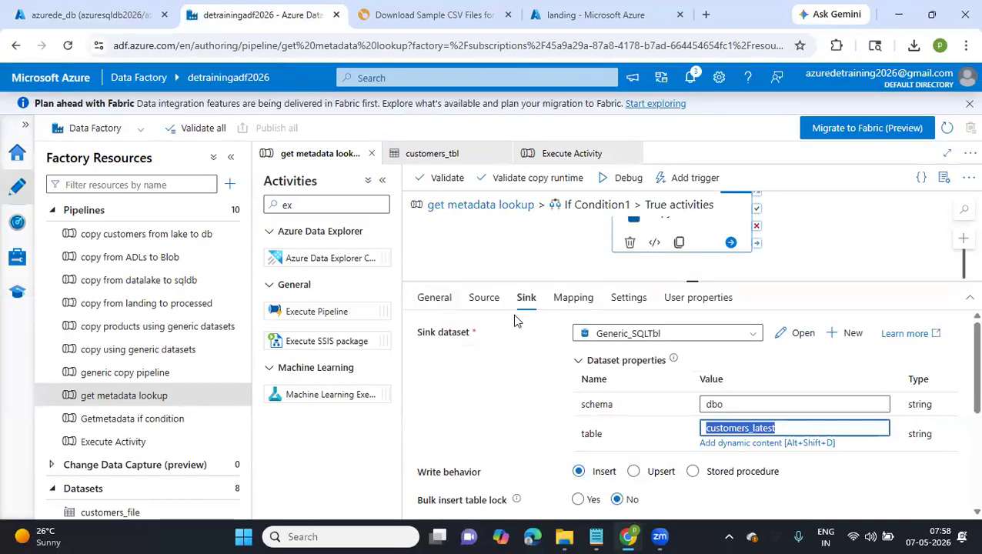
pyautogui.click(479, 206)
pyautogui.click(684, 245)
pyautogui.click(693, 245)
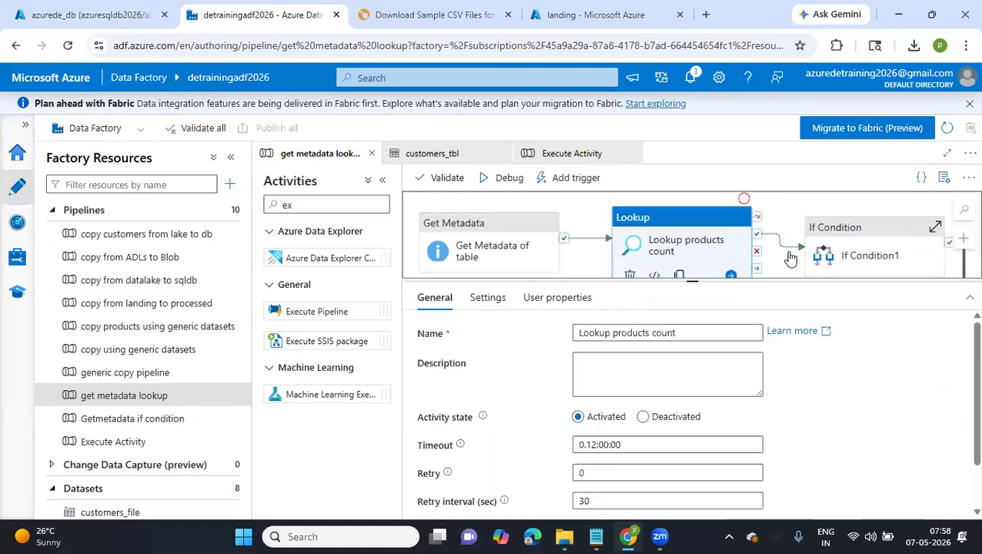
pyautogui.click(847, 258)
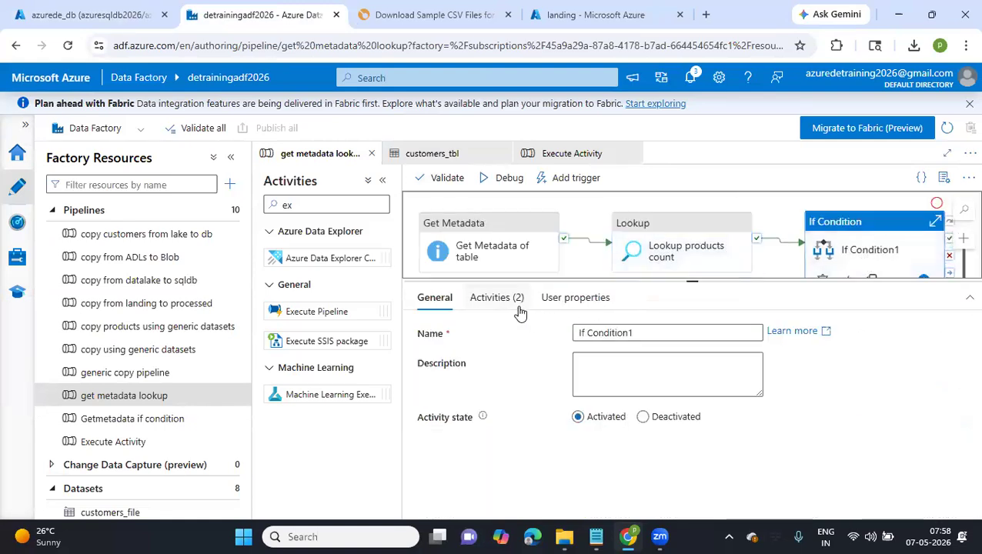
pyautogui.click(520, 309)
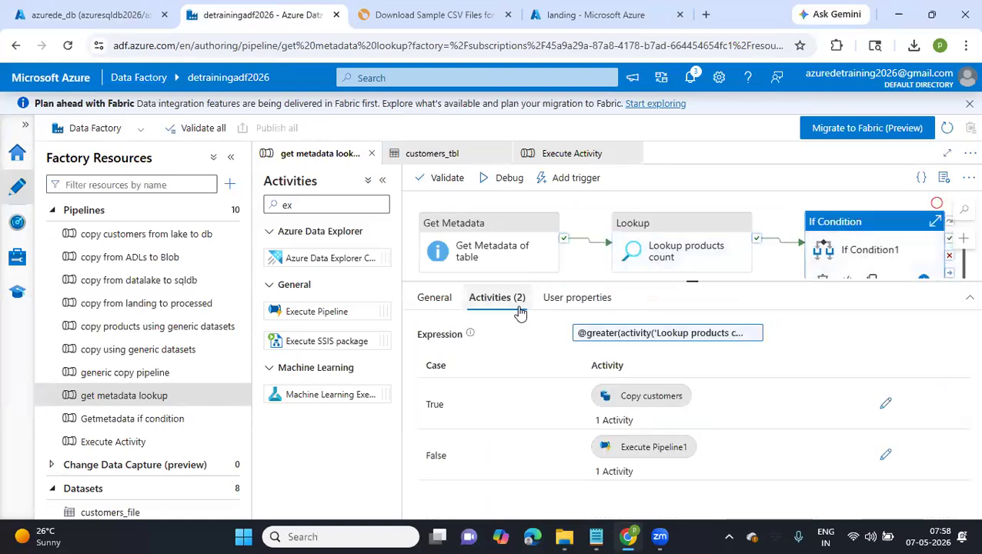
pyautogui.click(683, 334)
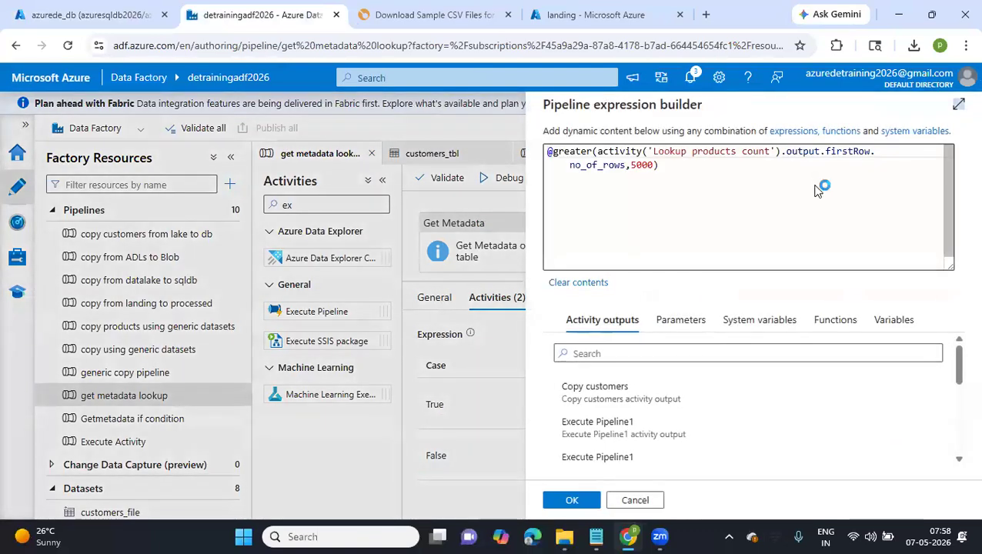
pyautogui.click(636, 171)
pyautogui.press('BackSpace')
pyautogui.write('11')
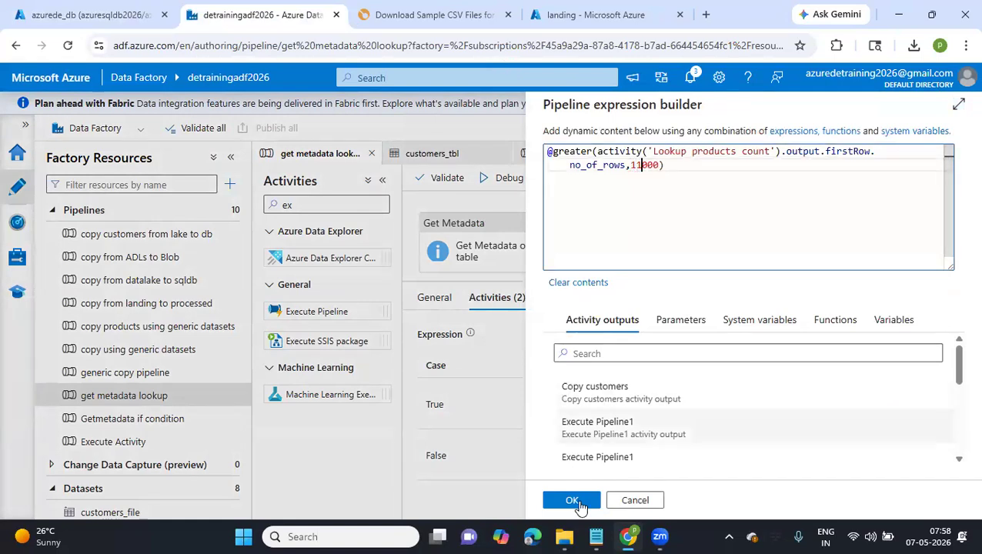
pyautogui.click(577, 501)
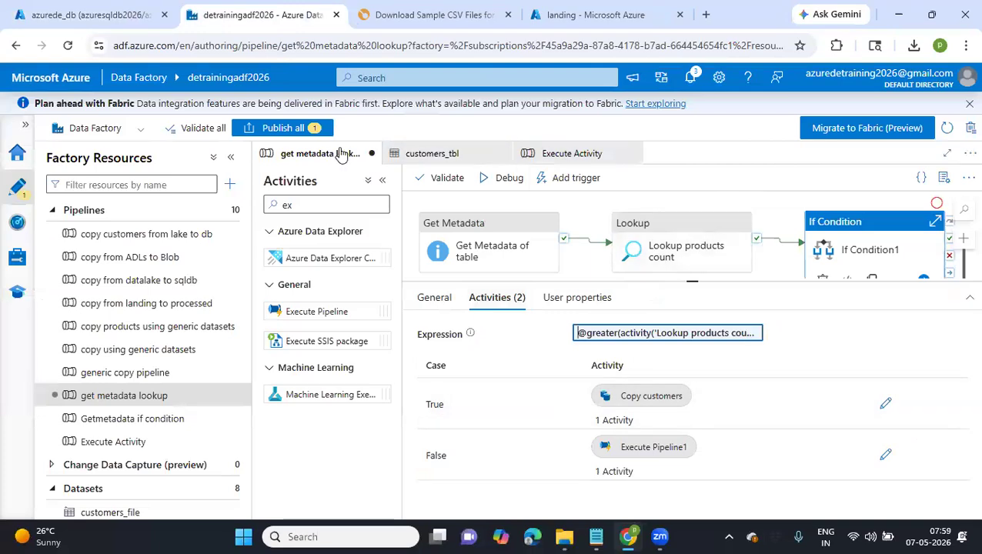
# Publish the edited get metadata lookup pipeline and debug it, refreshing the run status until the run finishes
pyautogui.click(305, 130)
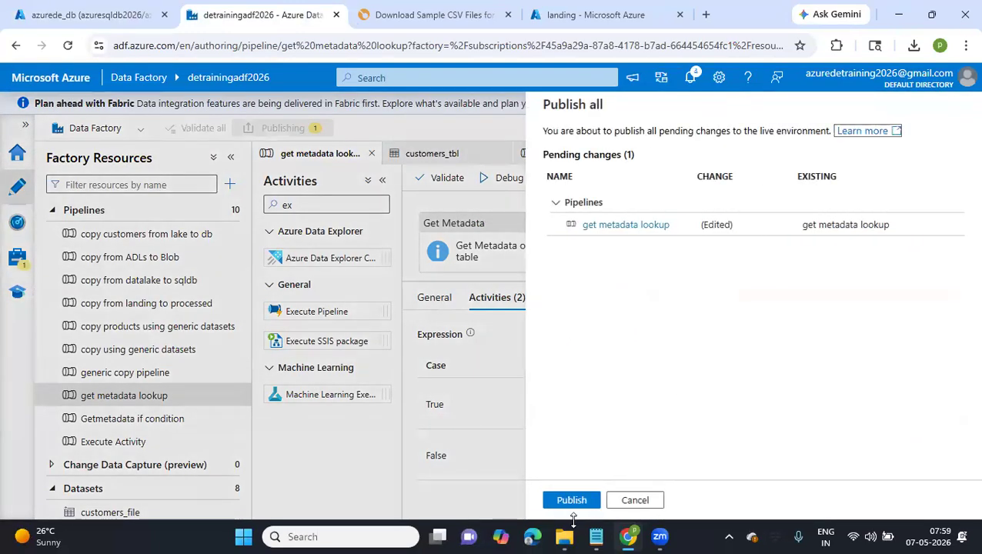
pyautogui.click(571, 505)
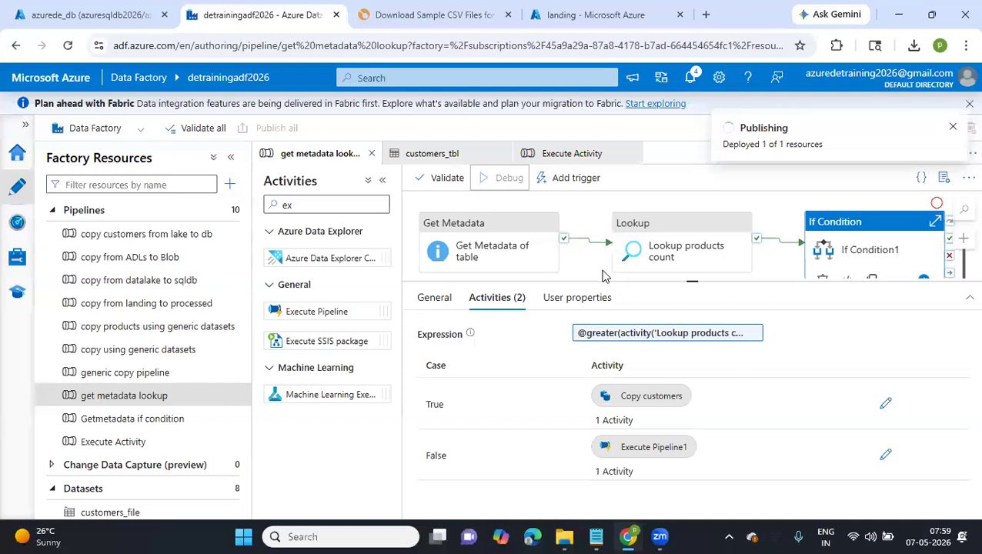
pyautogui.click(604, 276)
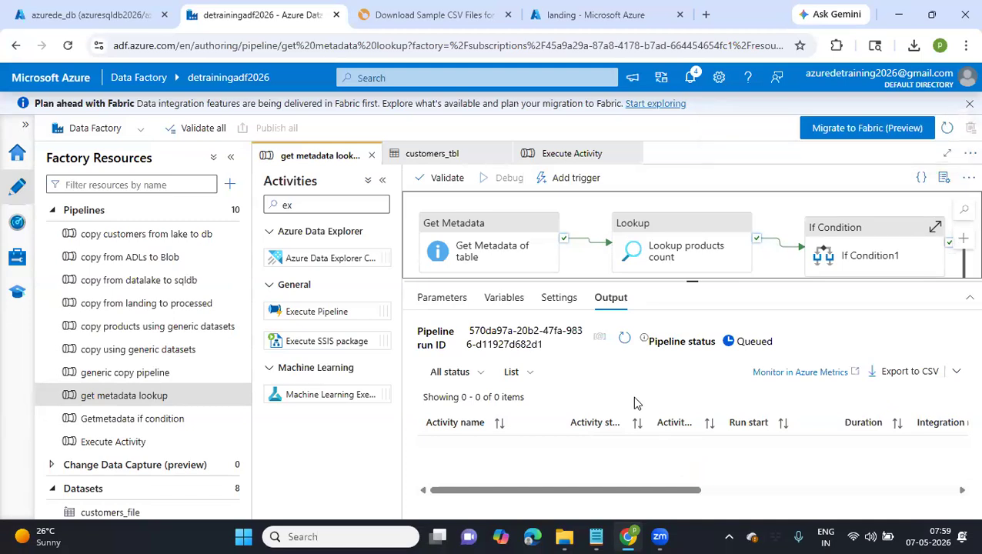
pyautogui.click(624, 339)
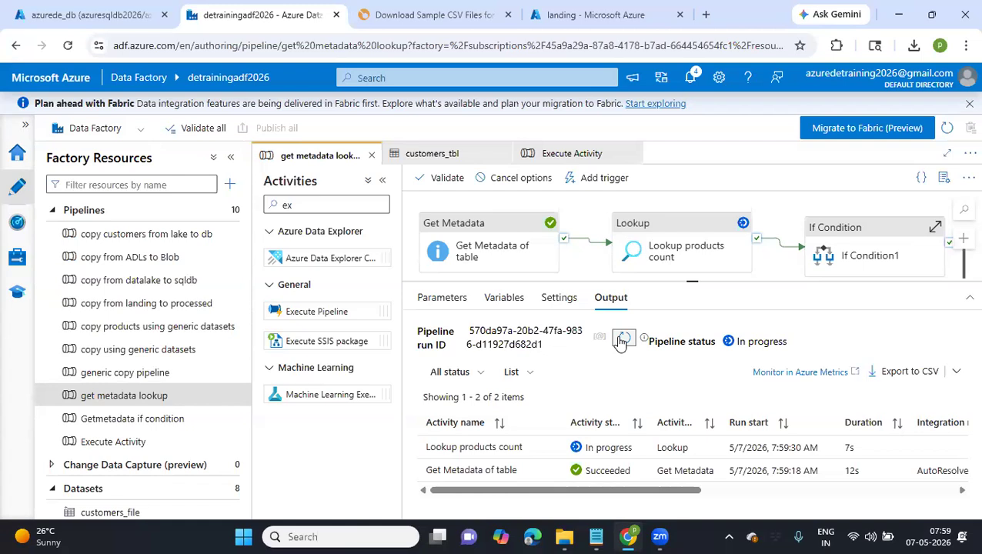
pyautogui.click(621, 342)
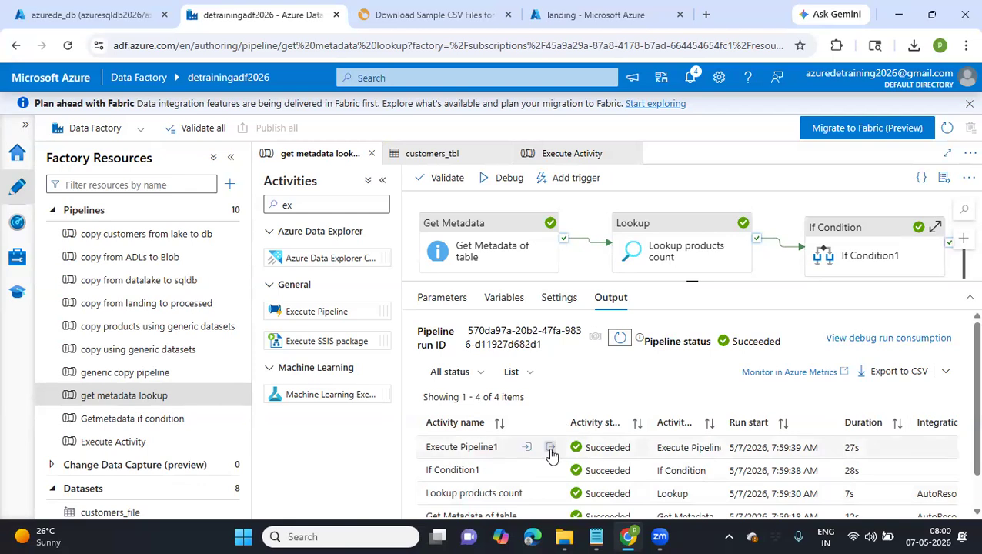
# Examine the Execute Pipeline1 output of the debug run, close it and show If Condition1's activities
pyautogui.click(549, 449)
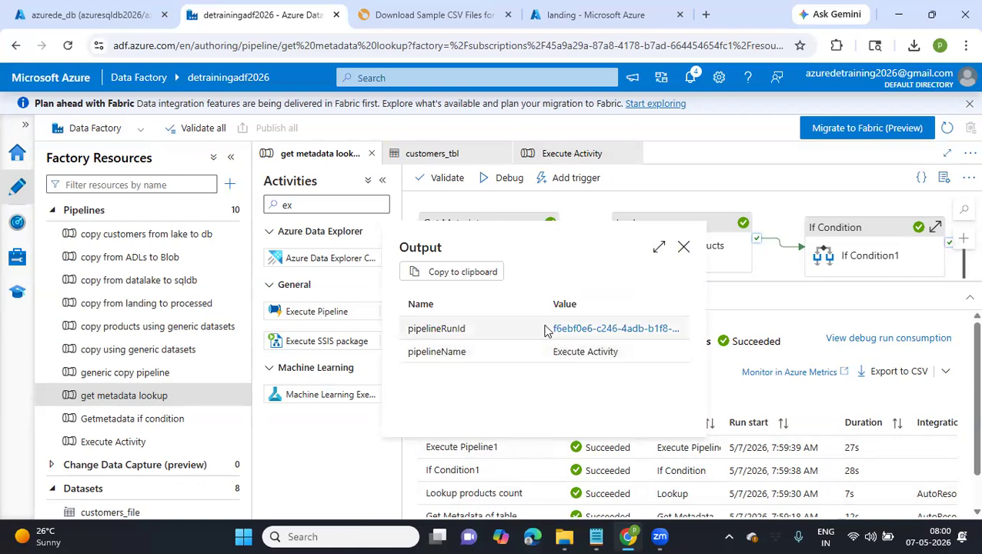
pyautogui.moveTo(544, 329); pyautogui.dragTo(680, 351)
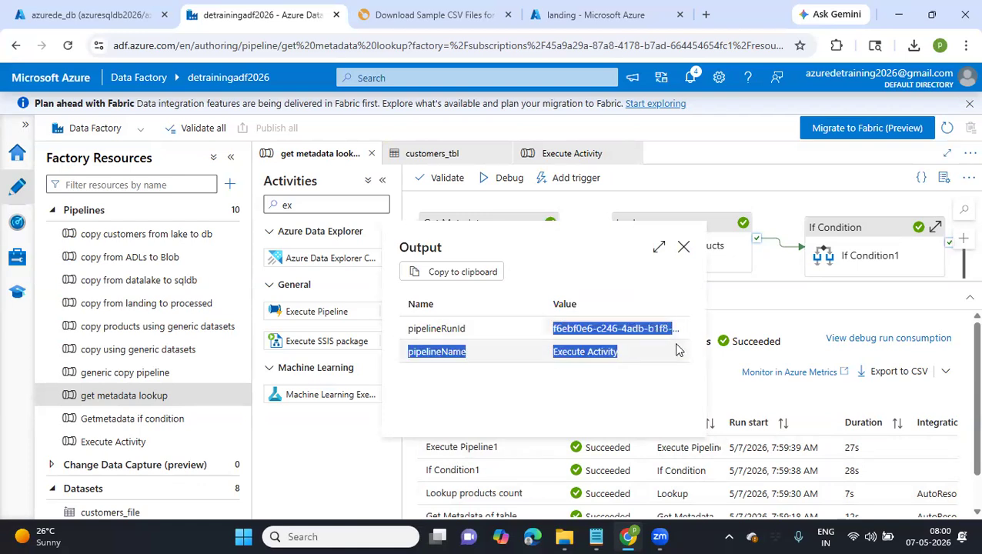
pyautogui.click(582, 398)
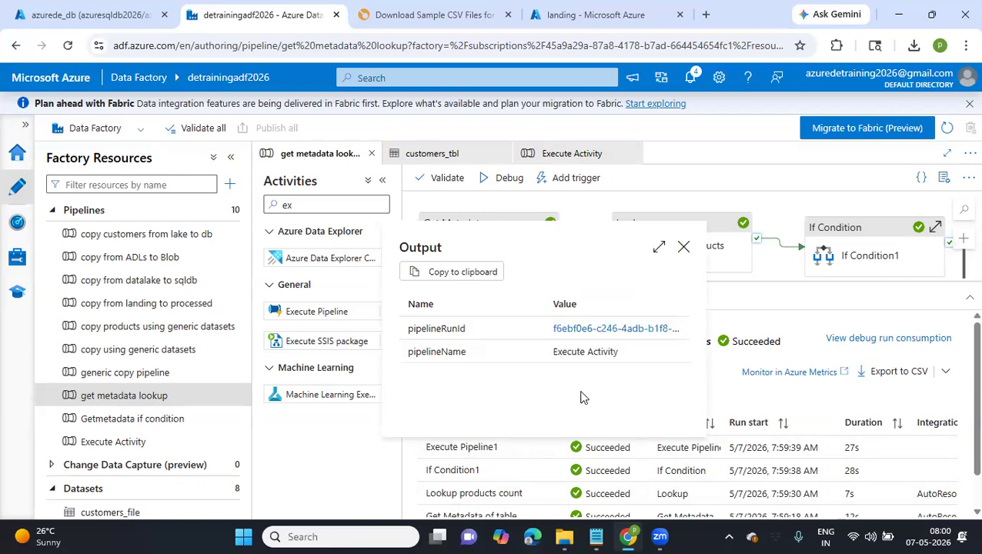
pyautogui.click(684, 247)
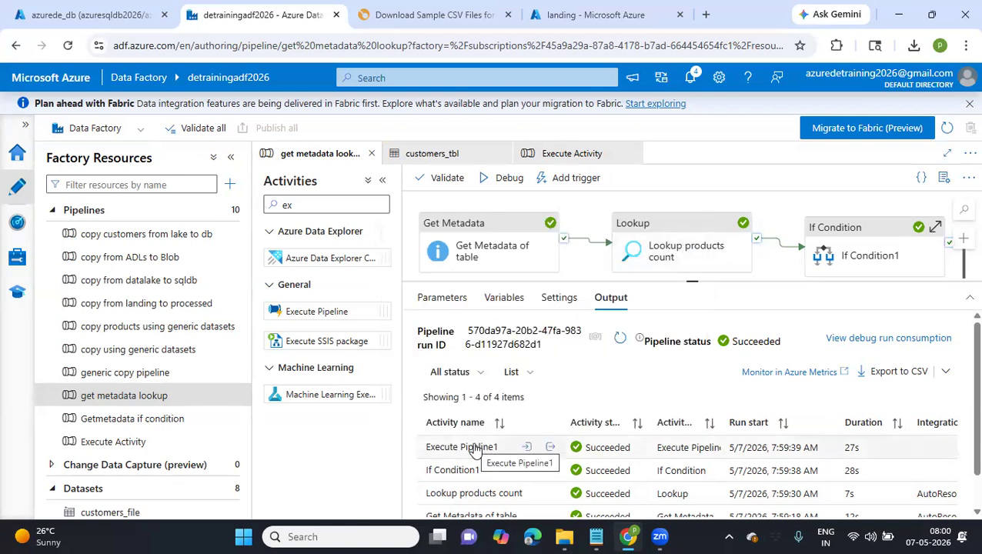
pyautogui.moveTo(858, 259); pyautogui.dragTo(874, 235)
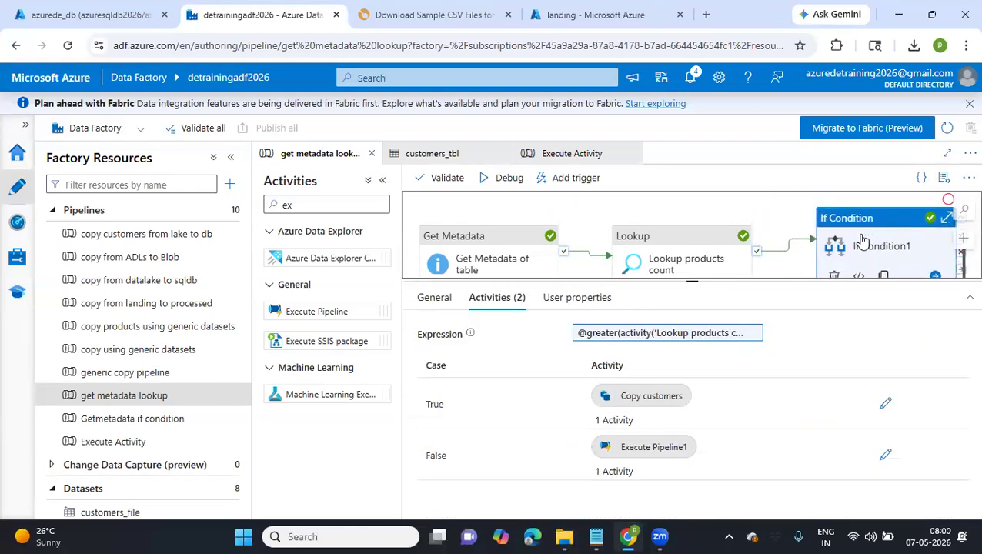
# Switch to the azurede_db query editor, change the query to select count(*) from people; and try to run it
pyautogui.click(112, 17)
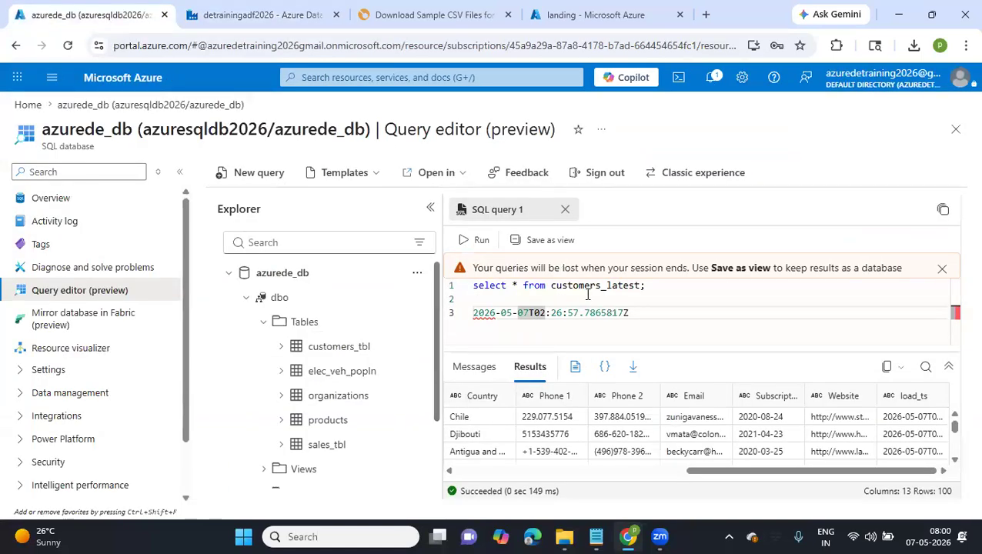
pyautogui.doubleClick(576, 285)
pyautogui.doubleClick(576, 285)
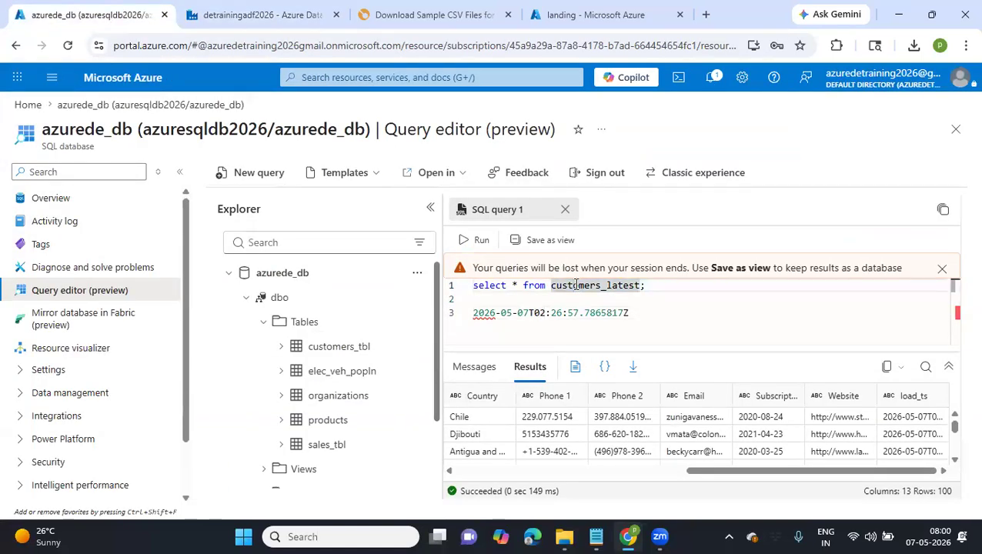
pyautogui.write('people')
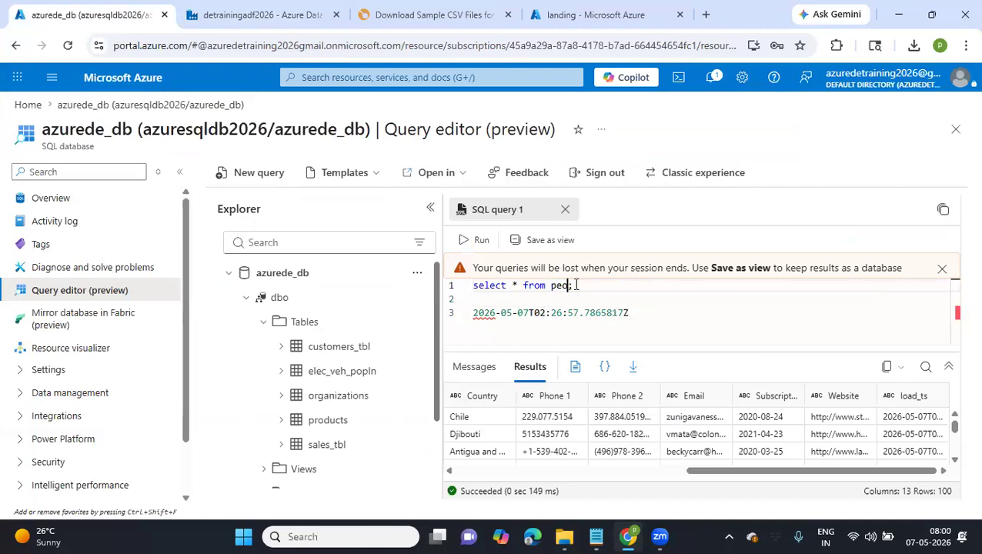
pyautogui.click(515, 286)
pyautogui.write('count(')
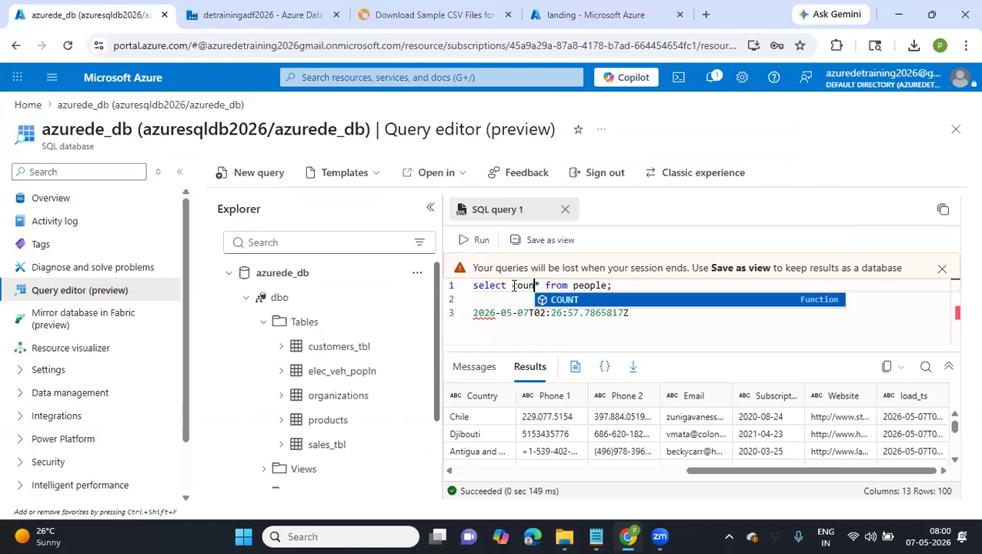
pyautogui.press('Right')
pyautogui.write(')')
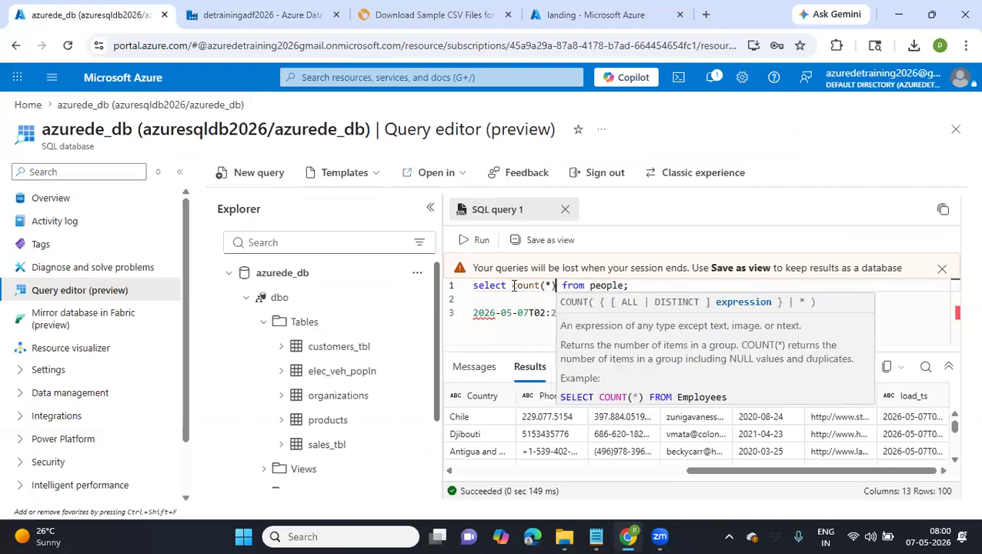
pyautogui.click(461, 242)
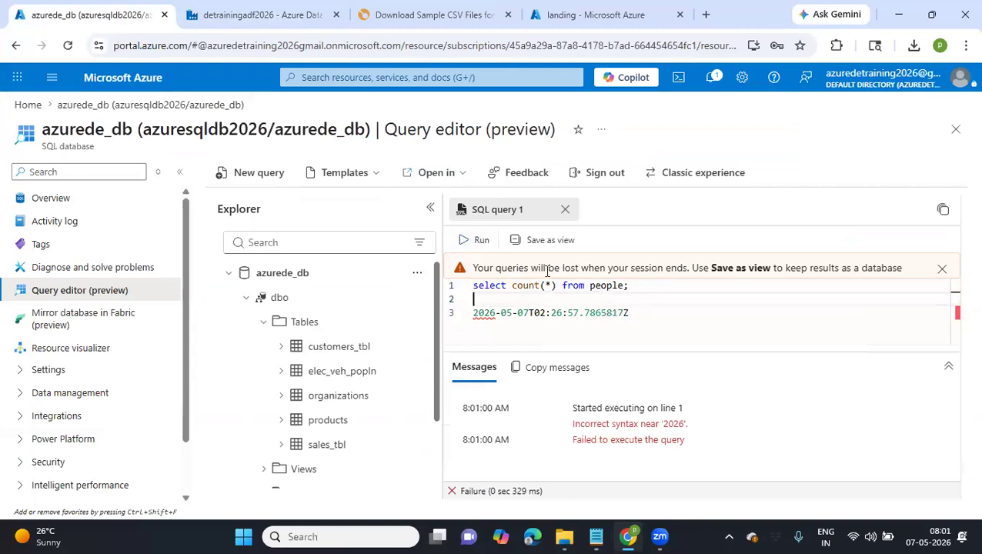
# Run only the count(*) statement on people and select the returned count
pyautogui.moveTo(654, 290); pyautogui.dragTo(473, 286)
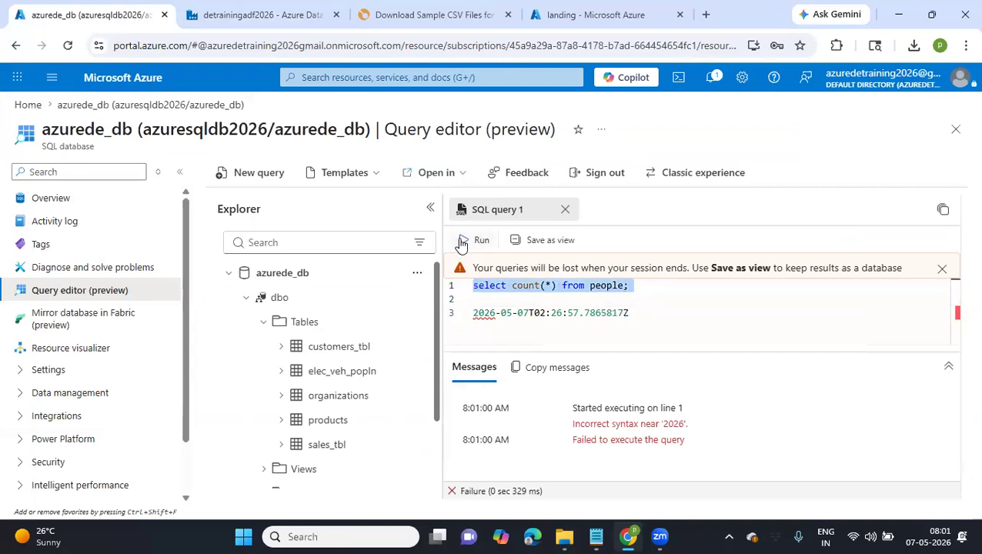
pyautogui.click(464, 245)
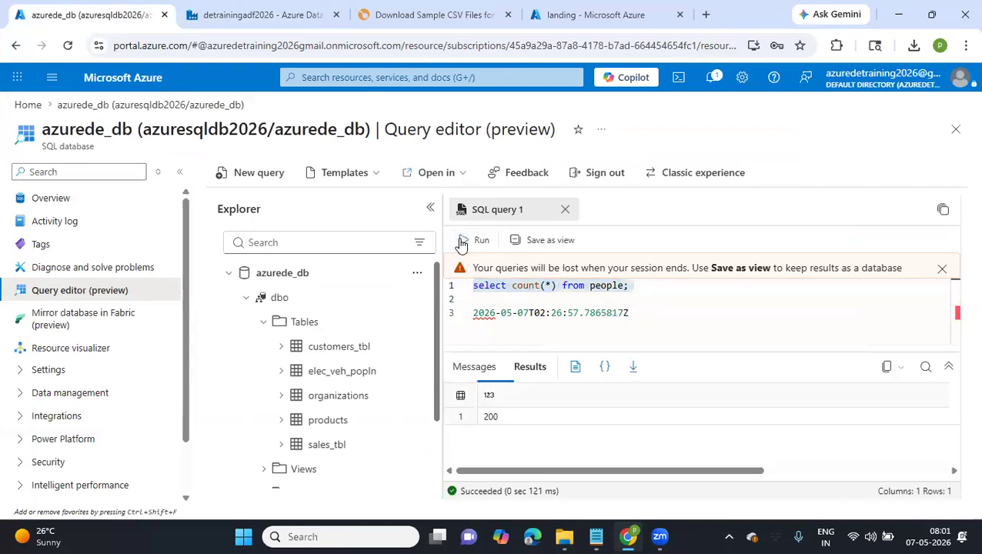
pyautogui.click(492, 418)
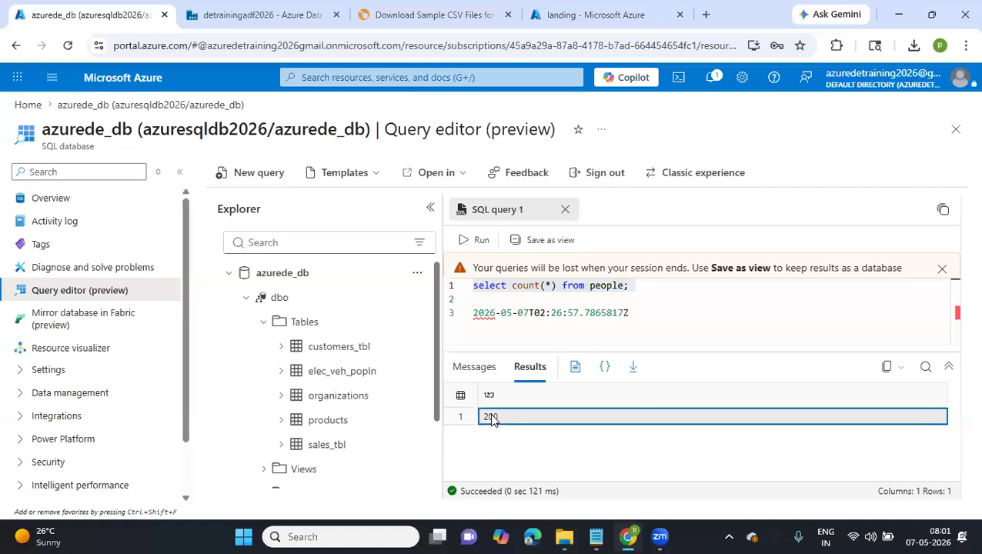
# In the data factory, view Execute Pipeline1's settings under If Condition1's False activities, then close the get metadata lookup pipeline
pyautogui.click(227, 8)
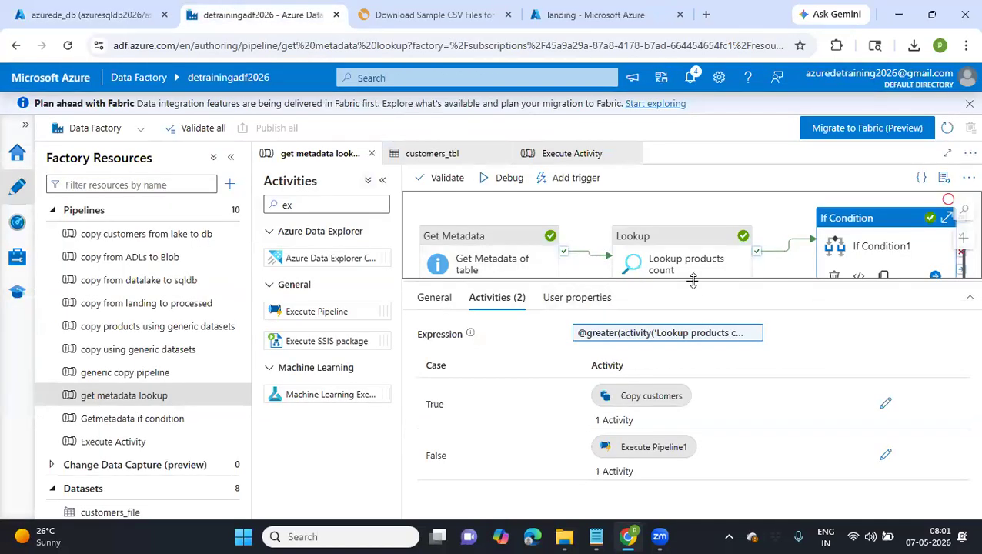
pyautogui.moveTo(699, 377); pyautogui.dragTo(695, 380)
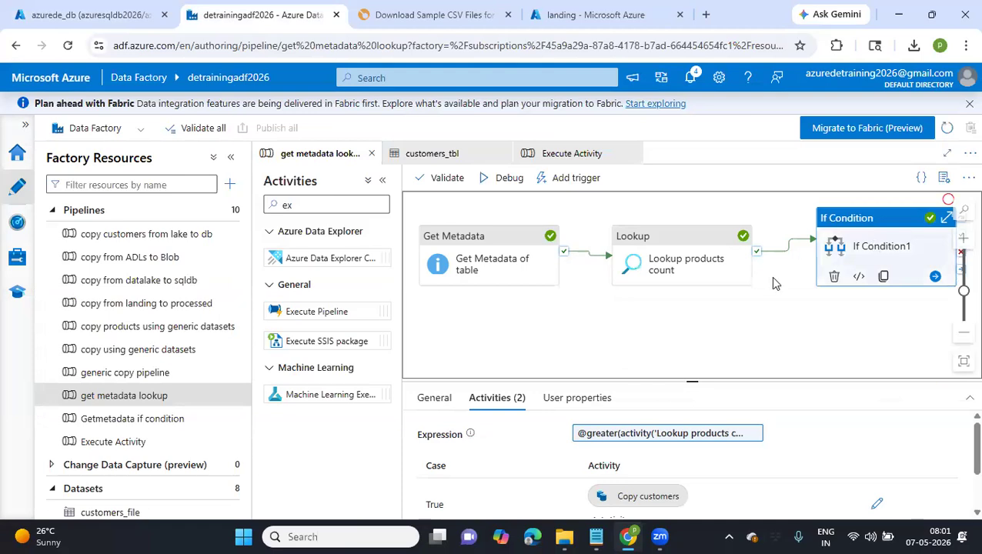
pyautogui.scroll(-2, 598, 436)
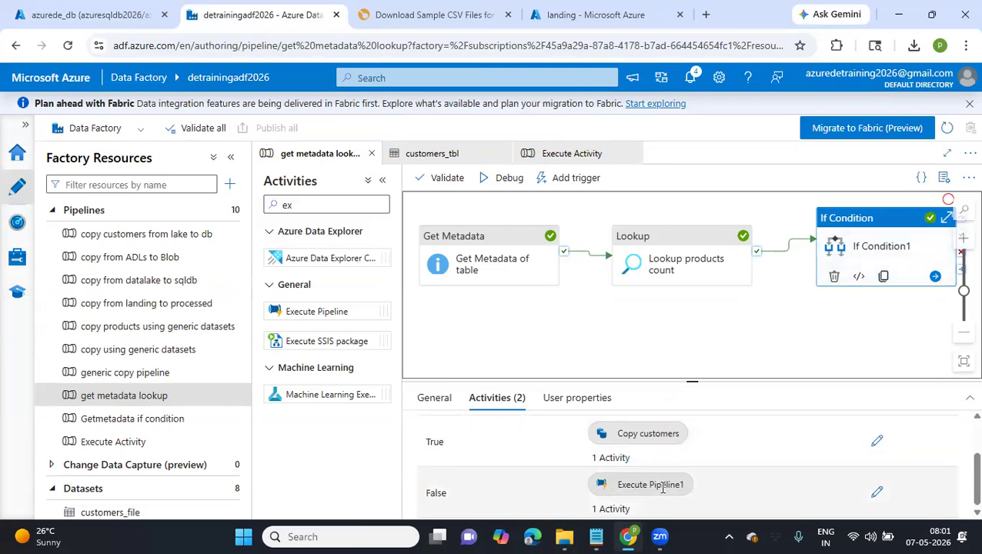
pyautogui.click(876, 493)
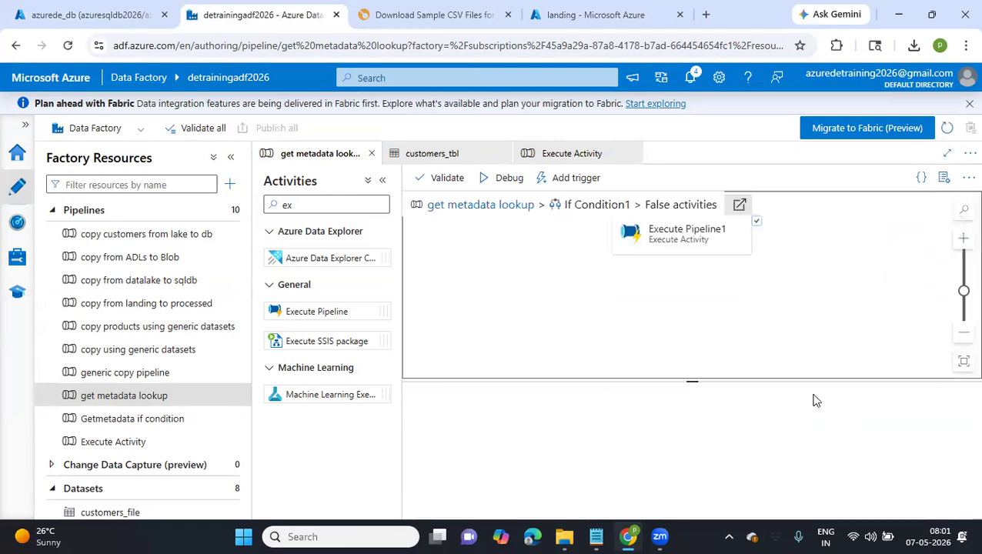
pyautogui.click(687, 244)
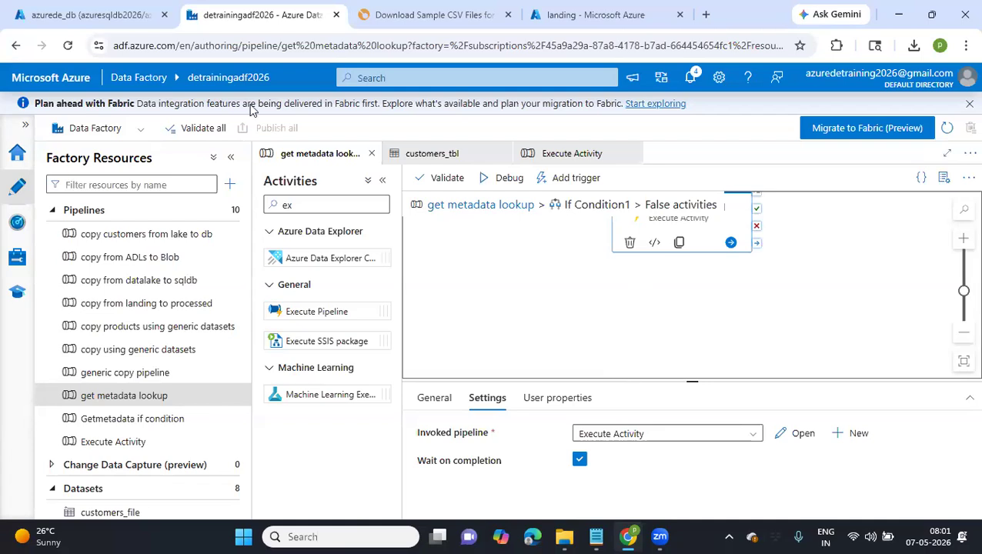
pyautogui.click(373, 152)
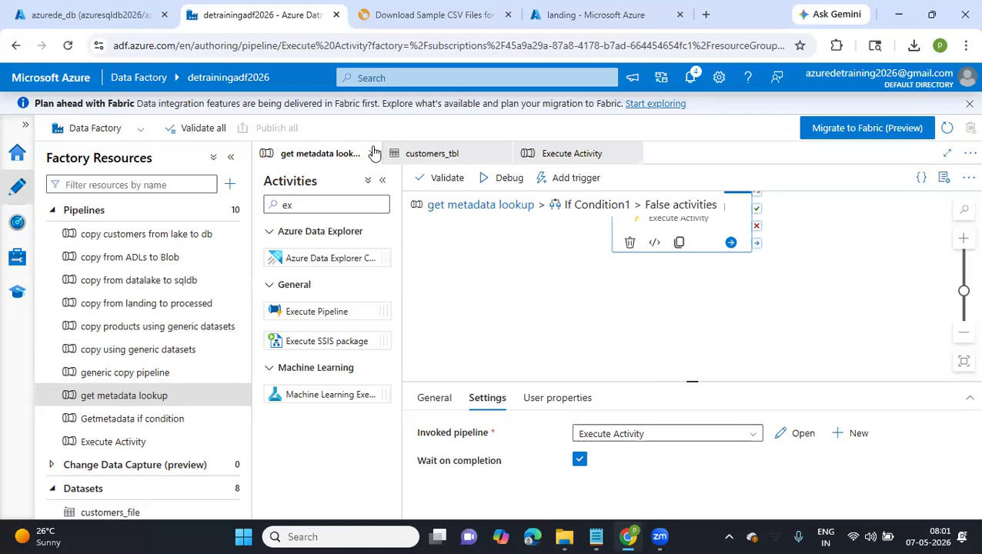
# Close all remaining open pipelines and datasets, including Execute Activity, and create a new blank pipeline
pyautogui.click(373, 153)
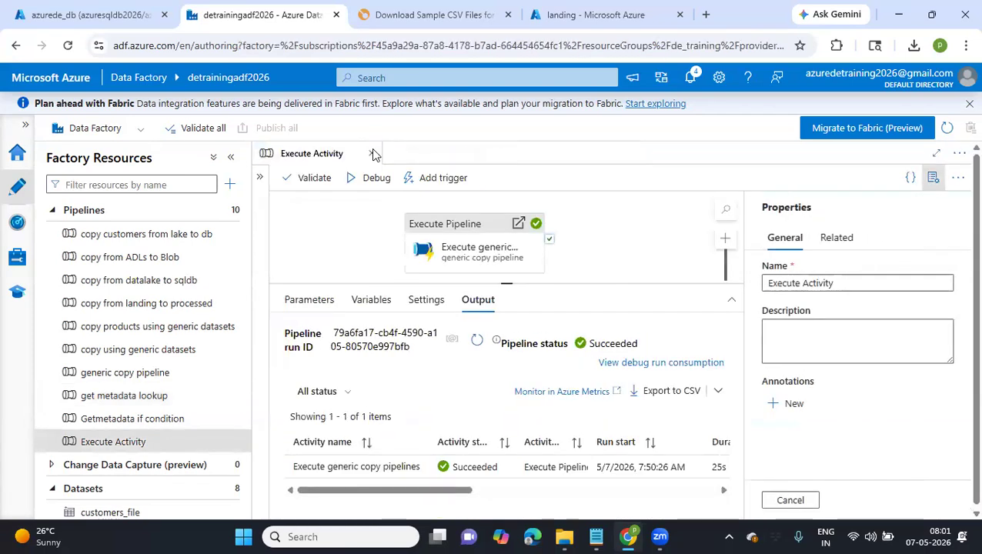
pyautogui.click(373, 154)
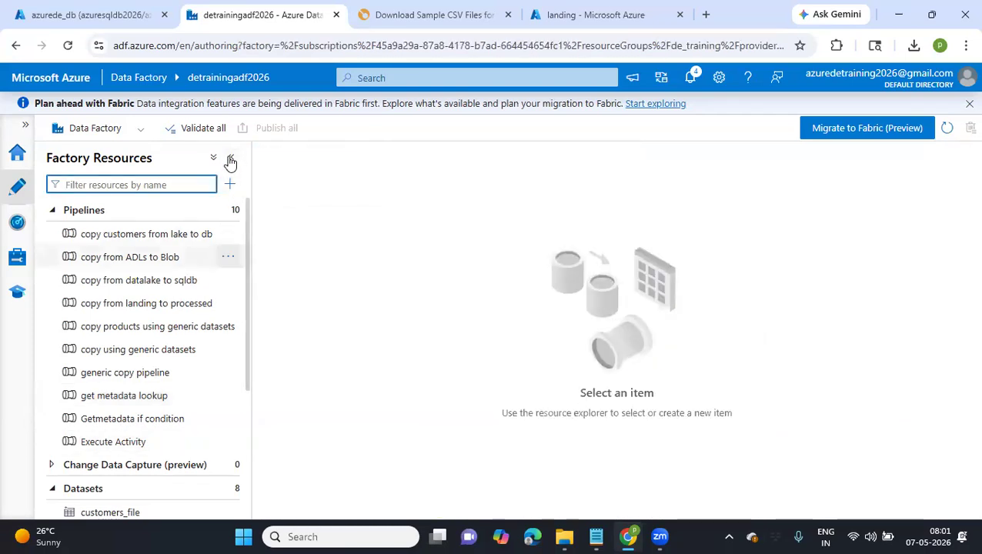
pyautogui.click(231, 185)
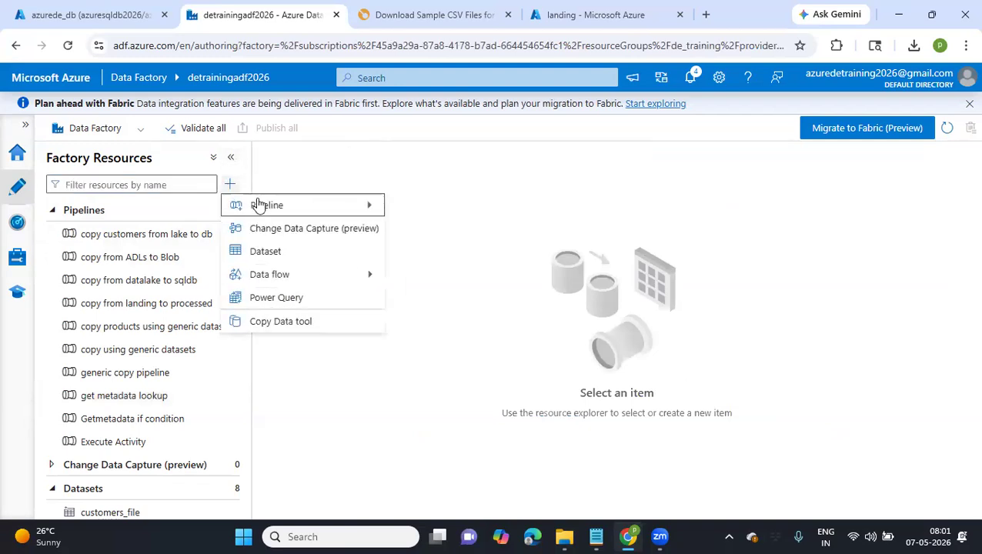
pyautogui.moveTo(260, 209)
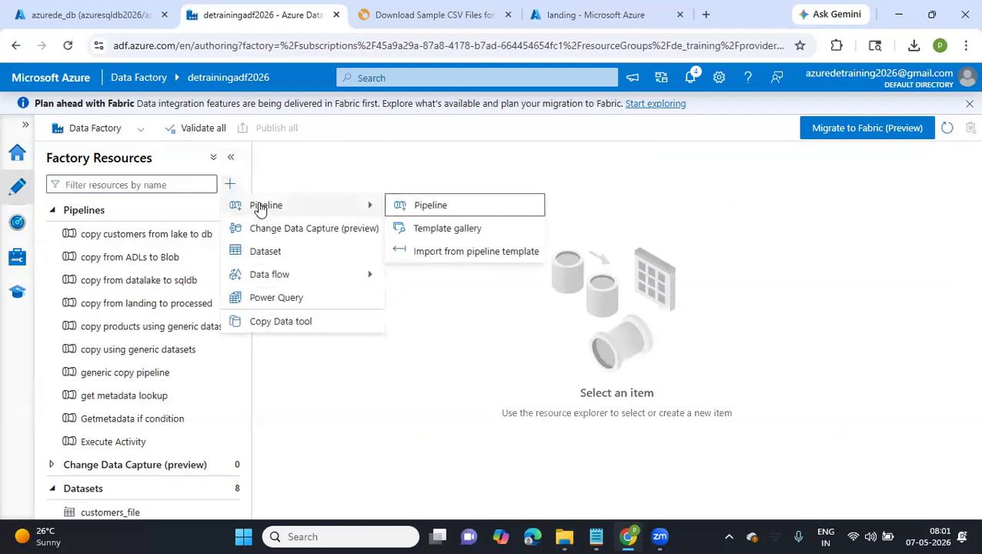
pyautogui.click(395, 204)
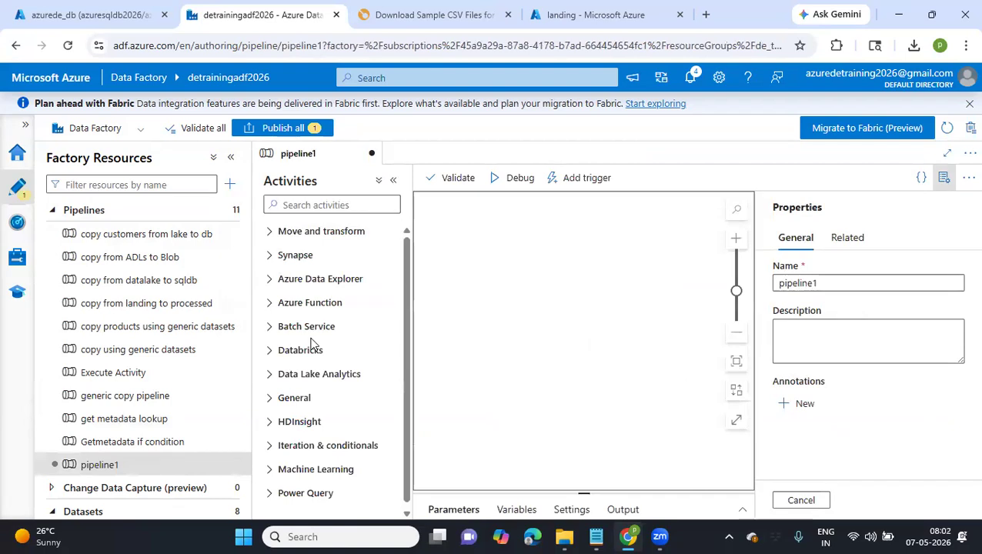
# Examine the activities offered in the General category for the new pipeline, then collapse the category
pyautogui.click(275, 405)
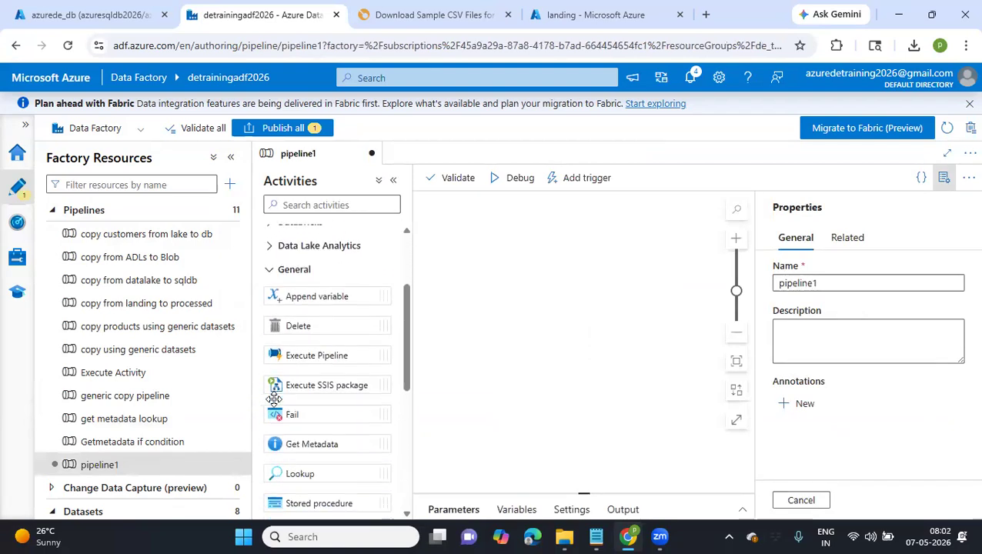
pyautogui.scroll(-5, 274, 400)
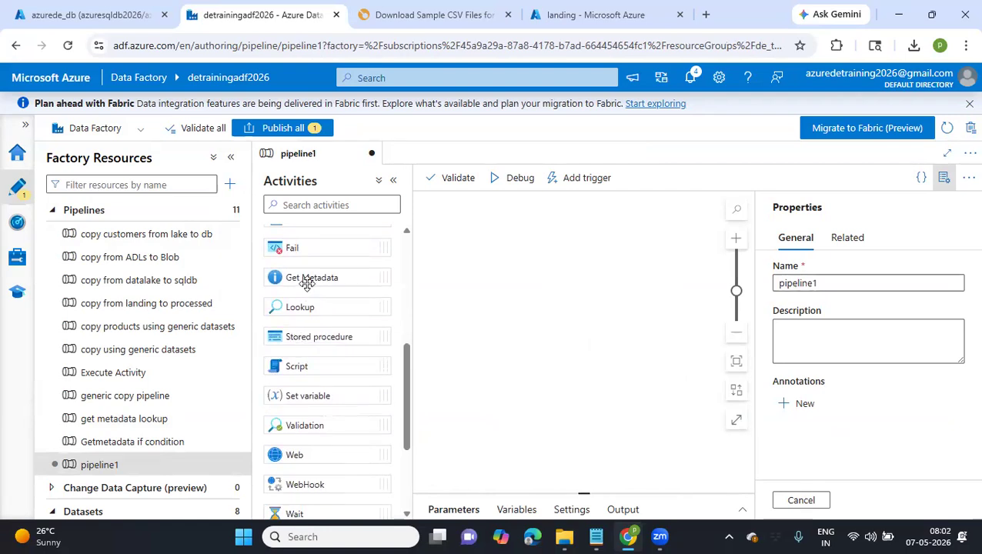
pyautogui.scroll(-3, 313, 435)
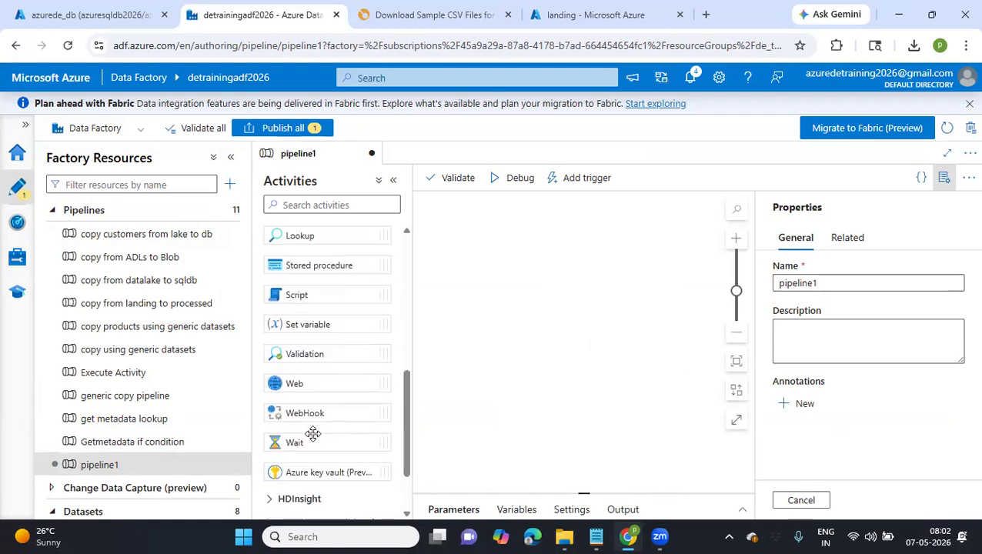
pyautogui.scroll(6, 312, 435)
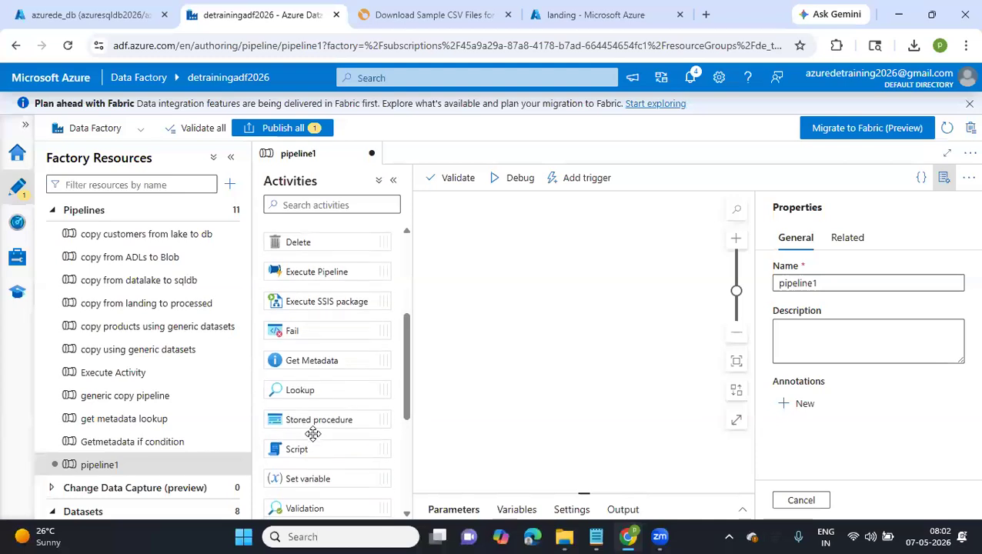
pyautogui.scroll(2, 324, 346)
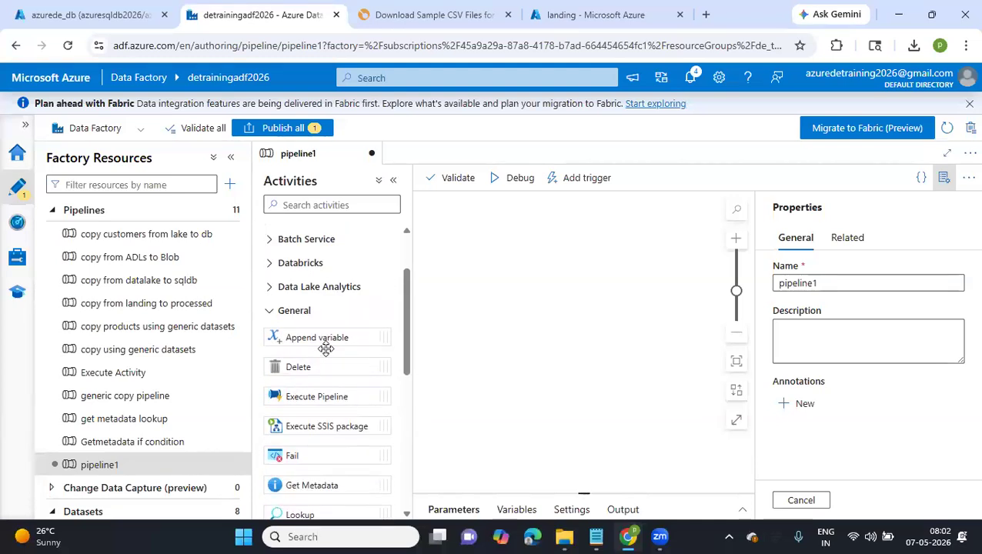
pyautogui.scroll(-2, 324, 346)
pyautogui.scroll(-3, 325, 347)
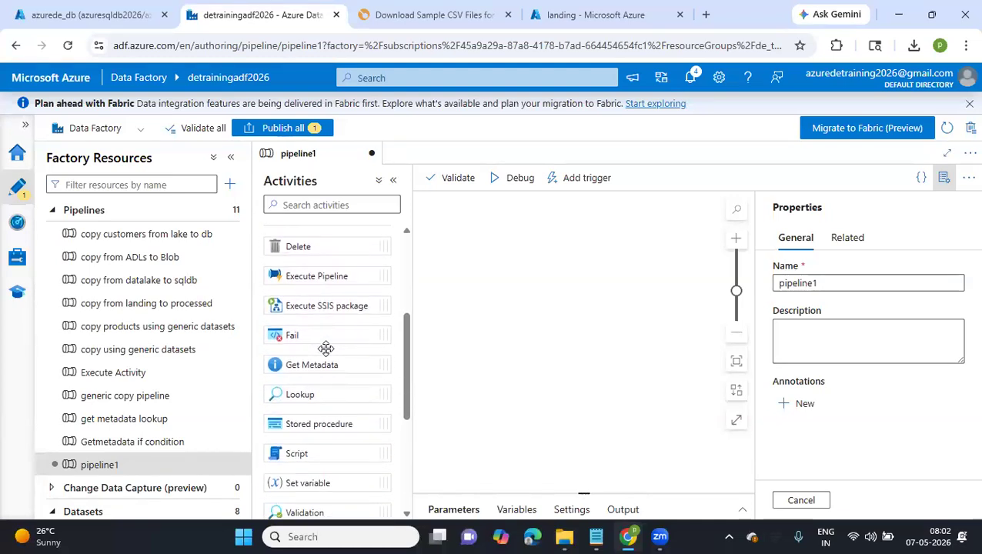
pyautogui.scroll(-3, 325, 345)
pyautogui.scroll(9, 300, 342)
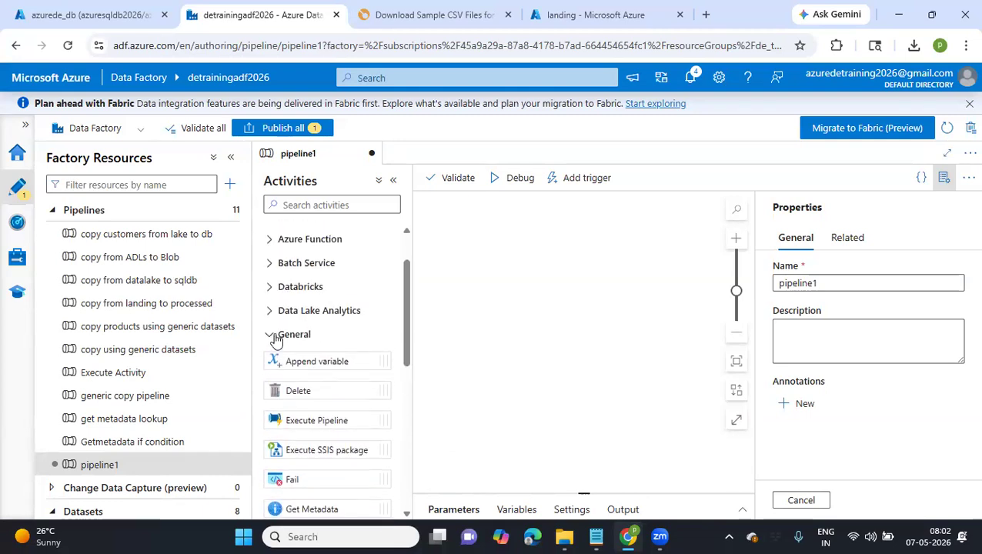
pyautogui.click(268, 338)
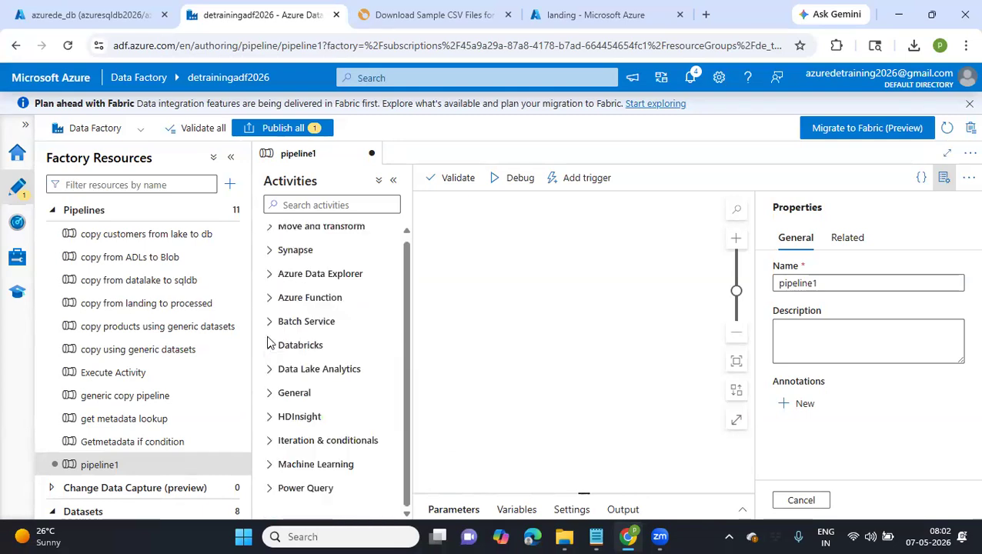
pyautogui.scroll(1, 269, 342)
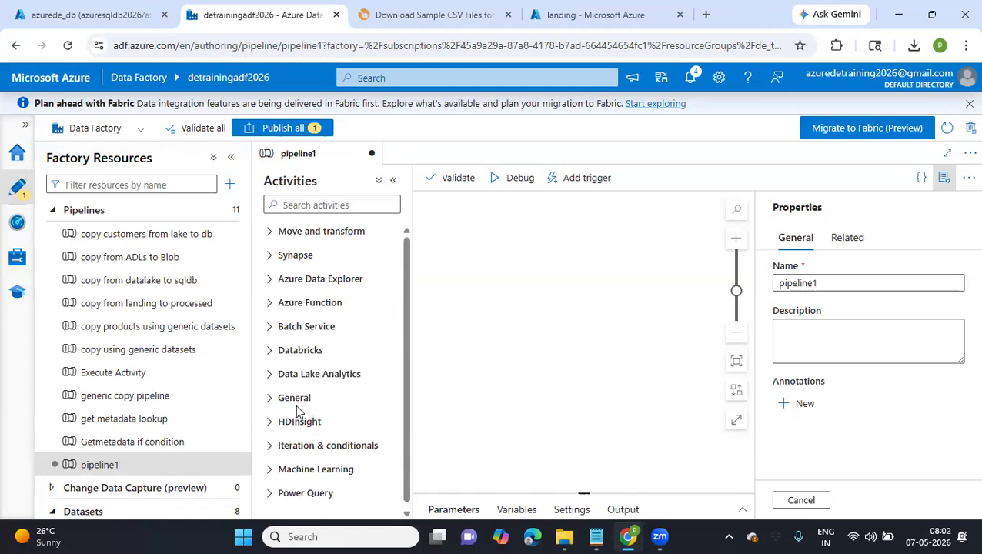
# Add a ForEach activity from the Iteration & conditionals category to pipeline1's canvas
pyautogui.click(268, 450)
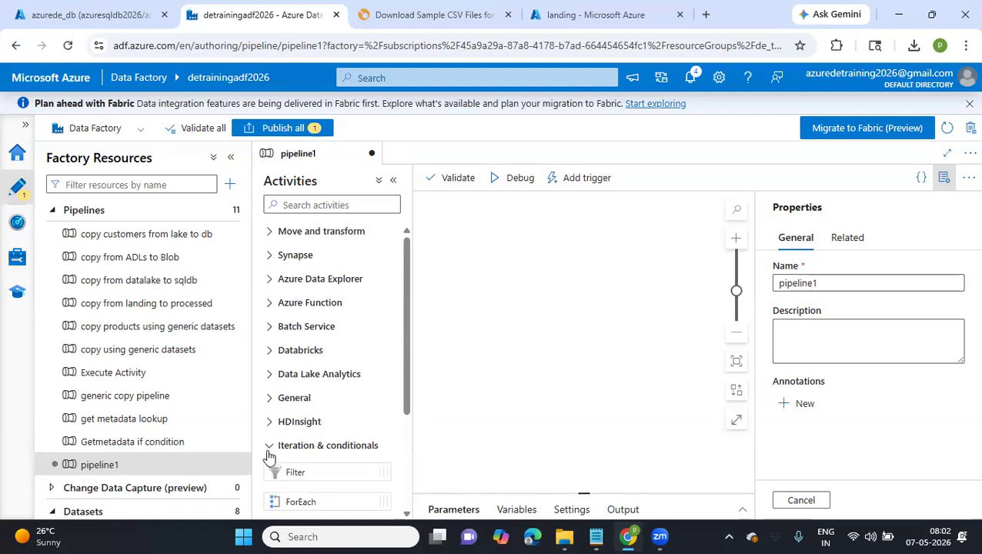
pyautogui.scroll(-2, 269, 449)
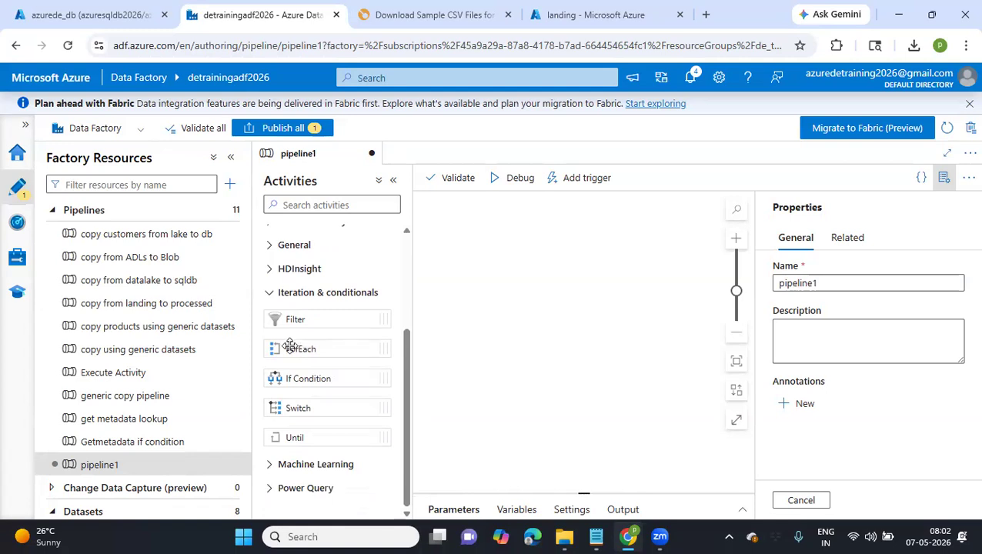
pyautogui.moveTo(525, 315); pyautogui.dragTo(557, 313)
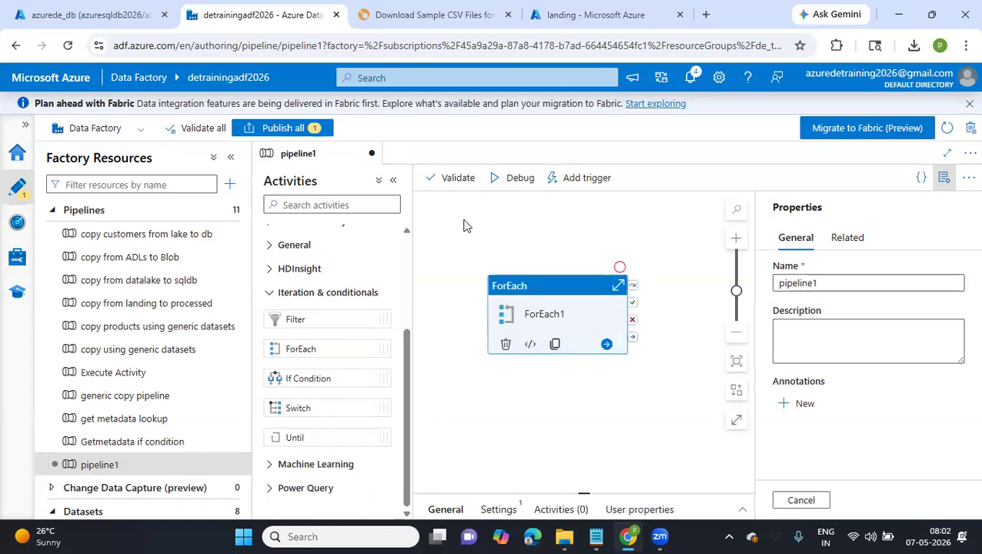
# Collapse the activities list and factory resources, reposition ForEach1 on the canvas and enlarge its properties area
pyautogui.click(394, 183)
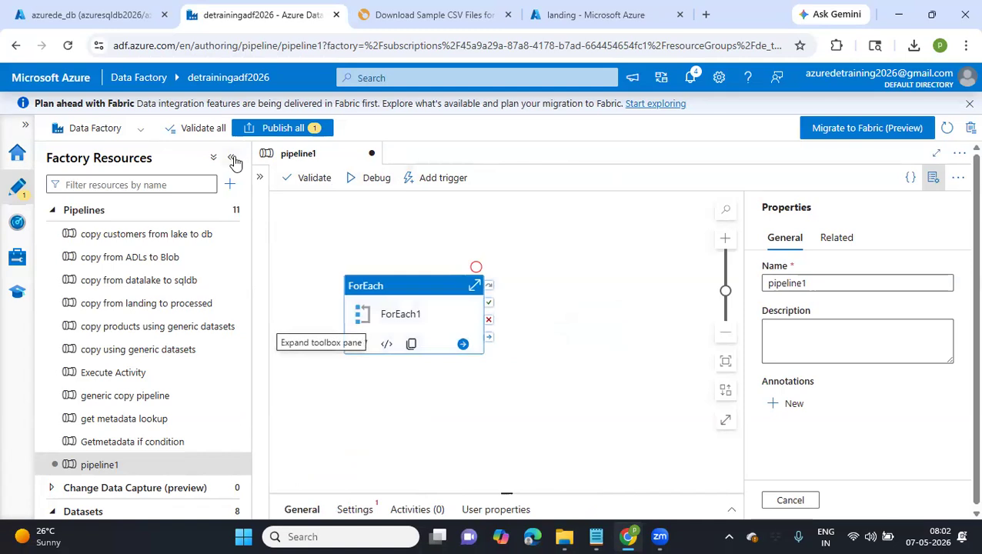
pyautogui.click(231, 157)
pyautogui.moveTo(217, 287); pyautogui.dragTo(425, 244)
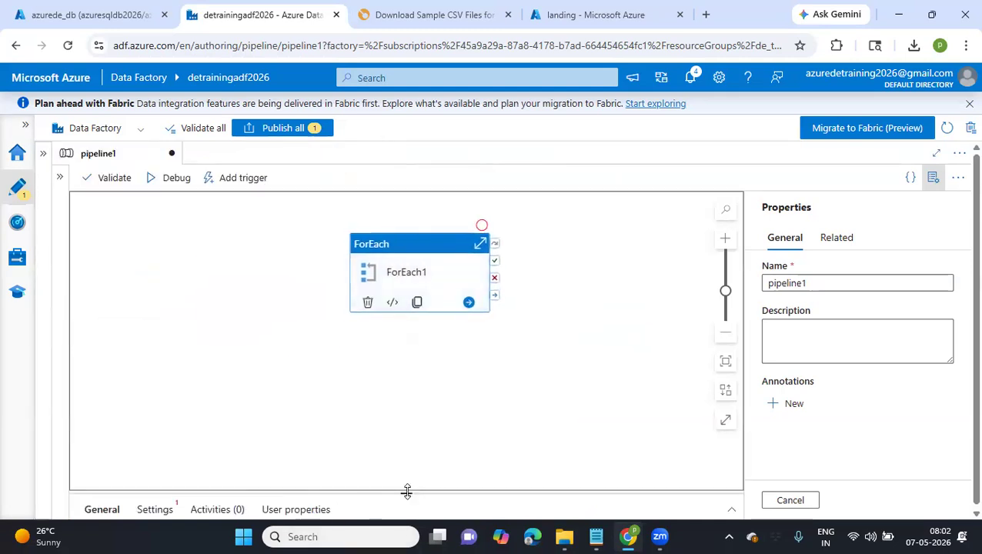
pyautogui.moveTo(407, 493); pyautogui.dragTo(401, 347)
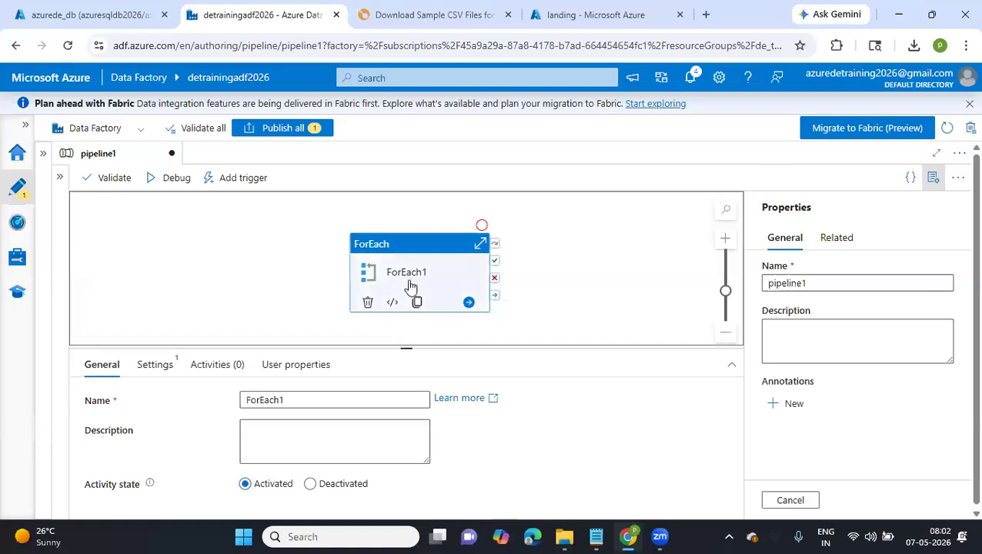
# Switch to the landing container's 2026/05/07 folder and deselect people-100.csv
pyautogui.click(85, 14)
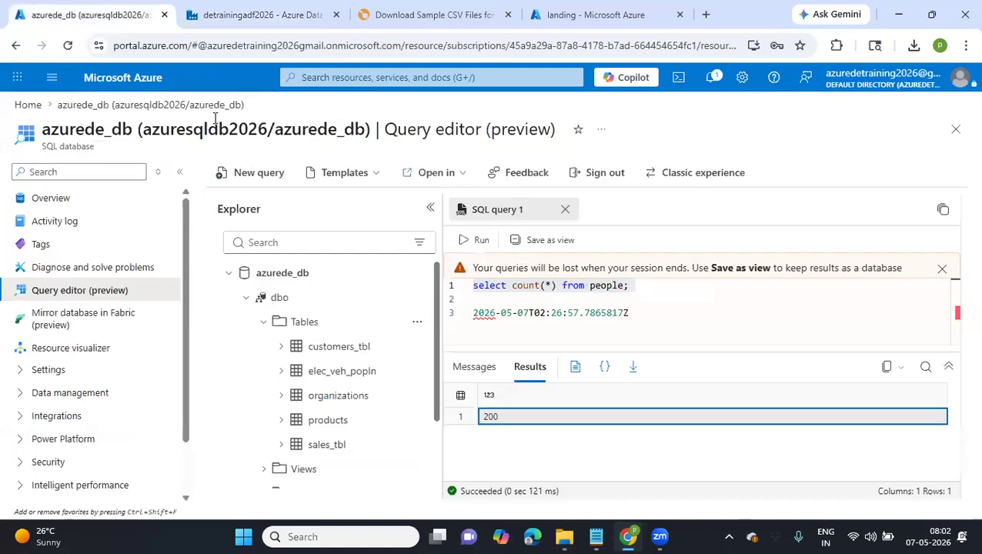
pyautogui.click(608, 11)
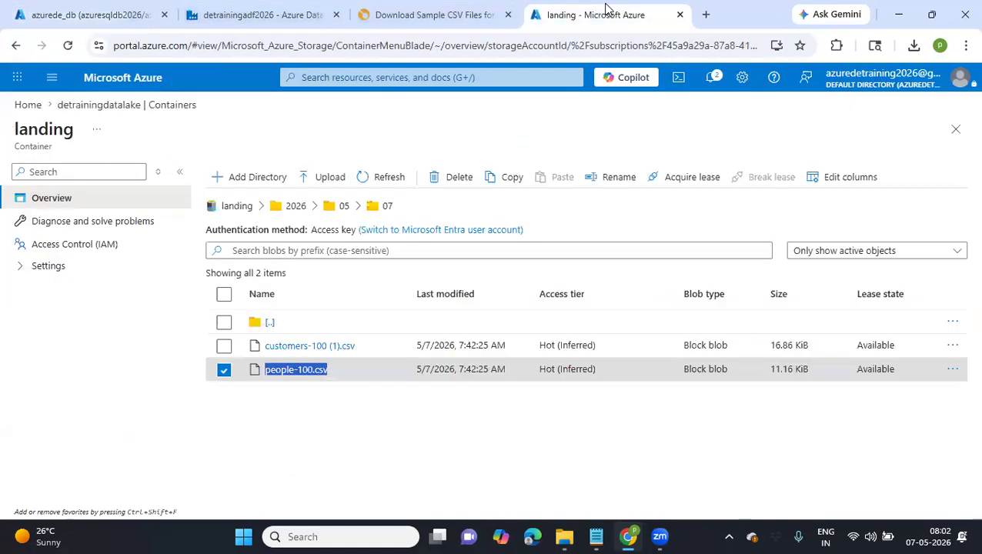
pyautogui.click(331, 385)
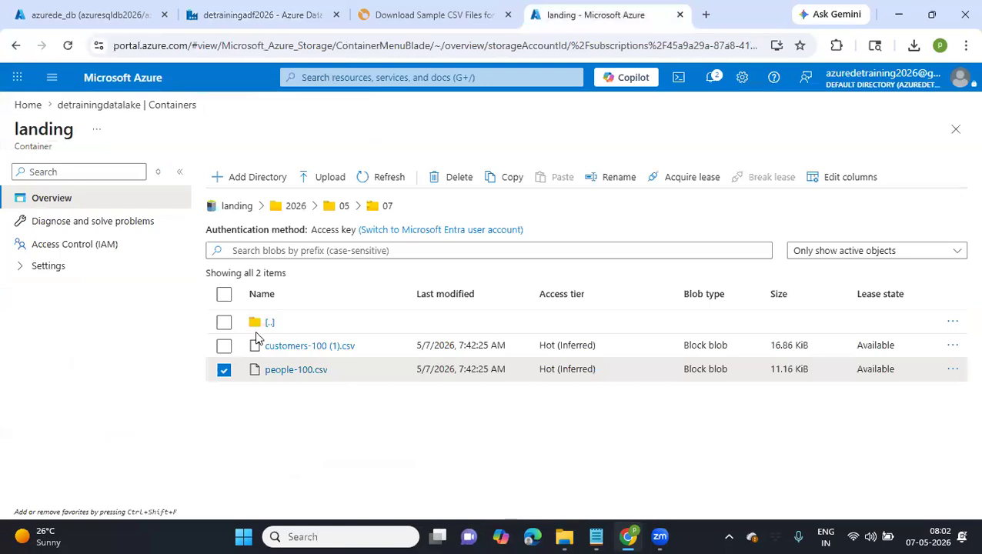
pyautogui.click(224, 371)
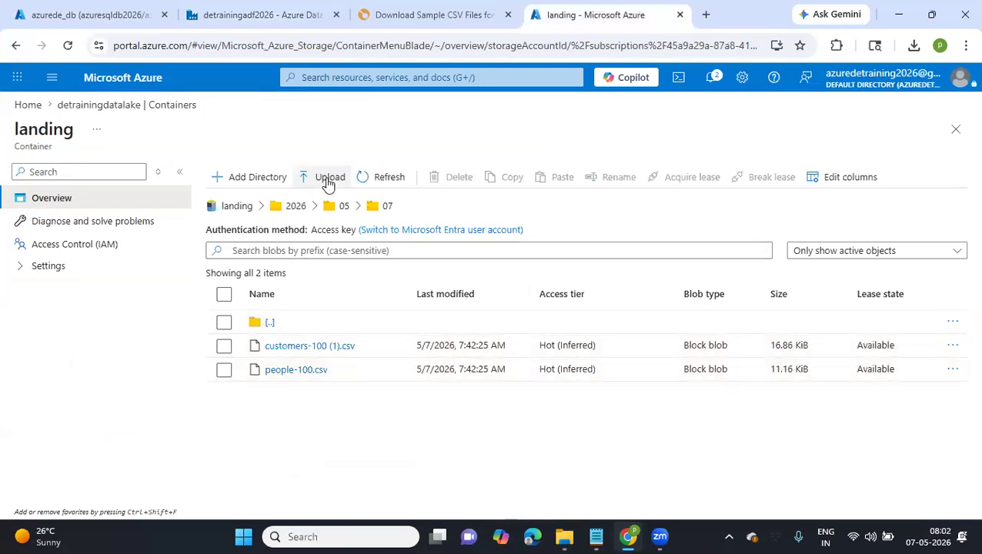
# Upload products-10000.csv, organizations-100000.csv and sales_1.csv from Downloads to the landing container's 2026/05/07 folder
pyautogui.click(329, 180)
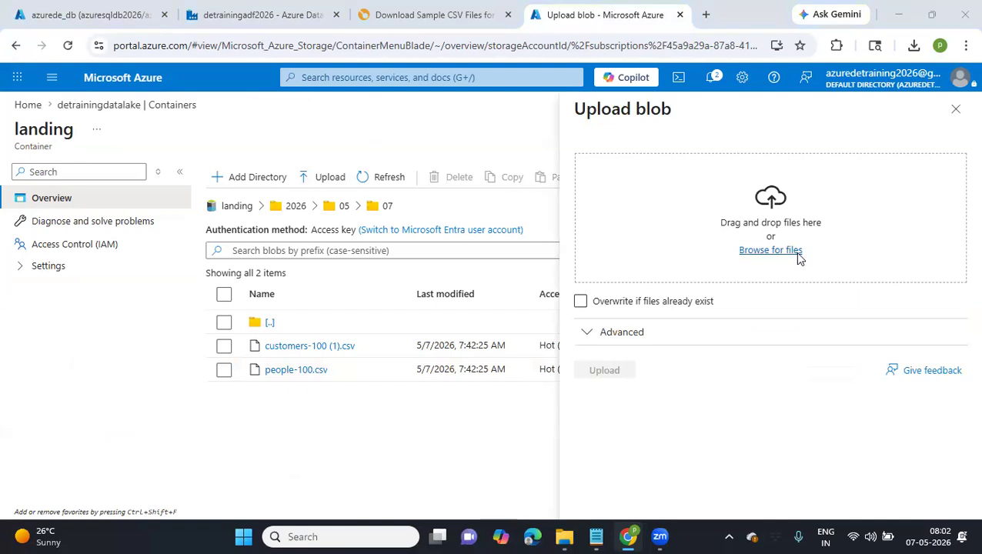
pyautogui.click(798, 254)
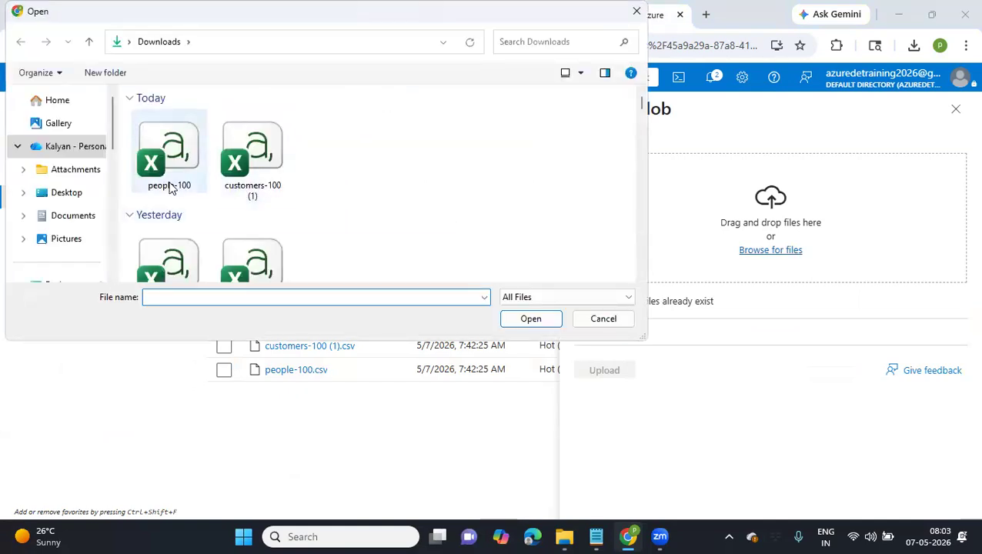
pyautogui.scroll(-3, 171, 189)
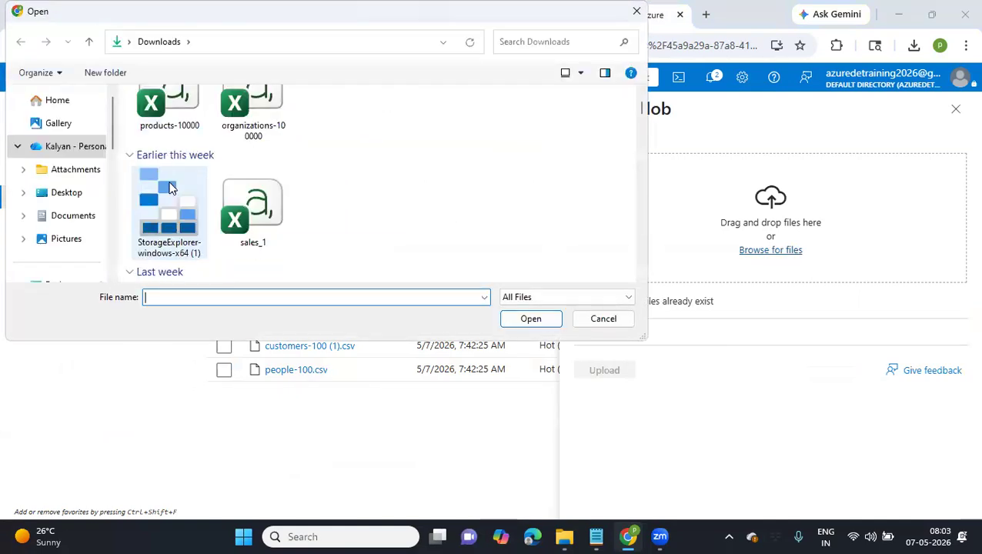
pyautogui.click(168, 107)
pyautogui.keyDown('ctrl'); pyautogui.click(262, 115); pyautogui.keyUp('ctrl')
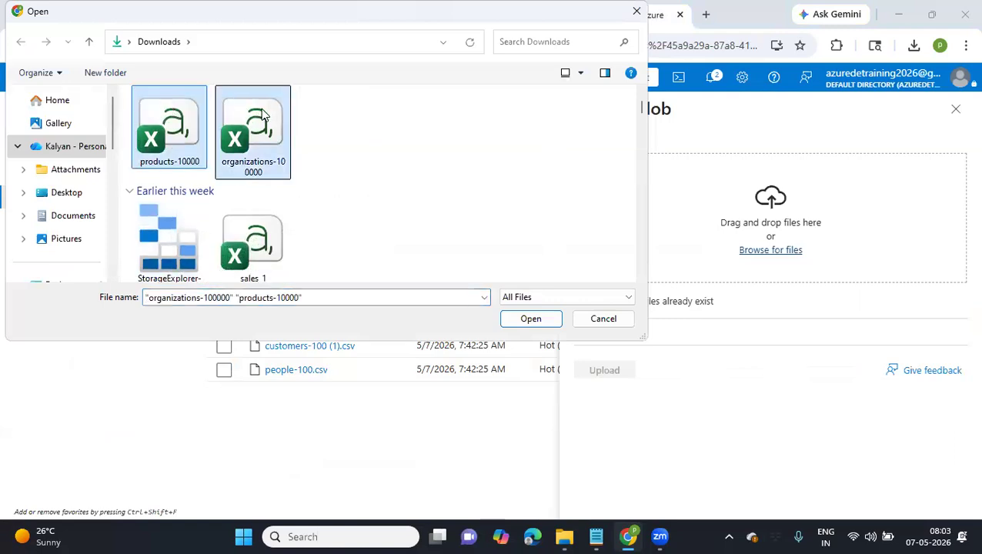
pyautogui.keyDown('ctrl'); pyautogui.keyDown('shift'); pyautogui.click(262, 244); pyautogui.keyUp('shift'); pyautogui.keyUp('ctrl')
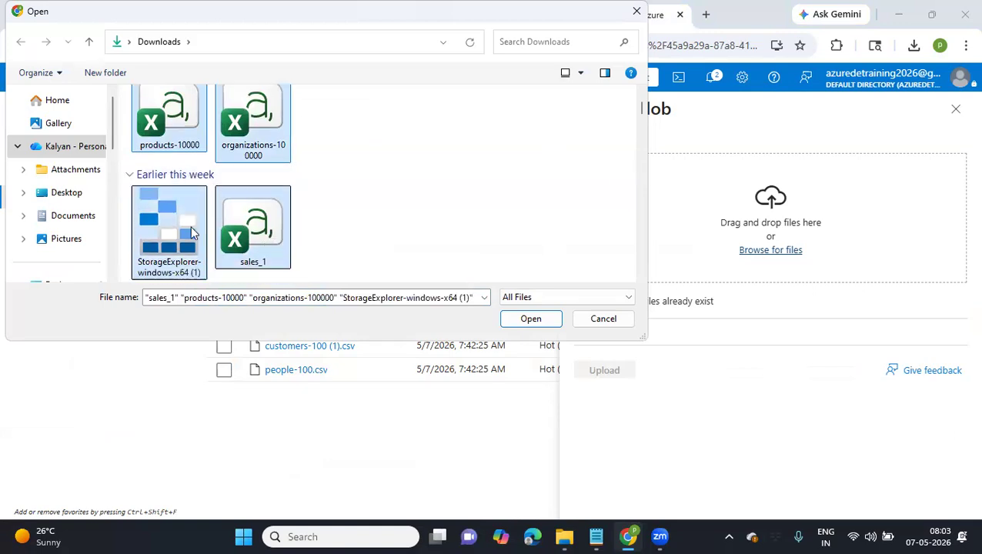
pyautogui.click(192, 233)
pyautogui.click(177, 145)
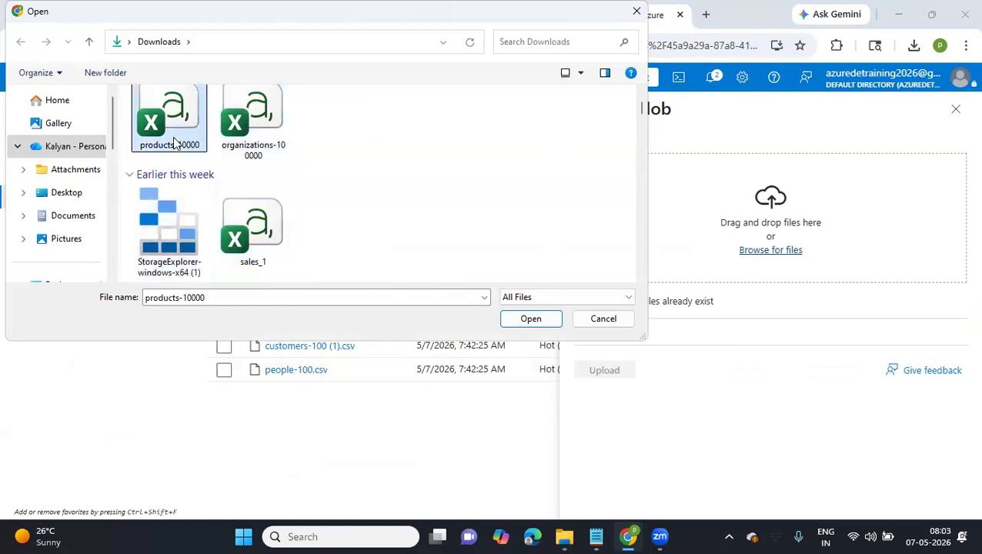
pyautogui.keyDown('ctrl'); pyautogui.click(256, 125); pyautogui.keyUp('ctrl')
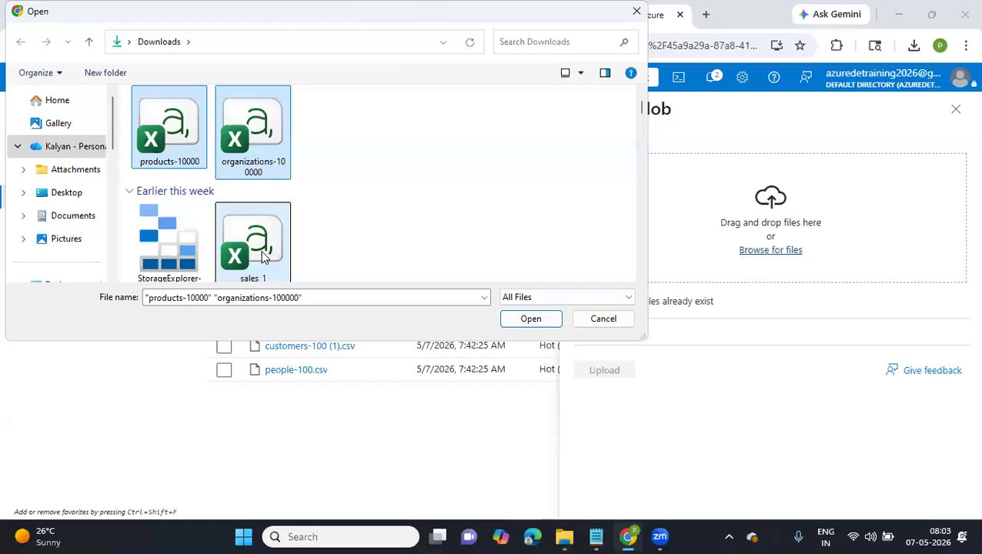
pyautogui.keyDown('ctrl'); pyautogui.click(260, 252); pyautogui.keyUp('ctrl')
pyautogui.click(529, 318)
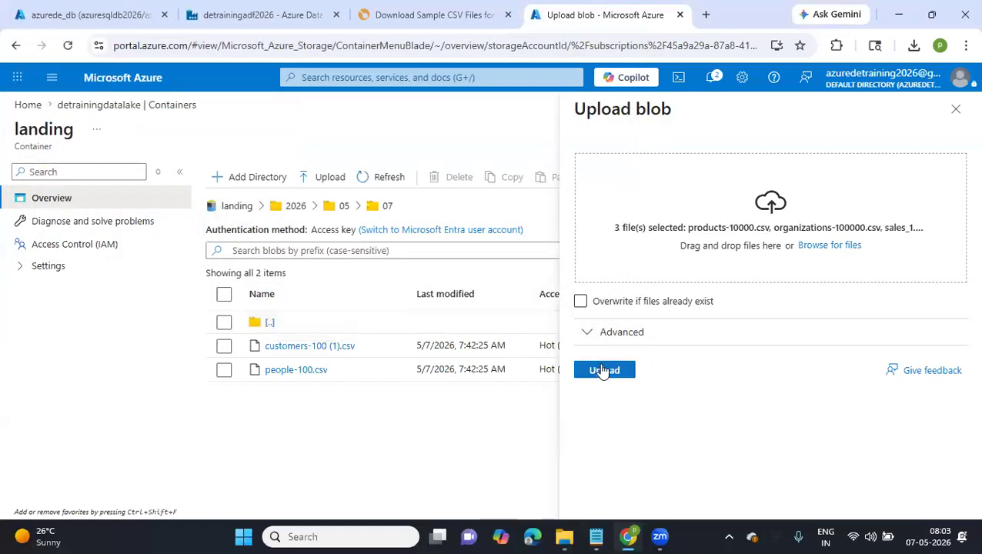
pyautogui.click(604, 371)
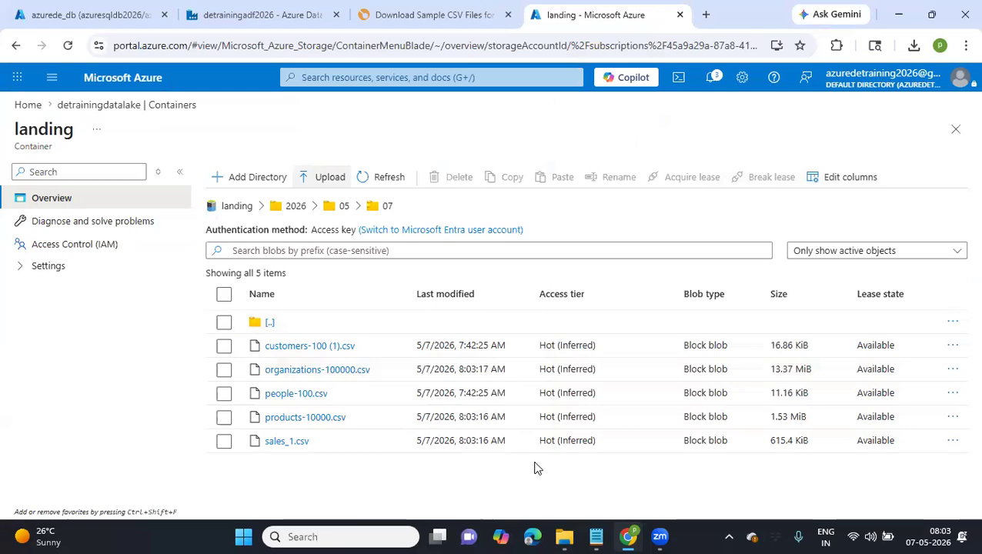
# Return to pipeline1 in the data factory and move ForEach1 farther right on the canvas to free space before it
pyautogui.click(262, 24)
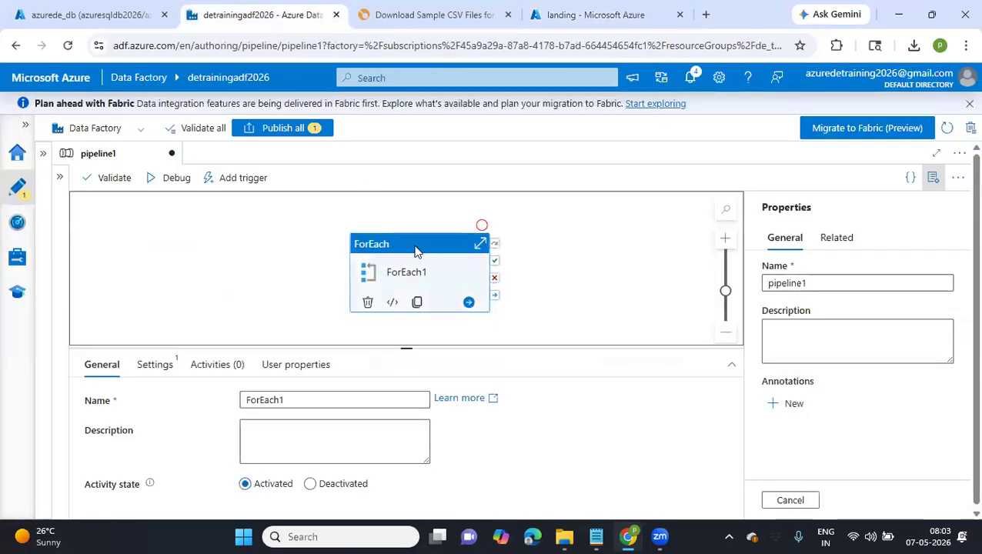
pyautogui.moveTo(415, 252); pyautogui.dragTo(572, 232)
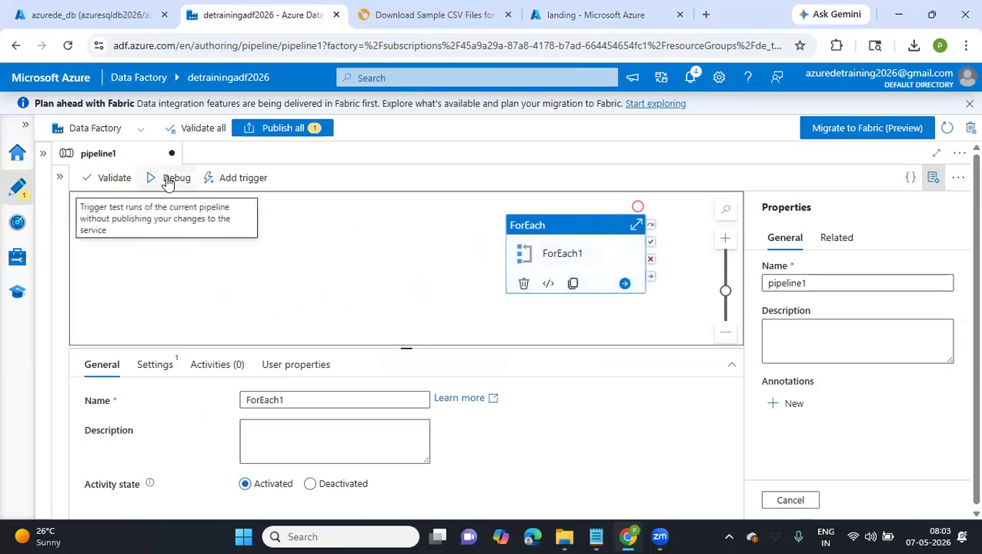
# Expand the pipeline's activities list and check the uploaded files in the landing container's 2026/05/07 folder
pyautogui.click(58, 175)
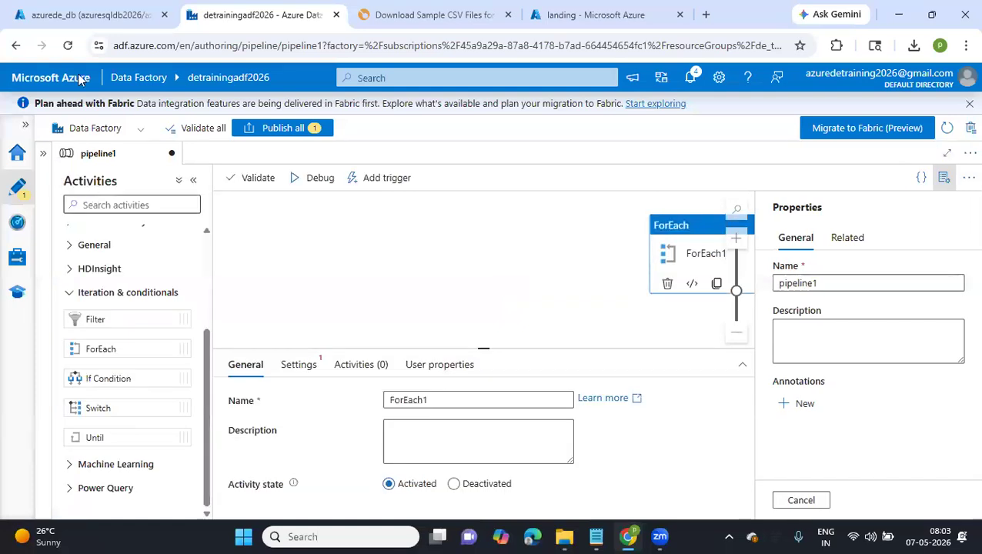
pyautogui.click(87, 17)
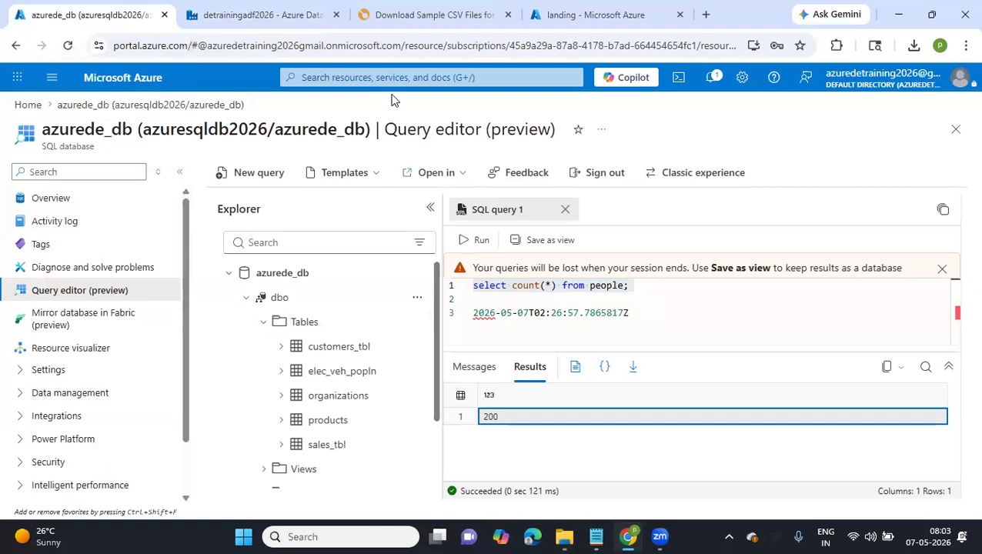
pyautogui.hotkey('ctrl', 'Tab')
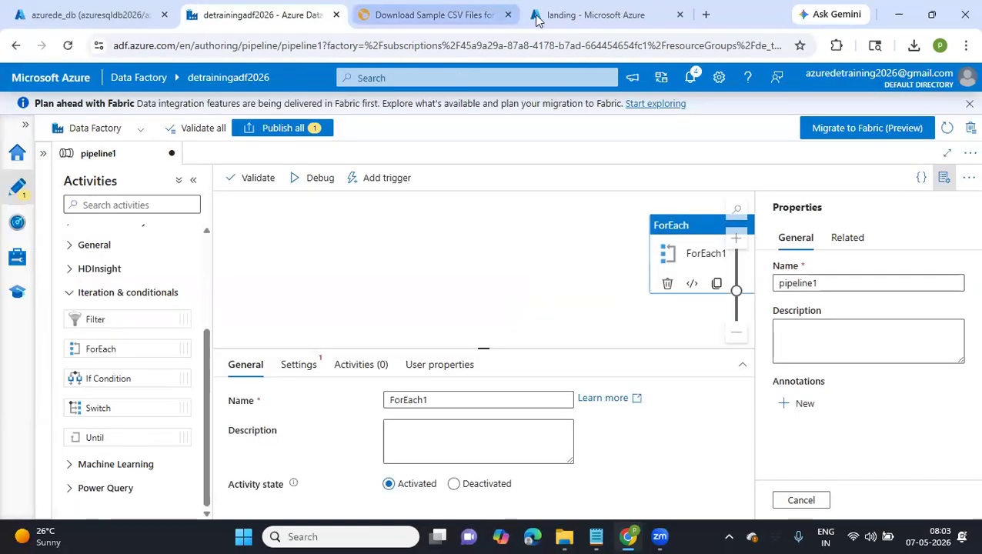
pyautogui.click(569, 17)
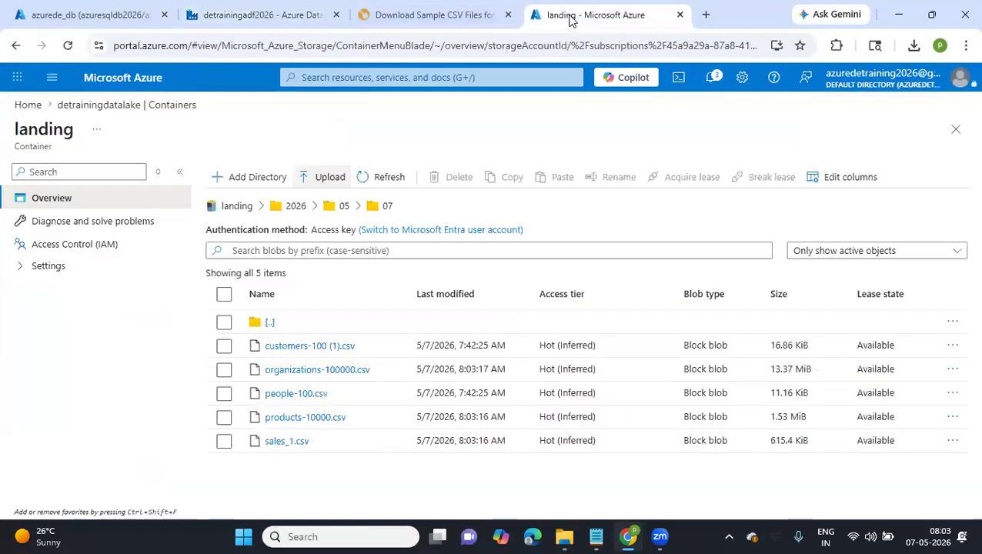
# Return to pipeline1 in the data factory and add a Get Metadata activity in the free space before ForEach1
pyautogui.click(230, 6)
pyautogui.click(148, 206)
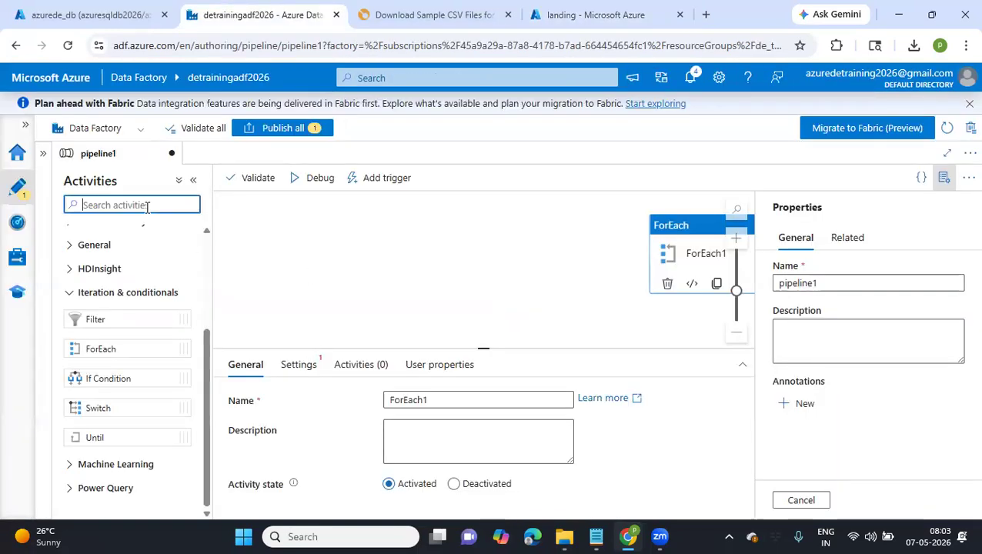
pyautogui.write('get')
pyautogui.moveTo(110, 260); pyautogui.dragTo(377, 230)
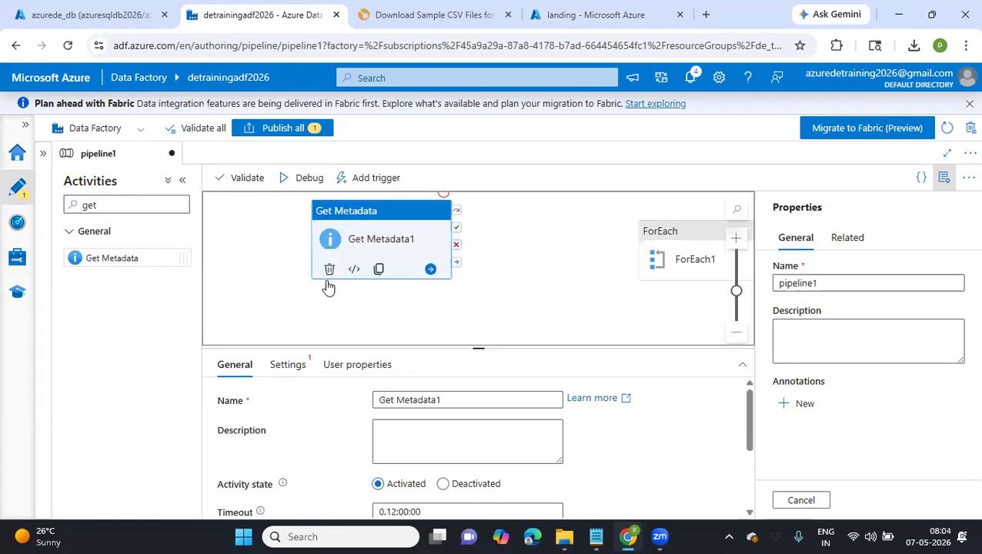
# Start a new dataset for the Get Metadata activity, using Azure Data Lake Storage Gen2 with the DelimitedText format
pyautogui.click(309, 364)
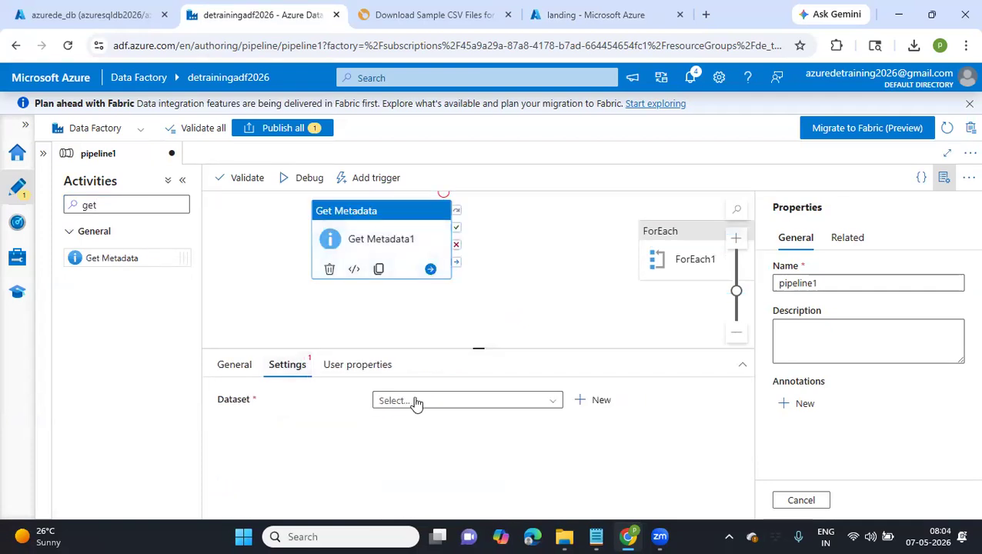
pyautogui.click(419, 402)
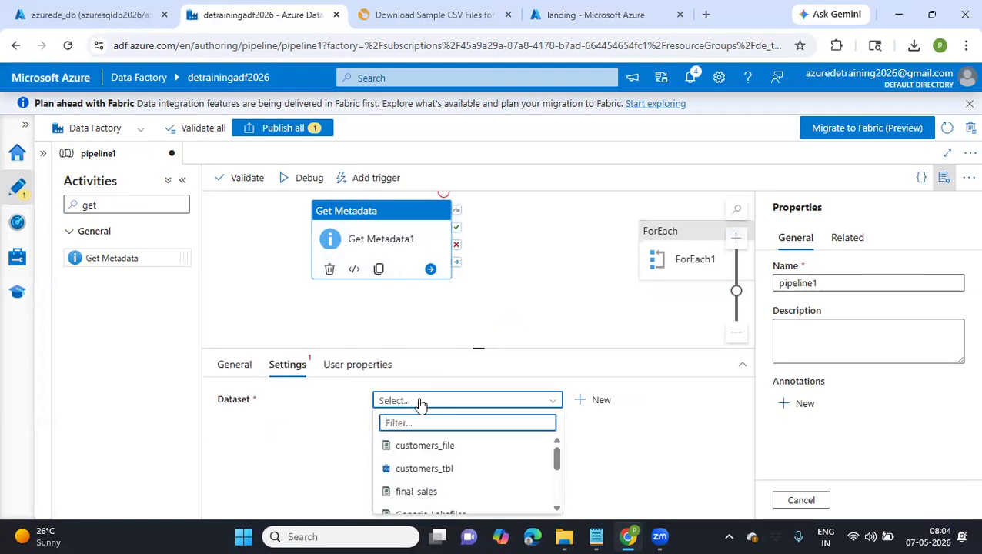
pyautogui.scroll(-3, 440, 462)
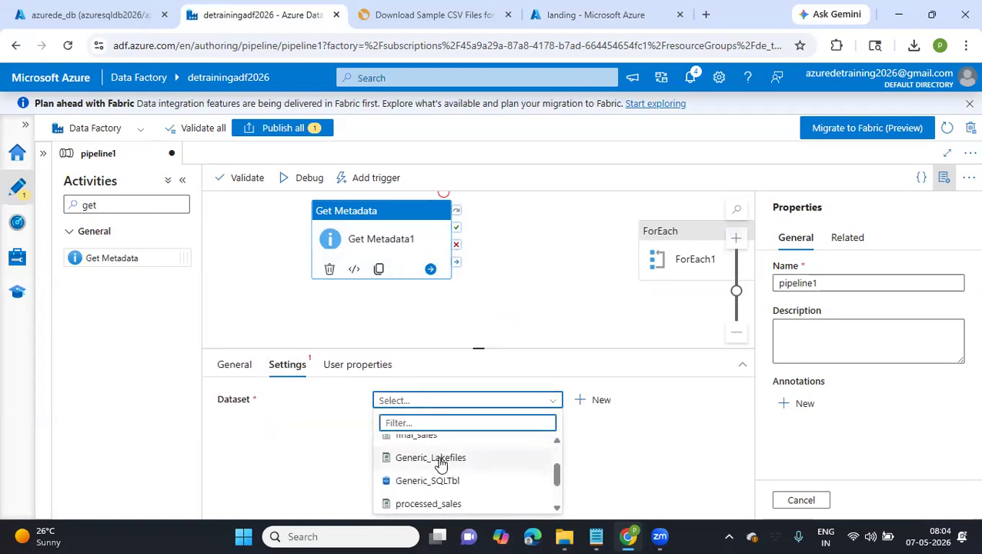
pyautogui.click(594, 400)
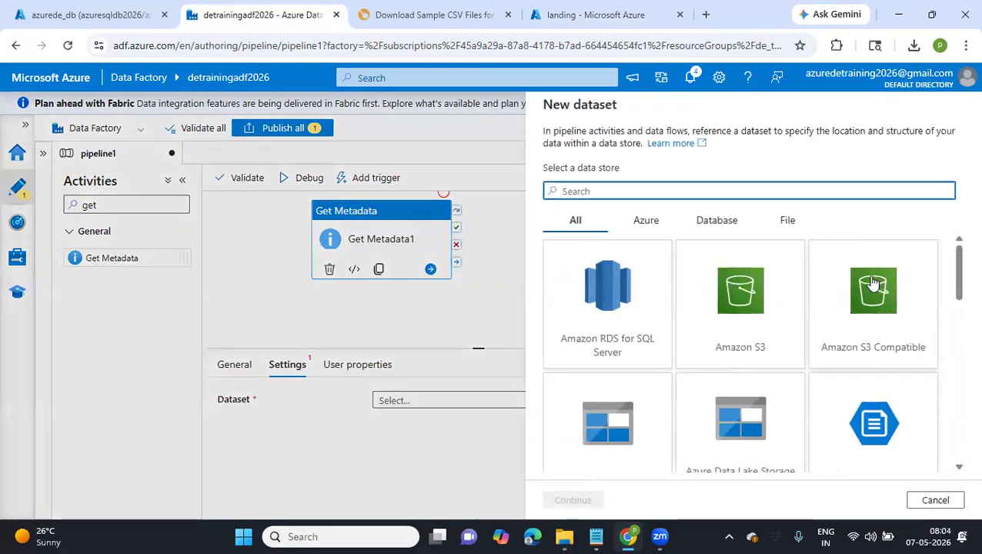
pyautogui.scroll(-4, 872, 285)
pyautogui.scroll(4, 872, 285)
pyautogui.scroll(-2, 727, 348)
pyautogui.scroll(-5, 730, 351)
pyautogui.scroll(-2, 730, 350)
pyautogui.scroll(6, 730, 350)
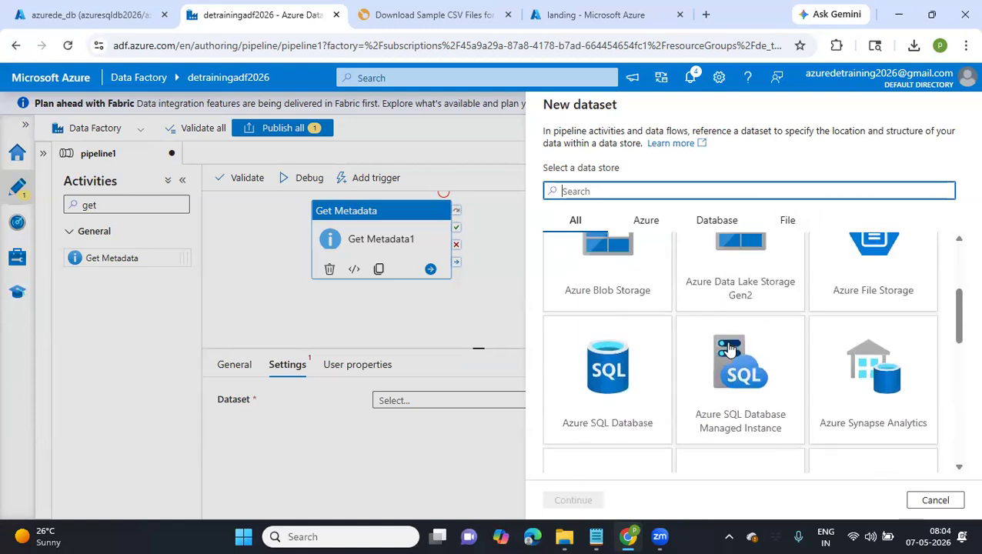
pyautogui.scroll(1, 730, 350)
pyautogui.click(729, 351)
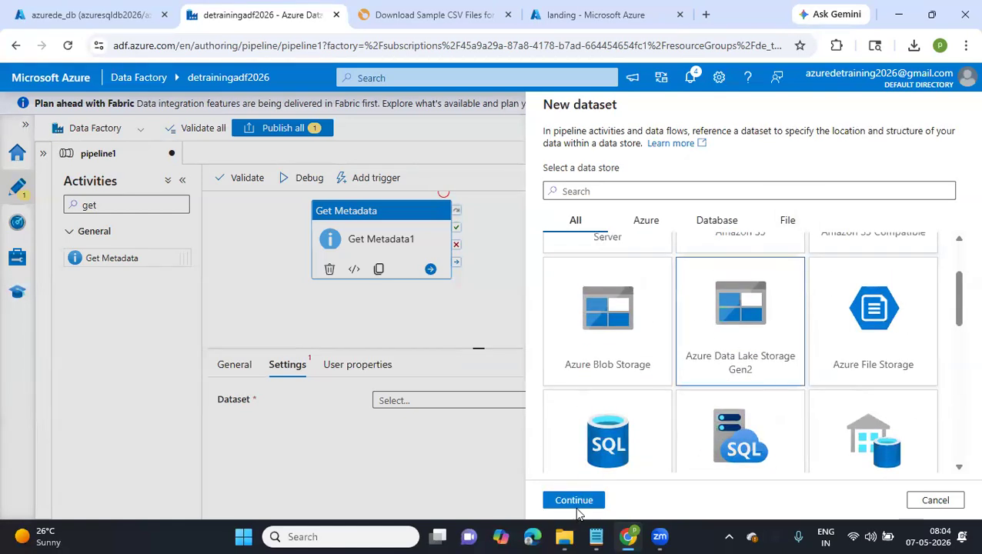
pyautogui.click(575, 502)
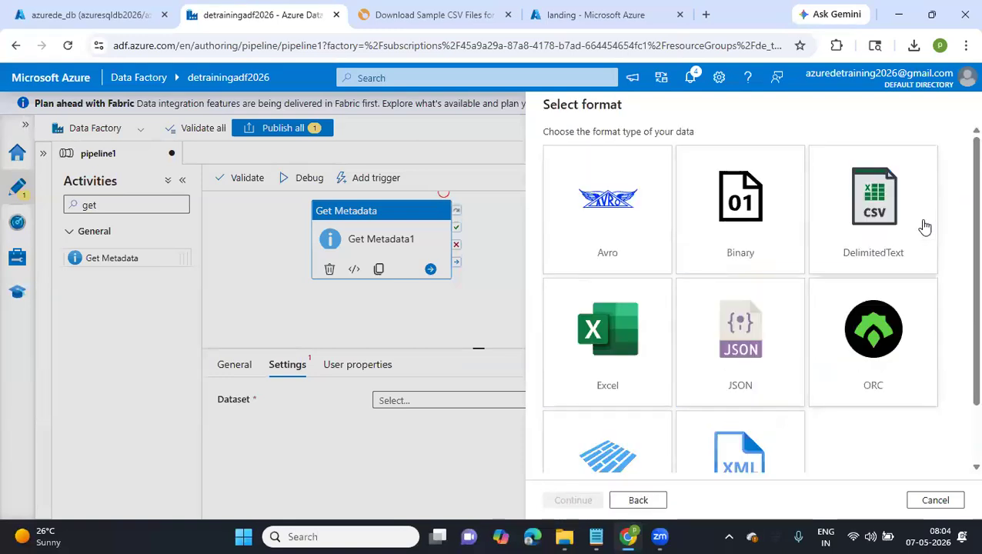
pyautogui.click(926, 227)
pyautogui.click(576, 499)
# Name the dataset metadata_file, assign the ADLS_LS linked service and create it without a file path
pyautogui.click(613, 149)
pyautogui.moveTo(613, 149); pyautogui.dragTo(526, 151)
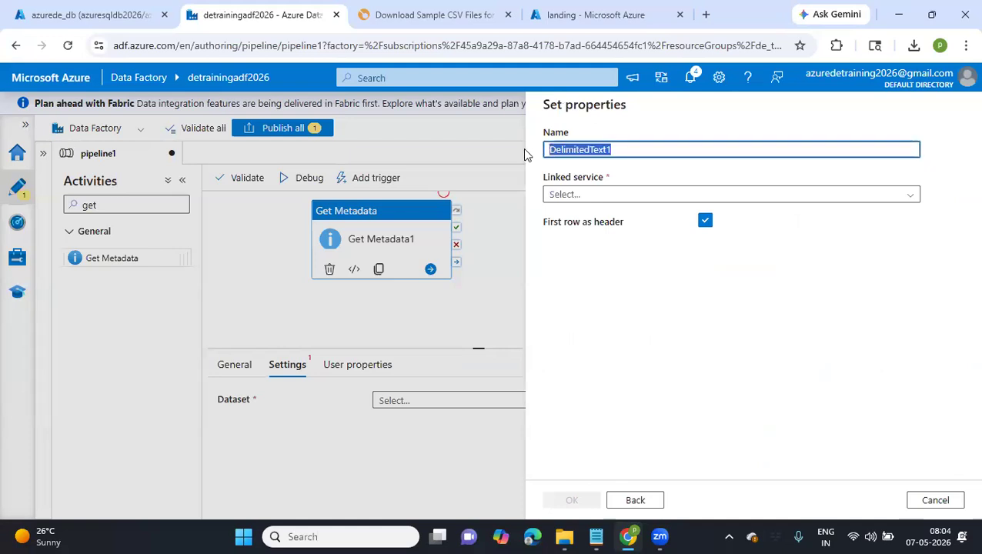
pyautogui.write('meta')
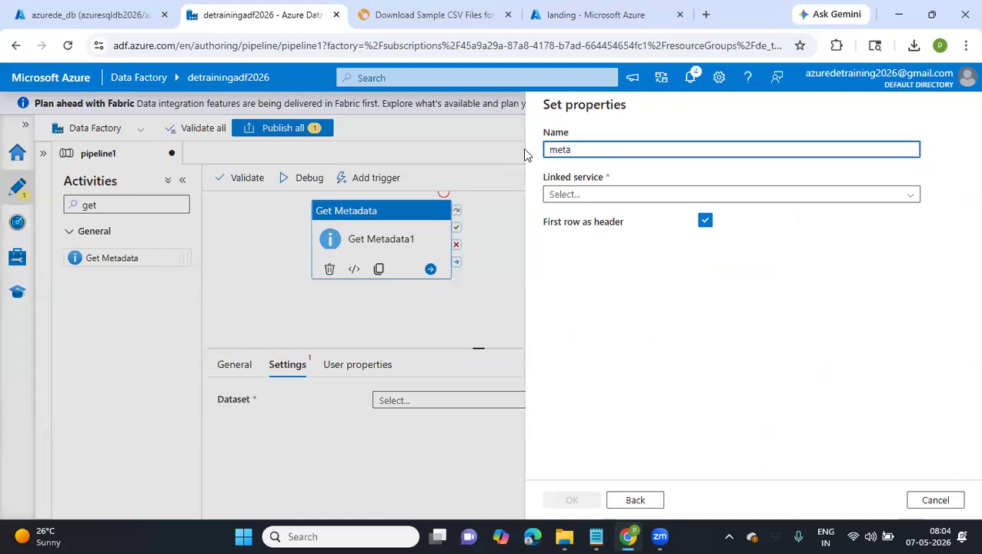
pyautogui.write('data')
pyautogui.write('_file')
pyautogui.click(584, 194)
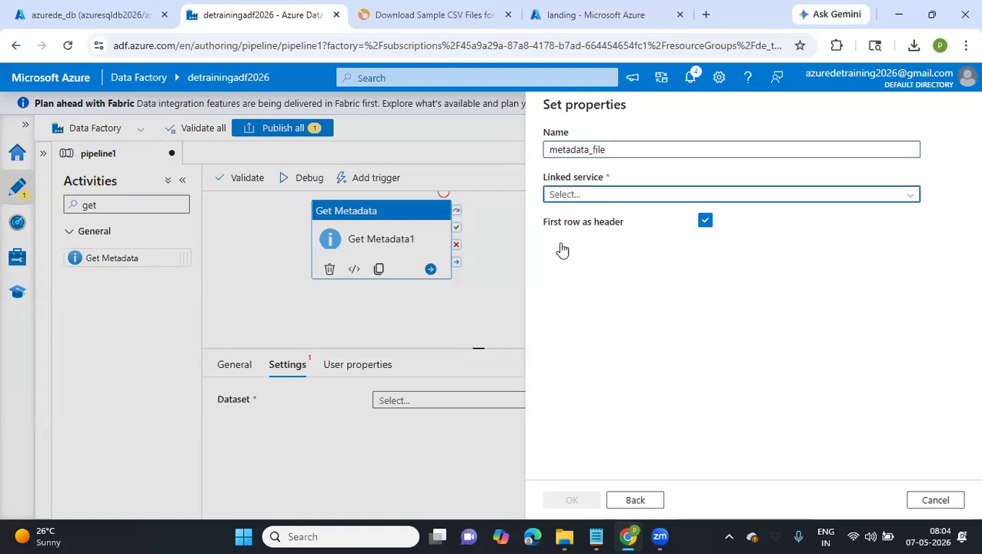
pyautogui.click(554, 265)
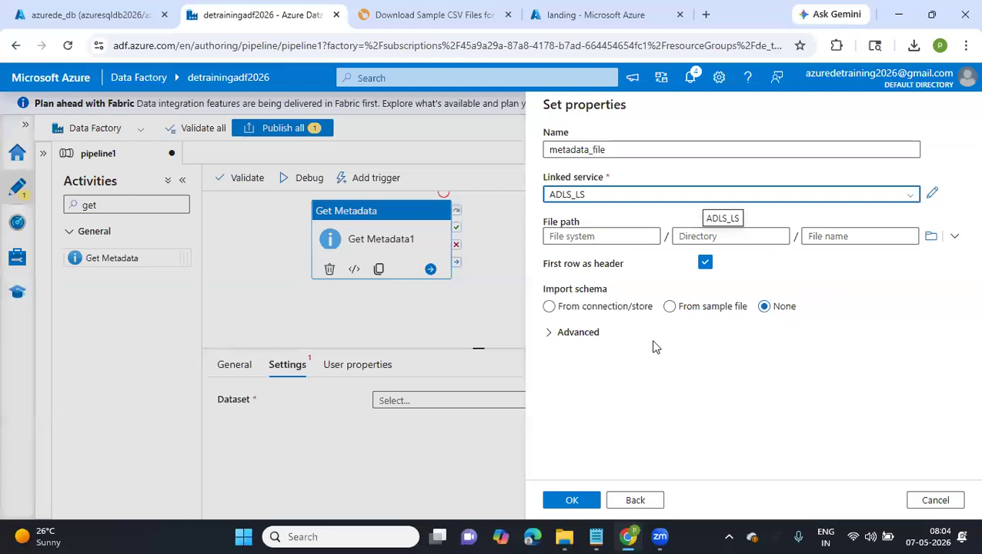
pyautogui.click(571, 500)
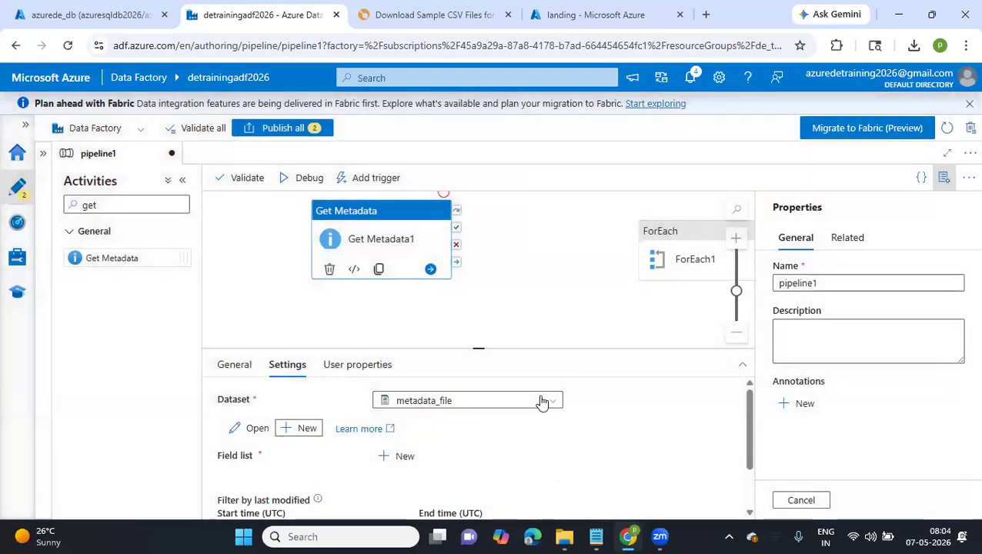
# Open the metadata_file dataset, enlarge its connection settings and set the file path's file system to landing
pyautogui.scroll(-2, 543, 402)
pyautogui.scroll(2, 542, 403)
pyautogui.scroll(-2, 437, 432)
pyautogui.scroll(1, 437, 432)
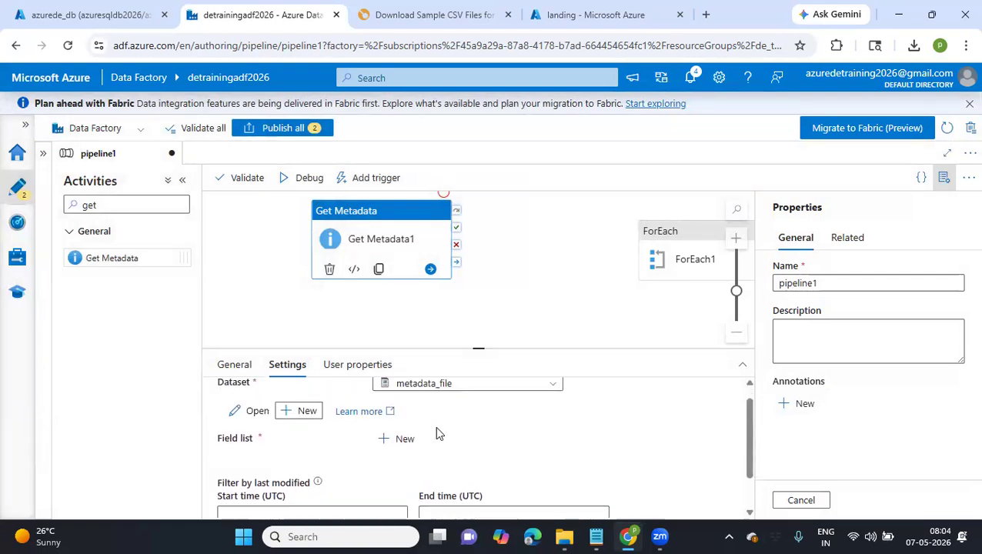
pyautogui.click(243, 415)
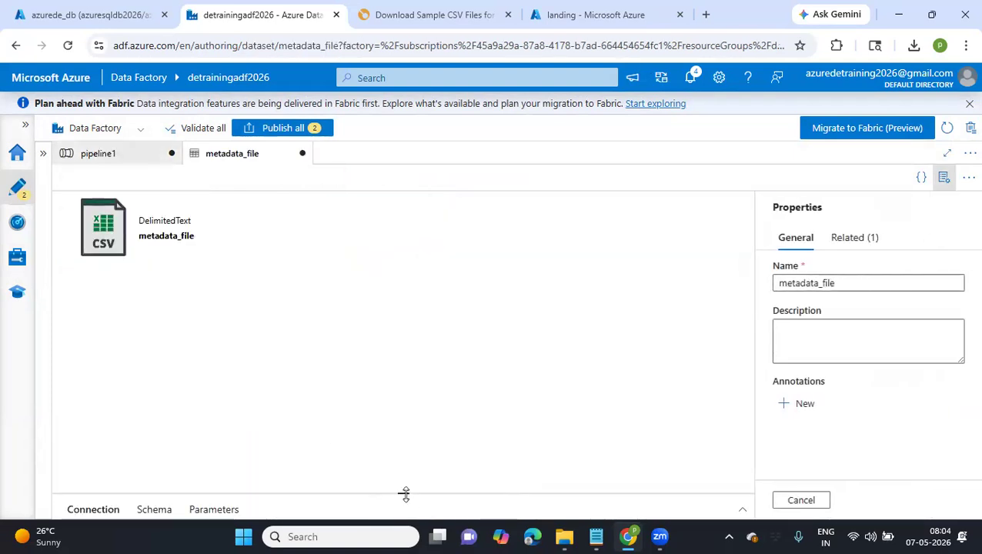
pyautogui.moveTo(405, 493); pyautogui.dragTo(404, 257)
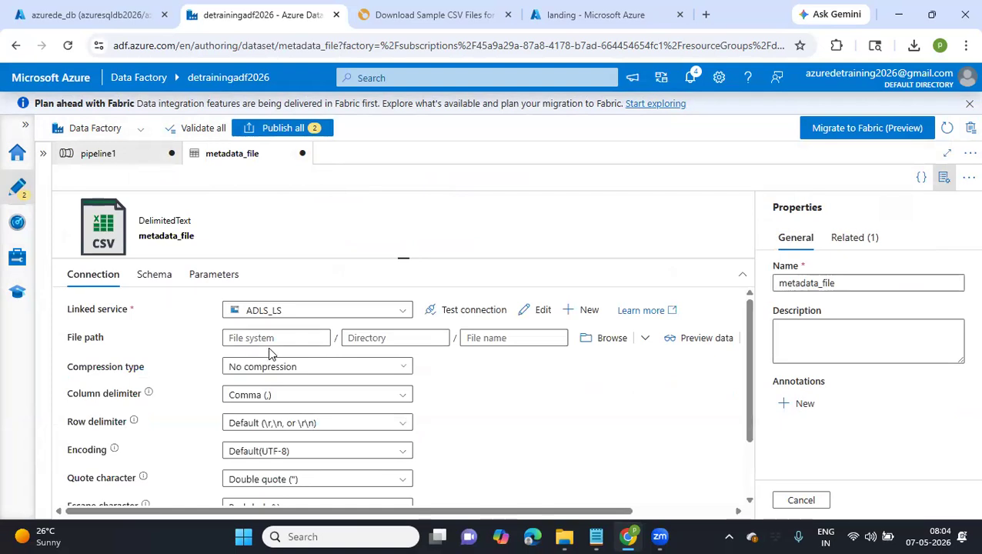
pyautogui.click(275, 337)
pyautogui.write('landing')
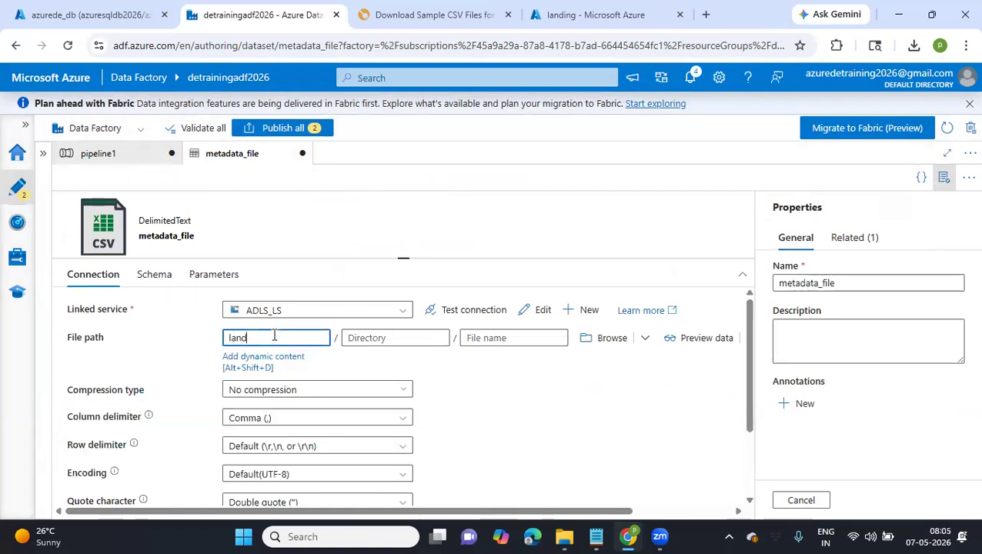
# Start a dynamic expression for the file path's directory and insert the concat function
pyautogui.click(422, 333)
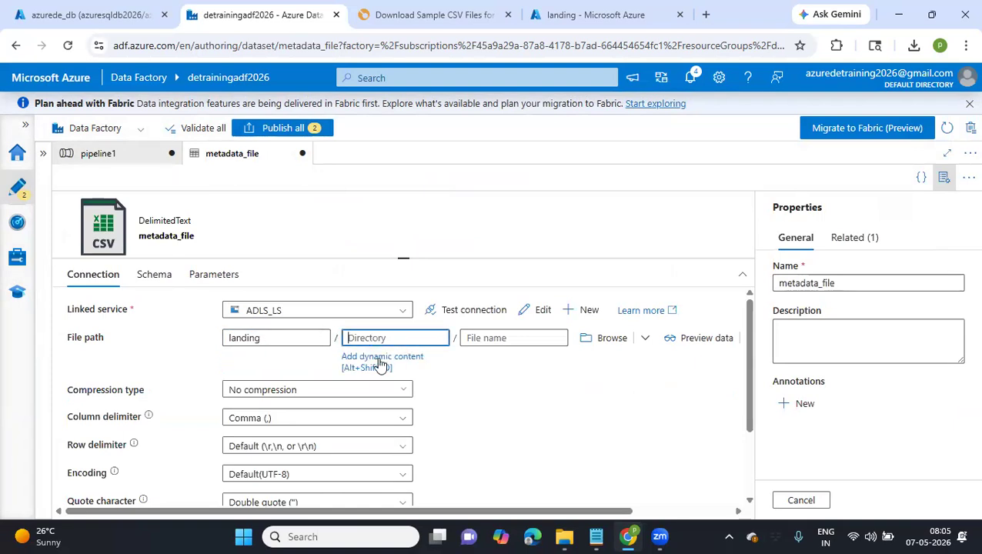
pyautogui.click(380, 359)
pyautogui.click(662, 161)
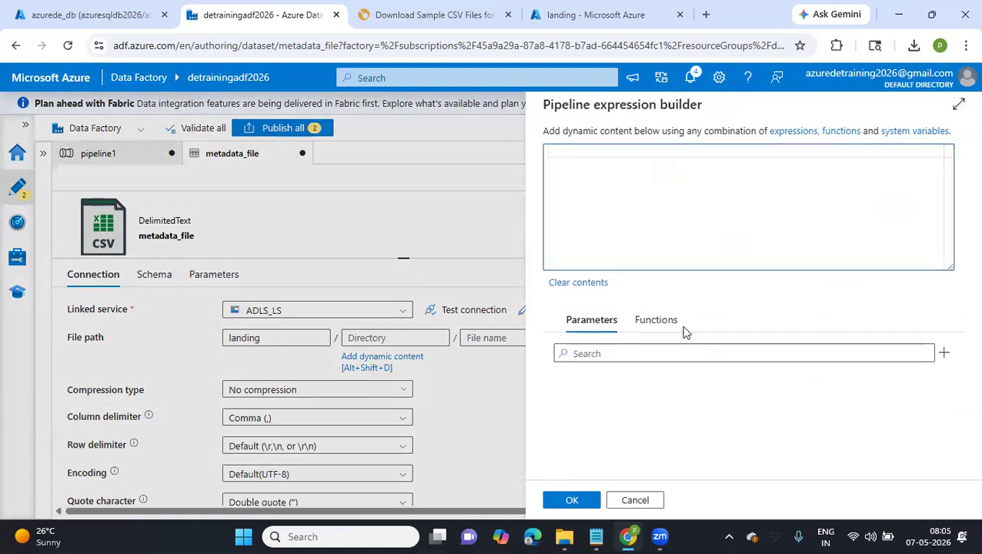
pyautogui.click(659, 322)
pyautogui.click(735, 345)
pyautogui.write('co')
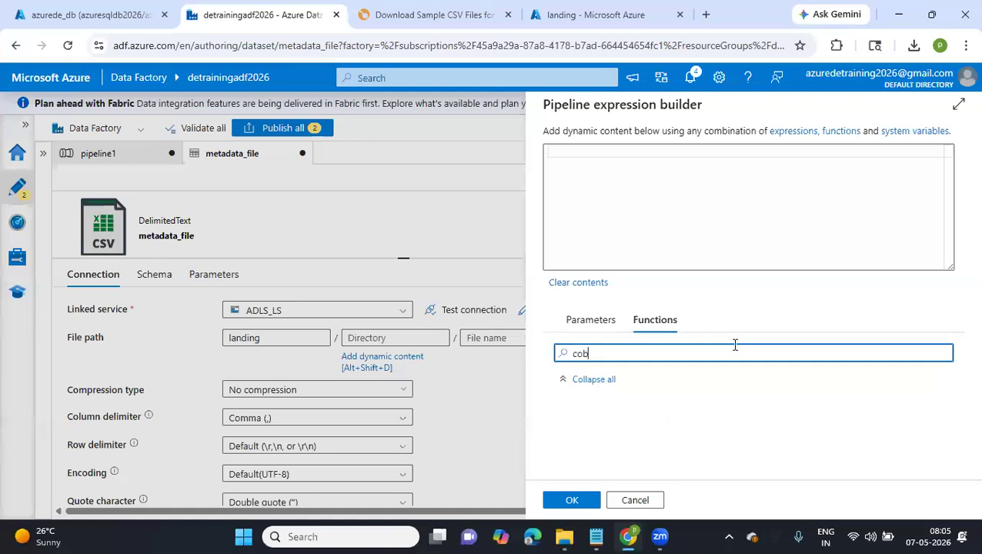
pyautogui.write('nca')
pyautogui.click(694, 423)
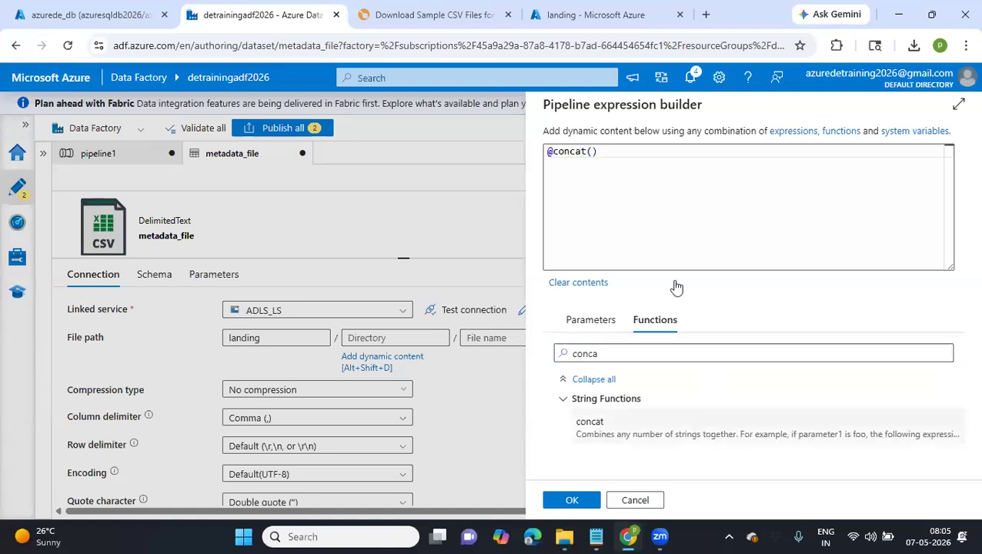
# Nest the formatDateTime function inside the parentheses of concat in the directory expression
pyautogui.click(593, 152)
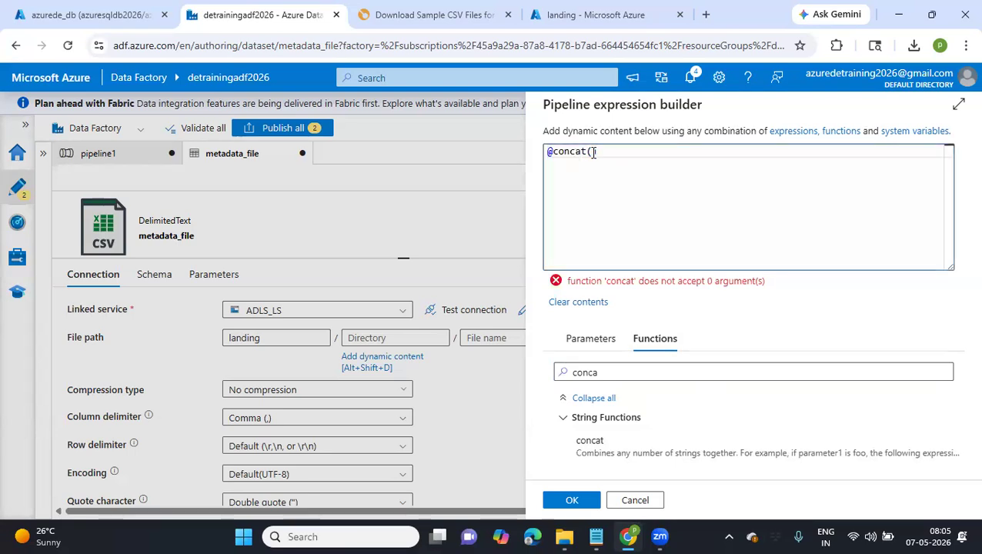
pyautogui.click(638, 372)
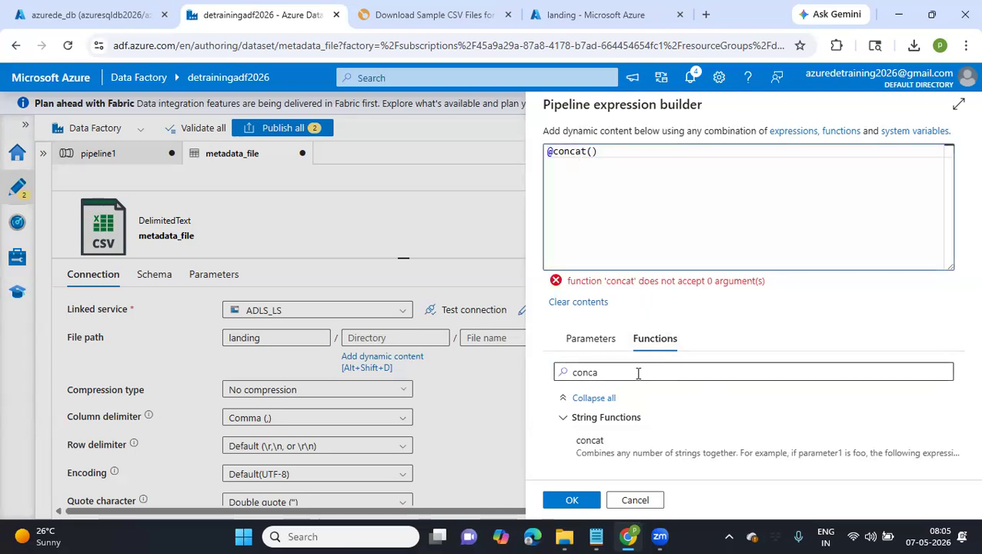
pyautogui.moveTo(629, 372); pyautogui.dragTo(541, 375)
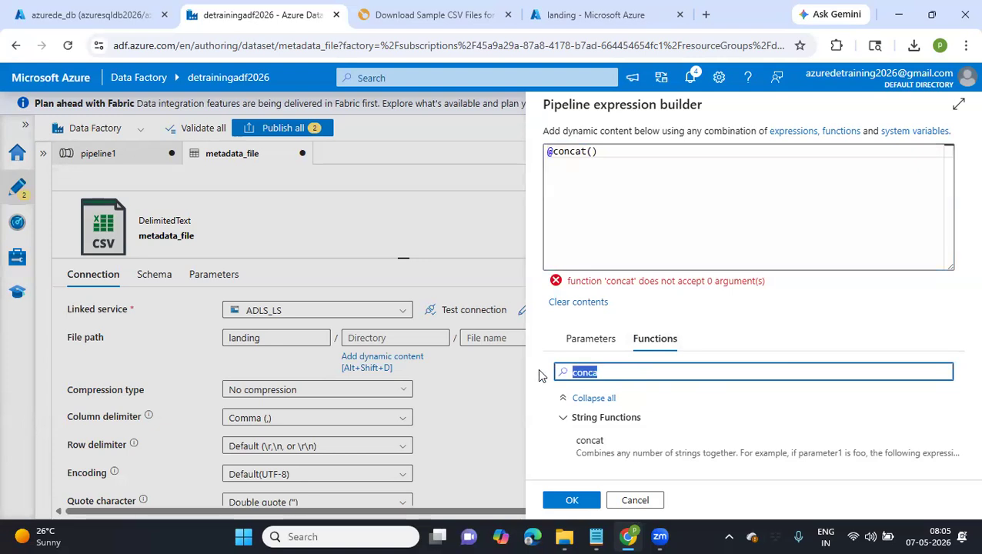
pyautogui.write('ut')
pyautogui.press('BackSpace')
pyautogui.press('BackSpace')
pyautogui.write('forma')
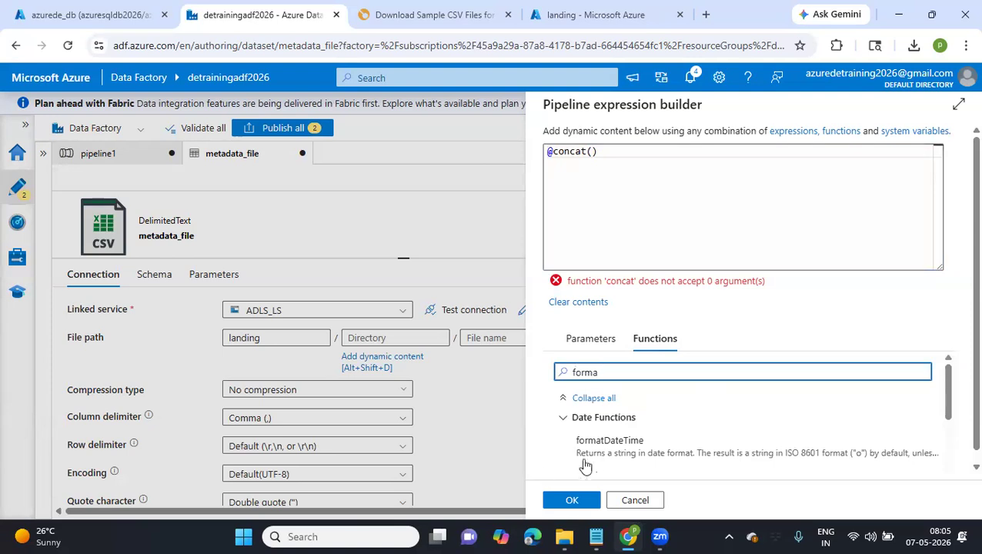
pyautogui.click(597, 454)
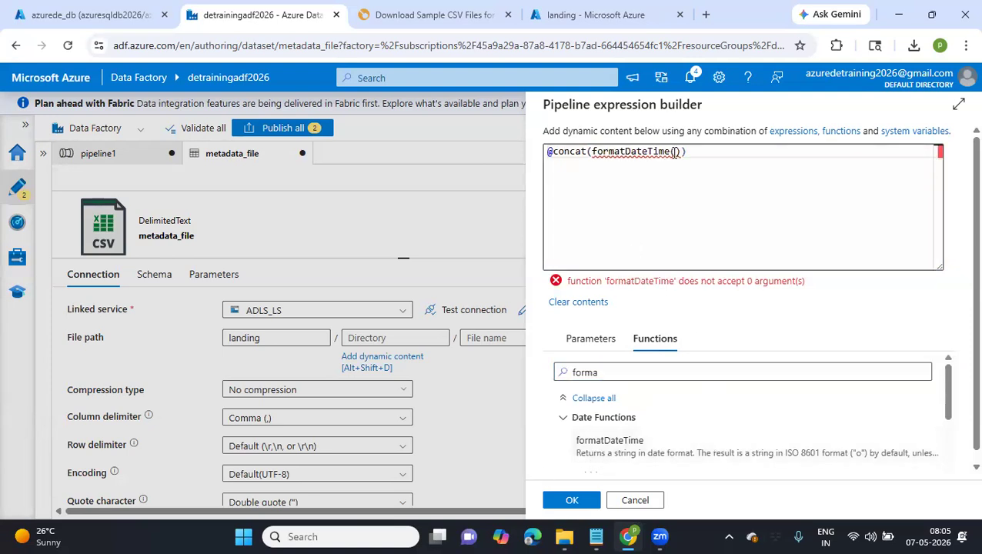
# Find the utcNow function and insert it as the timestamp argument of formatDateTime in the directory expression
pyautogui.moveTo(618, 376); pyautogui.dragTo(548, 381)
pyautogui.write('utc')
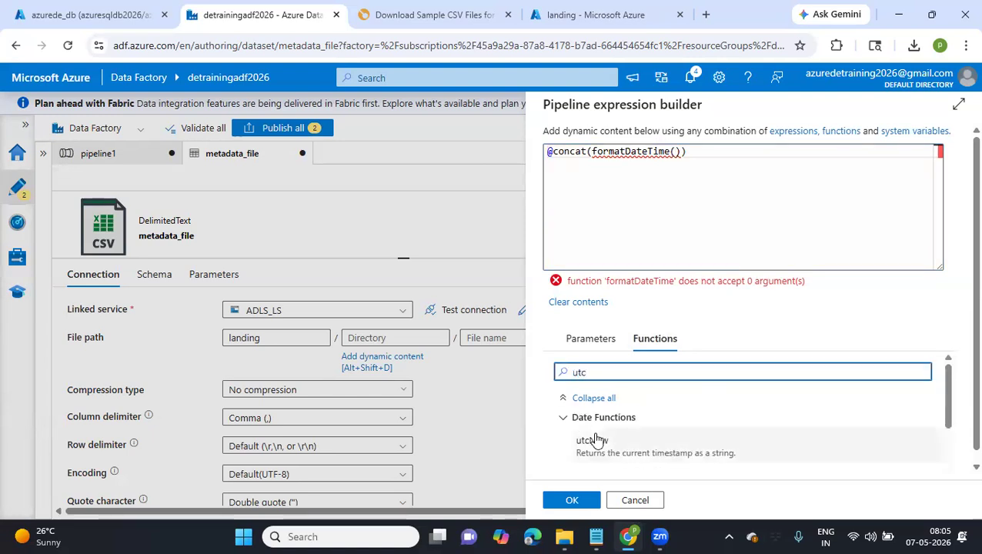
pyautogui.click(594, 440)
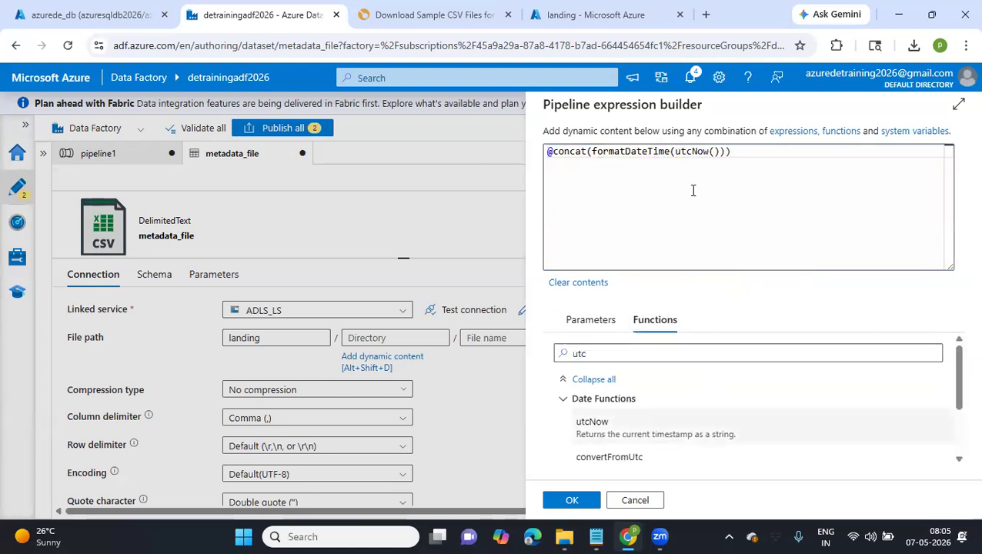
# Add the 'yyyy' format to the first formatDateTime call, close it, and follow it with a '/' separator inside concat
pyautogui.click(719, 151)
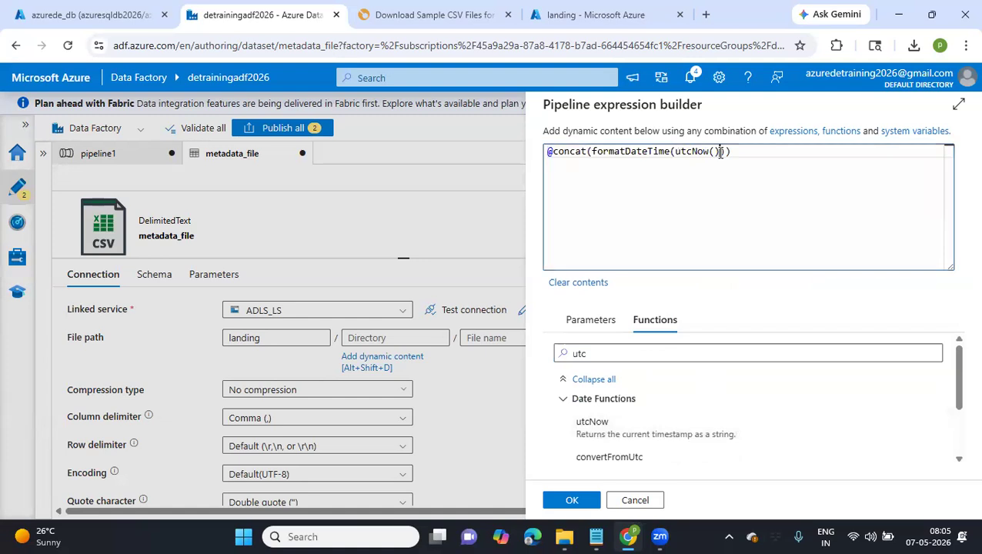
pyautogui.write("'''")
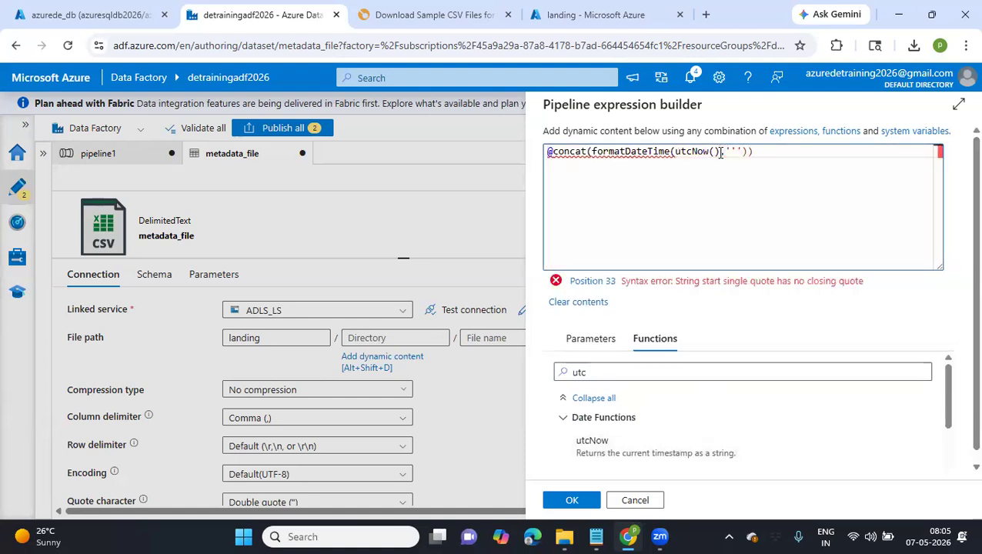
pyautogui.press('BackSpace')
pyautogui.write("yyyy','/',")
pyautogui.click(758, 150)
pyautogui.write('))')
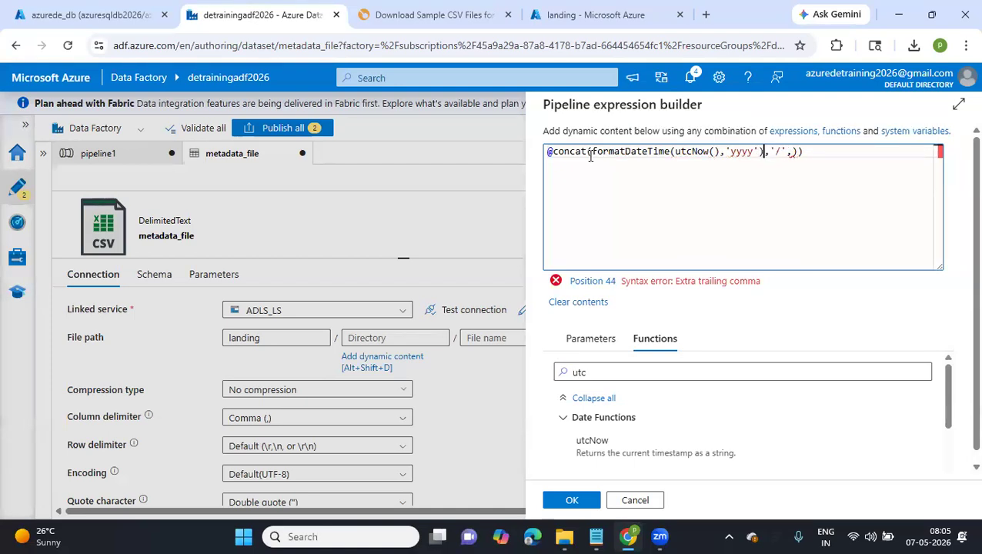
# Duplicate the formatDateTime call after the separator, set the copy's format to 'MM' and add another '/' separator
pyautogui.moveTo(590, 151); pyautogui.dragTo(768, 153)
pyautogui.click(648, 152)
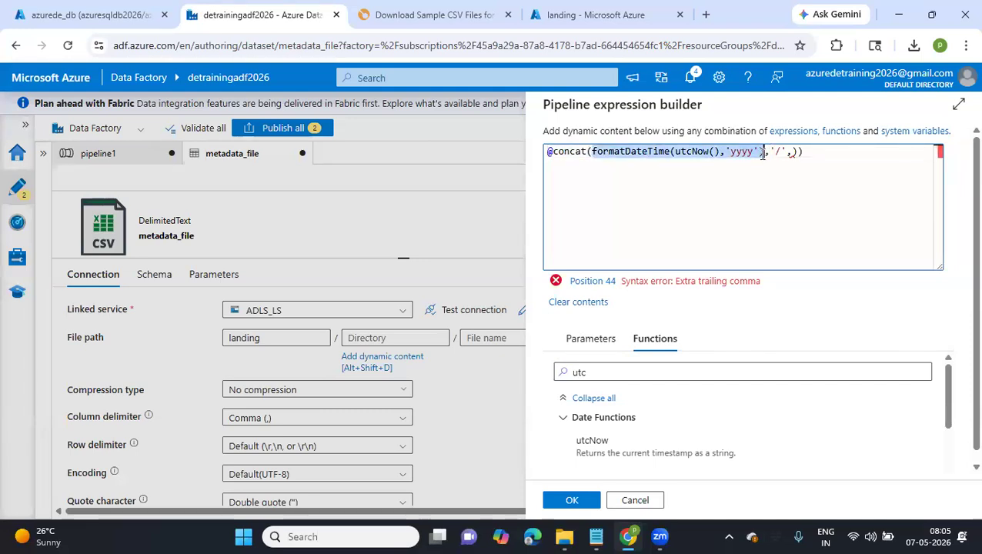
pyautogui.hotkey('ctrl', 'c')
pyautogui.click(792, 152)
pyautogui.hotkey('ctrl', 'v')
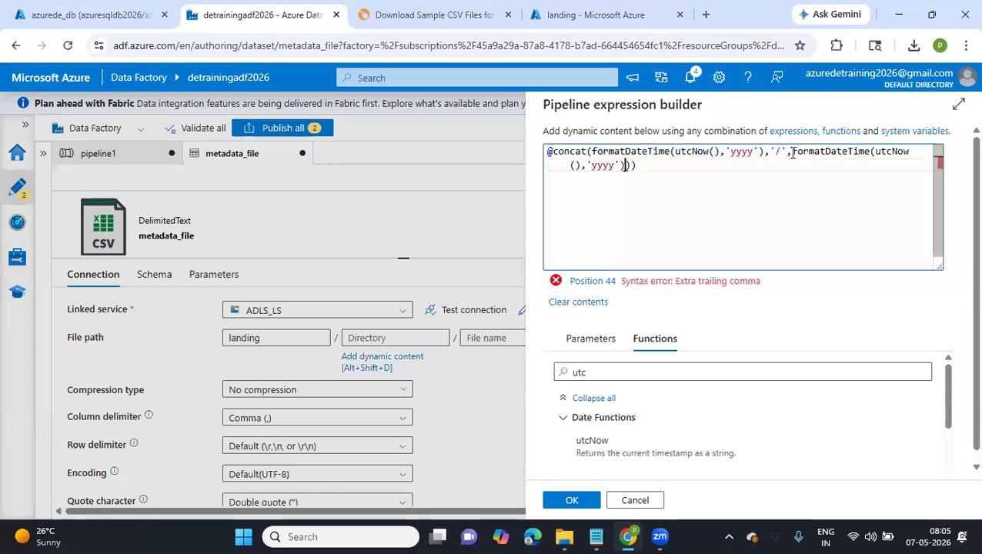
pyautogui.doubleClick(608, 165)
pyautogui.press('BackSpace')
pyautogui.write("MM')")
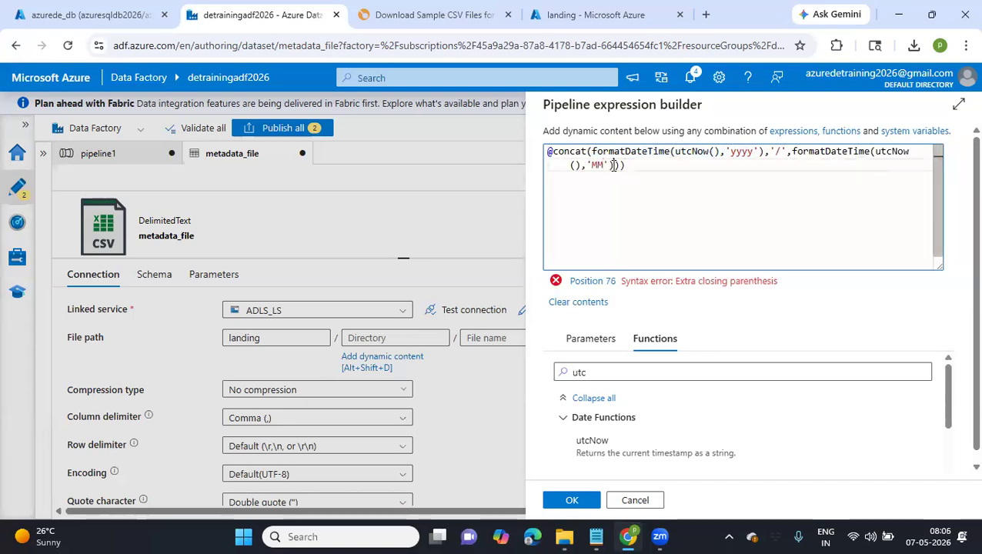
pyautogui.write(",'/',")
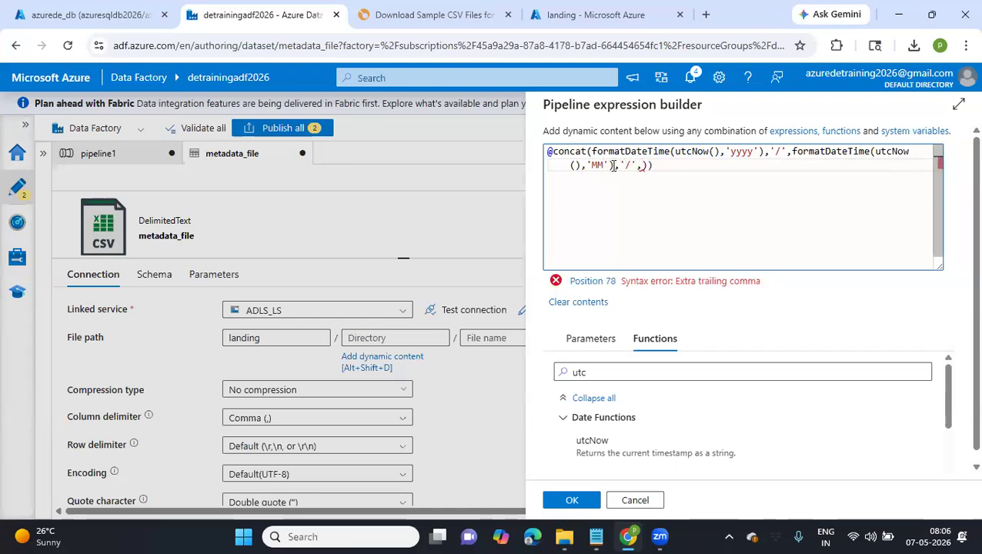
# Append a third formatDateTime call with format 'dd', remove the extra closing parenthesis and apply the directory expression
pyautogui.hotkey('ctrl', 'v')
pyautogui.doubleClick(789, 166)
pyautogui.write('dd')
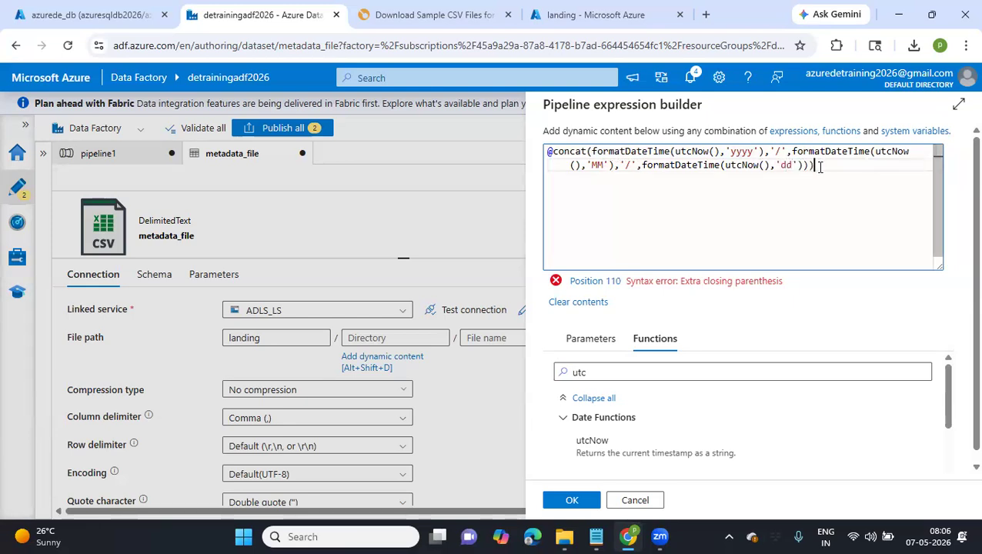
pyautogui.press('BackSpace')
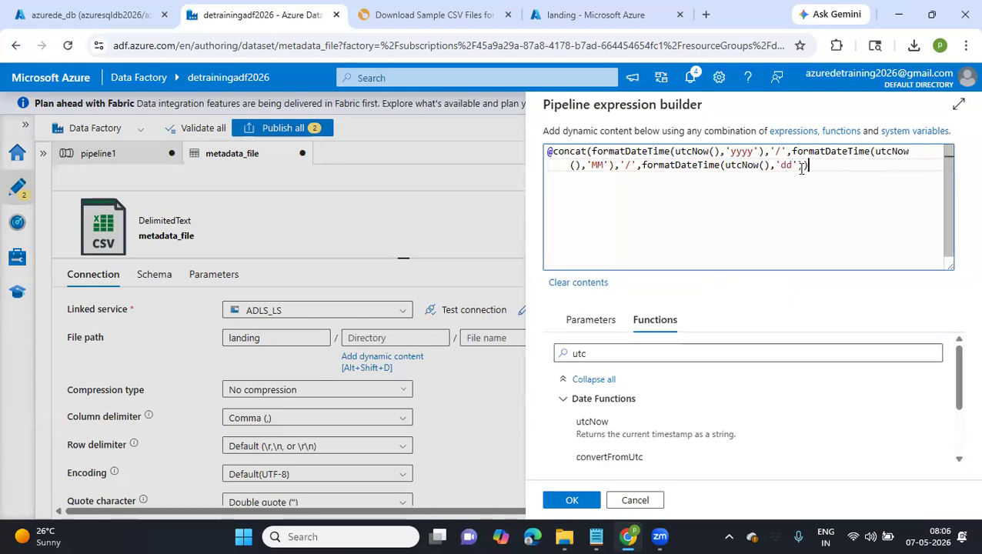
pyautogui.click(575, 501)
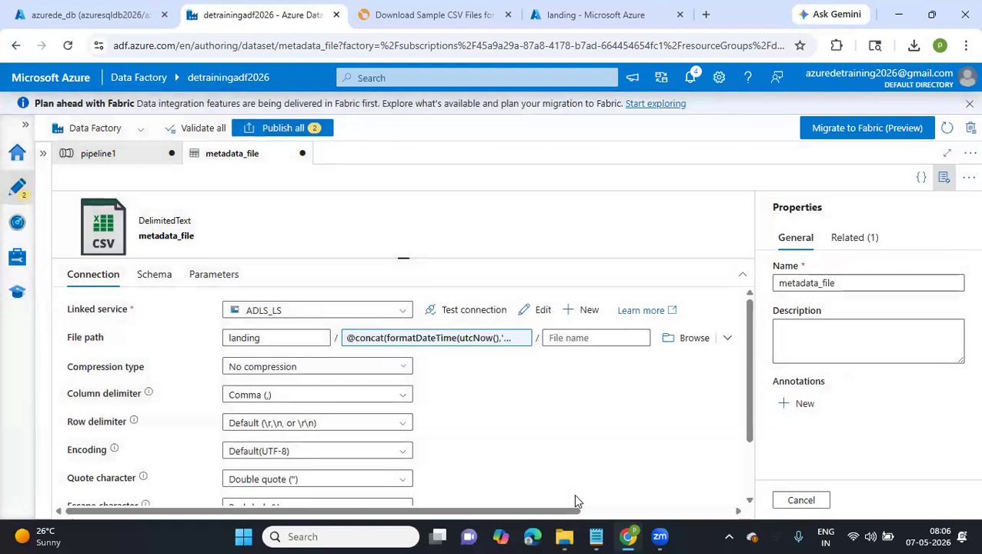
pyautogui.click(572, 338)
pyautogui.click(501, 413)
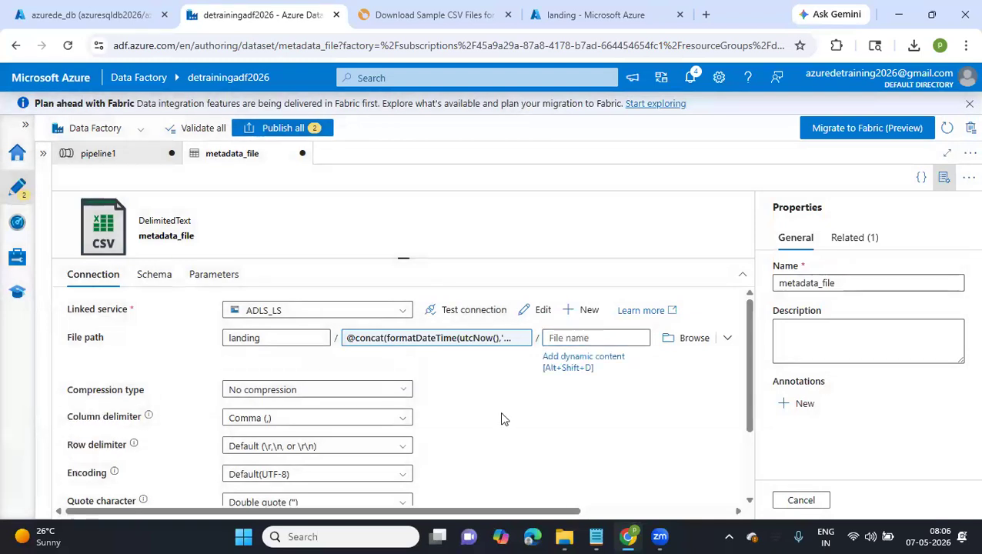
pyautogui.scroll(-2, 501, 418)
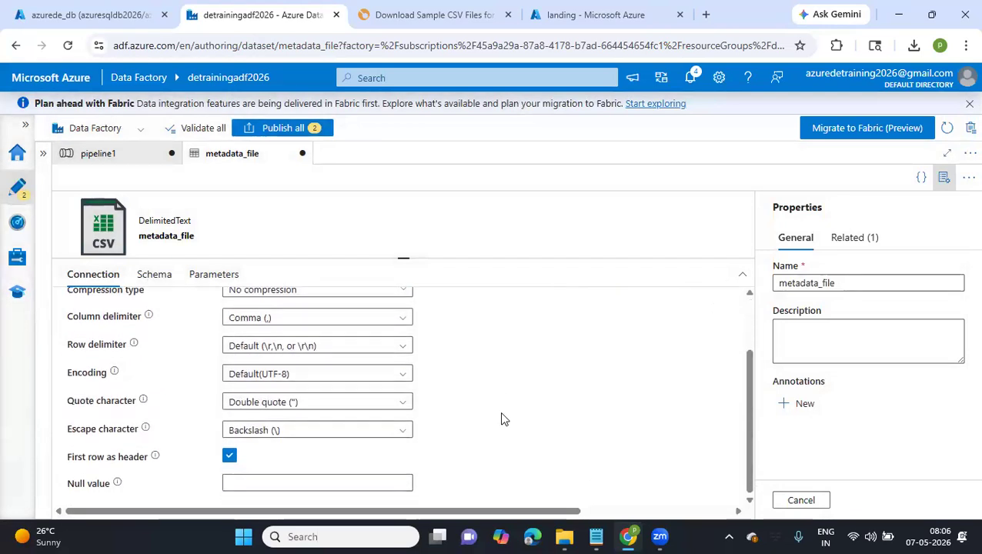
pyautogui.scroll(2, 501, 418)
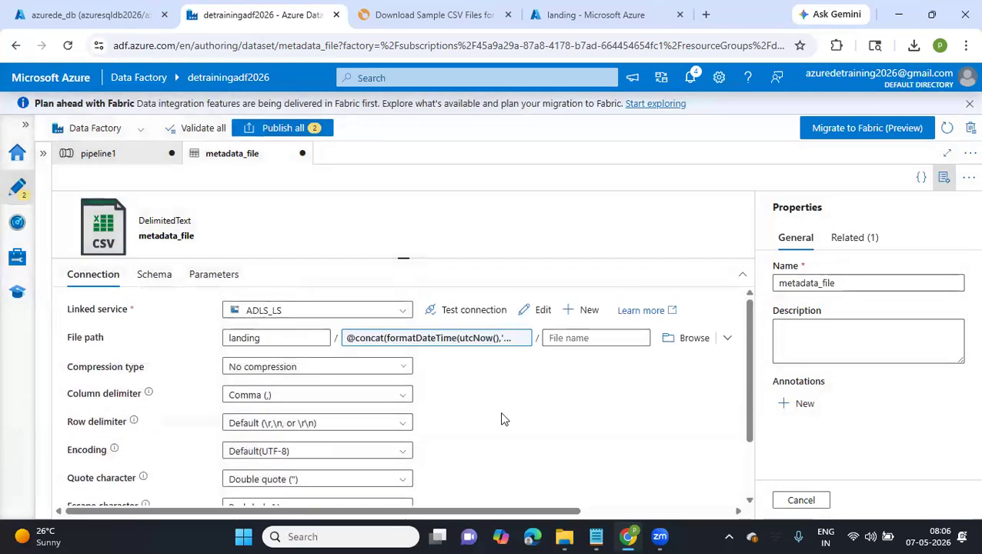
# Return to pipeline1 and add a Child items argument to the field list of the Get Metadata1 activity
pyautogui.click(122, 164)
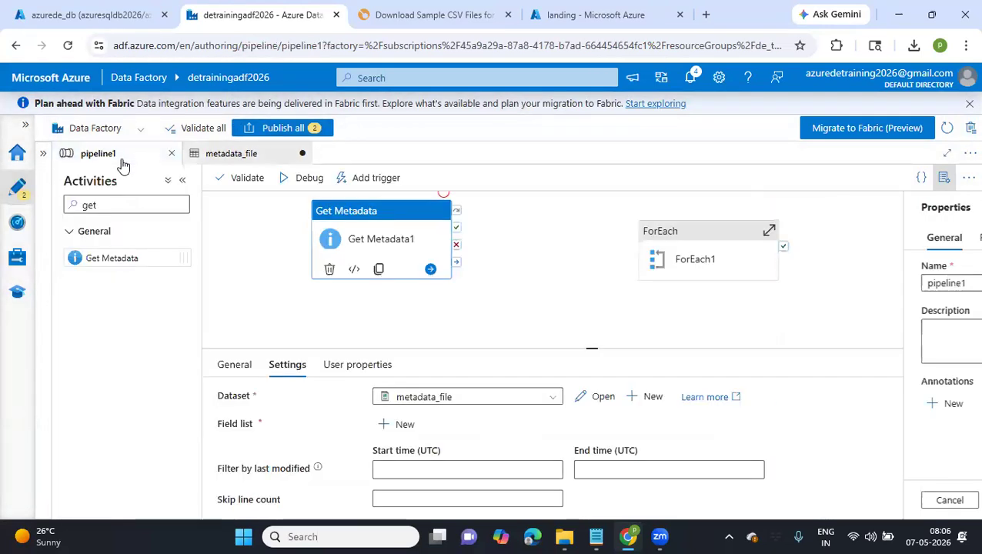
pyautogui.click(389, 440)
pyautogui.scroll(-2, 526, 397)
pyautogui.click(582, 407)
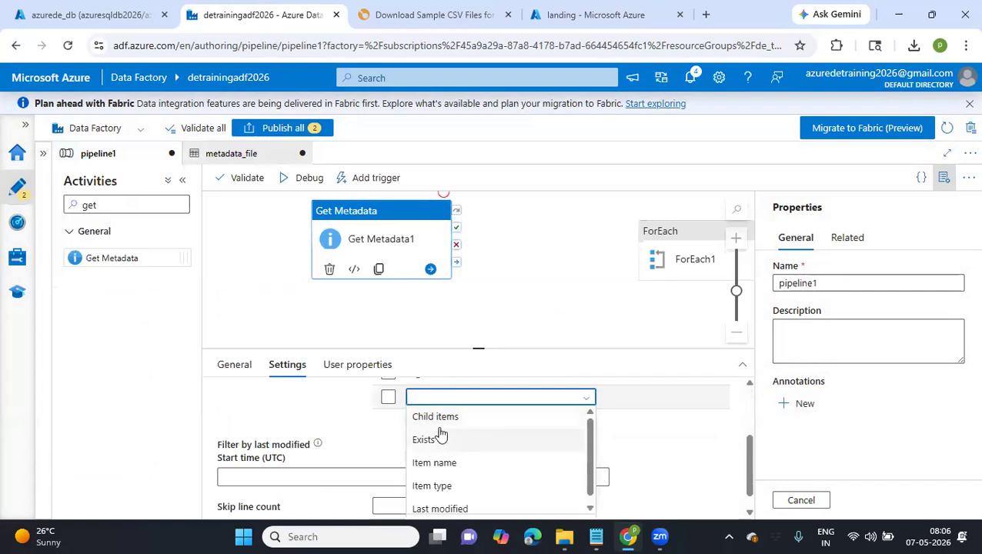
pyautogui.click(433, 417)
pyautogui.scroll(2, 431, 416)
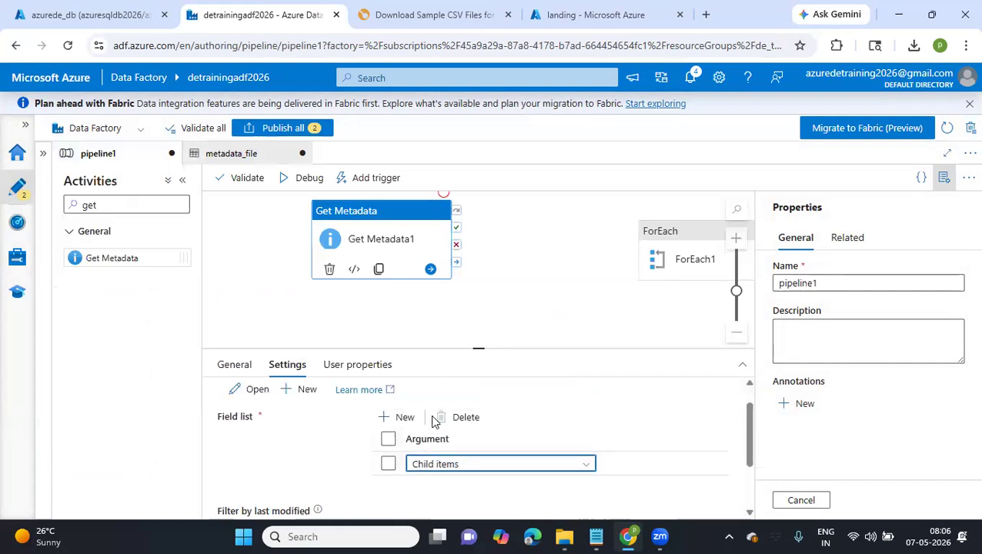
# Shift Get Metadata1 slightly down the canvas and delete the ForEach1 activity from the pipeline
pyautogui.moveTo(417, 246); pyautogui.dragTo(417, 270)
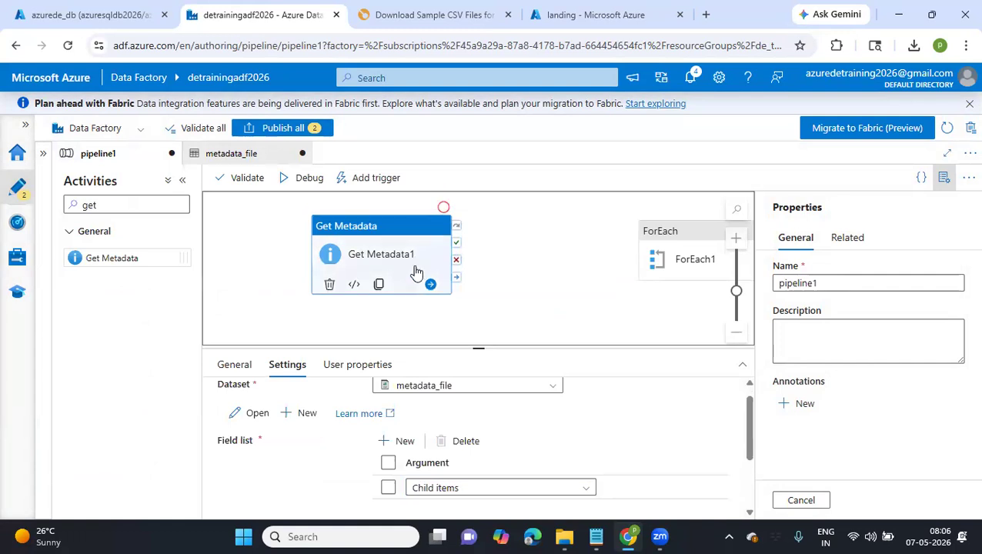
pyautogui.click(658, 250)
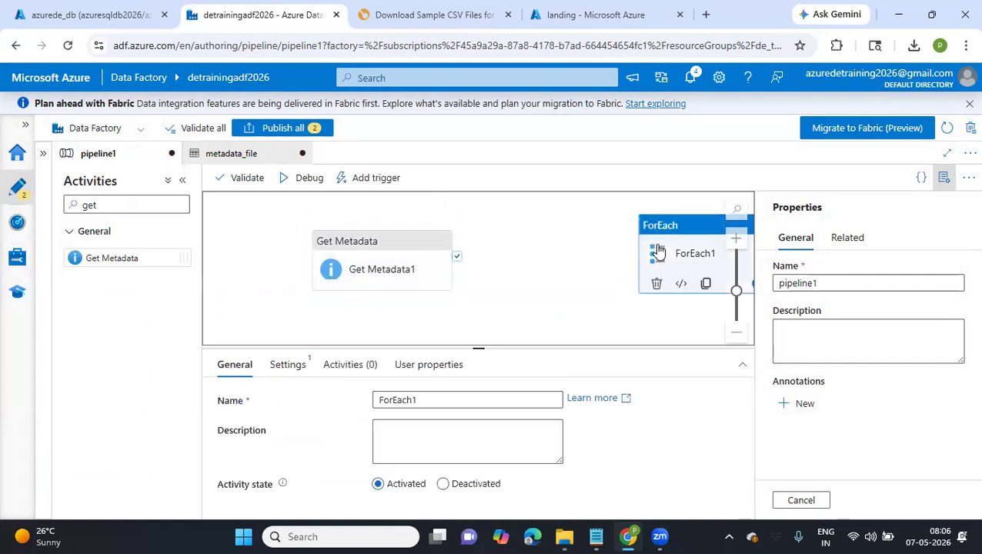
pyautogui.press('Delete')
# Run pipeline1 in debug mode, enlarge the run details area and refresh the run status
pyautogui.click(307, 178)
pyautogui.moveTo(408, 258); pyautogui.dragTo(469, 235)
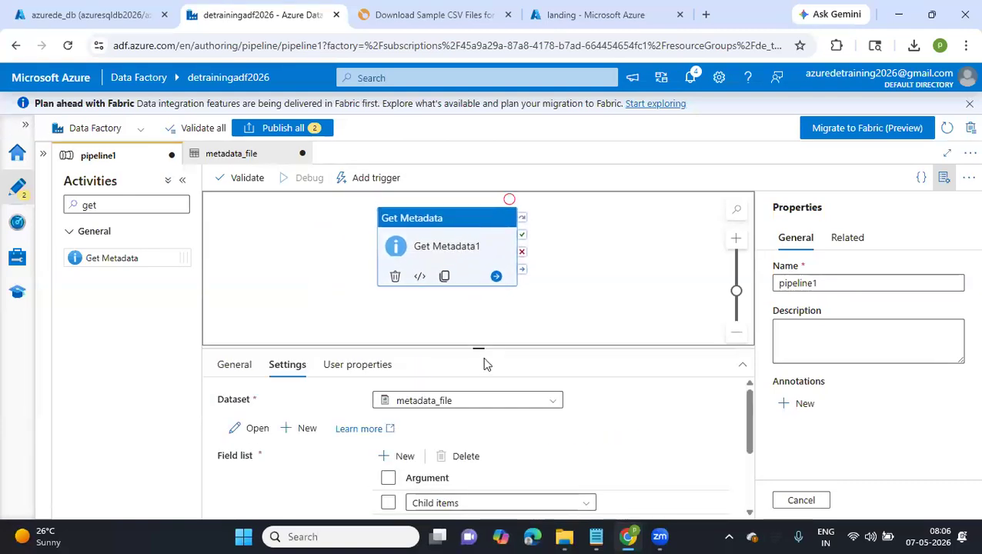
pyautogui.moveTo(480, 348); pyautogui.dragTo(441, 316)
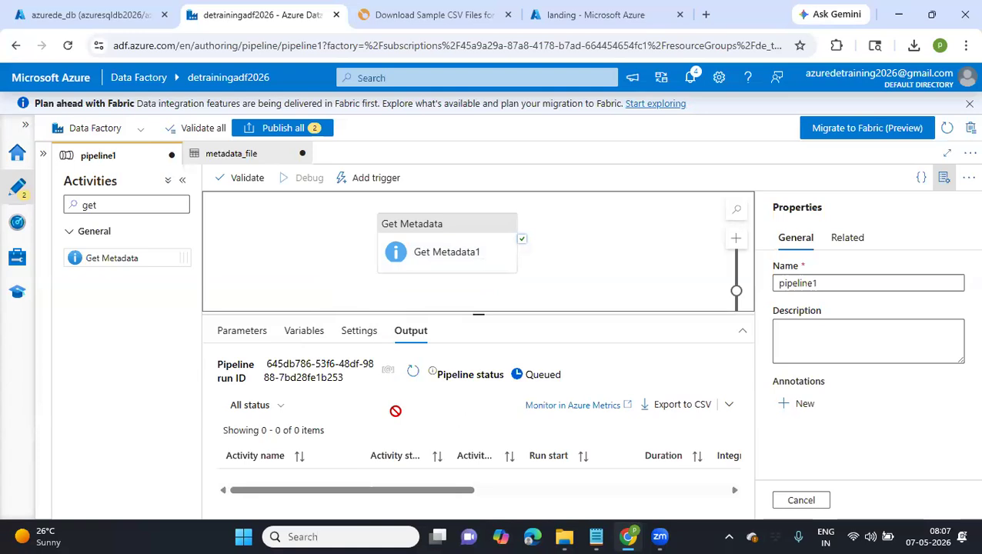
pyautogui.click(410, 373)
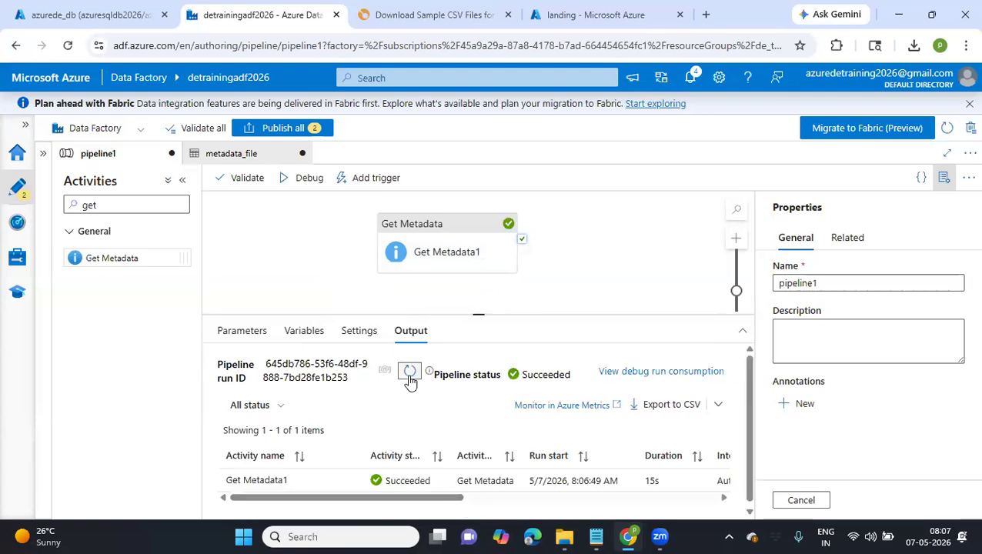
# Examine the childItems array in the output of the Get Metadata1 run and close the output
pyautogui.click(351, 482)
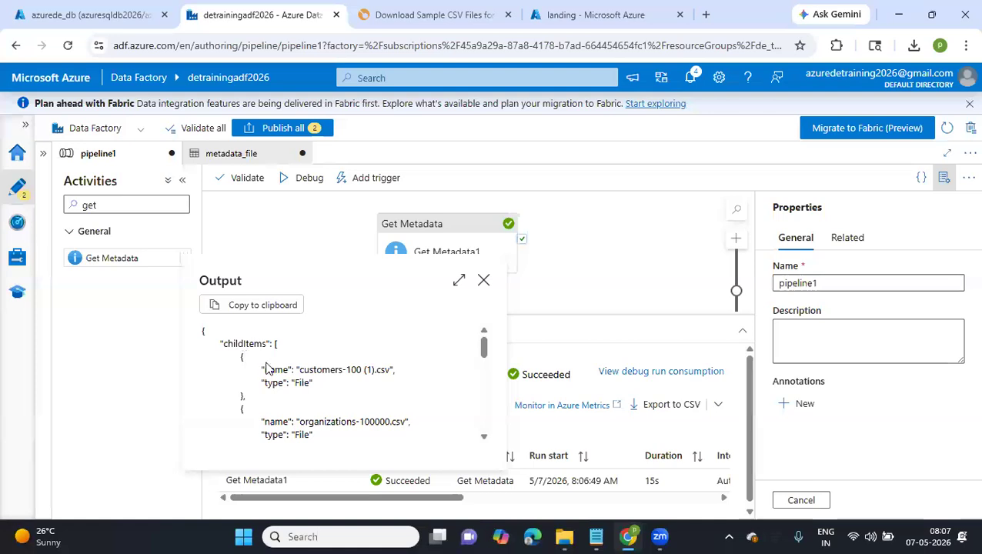
pyautogui.scroll(-3, 271, 365)
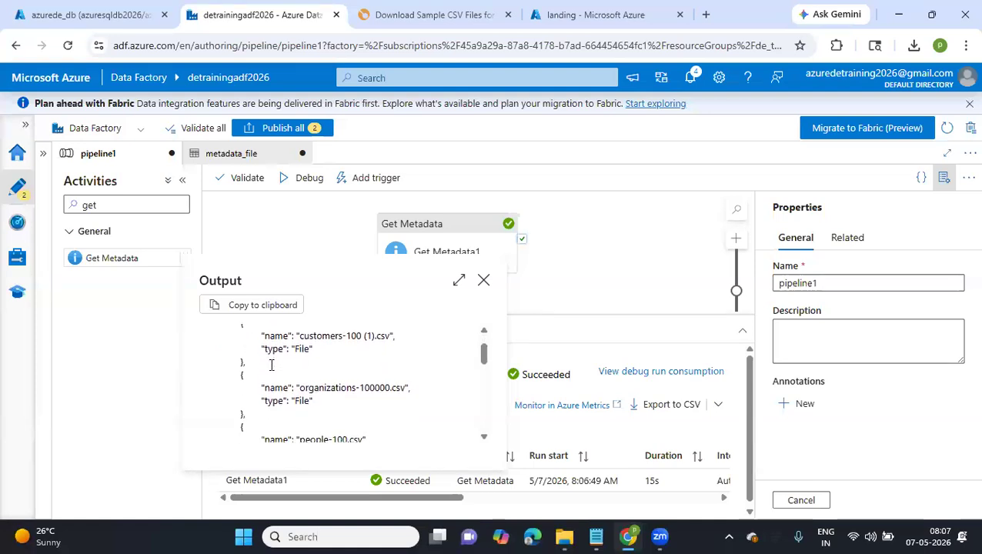
pyautogui.scroll(-8, 271, 365)
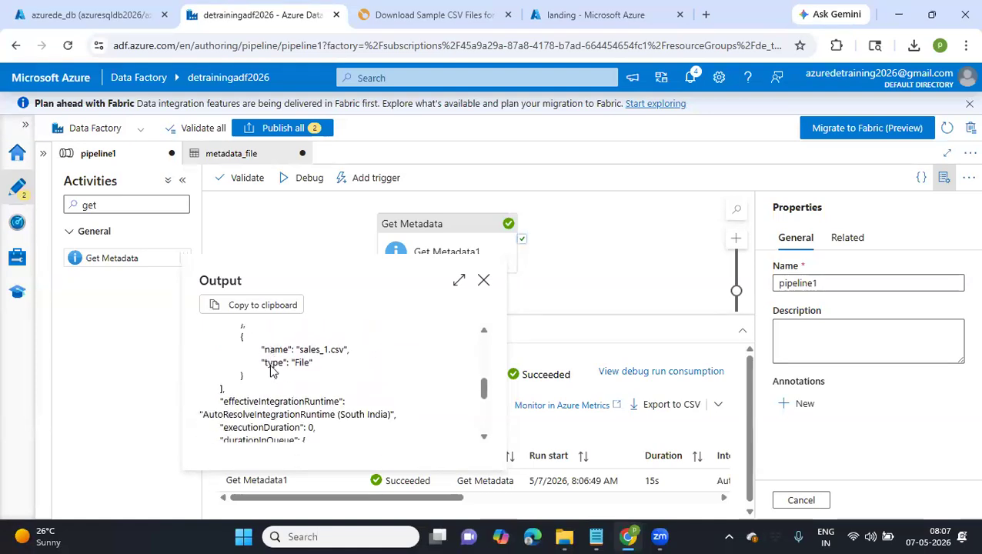
pyautogui.moveTo(217, 339); pyautogui.dragTo(274, 344)
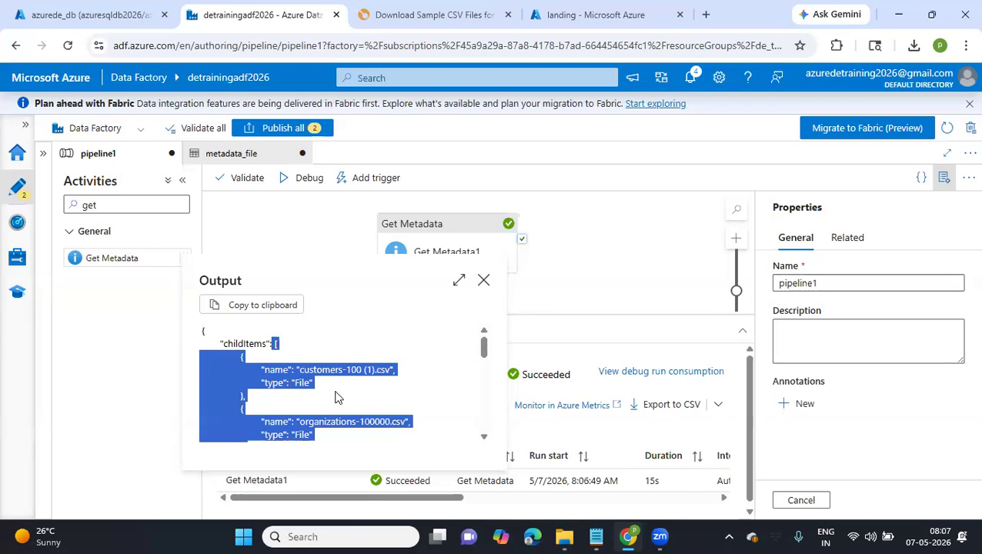
pyautogui.click(483, 279)
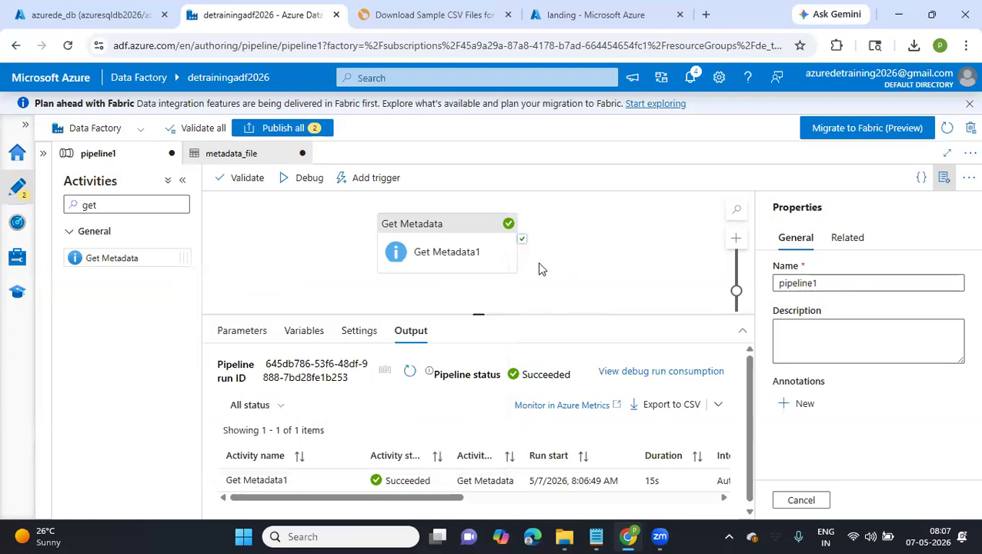
# Move the Get Metadata1 activity to the left part of the canvas and deselect it to show the pipeline run output
pyautogui.moveTo(493, 262); pyautogui.dragTo(342, 262)
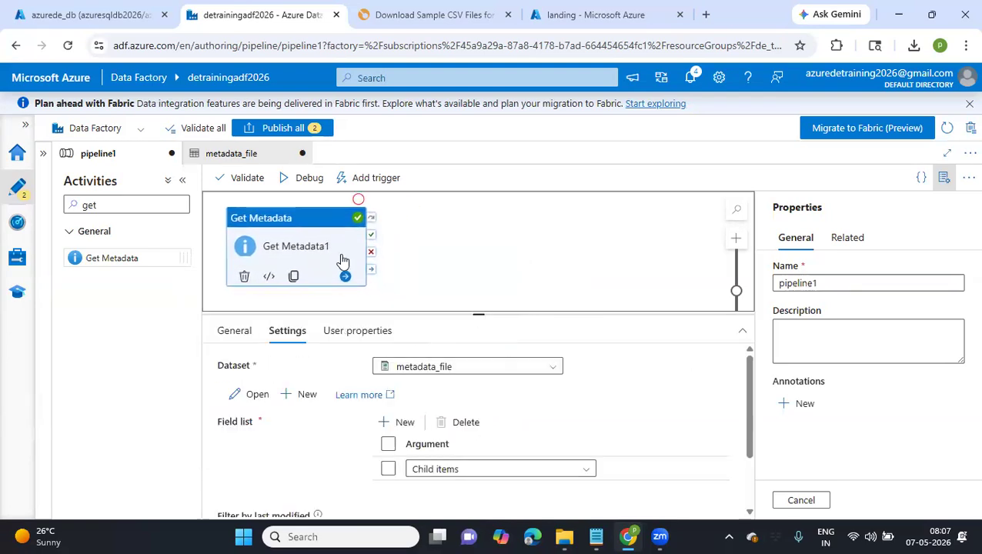
pyautogui.click(474, 284)
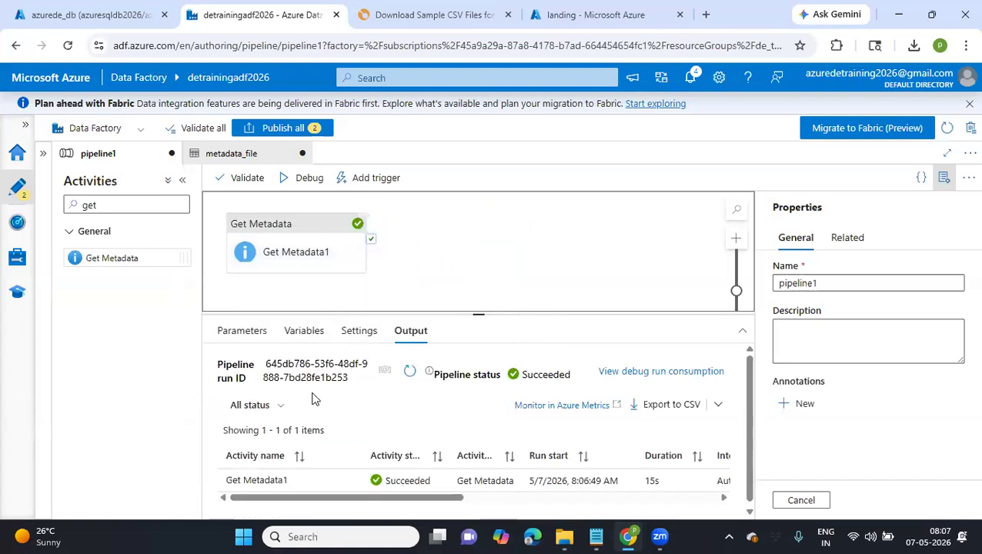
pyautogui.click(316, 265)
pyautogui.click(441, 257)
# Copy the Get Metadata1 run output, switch to Notepad and replace the text of the count5000 note with it
pyautogui.click(344, 481)
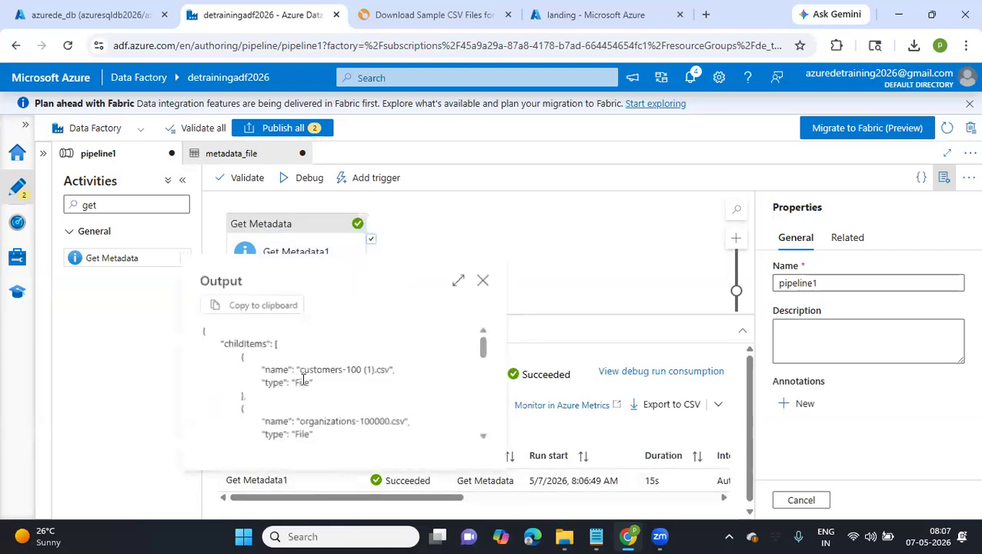
pyautogui.click(260, 306)
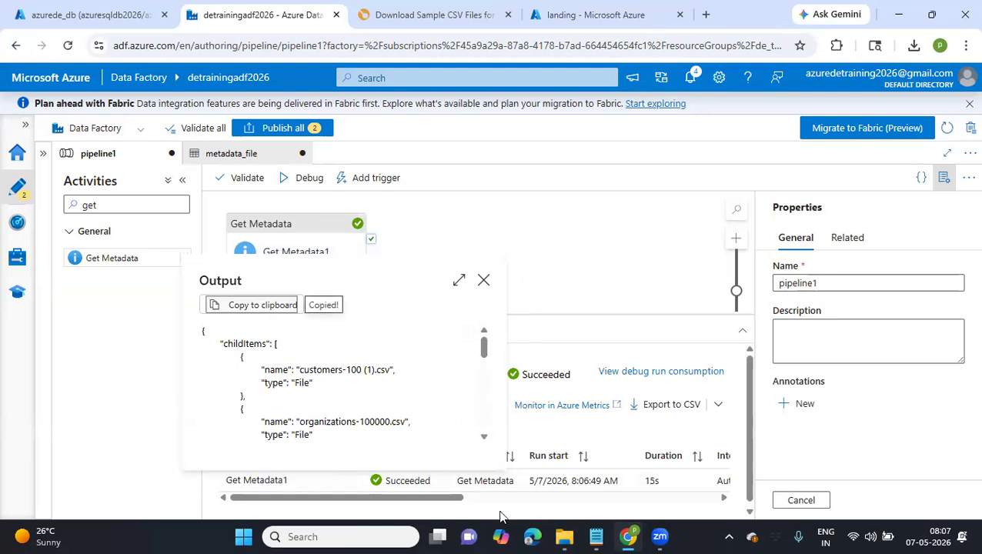
pyautogui.click(595, 537)
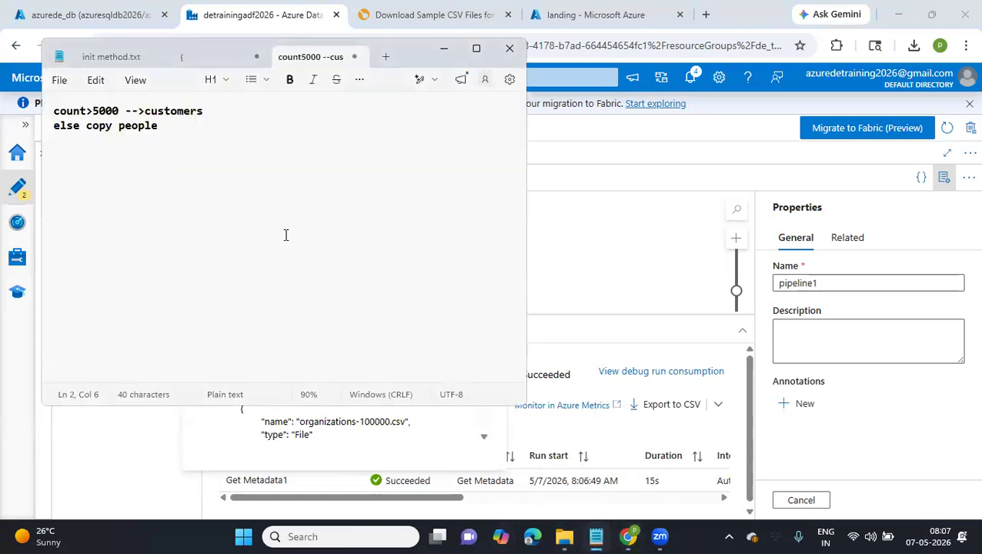
pyautogui.hotkey('ctrl', 'a')
pyautogui.hotkey('ctrl', 'v')
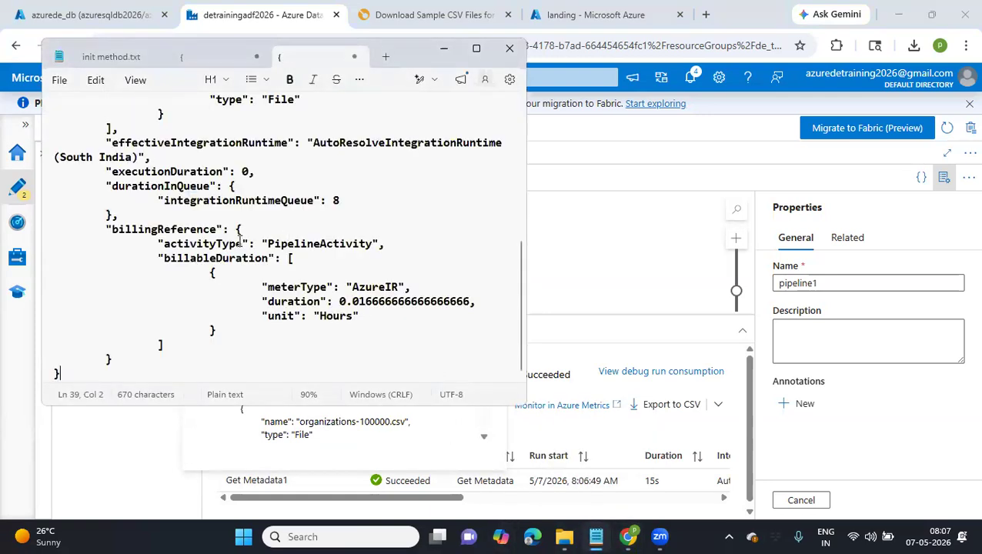
# Examine the name and type entries of the childItems array in the note, then switch back to the pipeline in the browser
pyautogui.scroll(10, 286, 235)
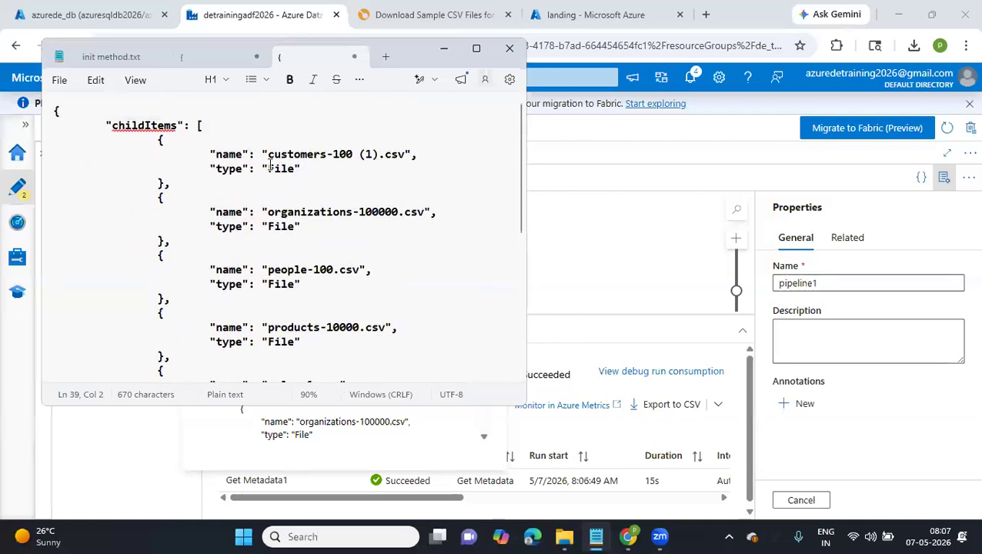
pyautogui.moveTo(270, 155); pyautogui.dragTo(416, 177)
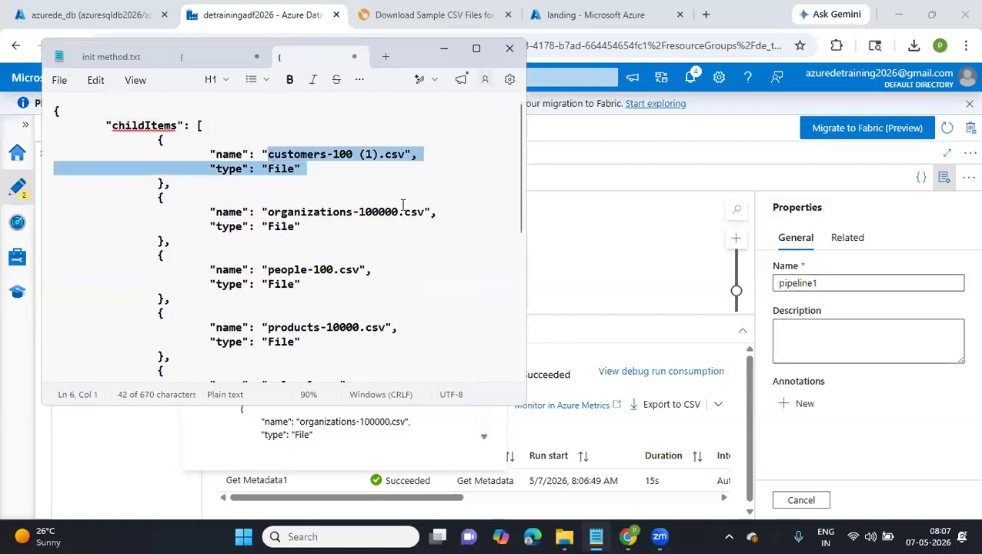
pyautogui.moveTo(259, 212); pyautogui.dragTo(398, 214)
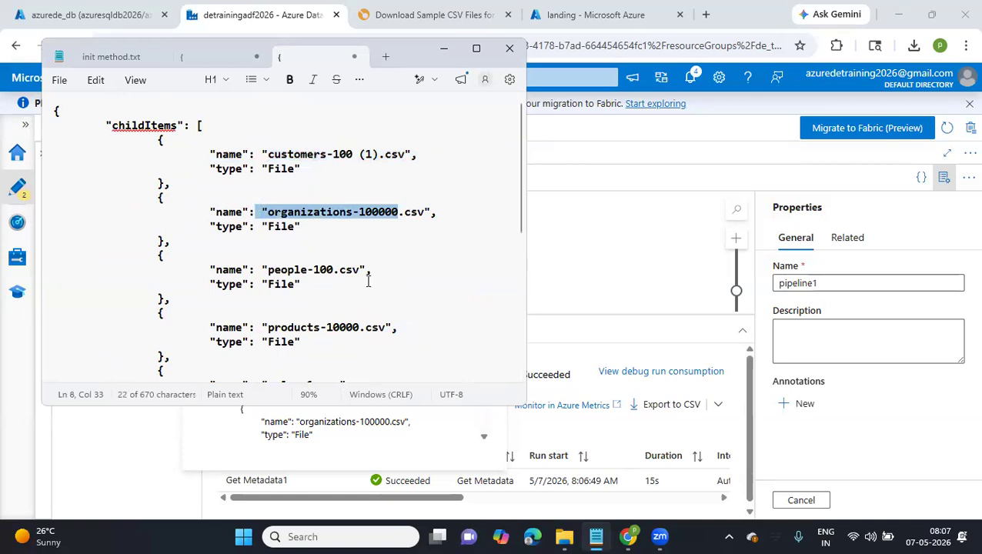
pyautogui.moveTo(300, 284); pyautogui.dragTo(256, 285)
pyautogui.click(314, 314)
pyautogui.scroll(-3, 314, 314)
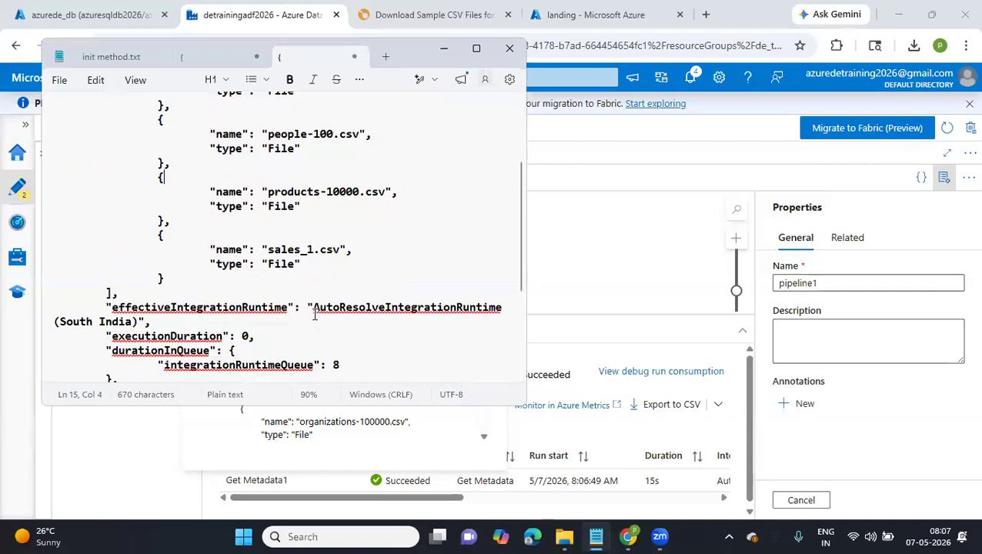
pyautogui.scroll(3, 314, 314)
pyautogui.click(536, 241)
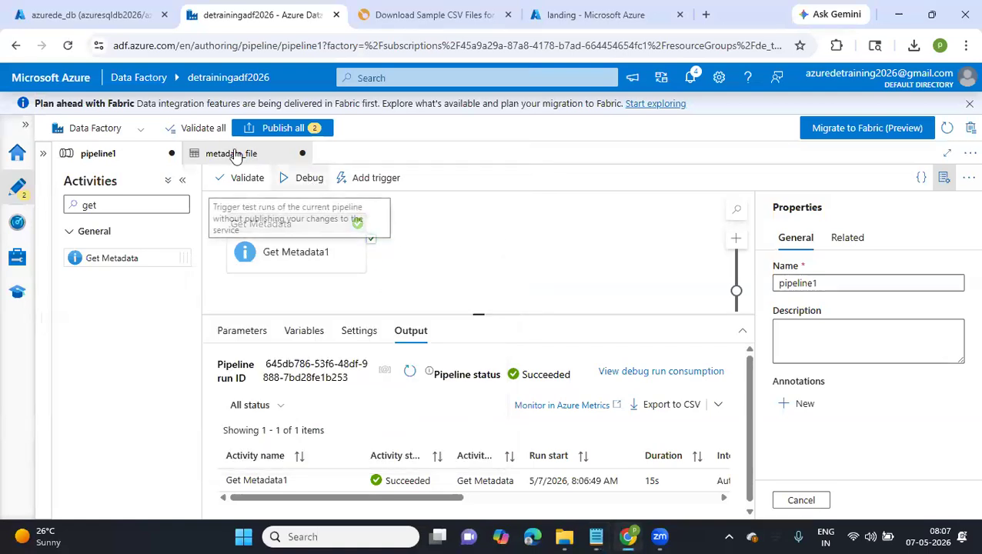
# Find the ForEach activity by searching for "for" and place it on the canvas beside Get Metadata1
pyautogui.moveTo(95, 205); pyautogui.dragTo(68, 204)
pyautogui.write('for')
pyautogui.press('BackSpace')
pyautogui.moveTo(103, 336); pyautogui.dragTo(529, 243)
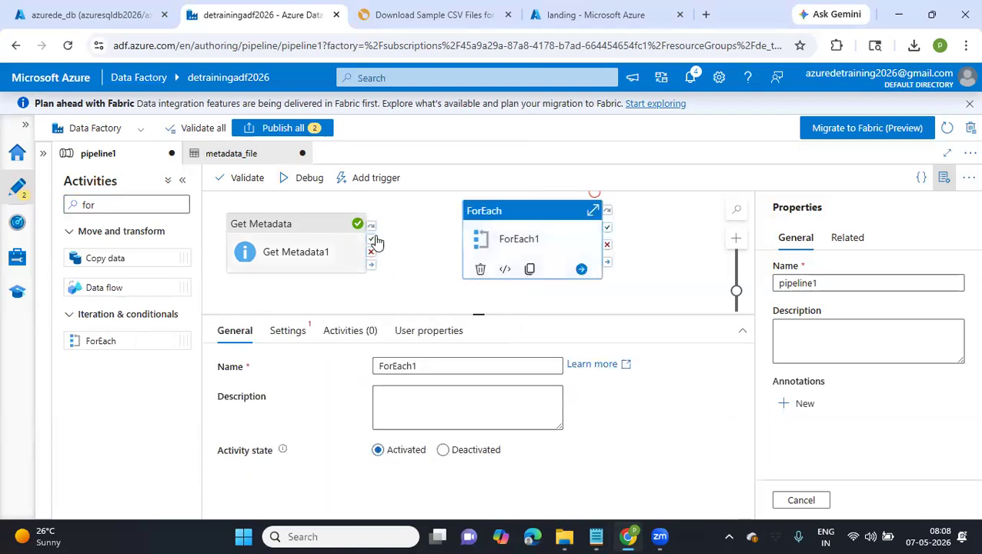
pyautogui.click(546, 241)
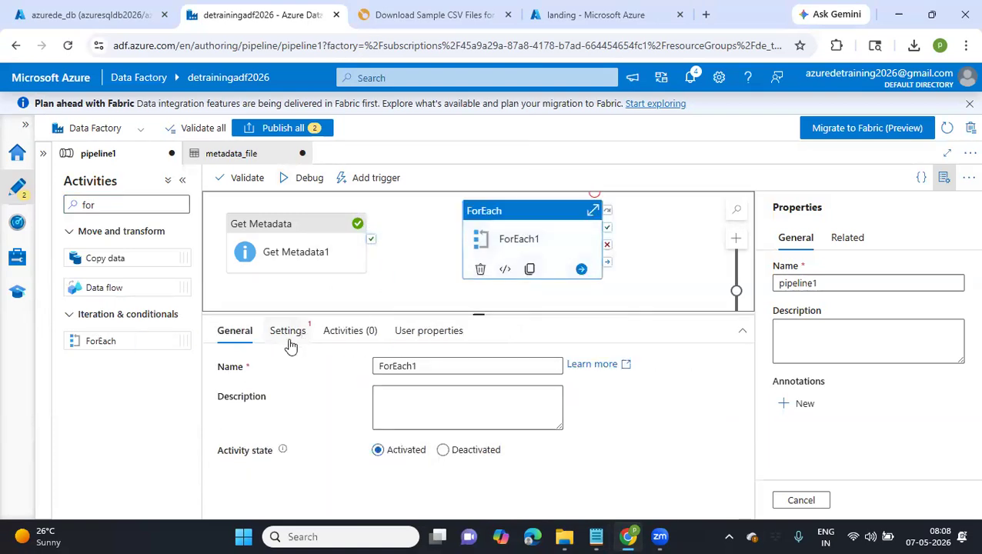
pyautogui.click(290, 343)
pyautogui.click(416, 427)
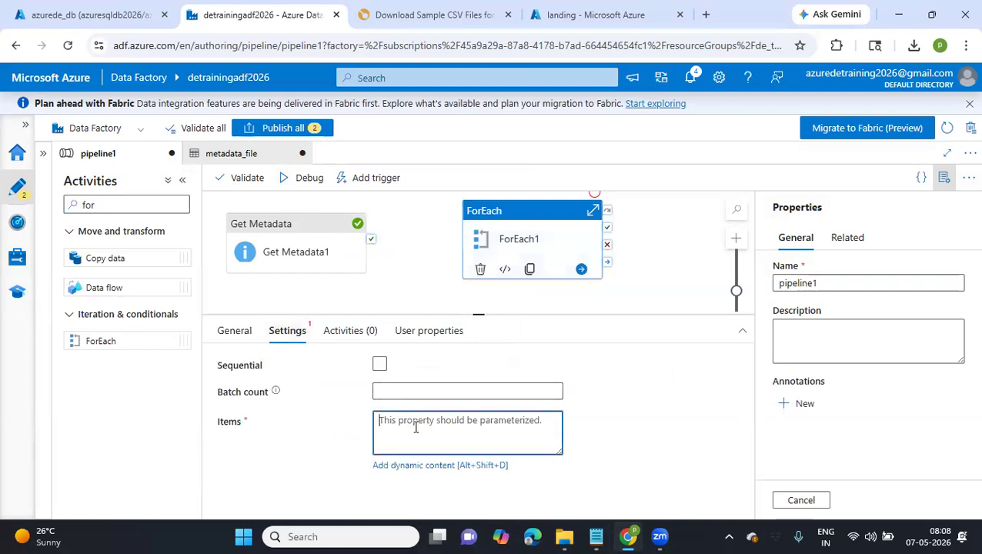
pyautogui.click(436, 466)
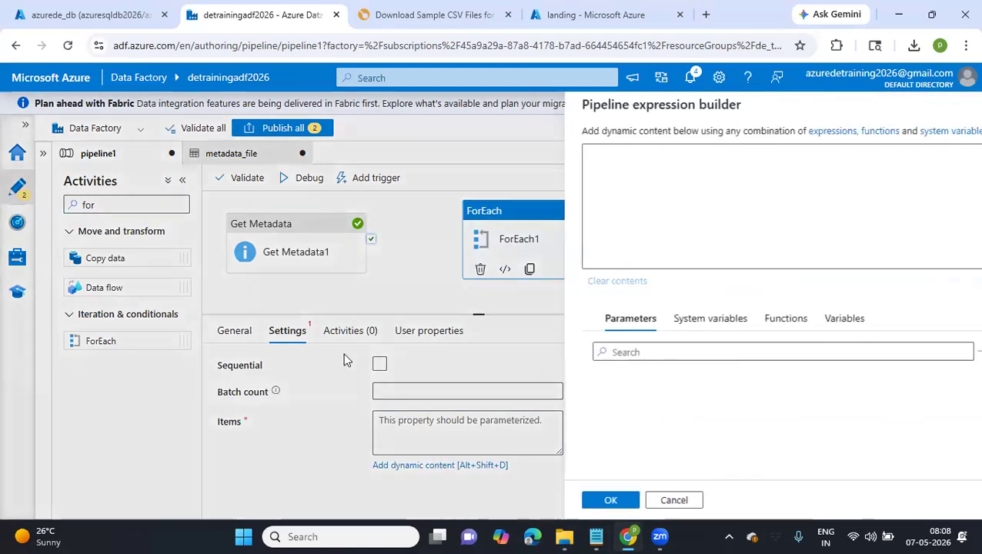
pyautogui.click(671, 324)
pyautogui.click(749, 322)
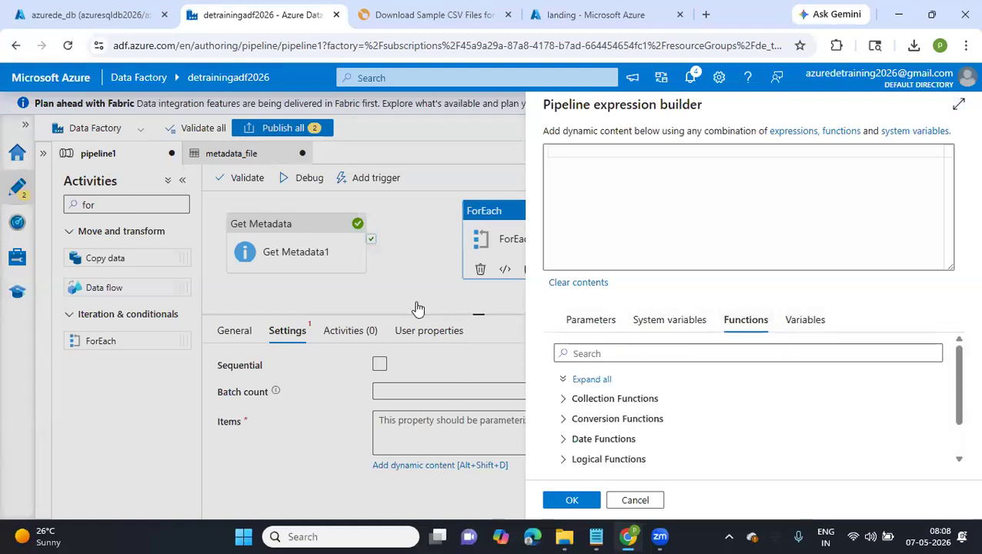
pyautogui.click(634, 501)
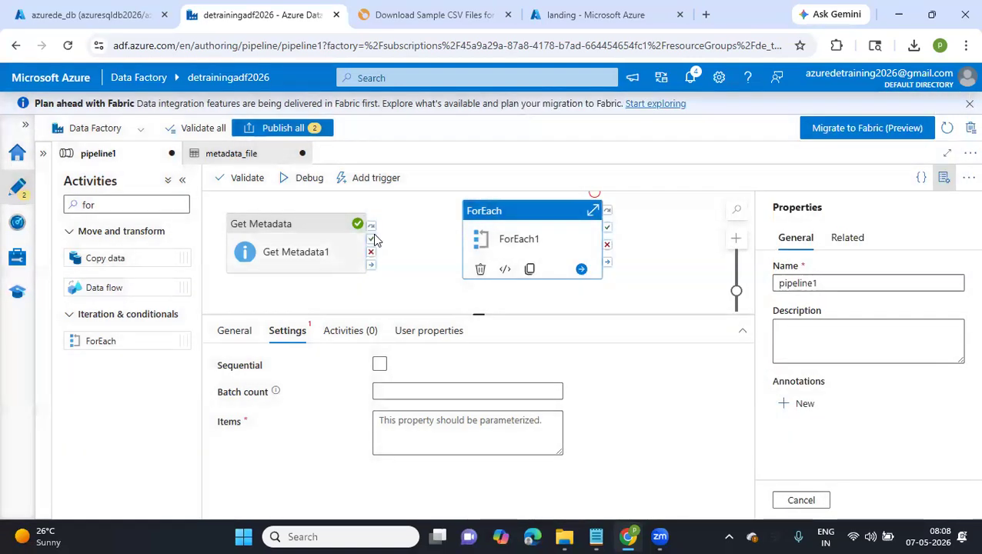
# Connect the success output of Get Metadata1 to ForEach1 and show the ForEach1 settings
pyautogui.moveTo(374, 240); pyautogui.dragTo(474, 243)
pyautogui.click(475, 245)
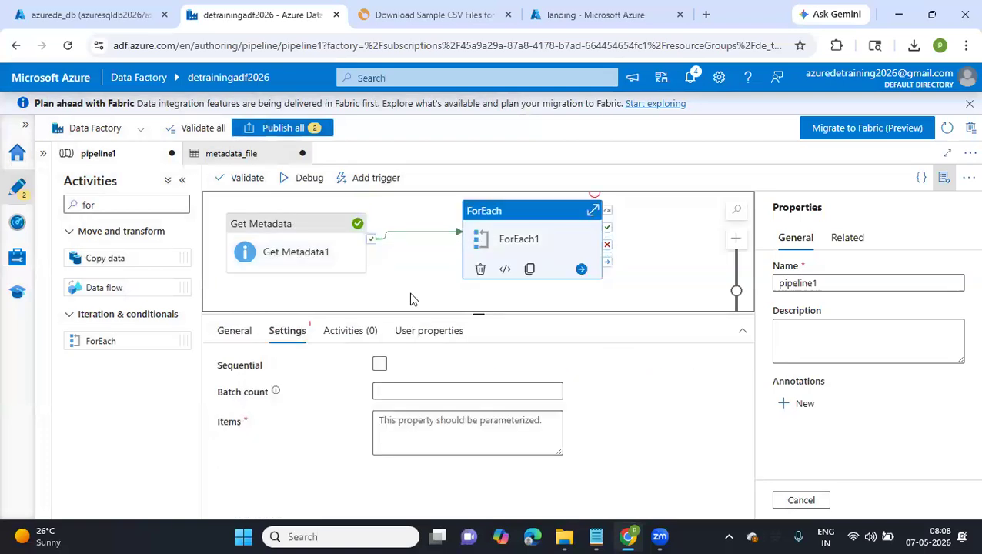
pyautogui.click(236, 334)
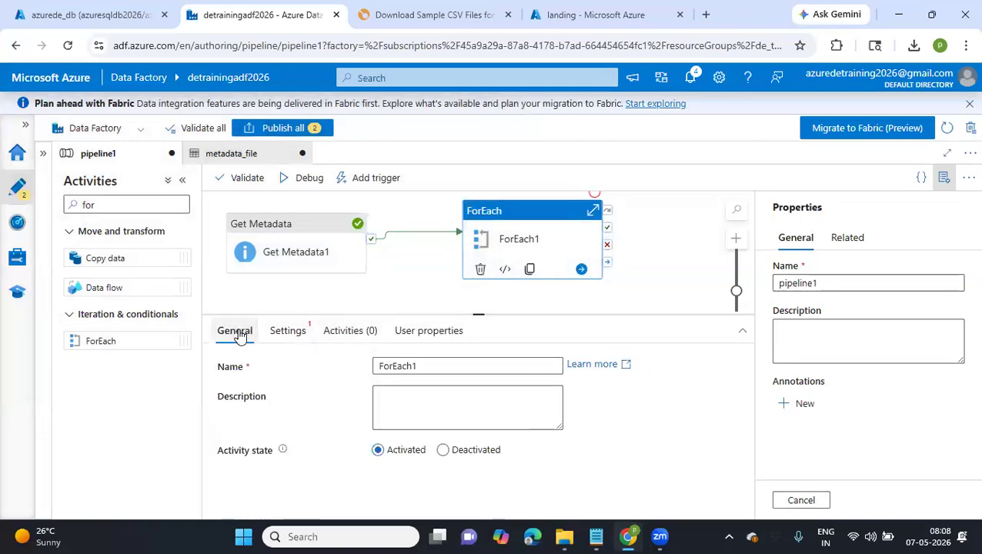
pyautogui.click(287, 331)
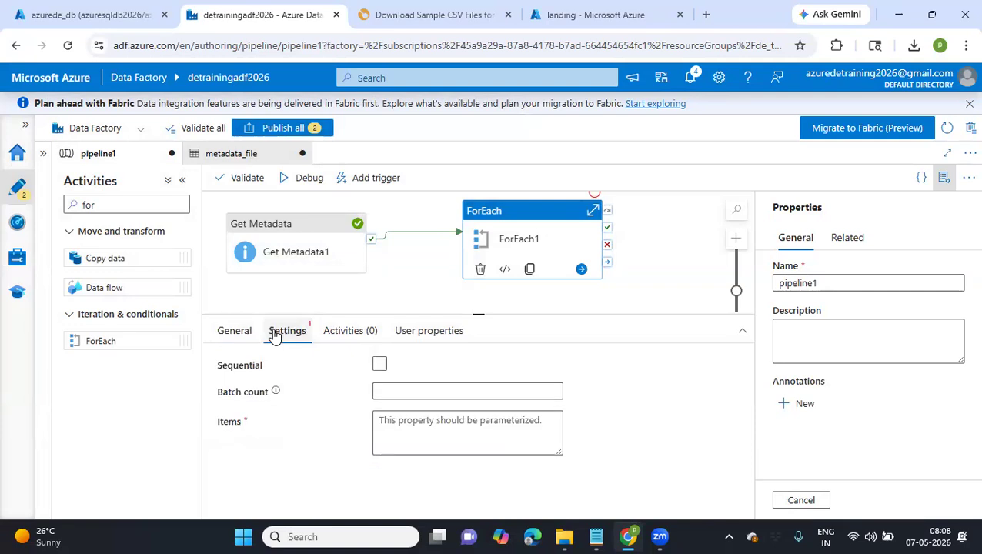
pyautogui.click(402, 424)
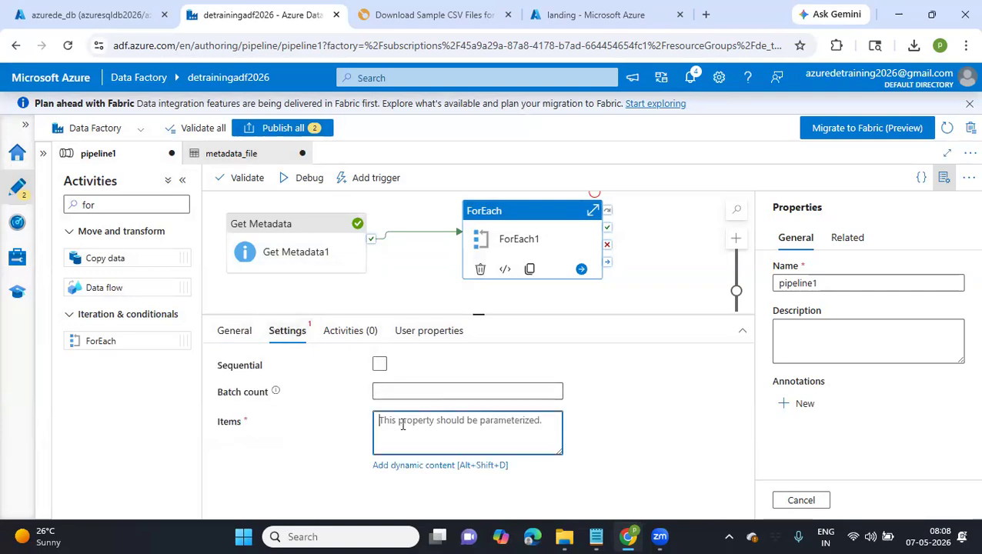
pyautogui.click(416, 466)
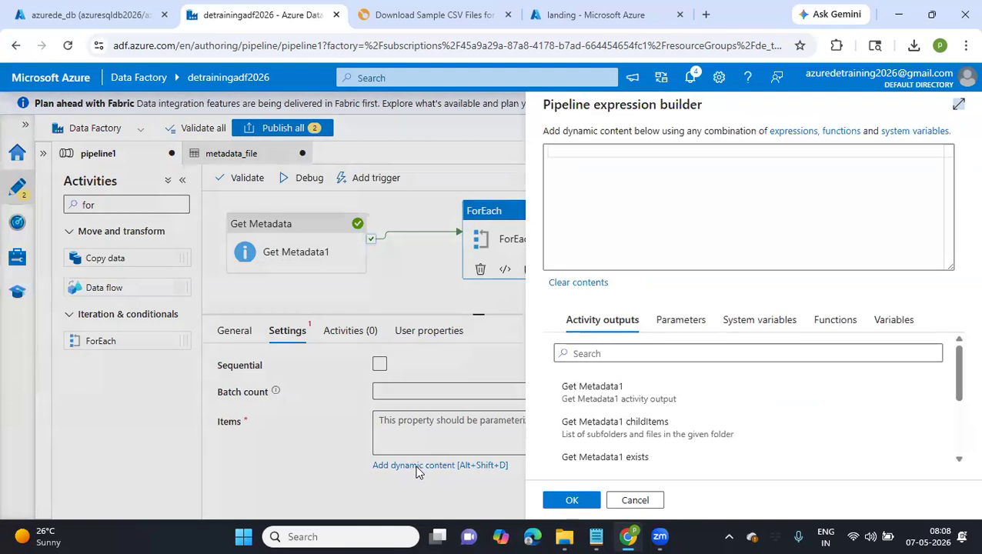
pyautogui.scroll(-2, 701, 445)
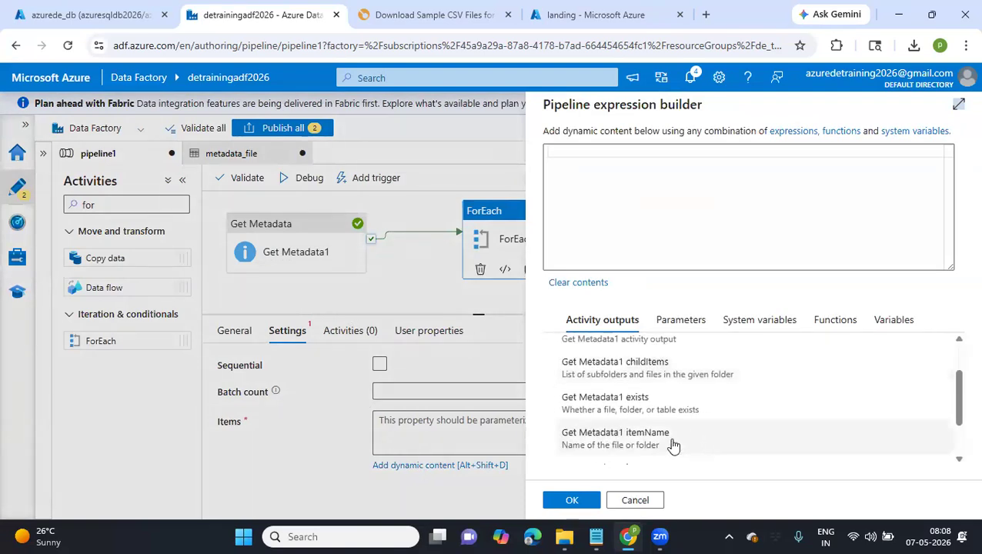
pyautogui.click(652, 441)
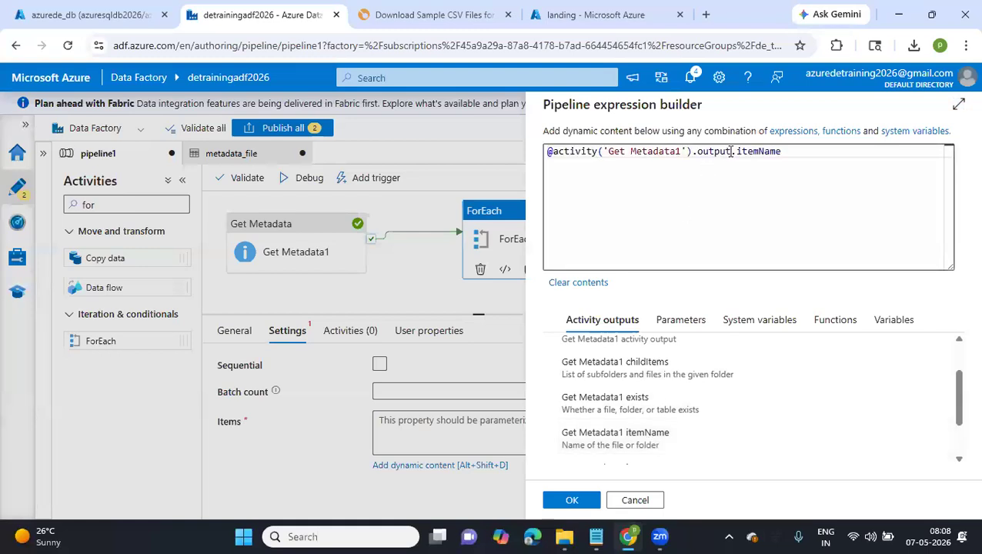
pyautogui.click(596, 536)
pyautogui.scroll(-4, 403, 319)
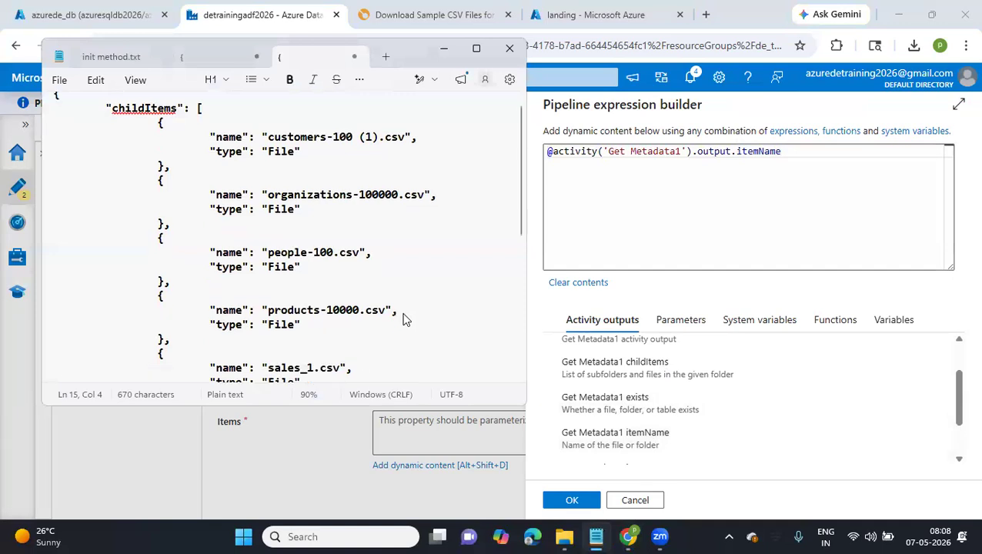
pyautogui.scroll(-3, 405, 321)
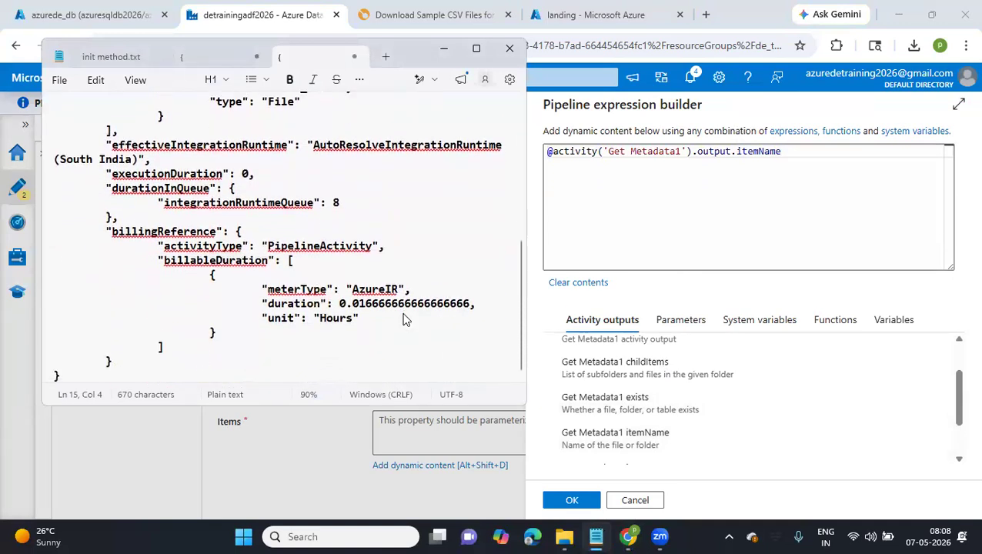
pyautogui.scroll(7, 405, 320)
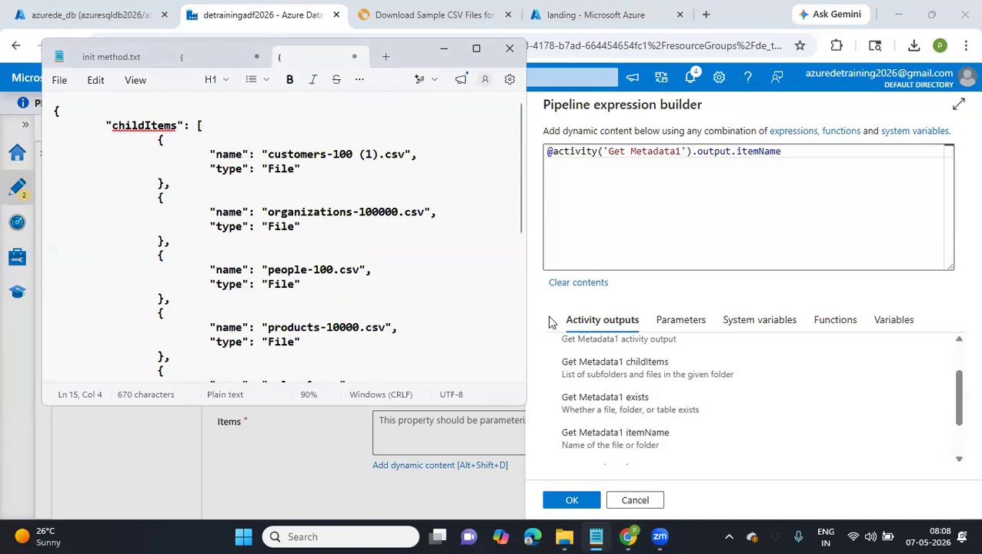
pyautogui.click(628, 507)
pyautogui.click(629, 505)
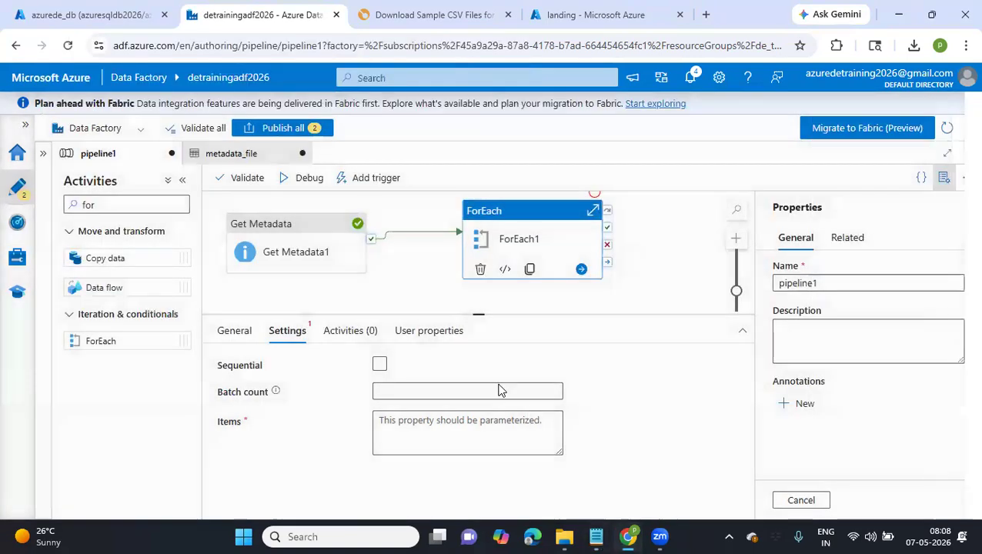
# Rename the Get Metadata1 activity to "Get childitems" and deselect it
pyautogui.click(305, 250)
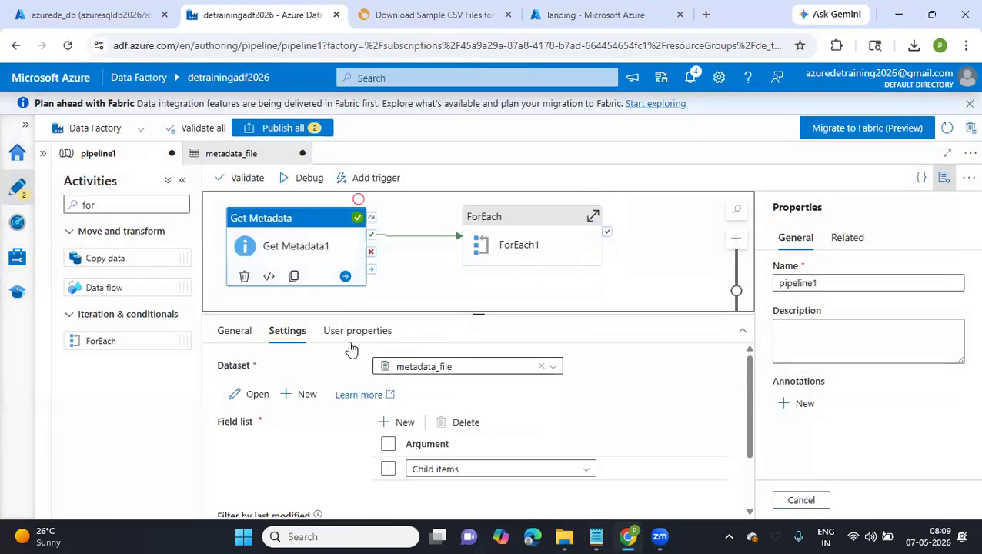
pyautogui.click(237, 330)
pyautogui.click(417, 371)
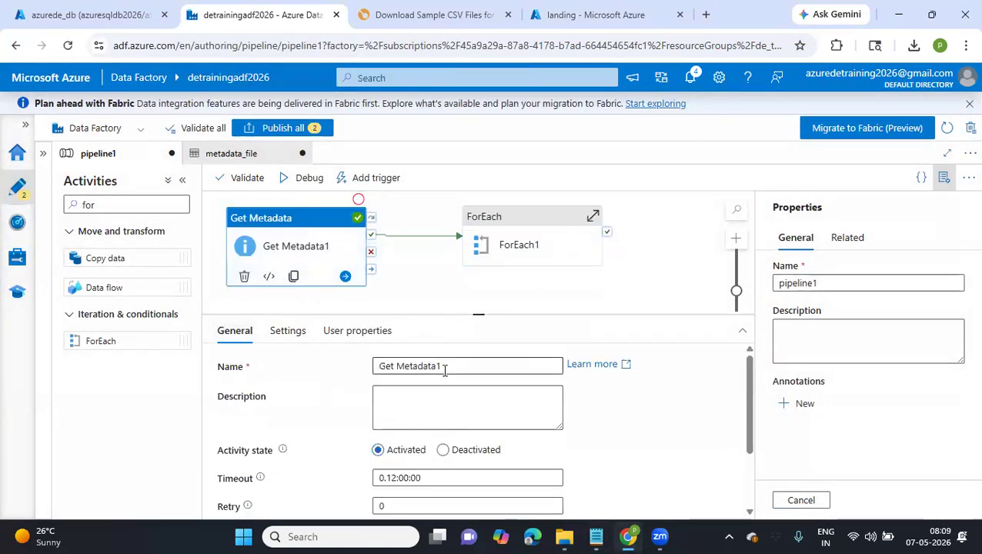
pyautogui.moveTo(443, 368); pyautogui.dragTo(399, 367)
pyautogui.write('c')
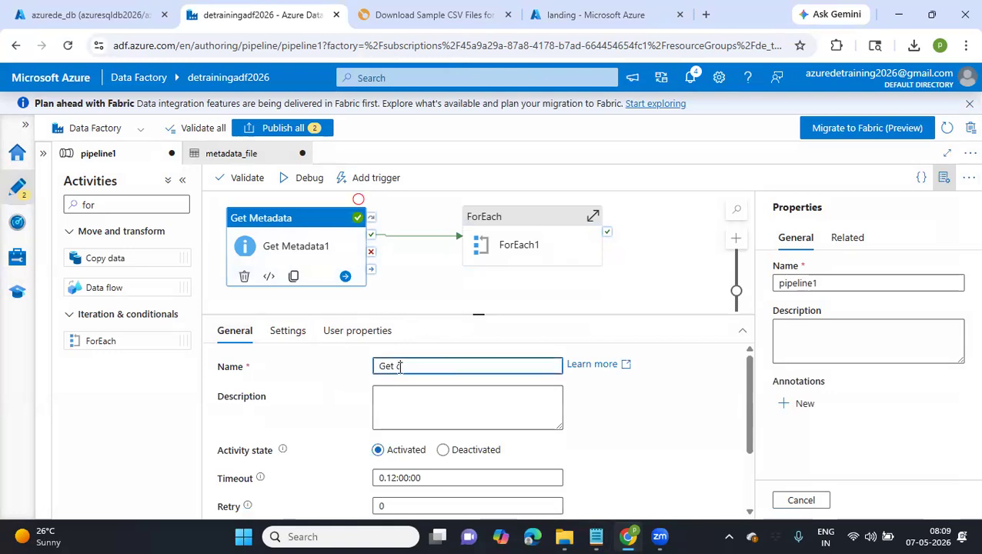
pyautogui.write('hildiitems')
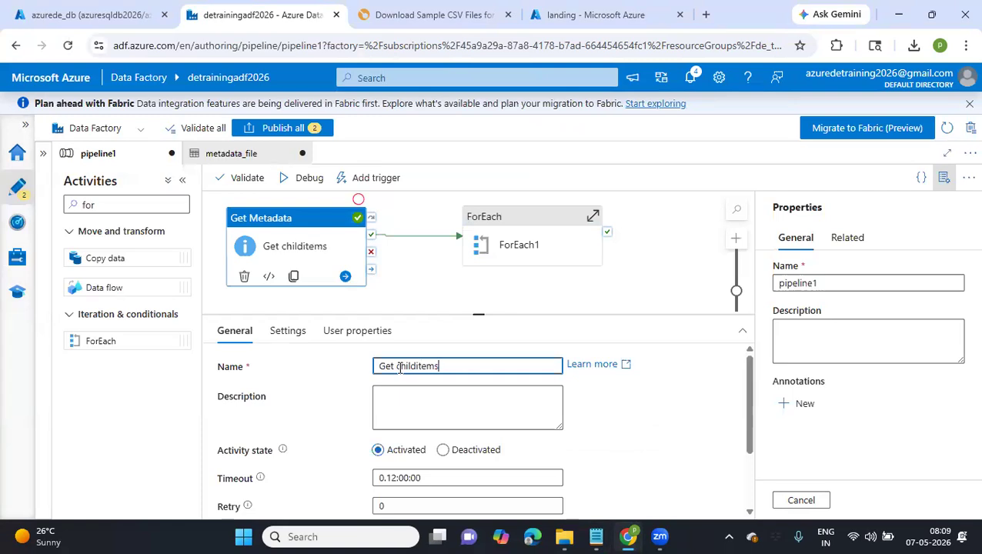
pyautogui.click(396, 284)
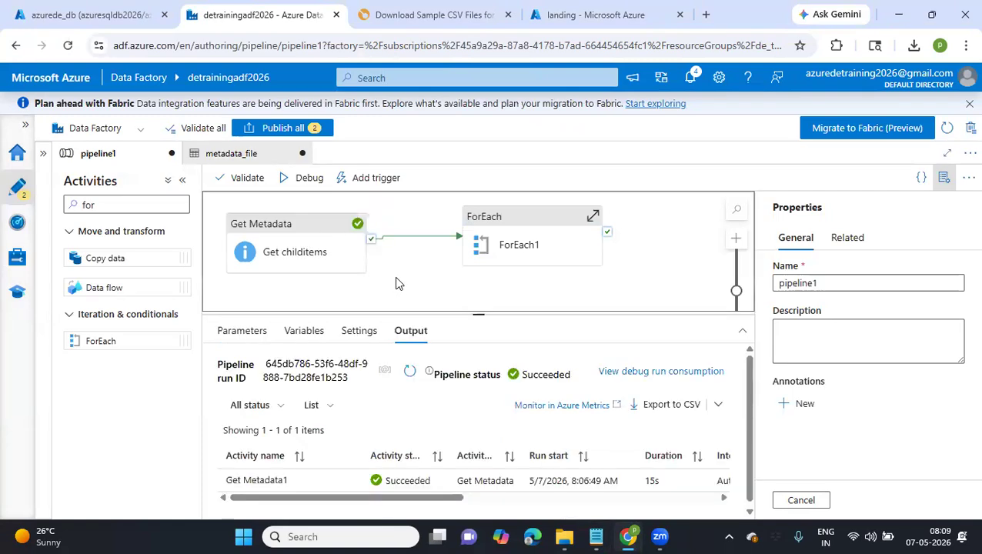
# Set a debug-until breakpoint on the Get childitems activity and run the pipeline in debug mode
pyautogui.click(314, 249)
pyautogui.click(358, 200)
pyautogui.click(301, 185)
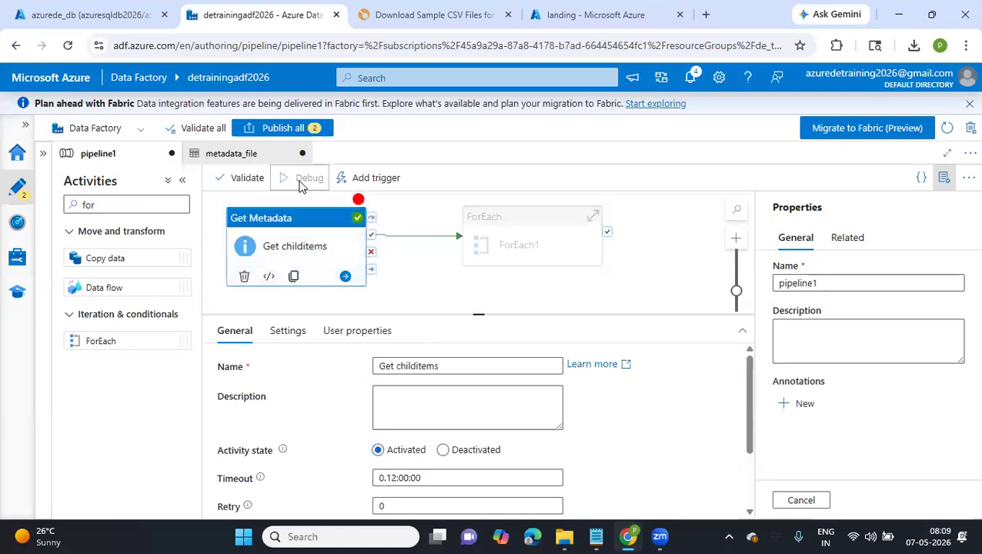
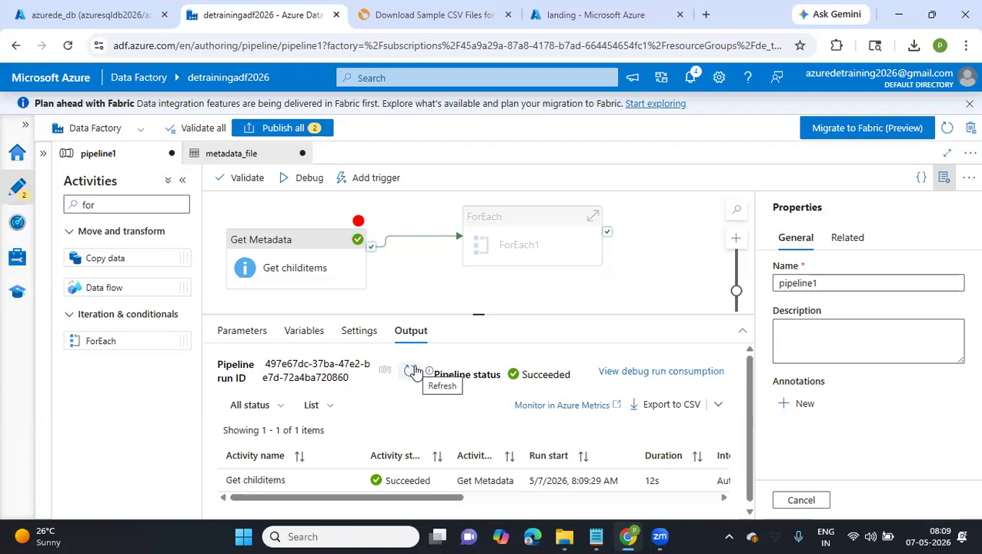
# Copy the JSON output of the Get childitems debug run into the Notepad note and review its childItems array
pyautogui.click(351, 481)
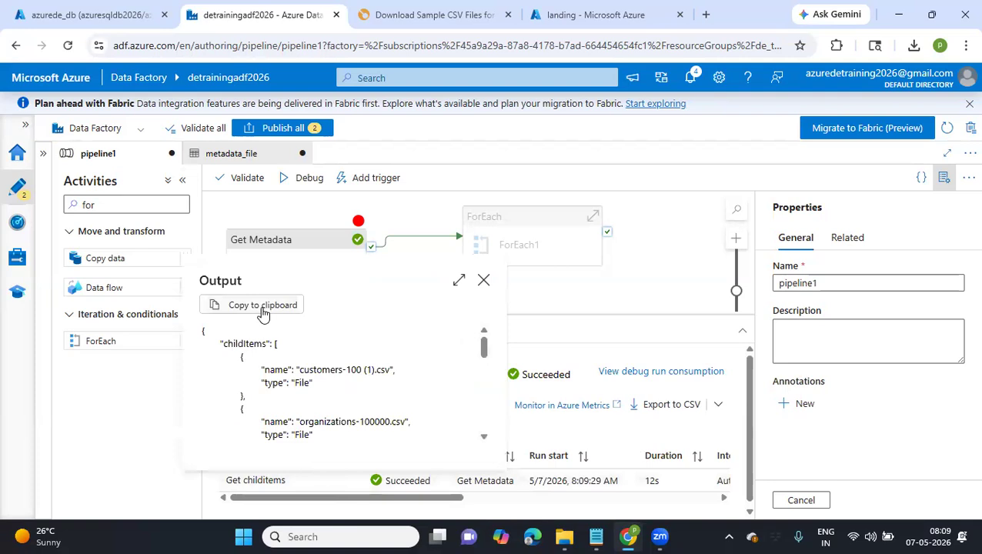
pyautogui.click(263, 311)
pyautogui.click(596, 537)
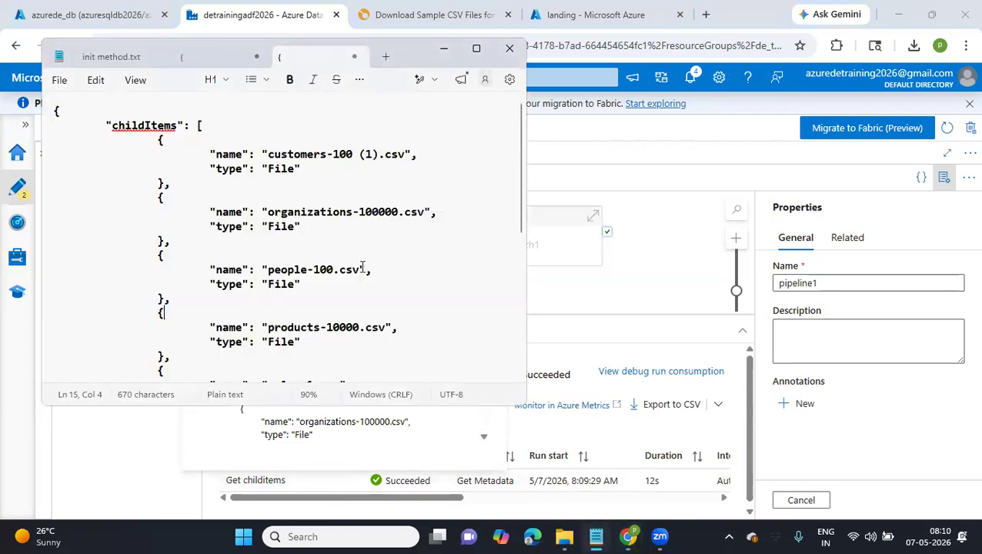
pyautogui.click(361, 269)
pyautogui.hotkey('ctrl', 'a')
pyautogui.press('Right')
pyautogui.scroll(7, 360, 265)
pyautogui.click(139, 130)
pyautogui.click(256, 153)
pyautogui.click(528, 245)
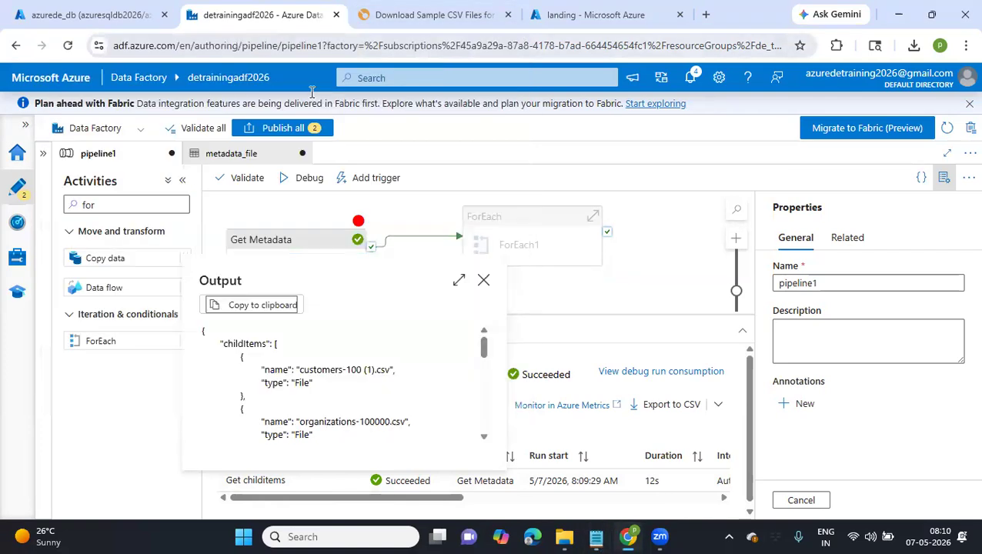
# Remove the debug-until breakpoint from the Get childitems activity and select ForEach1
pyautogui.click(358, 224)
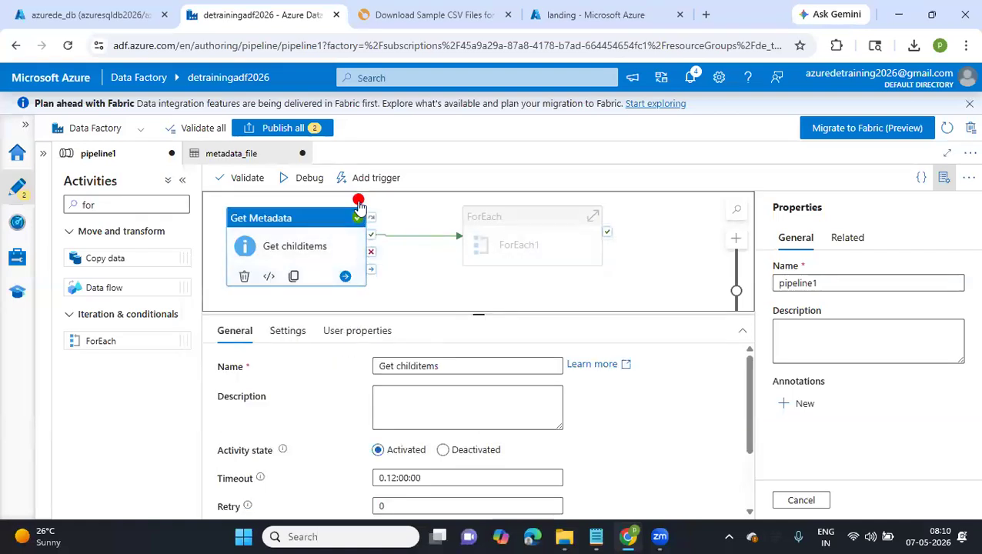
pyautogui.click(359, 201)
pyautogui.click(562, 254)
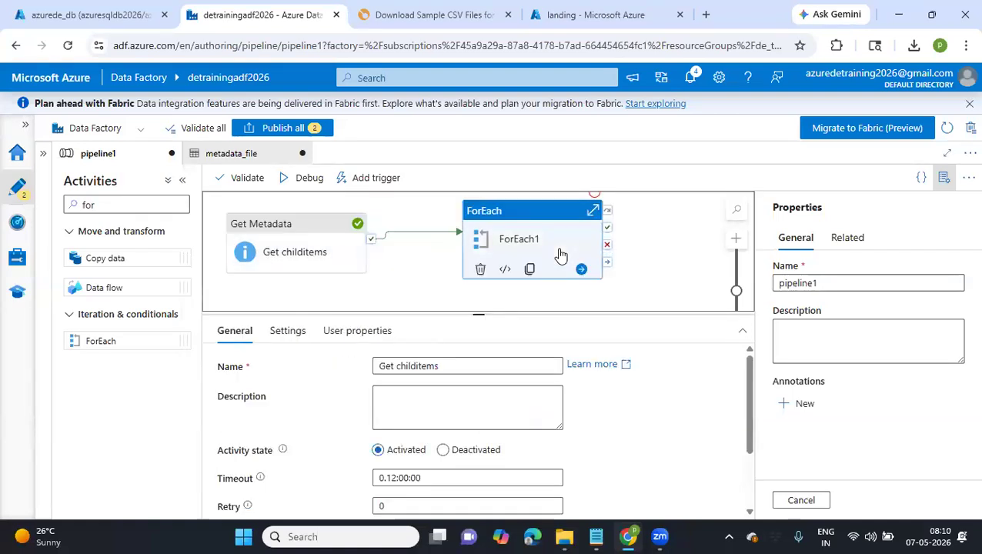
# Try the Get childitems itemName output as the dynamic expression for the ForEach1 items
pyautogui.click(396, 425)
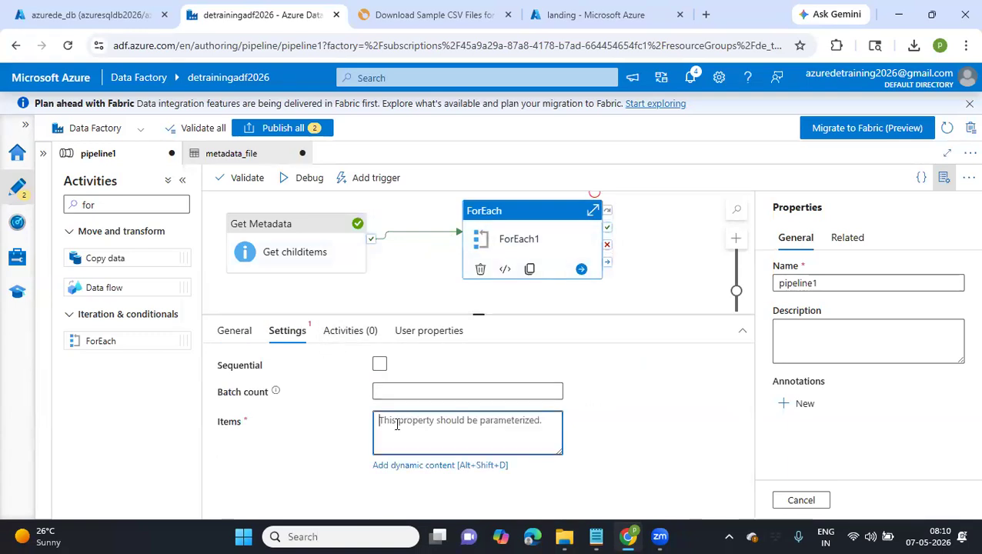
pyautogui.click(394, 465)
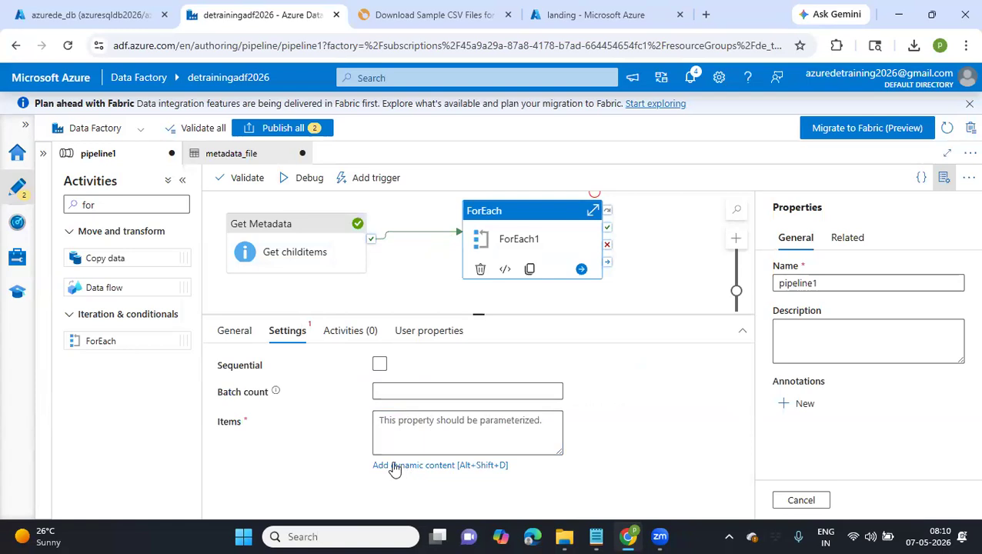
pyautogui.scroll(-1, 676, 427)
pyautogui.scroll(-2, 676, 425)
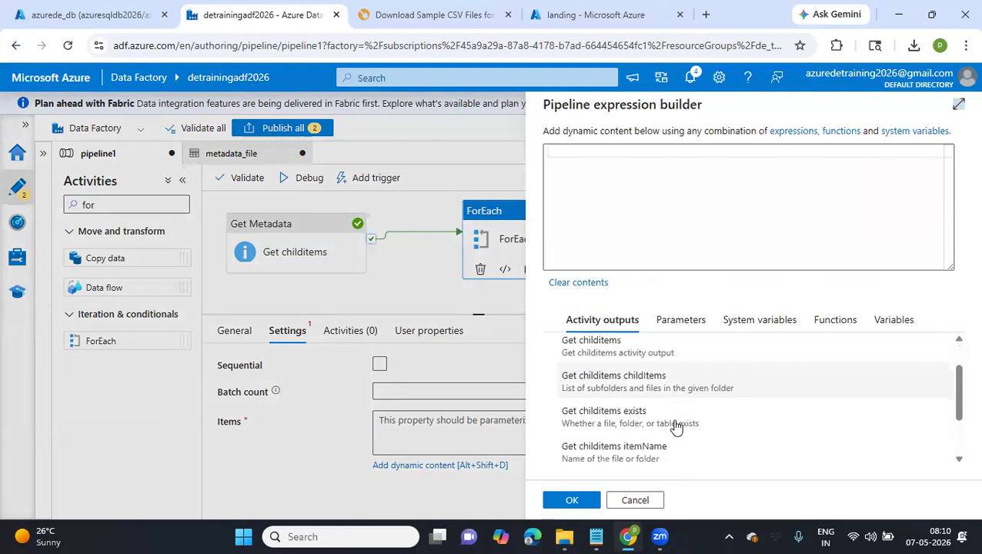
pyautogui.scroll(-1, 676, 427)
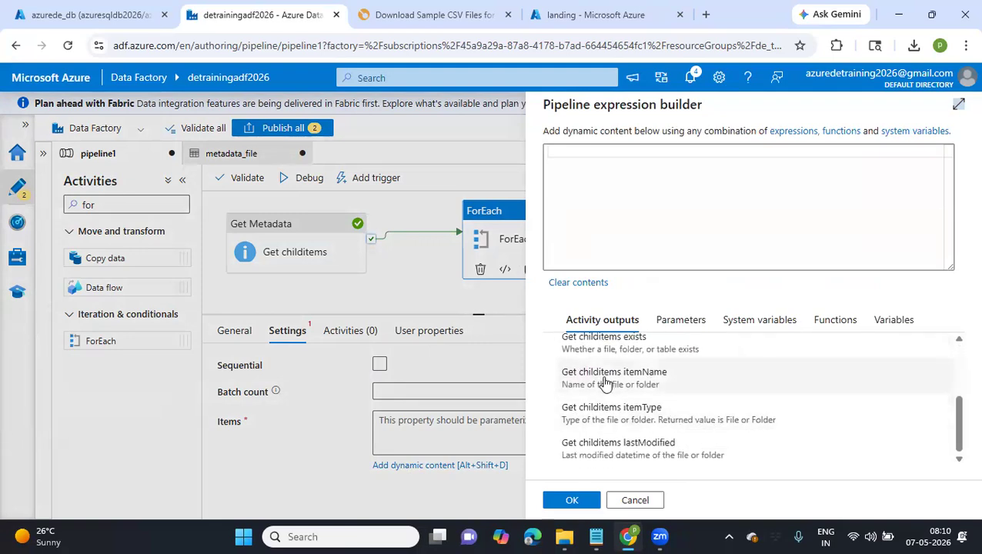
pyautogui.click(606, 377)
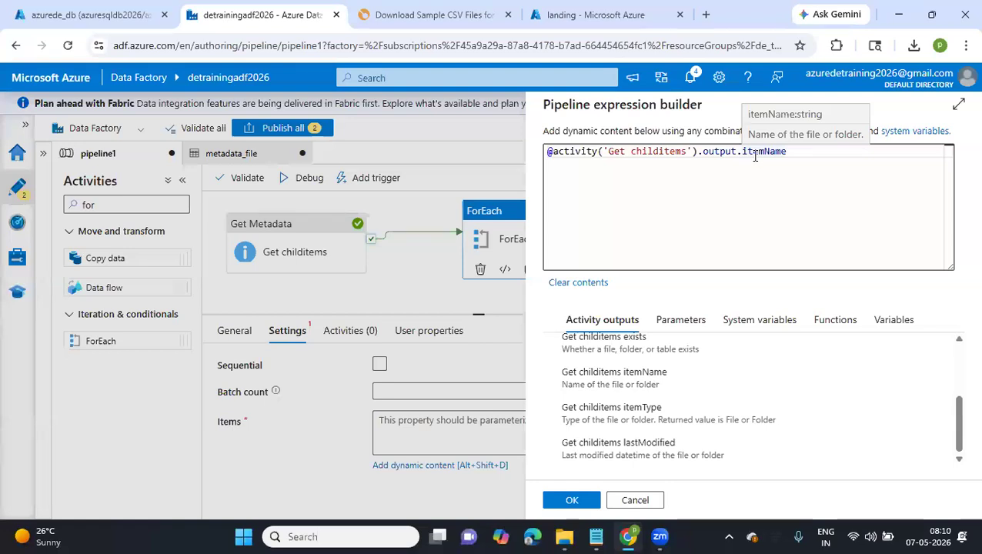
pyautogui.click(598, 537)
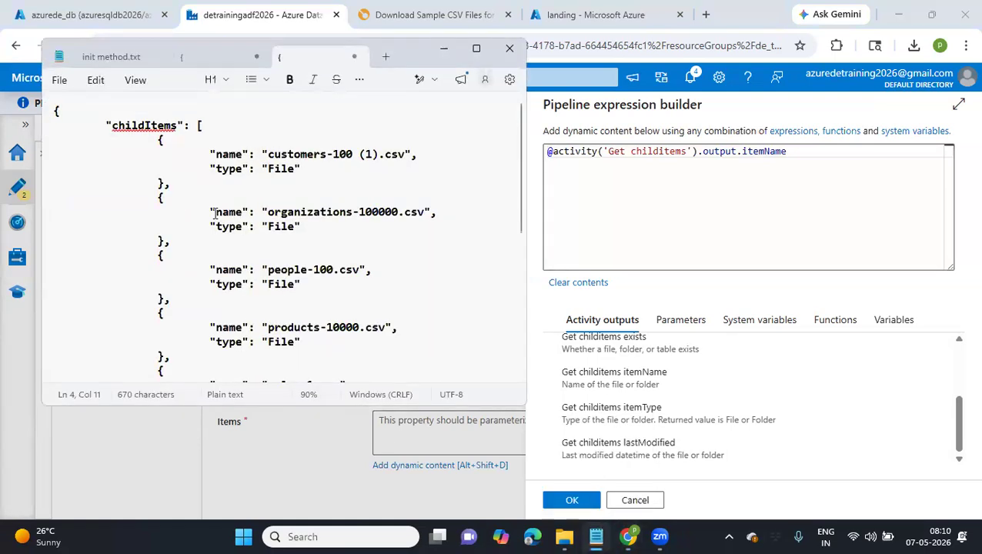
pyautogui.moveTo(216, 212); pyautogui.dragTo(433, 205)
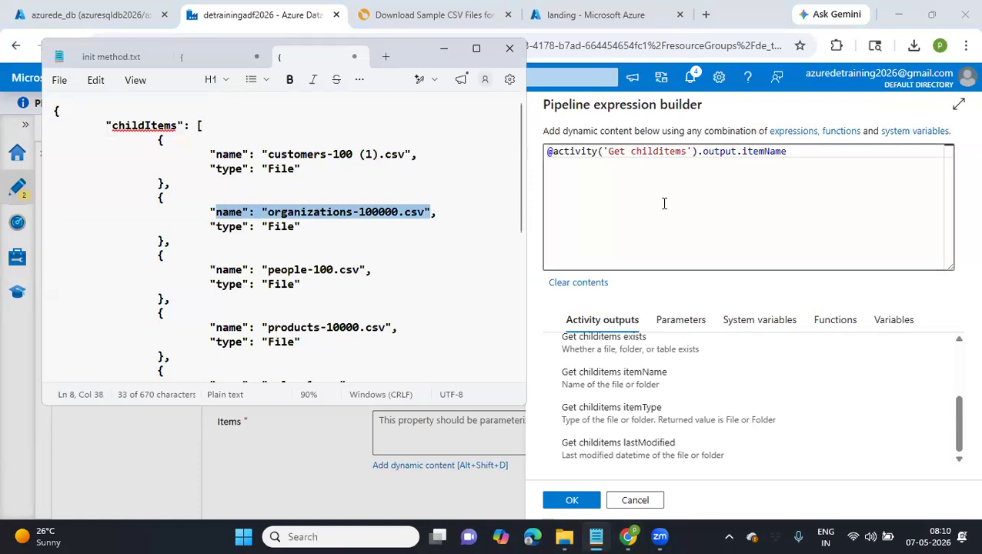
pyautogui.moveTo(665, 204); pyautogui.dragTo(664, 203)
pyautogui.click(706, 217)
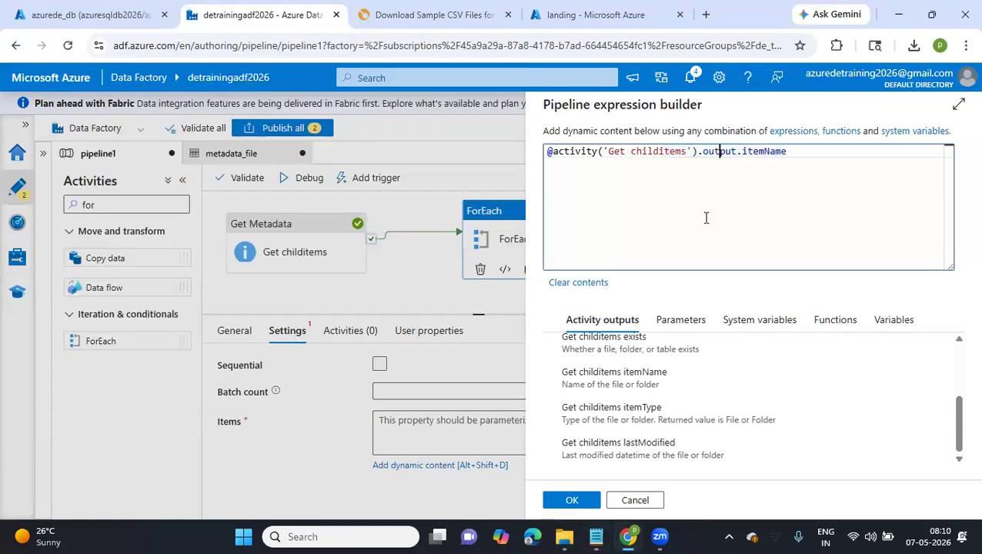
pyautogui.click(595, 537)
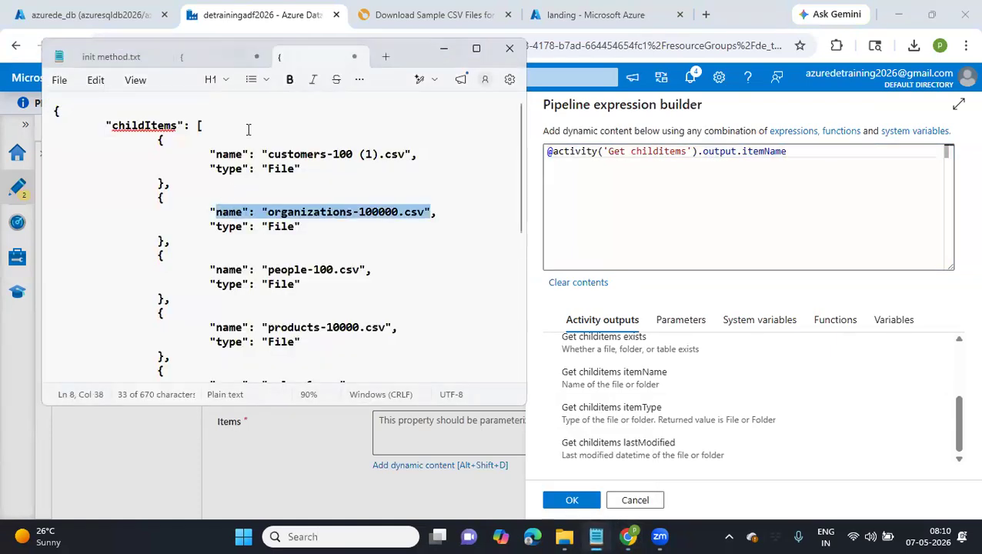
pyautogui.doubleClick(144, 125)
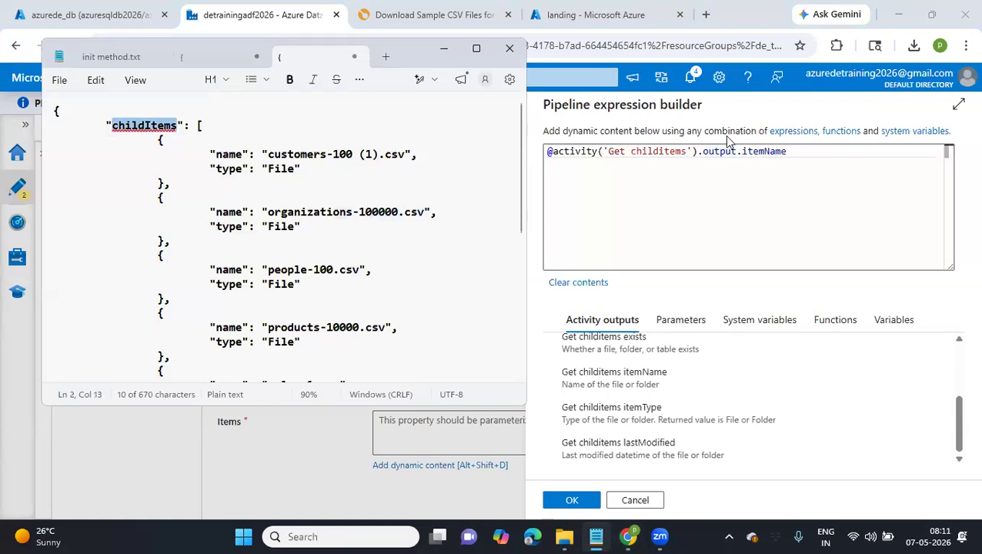
pyautogui.doubleClick(772, 151)
pyautogui.write('childItems')
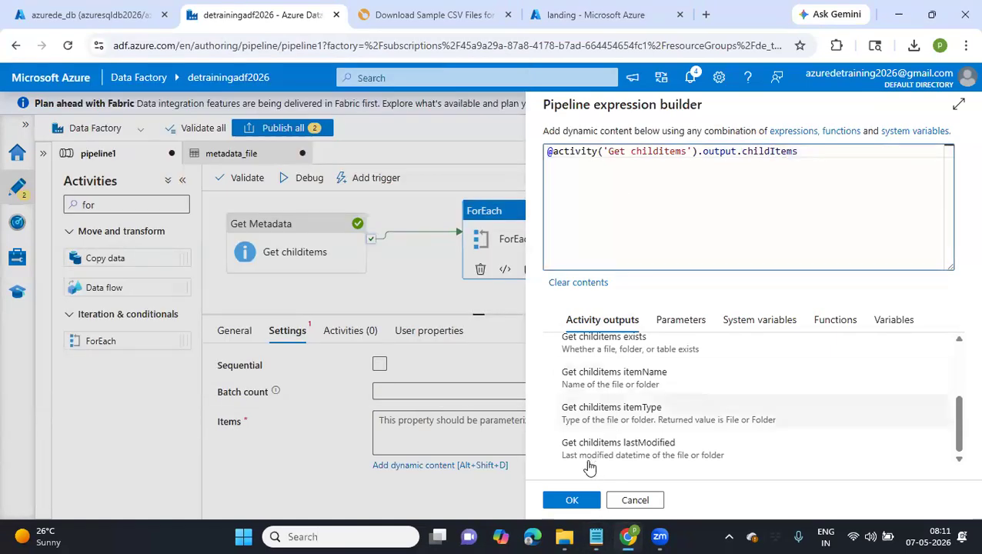
# Highlight the childItems array in Notepad, return to the expression builder and discard the ForEach1 items expression
pyautogui.click(595, 537)
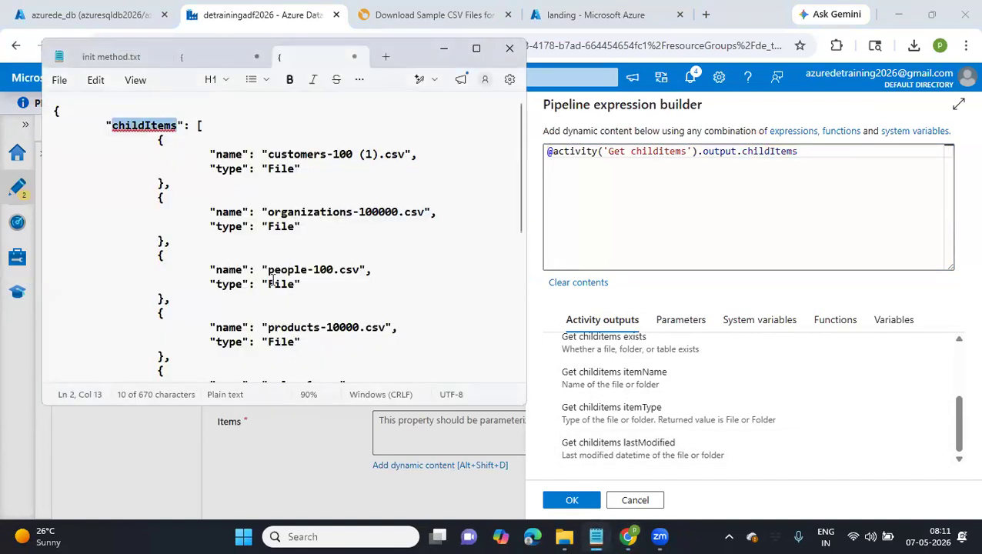
pyautogui.moveTo(198, 129); pyautogui.dragTo(276, 396)
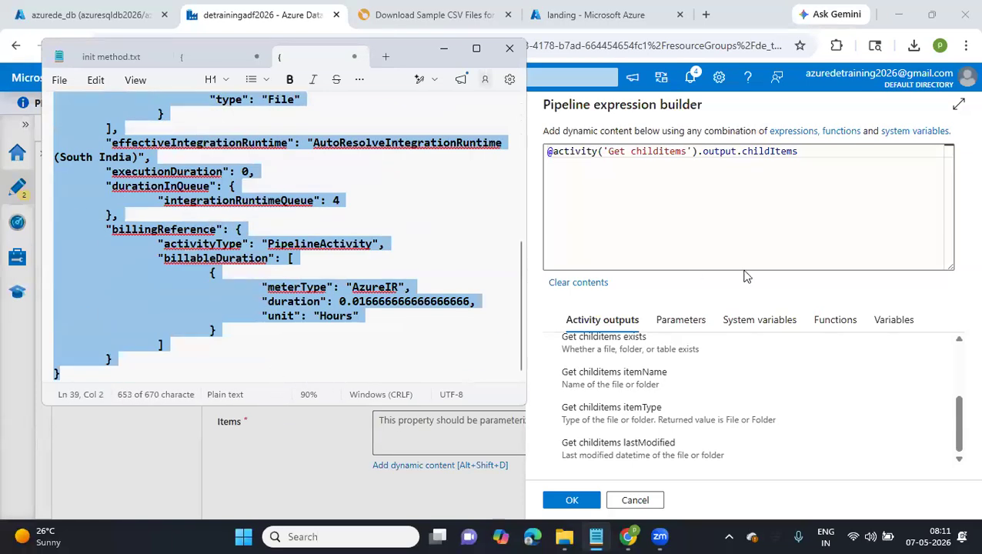
pyautogui.click(636, 504)
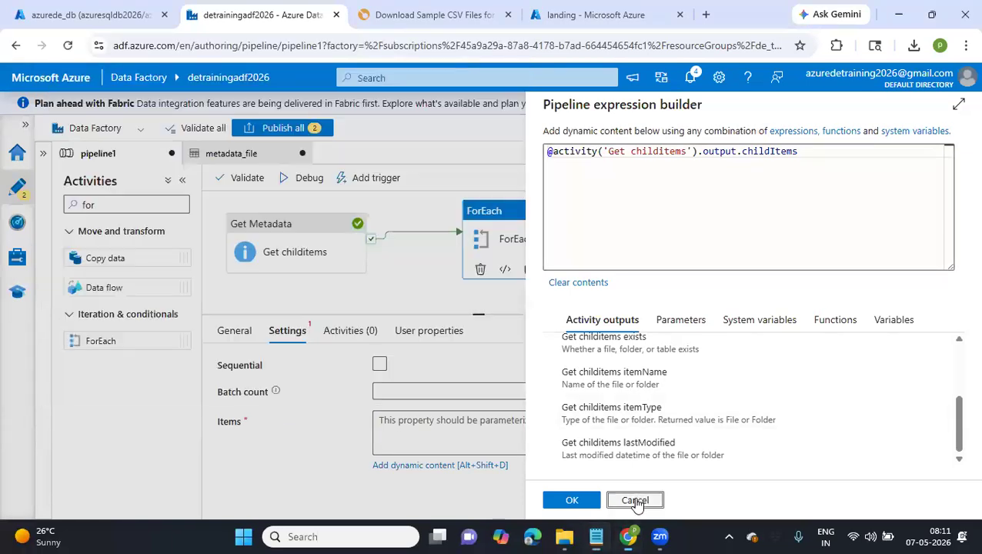
pyautogui.click(636, 504)
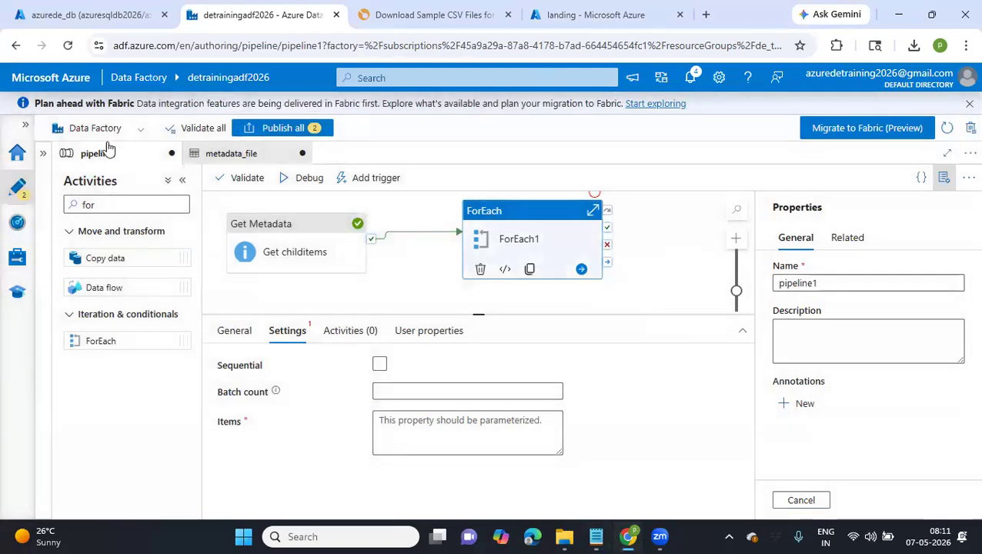
# Show the Factory Resources and create a new blank pipeline
pyautogui.click(43, 153)
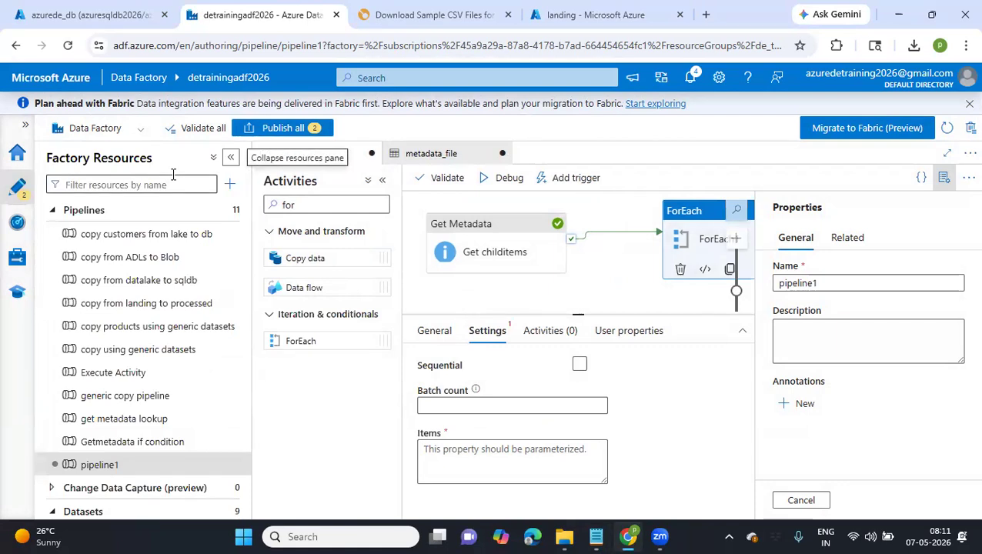
pyautogui.click(228, 186)
pyautogui.moveTo(361, 204)
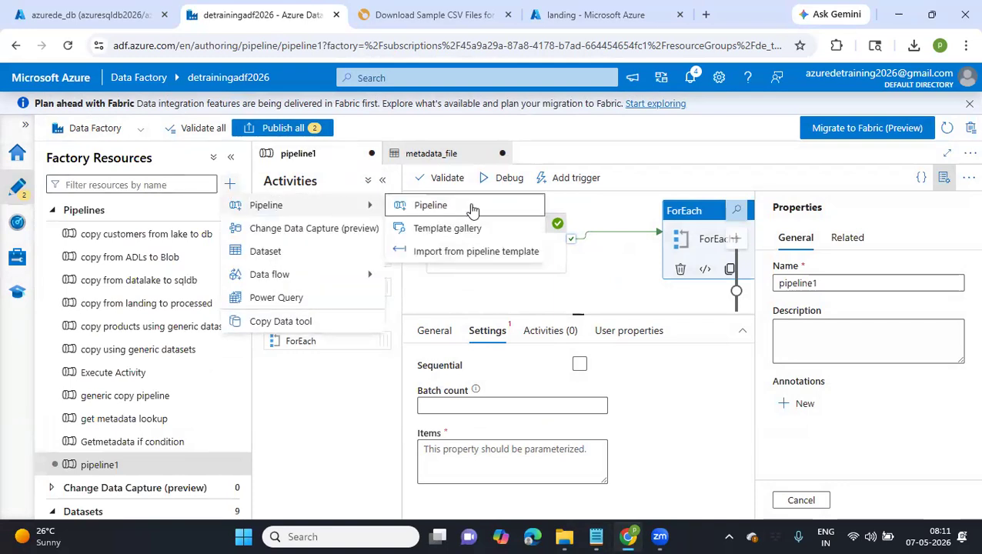
pyautogui.click(473, 209)
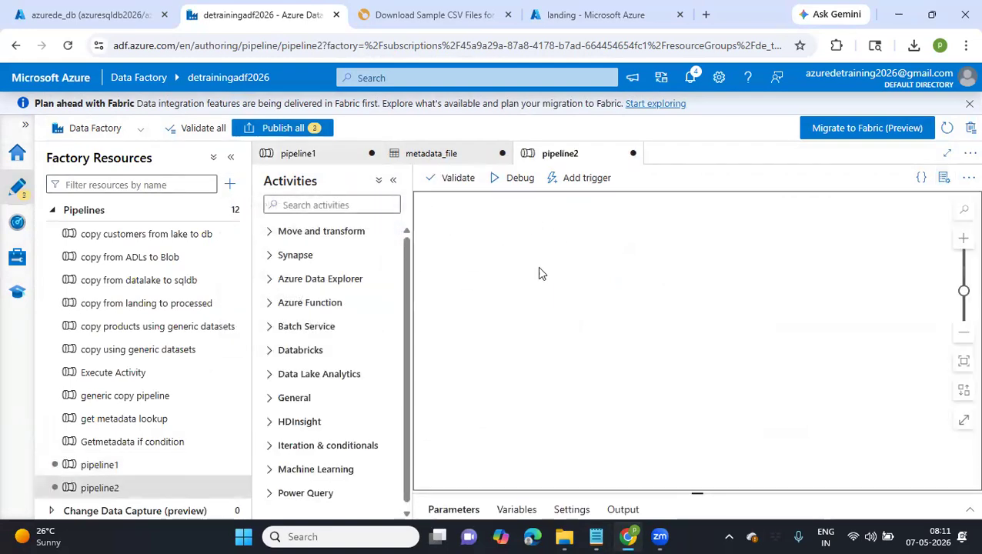
# Find the ForEach activity by searching for "for", place it on the new pipeline's canvas and collapse the activities and resources lists
pyautogui.click(333, 205)
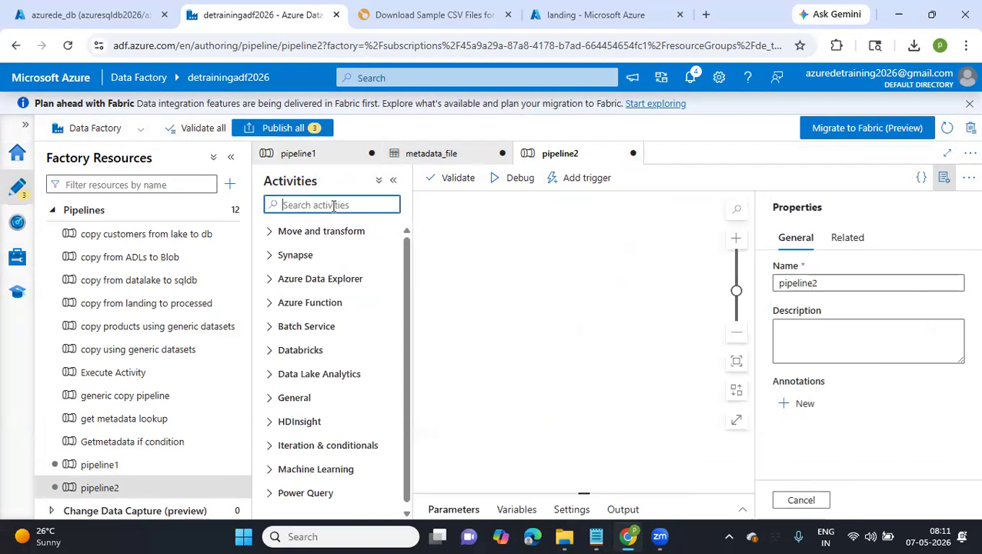
pyautogui.write('for e')
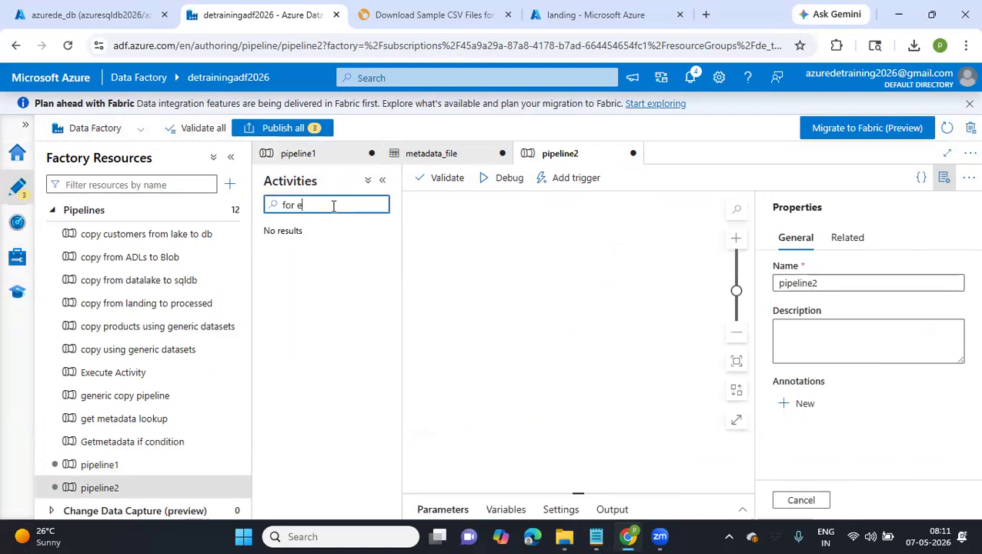
pyautogui.press('BackSpace')
pyautogui.press('BackSpace')
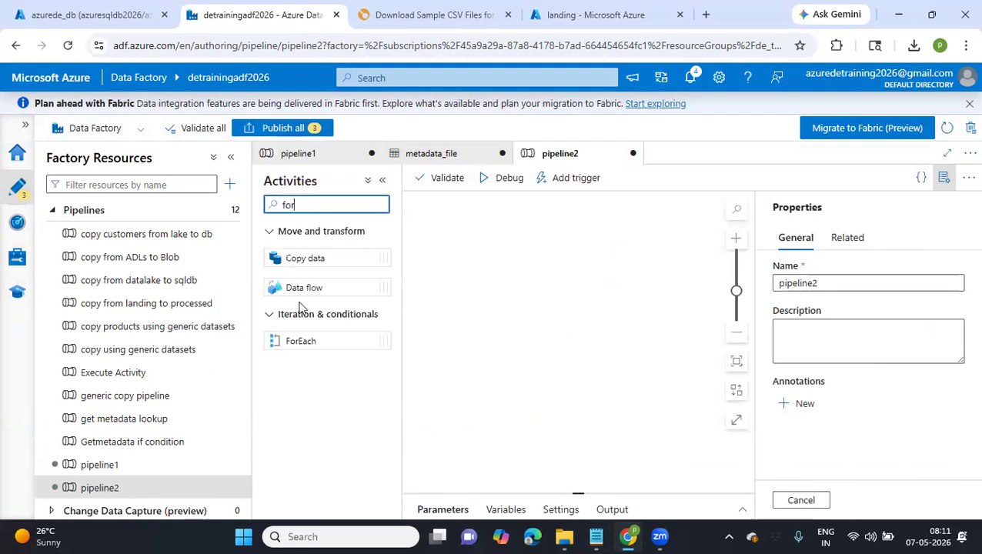
pyautogui.moveTo(298, 341); pyautogui.dragTo(531, 296)
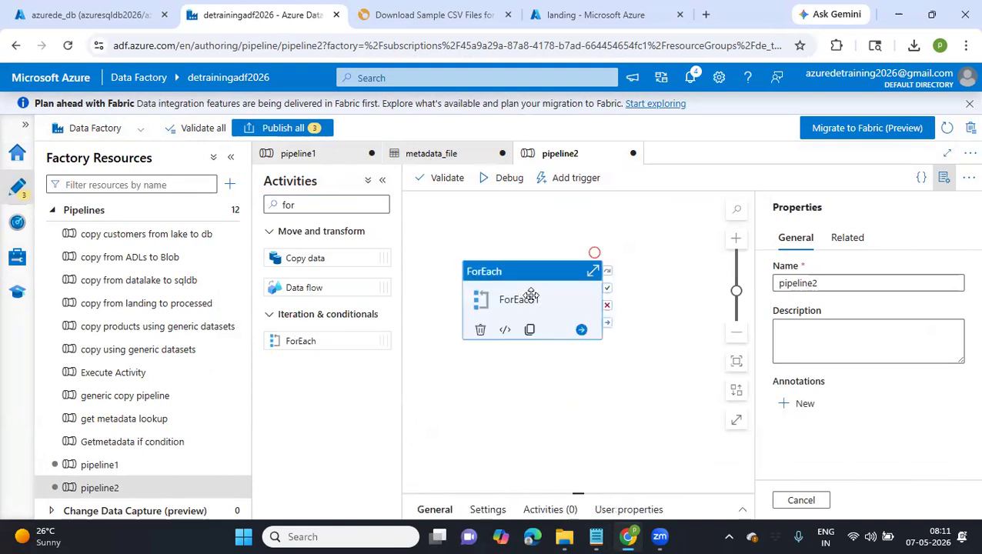
pyautogui.click(382, 180)
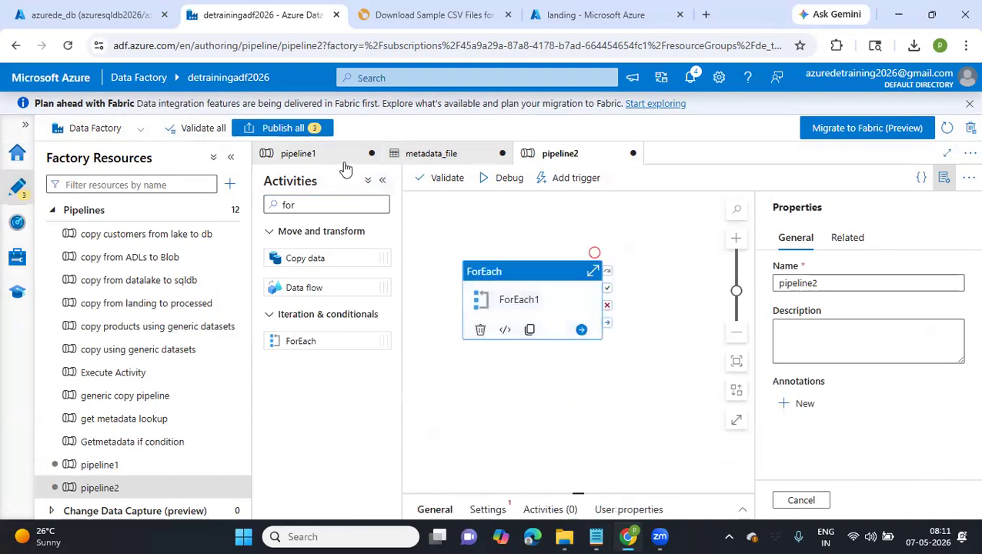
pyautogui.click(216, 158)
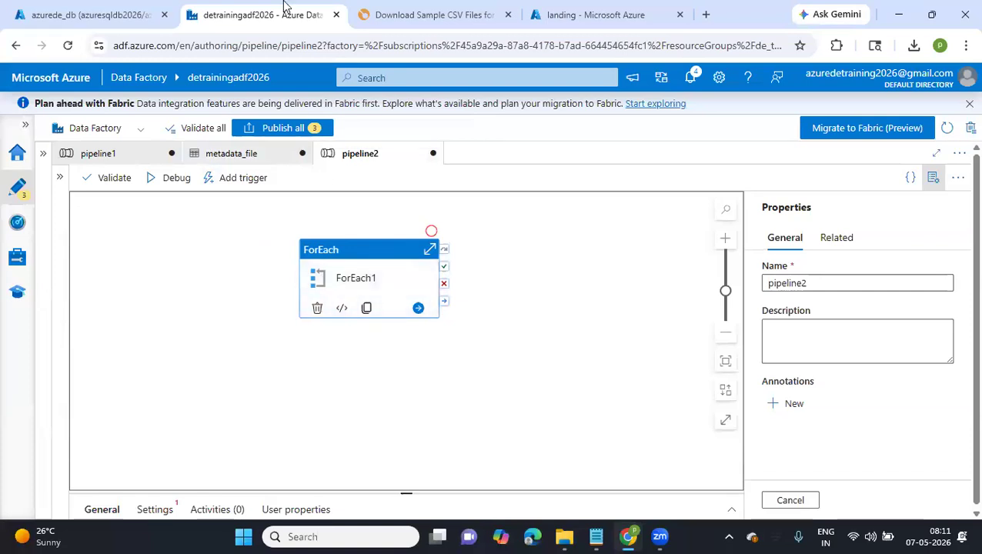
# Look over the azurede_db tables and the files in the landing container's 2026/05/07 folder, and return to the new pipeline
pyautogui.click(93, 17)
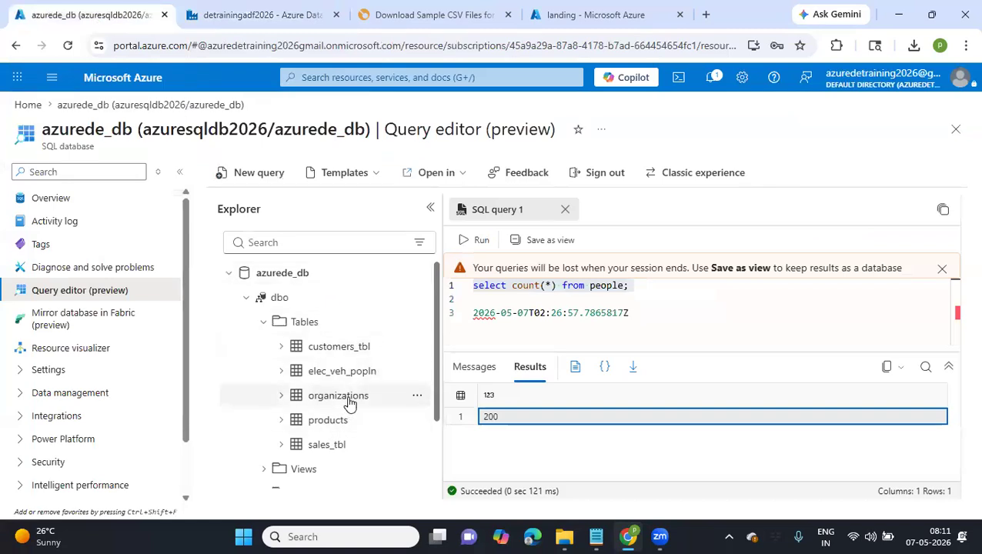
pyautogui.click(600, 9)
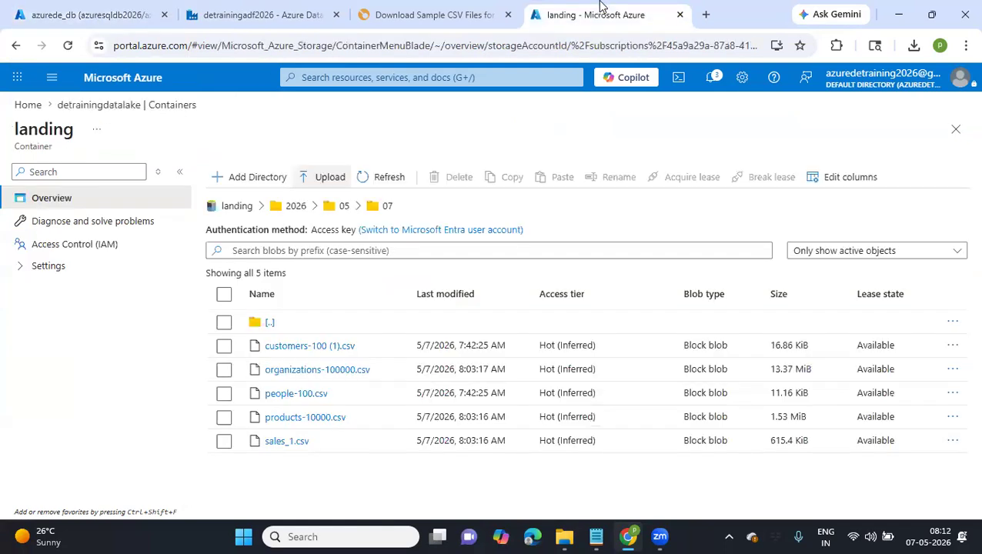
pyautogui.click(268, 14)
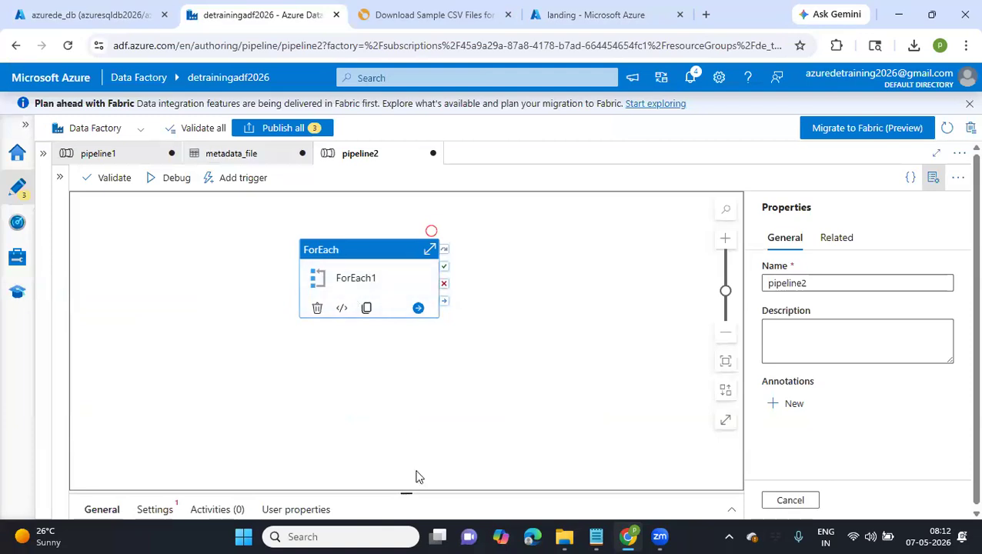
# Enlarge the activity's properties area and rename the ForEach1 activity to "ForEach table"
pyautogui.moveTo(408, 493); pyautogui.dragTo(407, 325)
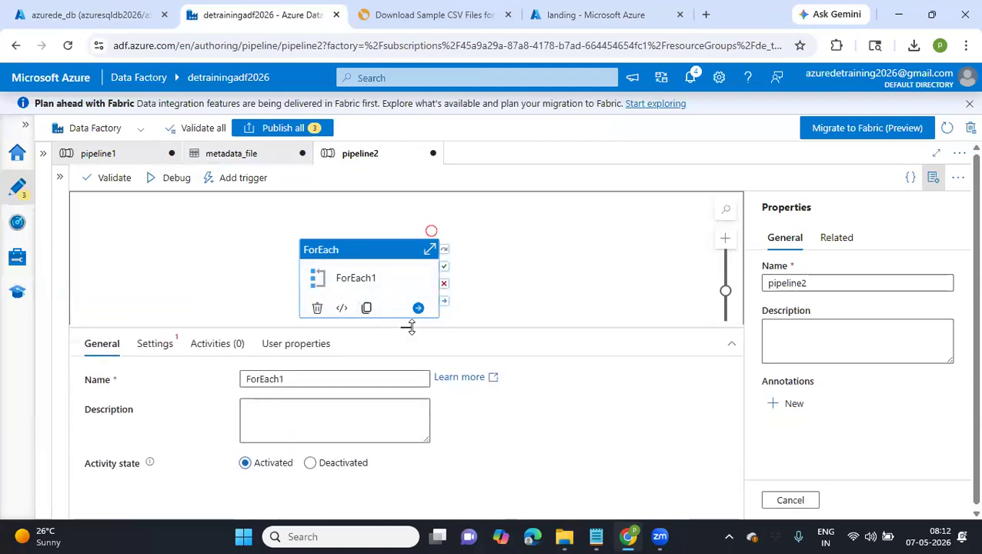
pyautogui.click(291, 383)
pyautogui.write('tas')
pyautogui.write('le')
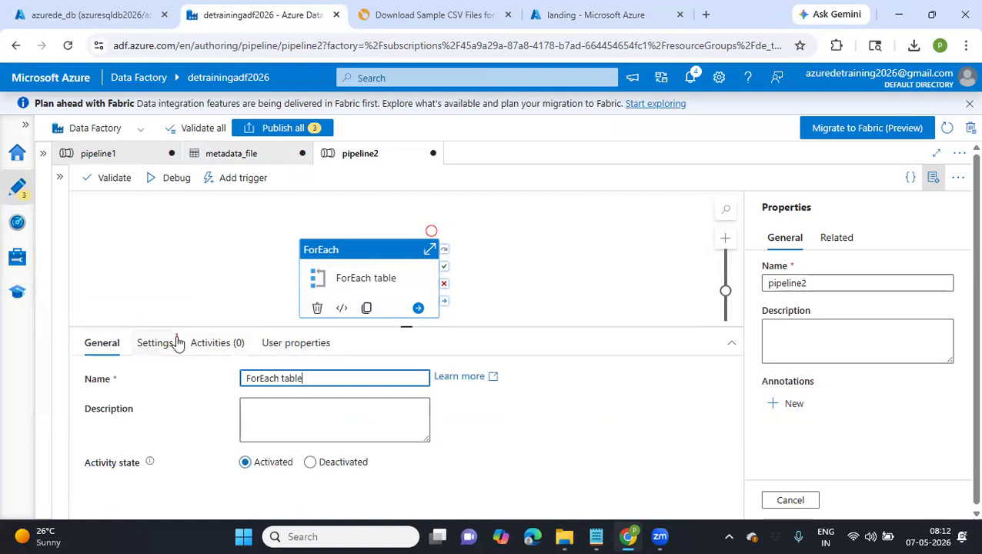
pyautogui.click(177, 343)
pyautogui.click(251, 446)
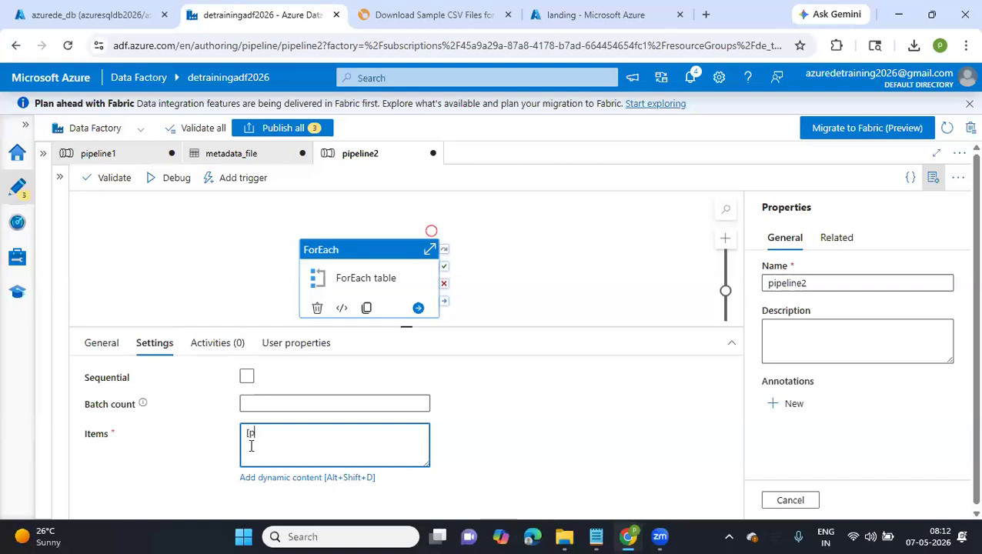
pyautogui.write('[produc')
pyautogui.press('BackSpace')
pyautogui.press('BackSpace')
pyautogui.press('BackSpace')
pyautogui.press('BackSpace')
pyautogui.press('BackSpace')
pyautogui.press('BackSpace')
pyautogui.press('BackSpace')
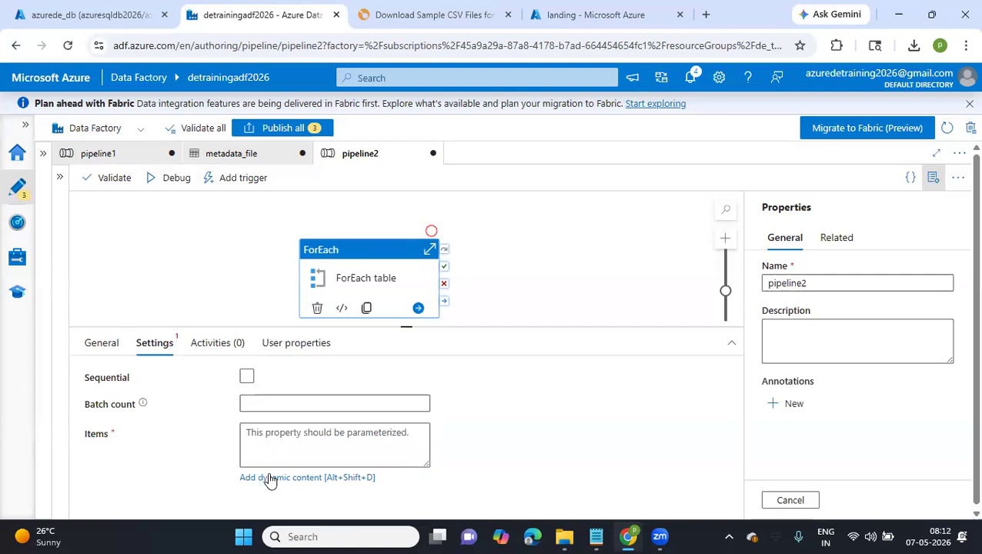
# Start a dynamic expression for the ForEach items with the createArray function, found by searching "cre", and enter 'dbo.products' as its first value
pyautogui.click(270, 477)
pyautogui.click(734, 327)
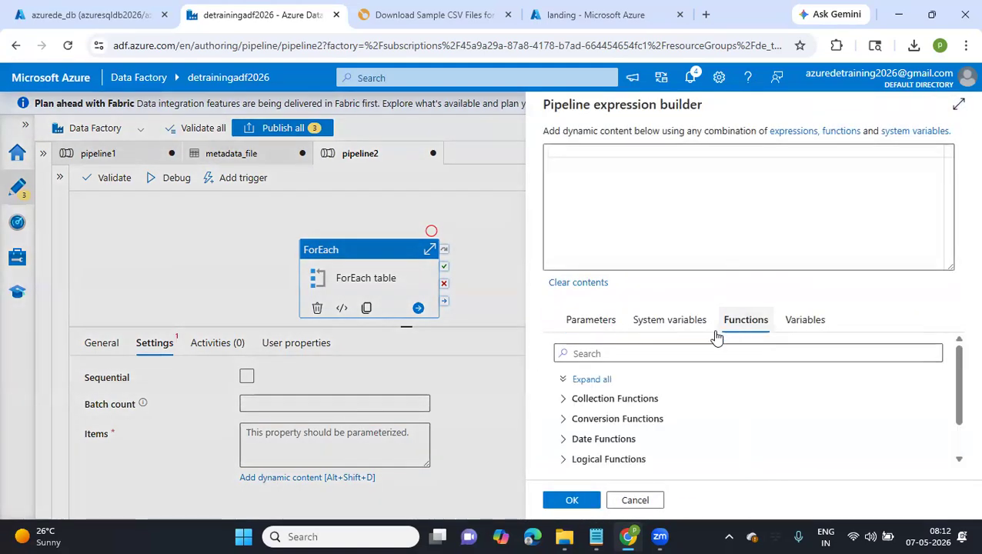
pyautogui.click(638, 355)
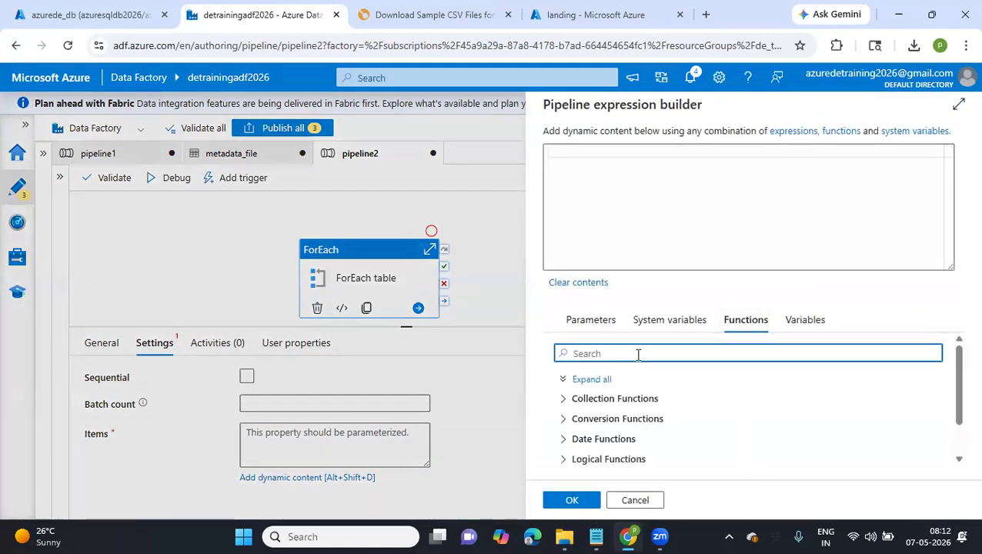
pyautogui.write('cre')
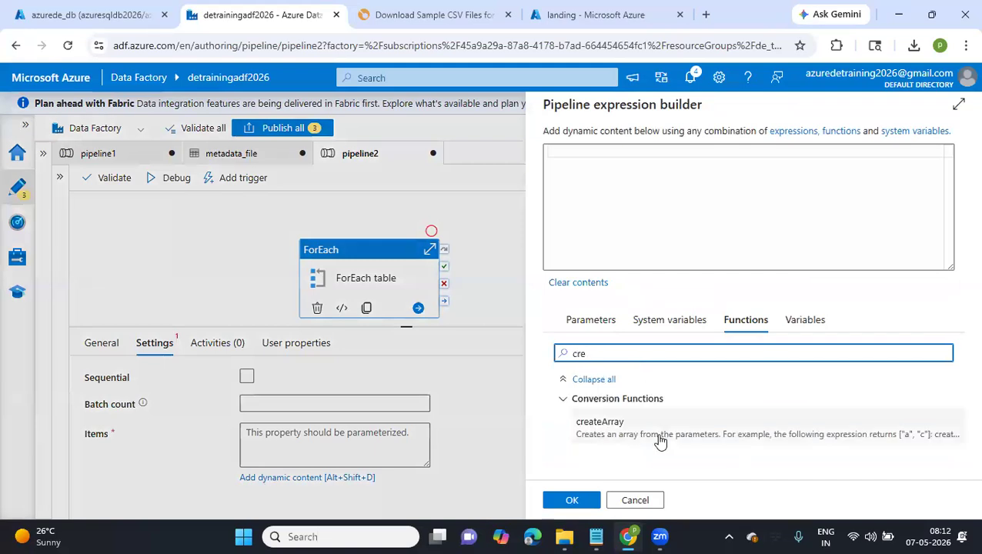
pyautogui.click(660, 441)
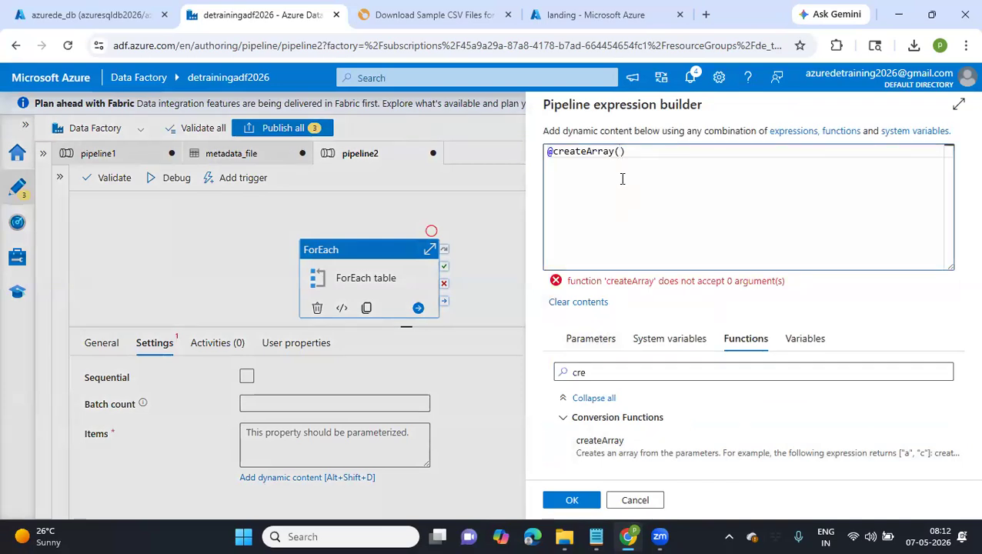
pyautogui.write("'")
pyautogui.write('dbo')
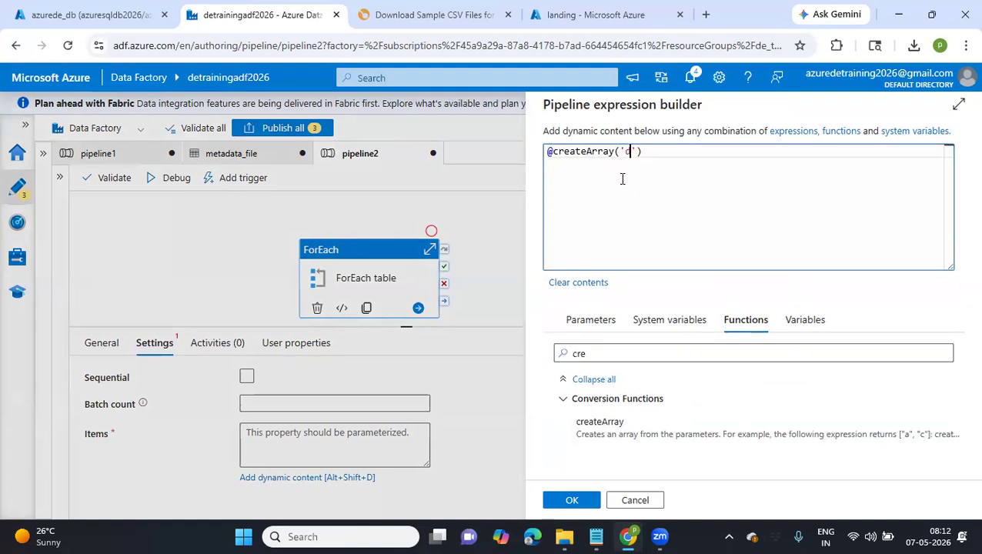
pyautogui.write('.products')
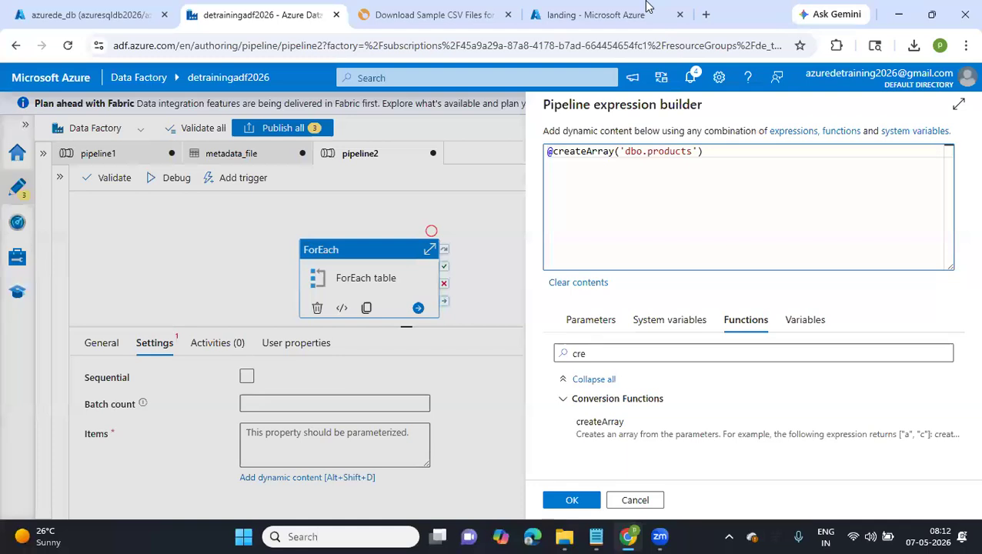
# In the azurede_db query editor, run "select * from information_schema.tables;" and look up the products and organizations table names in the results
pyautogui.click(123, 15)
pyautogui.moveTo(645, 312); pyautogui.dragTo(451, 320)
pyautogui.write('select ')
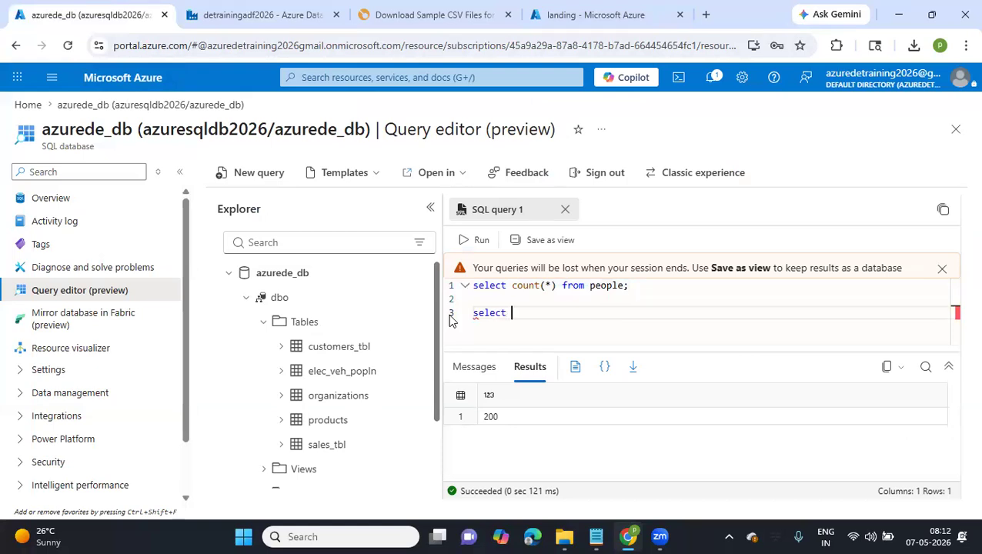
pyautogui.write('* from information_schema.tables;')
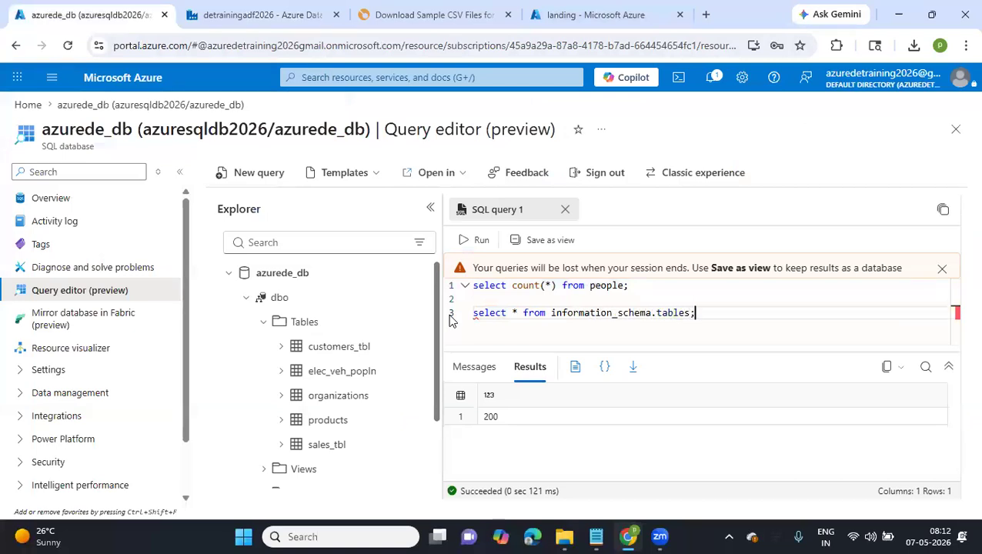
pyautogui.click(447, 311)
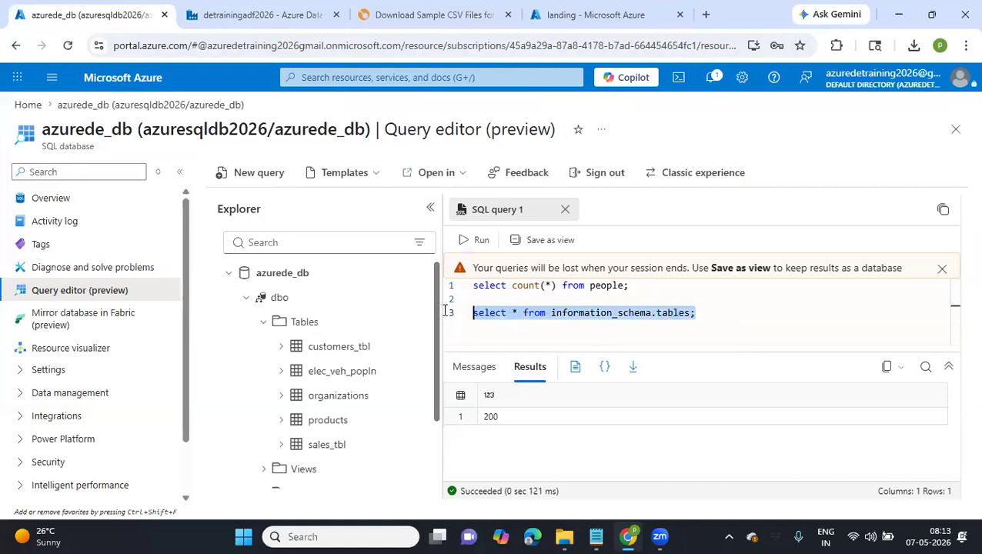
pyautogui.click(475, 241)
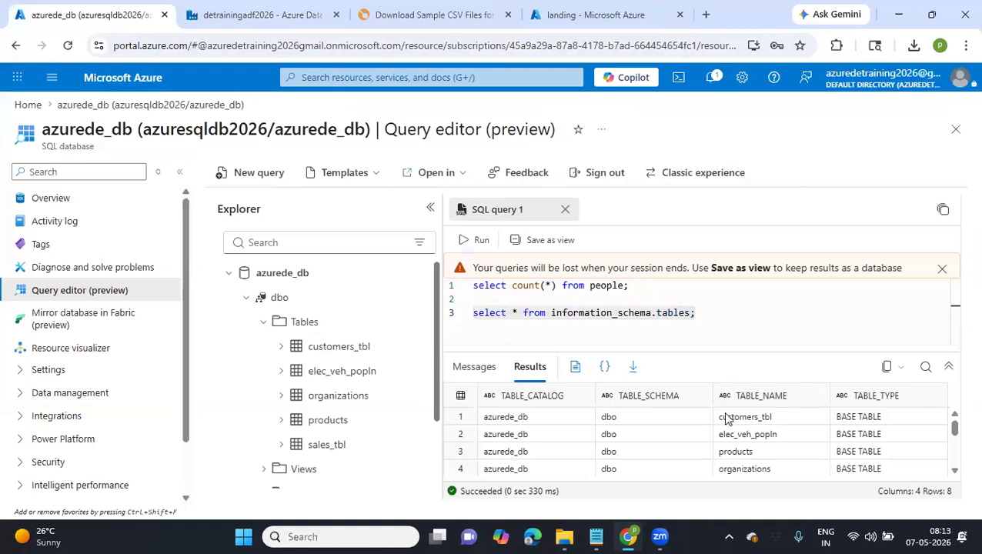
pyautogui.click(736, 458)
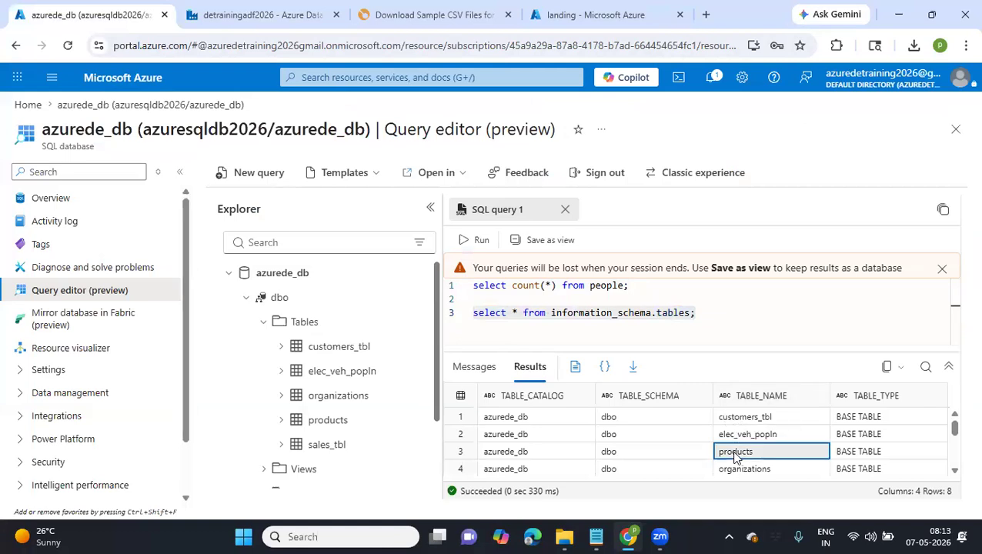
pyautogui.click(756, 472)
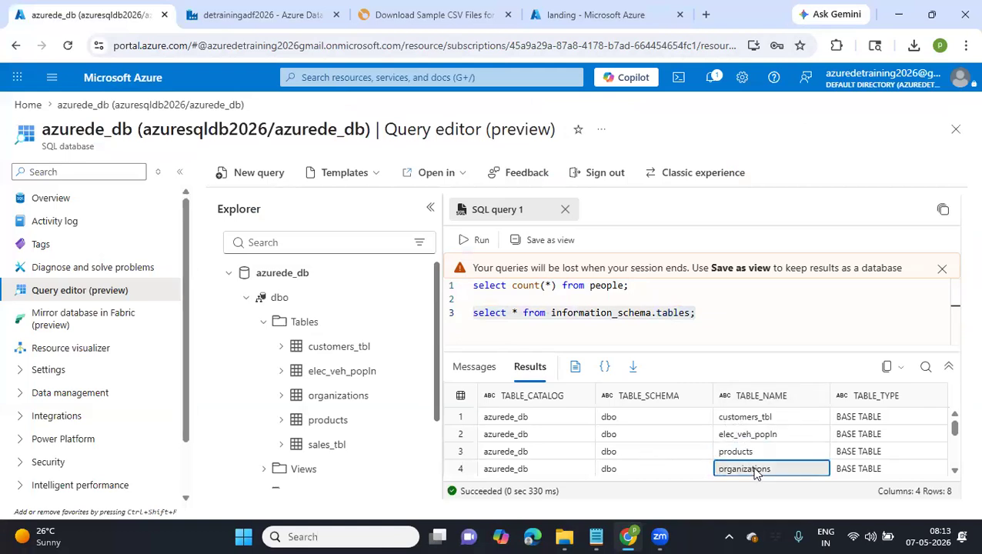
# Return to the Data Factory expression, add 'dbo.organizations' to createArray and check the files in the landing folder for the next table
pyautogui.click(327, 14)
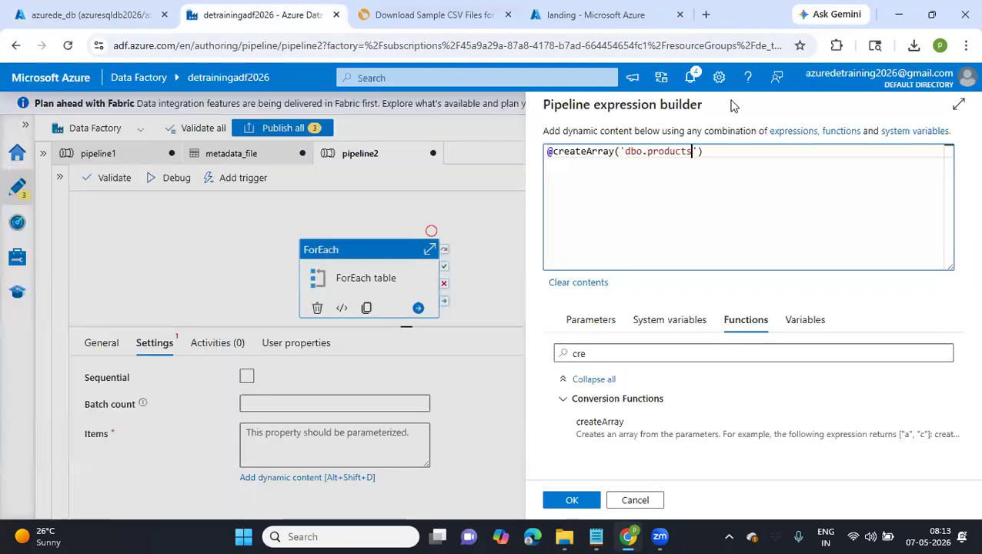
pyautogui.write(", 'dbo.organizations',")
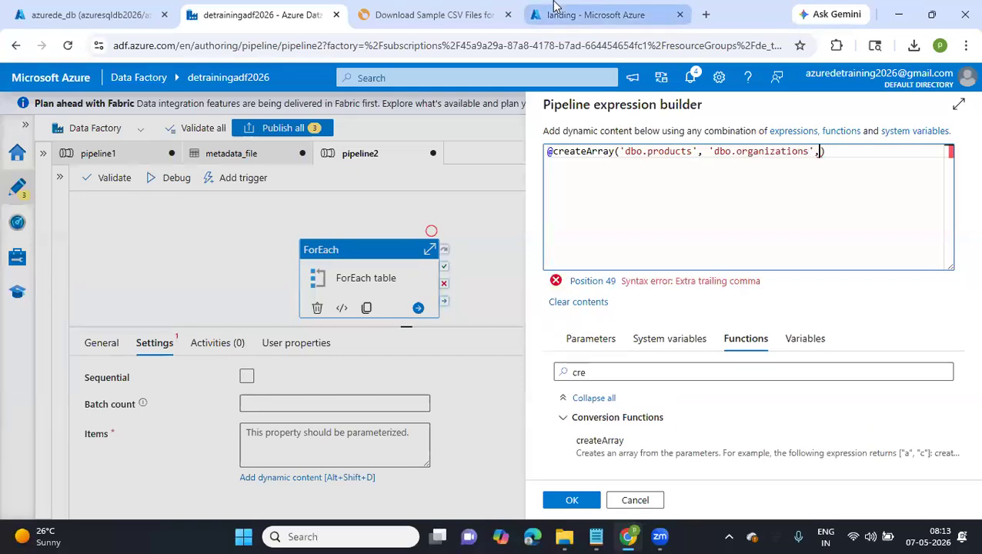
pyautogui.click(554, 6)
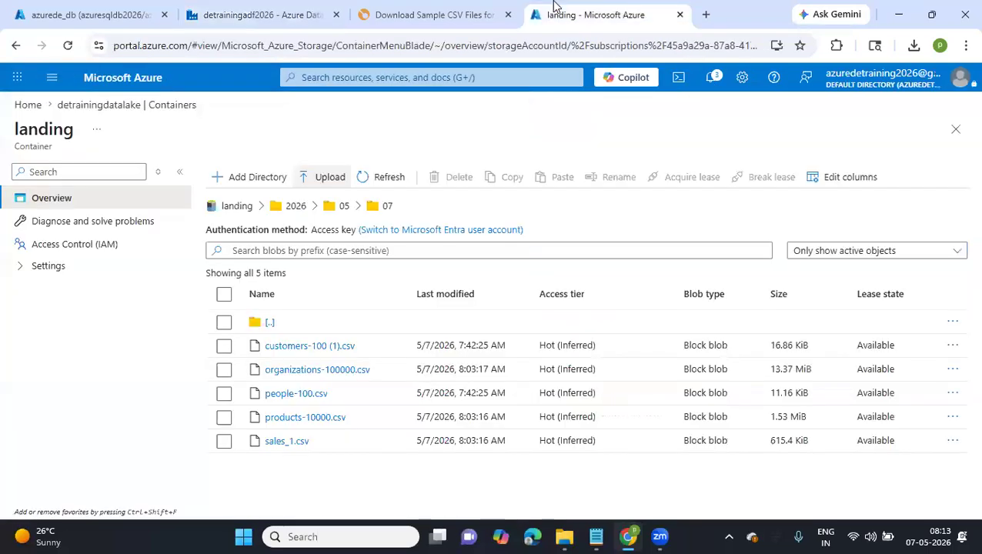
pyautogui.click(197, 16)
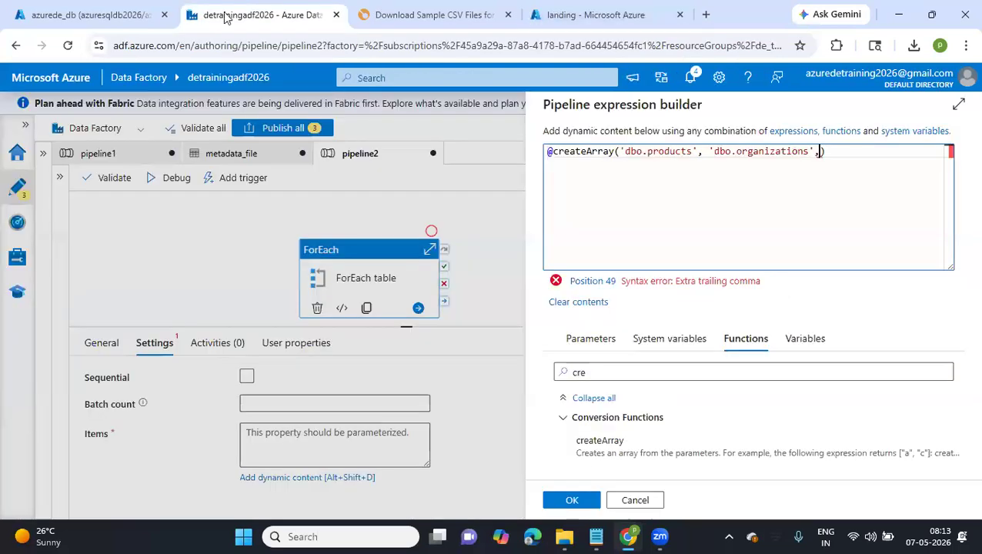
# Look up the people table in the query results, add 'dbo.people' to the createArray expression and start another quoted value after it
pyautogui.click(69, 15)
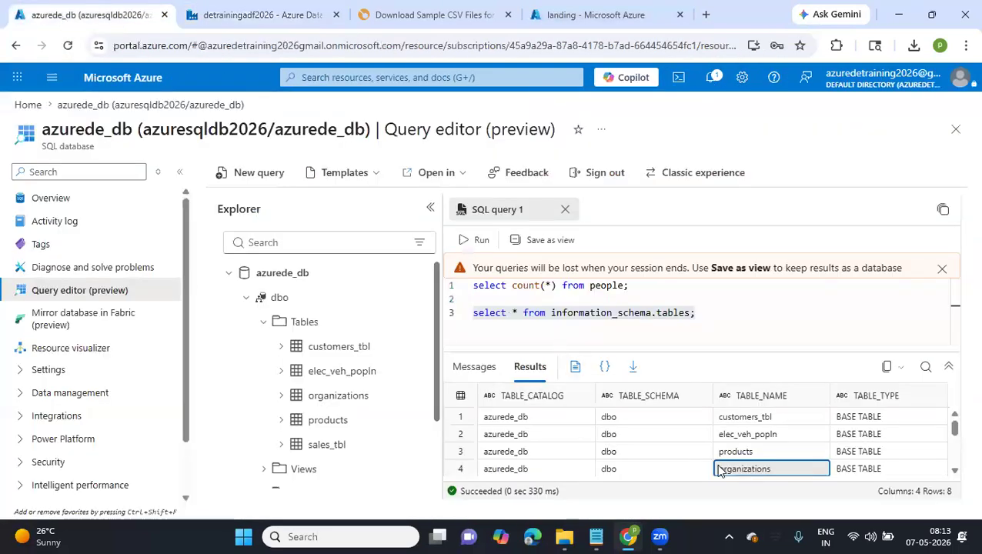
pyautogui.scroll(-3, 723, 466)
pyautogui.click(742, 428)
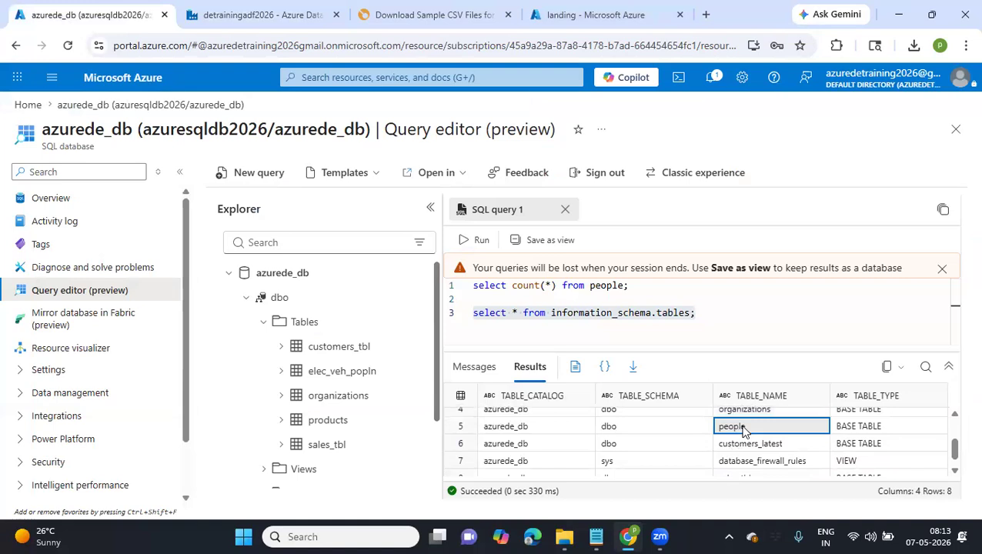
pyautogui.click(641, 18)
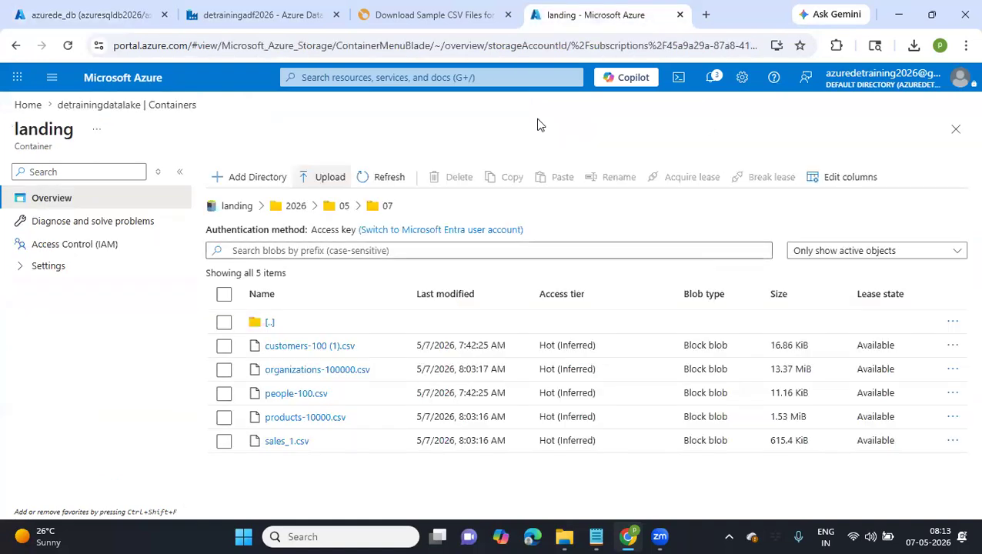
pyautogui.click(298, 6)
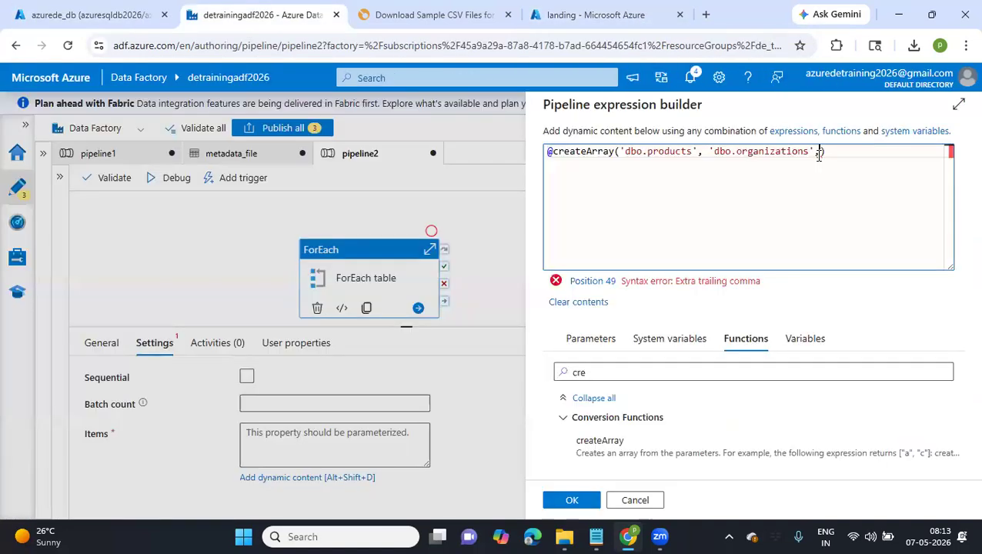
pyautogui.write("'d")
pyautogui.write('bo.ec')
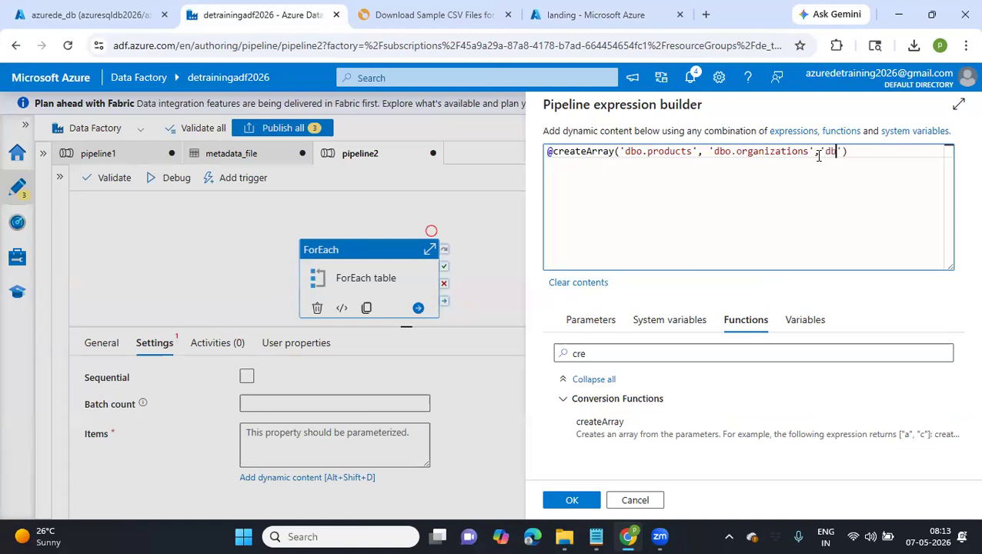
pyautogui.press('BackSpace')
pyautogui.press('BackSpace')
pyautogui.write("people', '")
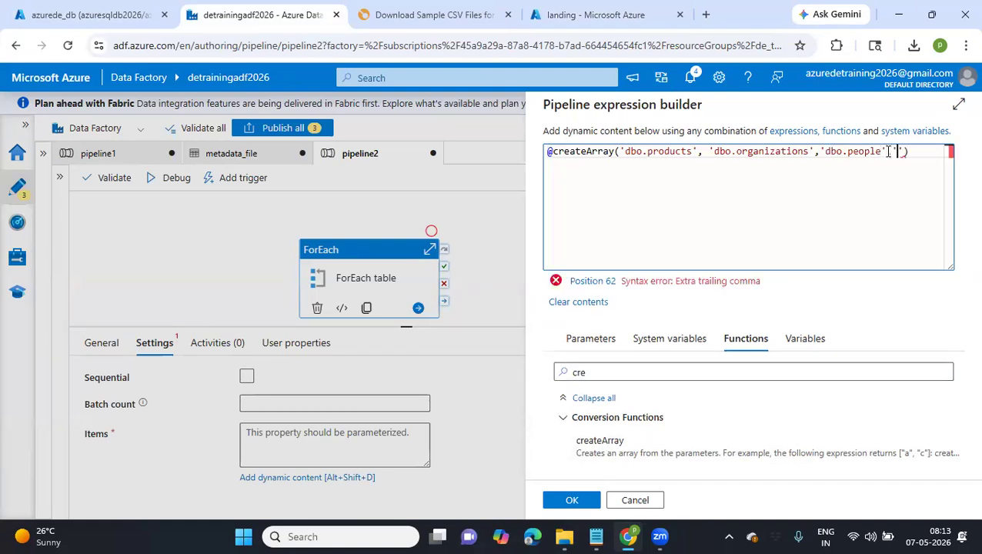
# Look up the sales_tbl name in the query results, fill the createArray expression's last value with it and apply the expression to the items
pyautogui.click(123, 10)
pyautogui.scroll(-1, 636, 431)
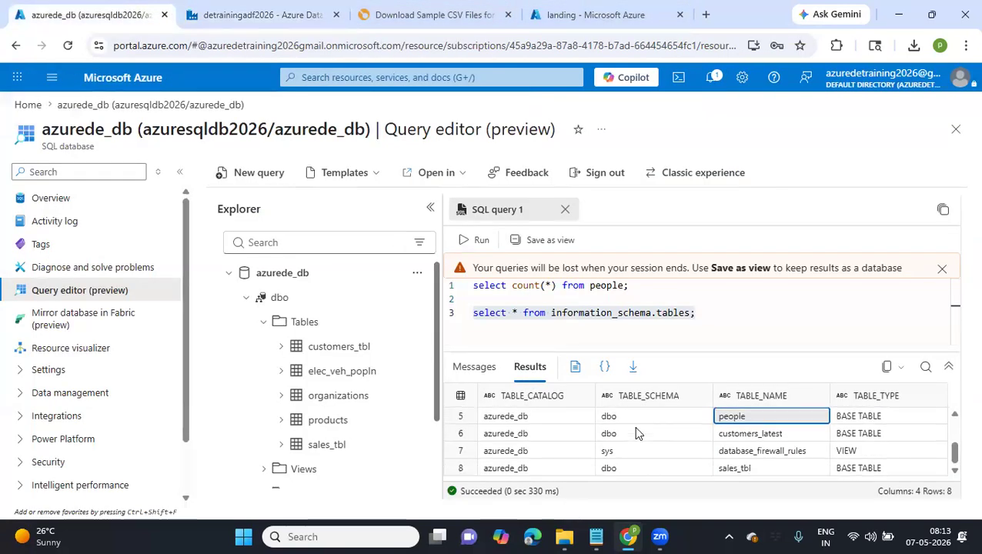
pyautogui.click(723, 470)
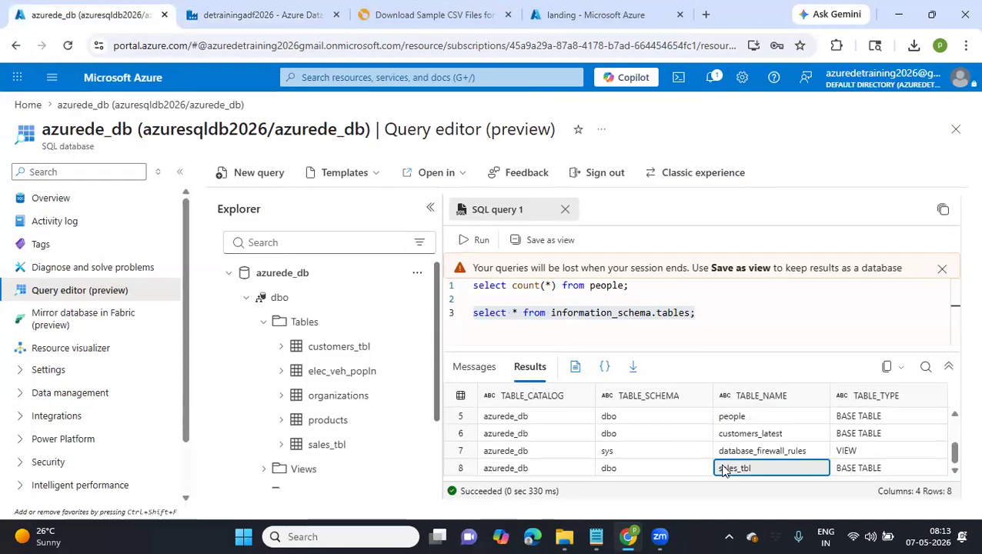
pyautogui.click(627, 15)
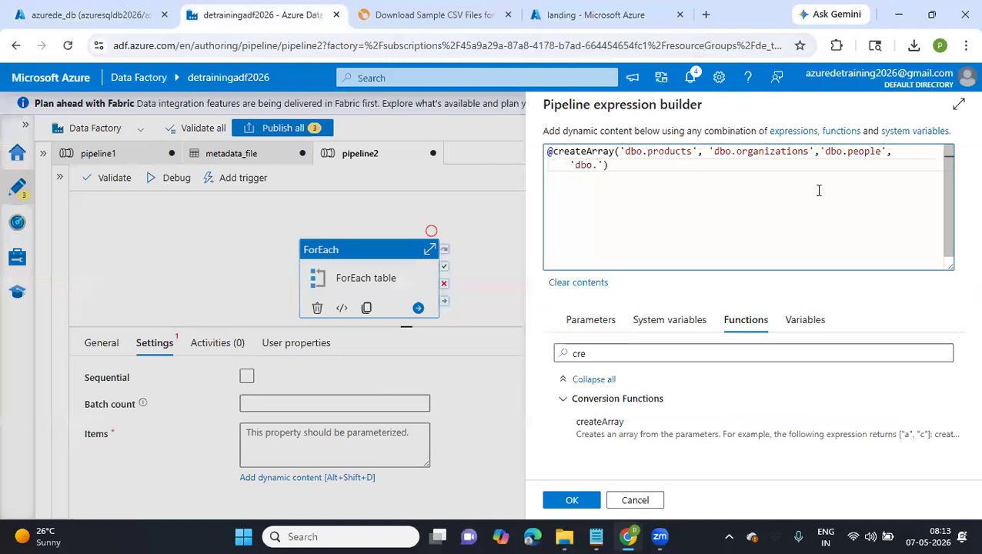
pyautogui.write('sales_tbl')
pyautogui.click(572, 500)
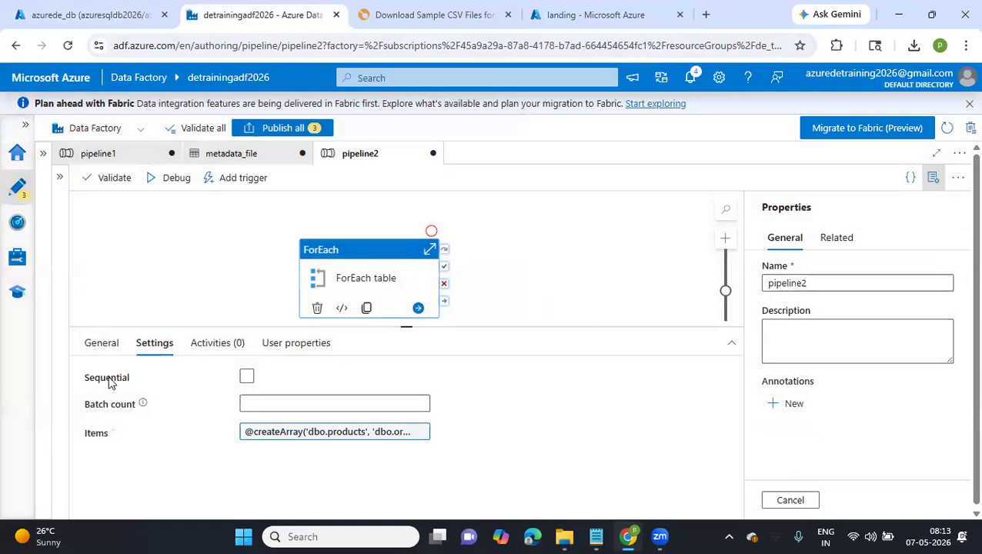
# Try the Sequential option, switch it off again and set the ForEach batch count to 2
pyautogui.click(246, 379)
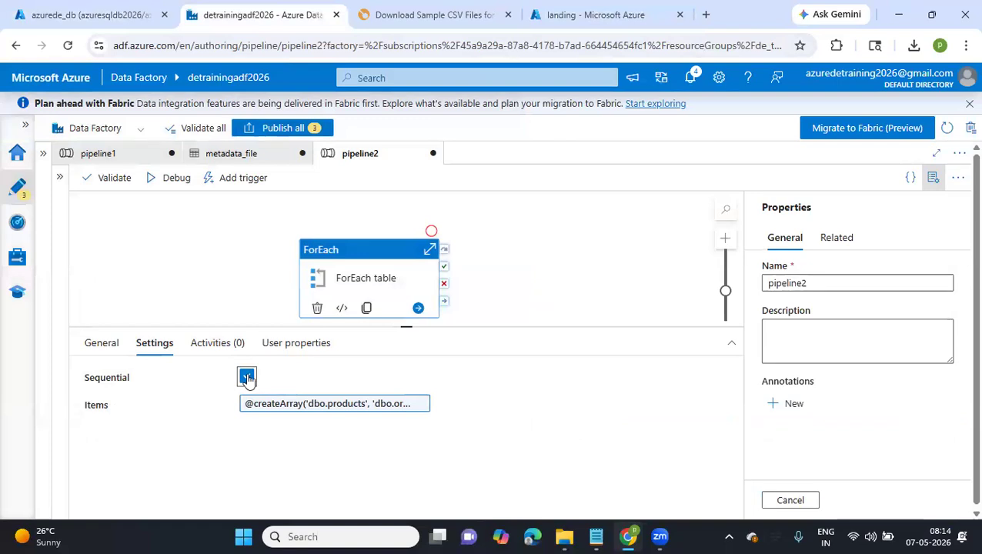
pyautogui.click(247, 378)
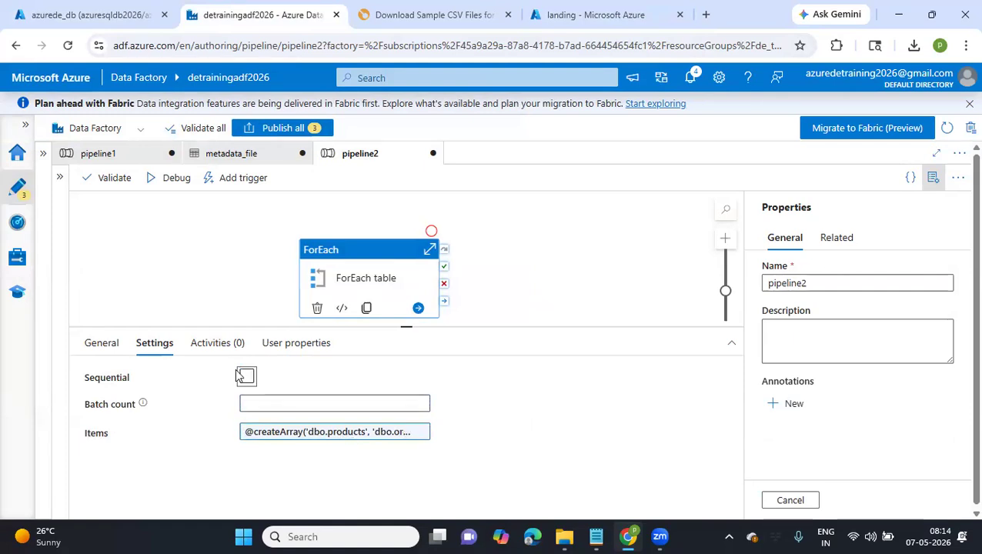
pyautogui.click(261, 401)
pyautogui.moveTo(143, 405)
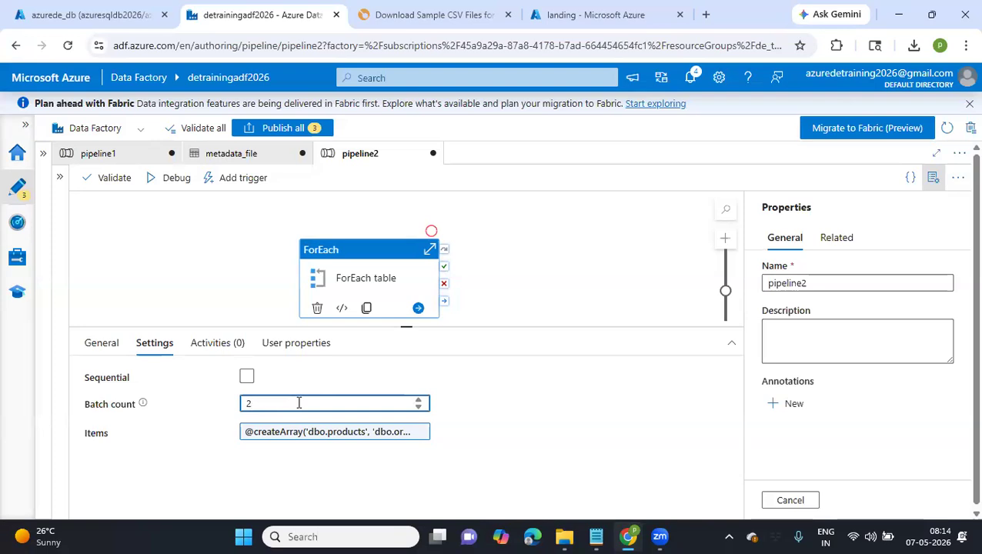
pyautogui.press('Tab')
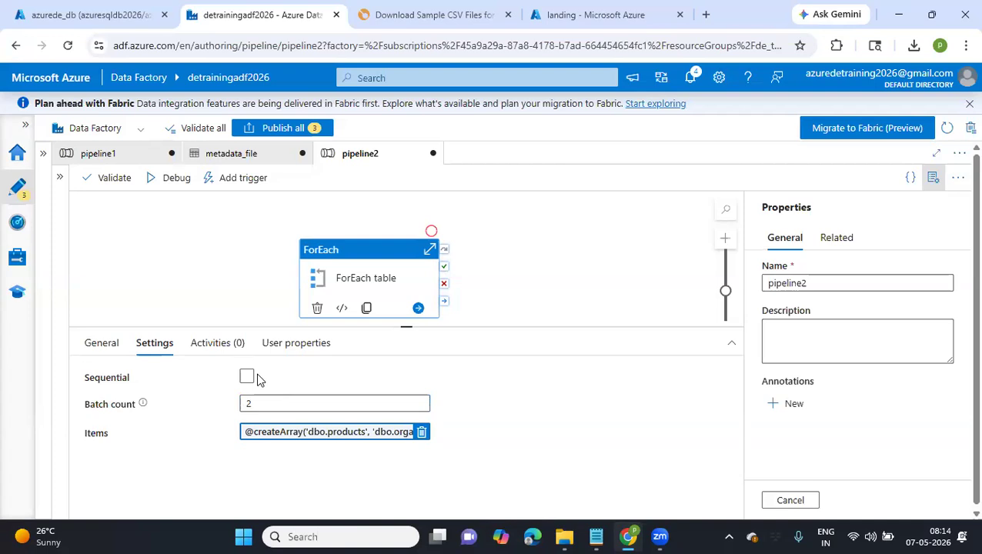
pyautogui.moveTo(143, 405)
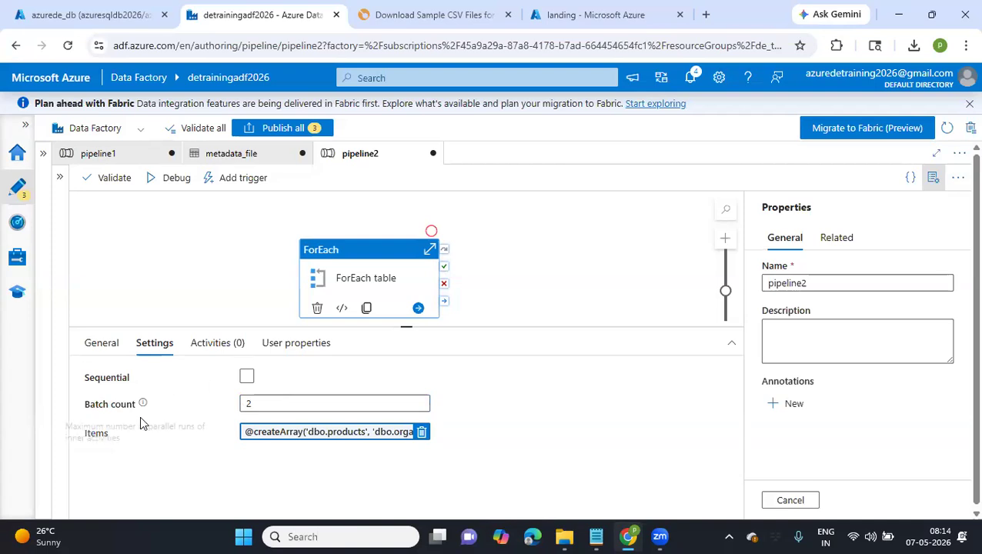
pyautogui.click(247, 376)
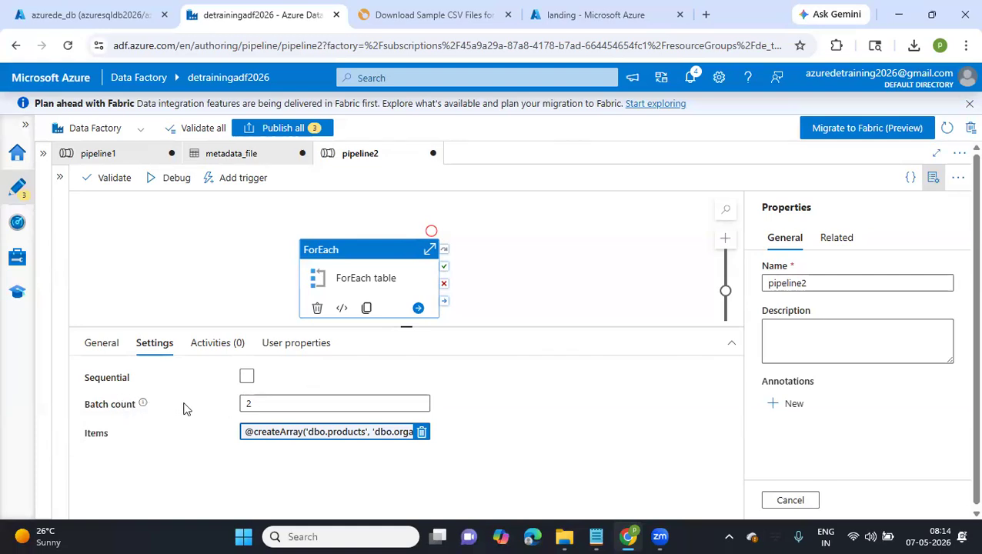
pyautogui.moveTo(269, 402); pyautogui.dragTo(243, 404)
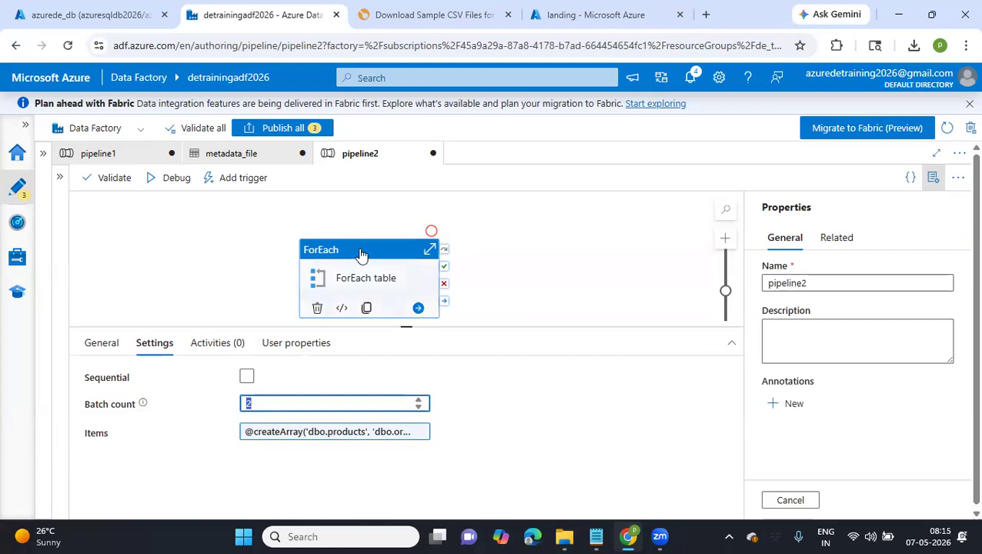
# Move the ForEach table activity slightly up and left on the canvas and show its list of inner activities
pyautogui.click(337, 261)
pyautogui.moveTo(337, 261); pyautogui.dragTo(322, 229)
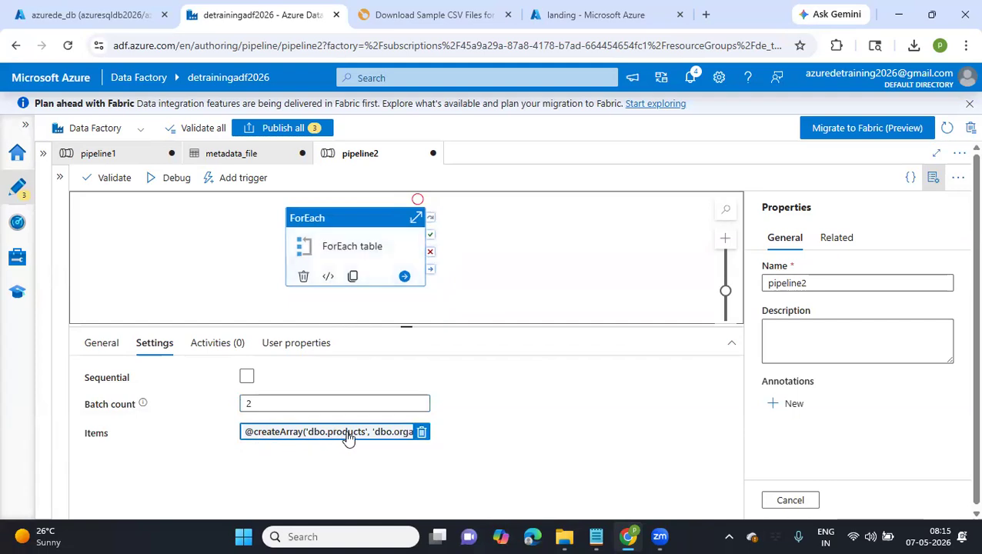
pyautogui.click(215, 348)
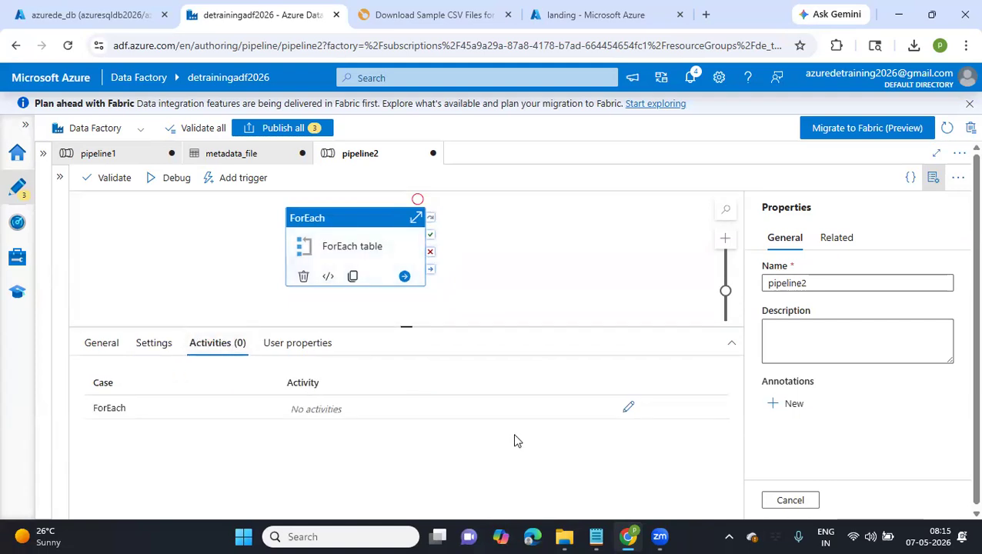
# Add a Copy data activity inside the ForEach table activity and place it near the middle of the inner canvas
pyautogui.click(628, 407)
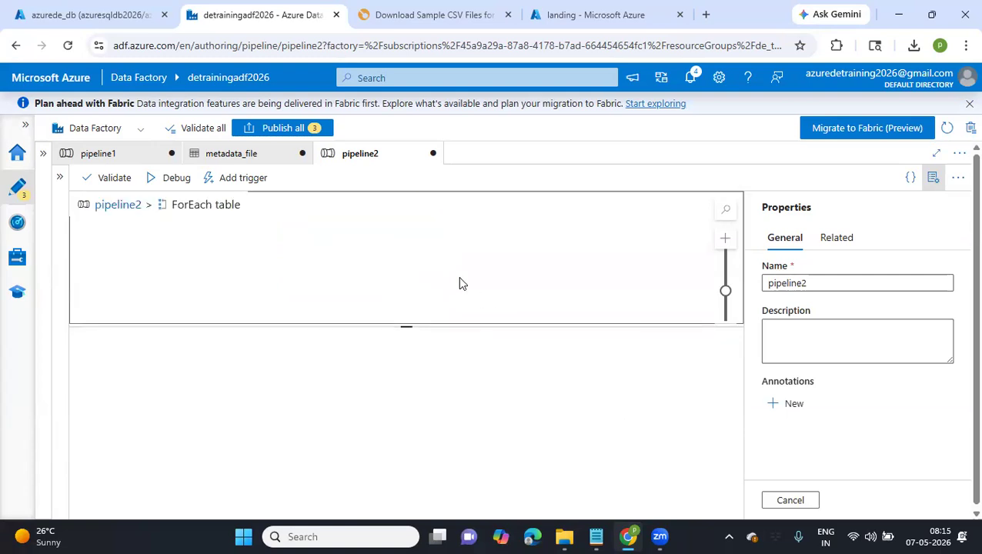
pyautogui.click(44, 155)
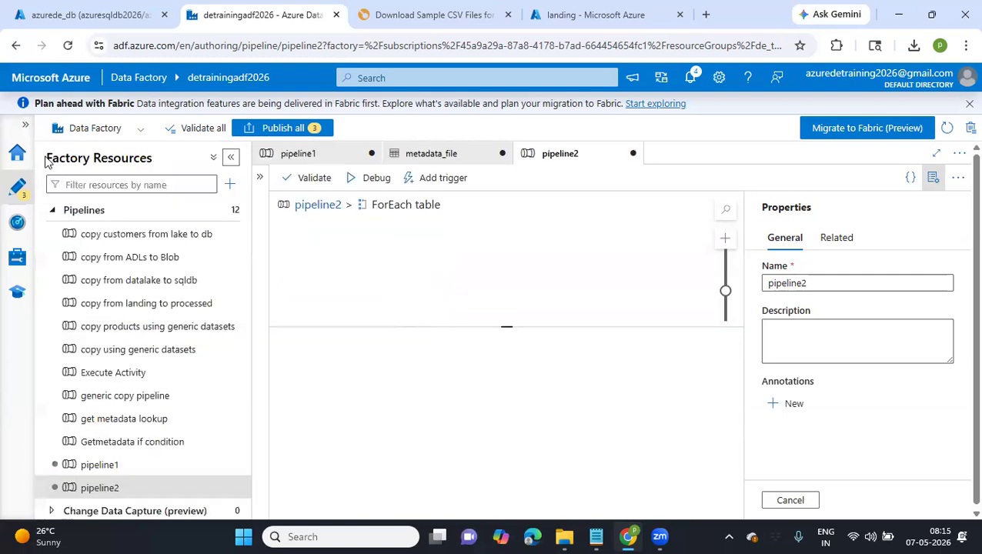
pyautogui.click(98, 184)
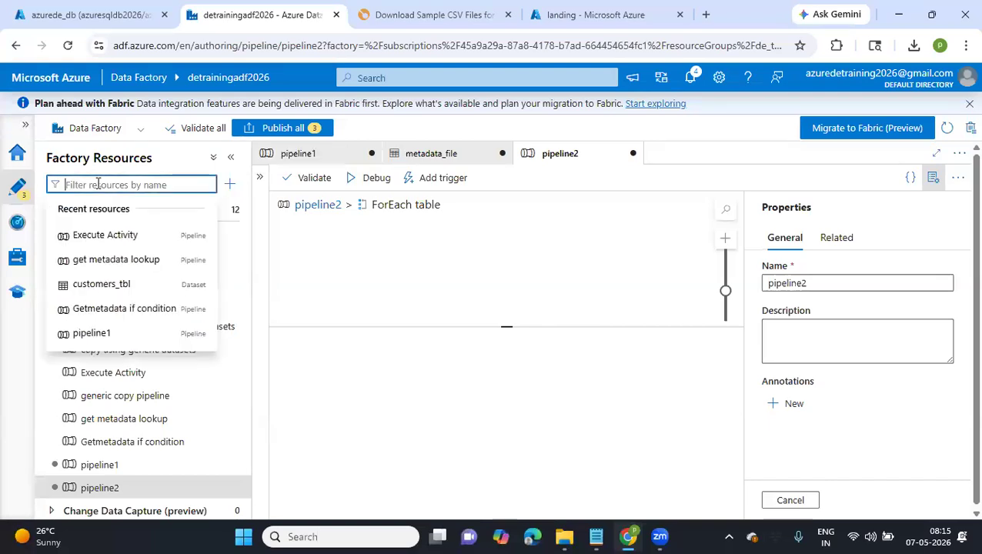
pyautogui.write('cop')
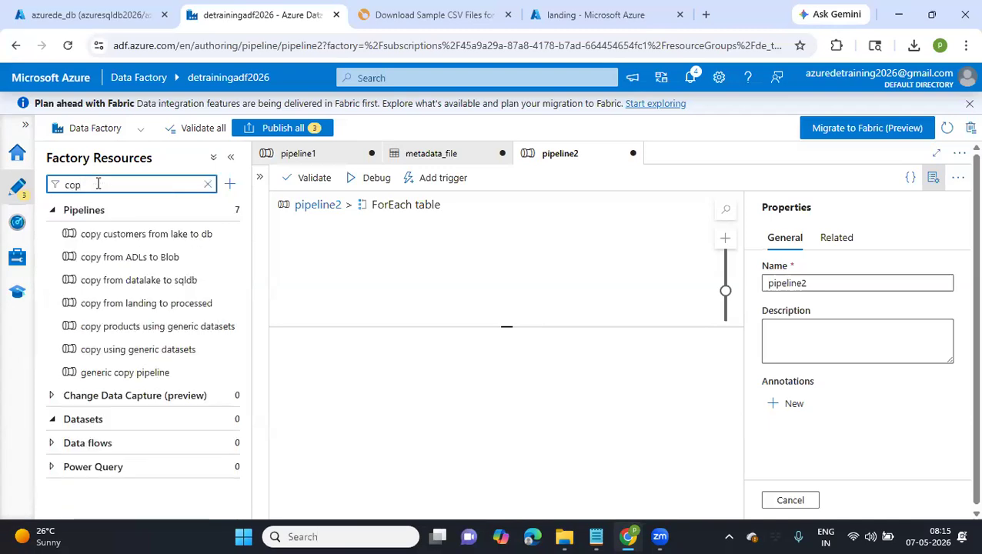
pyautogui.click(260, 177)
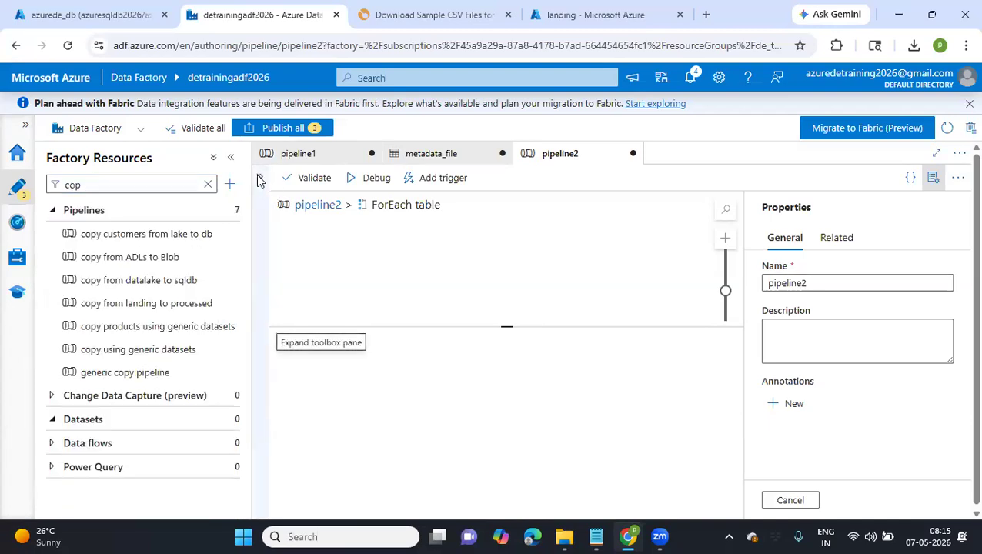
pyautogui.moveTo(300, 259); pyautogui.dragTo(530, 262)
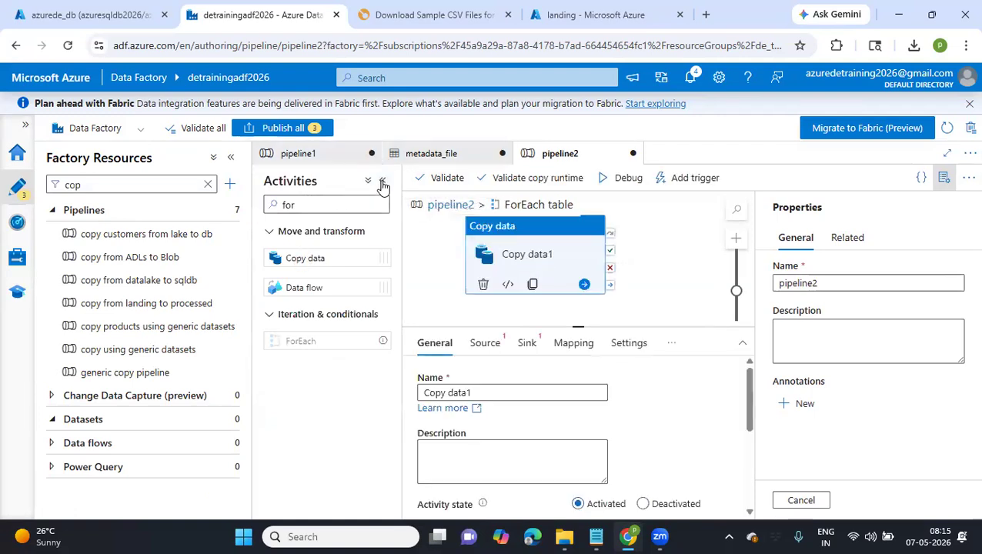
pyautogui.click(383, 181)
pyautogui.click(233, 157)
pyautogui.moveTo(186, 252); pyautogui.dragTo(356, 263)
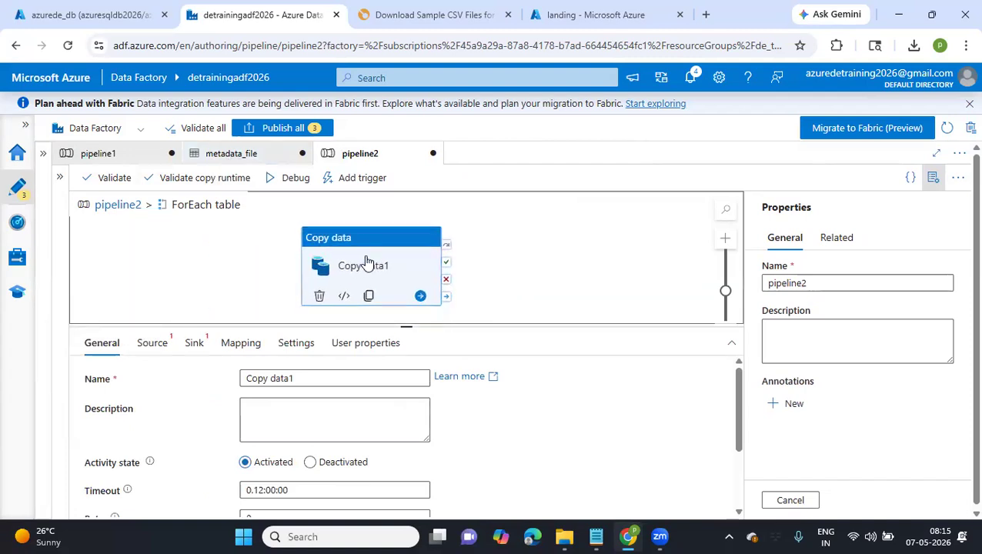
# Choose Generic_SQLTbl as the source dataset of the inner Copy data activity
pyautogui.click(154, 343)
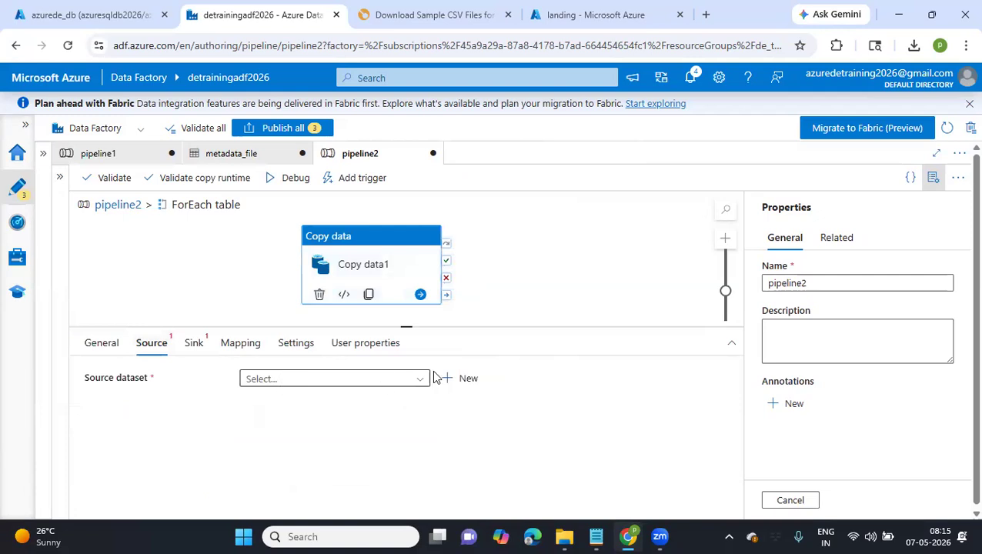
pyautogui.click(408, 378)
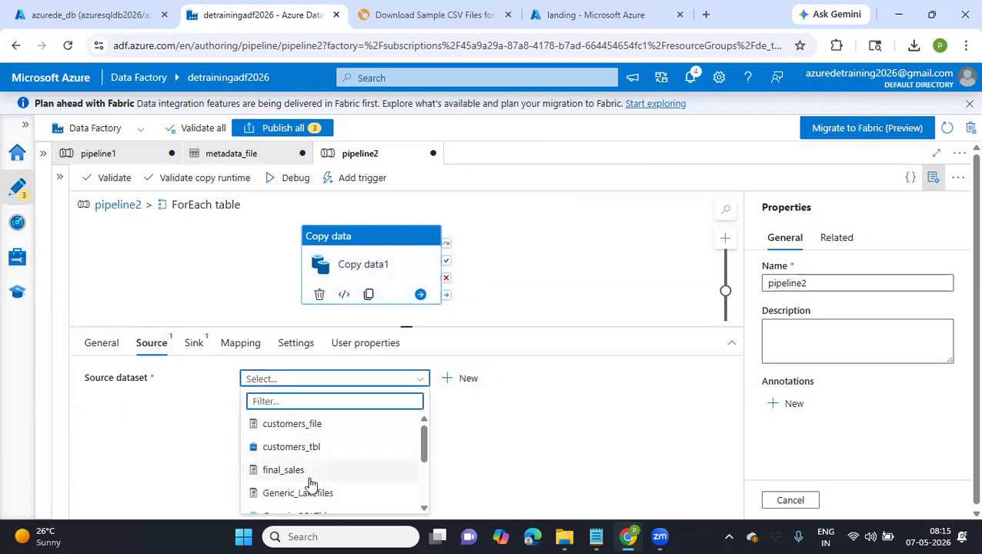
pyautogui.scroll(-2, 312, 484)
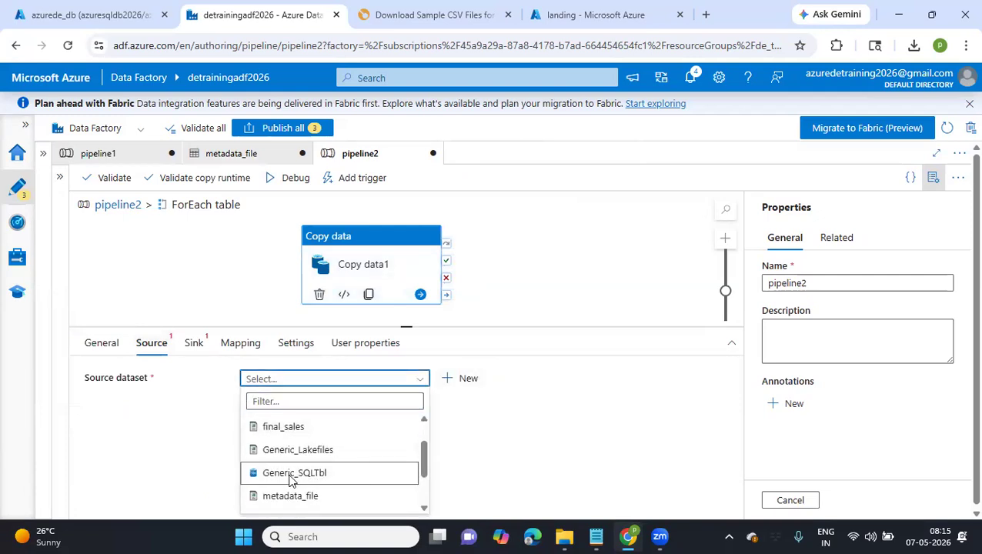
pyautogui.click(292, 477)
pyautogui.scroll(-1, 288, 474)
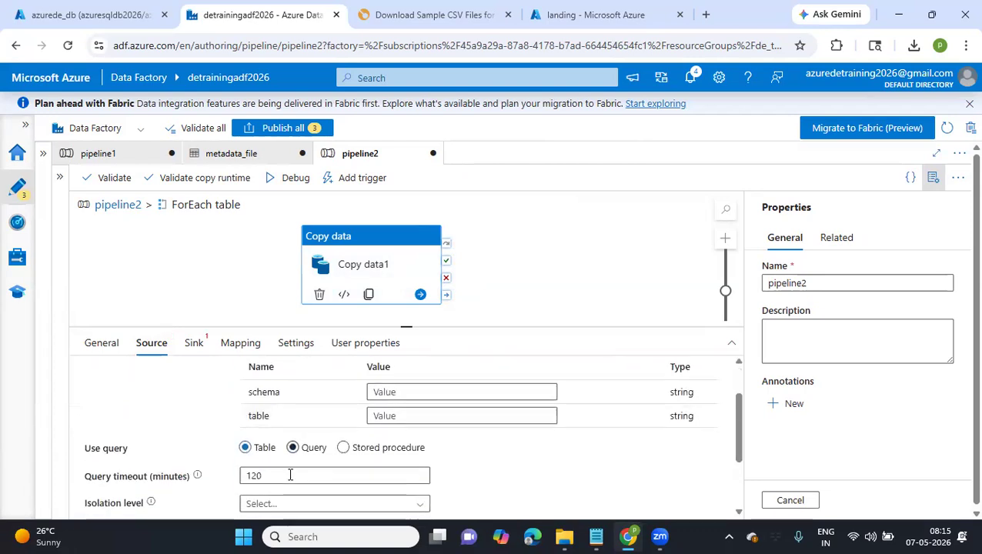
pyautogui.click(398, 391)
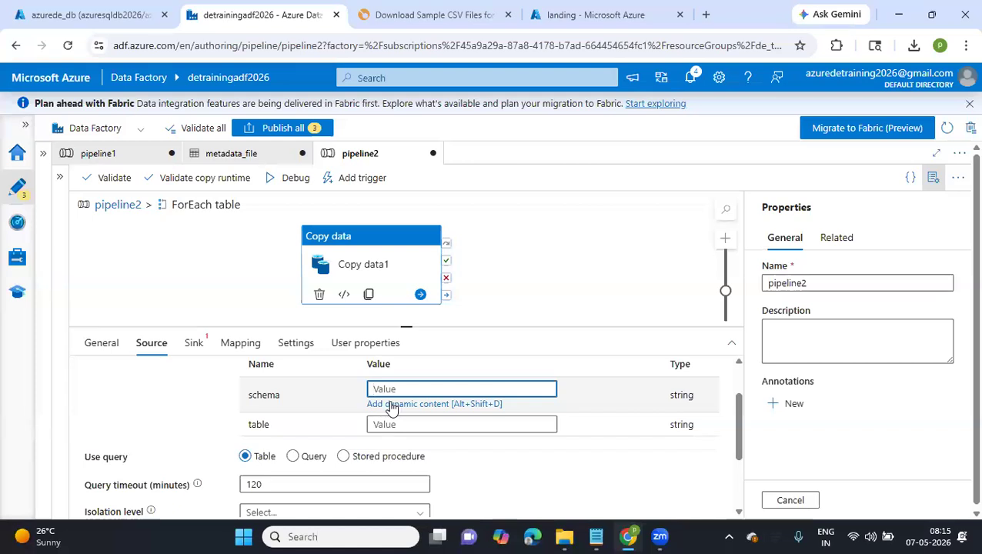
pyautogui.click(342, 265)
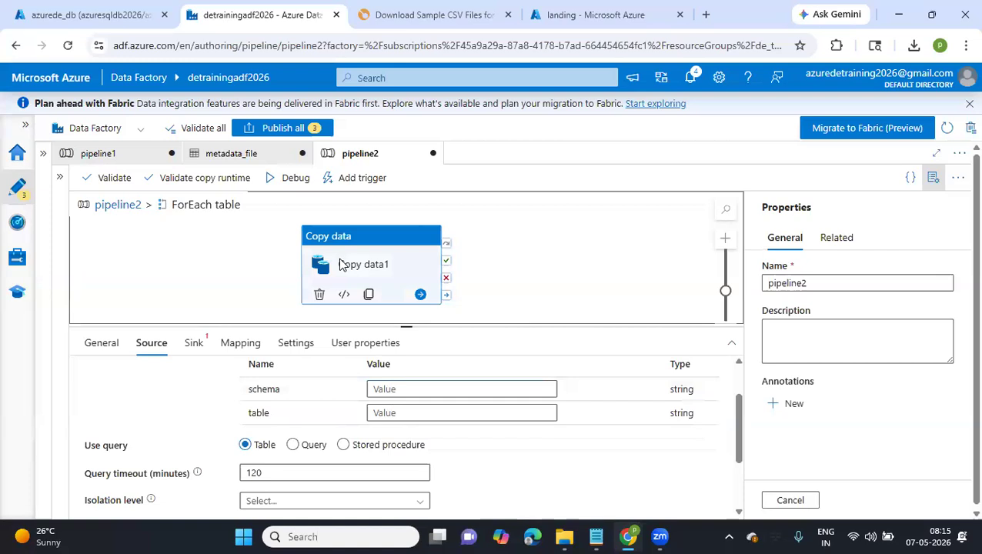
# Remove the 'dbo.' prefix from all four table names in the ForEach items expression and apply it
pyautogui.click(123, 204)
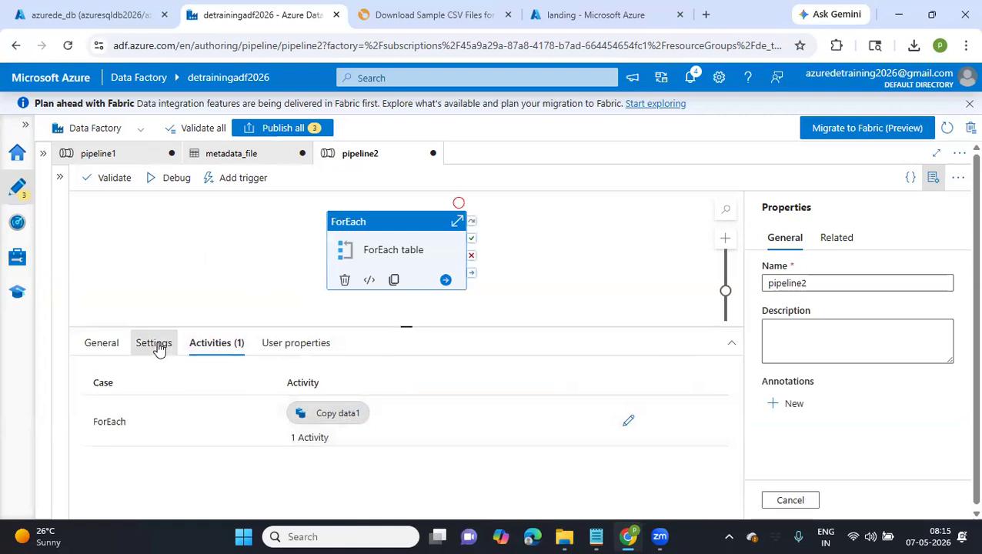
pyautogui.click(156, 345)
pyautogui.click(345, 435)
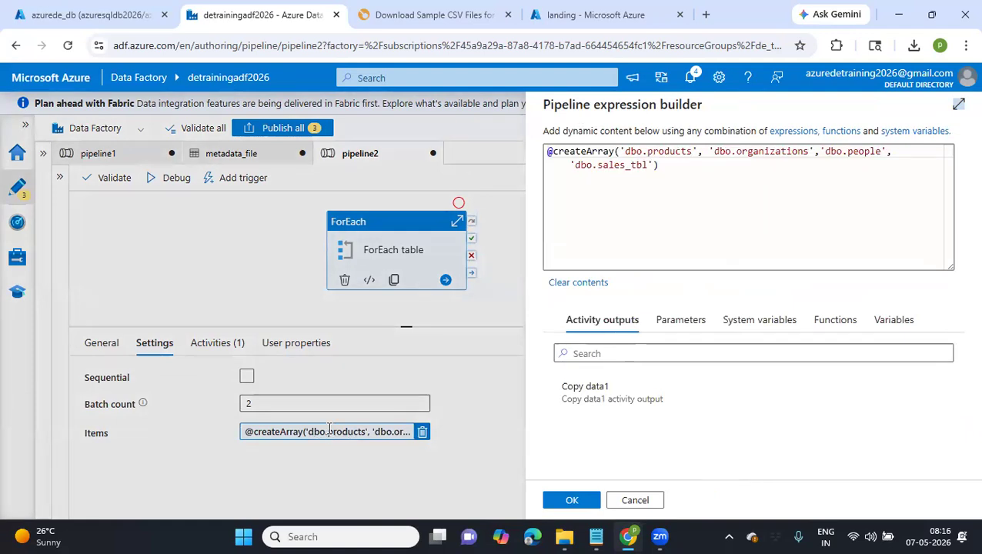
pyautogui.moveTo(647, 152); pyautogui.dragTo(625, 152)
pyautogui.press('BackSpace')
pyautogui.moveTo(715, 152); pyautogui.dragTo(694, 152)
pyautogui.press('BackSpace')
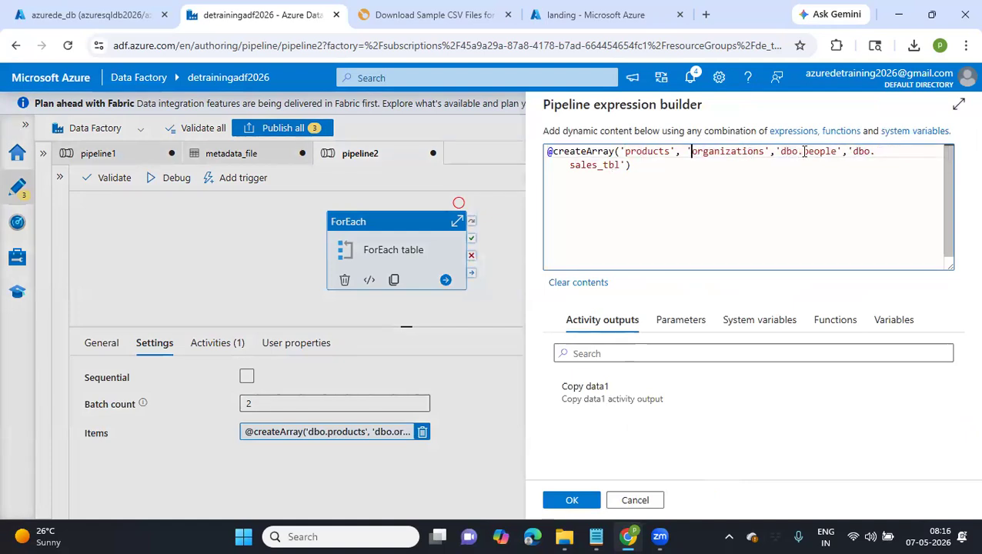
pyautogui.moveTo(803, 152); pyautogui.dragTo(780, 152)
pyautogui.press('BackSpace')
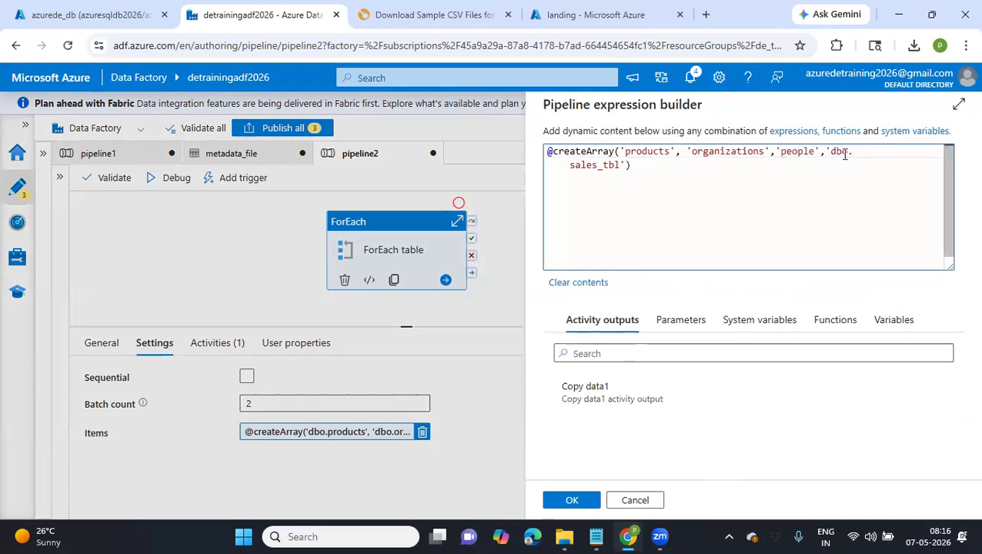
pyautogui.moveTo(850, 152); pyautogui.dragTo(836, 152)
pyautogui.press('BackSpace')
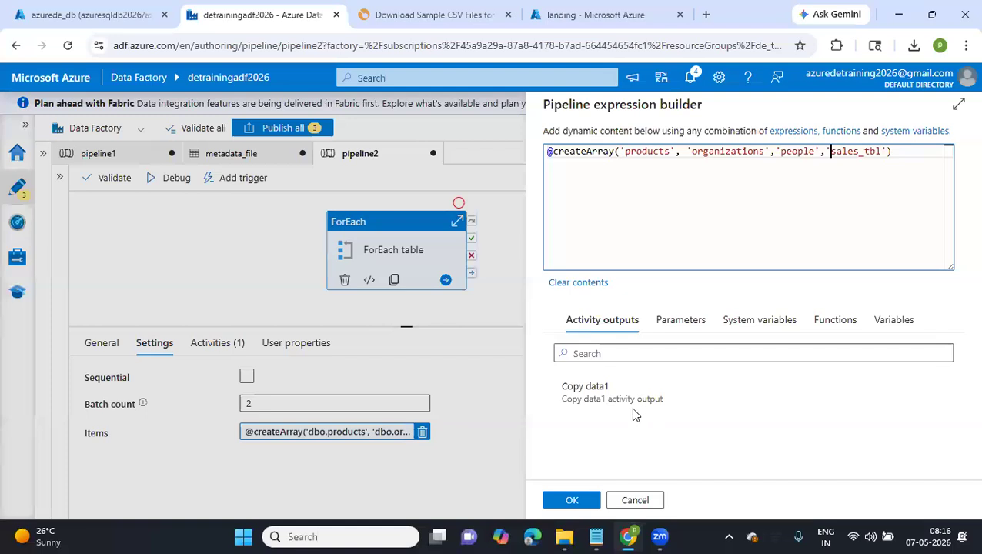
pyautogui.click(568, 500)
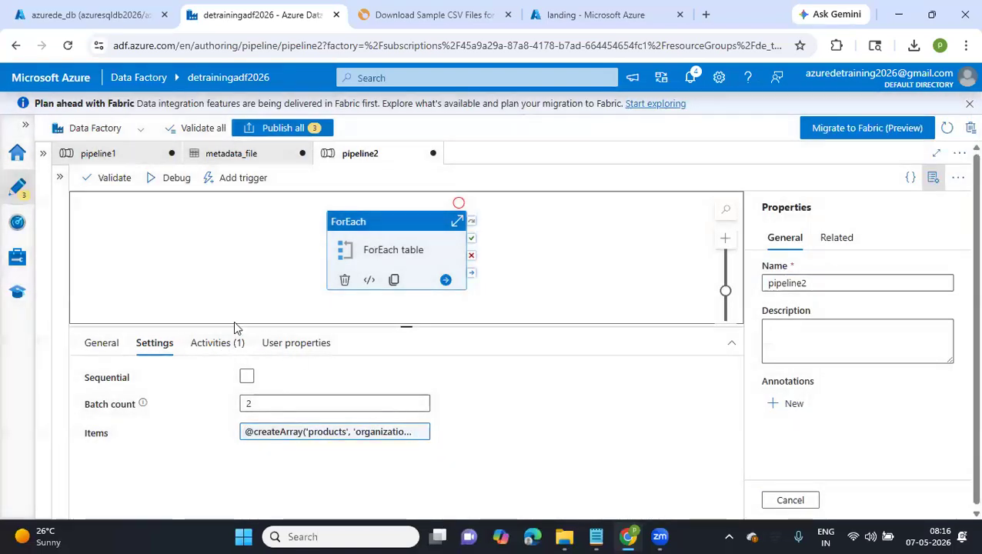
# Rename the Copy data activity inside the ForEach table activity to 'Copy foreach'
pyautogui.click(218, 342)
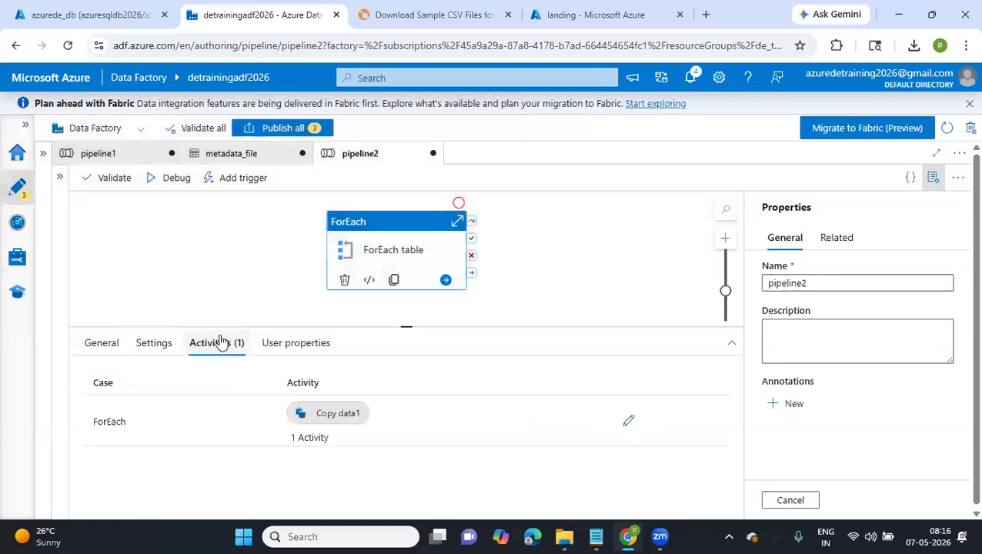
pyautogui.click(628, 421)
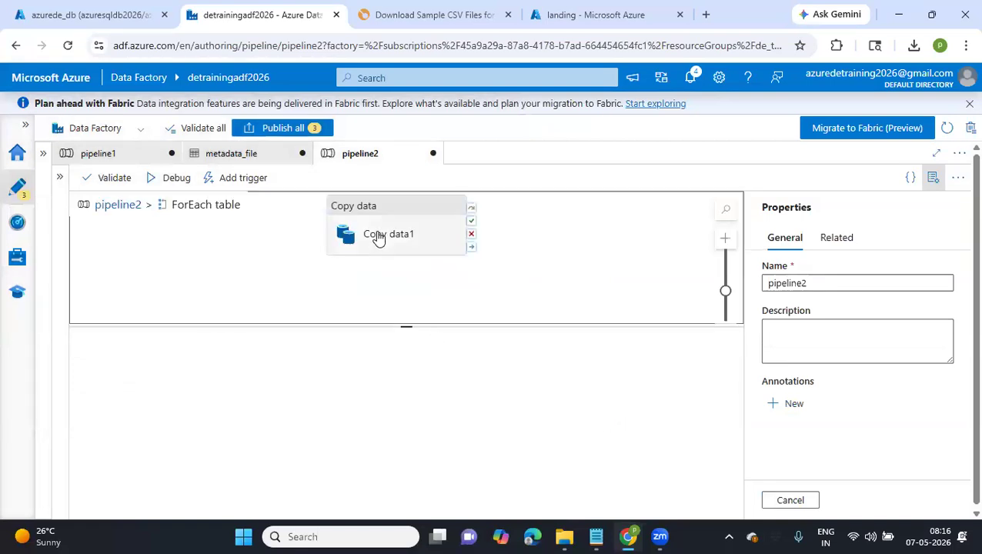
pyautogui.click(376, 239)
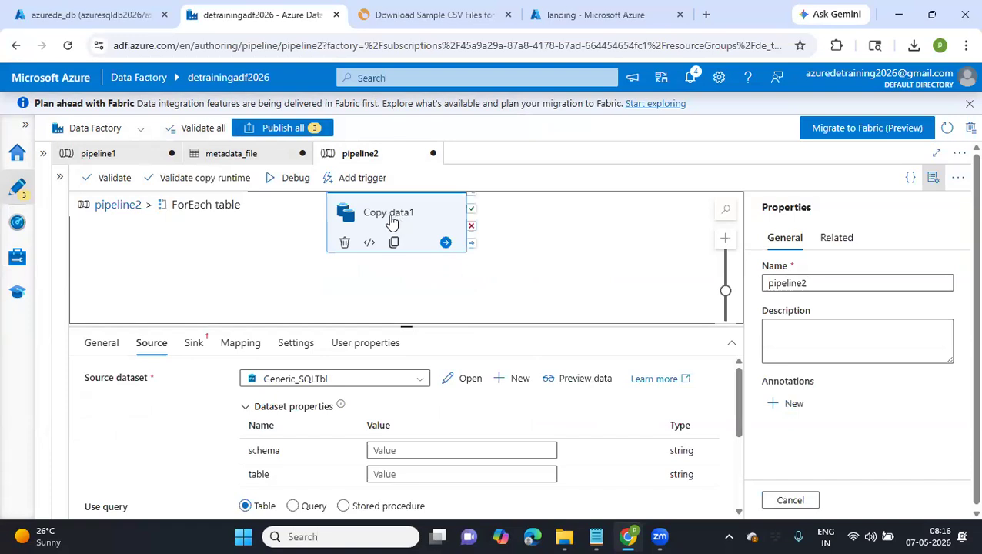
pyautogui.click(101, 342)
pyautogui.moveTo(269, 380); pyautogui.dragTo(344, 374)
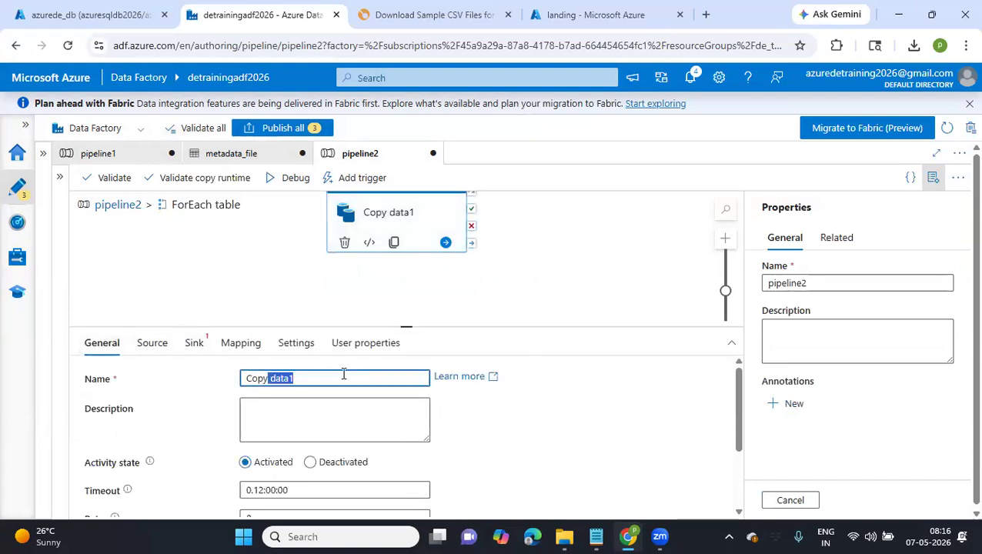
pyautogui.press('BackSpace')
pyautogui.write('foreach')
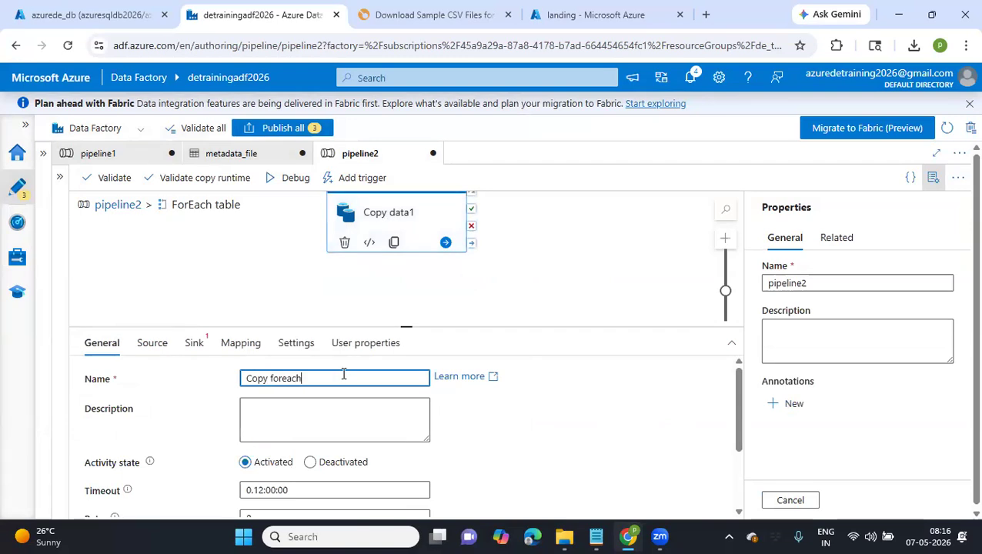
pyautogui.click(146, 345)
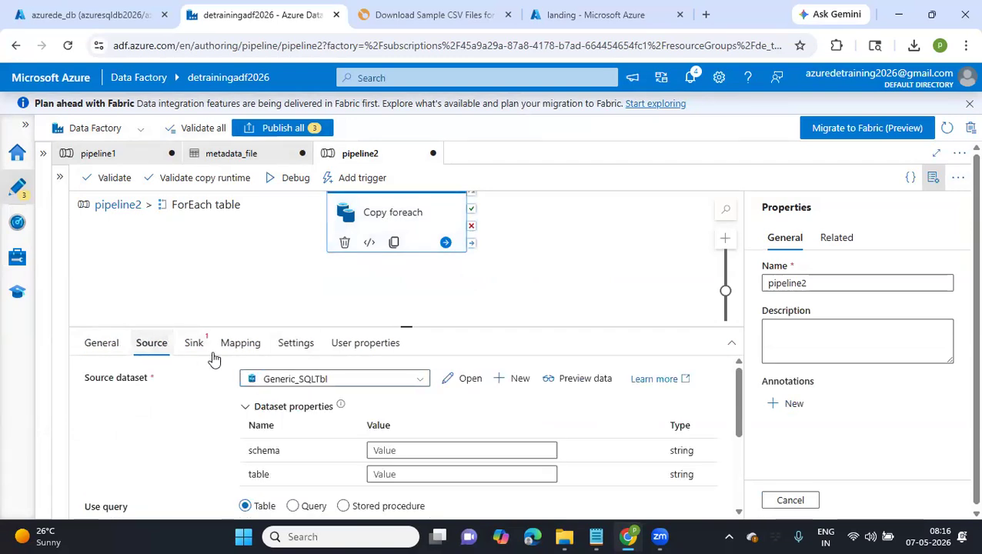
pyautogui.click(383, 449)
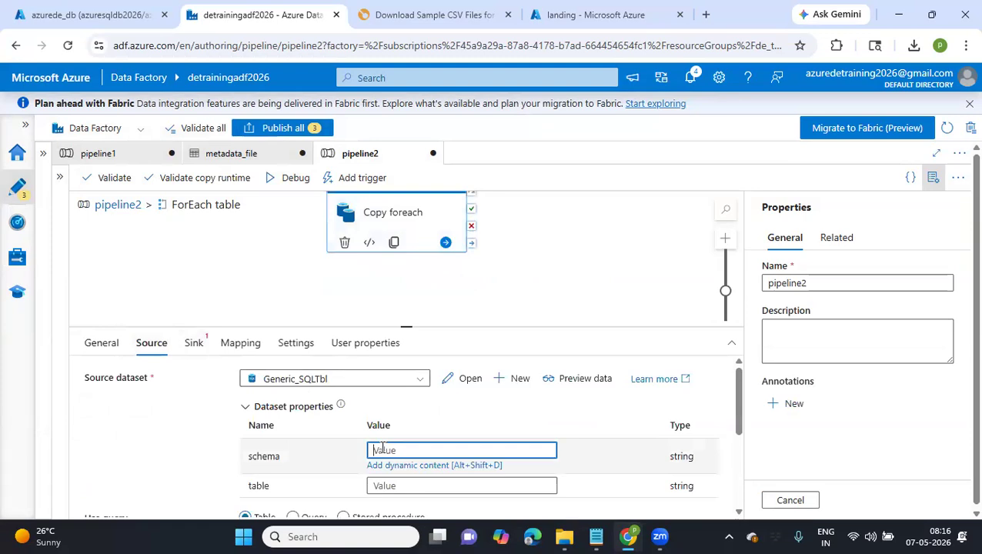
pyautogui.write('dbo')
pyautogui.scroll(-1, 383, 450)
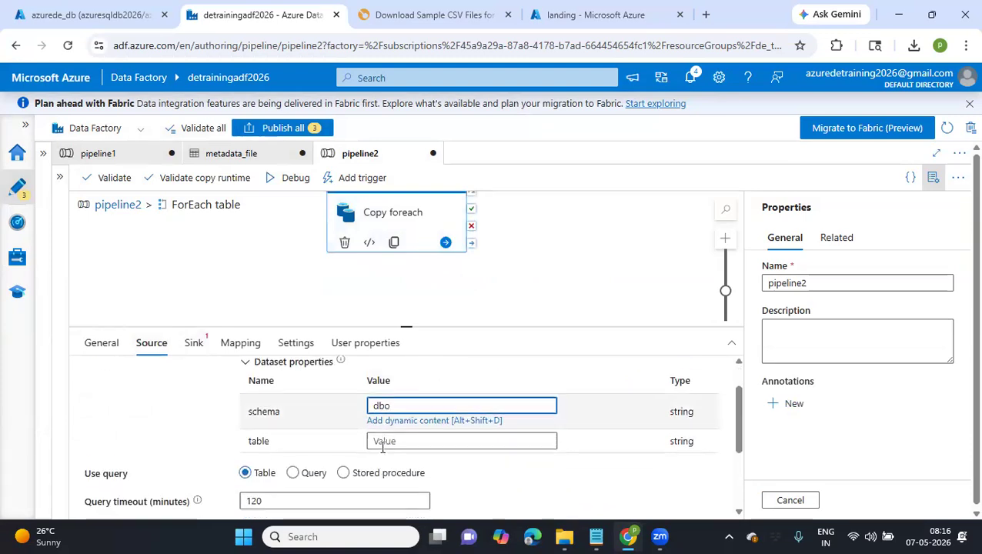
pyautogui.click(398, 433)
pyautogui.click(406, 429)
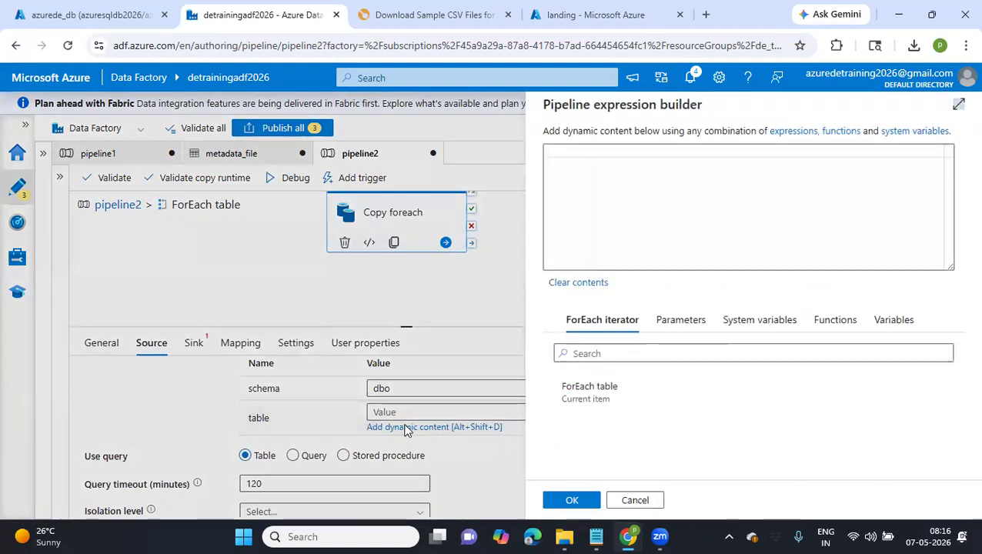
pyautogui.click(585, 399)
pyautogui.click(593, 155)
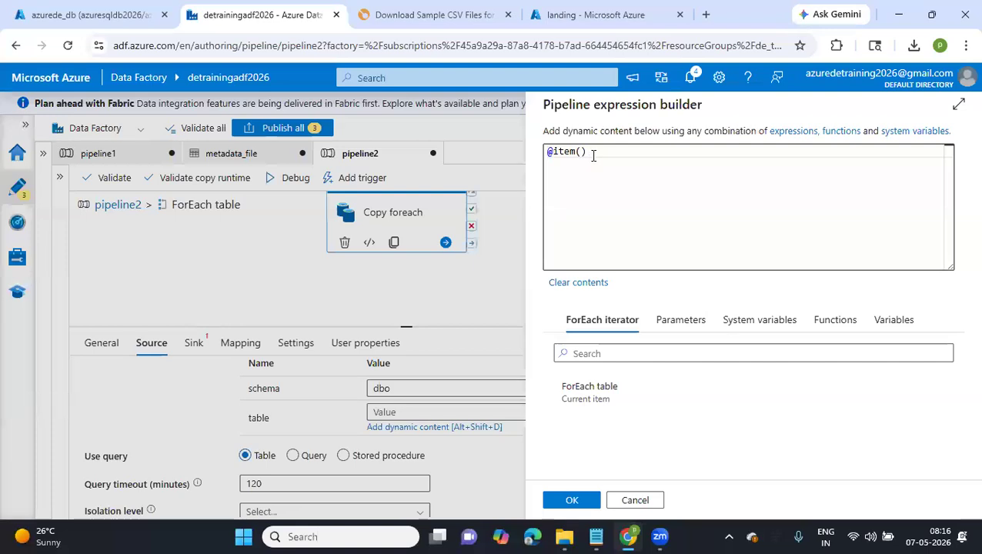
pyautogui.moveTo(593, 152); pyautogui.dragTo(543, 151)
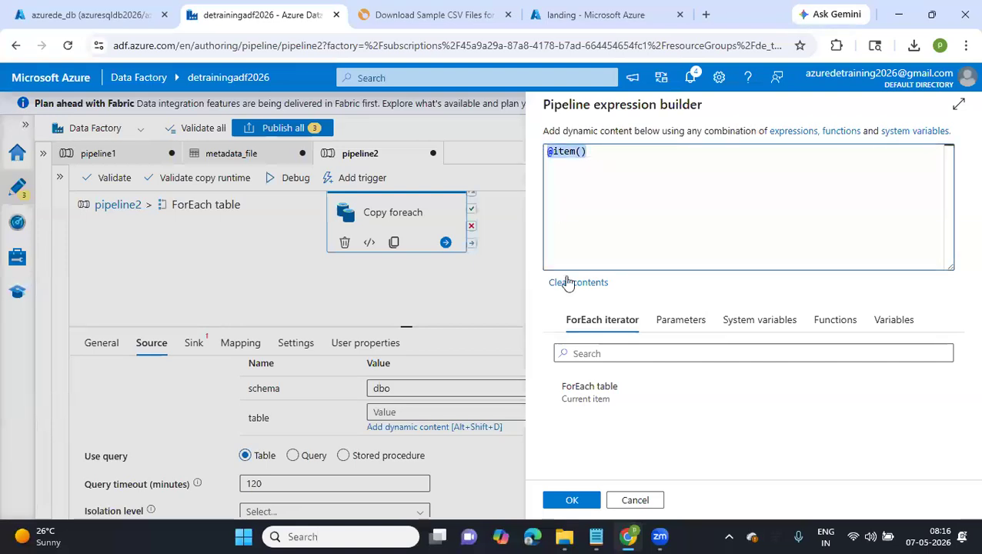
pyautogui.click(567, 501)
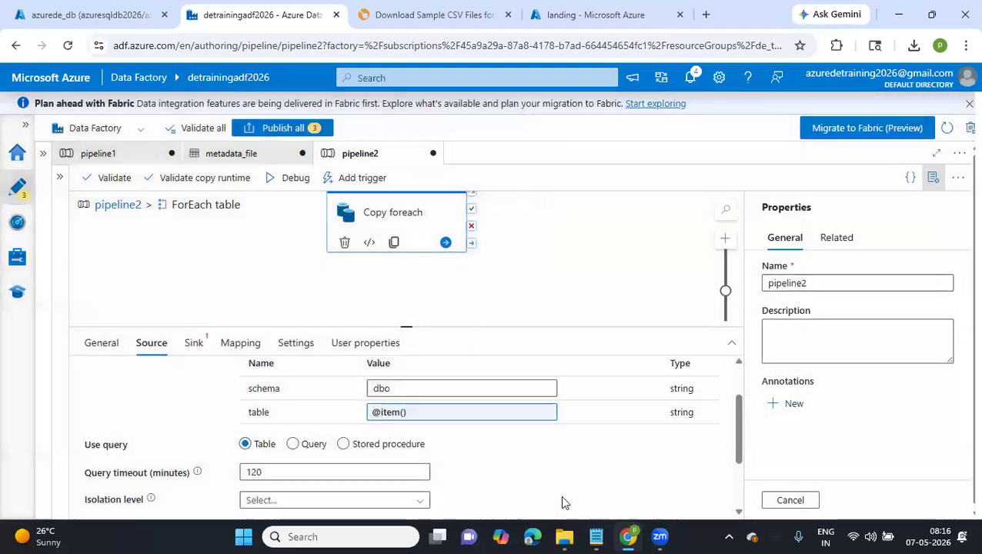
# Try the Query option for the copy source and switch back to Table
pyautogui.scroll(-1, 482, 453)
pyautogui.scroll(-2, 481, 453)
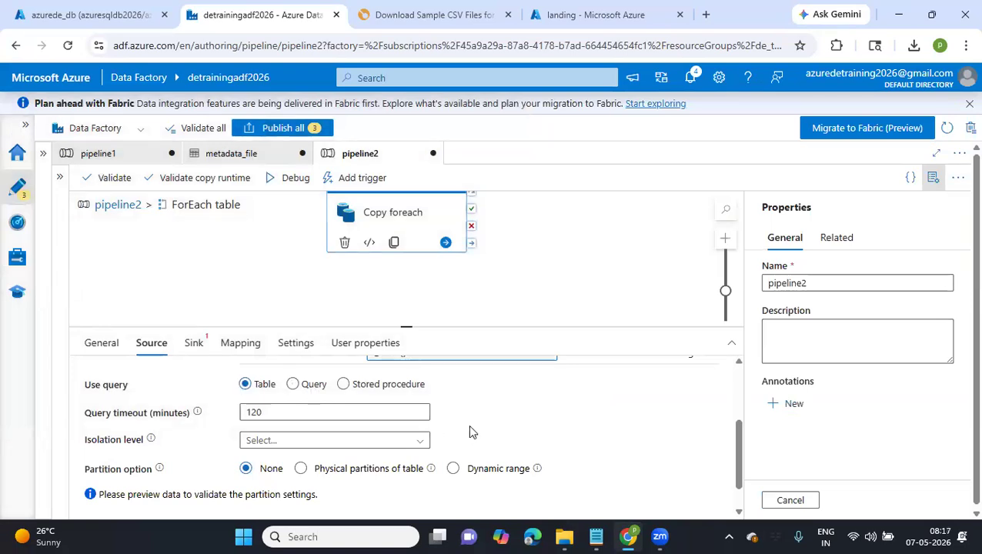
pyautogui.scroll(-1, 470, 427)
pyautogui.scroll(3, 470, 429)
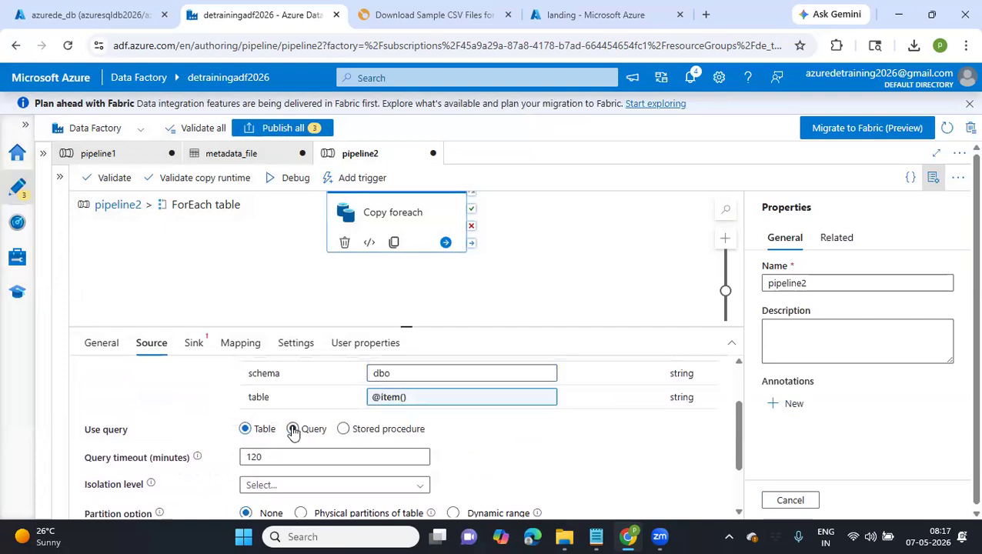
pyautogui.click(293, 429)
pyautogui.click(245, 429)
pyautogui.scroll(-3, 464, 460)
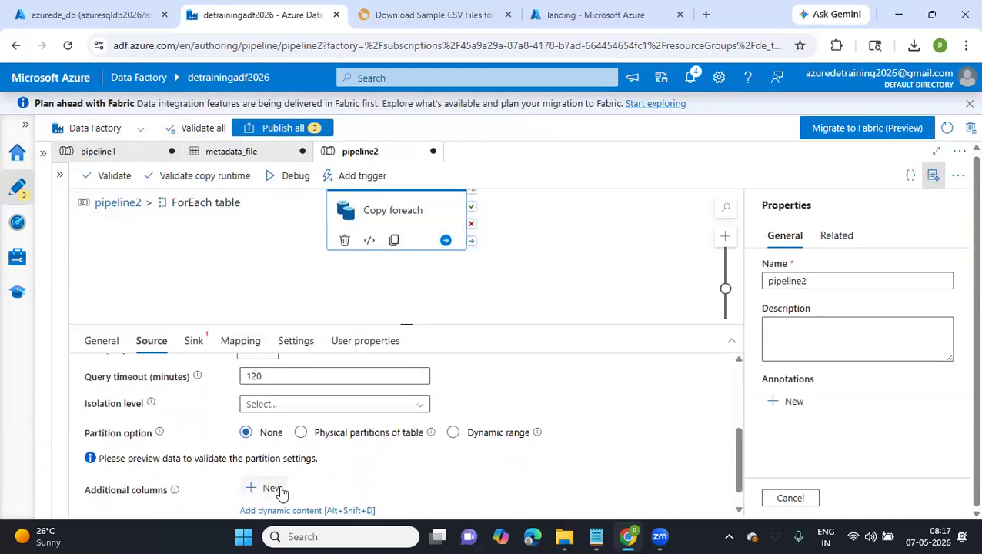
pyautogui.click(279, 491)
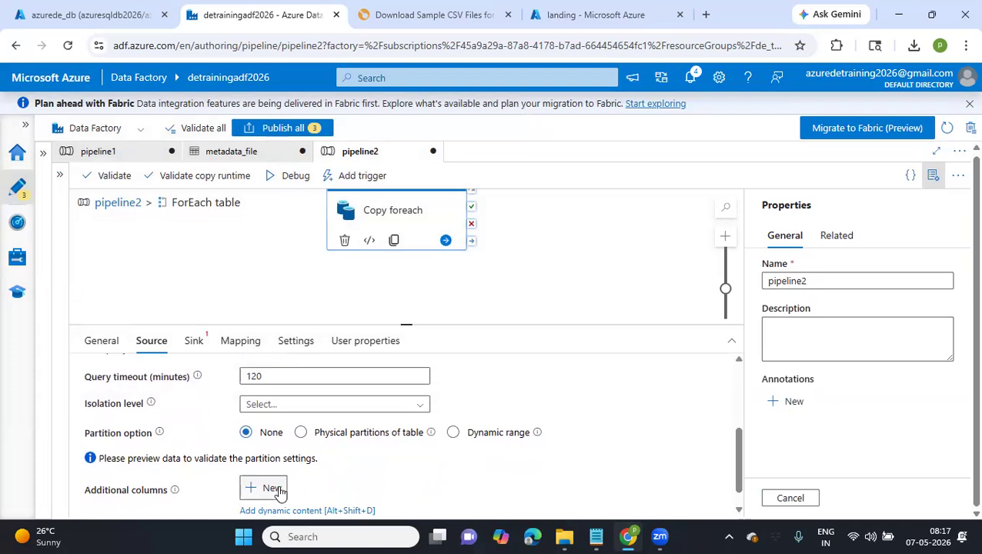
pyautogui.click(332, 454)
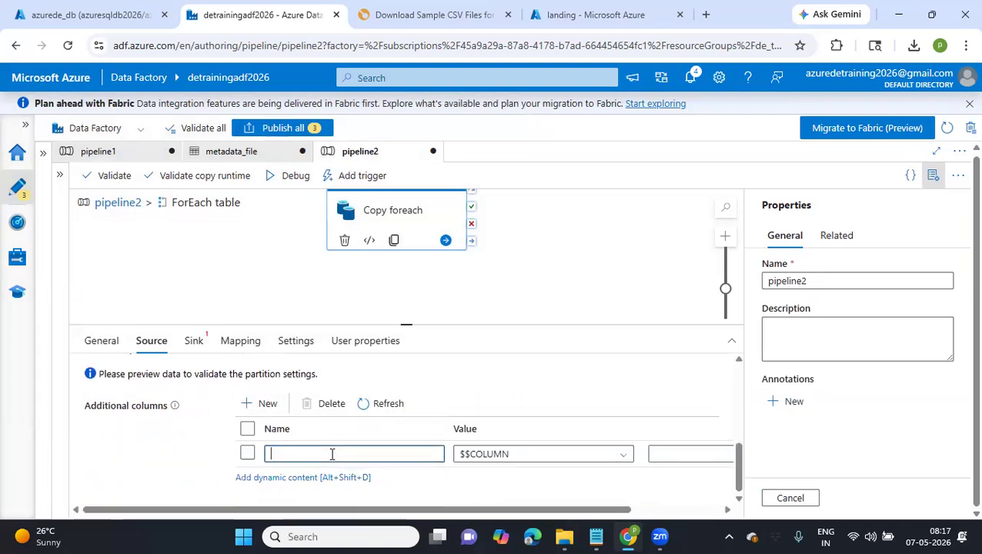
pyautogui.write('table_nm')
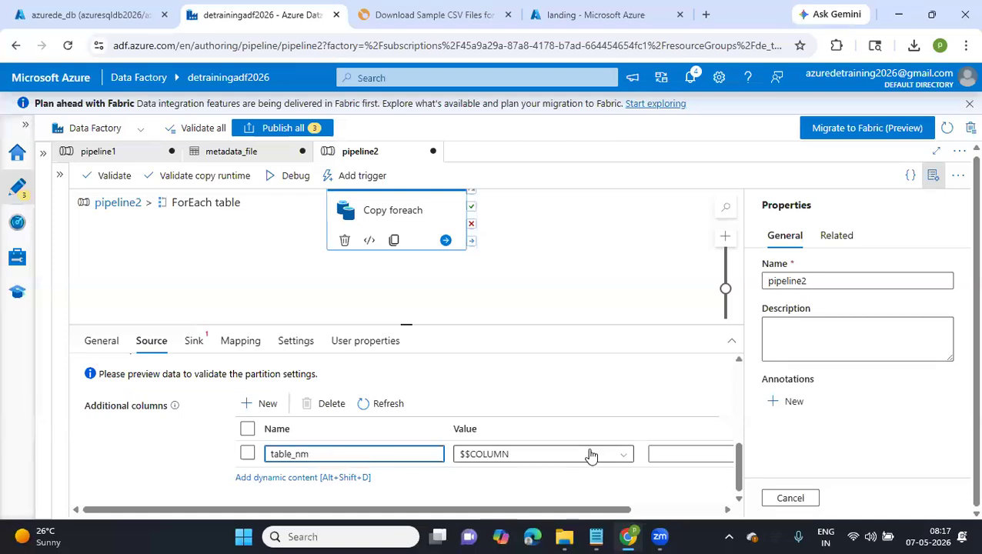
pyautogui.click(616, 457)
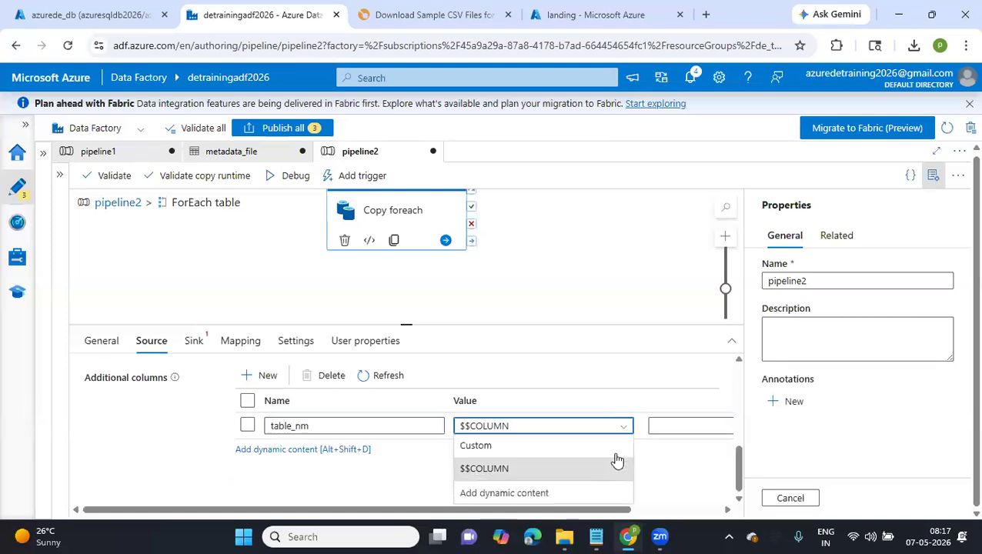
pyautogui.click(516, 493)
pyautogui.click(570, 394)
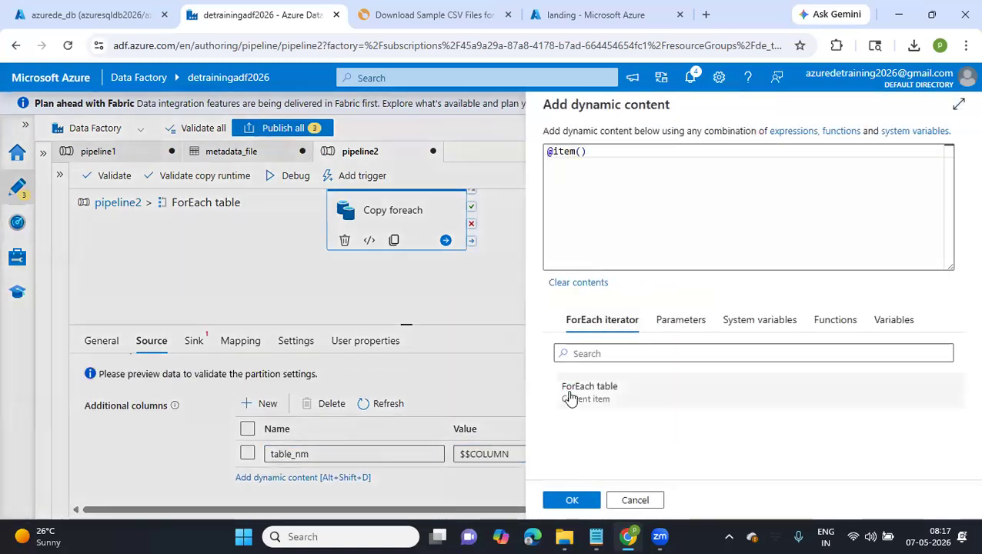
pyautogui.click(567, 500)
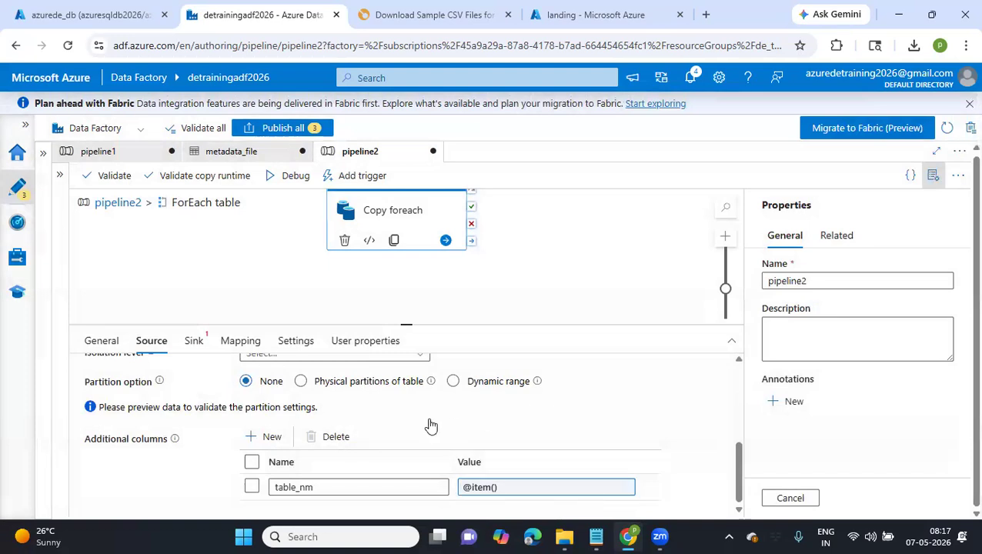
# Use Generic_Lakefiles as the sink dataset and set its container to processed
pyautogui.click(197, 343)
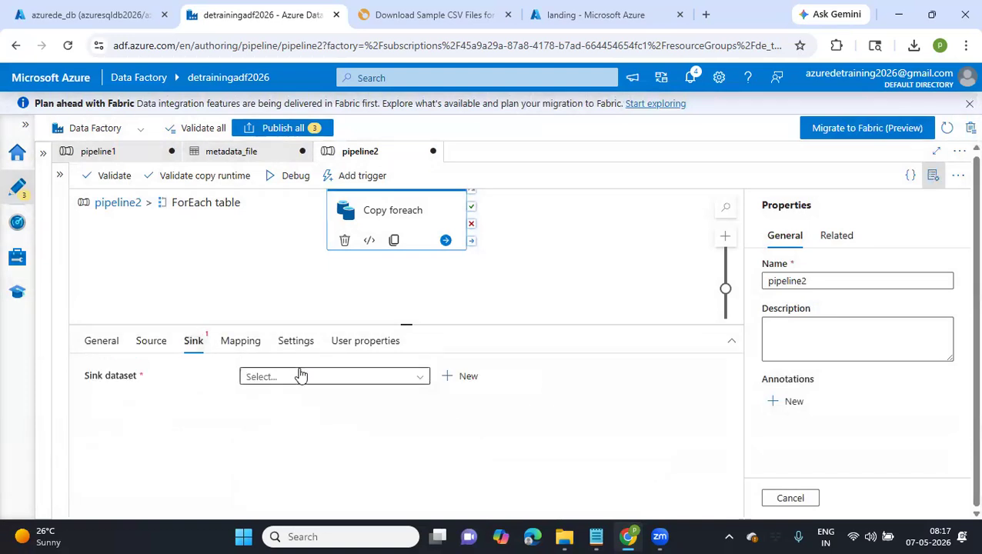
pyautogui.click(301, 374)
pyautogui.scroll(-1, 311, 474)
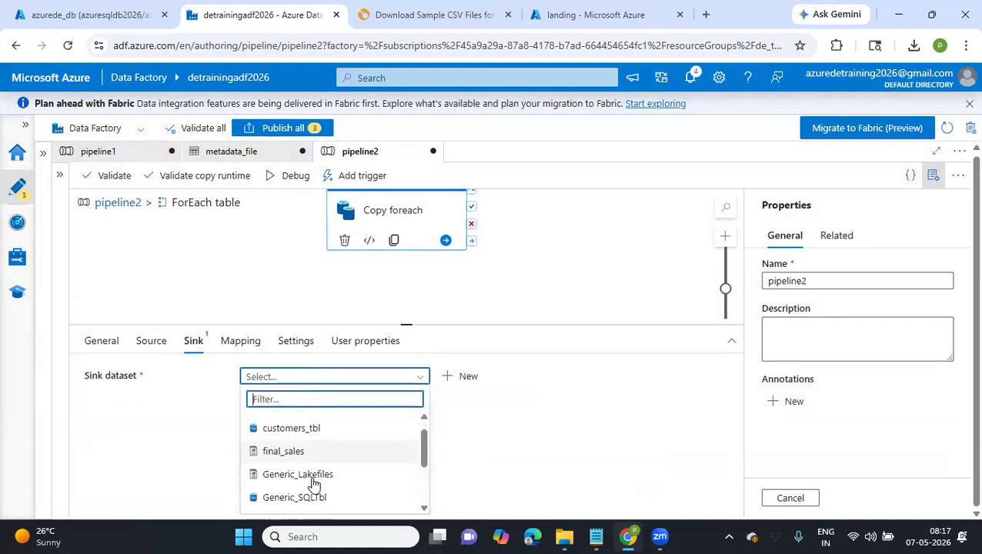
pyautogui.click(312, 478)
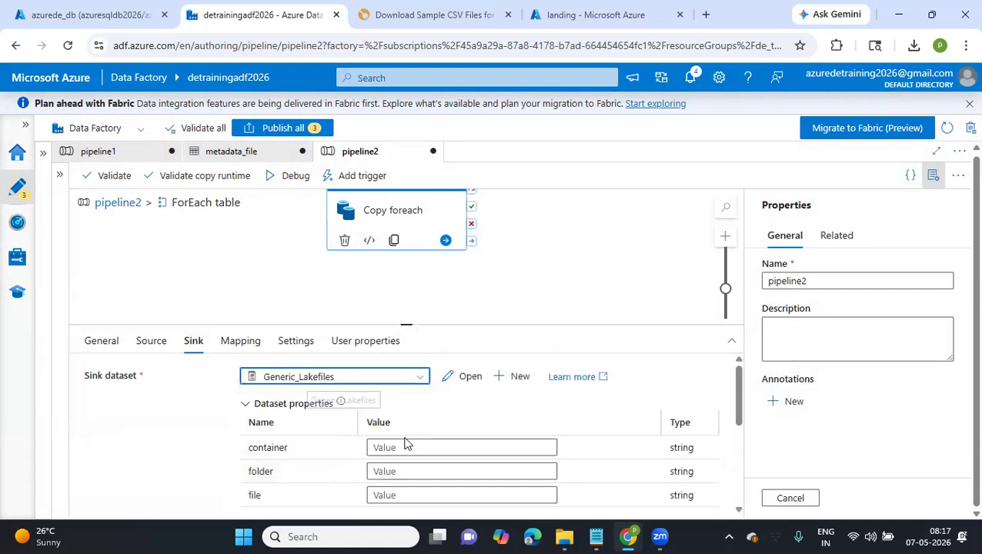
pyautogui.click(405, 447)
pyautogui.write('l')
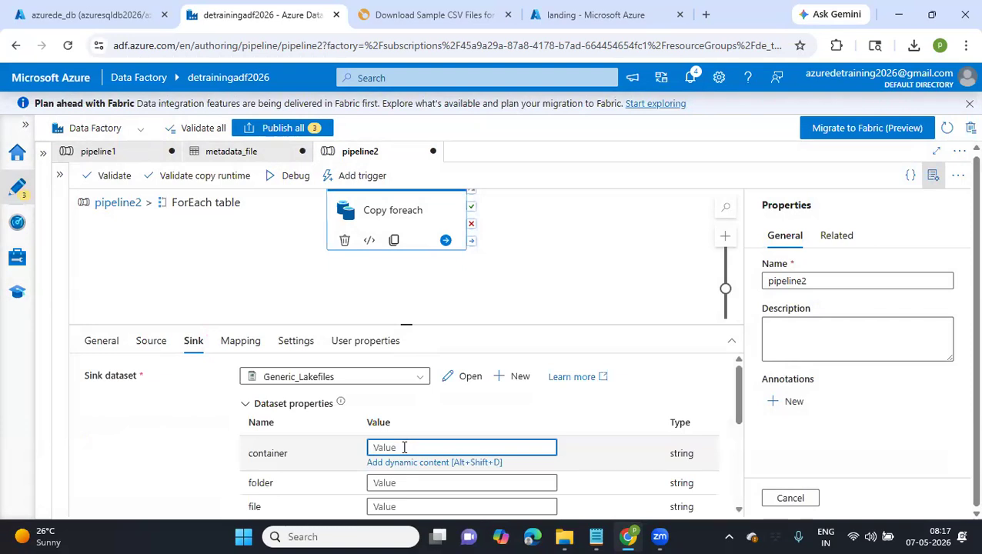
pyautogui.write('processed')
# Check the processed container in the detrainingdatalake storage account and return to the Data Factory pipeline
pyautogui.click(91, 15)
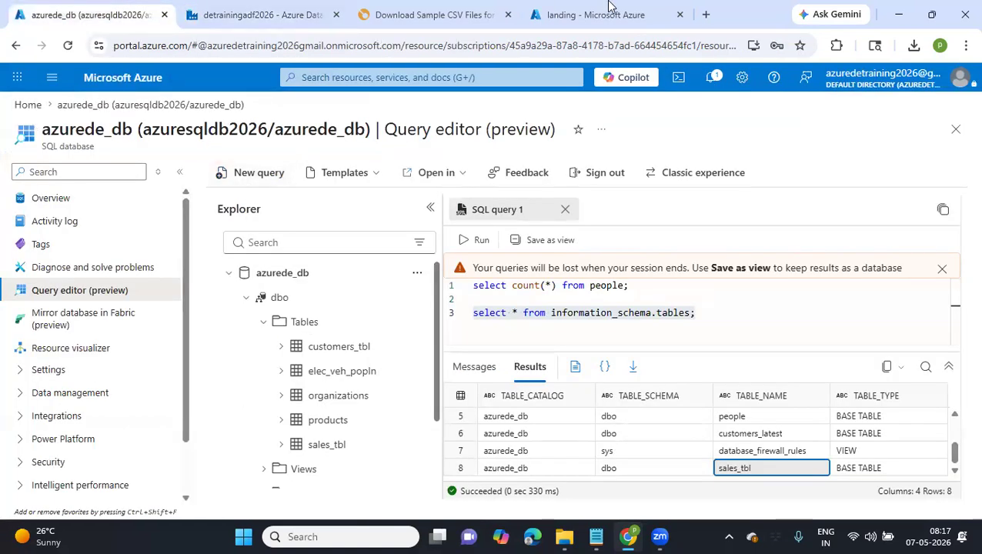
pyautogui.click(533, 19)
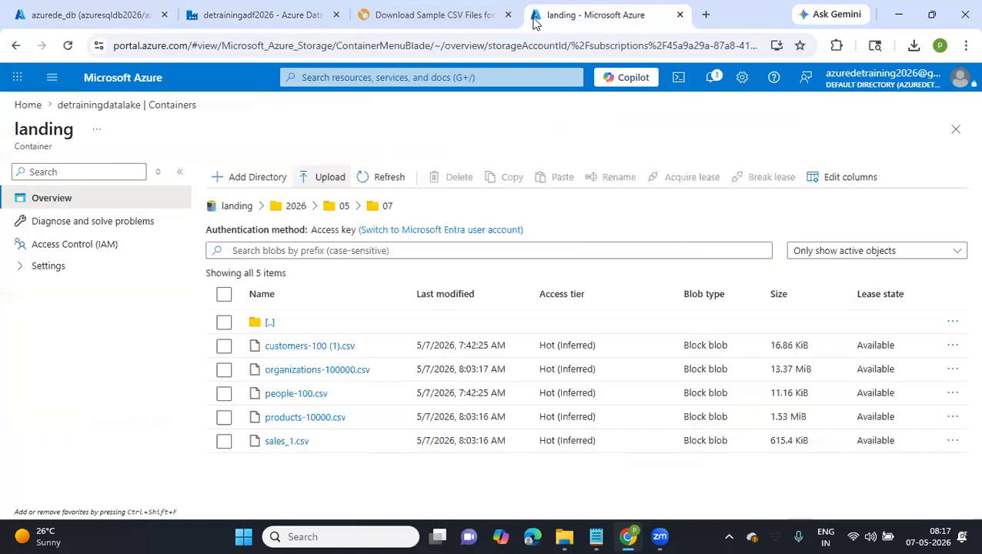
pyautogui.click(83, 105)
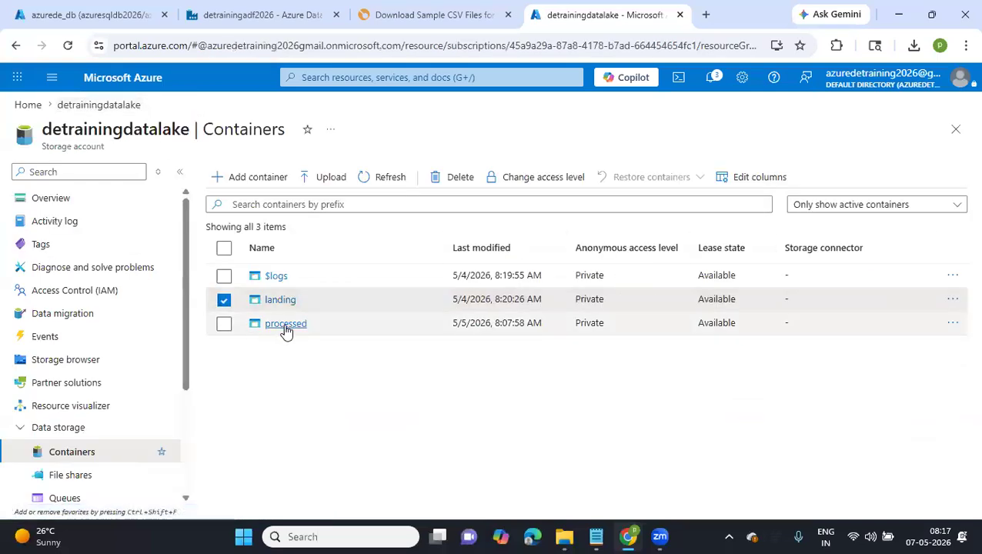
pyautogui.click(286, 324)
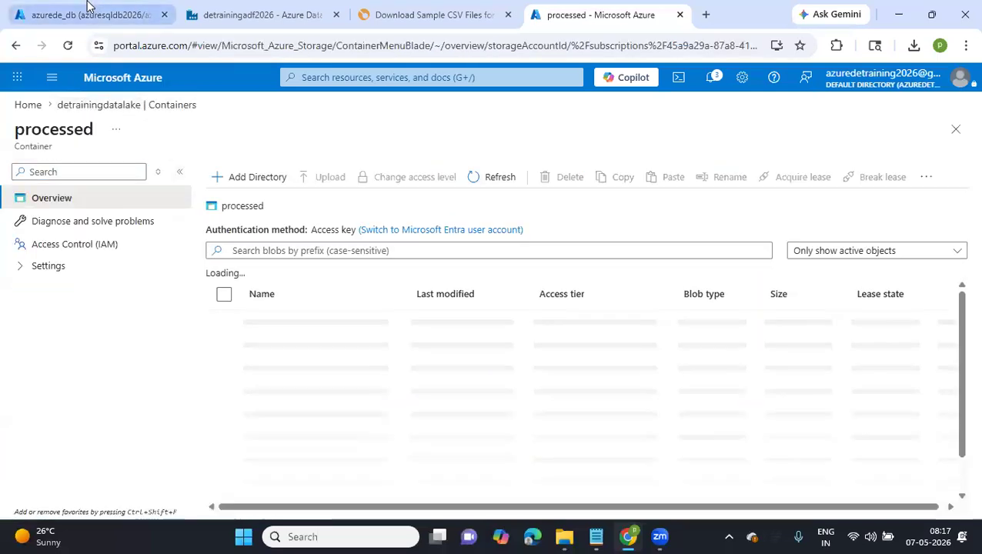
pyautogui.click(254, 15)
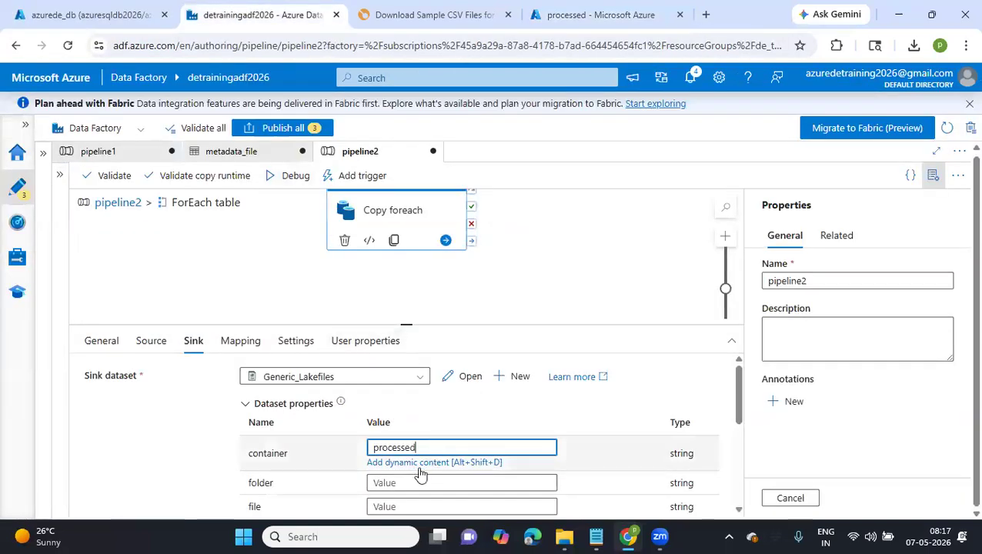
# Start a dynamic expression for the sink folder with the concat function
pyautogui.click(402, 483)
pyautogui.scroll(-1, 406, 489)
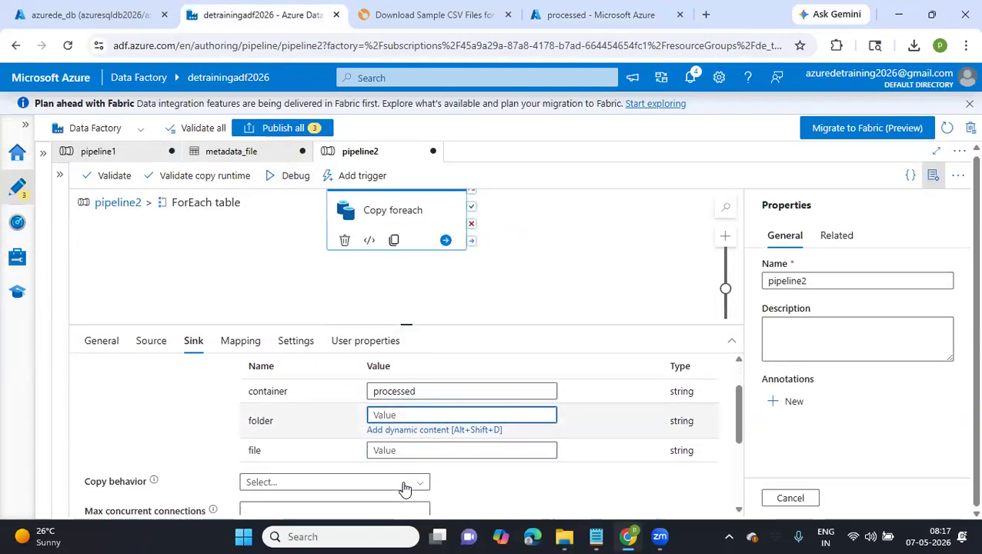
pyautogui.click(409, 431)
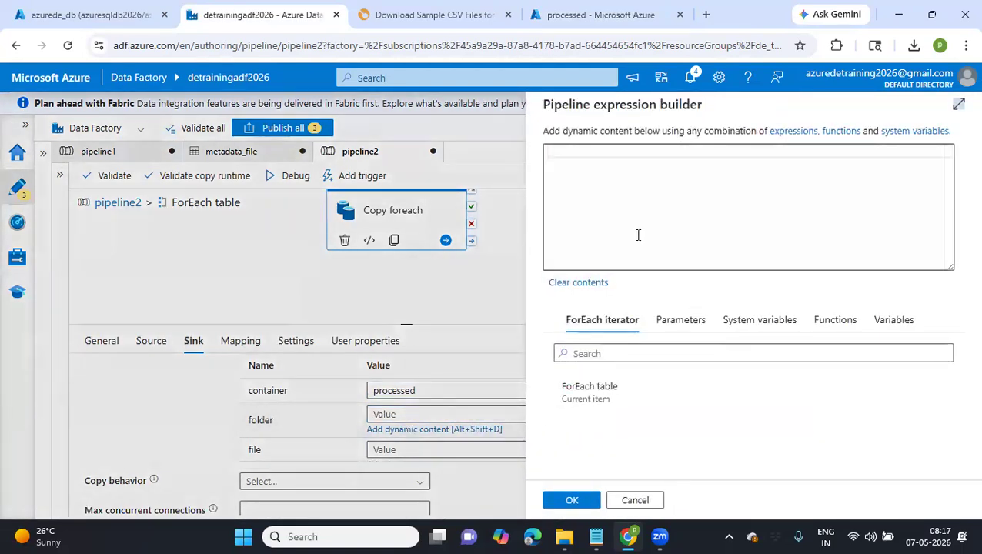
pyautogui.click(834, 321)
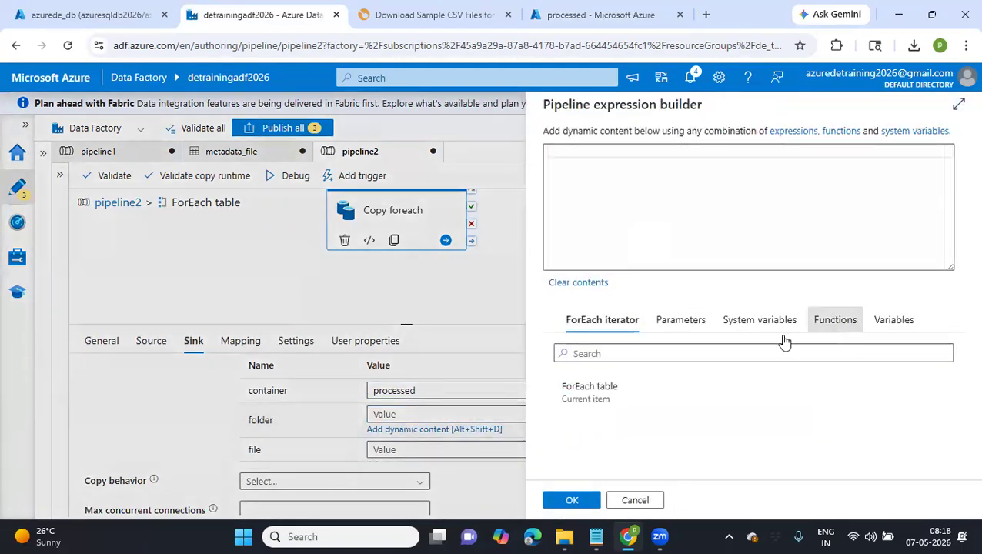
pyautogui.click(665, 352)
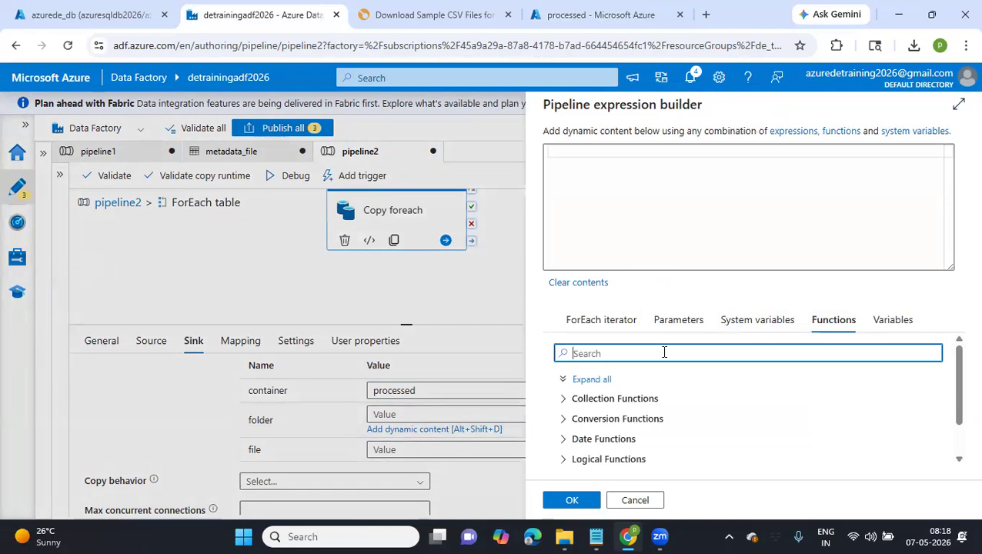
pyautogui.write('conc')
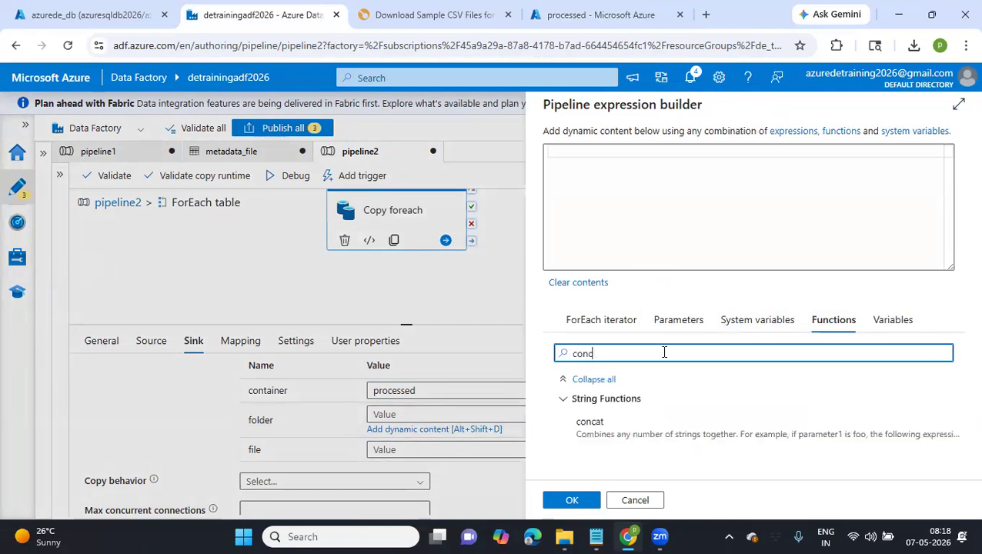
pyautogui.click(625, 422)
pyautogui.click(592, 151)
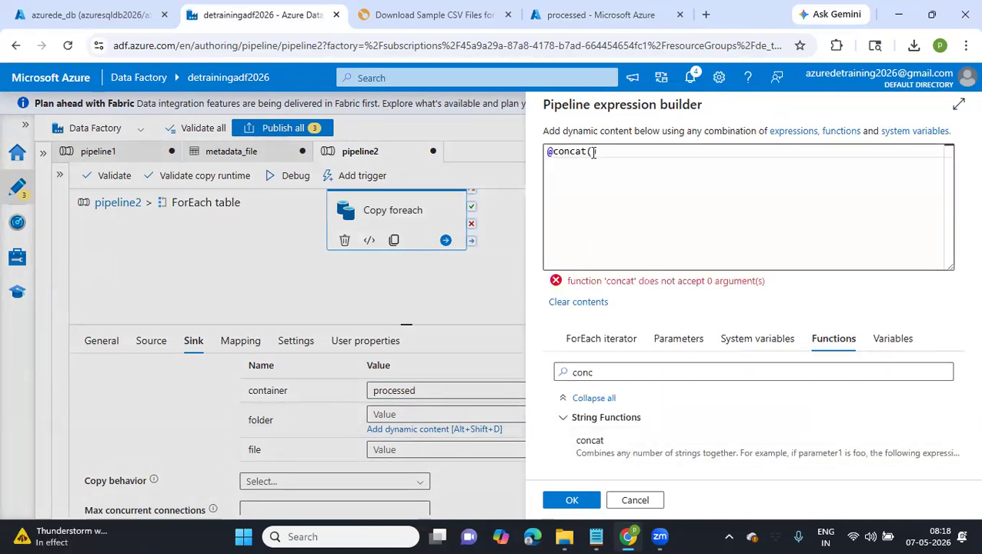
# Nest formatDateTime inside concat in the folder expression, with utcNow() as its date argument
pyautogui.doubleClick(588, 375)
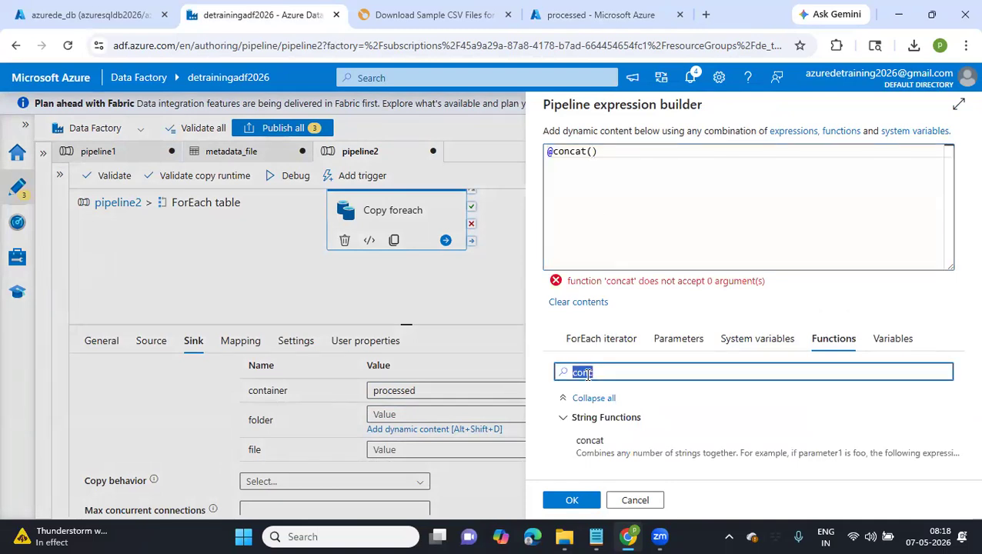
pyautogui.write('form')
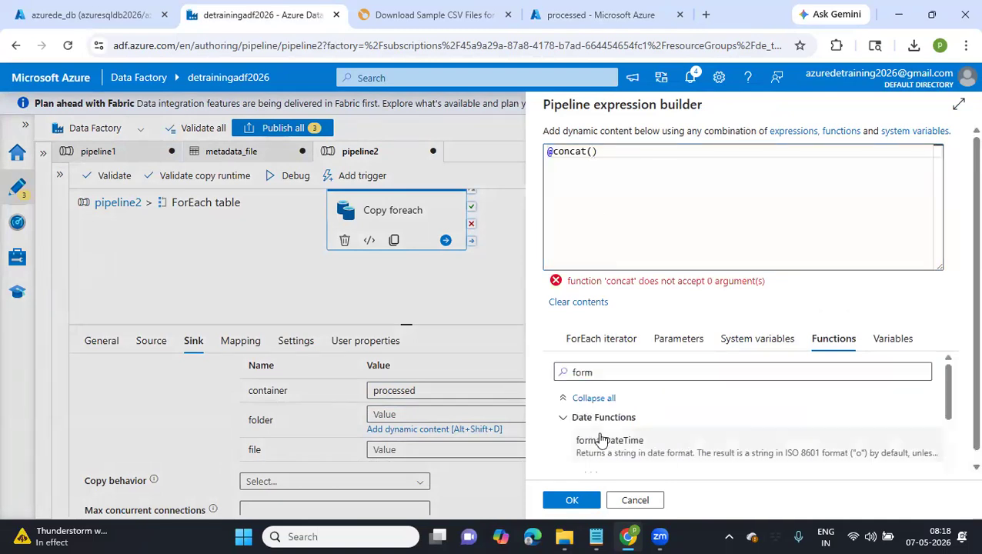
pyautogui.click(603, 439)
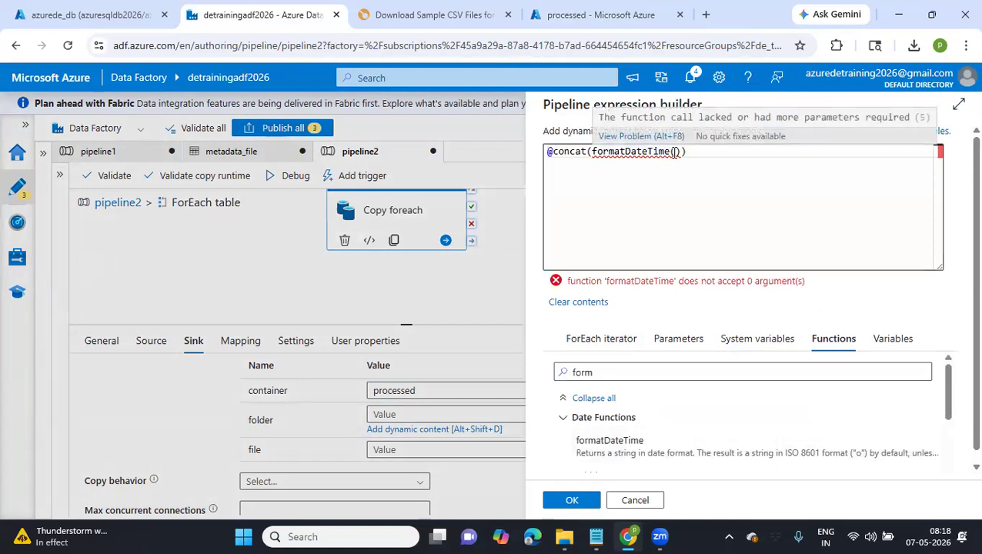
pyautogui.write('u')
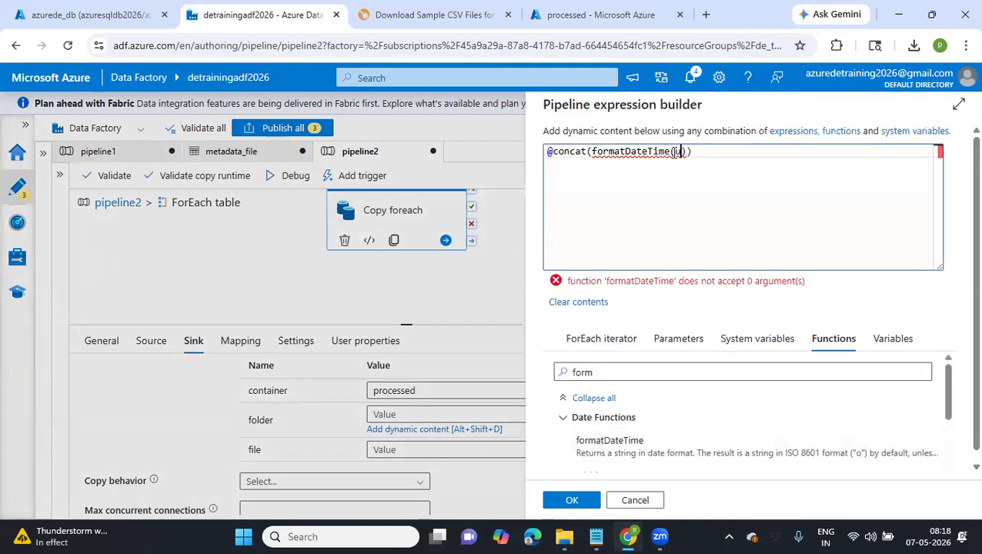
pyautogui.press('BackSpace')
pyautogui.click(588, 371)
pyautogui.doubleClick(588, 372)
pyautogui.press('BackSpace')
pyautogui.write('utc')
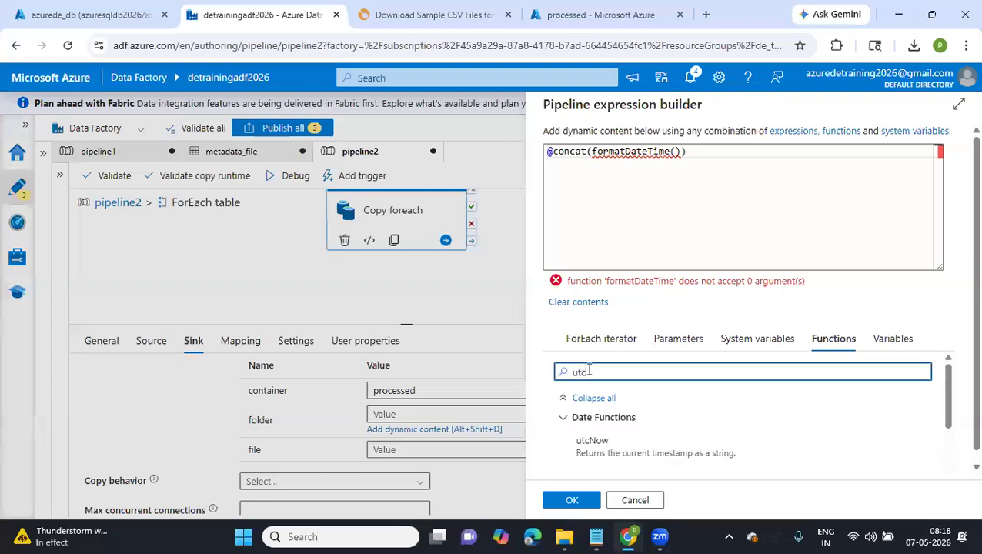
pyautogui.click(589, 437)
# Format the date as 'yyyy' and append a '/' separator as the following concat argument
pyautogui.click(719, 154)
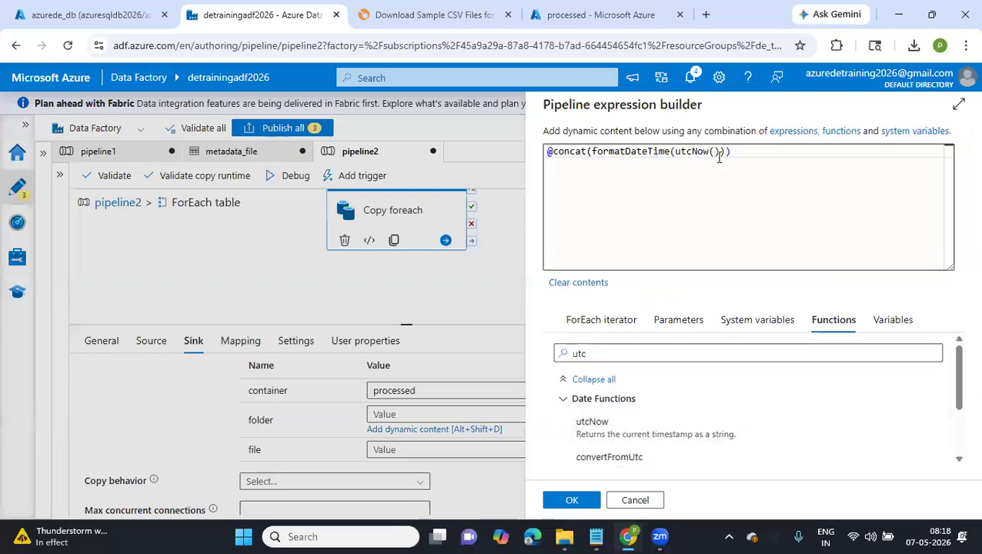
pyautogui.write(", 'yyyy'")
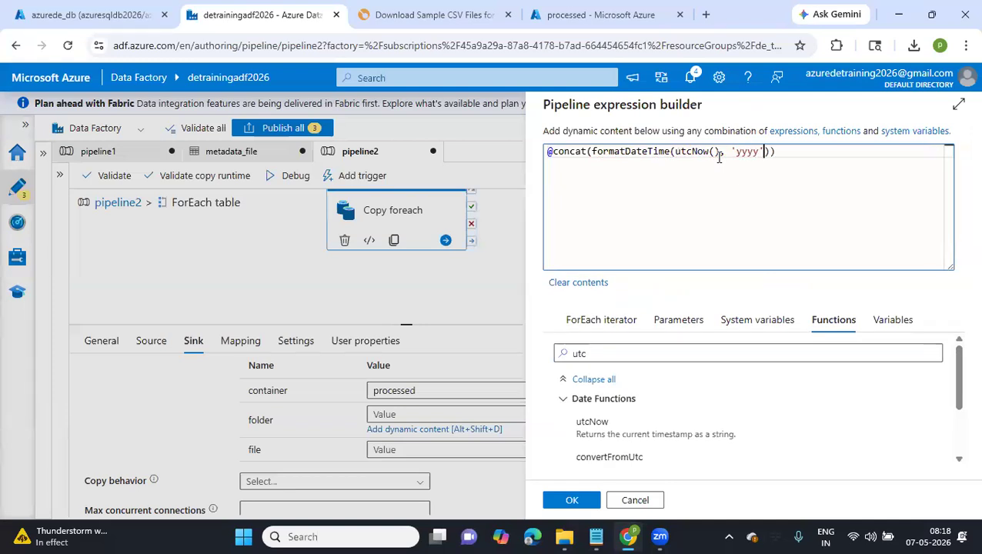
pyautogui.write("), '")
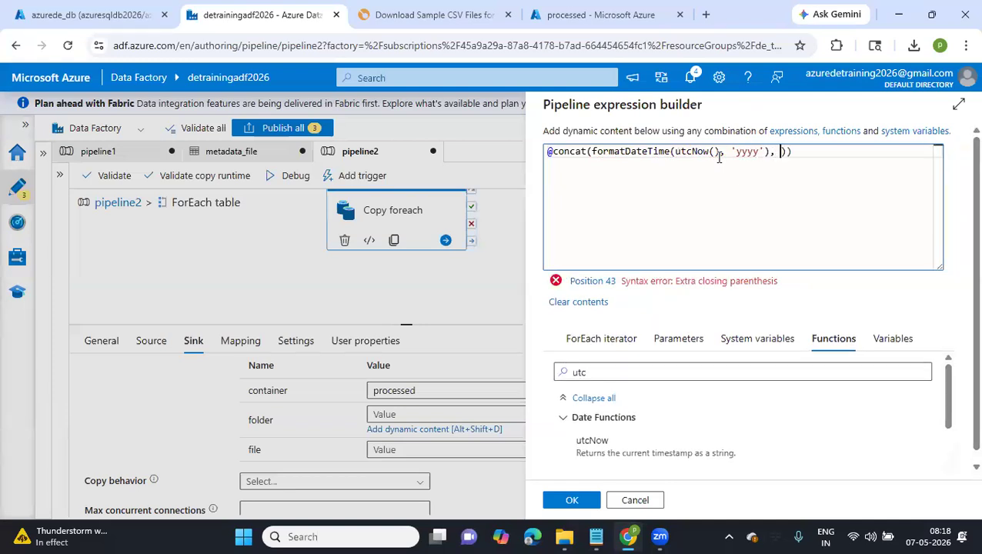
pyautogui.write("/',")
# Duplicate the formatDateTime segment with its '/' separator inside concat and change the copy's format to 'MM'
pyautogui.moveTo(592, 151); pyautogui.dragTo(769, 151)
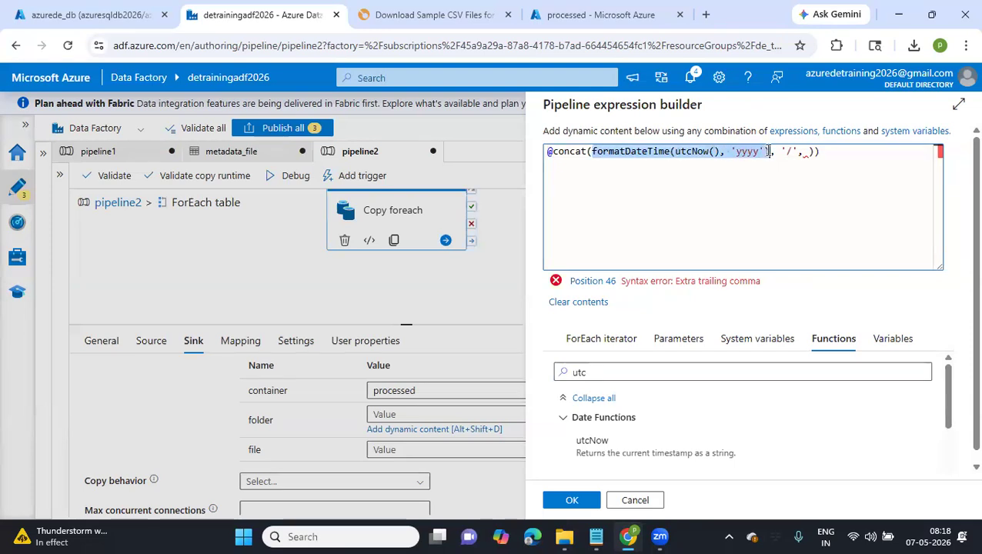
pyautogui.moveTo(804, 151); pyautogui.dragTo(589, 151)
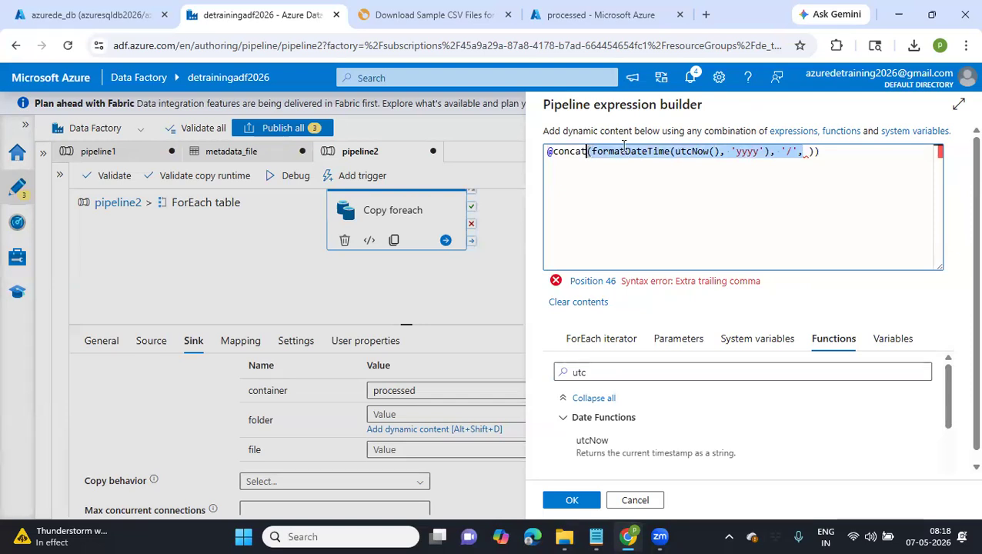
pyautogui.click(804, 151)
pyautogui.write("(formatDateTime(utcNow(), 'yyyy'), '/',")
pyautogui.click(811, 151)
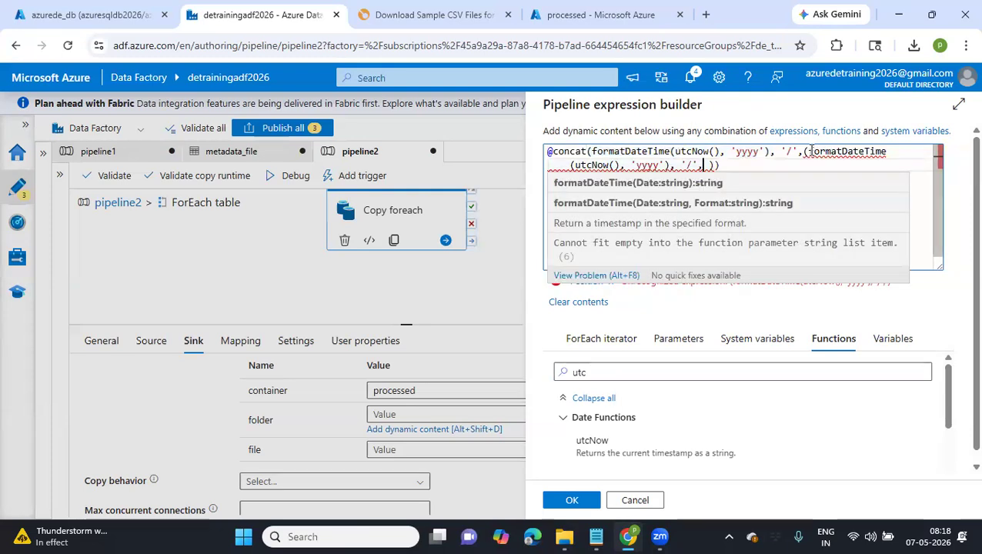
pyautogui.press('BackSpace')
pyautogui.doubleClick(649, 167)
pyautogui.write('MM')
# Paste a third formatDateTime segment after the month part and set its format to 'dd'
pyautogui.click(695, 165)
pyautogui.write("(formatDateTime(utcNow(), 'yyyy'), '/',")
pyautogui.doubleClick(854, 164)
pyautogui.write('dd')
# Remove the surplus characters and stray opening parentheses around the formatDateTime parts of the folder's concat expression, and apply it
pyautogui.press('BackSpace')
pyautogui.press('BackSpace')
pyautogui.press('BackSpace')
pyautogui.press('BackSpace')
pyautogui.press('BackSpace')
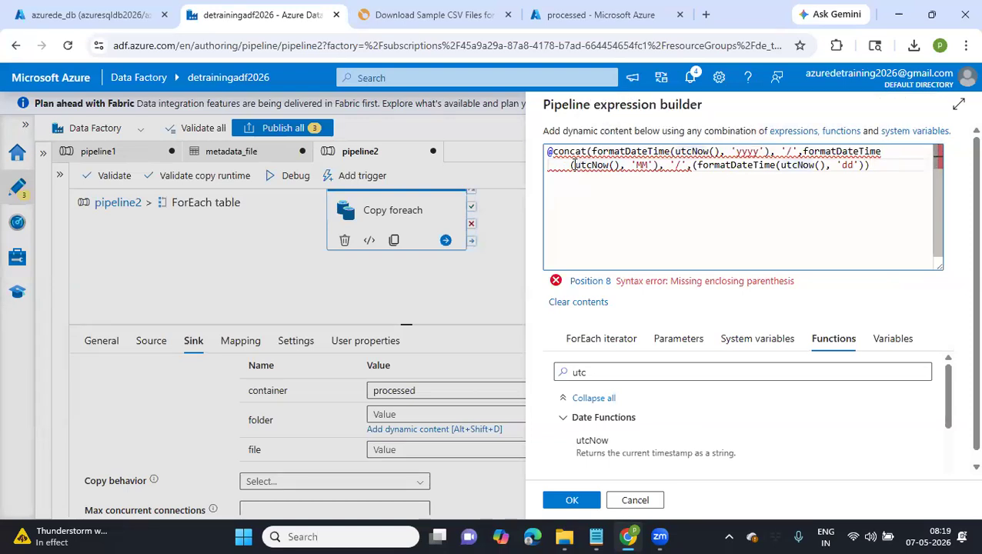
pyautogui.press('BackSpace')
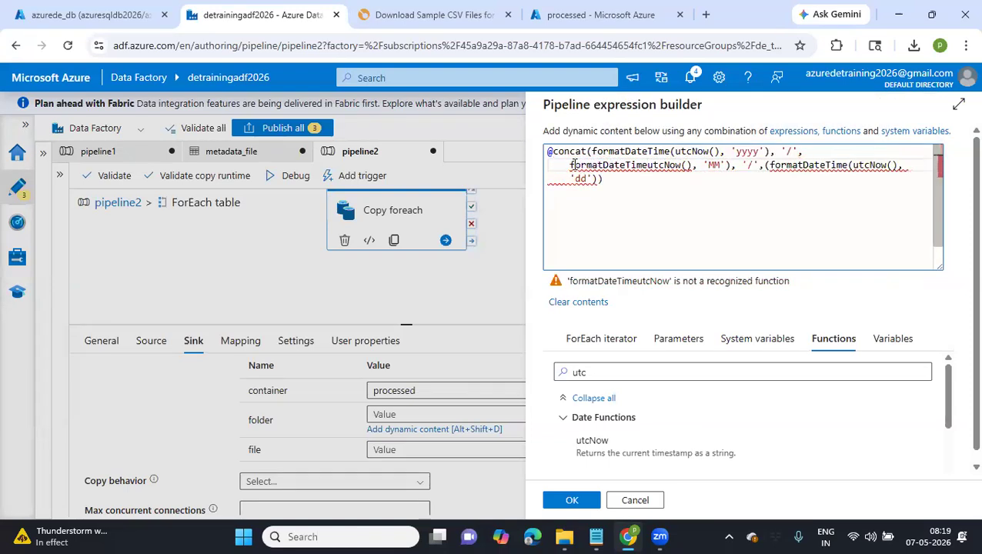
pyautogui.write('(')
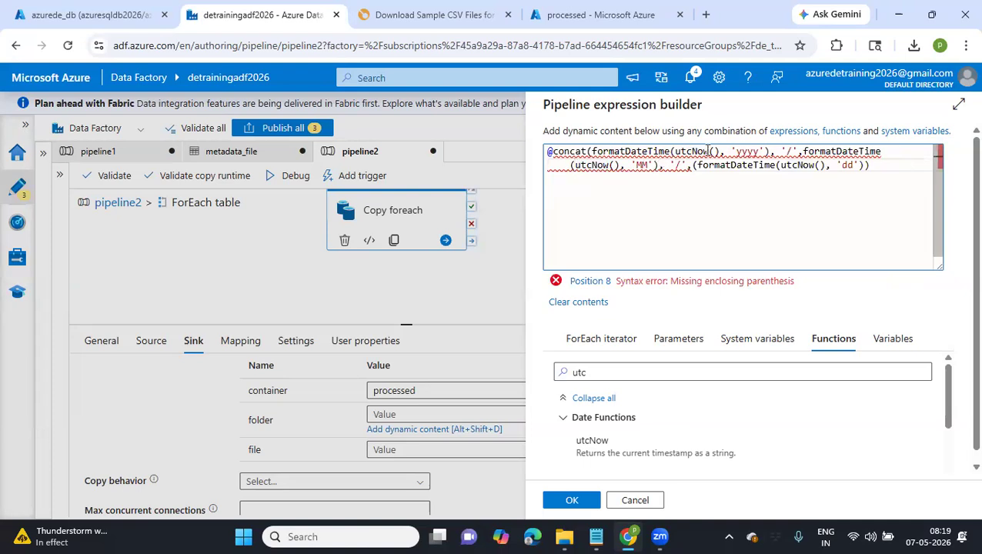
pyautogui.click(873, 166)
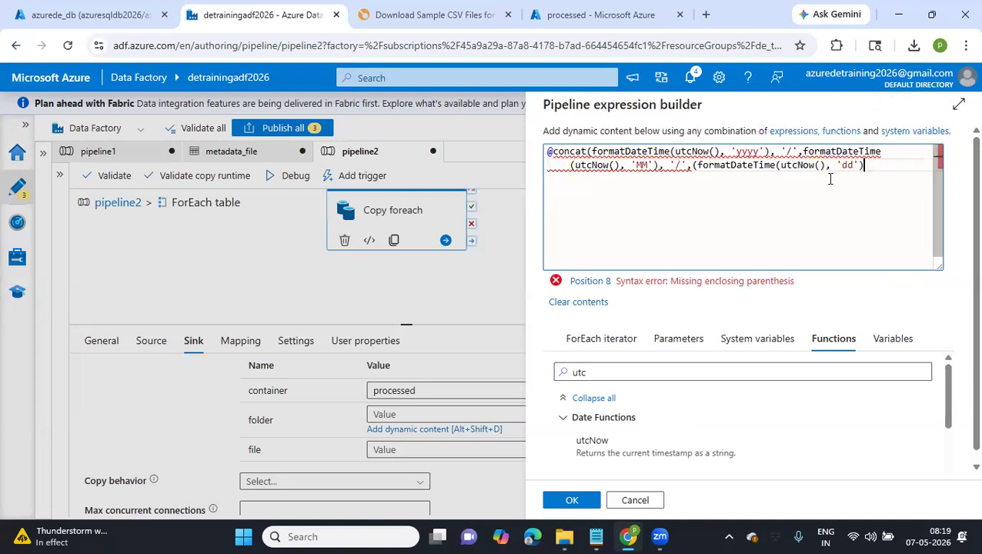
pyautogui.click(694, 166)
pyautogui.press('BackSpace')
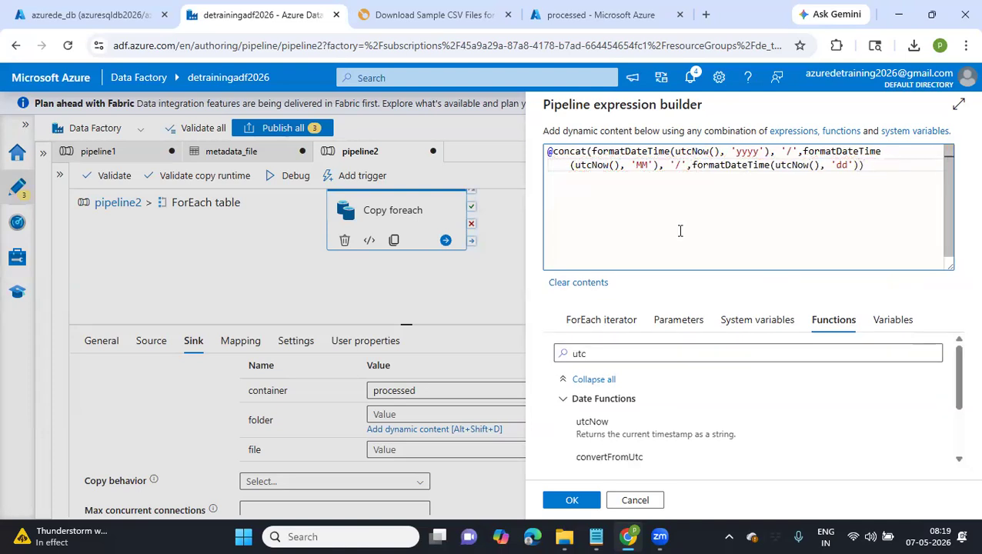
pyautogui.click(572, 501)
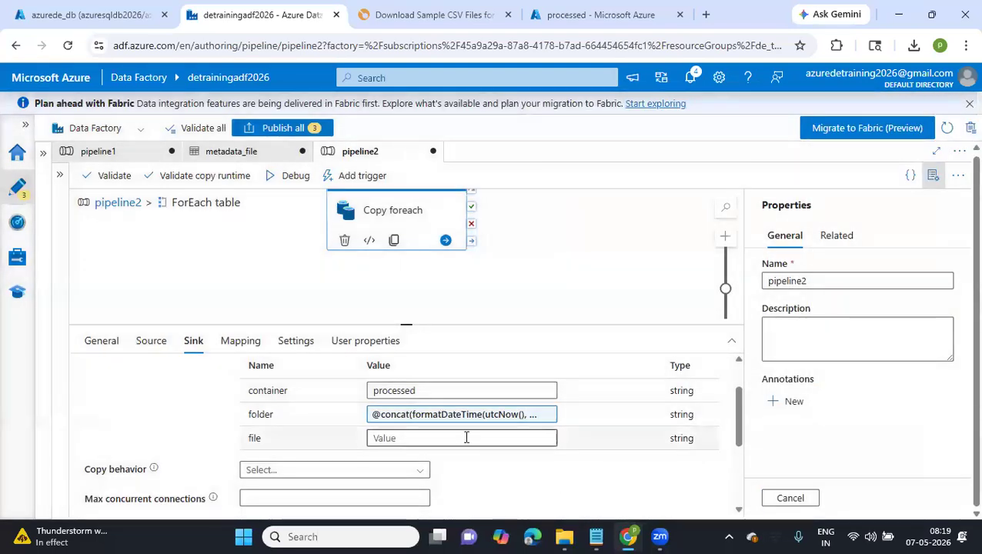
# Start a dynamic expression for the sink's file value using the current item of ForEach table
pyautogui.click(465, 437)
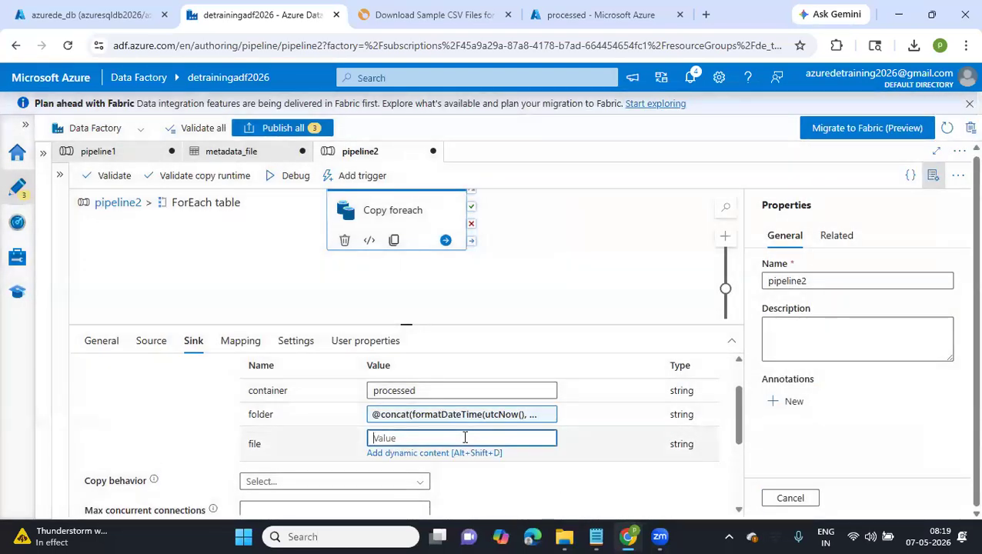
pyautogui.click(405, 454)
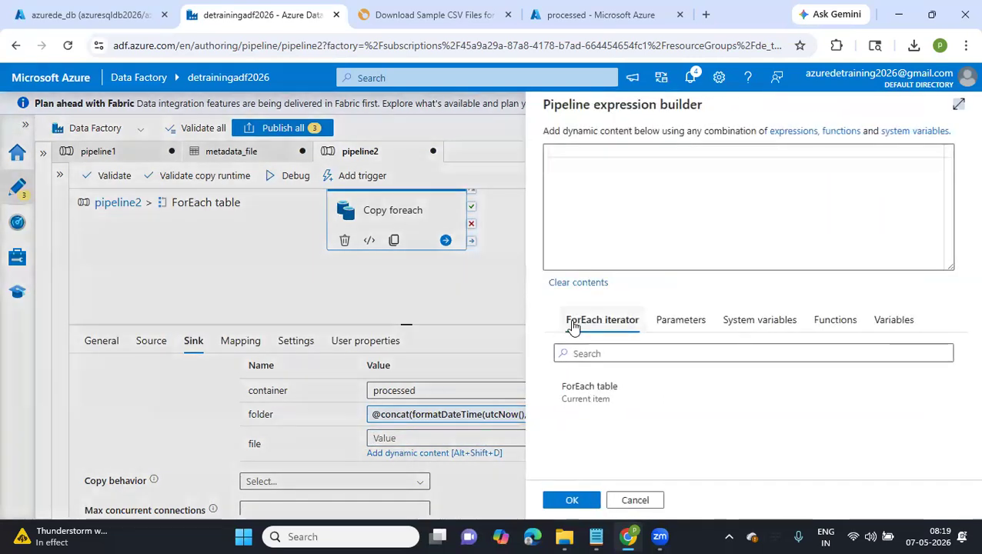
pyautogui.click(601, 406)
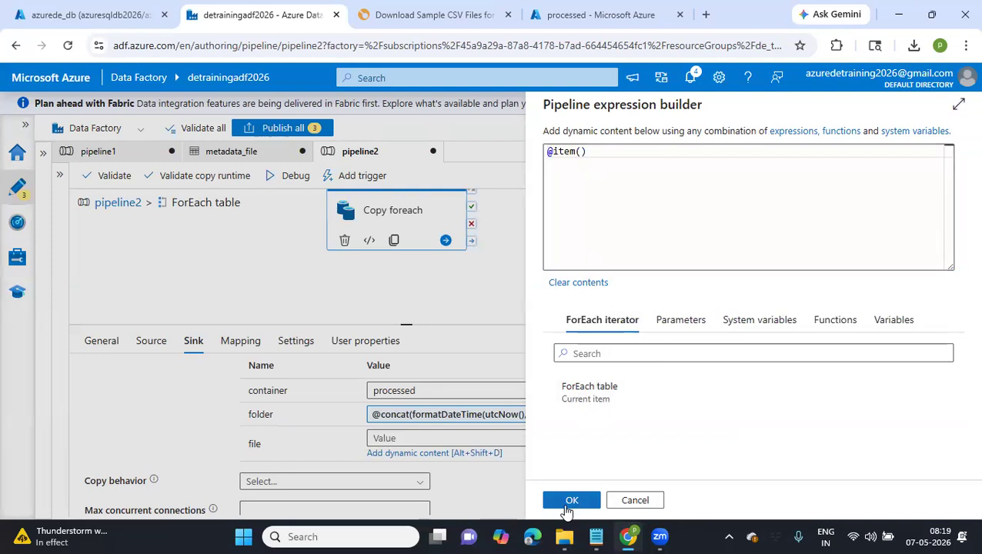
pyautogui.click(594, 152)
pyautogui.hotkey('ctrl', 'a')
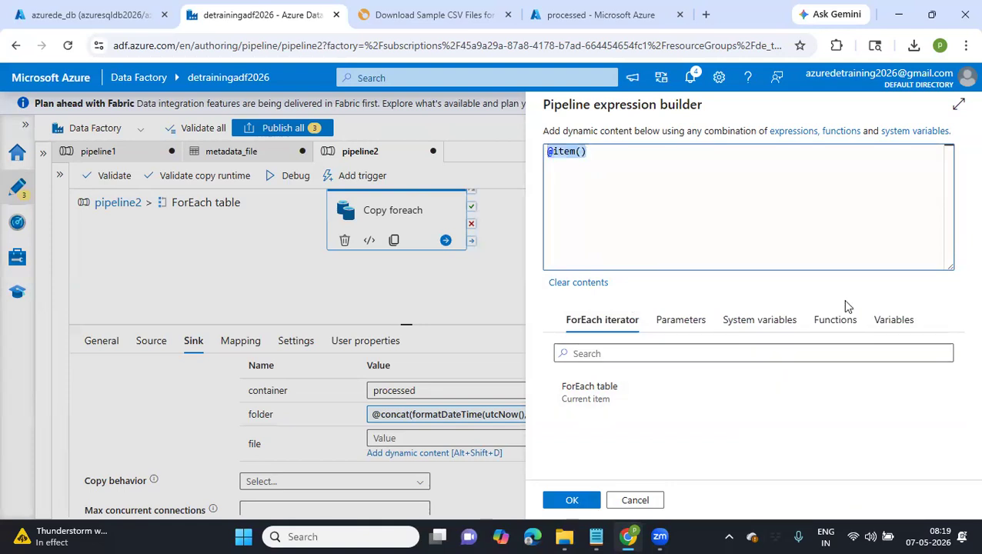
# Find the concat string function and replace the selected file expression with it
pyautogui.click(835, 319)
pyautogui.click(673, 360)
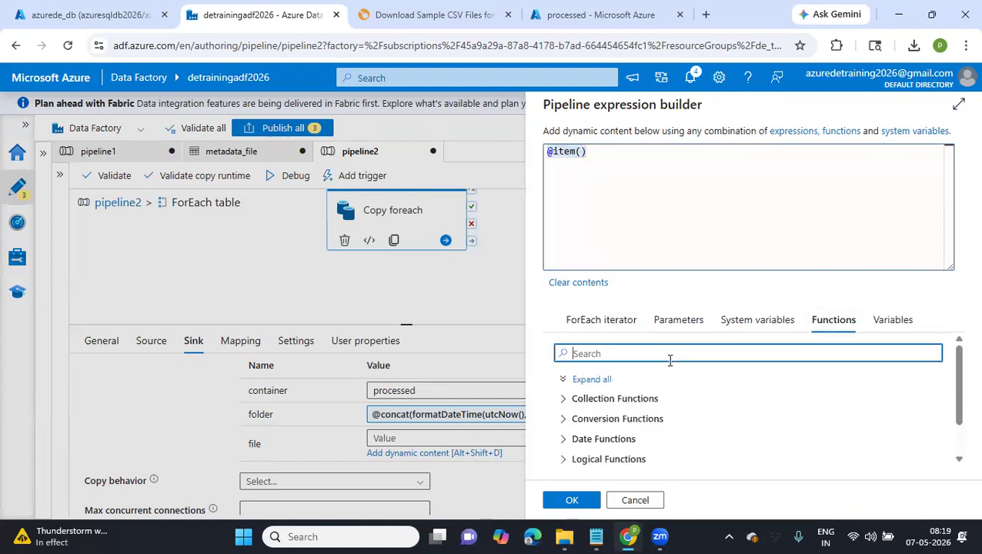
pyautogui.write('cob')
pyautogui.press('BackSpace')
pyautogui.write('ncat')
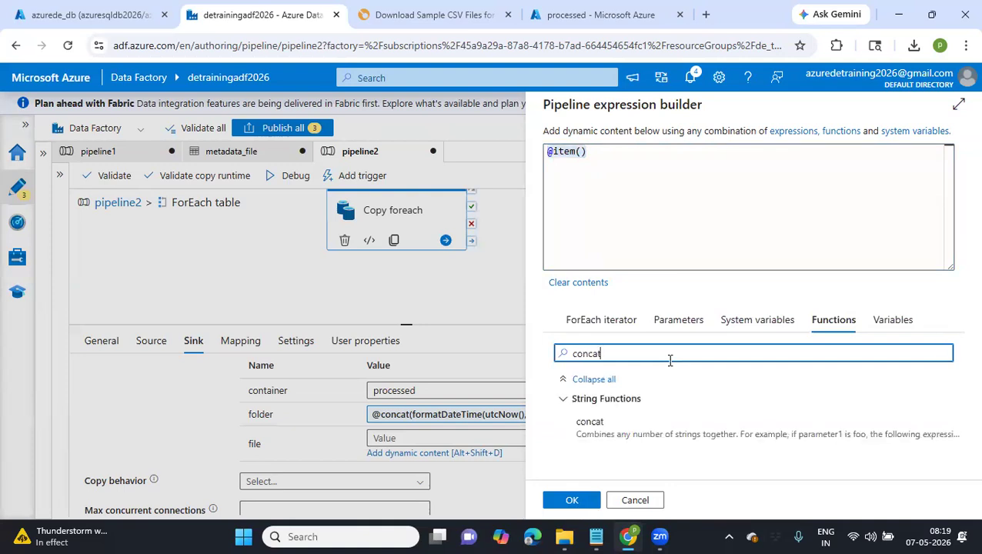
pyautogui.click(651, 417)
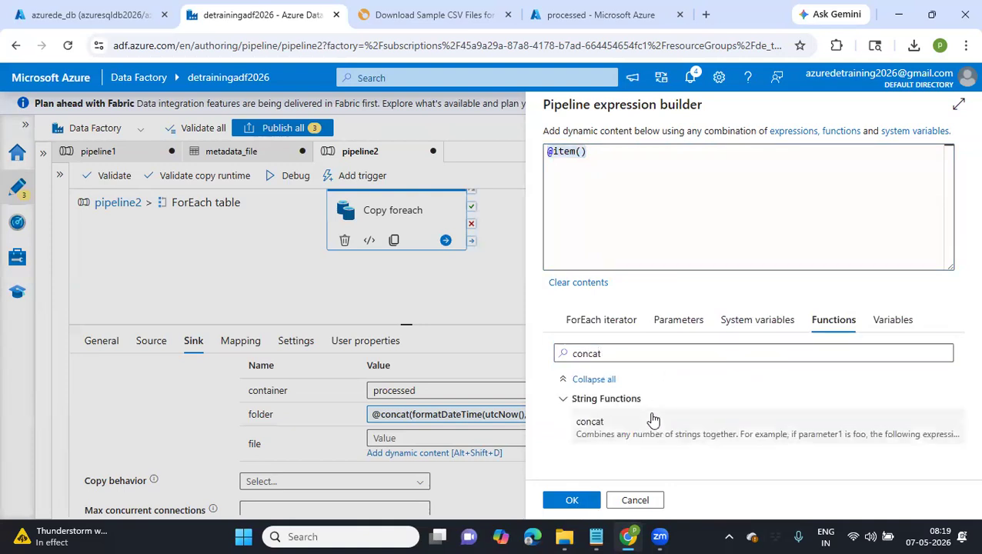
pyautogui.click(593, 152)
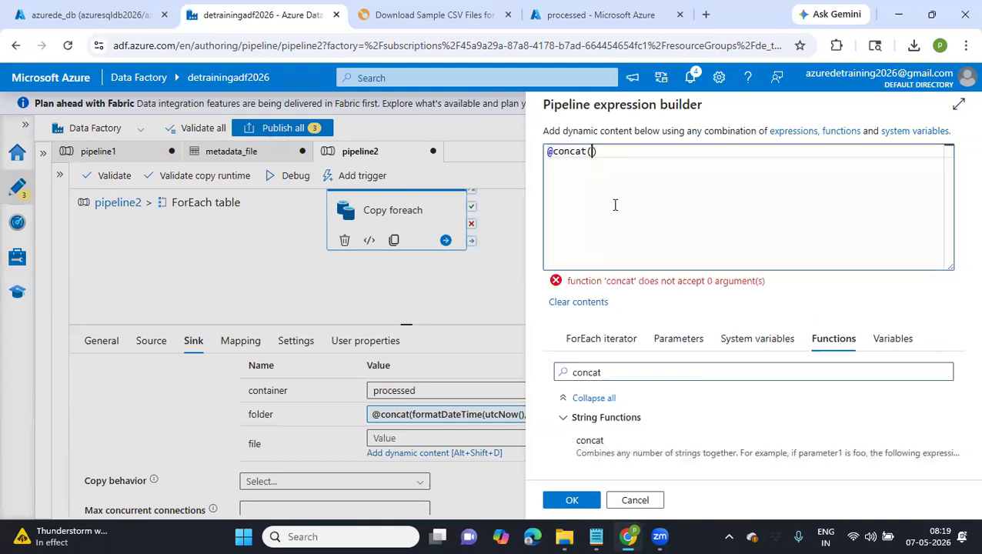
# Give concat the arguments item() and '.csv' and apply the expression to the sink's file value
pyautogui.click(582, 344)
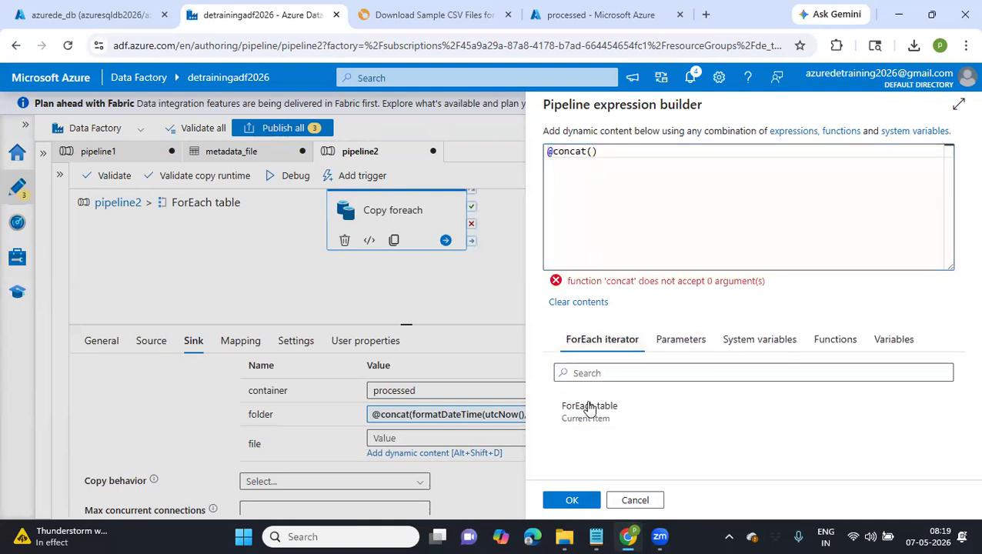
pyautogui.click(588, 405)
pyautogui.write(", '.csv")
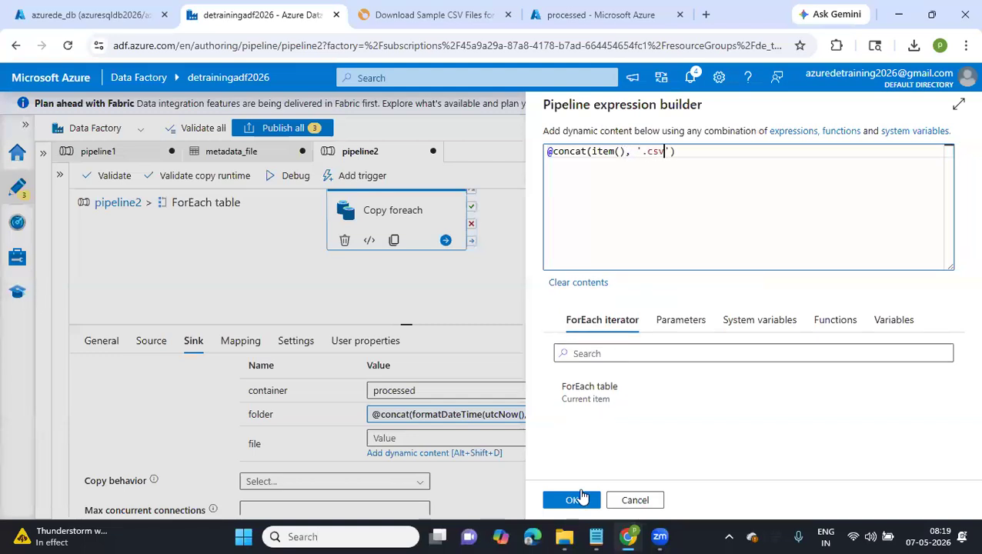
pyautogui.click(571, 501)
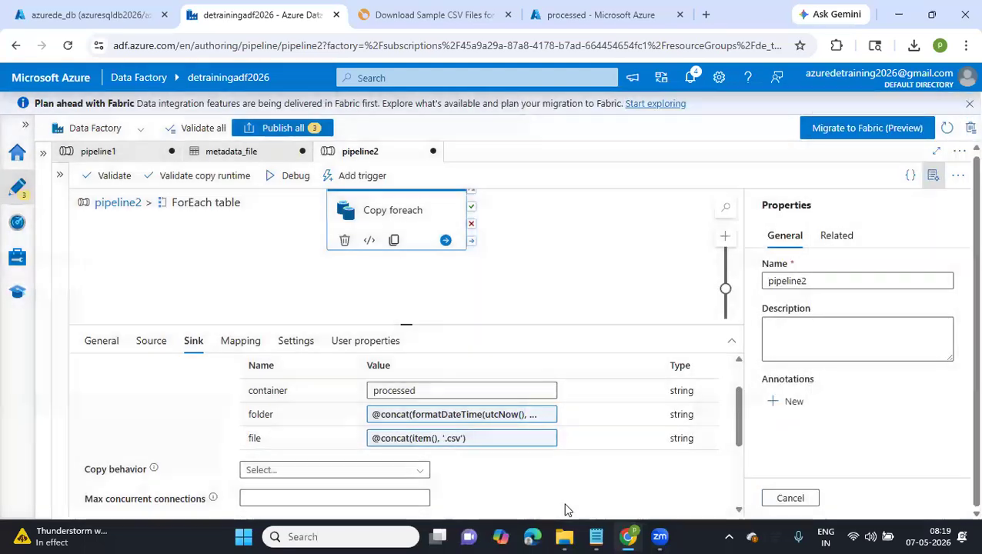
# Examine the remaining sink settings of the Copy foreach activity, including the file extension
pyautogui.scroll(-1, 486, 467)
pyautogui.scroll(-1, 486, 466)
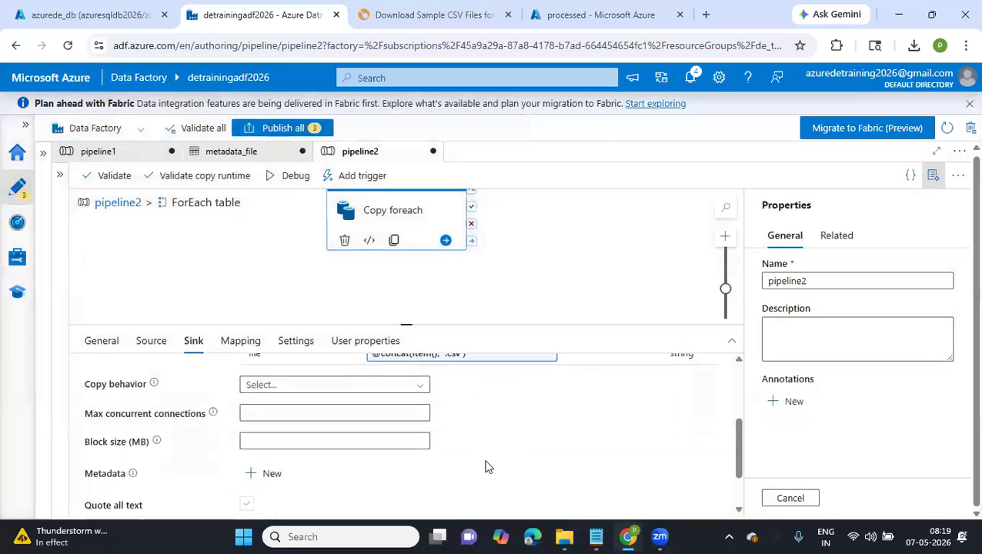
pyautogui.scroll(-1, 485, 467)
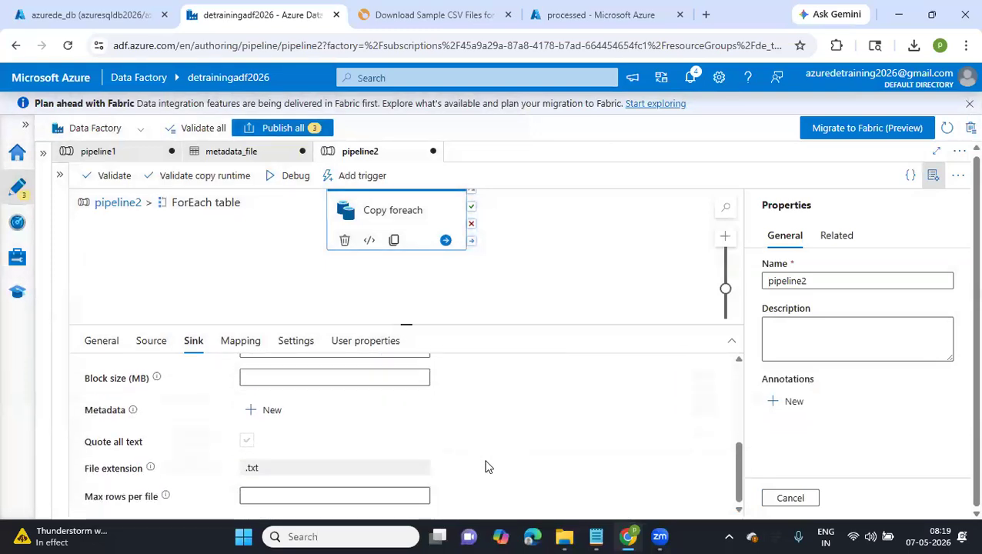
pyautogui.doubleClick(273, 473)
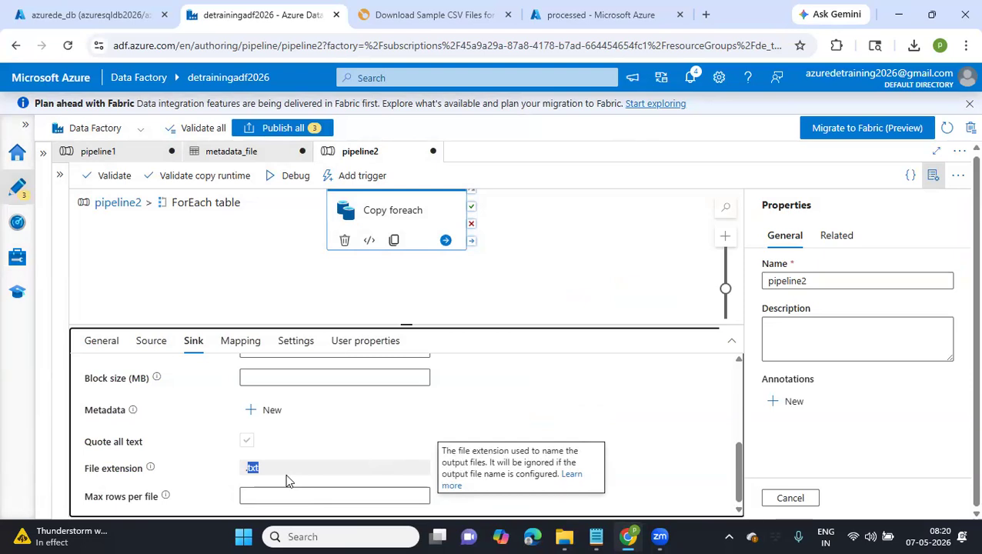
pyautogui.click(443, 401)
pyautogui.scroll(2, 444, 403)
pyautogui.scroll(-2, 477, 502)
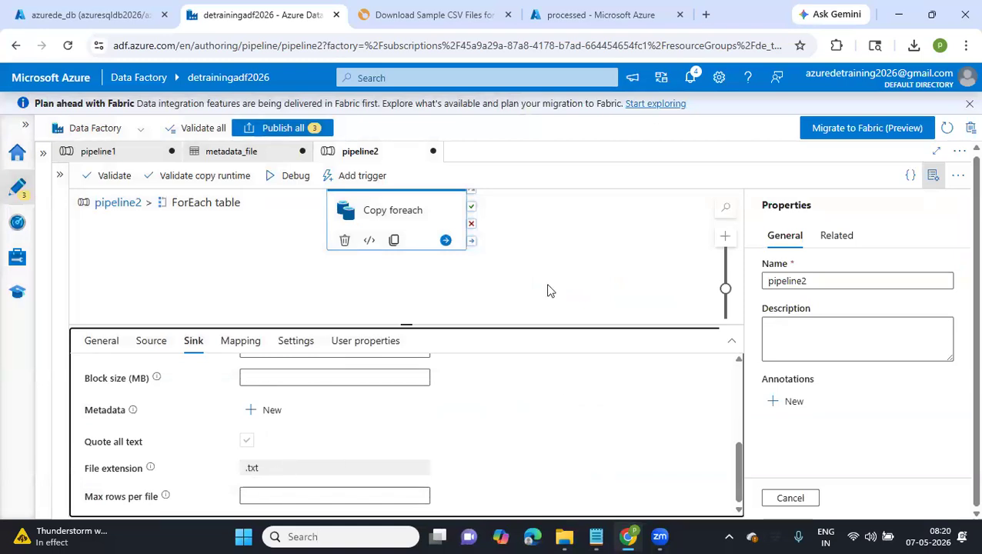
# Debug pipeline2 from its top level and refresh the run status after a look at the processed container
pyautogui.click(120, 202)
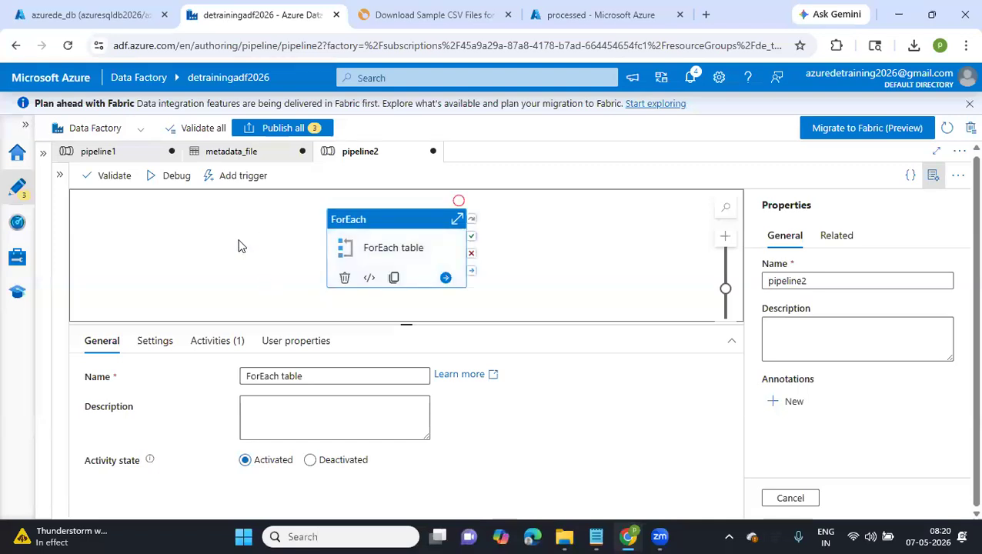
pyautogui.click(177, 175)
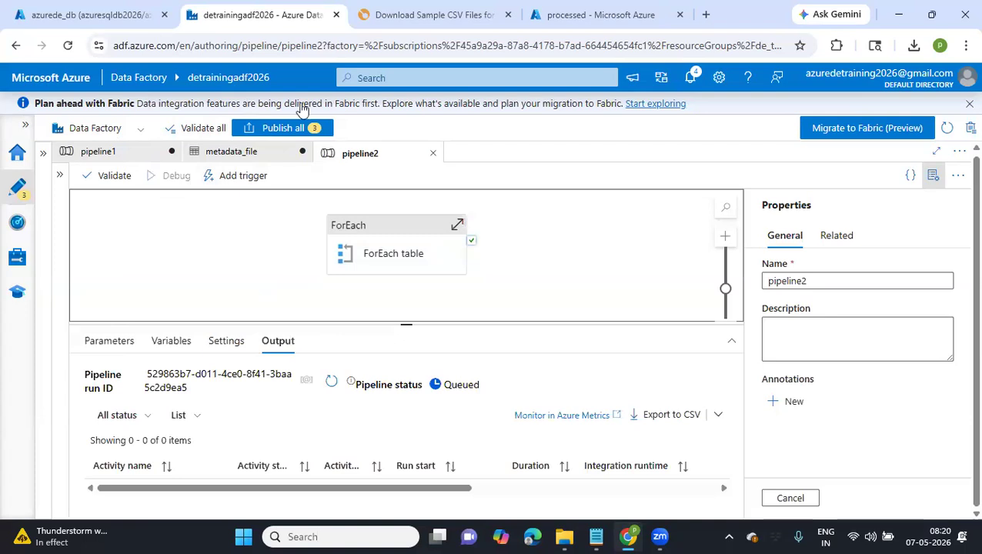
pyautogui.click(131, 16)
pyautogui.click(591, 16)
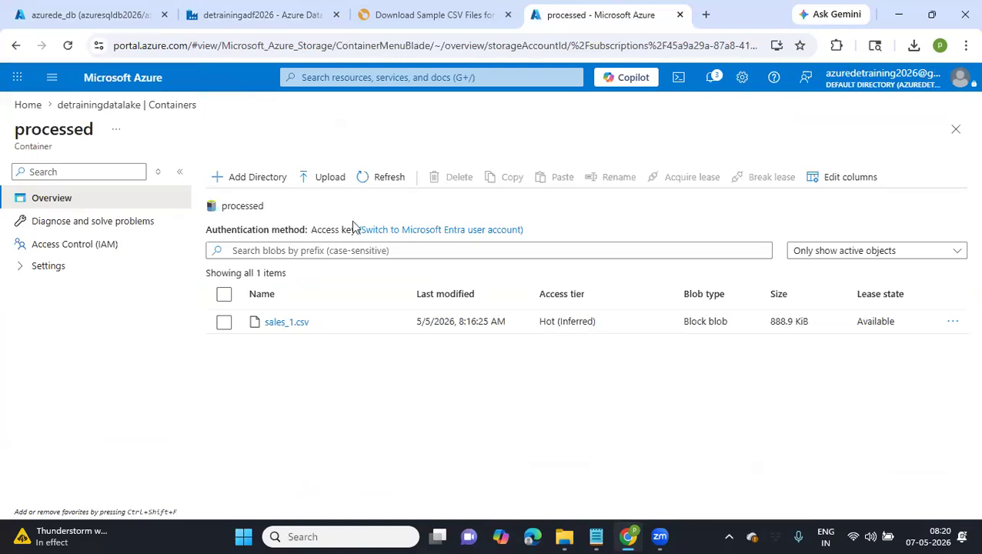
pyautogui.click(262, 14)
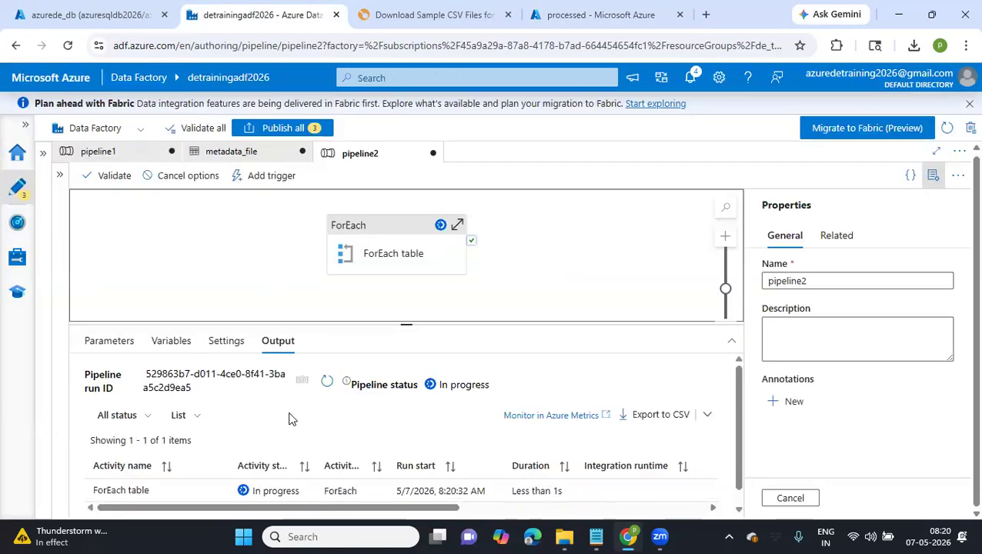
pyautogui.click(328, 382)
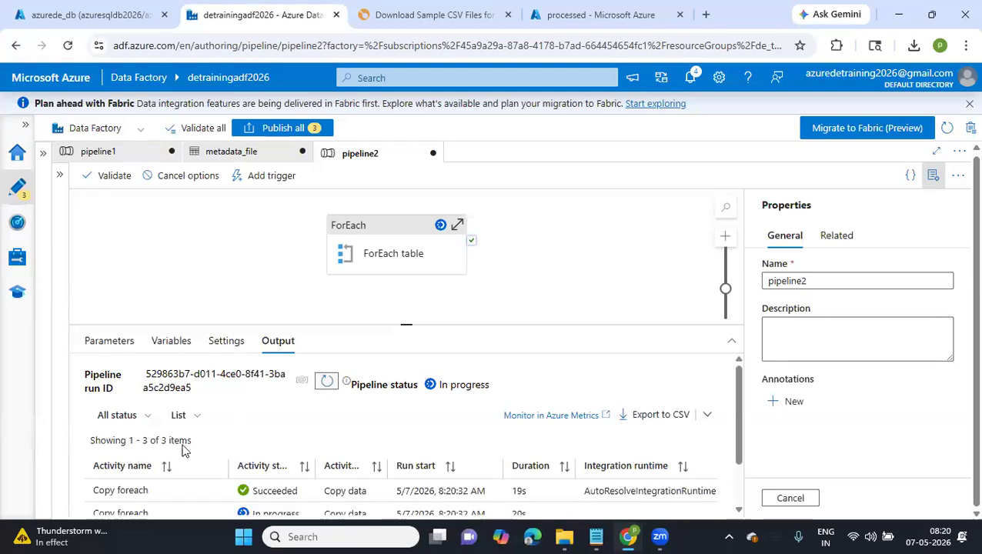
# Inspect the output details of the first completed Copy foreach run, including rows read, rows copied, source and sink
pyautogui.scroll(-1, 199, 457)
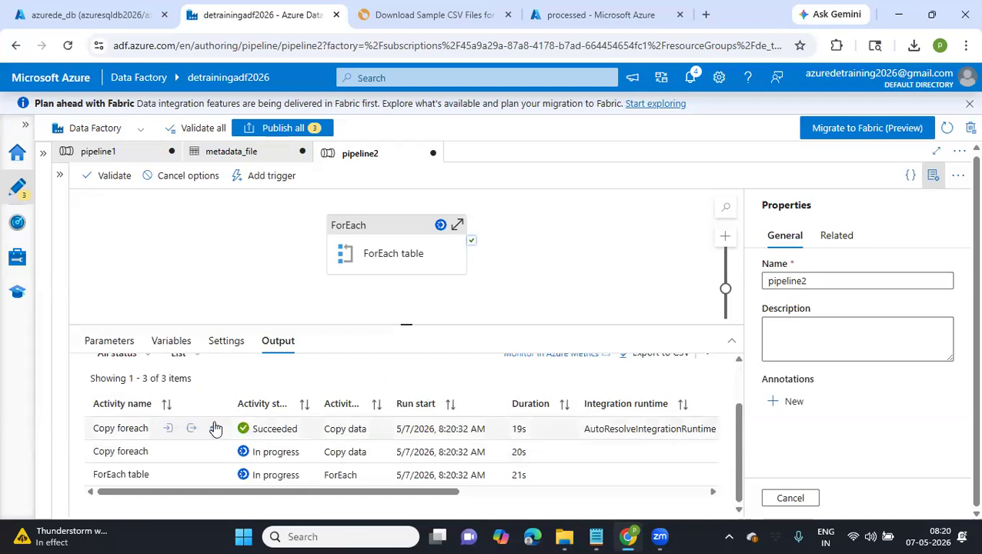
pyautogui.click(191, 429)
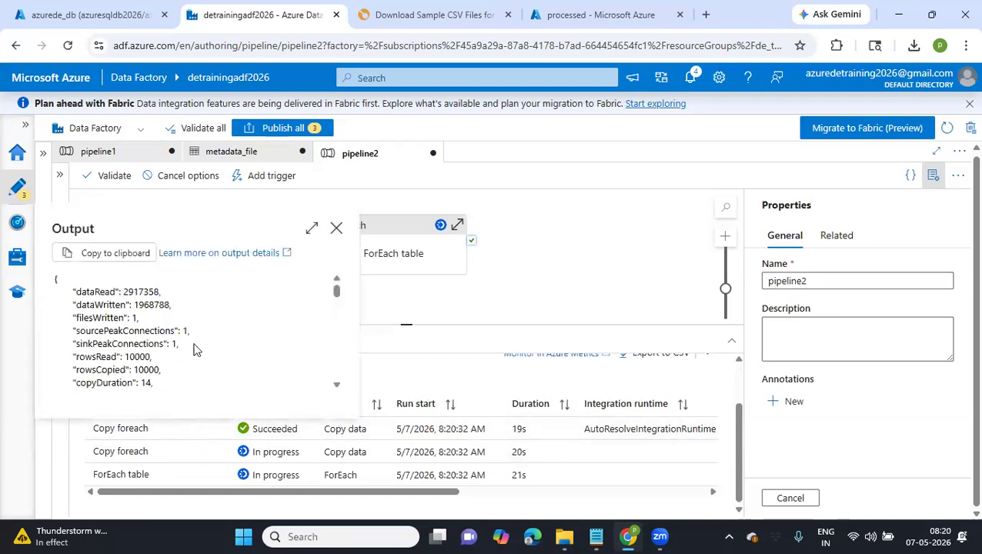
pyautogui.scroll(-2, 194, 350)
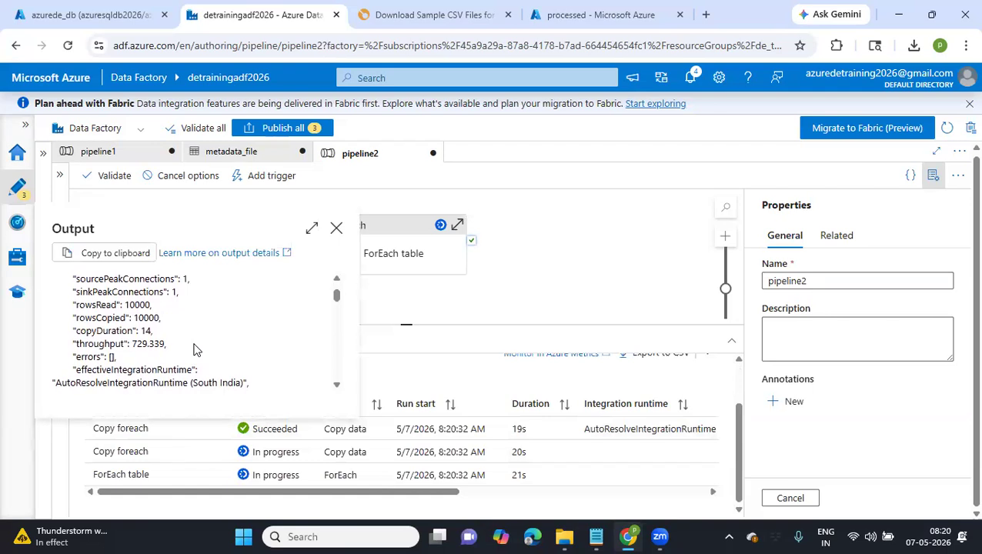
pyautogui.scroll(-5, 194, 350)
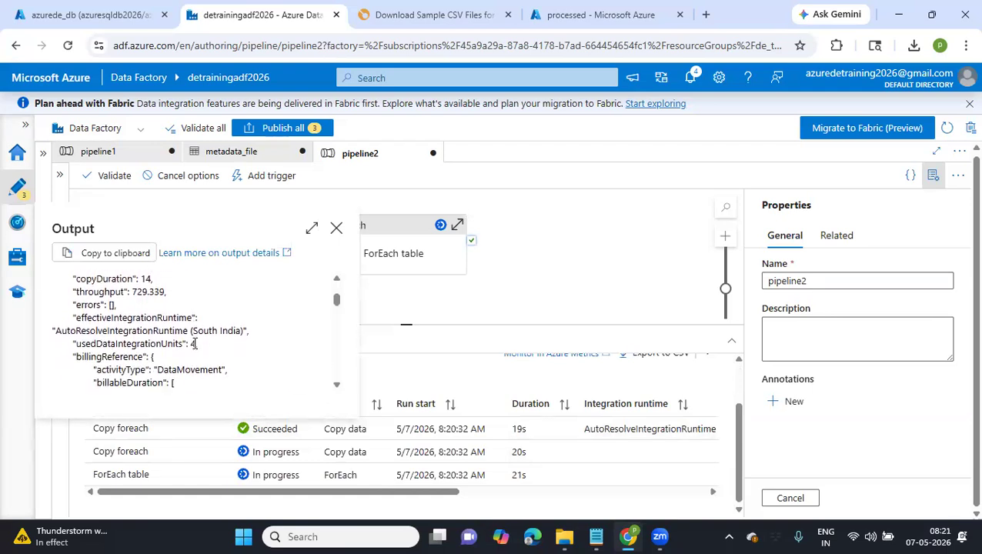
pyautogui.scroll(-6, 195, 347)
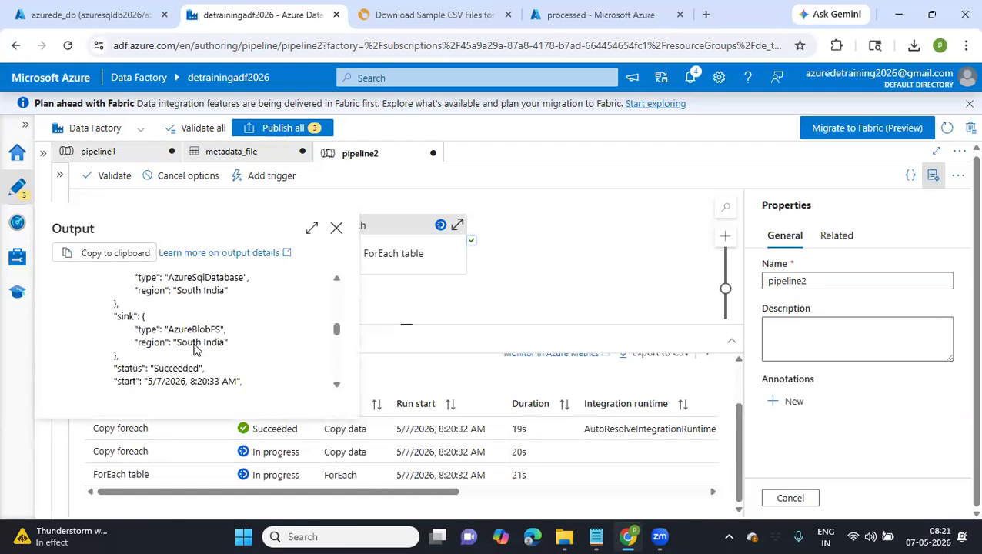
pyautogui.scroll(10, 195, 350)
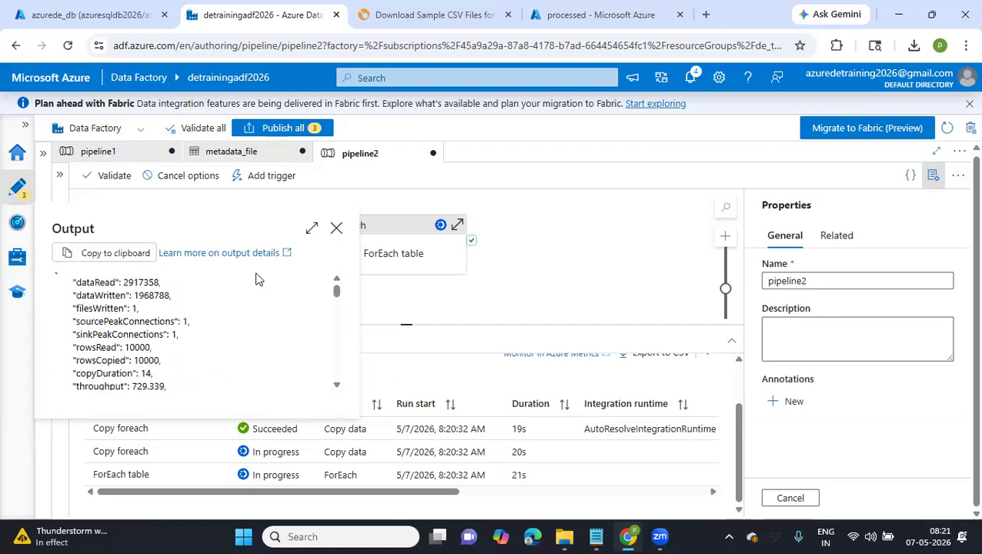
pyautogui.click(336, 229)
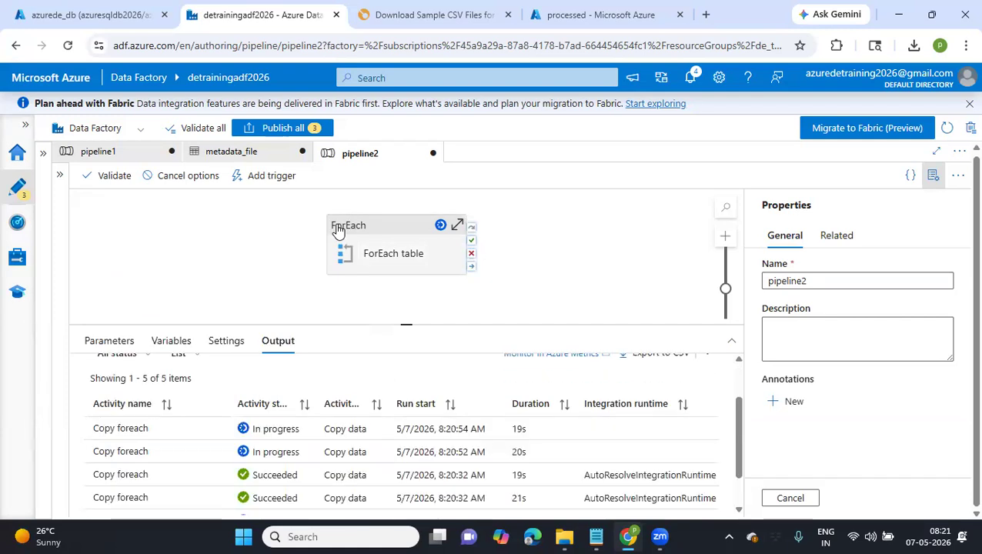
# Compare the listed Copy foreach runs with the ForEach table activity's batch count of 2 in its settings
pyautogui.scroll(-1, 339, 231)
pyautogui.scroll(1, 339, 231)
pyautogui.moveTo(408, 324); pyautogui.dragTo(406, 250)
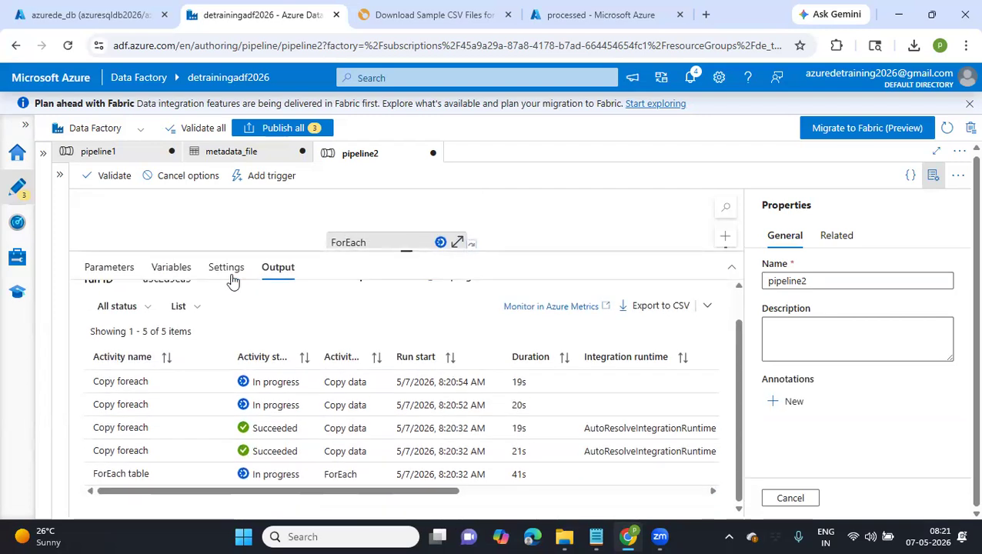
pyautogui.click(349, 242)
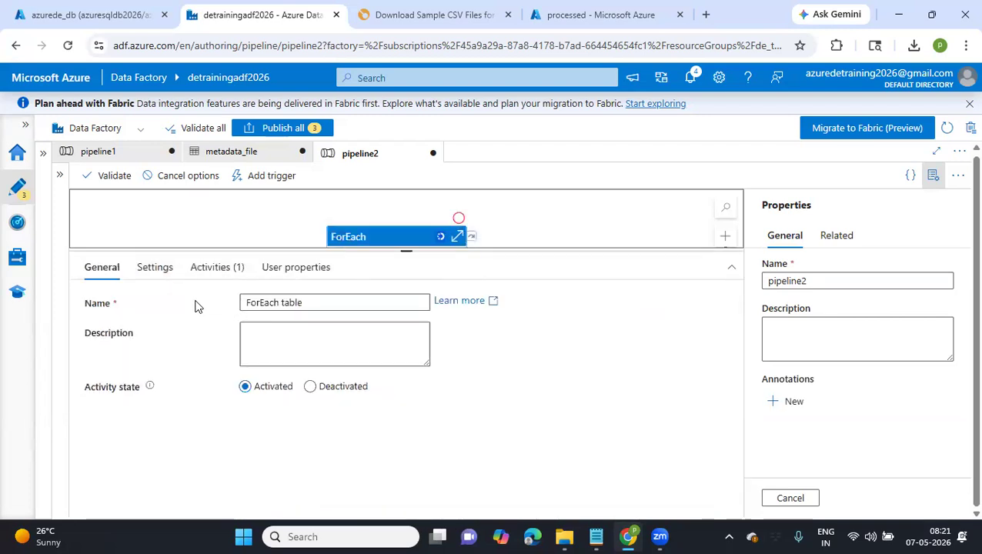
pyautogui.click(165, 279)
pyautogui.click(250, 329)
pyautogui.write('2')
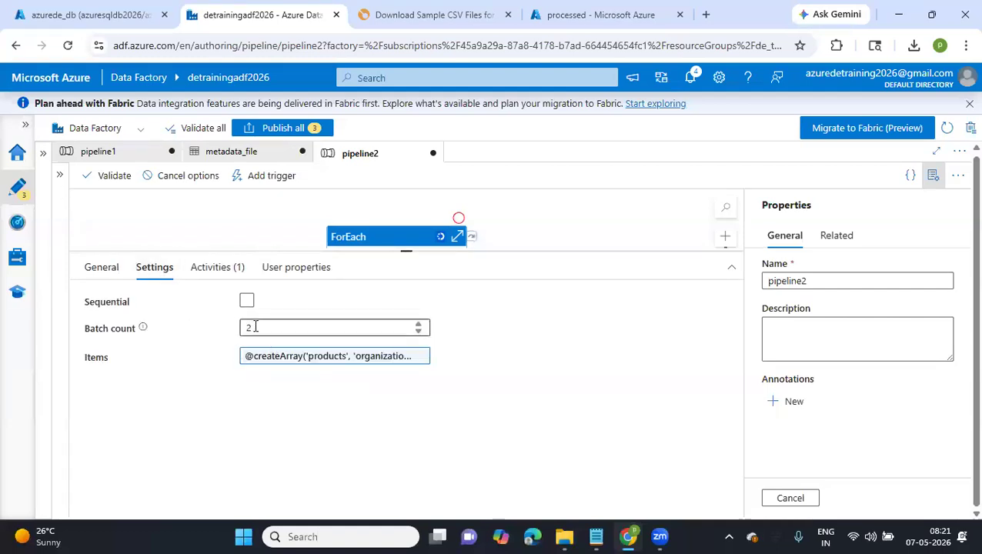
# Review the start times and durations of the Copy foreach and ForEach table runs in pipeline2's debug output
pyautogui.click(267, 204)
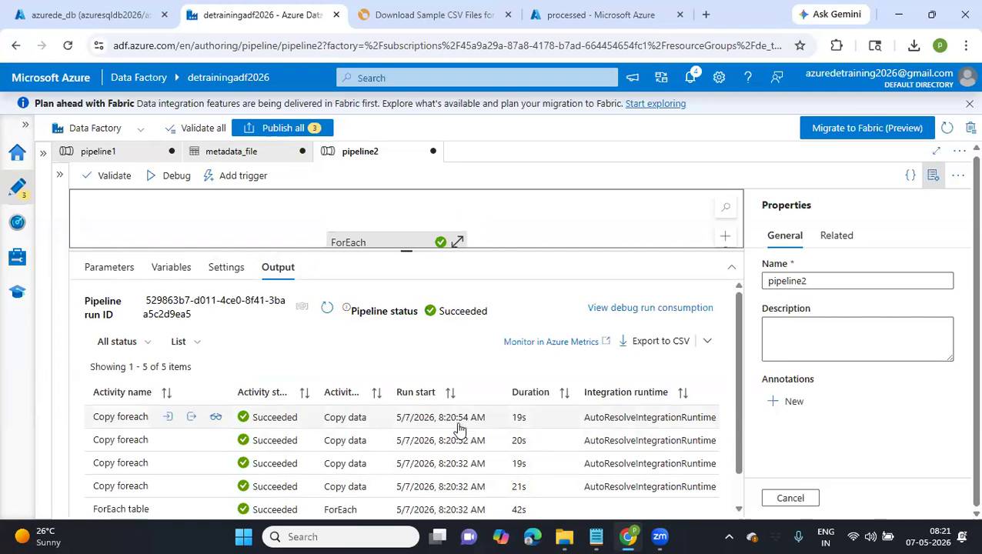
pyautogui.scroll(-1, 427, 443)
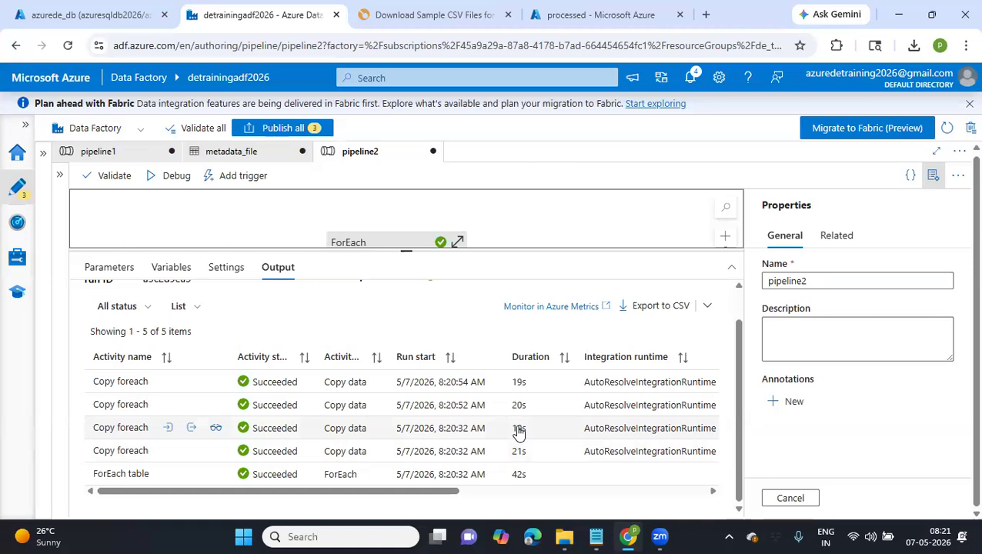
pyautogui.hscroll(5, 518, 429)
pyautogui.hscroll(-5, 517, 430)
pyautogui.moveTo(407, 331); pyautogui.dragTo(407, 334)
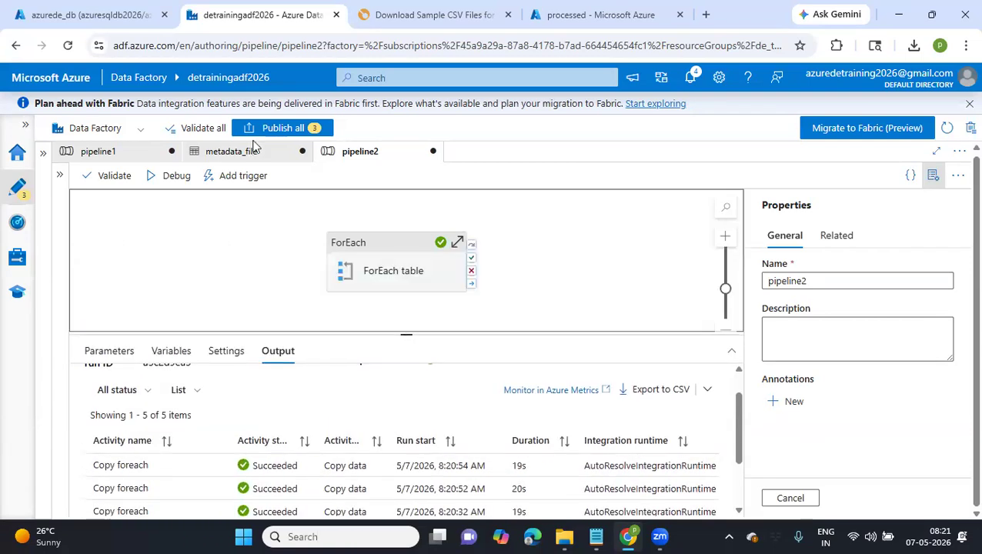
# Refresh the processed container in the Azure portal and browse to its 2026/05/07 folder
pyautogui.click(566, 9)
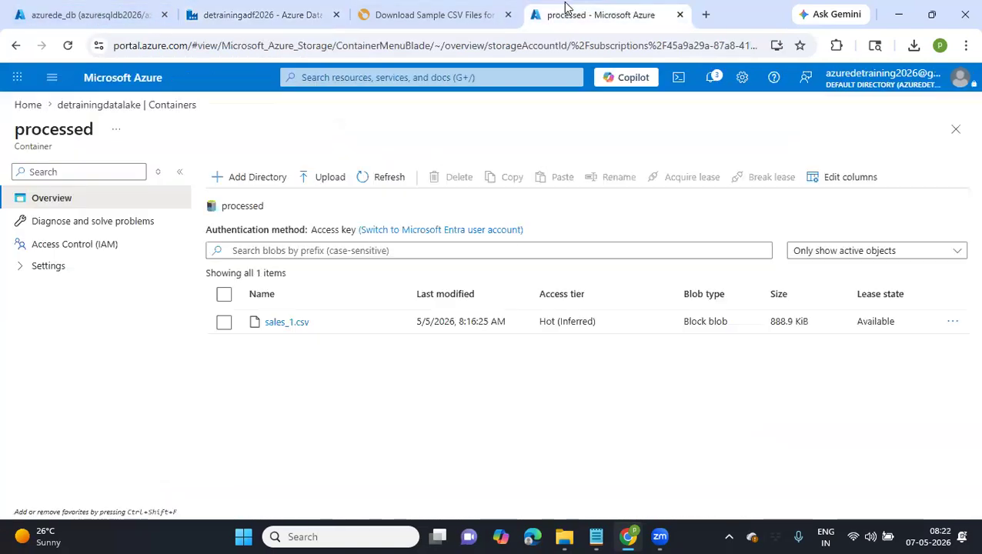
pyautogui.click(364, 183)
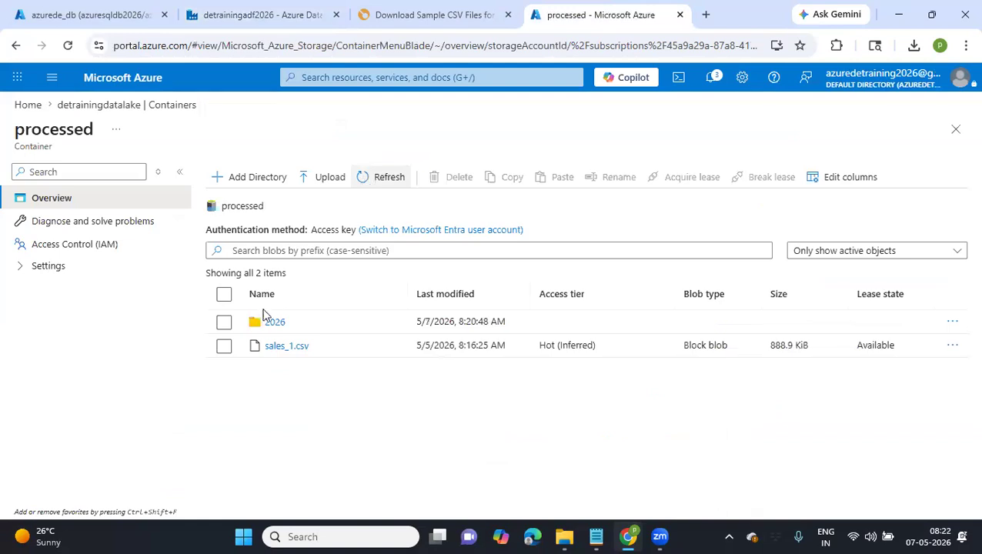
pyautogui.click(272, 324)
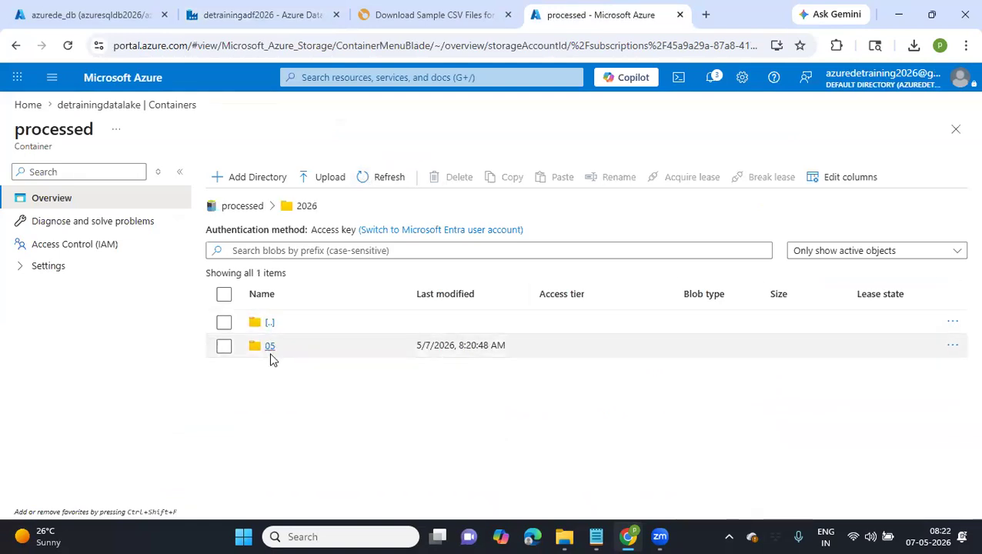
pyautogui.click(270, 348)
pyautogui.click(270, 348)
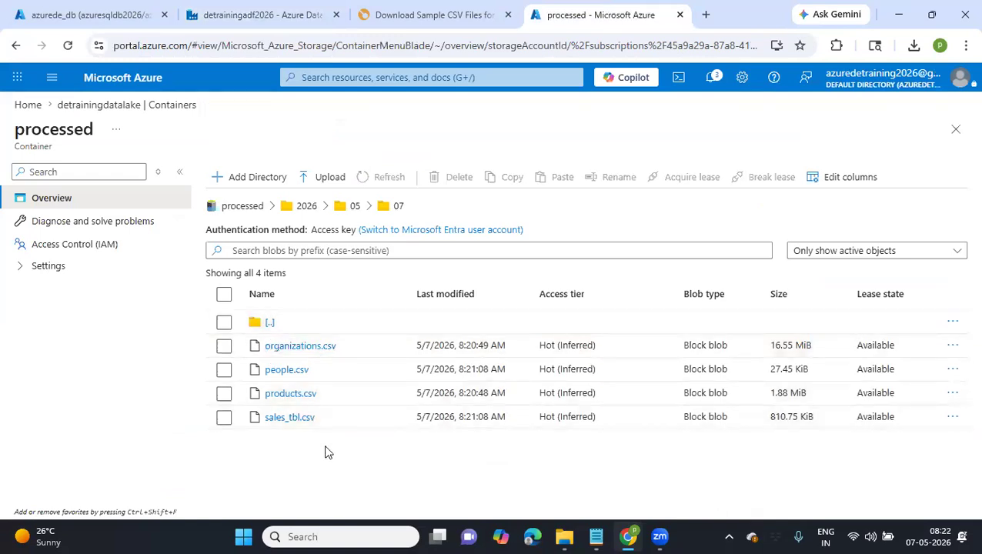
# Try to view the contents of organizations.csv, check its properties and return to the folder listing
pyautogui.click(305, 350)
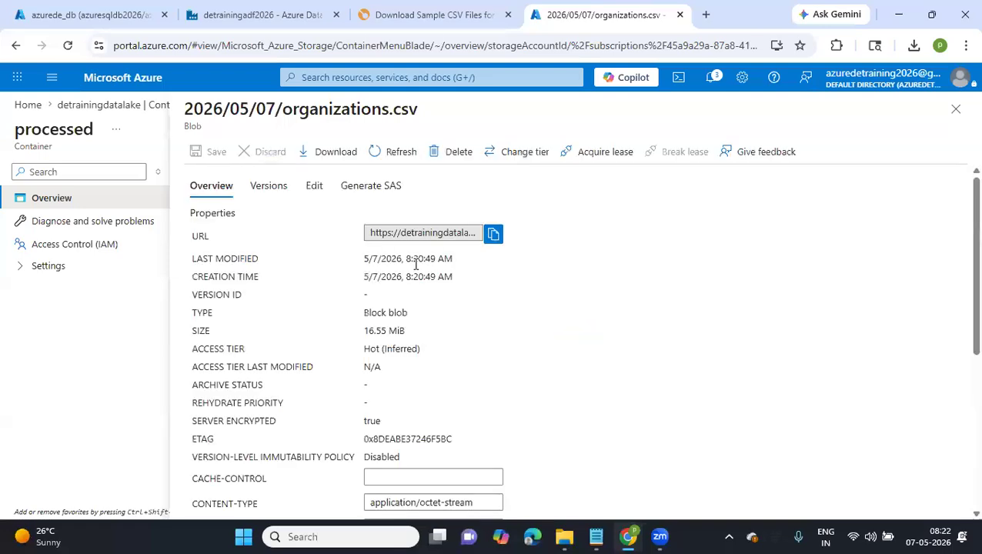
pyautogui.click(312, 195)
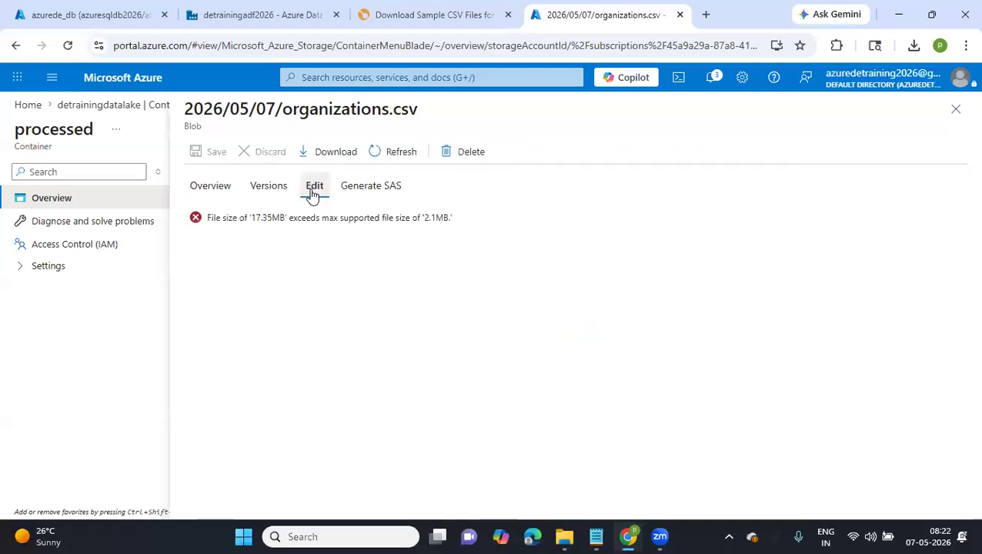
pyautogui.click(209, 193)
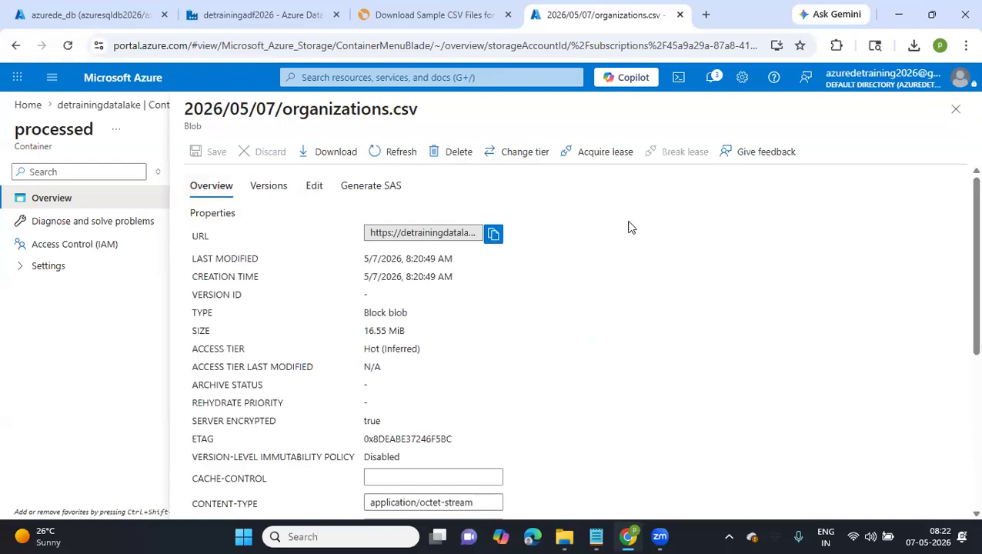
pyautogui.click(955, 110)
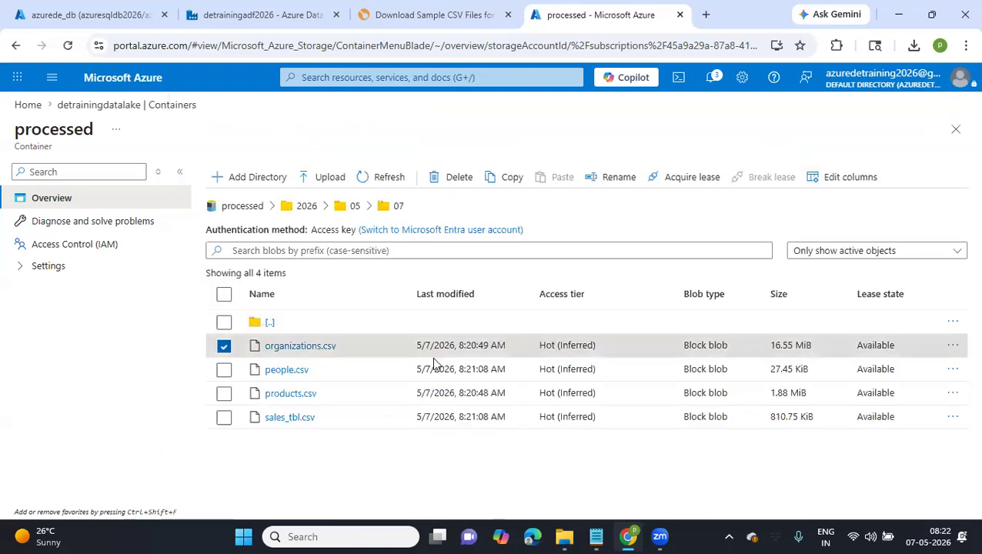
# Examine the contents of people.csv across all its columns, including table_nm, and close the file
pyautogui.click(287, 370)
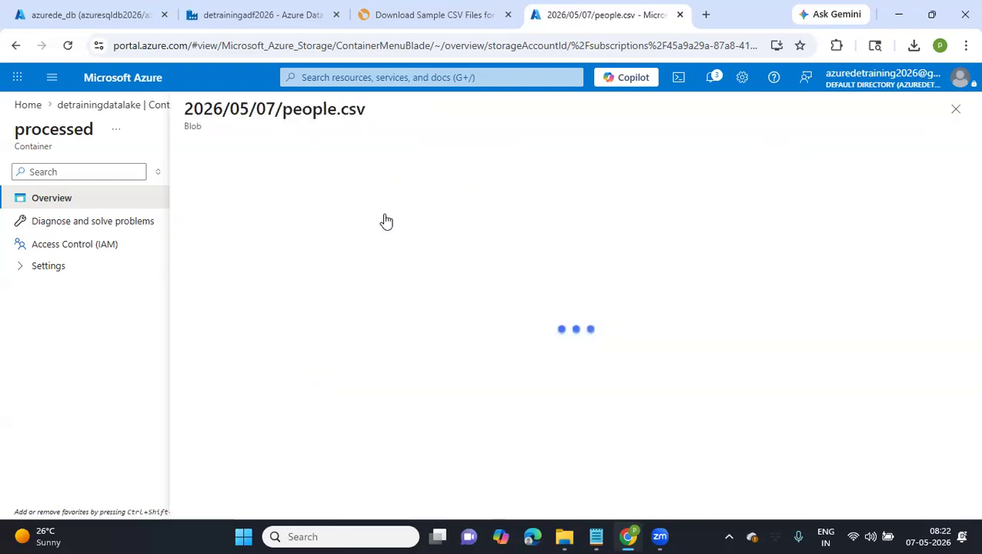
pyautogui.click(307, 189)
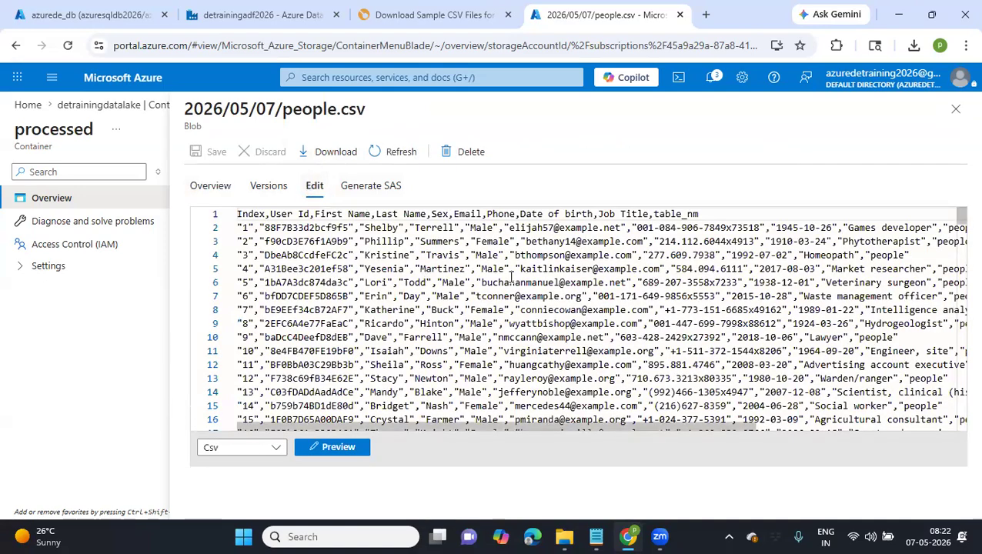
pyautogui.hscroll(3, 510, 277)
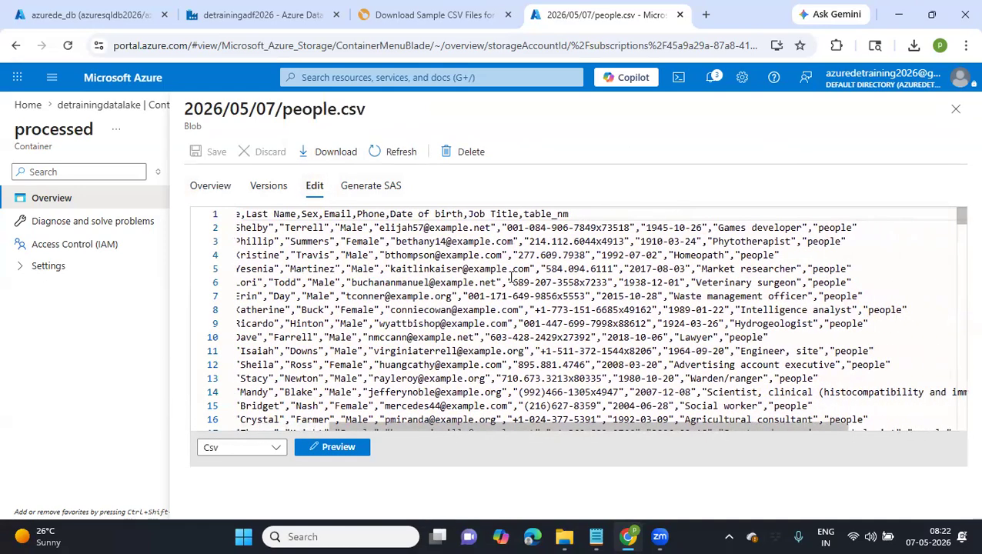
pyautogui.hscroll(-3, 511, 277)
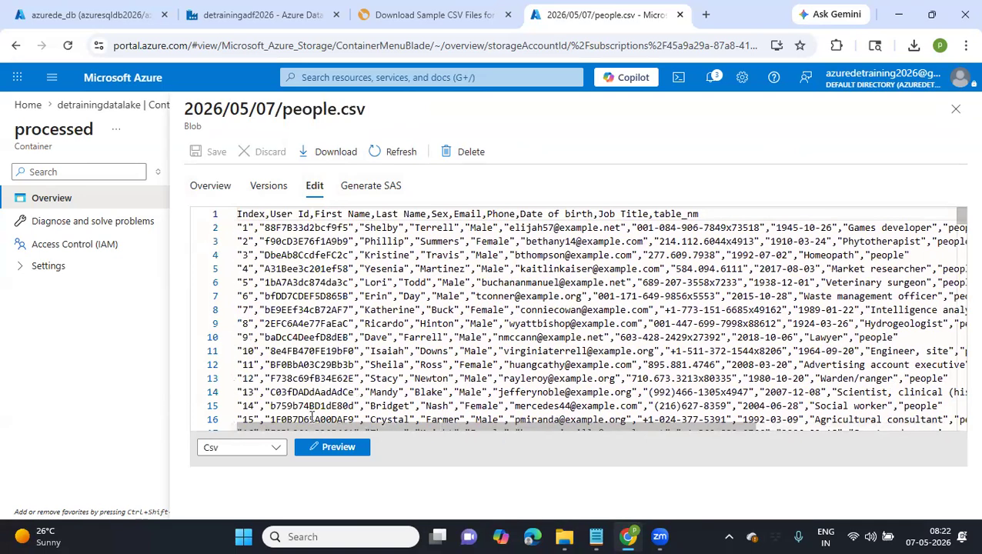
pyautogui.click(956, 109)
# Check the properties of products.csv and examine the rows and columns in the contents of sales_tbl.csv
pyautogui.click(294, 395)
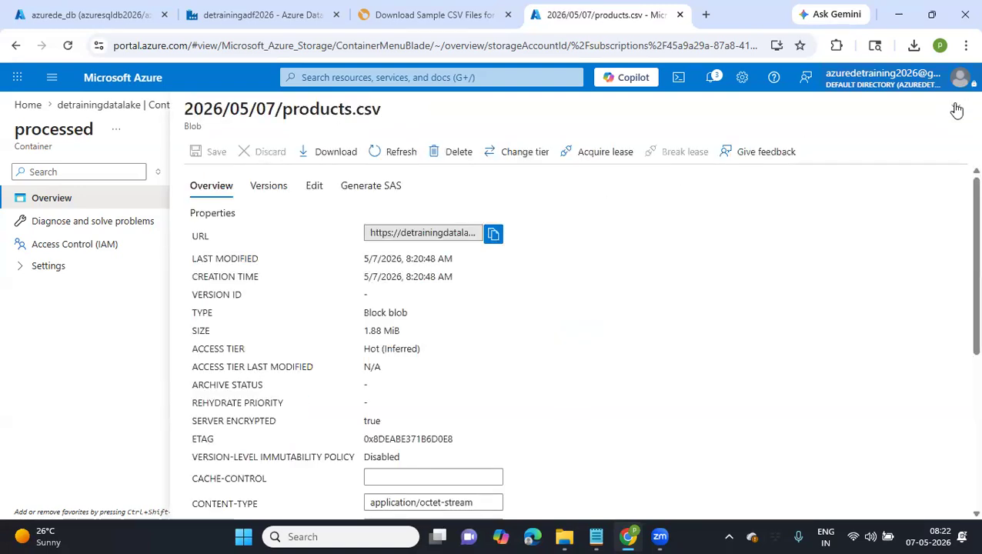
pyautogui.click(956, 108)
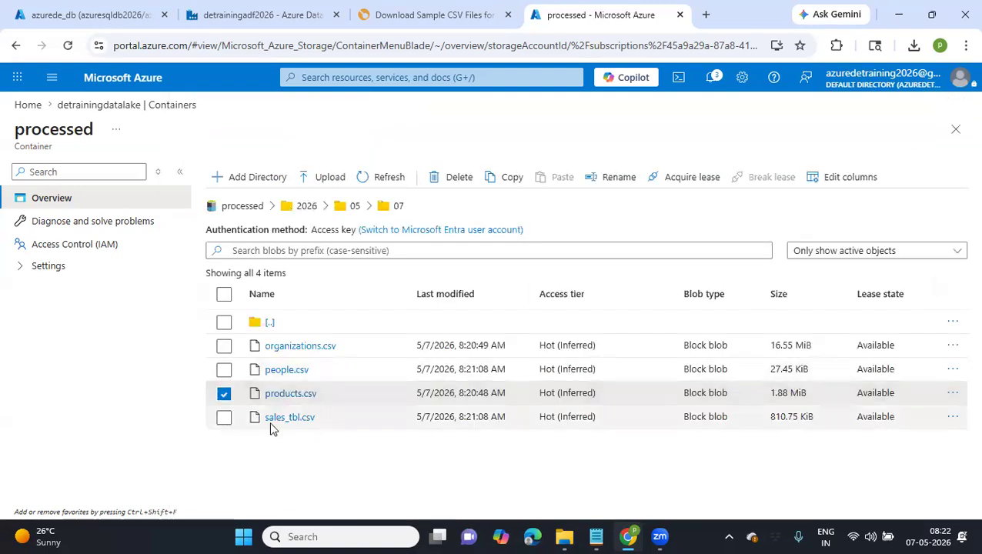
pyautogui.click(289, 418)
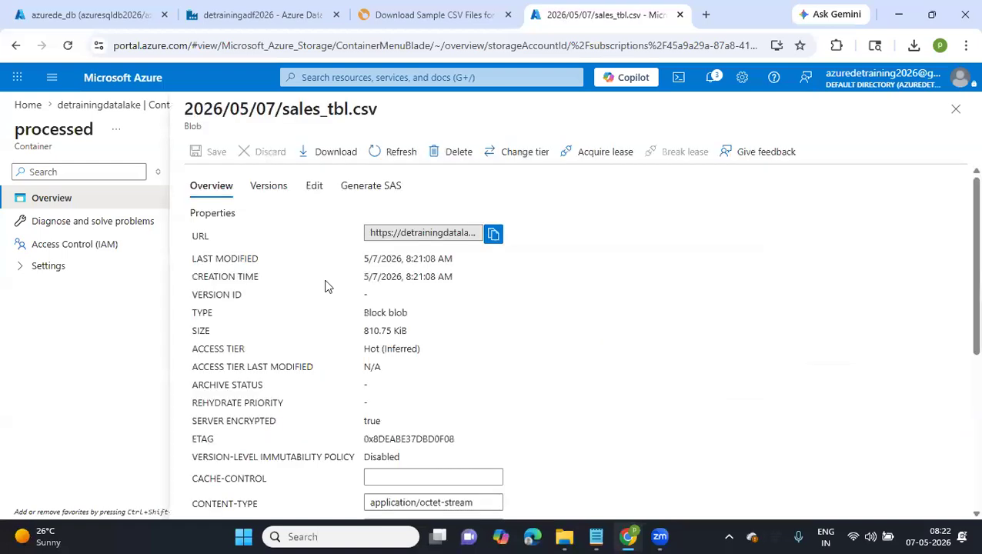
pyautogui.click(315, 187)
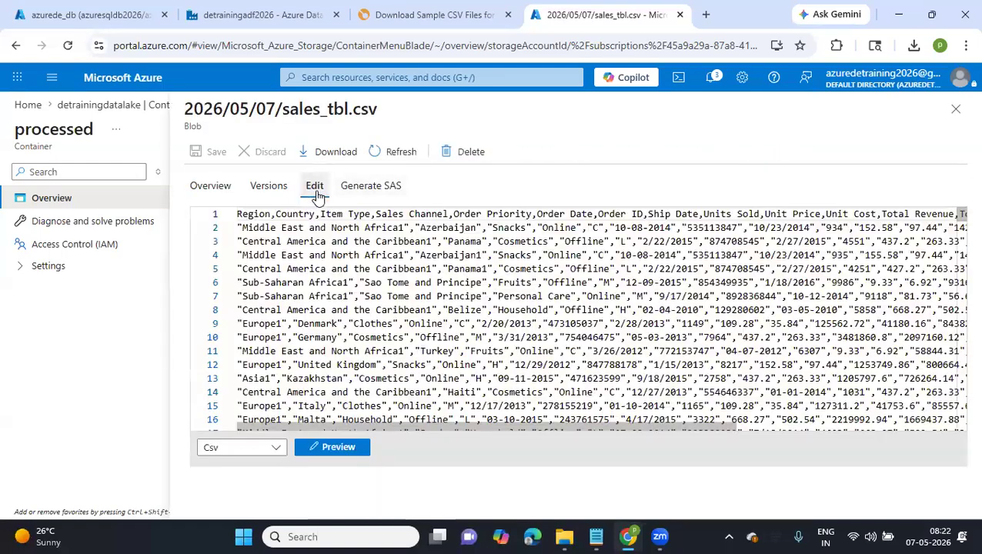
pyautogui.hscroll(3, 534, 255)
pyautogui.scroll(-3, 533, 254)
pyautogui.scroll(3, 533, 254)
pyautogui.hscroll(-2, 532, 252)
pyautogui.hscroll(-1, 531, 253)
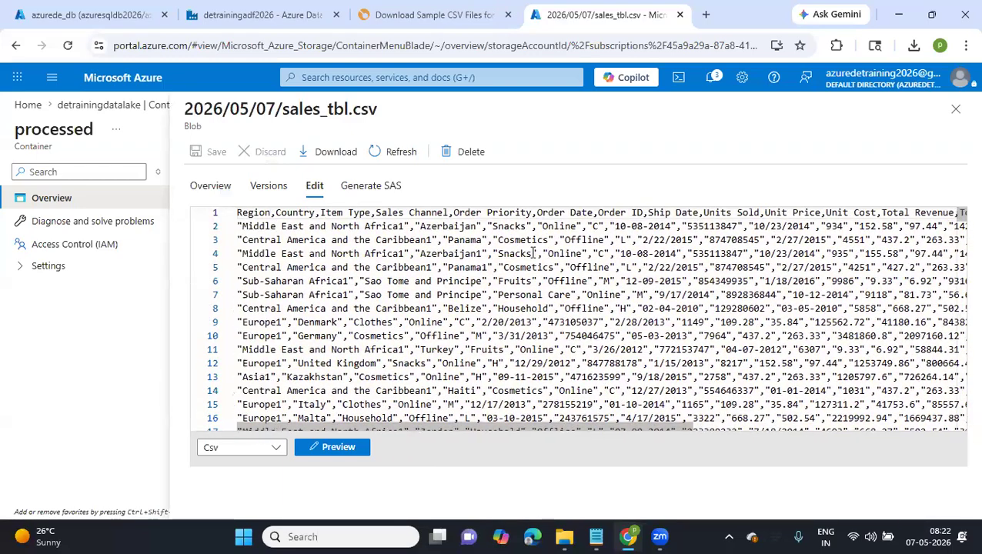
pyautogui.moveTo(247, 216); pyautogui.dragTo(348, 413)
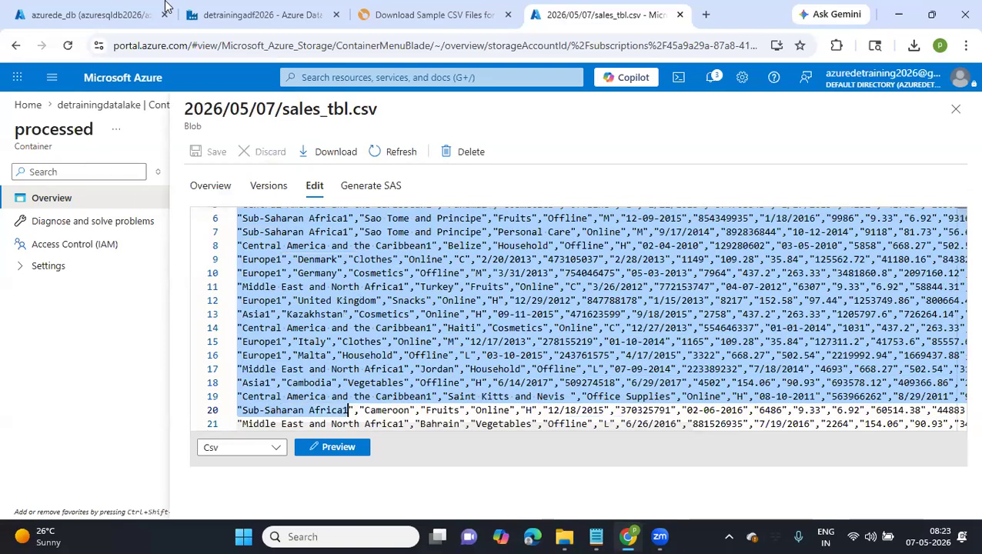
# Back in Data Factory, check the metadata_file dataset's connection and the inner activities of ForEach1 in pipeline1
pyautogui.click(244, 7)
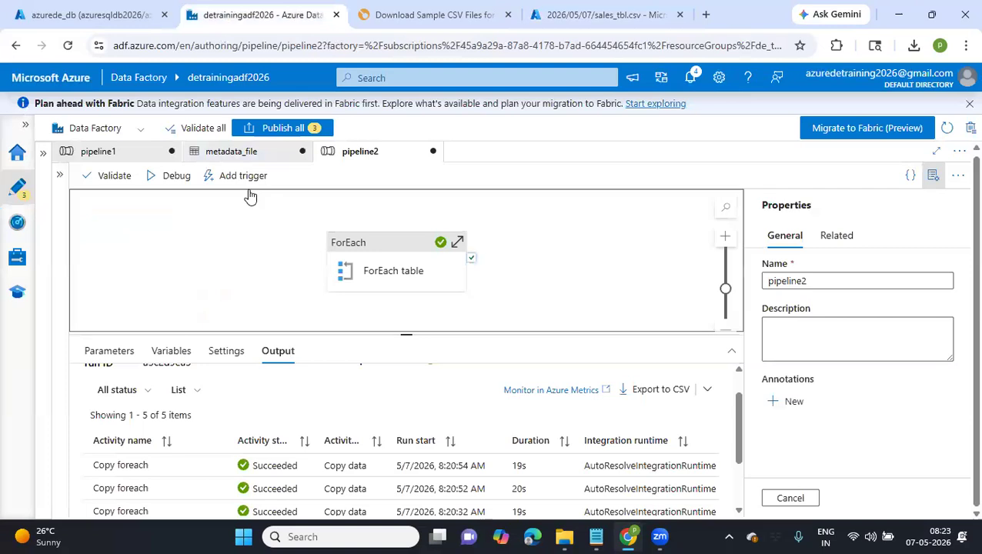
pyautogui.click(233, 154)
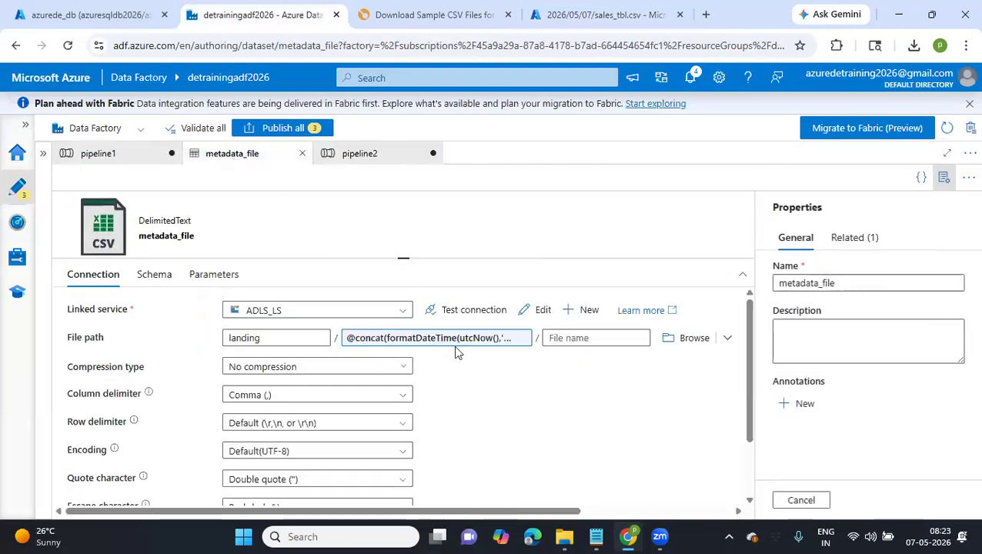
pyautogui.click(96, 156)
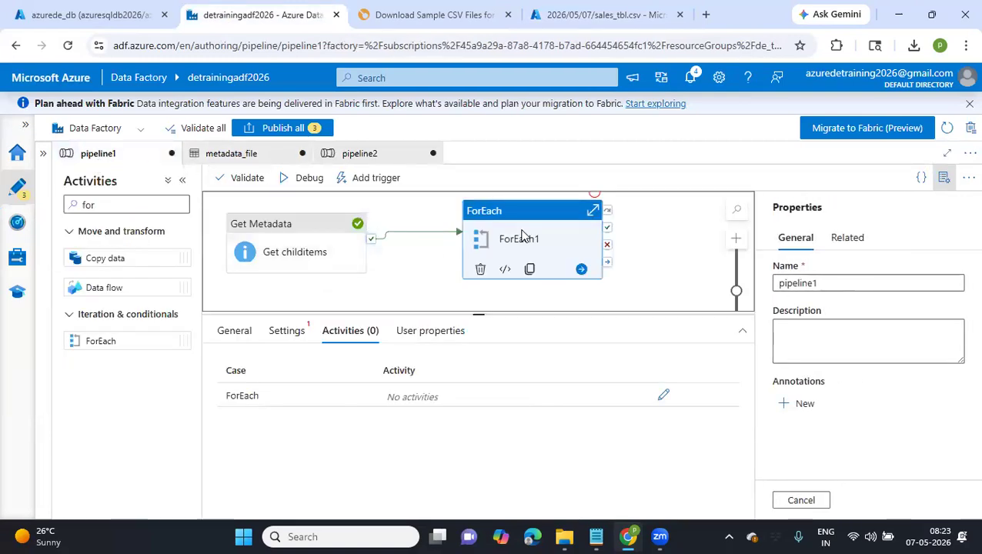
pyautogui.click(664, 395)
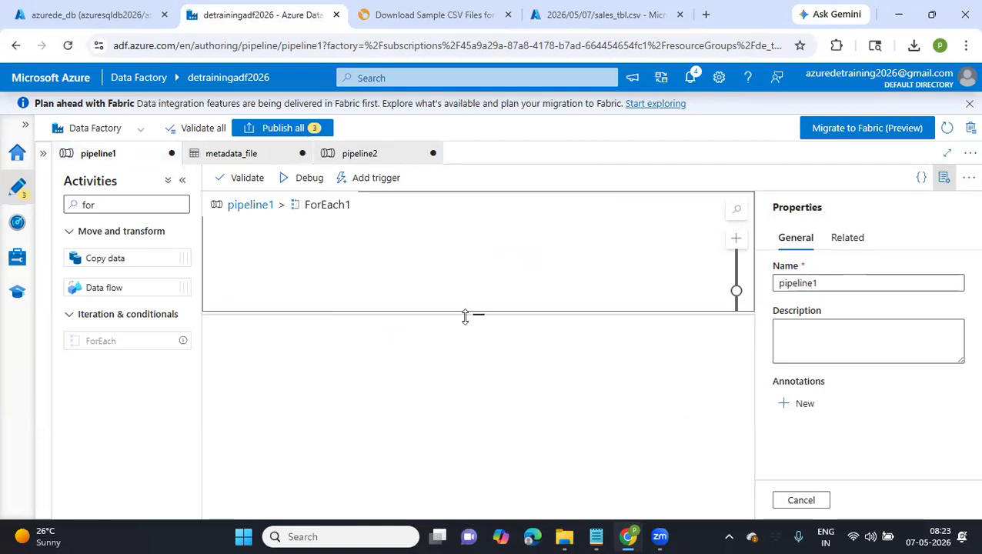
pyautogui.click(246, 204)
pyautogui.click(506, 243)
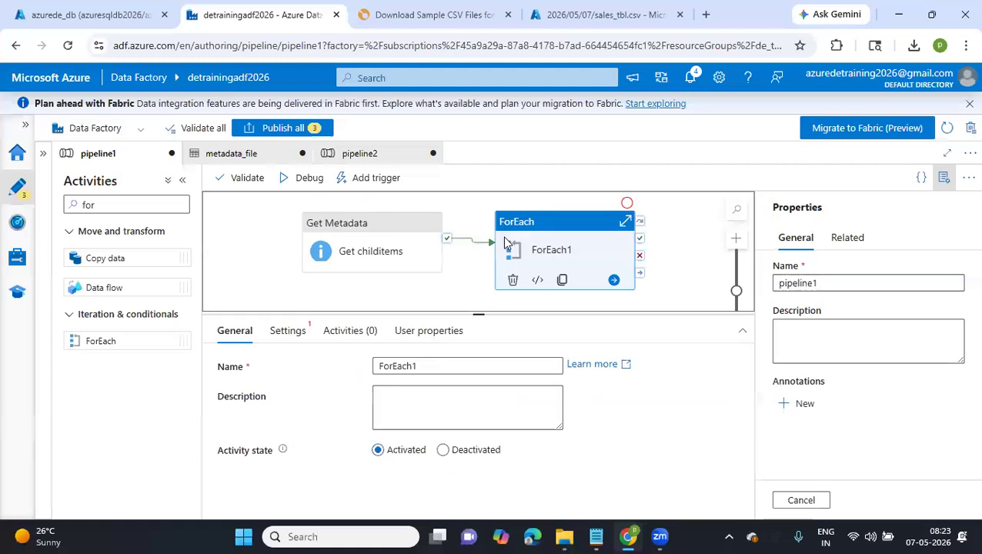
pyautogui.click(287, 332)
pyautogui.click(409, 414)
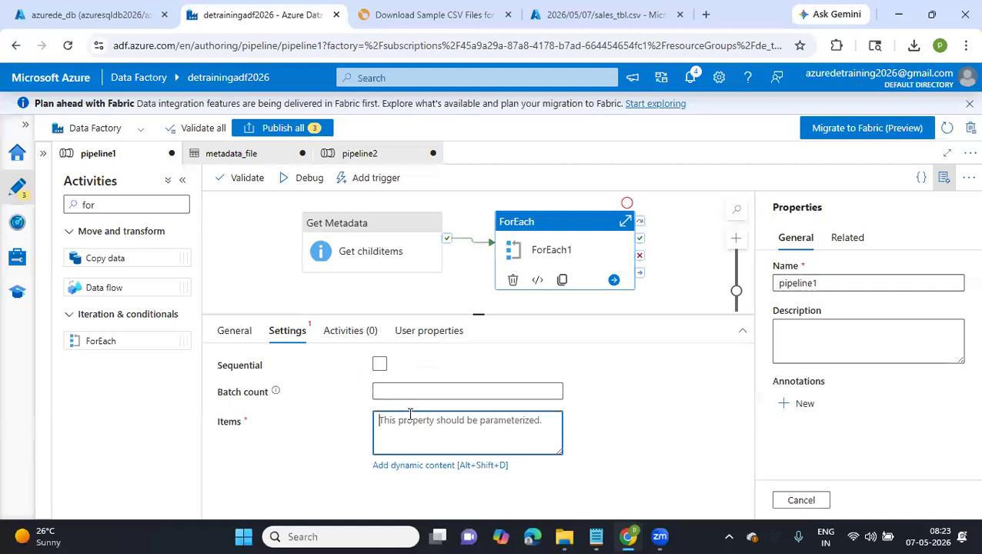
pyautogui.click(412, 466)
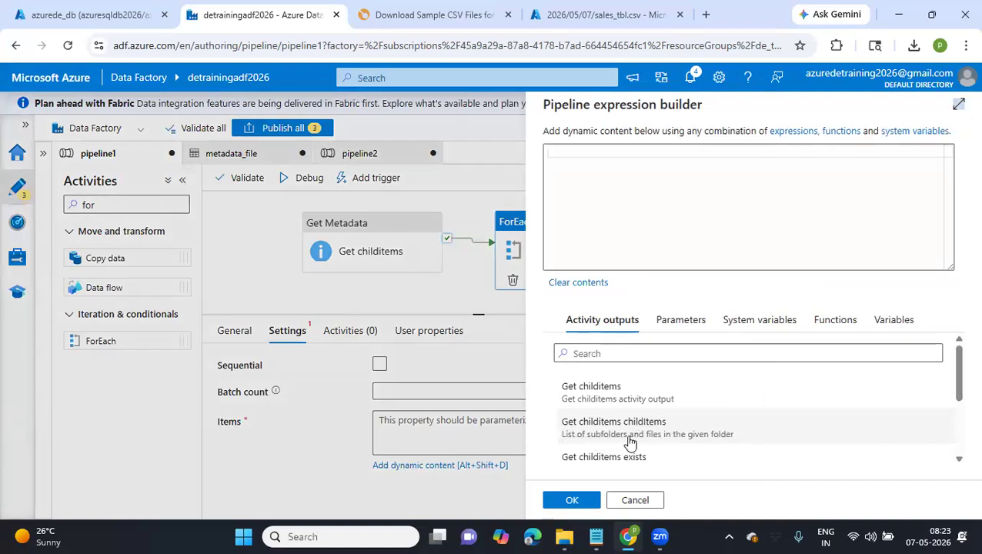
pyautogui.click(676, 435)
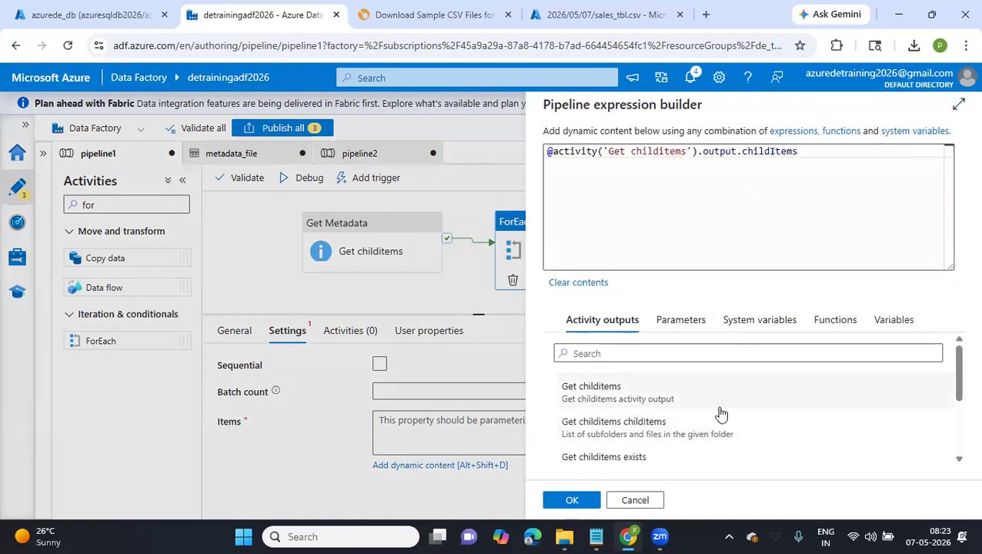
pyautogui.scroll(-3, 721, 414)
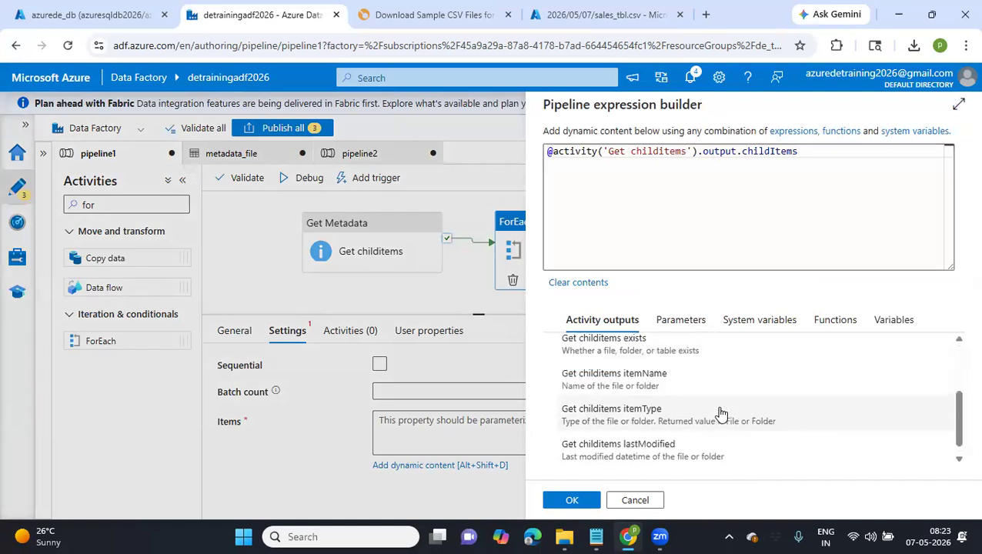
pyautogui.scroll(5, 721, 408)
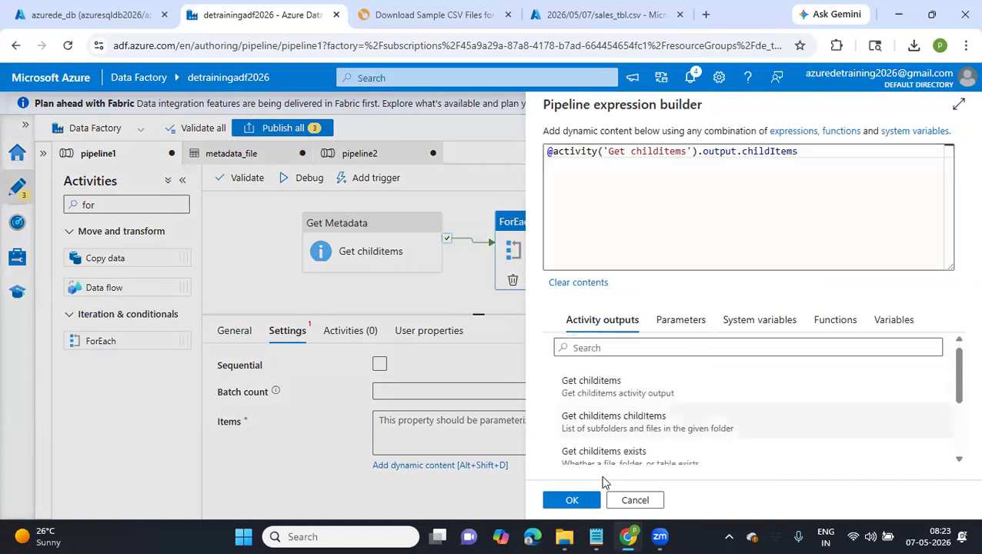
pyautogui.click(570, 501)
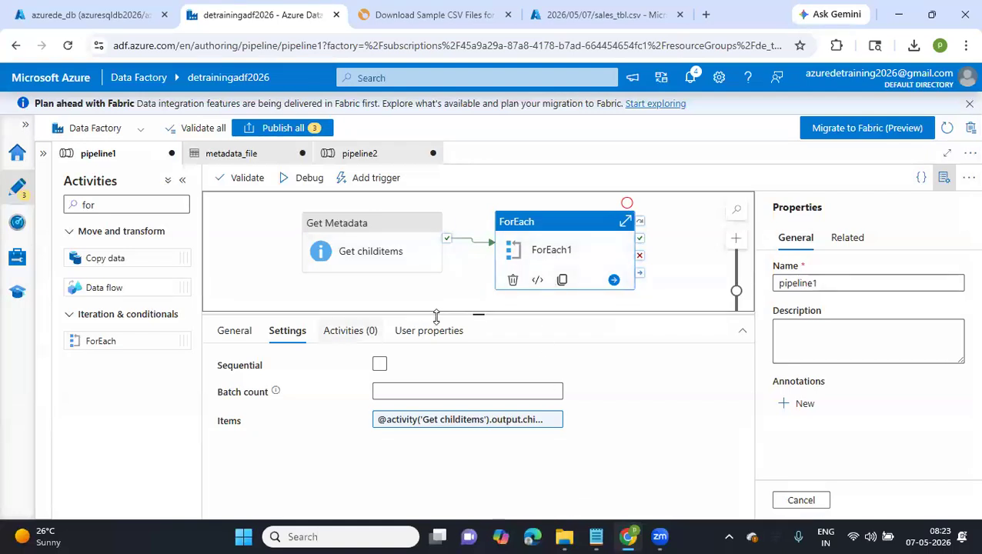
# Add a Lookup activity inside the ForEach1 loop of pipeline1
pyautogui.click(347, 337)
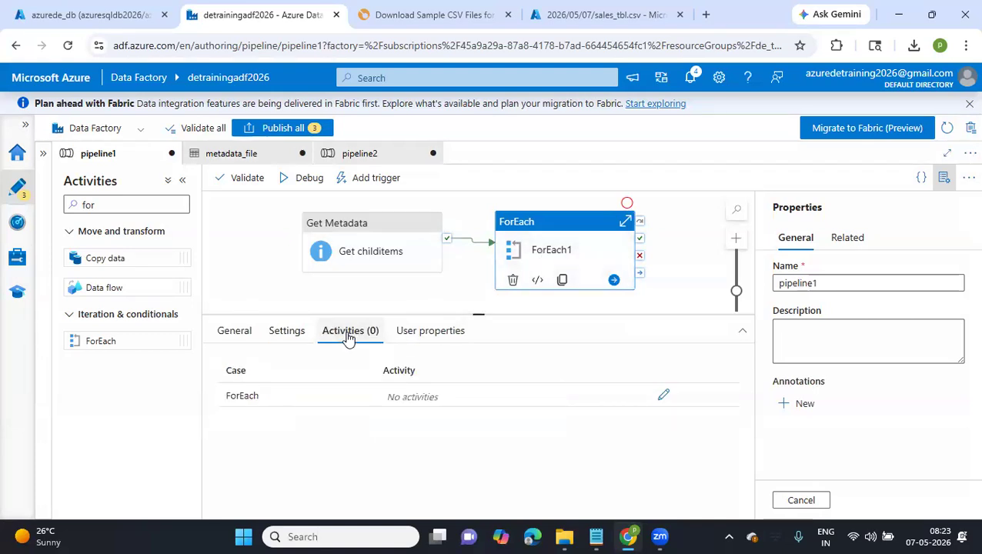
pyautogui.click(663, 396)
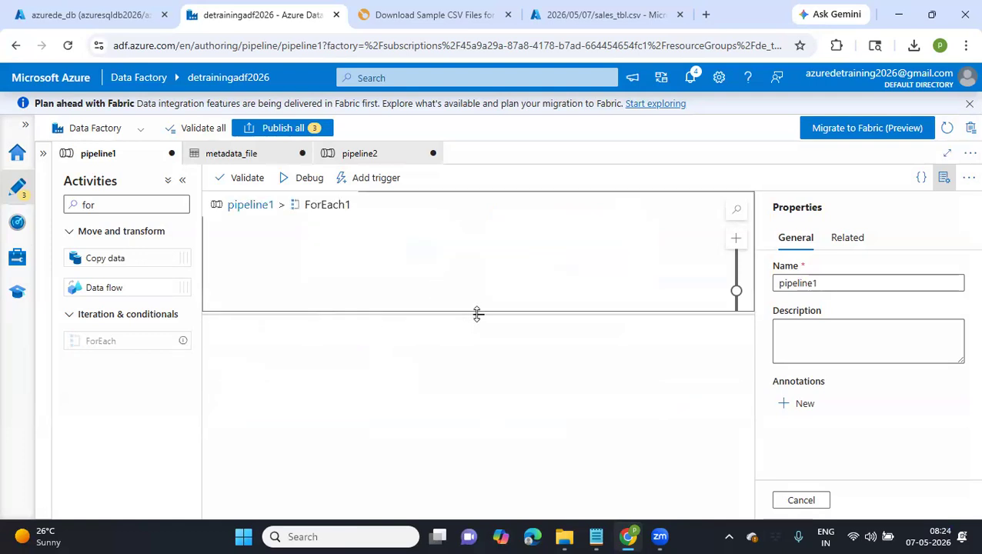
pyautogui.moveTo(481, 375); pyautogui.dragTo(480, 378)
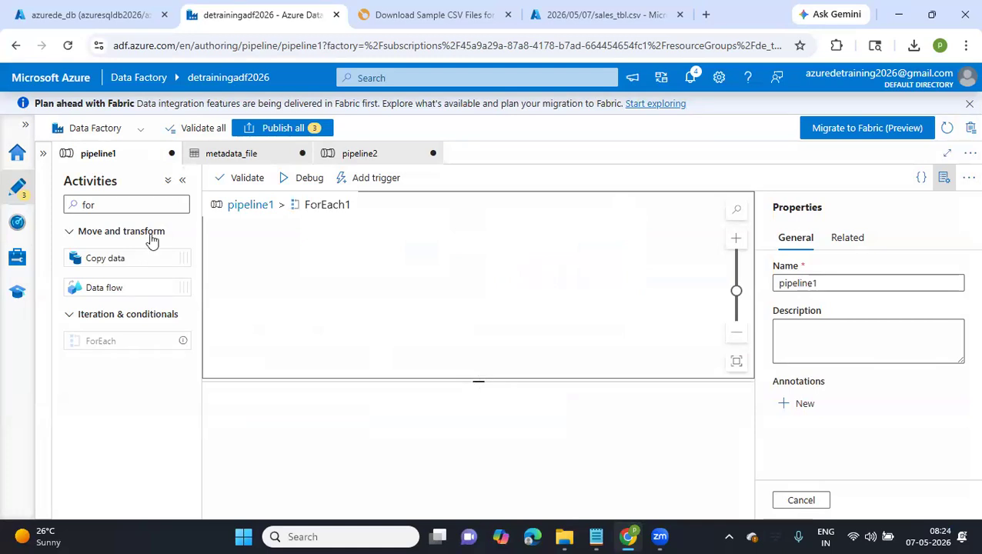
pyautogui.moveTo(96, 204); pyautogui.dragTo(73, 204)
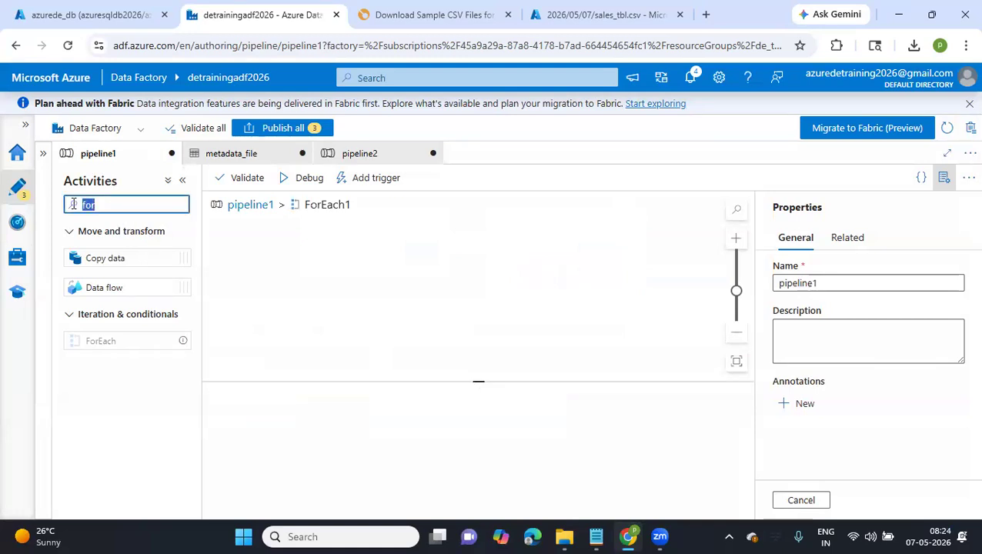
pyautogui.write('look')
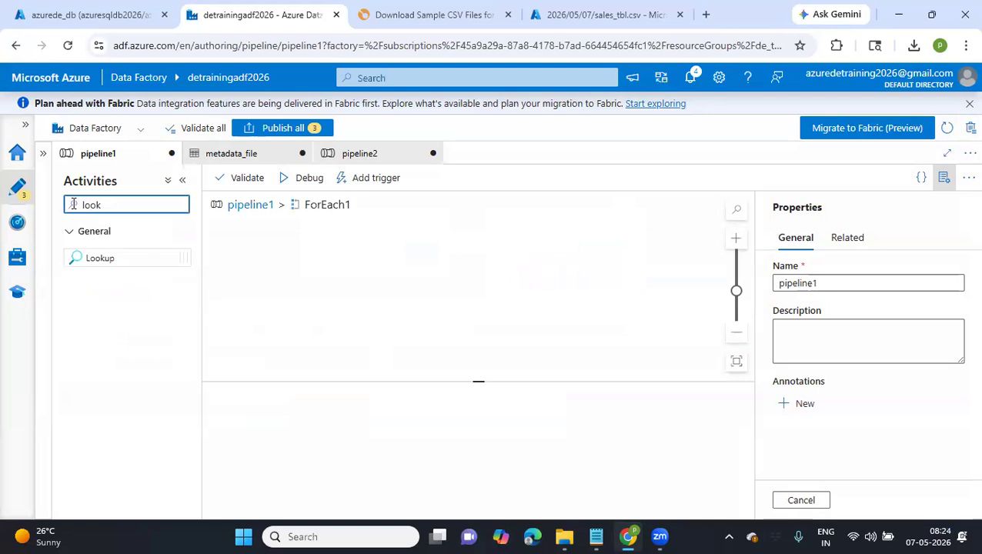
pyautogui.moveTo(109, 254); pyautogui.dragTo(457, 261)
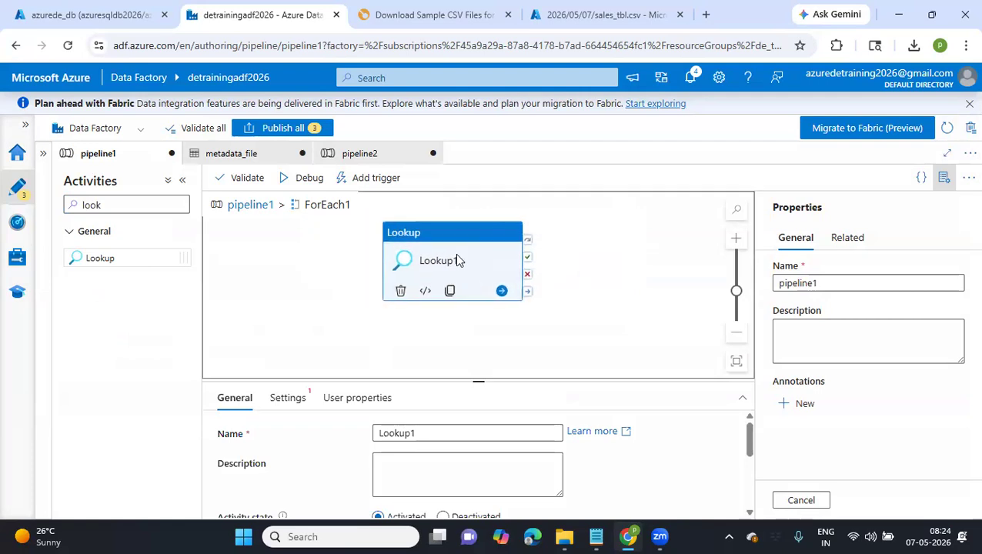
# Set the source dataset of Lookup1 to Generic_Lakefiles
pyautogui.click(302, 399)
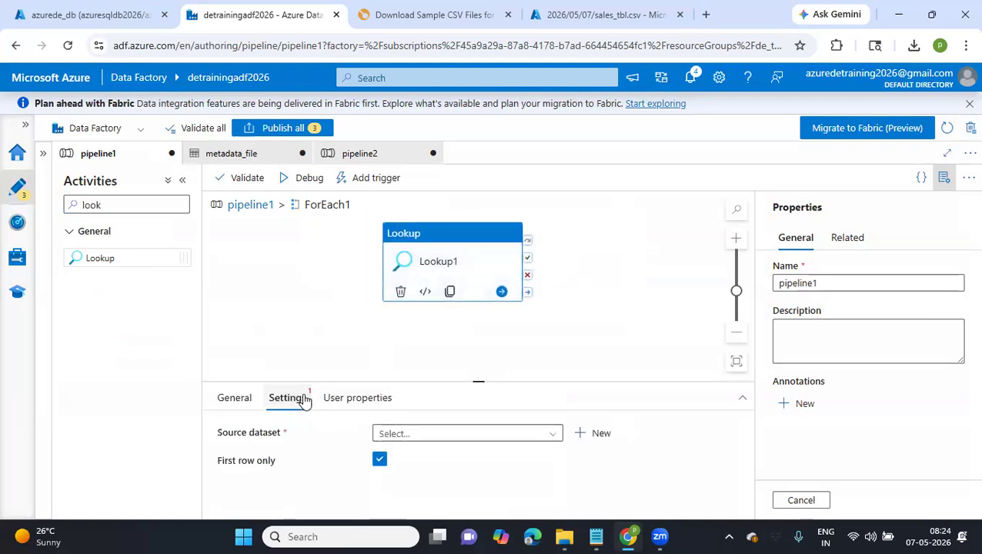
pyautogui.click(551, 436)
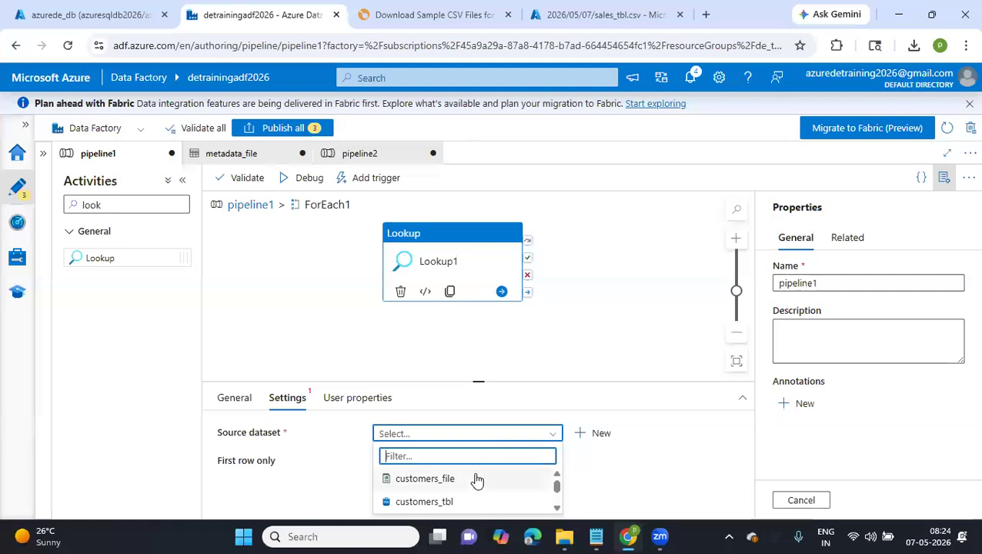
pyautogui.scroll(-1, 477, 480)
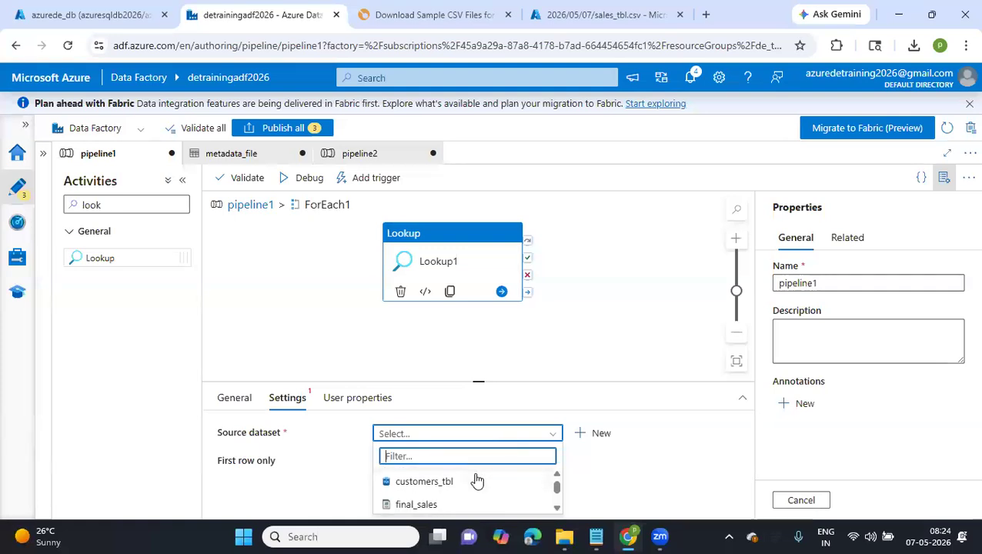
pyautogui.scroll(-3, 477, 481)
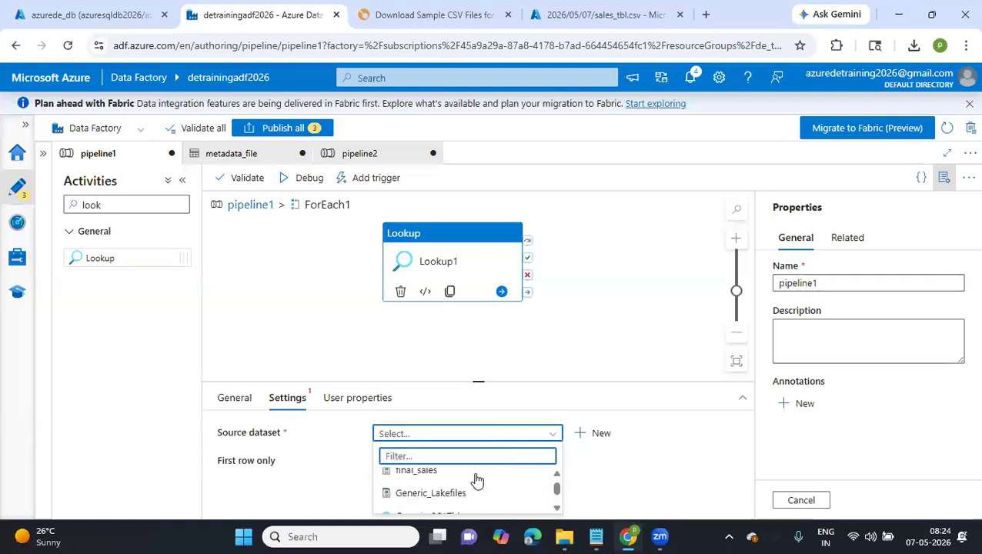
pyautogui.click(476, 475)
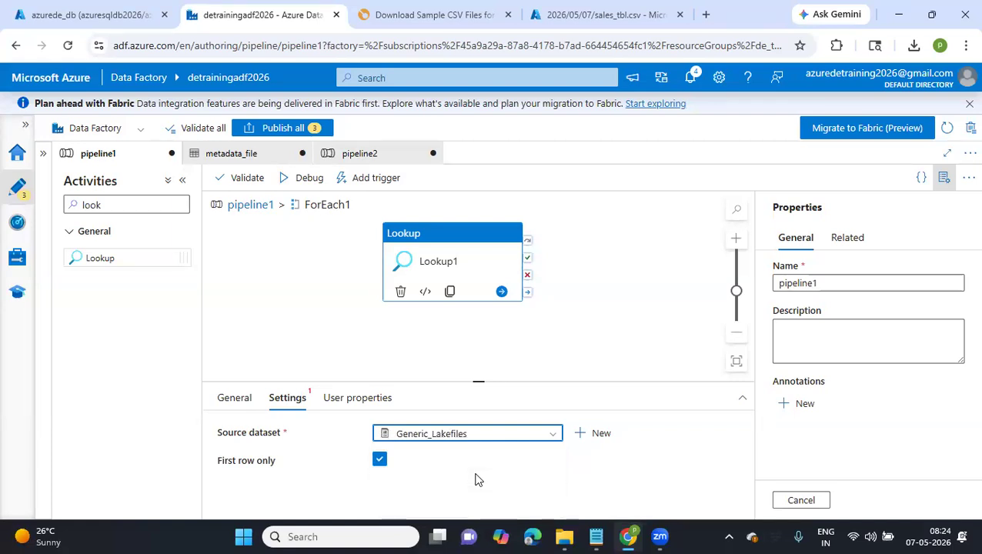
# Set the container property of Lookup1's source dataset to landing
pyautogui.scroll(-1, 476, 480)
pyautogui.scroll(-2, 477, 479)
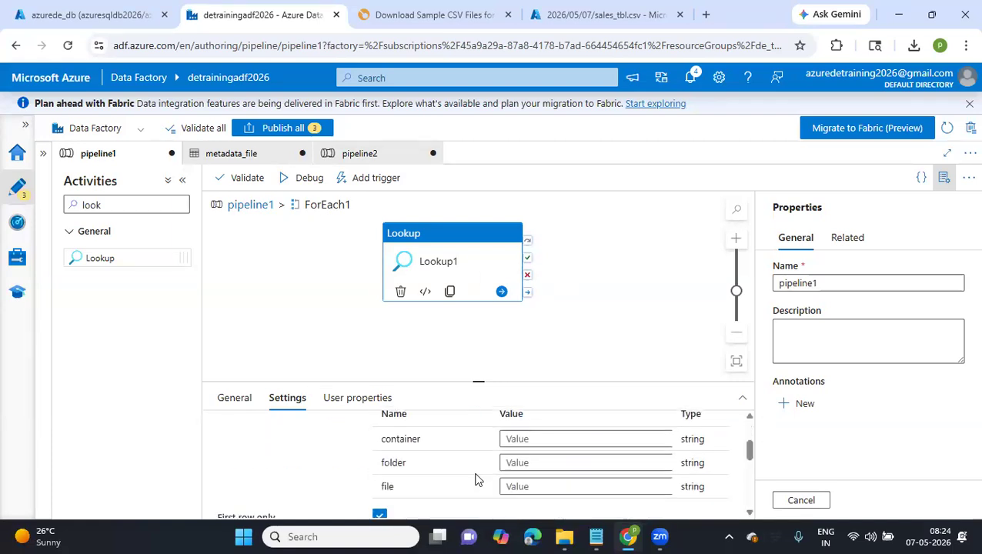
pyautogui.click(569, 431)
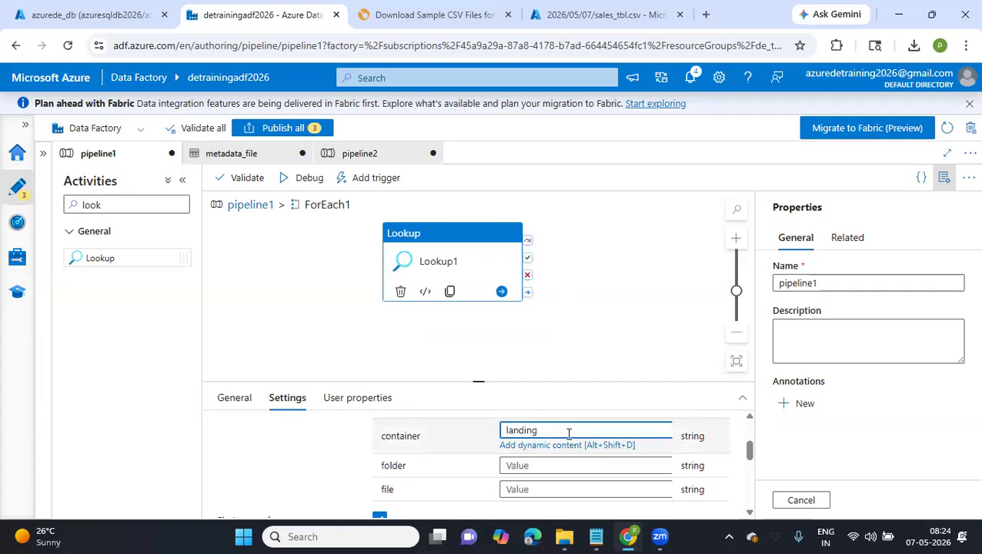
pyautogui.click(531, 466)
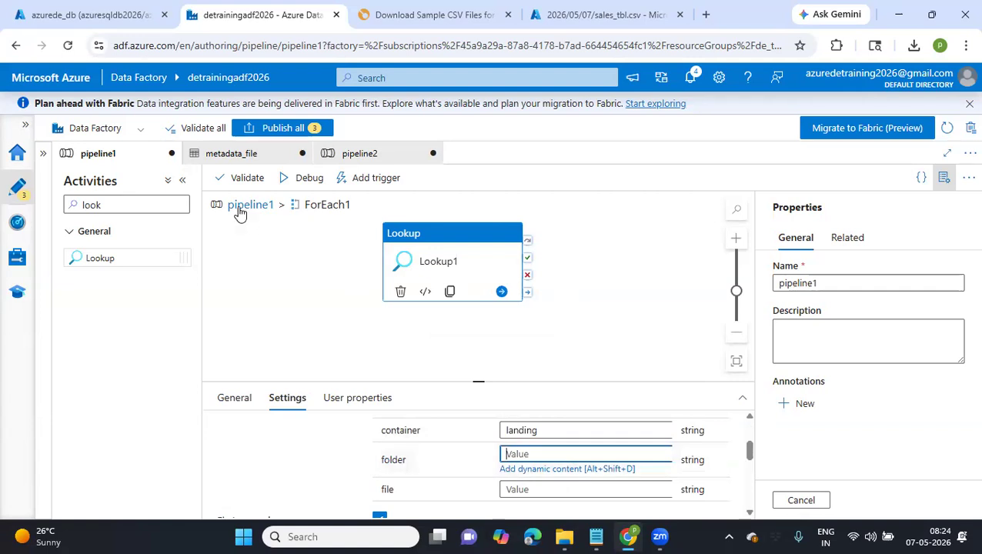
# Open the dataset used by the Get childitems activity of pipeline1 from that activity's settings
pyautogui.click(246, 162)
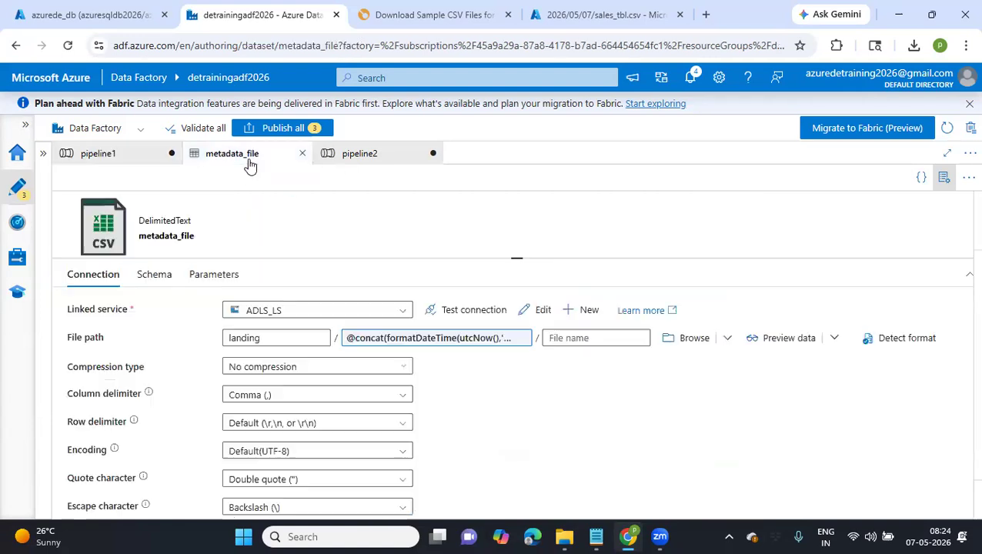
pyautogui.click(98, 154)
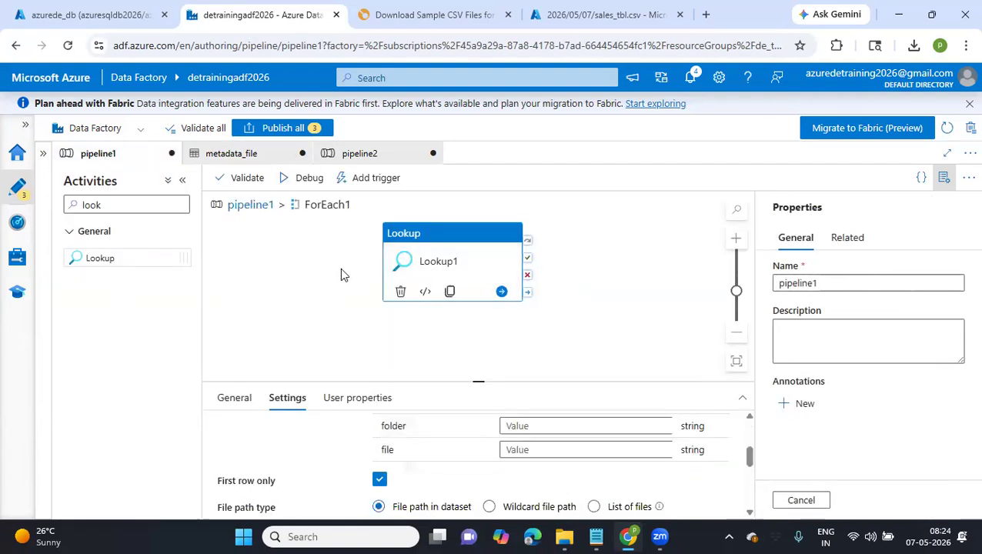
pyautogui.click(261, 207)
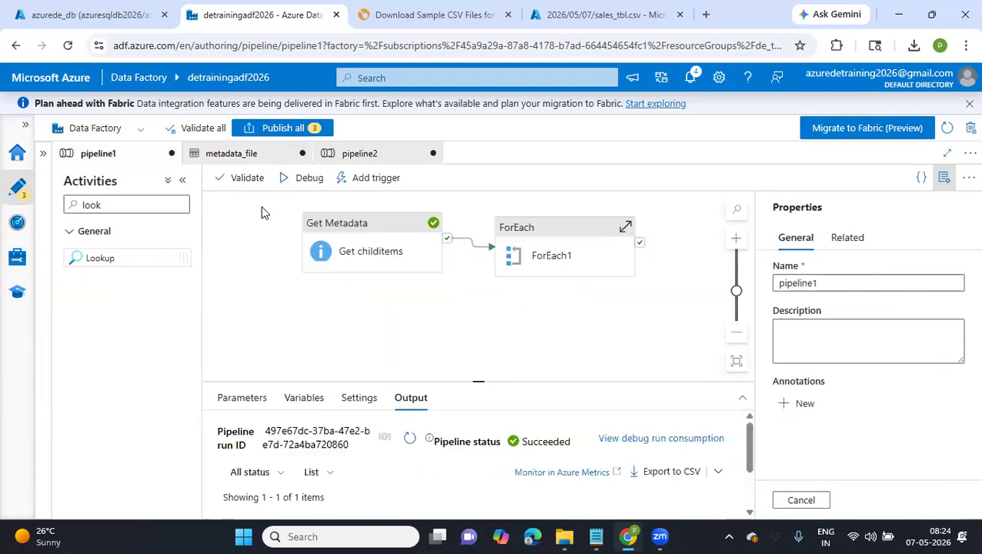
pyautogui.click(384, 253)
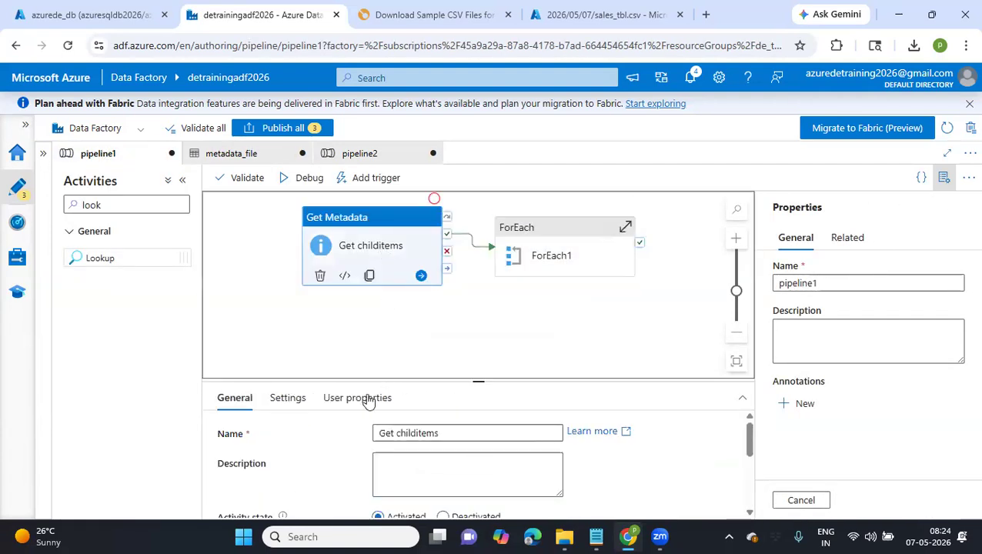
pyautogui.click(300, 397)
pyautogui.scroll(-3, 331, 462)
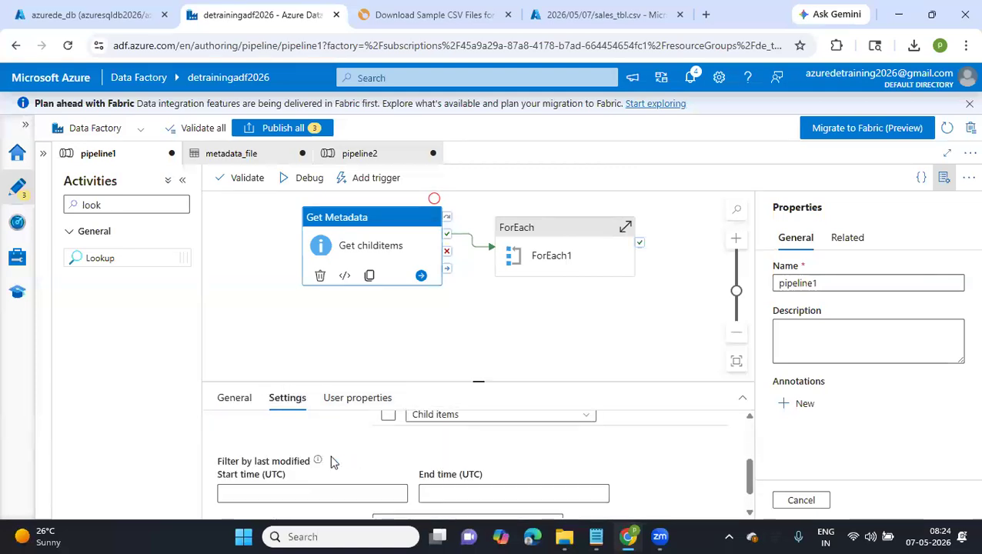
pyautogui.scroll(2, 287, 443)
pyautogui.click(257, 437)
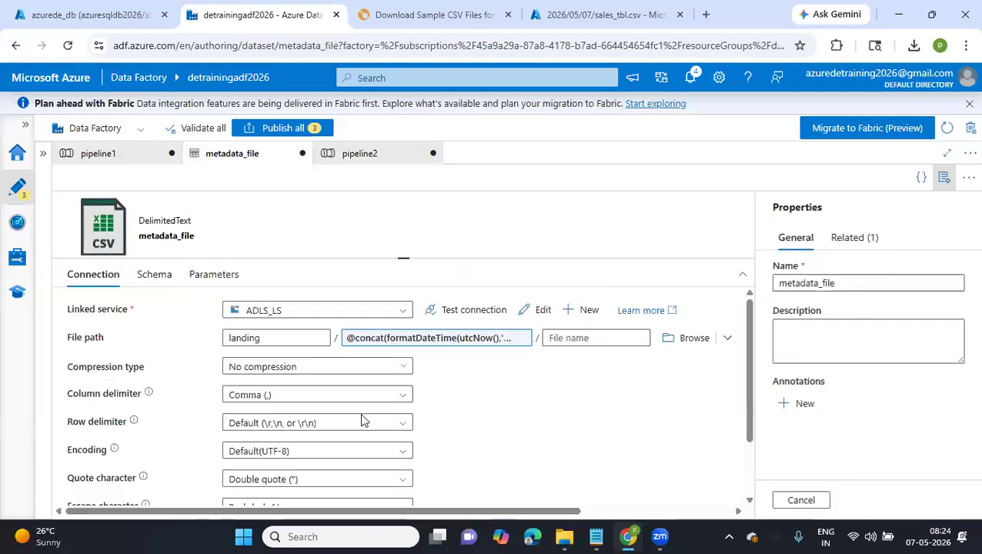
# Copy the date-based directory expression from the metadata_file dataset's file path and close the expression builder without changing it
pyautogui.click(435, 340)
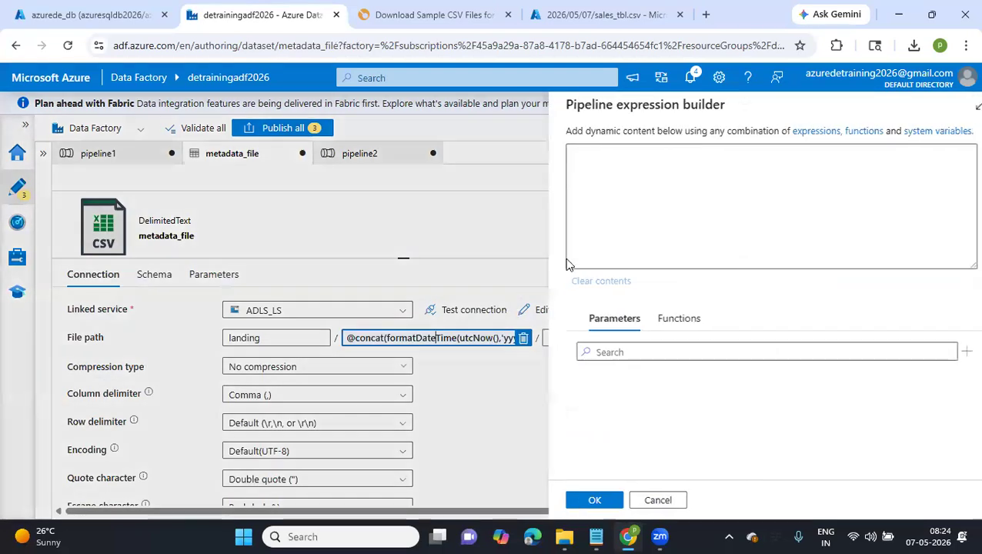
pyautogui.hotkey('ctrl', 'a')
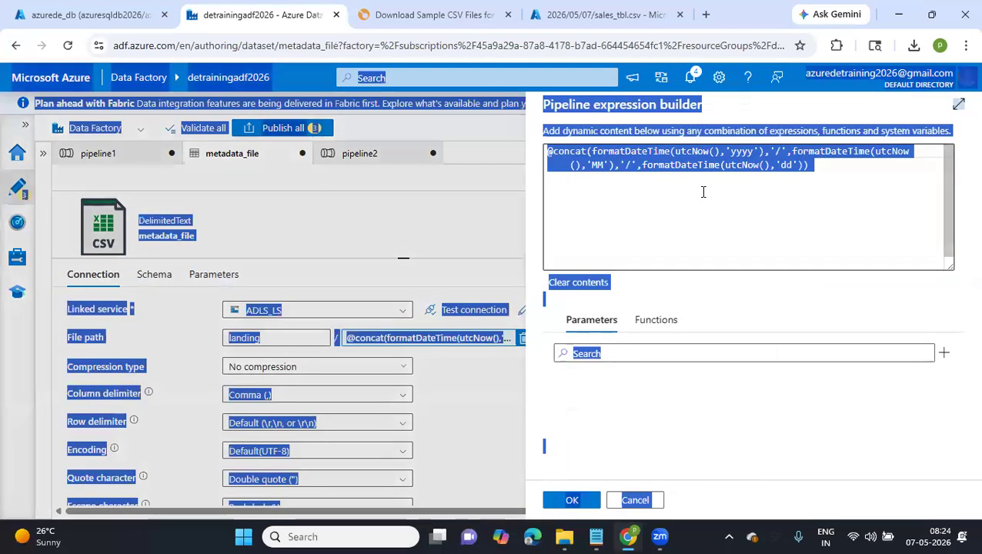
pyautogui.click(702, 192)
pyautogui.hotkey('ctrl', 'a')
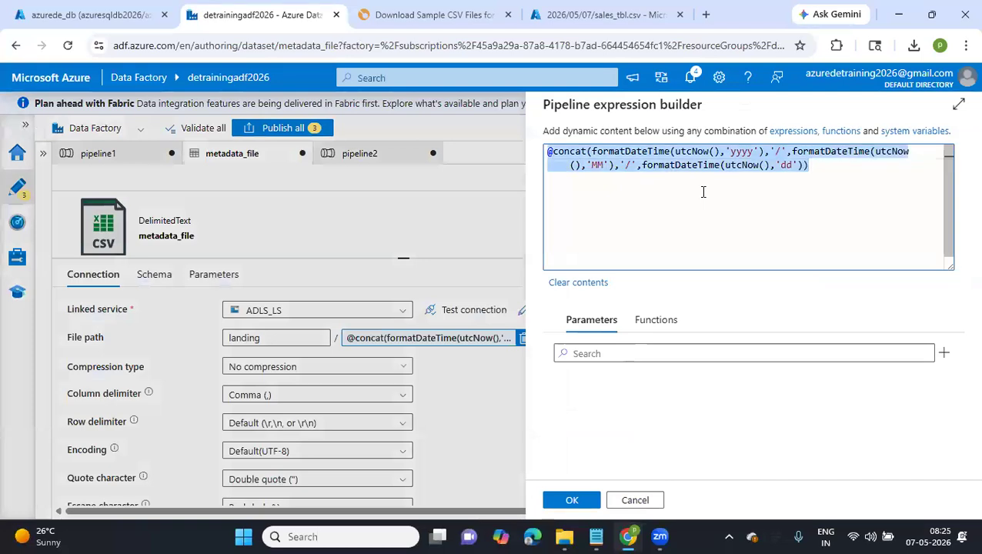
pyautogui.click(635, 500)
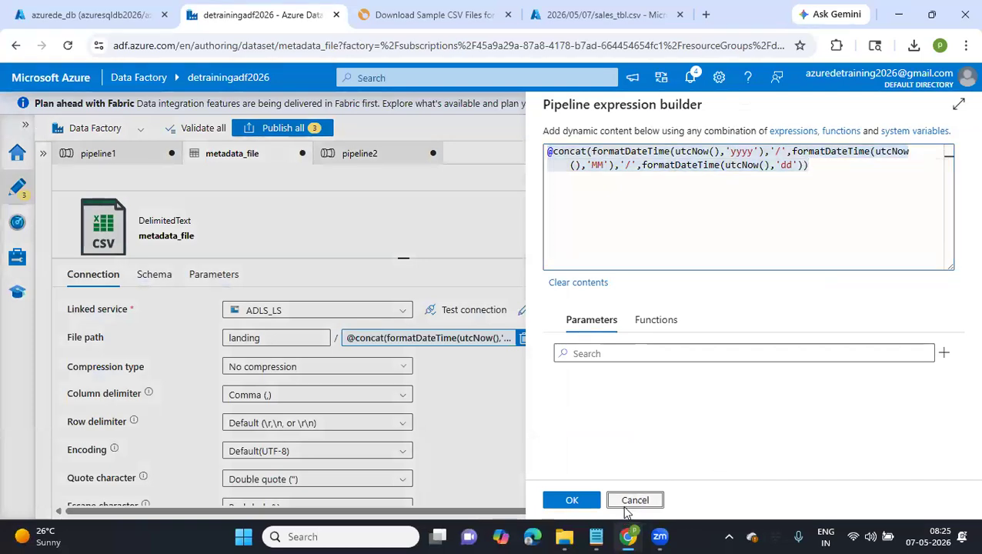
# Look at the ForEach table activity in pipeline2, then return to the Lookup1 settings inside ForEach1 of pipeline1
pyautogui.click(122, 155)
pyautogui.click(555, 254)
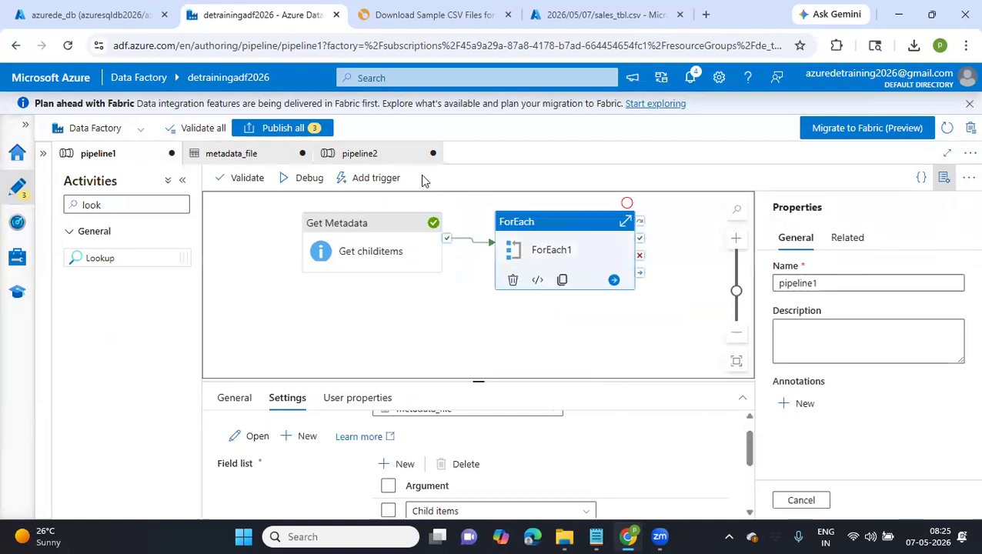
pyautogui.click(371, 156)
pyautogui.click(387, 264)
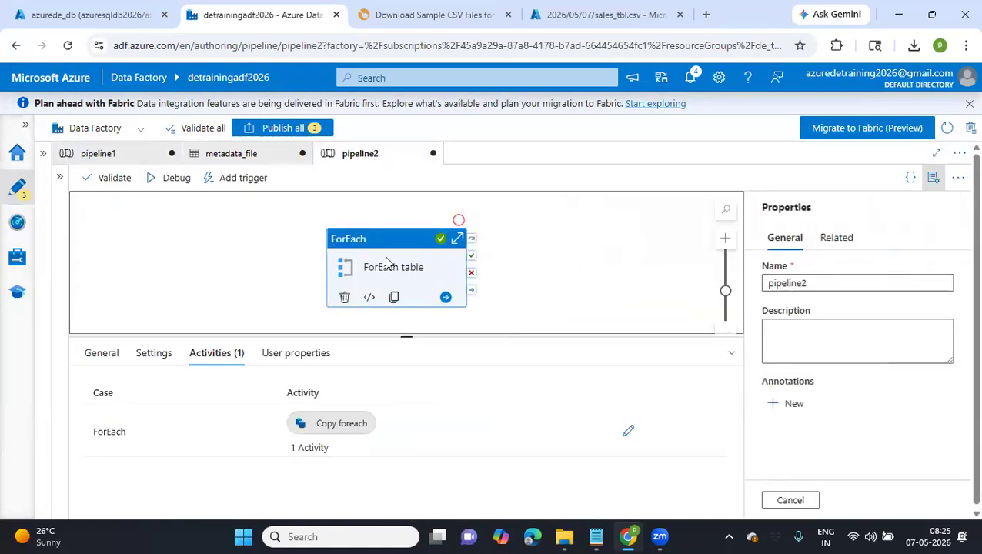
pyautogui.click(240, 154)
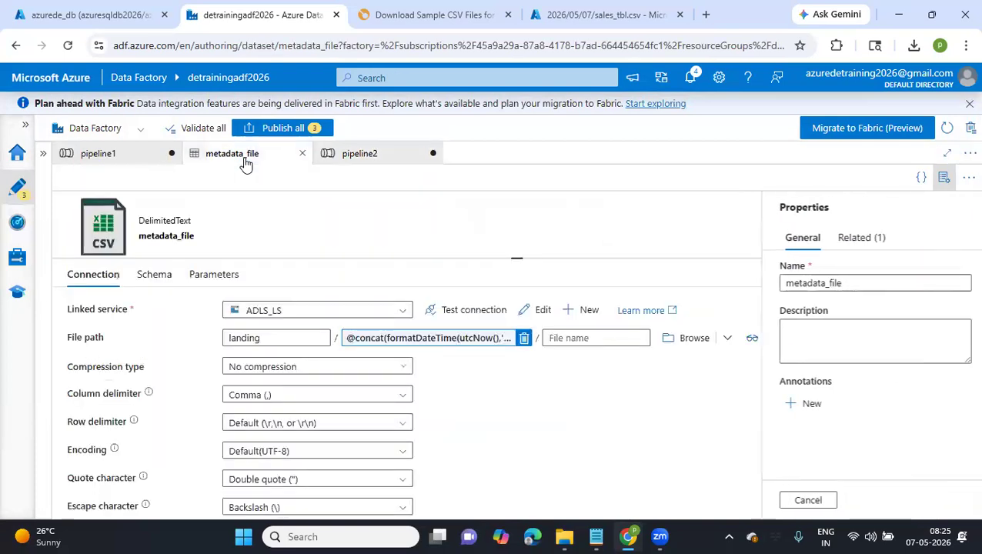
pyautogui.click(97, 156)
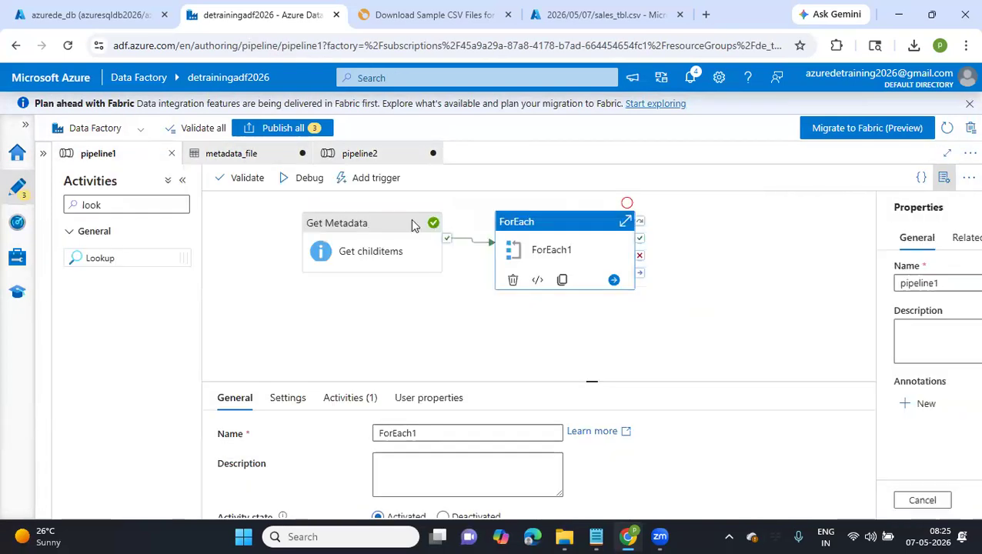
pyautogui.click(347, 398)
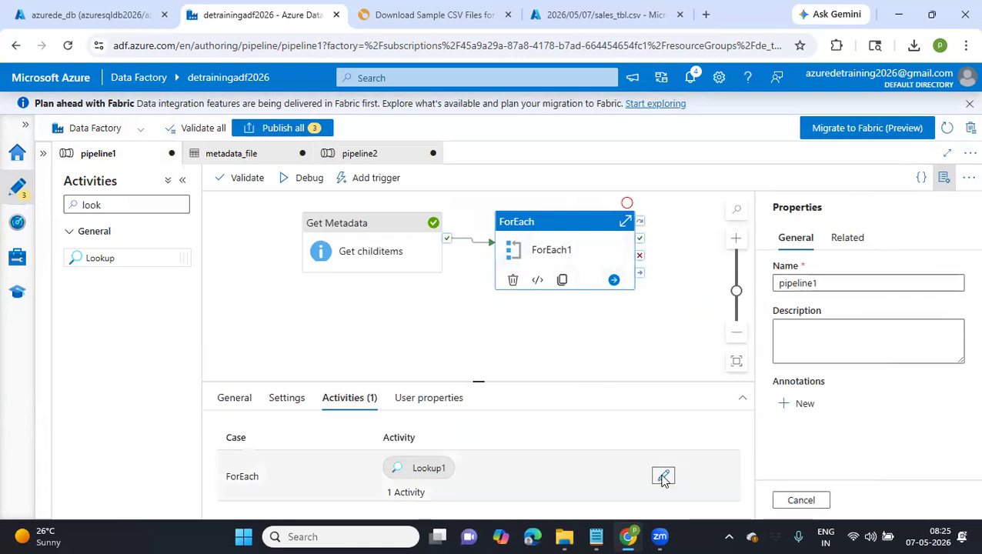
pyautogui.click(663, 475)
pyautogui.click(483, 241)
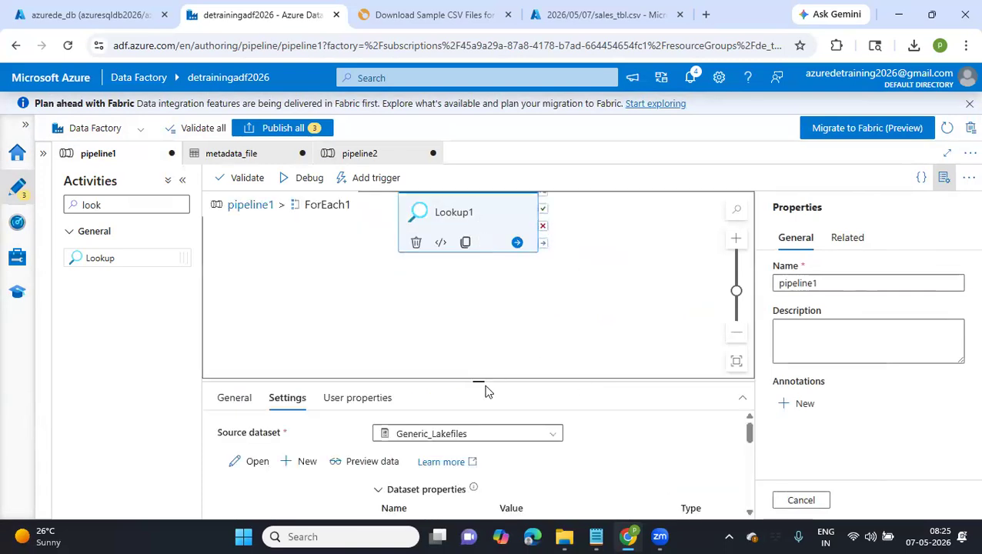
# Compare the file path settings of the Generic_Lakefiles and metadata_file datasets and go back to Lookup1 in pipeline1
pyautogui.click(256, 462)
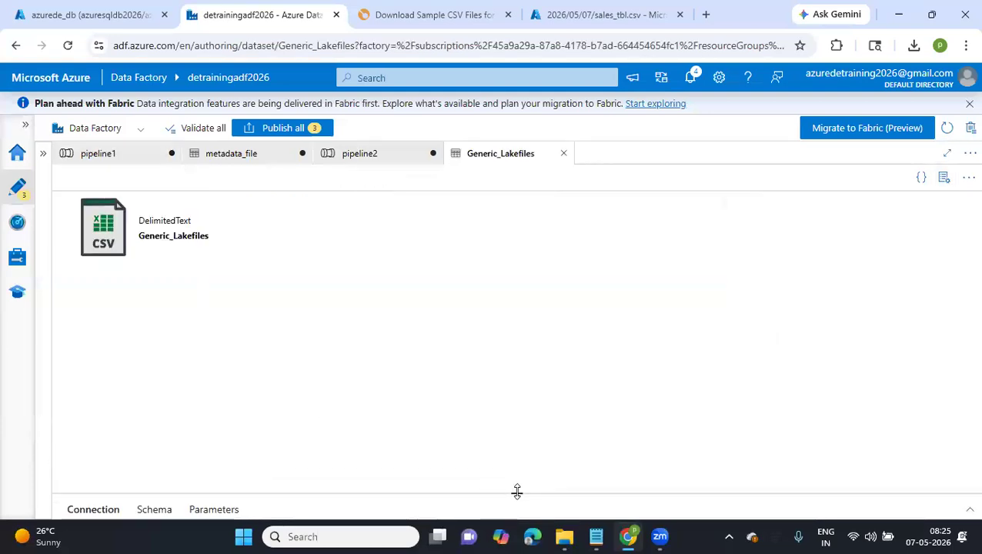
pyautogui.moveTo(517, 491); pyautogui.dragTo(487, 309)
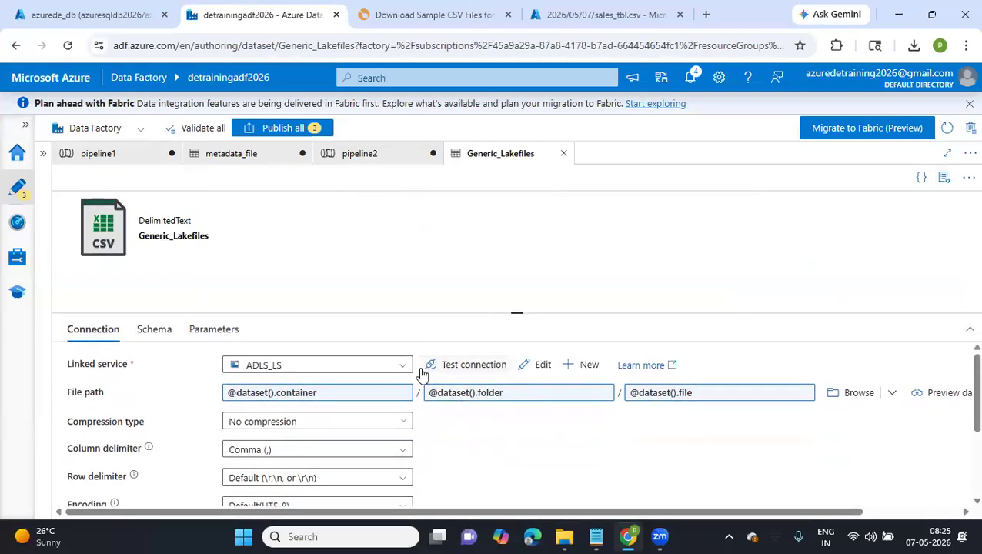
pyautogui.click(117, 160)
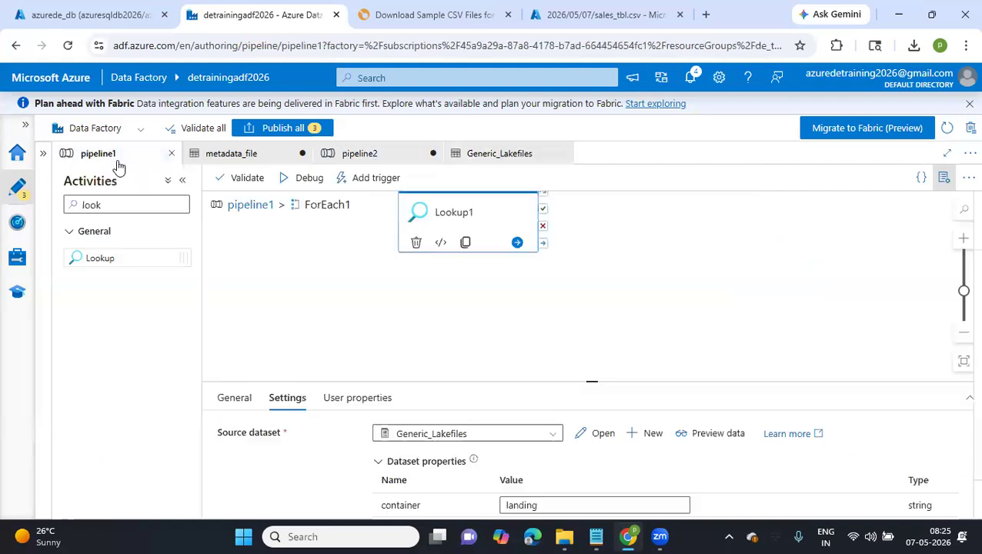
pyautogui.click(199, 155)
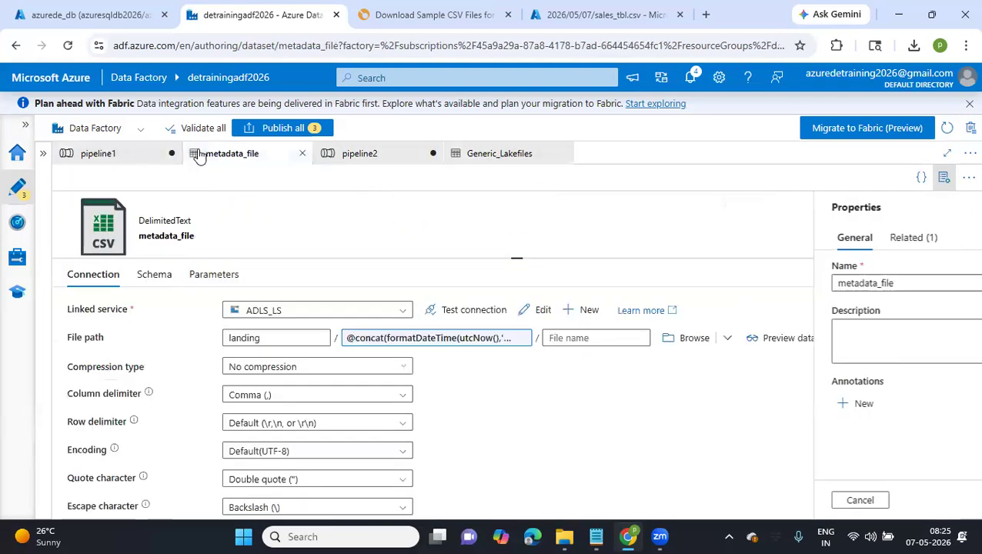
pyautogui.click(87, 155)
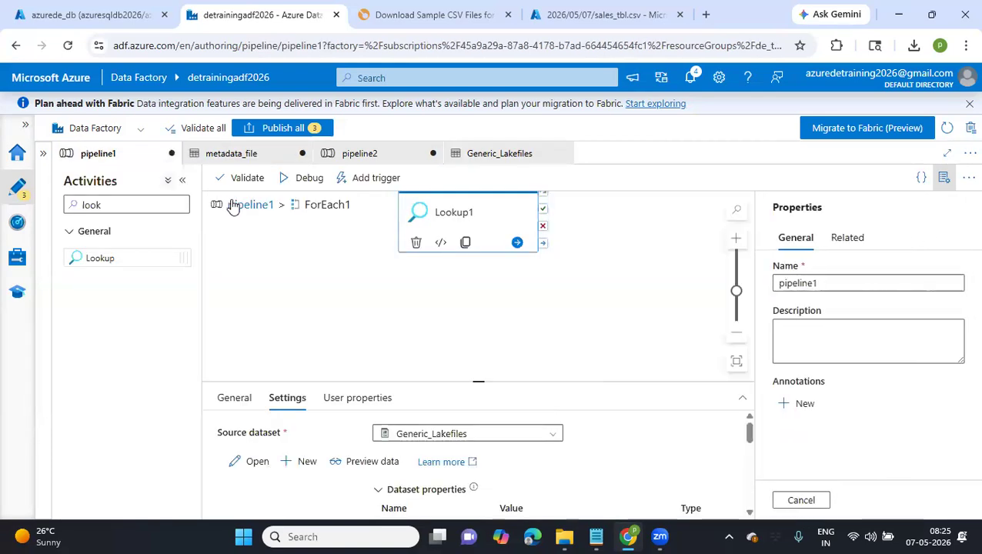
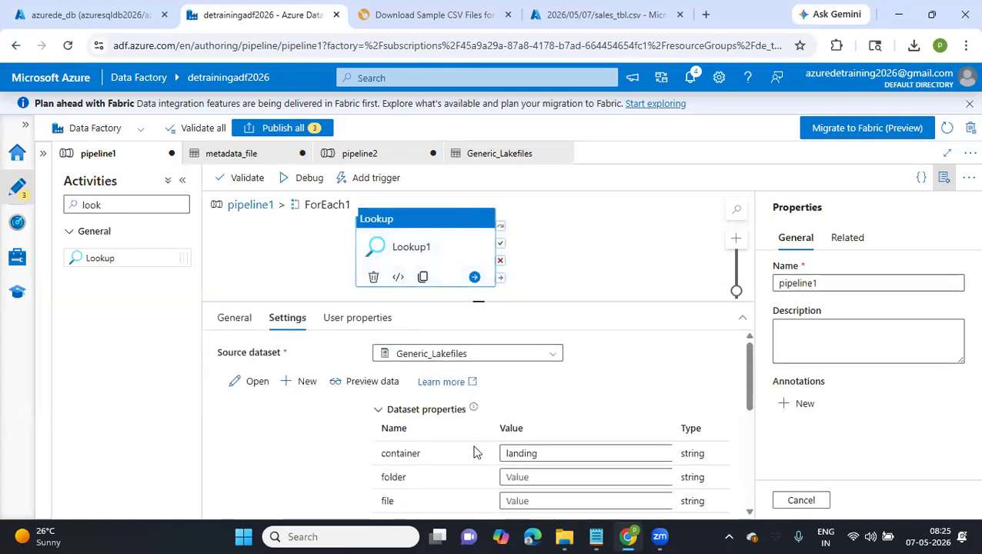
# Paste the date-based directory expression as the folder value of Lookup1's Generic_Lakefiles dataset properties
pyautogui.moveTo(544, 453); pyautogui.dragTo(484, 456)
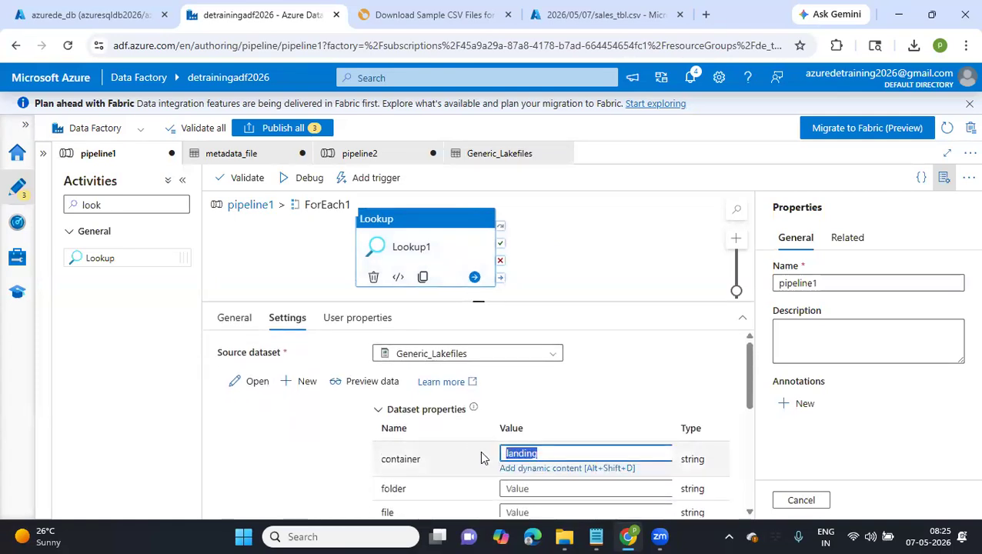
pyautogui.click(566, 495)
pyautogui.hotkey('ctrl', 'v')
pyautogui.click(585, 413)
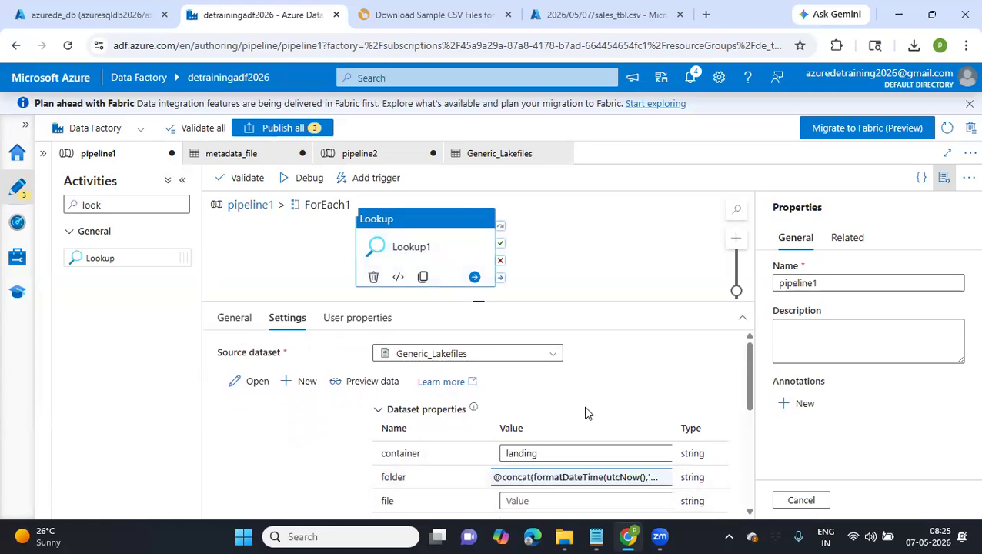
pyautogui.scroll(-2, 585, 414)
pyautogui.click(528, 419)
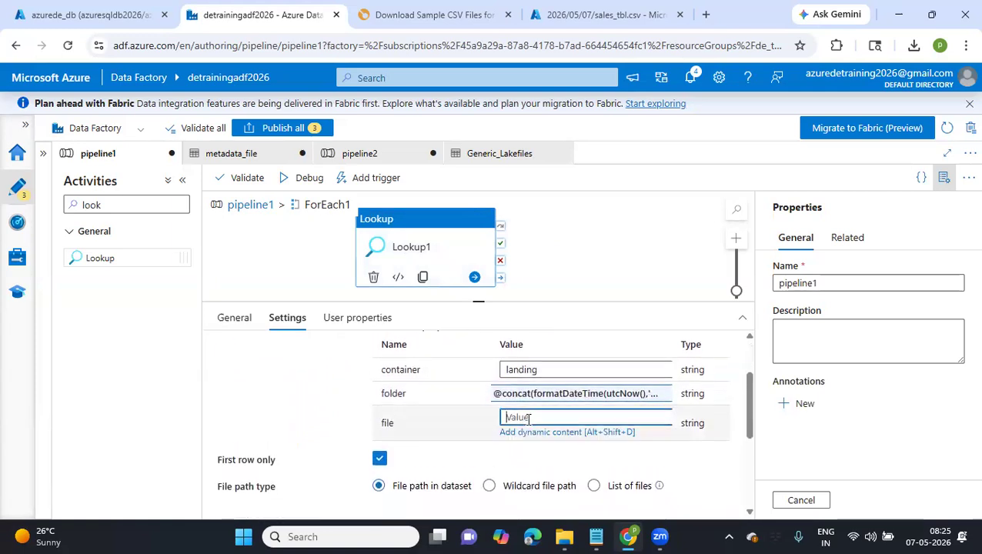
pyautogui.click(544, 434)
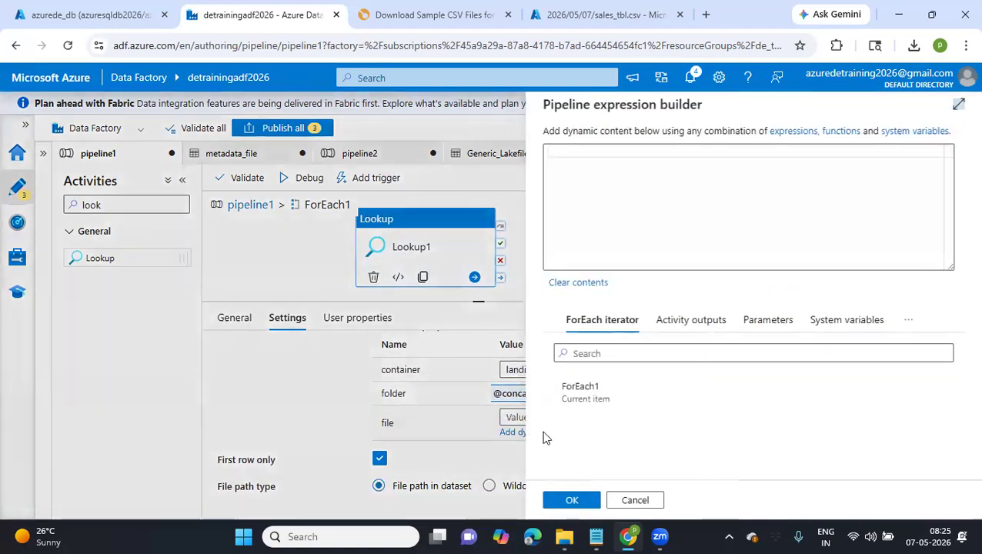
pyautogui.click(581, 394)
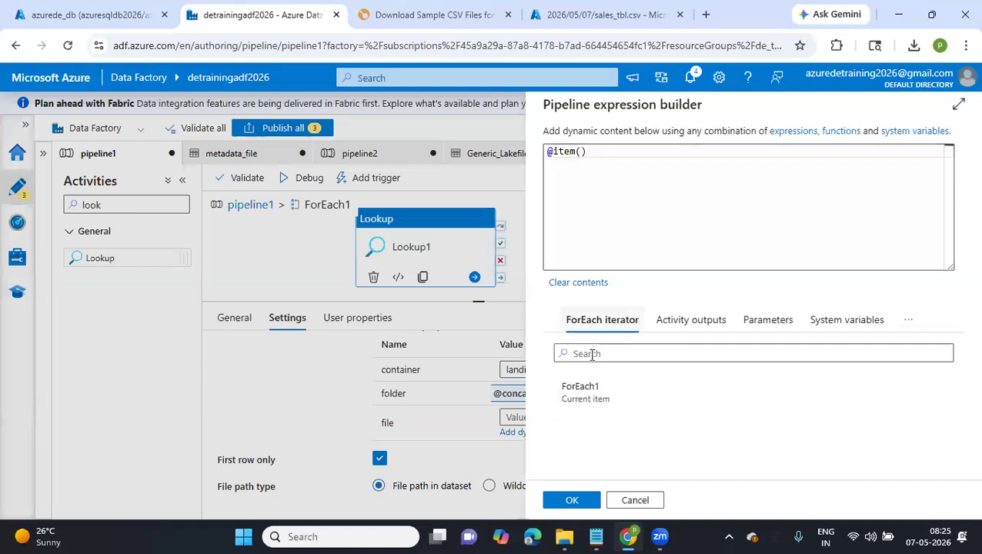
pyautogui.click(570, 501)
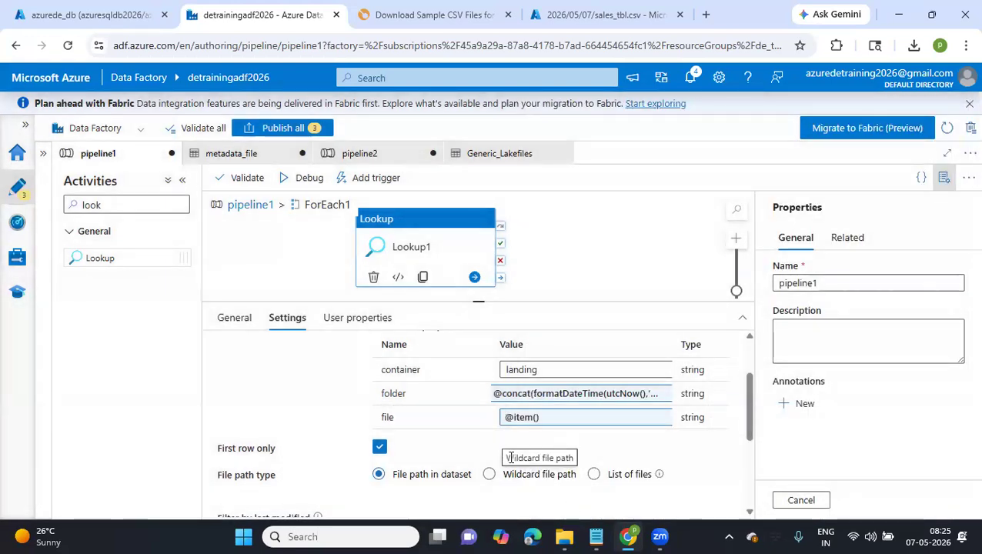
# Review Lookup1's remaining settings and toggle First row only off and back on
pyautogui.scroll(-2, 432, 483)
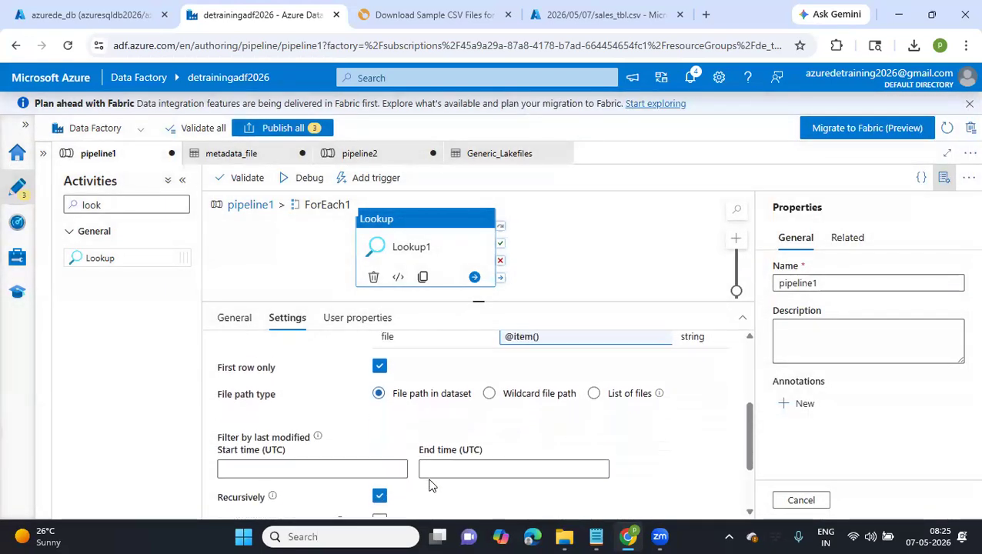
pyautogui.scroll(5, 432, 483)
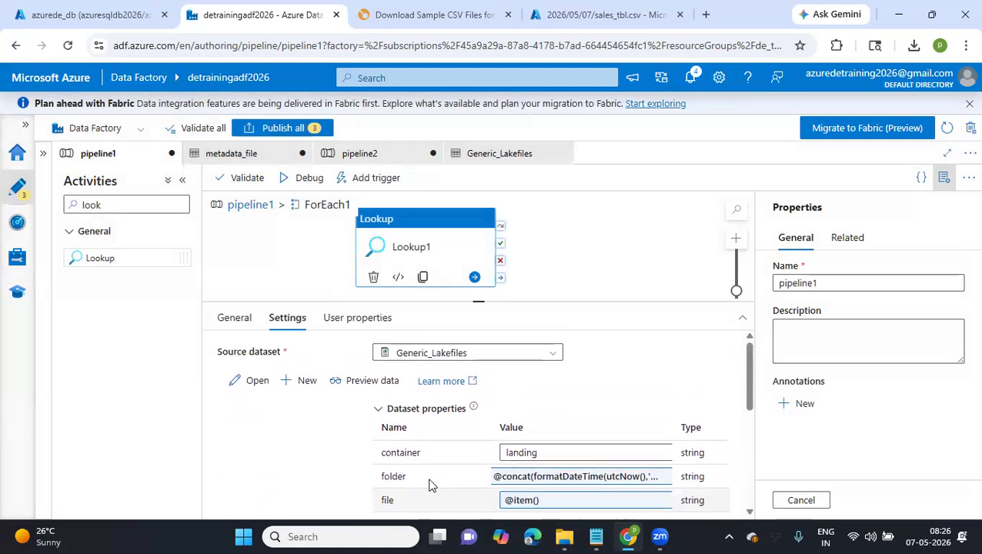
pyautogui.scroll(-4, 429, 483)
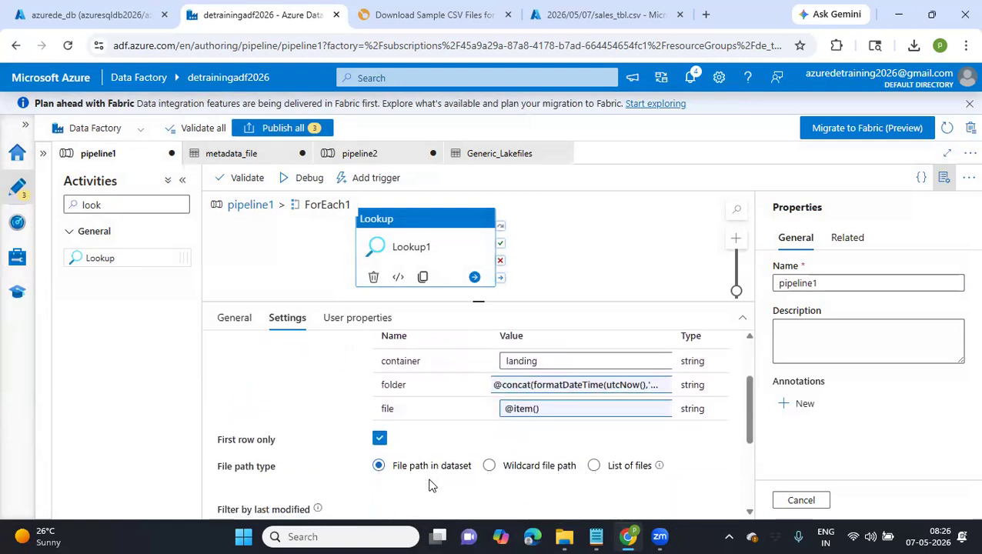
pyautogui.scroll(-2, 430, 483)
pyautogui.scroll(3, 429, 479)
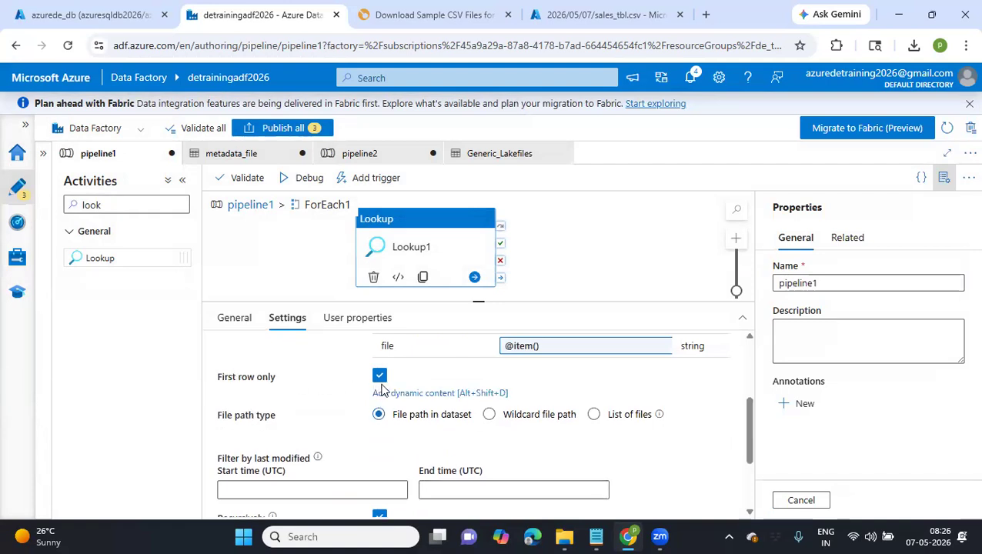
pyautogui.click(380, 378)
pyautogui.click(380, 378)
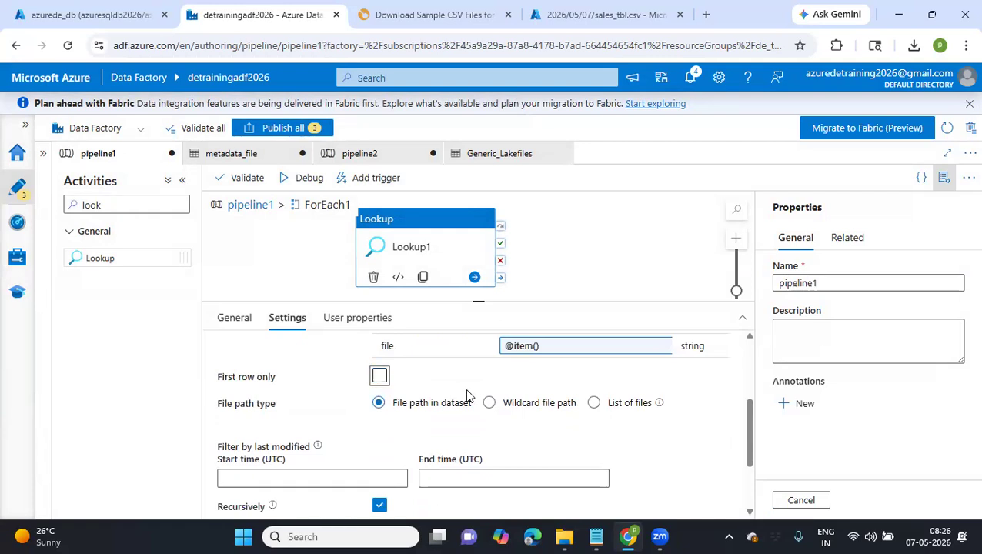
pyautogui.scroll(2, 466, 395)
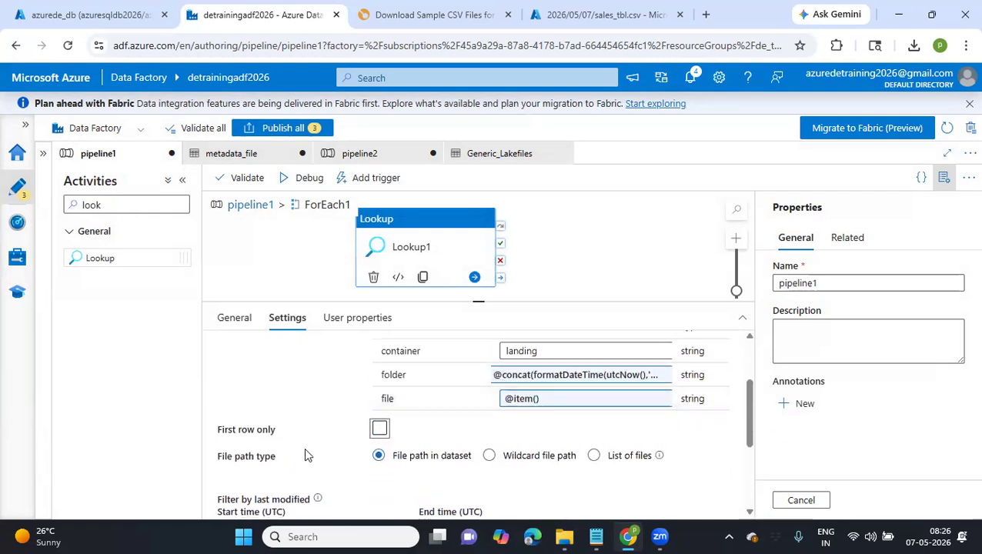
pyautogui.click(380, 430)
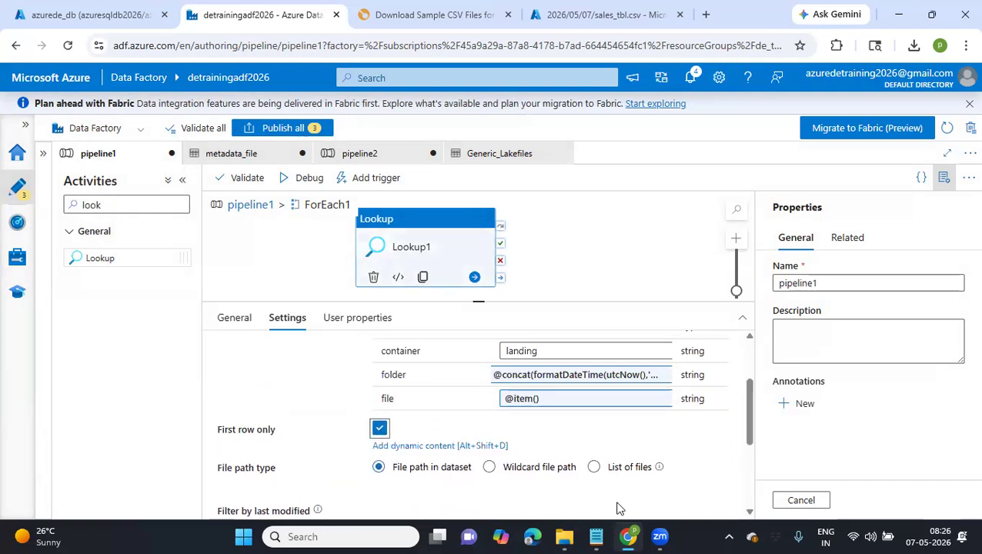
pyautogui.scroll(-1, 620, 509)
pyautogui.scroll(-2, 620, 508)
pyautogui.scroll(5, 616, 509)
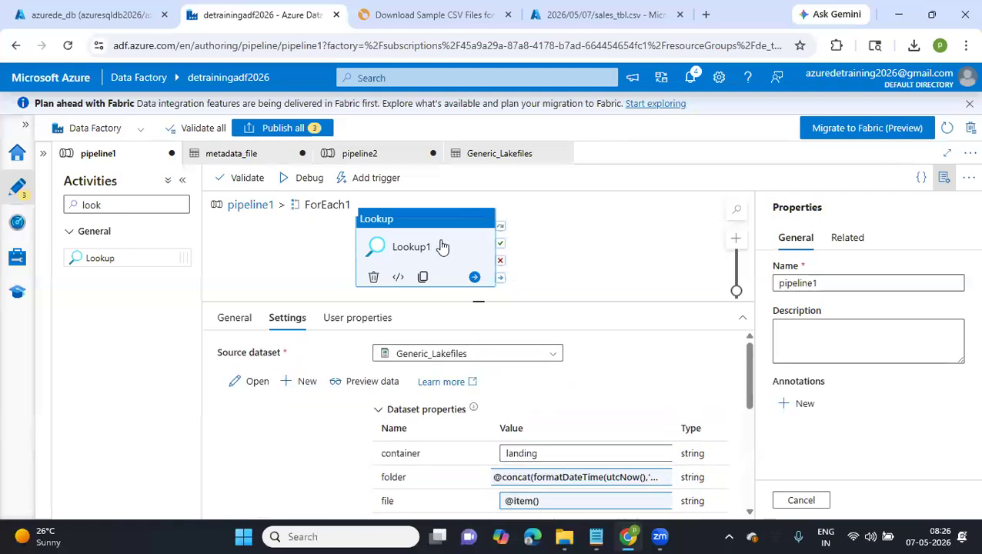
# Delete Lookup1 from ForEach1 and add a Copy data activity in its place
pyautogui.press('Delete')
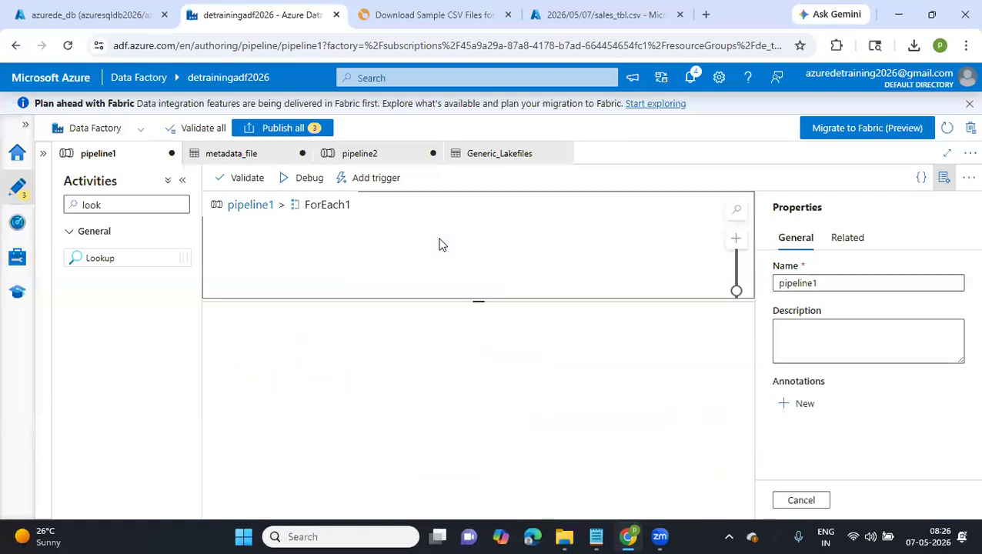
pyautogui.click(67, 204)
pyautogui.hotkey('ctrl', 'a')
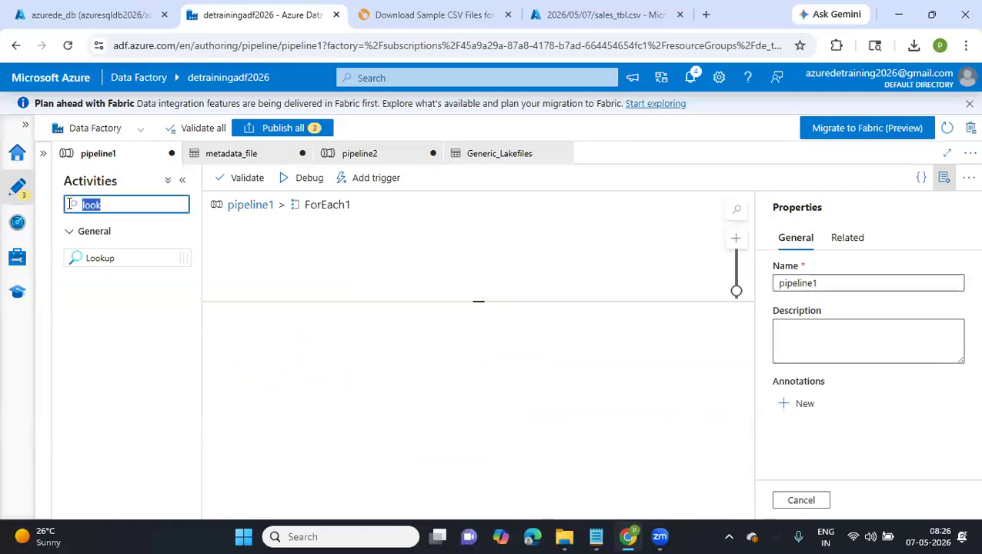
pyautogui.write('copy')
pyautogui.moveTo(110, 256); pyautogui.dragTo(377, 213)
# Set the copy activity's source to Generic_Lakefiles with container landing and the copied date-based expression as the folder
pyautogui.click(294, 320)
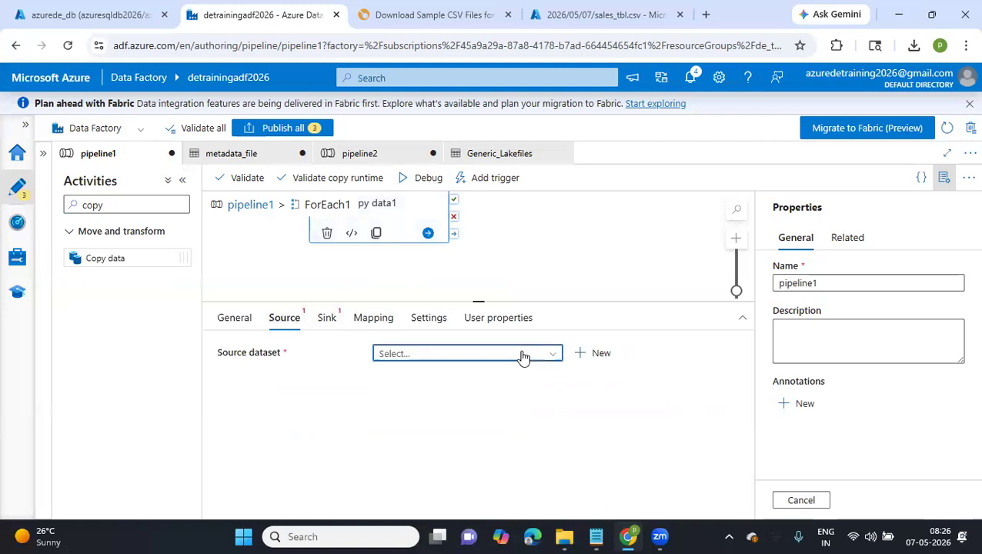
pyautogui.click(523, 356)
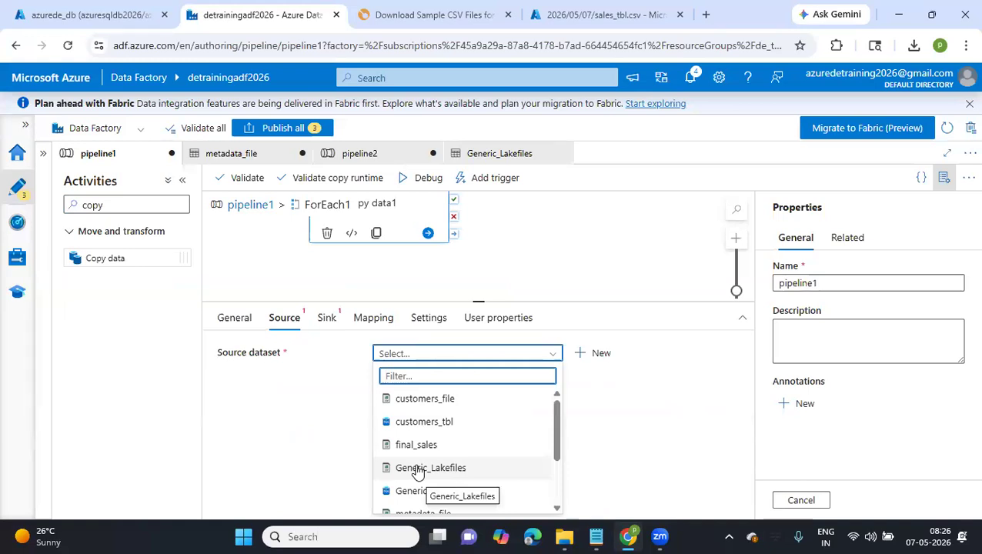
pyautogui.click(418, 469)
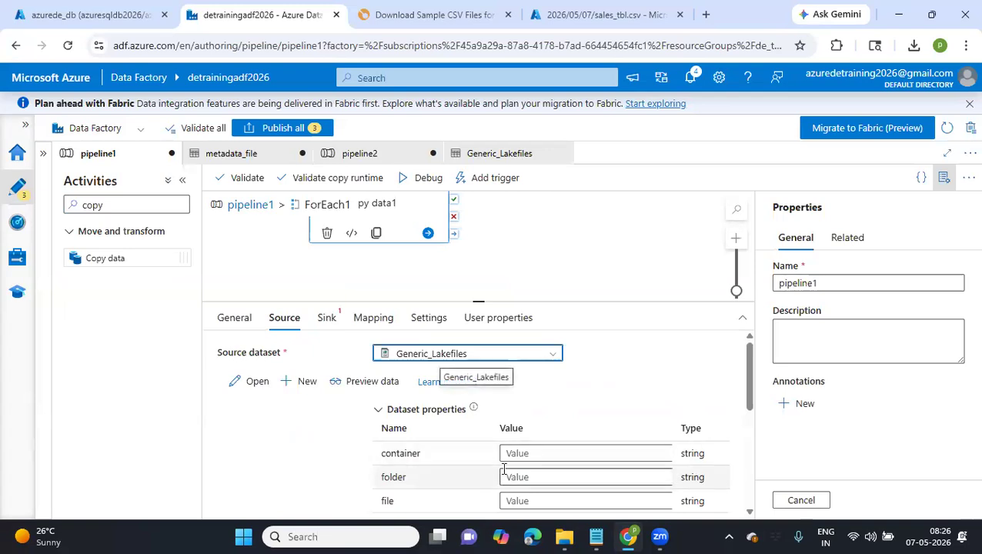
pyautogui.click(517, 454)
pyautogui.write('landing')
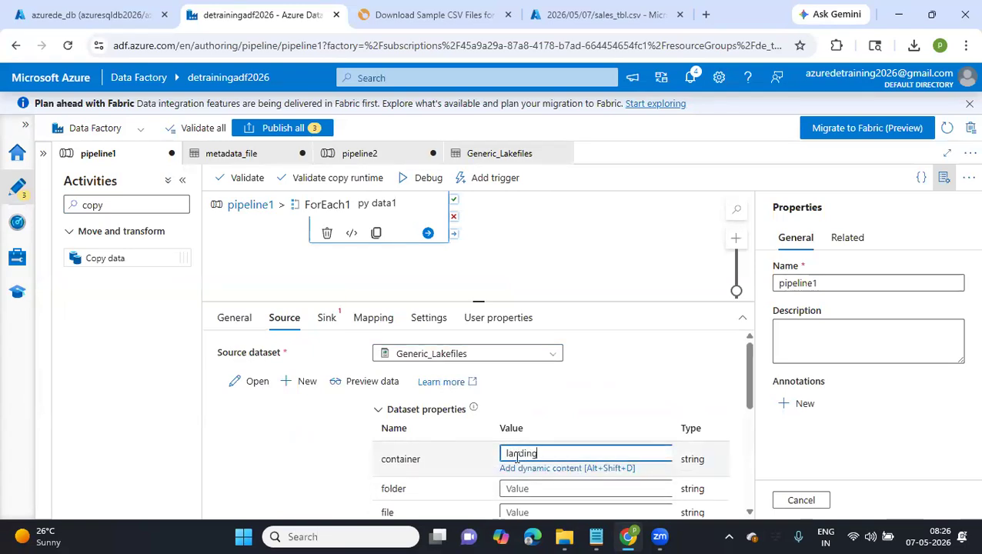
pyautogui.click(527, 489)
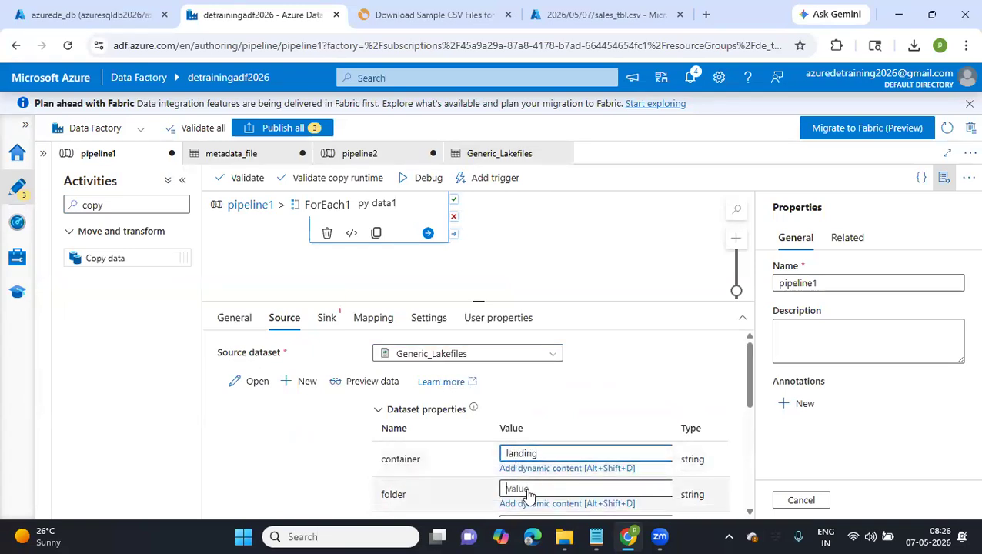
pyautogui.hotkey('ctrl', 'v')
pyautogui.click(529, 497)
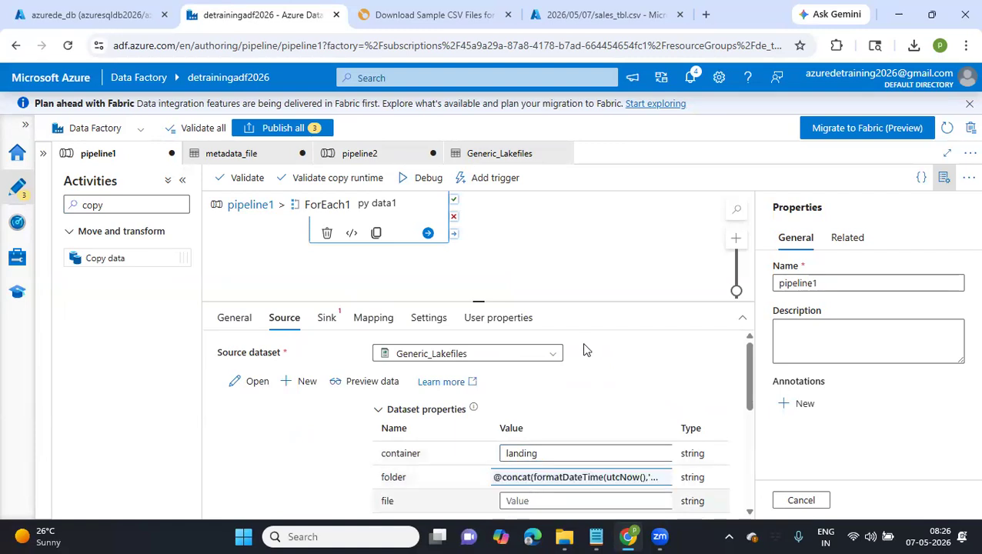
pyautogui.scroll(-2, 584, 350)
pyautogui.click(532, 378)
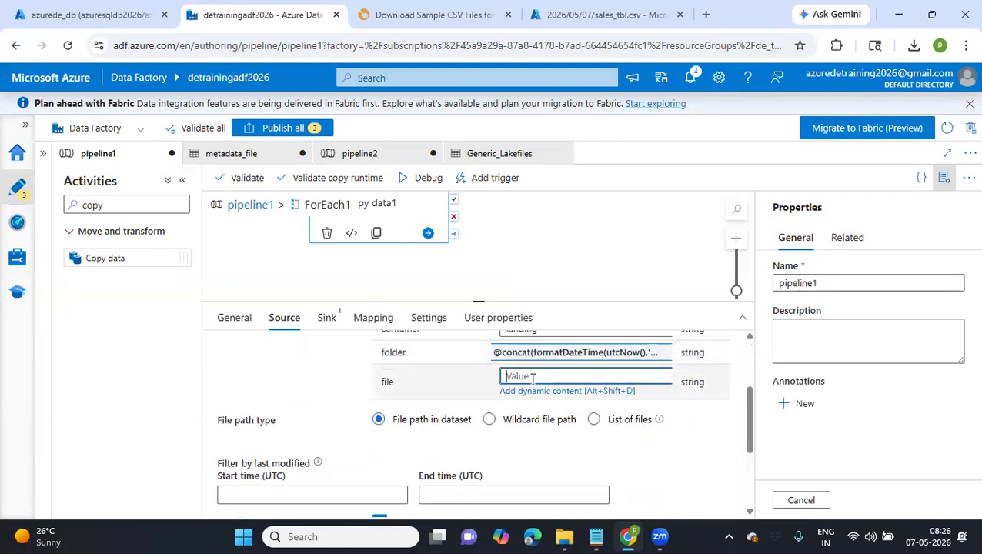
pyautogui.click(525, 392)
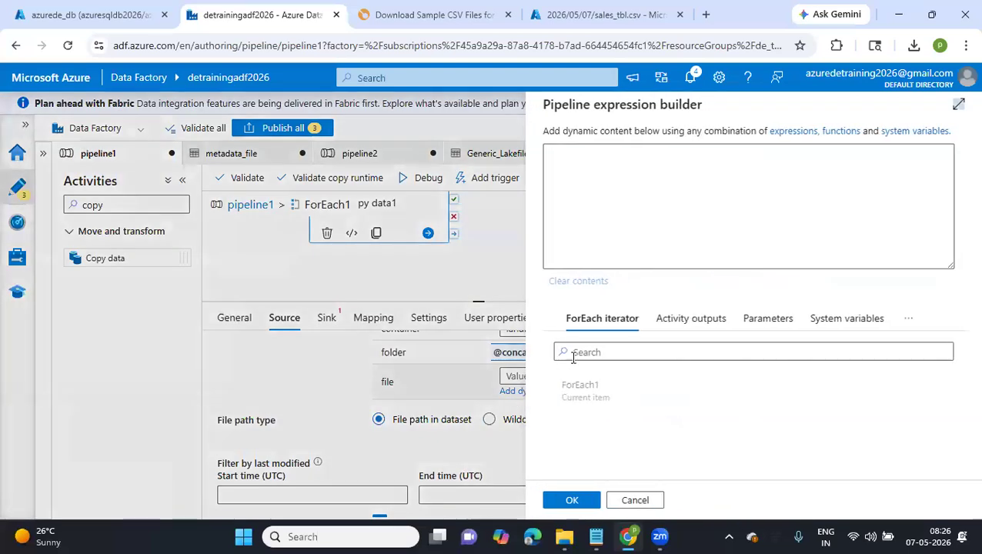
pyautogui.click(587, 394)
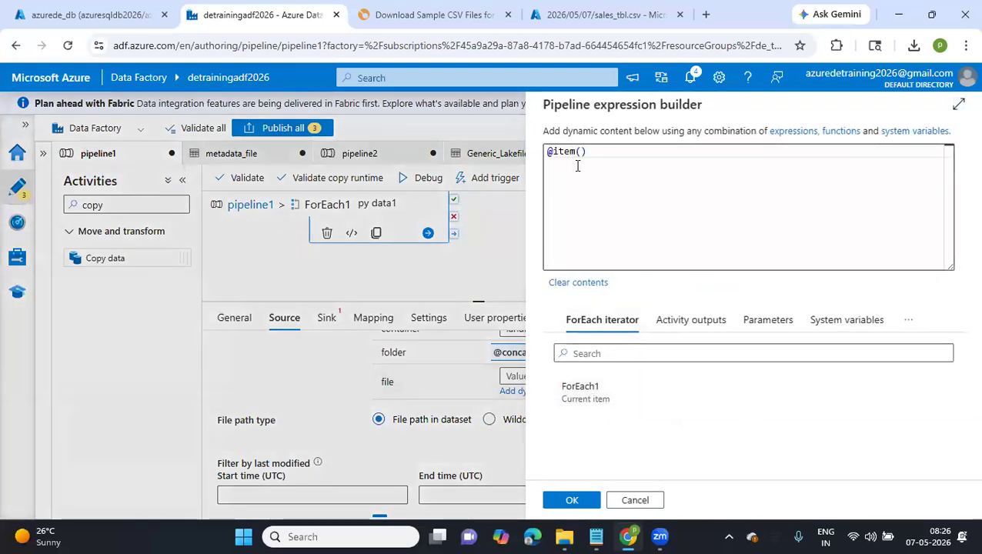
pyautogui.click(572, 501)
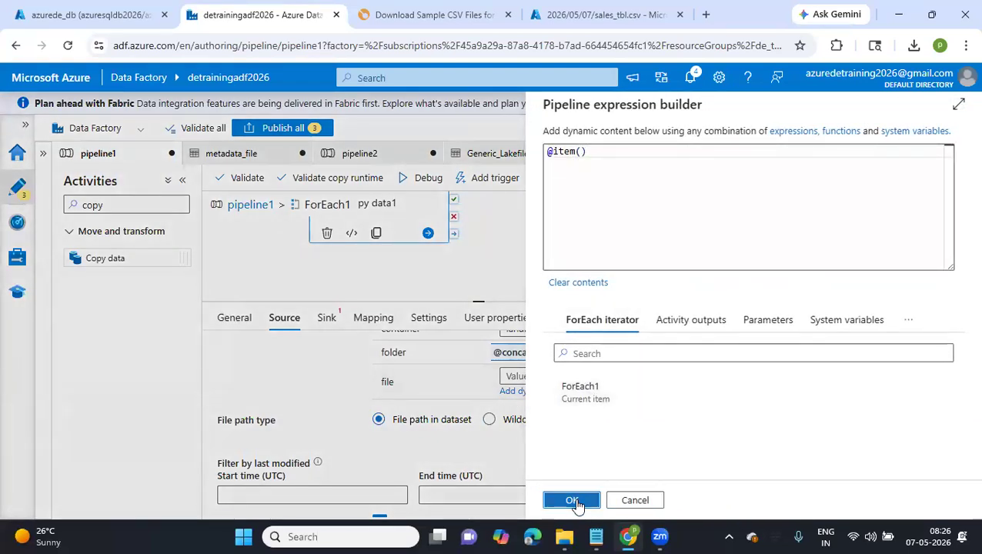
pyautogui.scroll(-2, 527, 417)
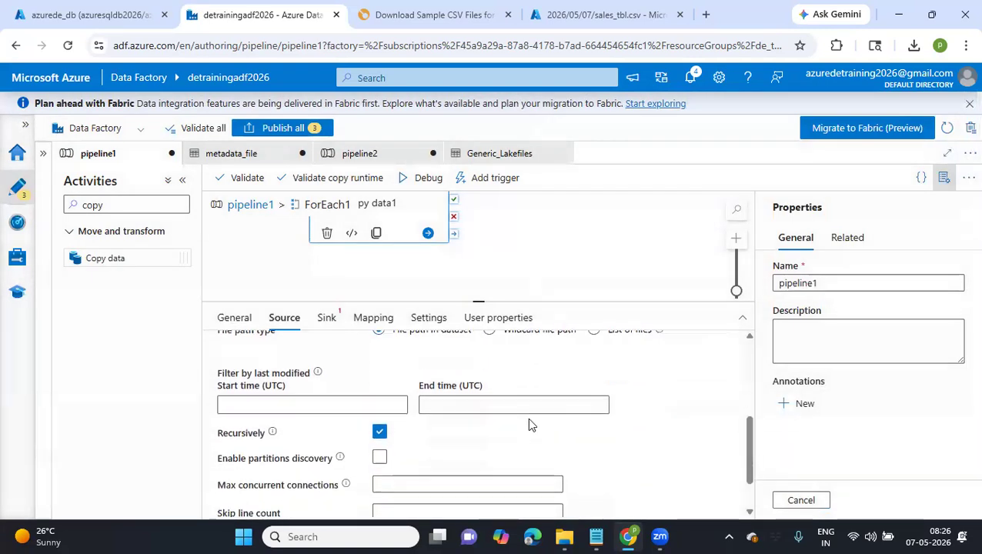
pyautogui.scroll(5, 527, 417)
# Set the copy activity's sink dataset to Generic_SQLTbl and enter dbo as its schema
pyautogui.click(325, 318)
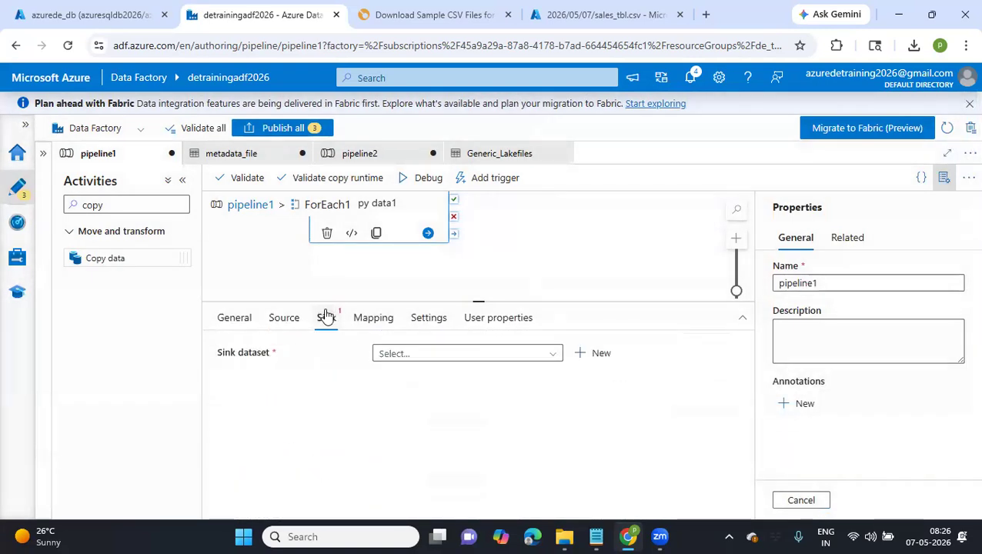
pyautogui.click(447, 355)
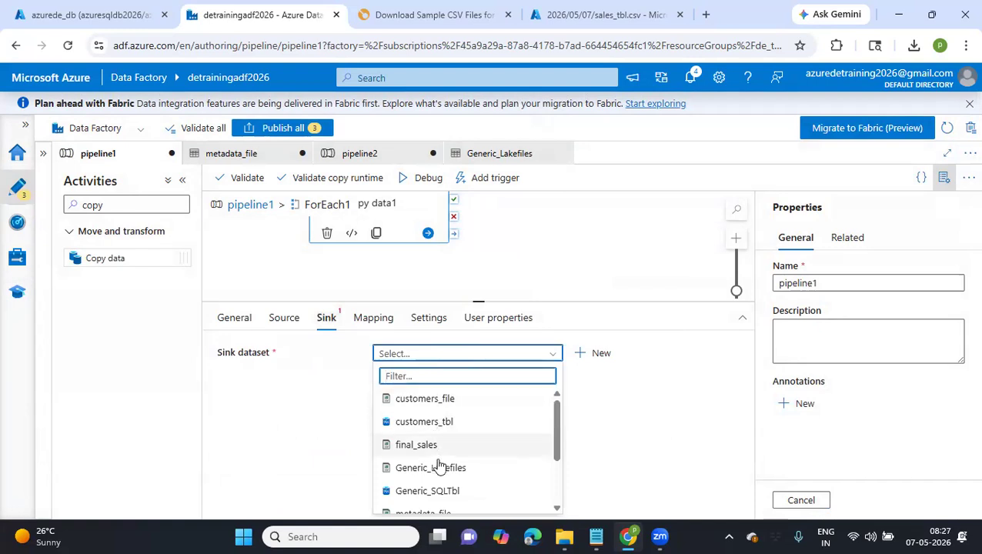
pyautogui.scroll(-2, 439, 464)
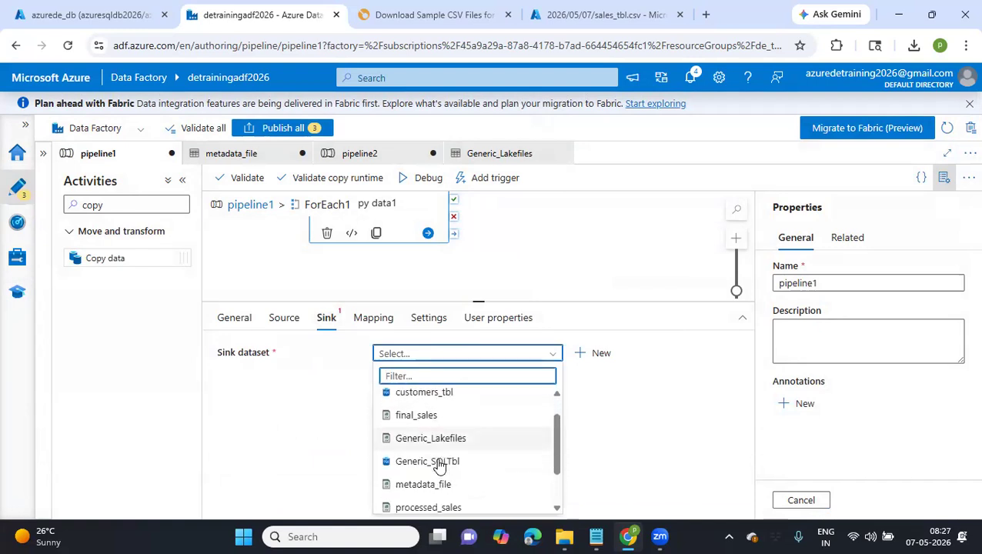
pyautogui.click(424, 456)
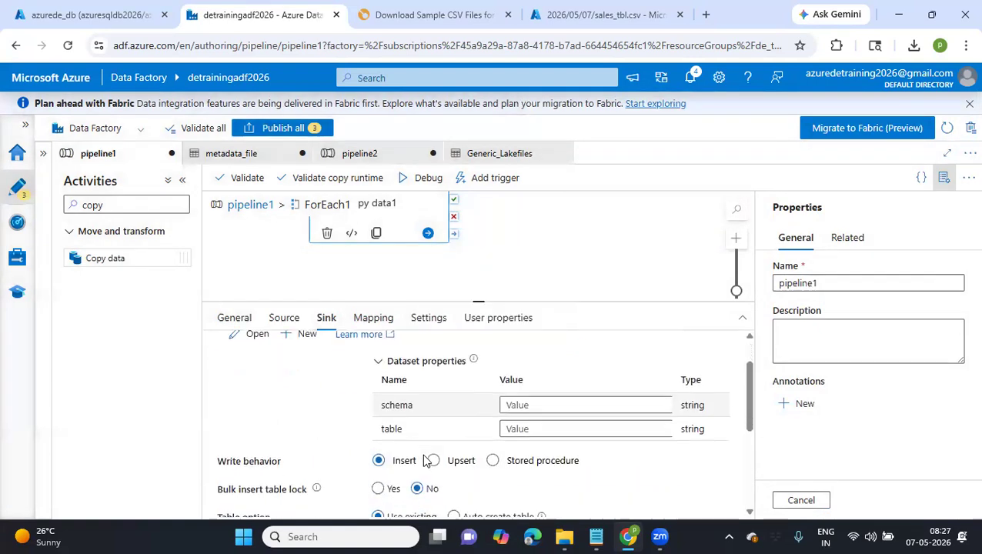
pyautogui.scroll(-2, 543, 357)
pyautogui.click(531, 343)
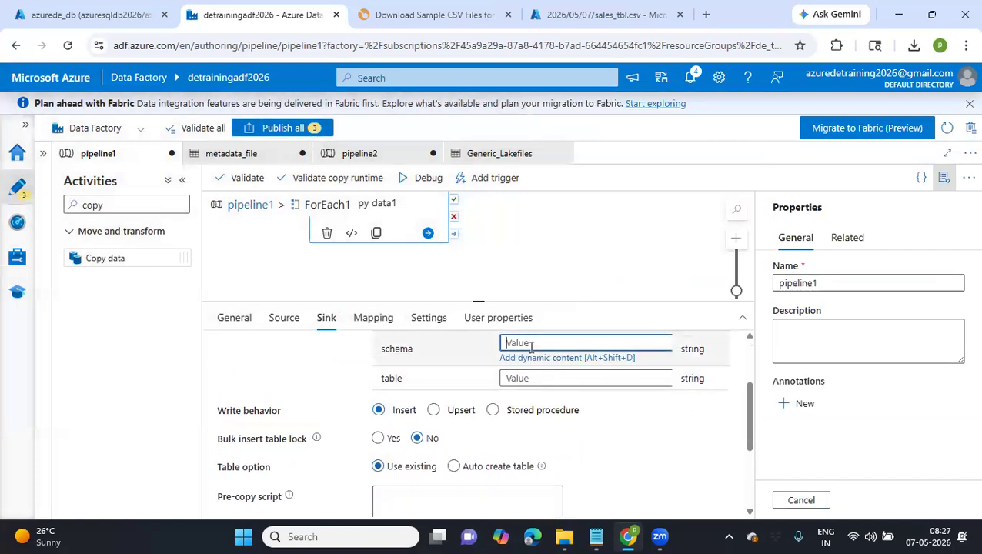
# Start a concat expression for the sink's table property with the current ForEach1 item as its first argument
pyautogui.click(532, 379)
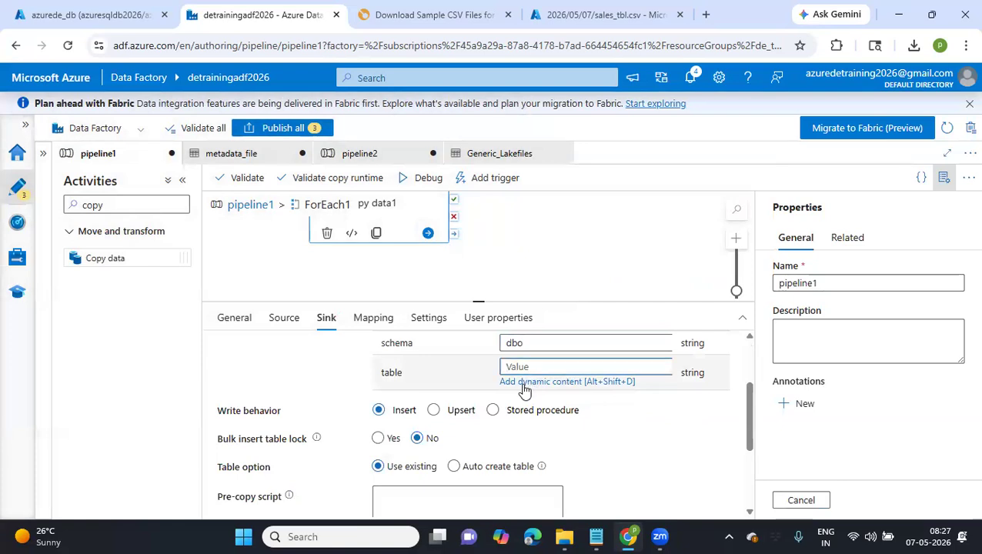
pyautogui.click(523, 382)
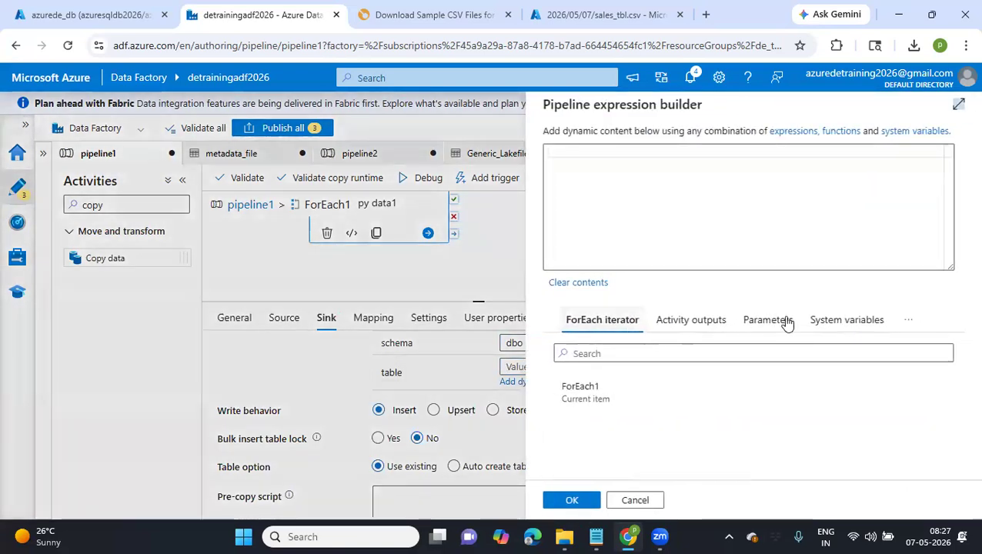
pyautogui.click(652, 353)
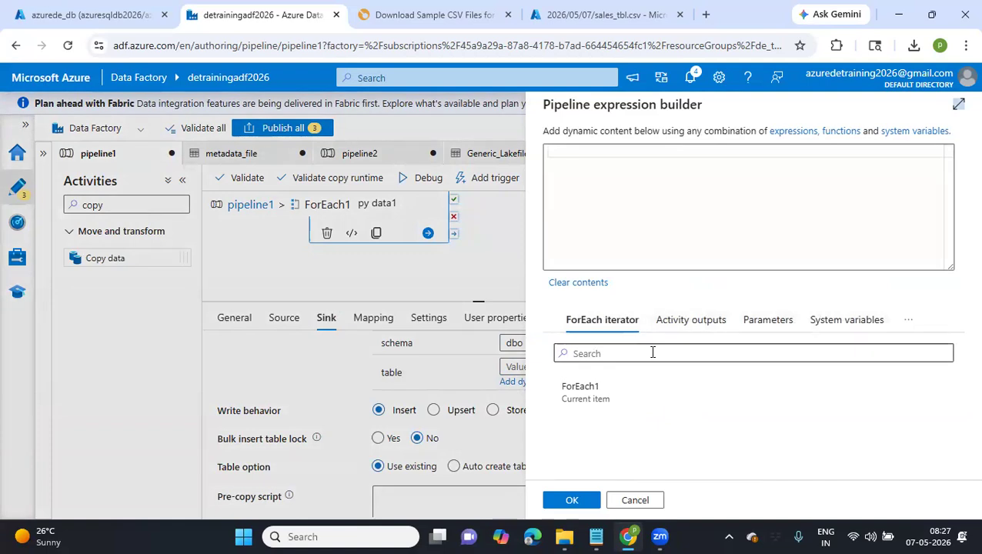
pyautogui.click(817, 321)
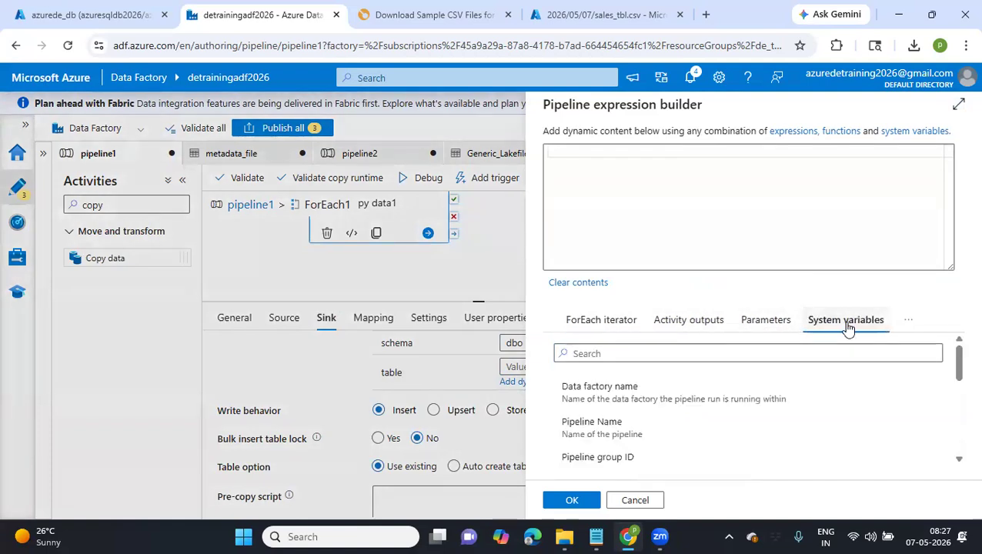
pyautogui.click(606, 198)
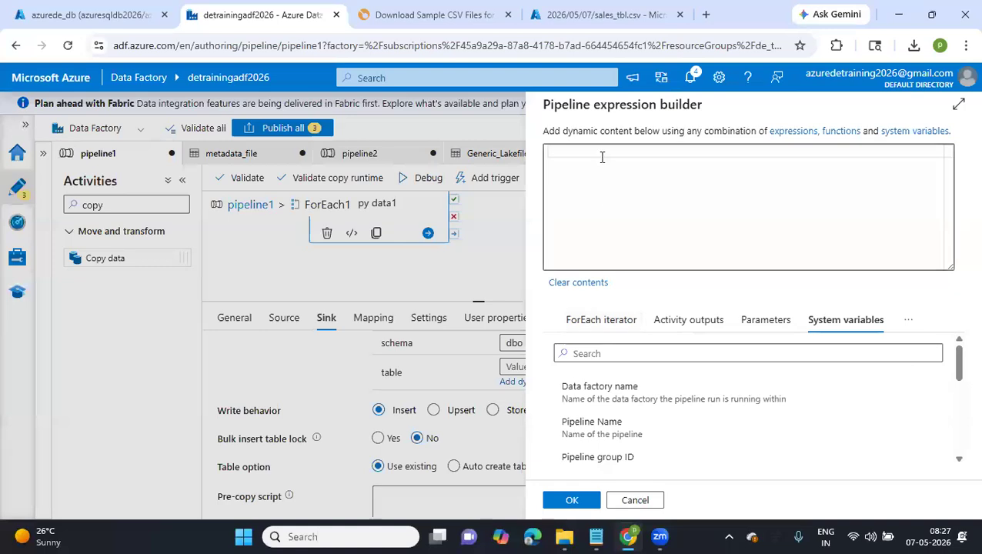
pyautogui.write('@c')
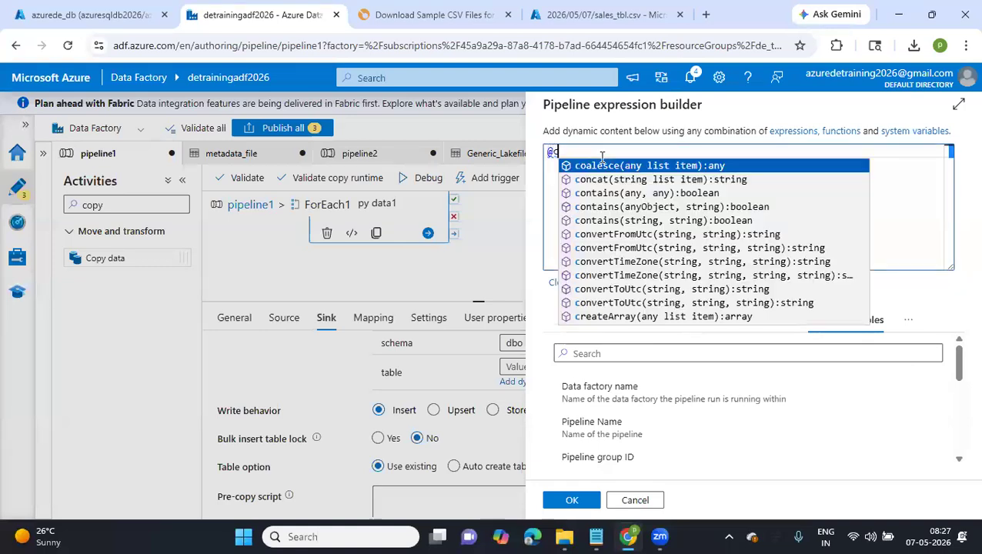
pyautogui.write('oncat(')
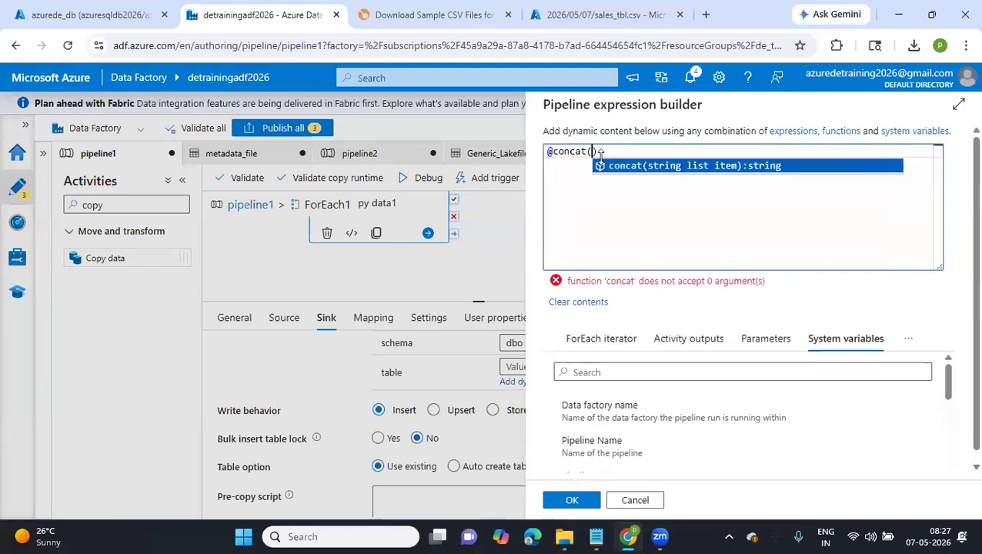
pyautogui.click(591, 340)
pyautogui.click(579, 410)
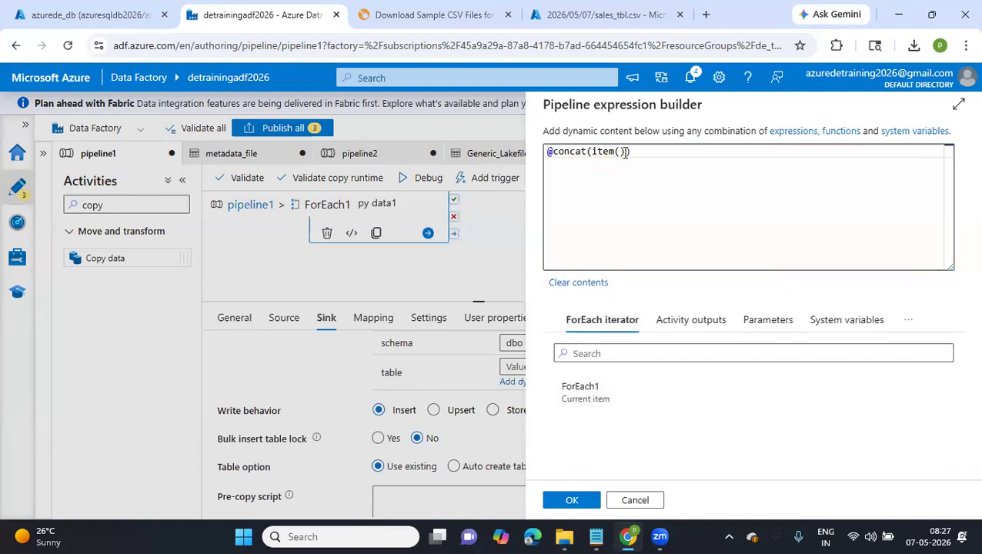
pyautogui.write(", '")
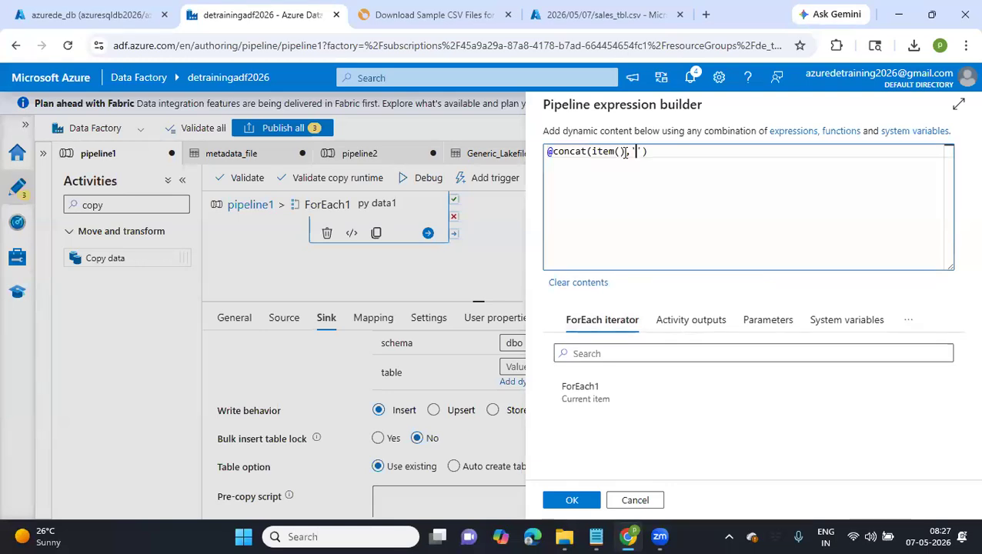
pyautogui.moveTo(592, 152); pyautogui.dragTo(625, 152)
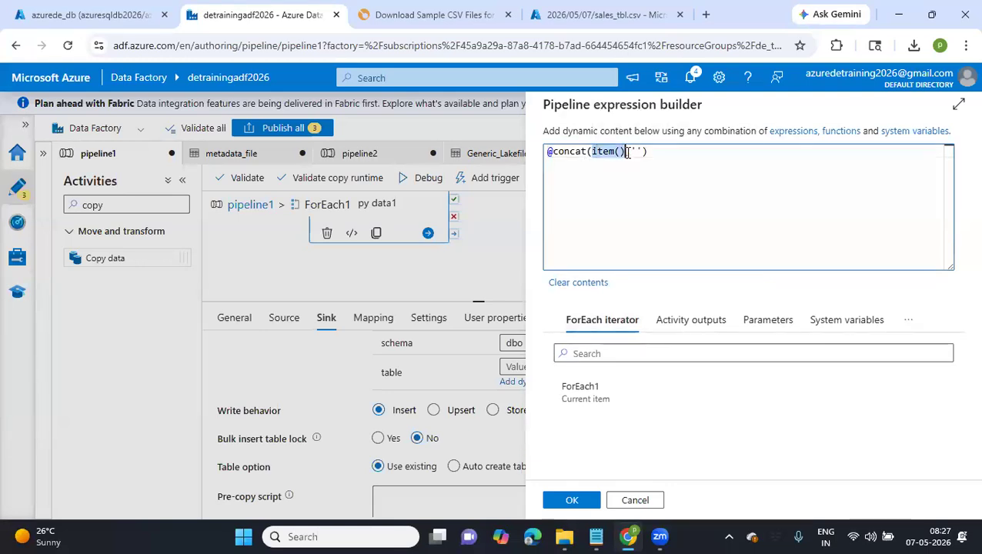
pyautogui.click(637, 152)
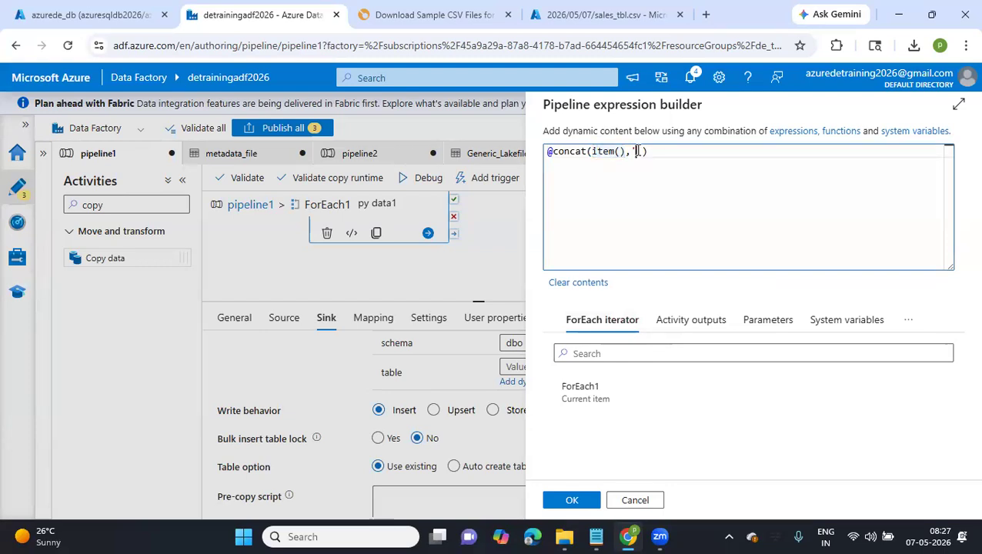
pyautogui.write('or')
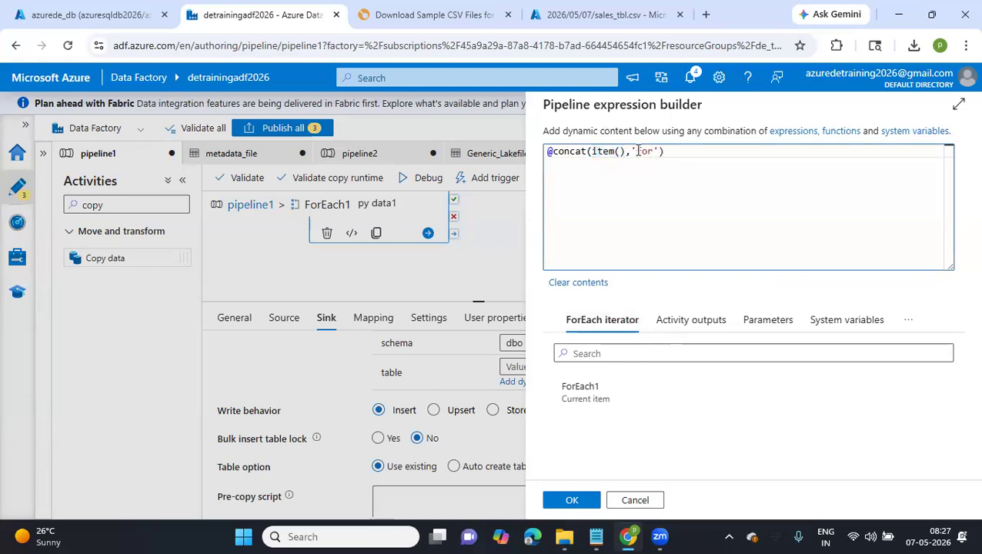
pyautogui.write('_')
pyautogui.click(571, 501)
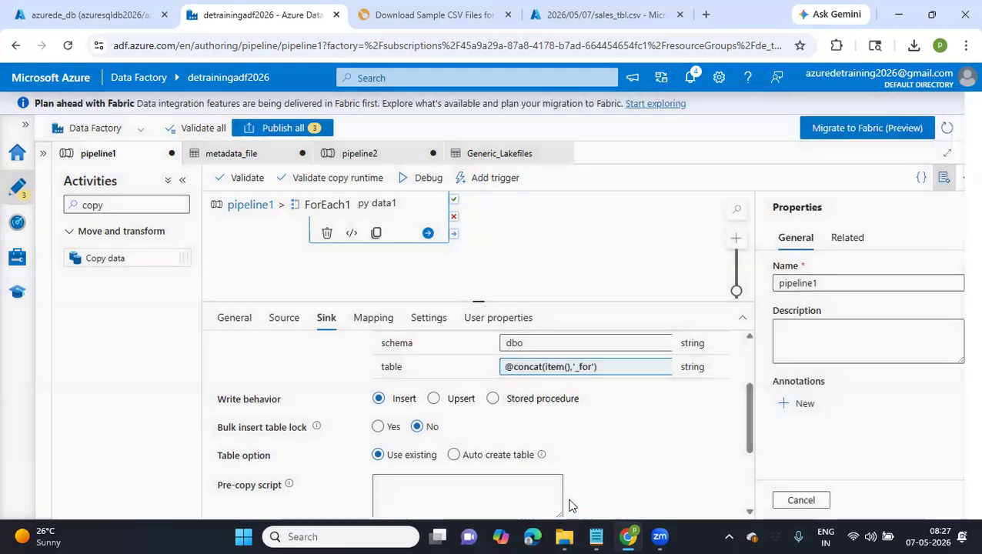
# Set the copy activity's sink table option to Auto create table
pyautogui.click(455, 457)
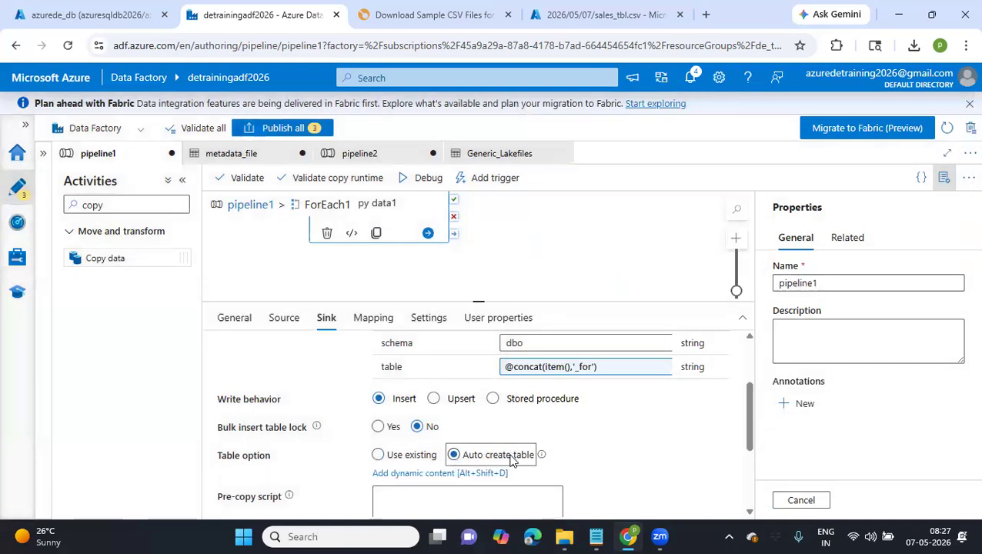
pyautogui.scroll(-3, 509, 456)
pyautogui.scroll(3, 509, 459)
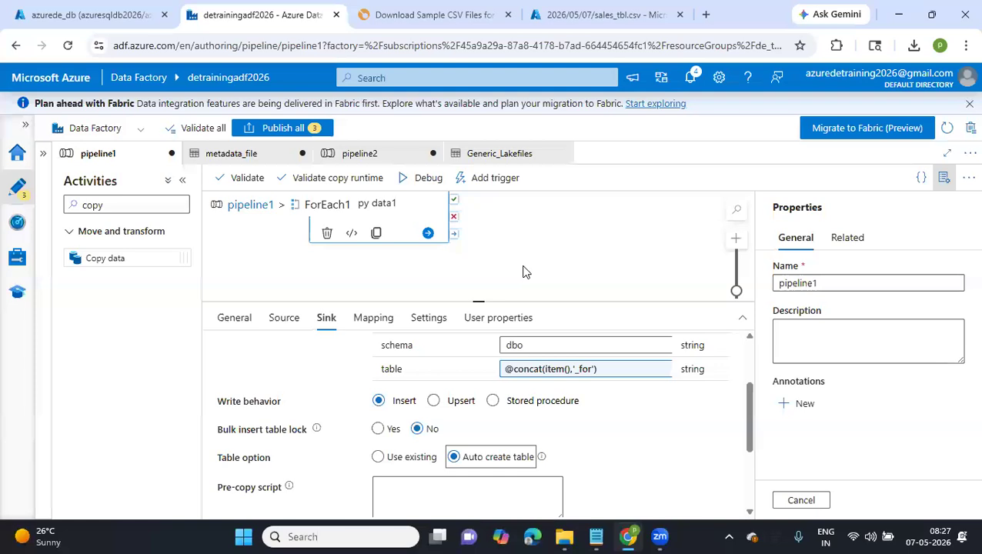
# Rename the Copy data1 activity, replacing "data1" with a for-each name
pyautogui.scroll(2, 523, 271)
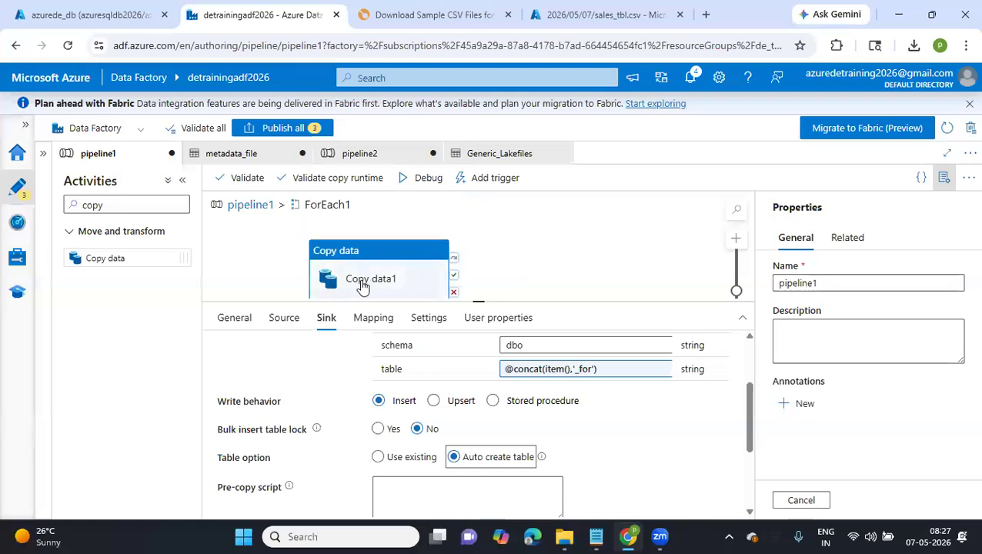
pyautogui.click(234, 317)
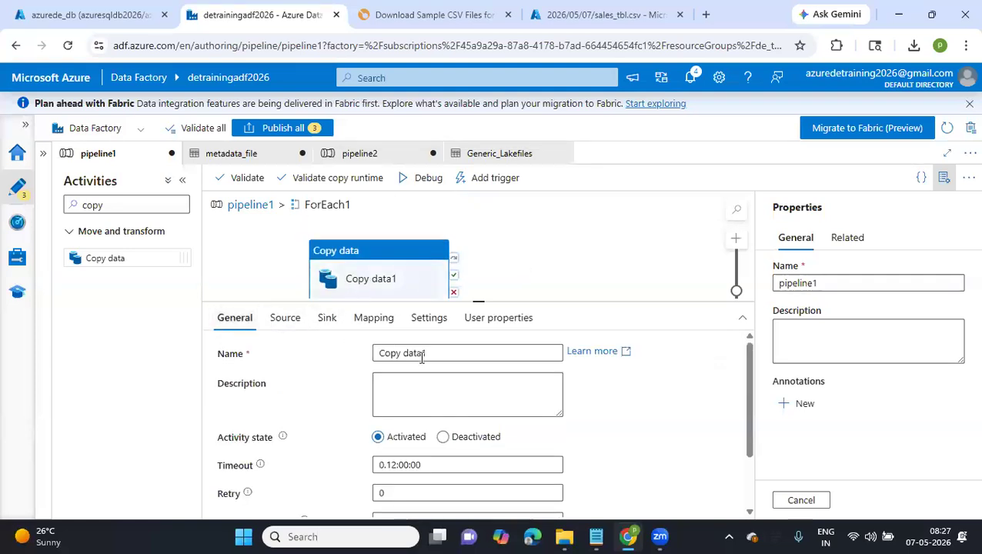
pyautogui.moveTo(426, 354); pyautogui.dragTo(401, 356)
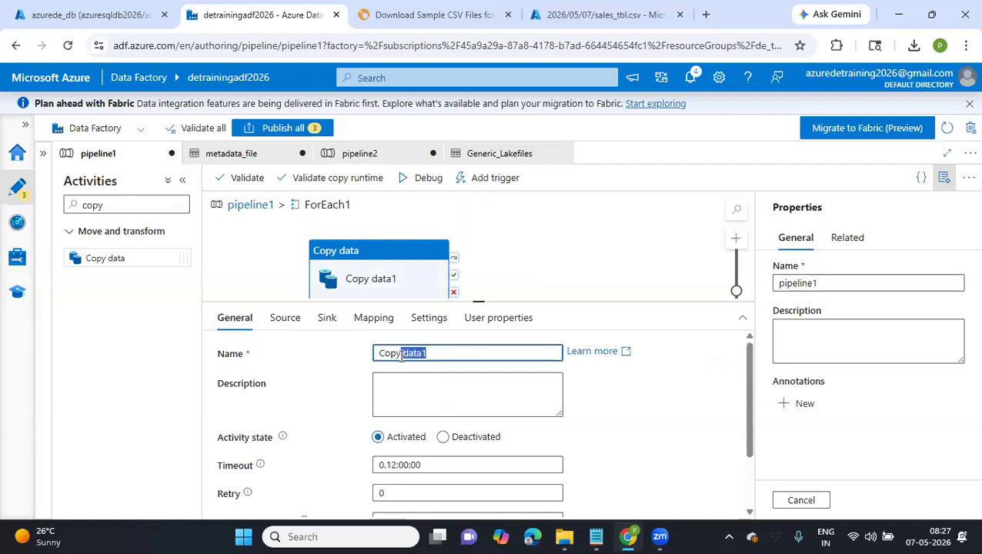
pyautogui.press('BackSpace')
pyautogui.write('for e')
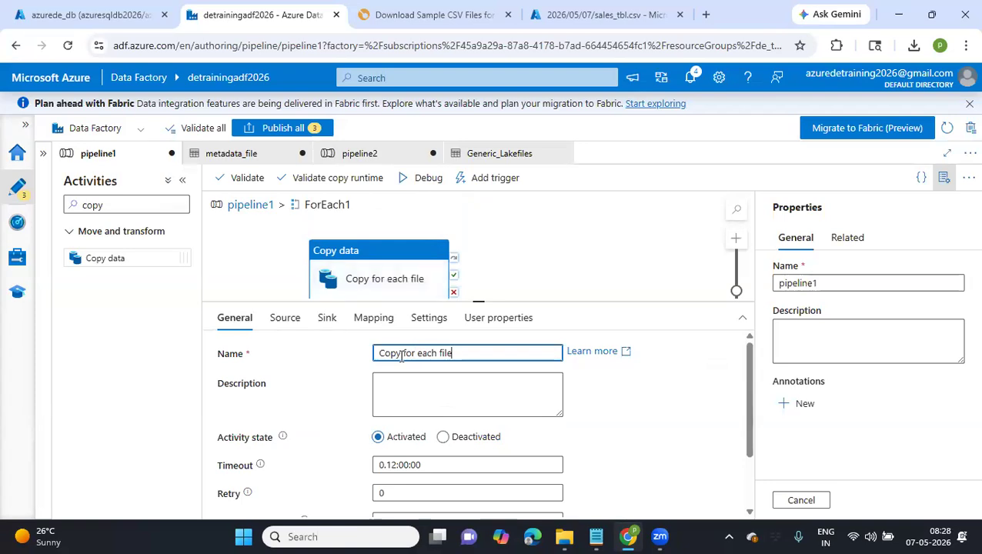
# Return to the parent pipeline, rename it "Getmetadata foreach" and publish all pending changes
pyautogui.click(254, 205)
pyautogui.moveTo(819, 284); pyautogui.dragTo(753, 284)
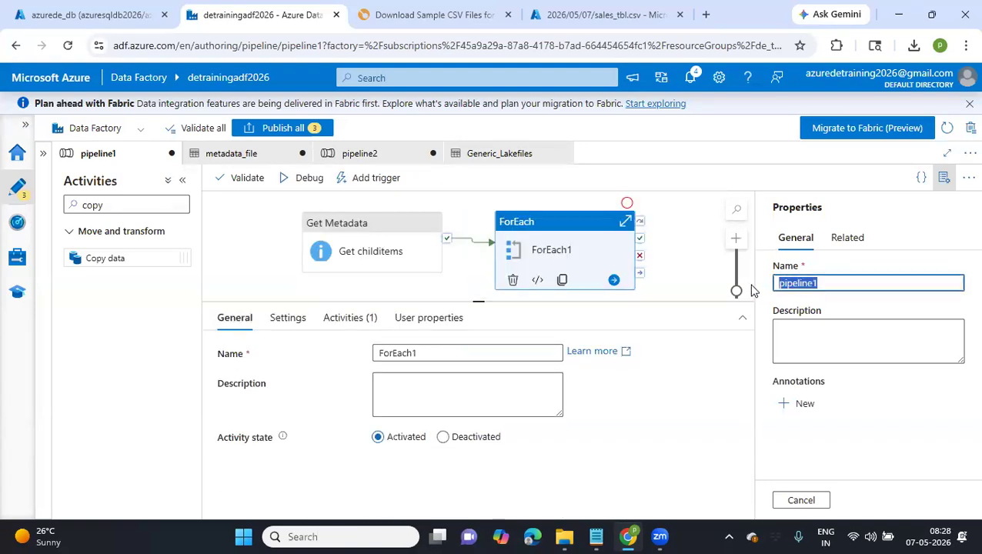
pyautogui.press('Delete')
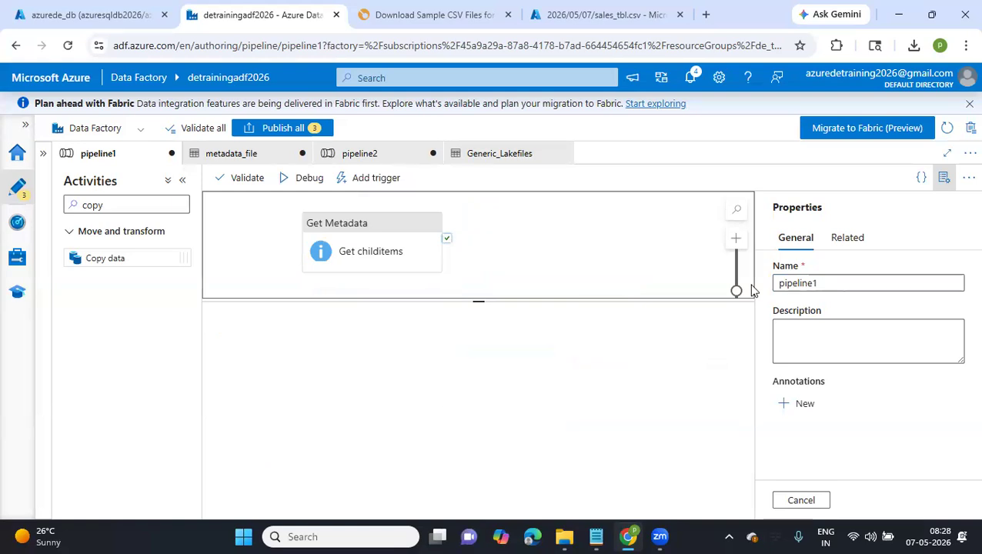
pyautogui.doubleClick(817, 282)
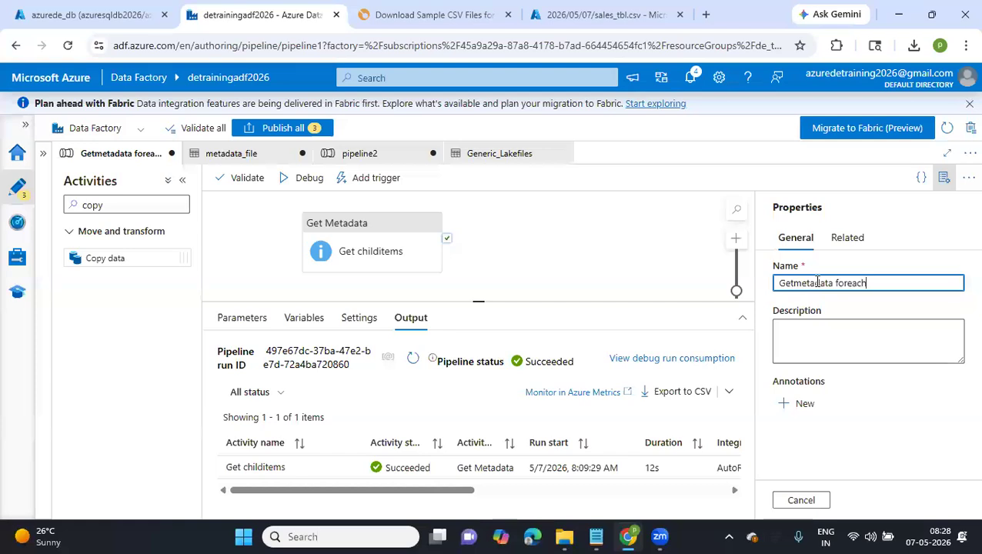
pyautogui.click(313, 132)
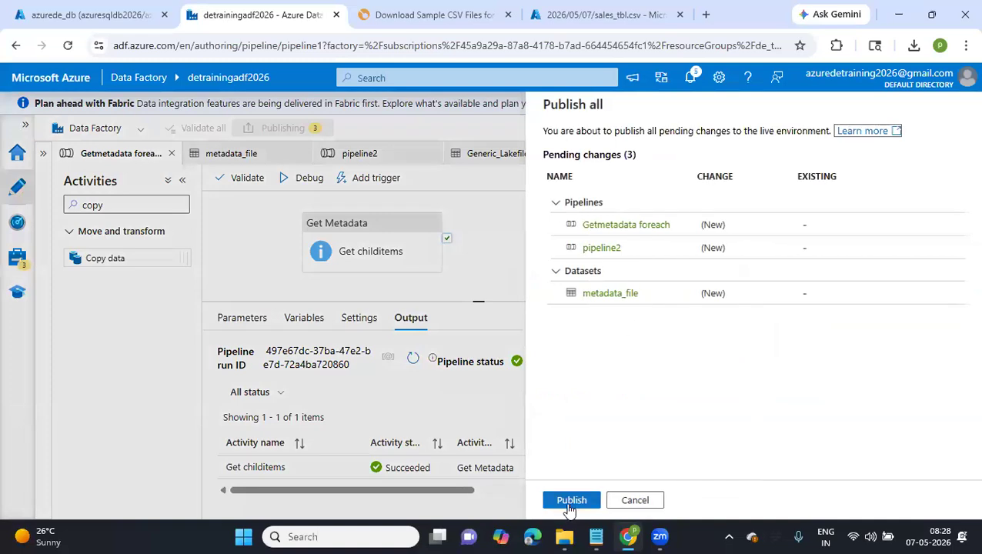
pyautogui.click(571, 501)
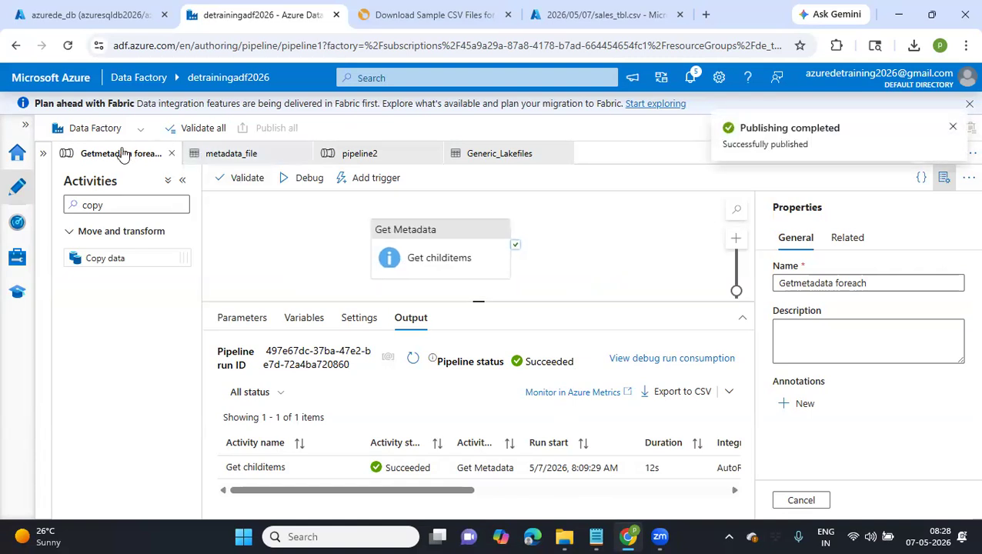
# Check the metadata_file dataset and the Getmetadata foreach canvas, and close the dataset
pyautogui.rightClick(281, 231)
pyautogui.click(235, 156)
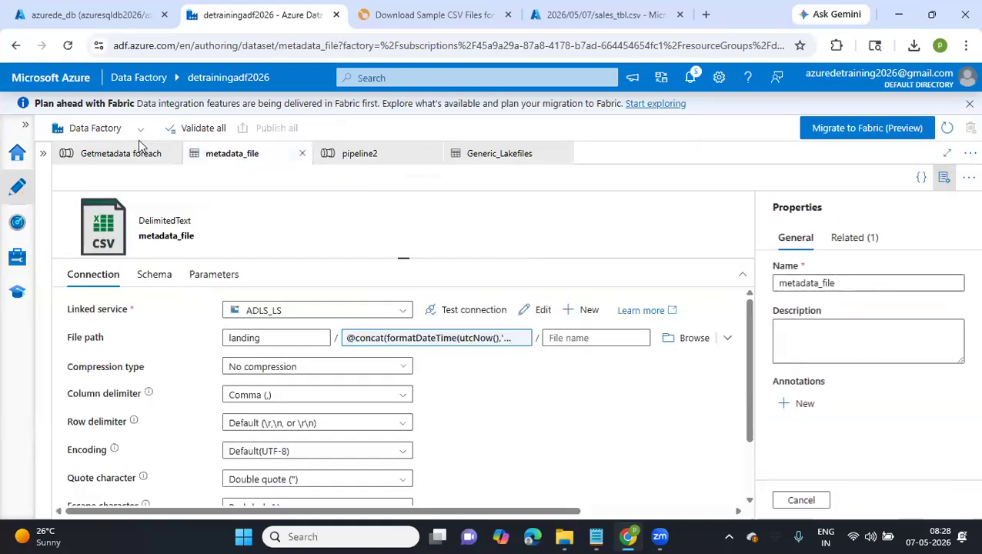
pyautogui.click(126, 154)
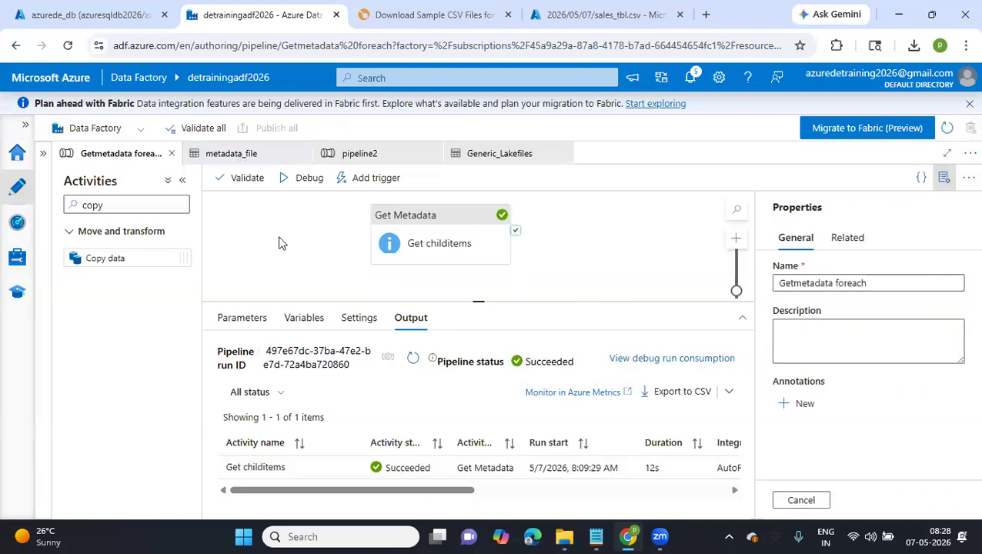
pyautogui.click(421, 254)
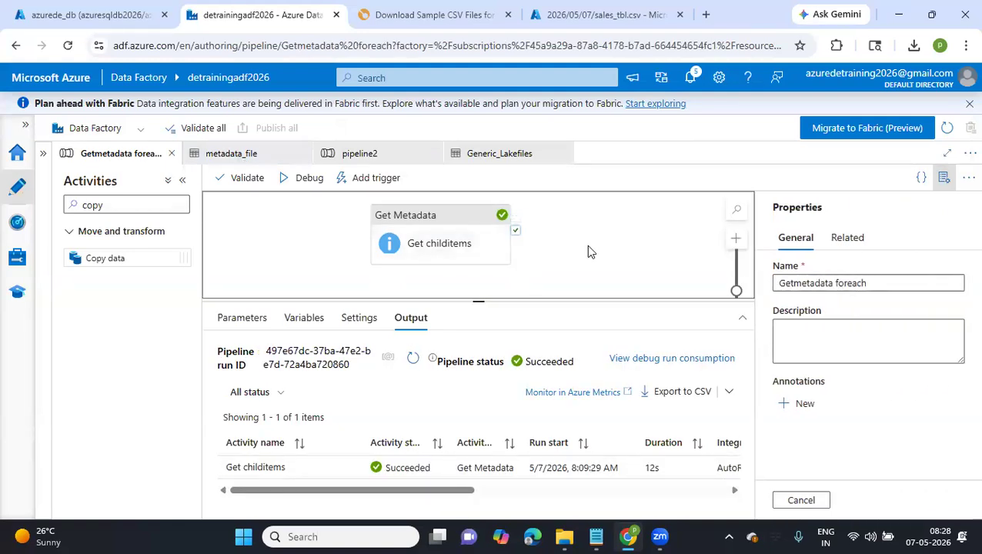
pyautogui.moveTo(587, 245); pyautogui.dragTo(460, 243)
pyautogui.click(242, 156)
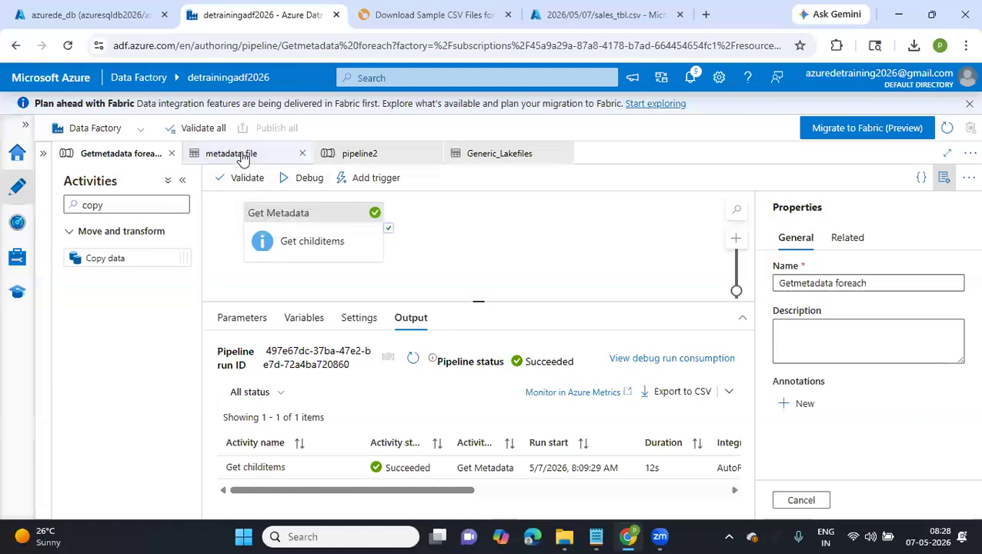
pyautogui.click(300, 155)
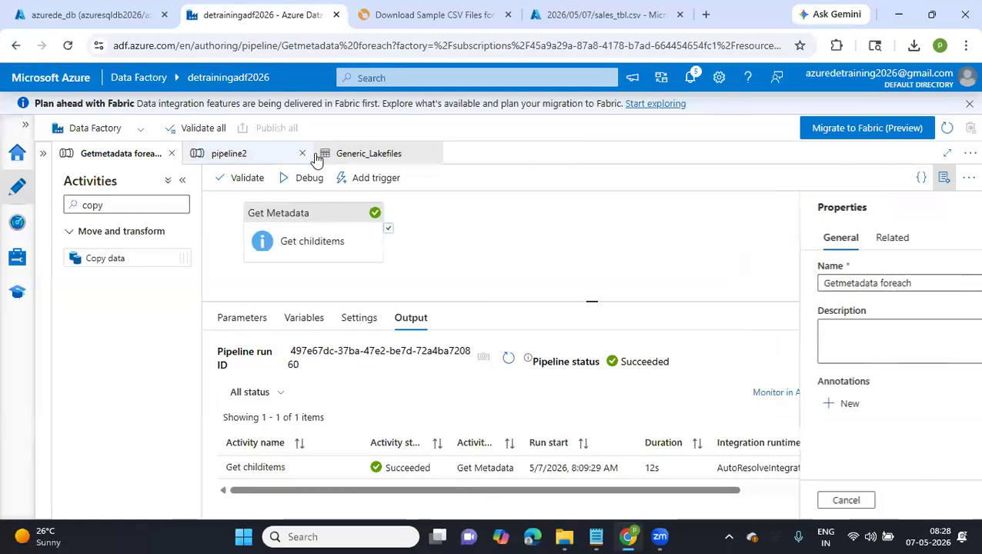
# Rename pipeline2 to "for each" and publish the change, closing the pipeline
pyautogui.click(254, 157)
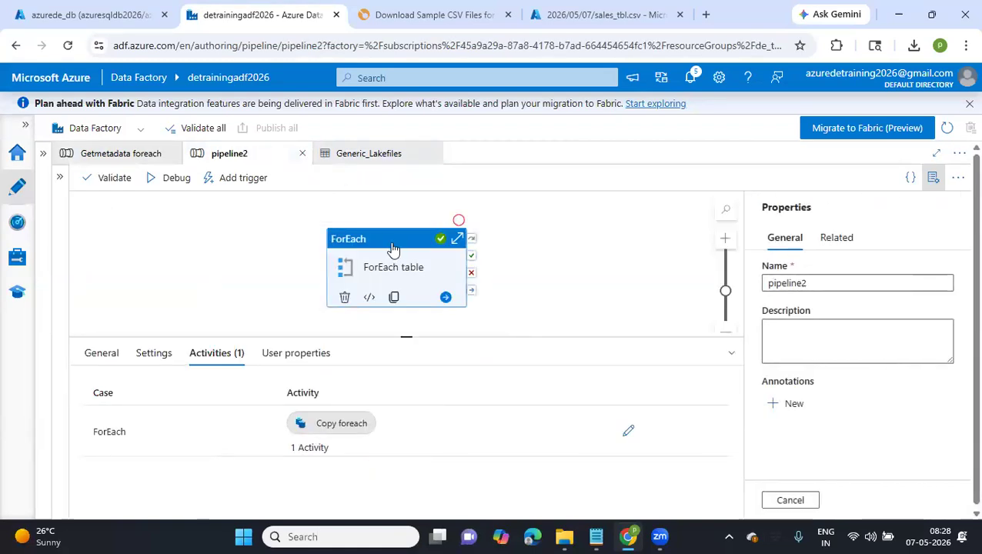
pyautogui.click(797, 283)
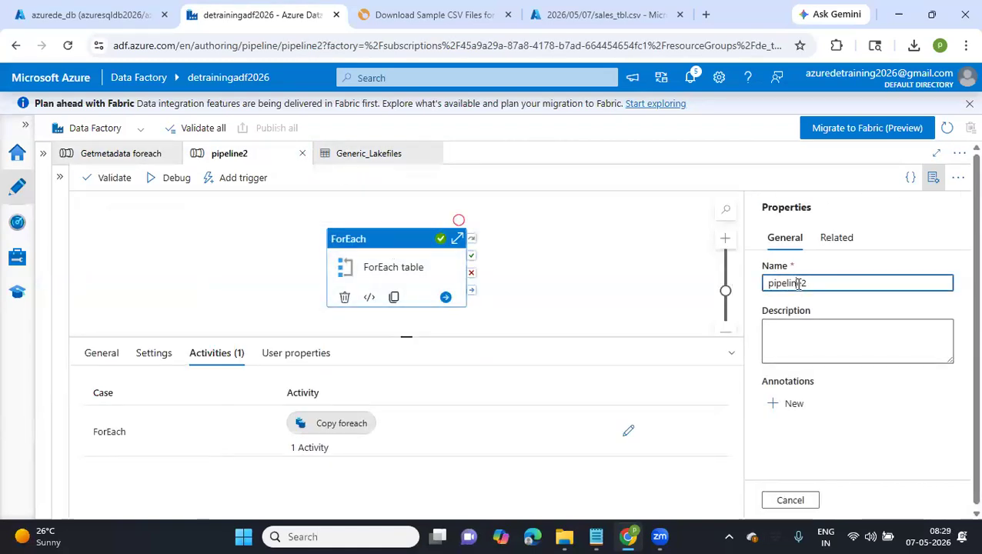
pyautogui.hotkey('ctrl', 'a')
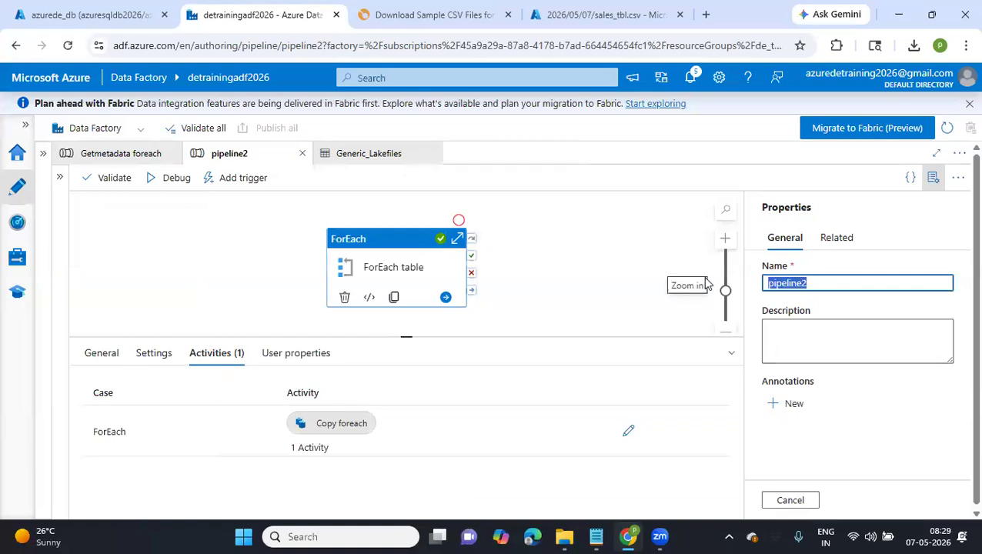
pyautogui.write('for each')
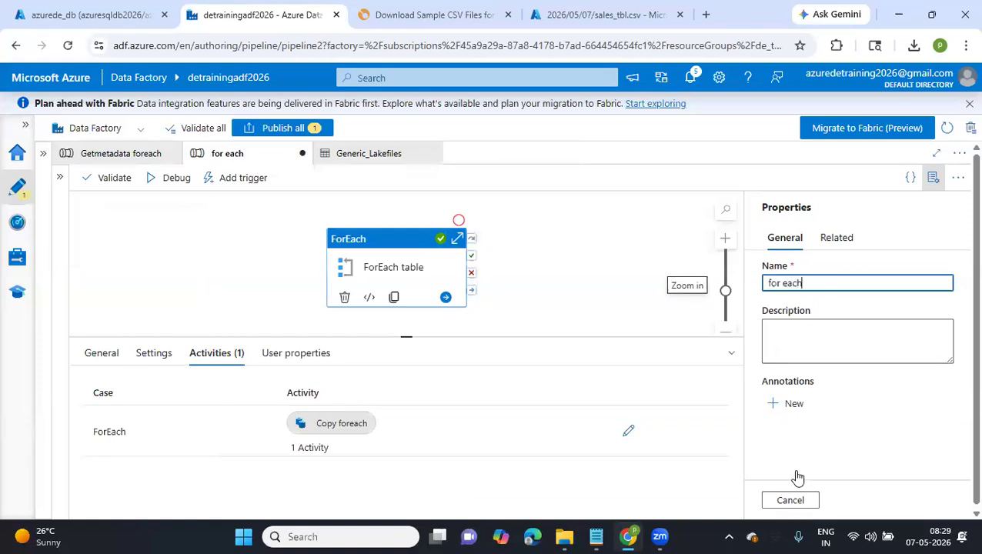
pyautogui.click(285, 128)
pyautogui.click(570, 502)
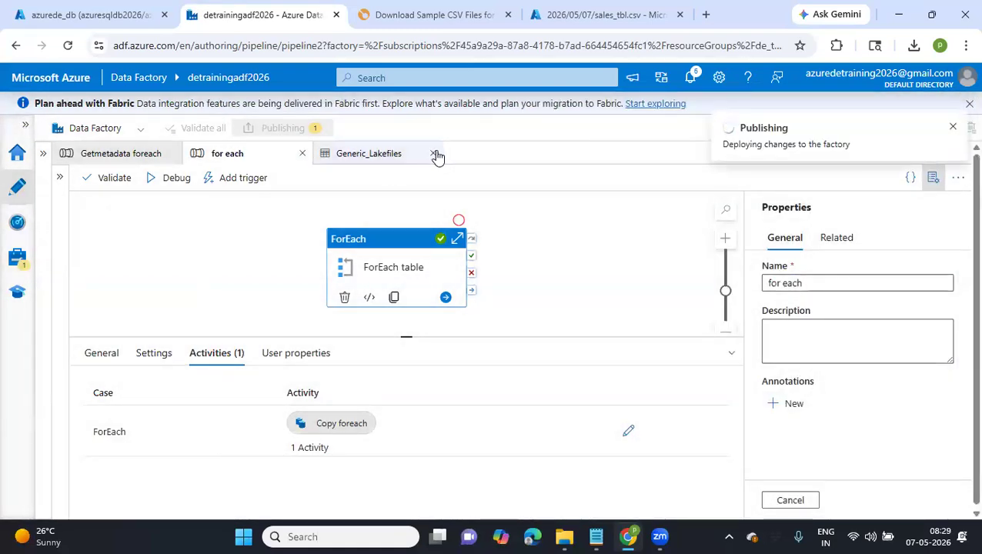
pyautogui.click(303, 154)
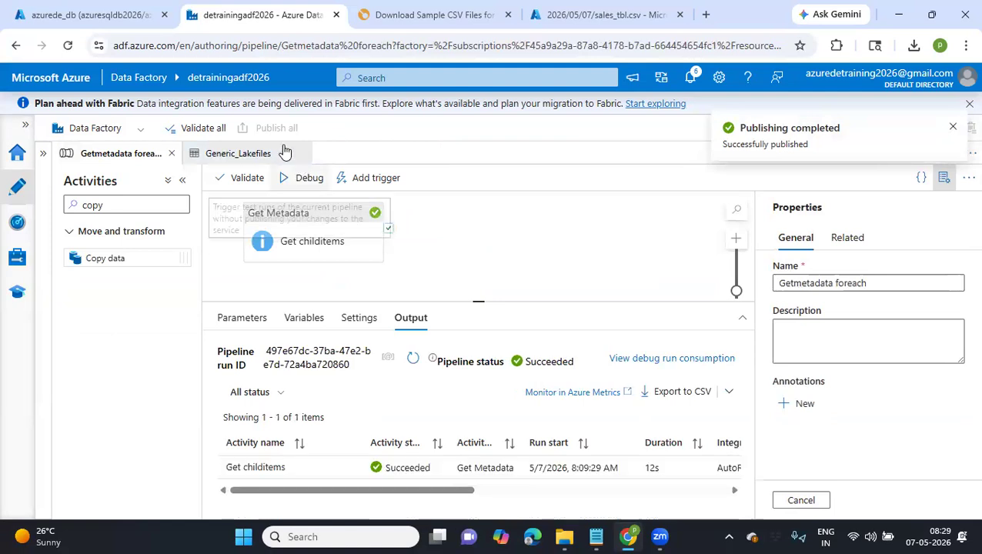
# Close the Generic_Lakefiles dataset and Getmetadata foreach pipeline, and clear the name filter so all factory resources are listed
pyautogui.click(254, 154)
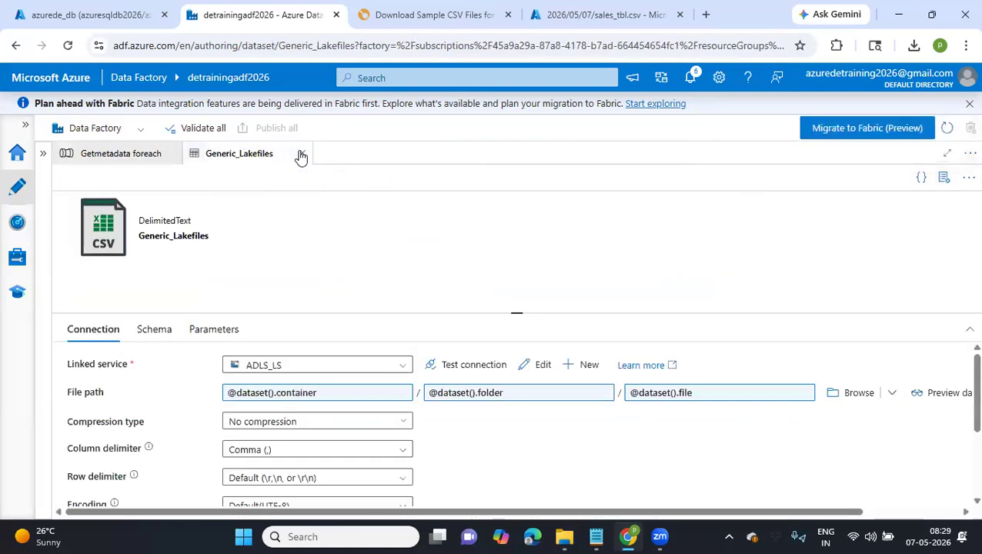
pyautogui.click(25, 127)
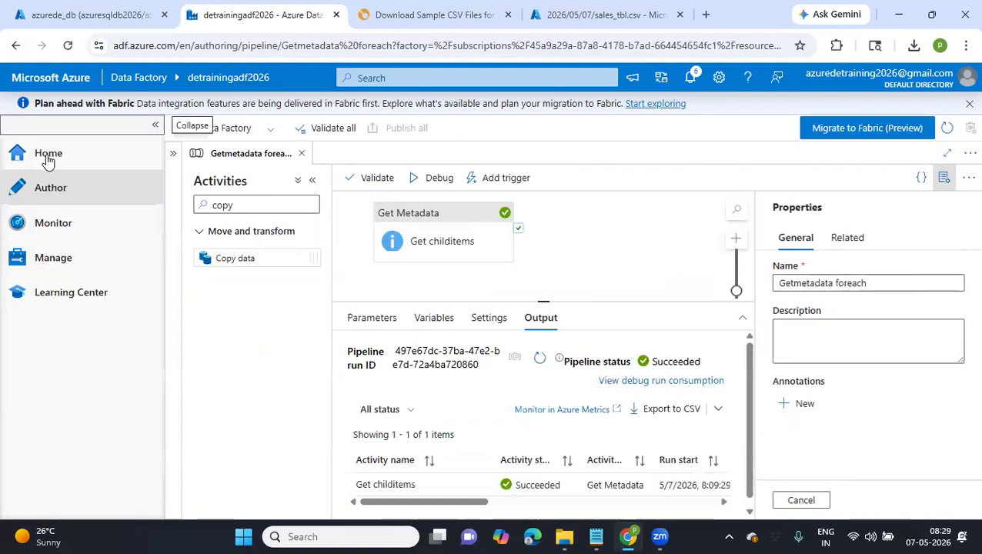
pyautogui.click(82, 197)
pyautogui.click(174, 153)
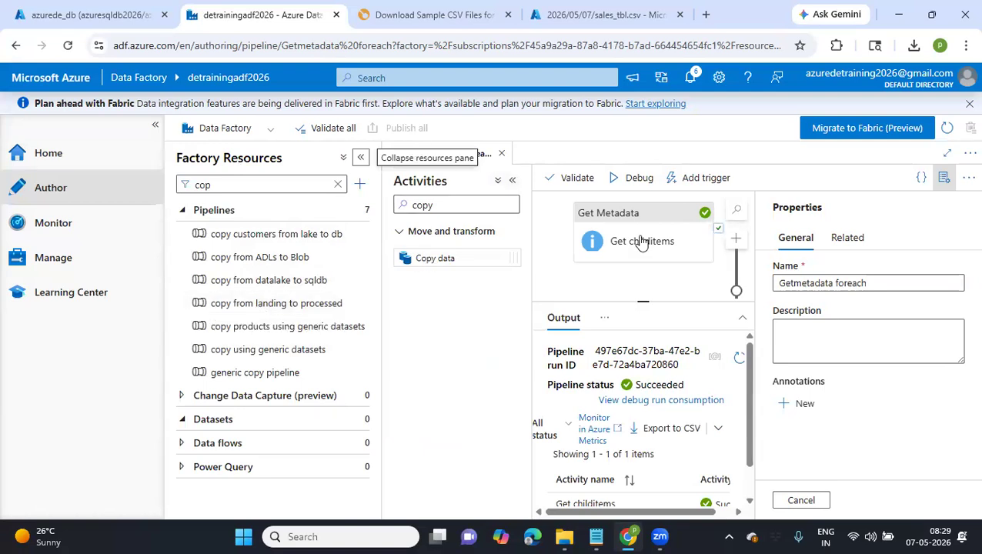
pyautogui.click(502, 155)
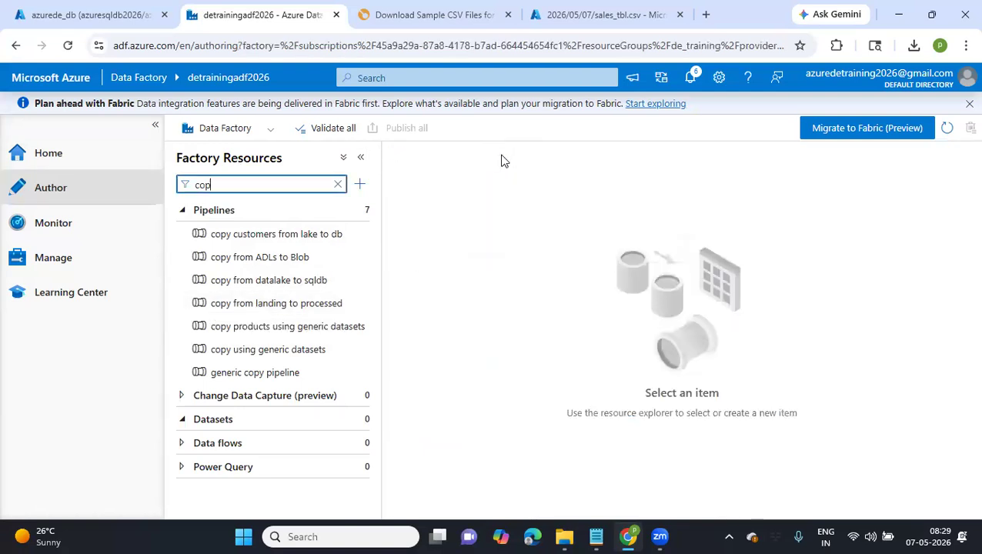
pyautogui.click(337, 184)
pyautogui.click(461, 287)
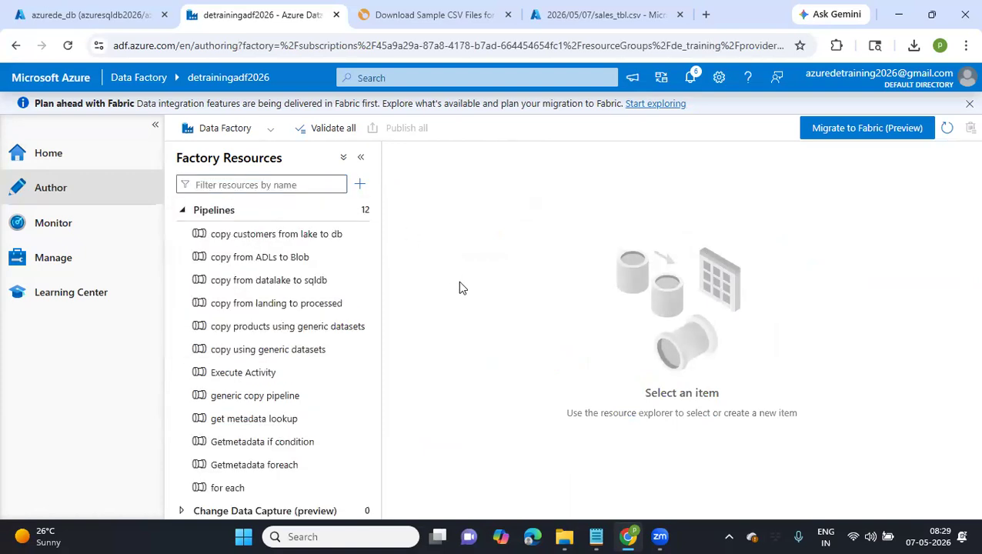
# Open the Getmetadata foreach and for each pipelines and review the settings of the ForEach table activity
pyautogui.moveTo(237, 467)
pyautogui.mouseDown()
pyautogui.moveTo(399, 388)
pyautogui.moveTo(383, 381)
pyautogui.moveTo(237, 469)
pyautogui.mouseUp()
pyautogui.click(237, 465)
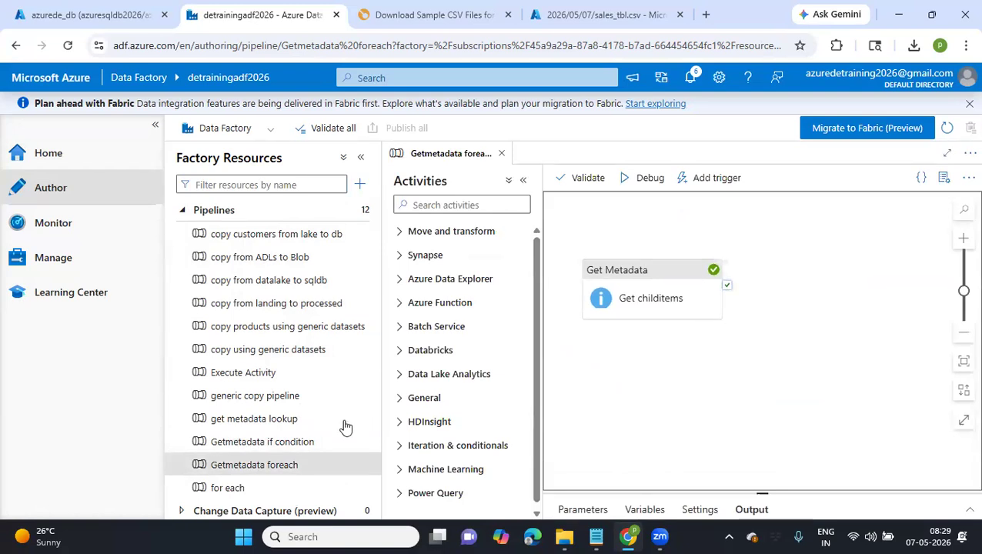
pyautogui.scroll(-3, 344, 423)
pyautogui.click(264, 391)
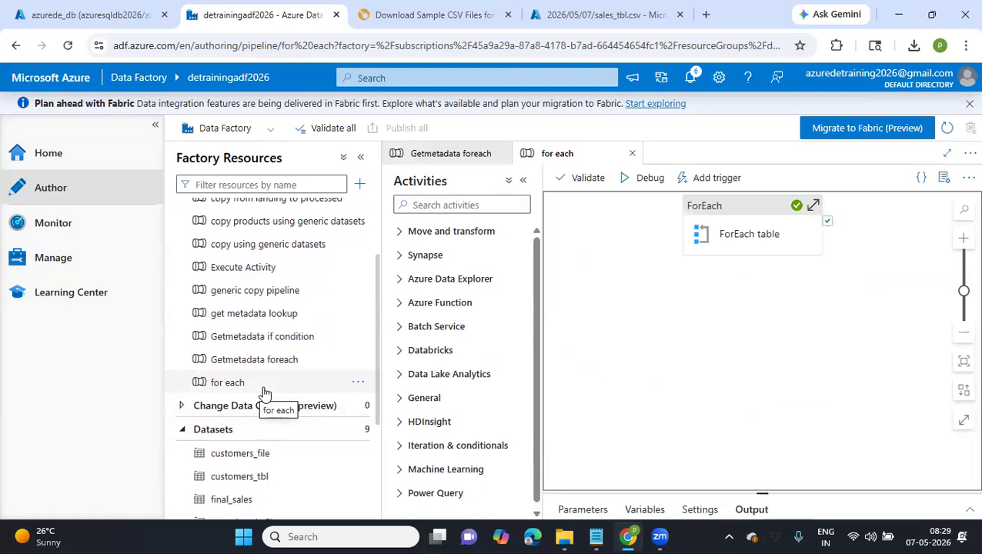
pyautogui.scroll(-2, 264, 392)
pyautogui.scroll(4, 264, 394)
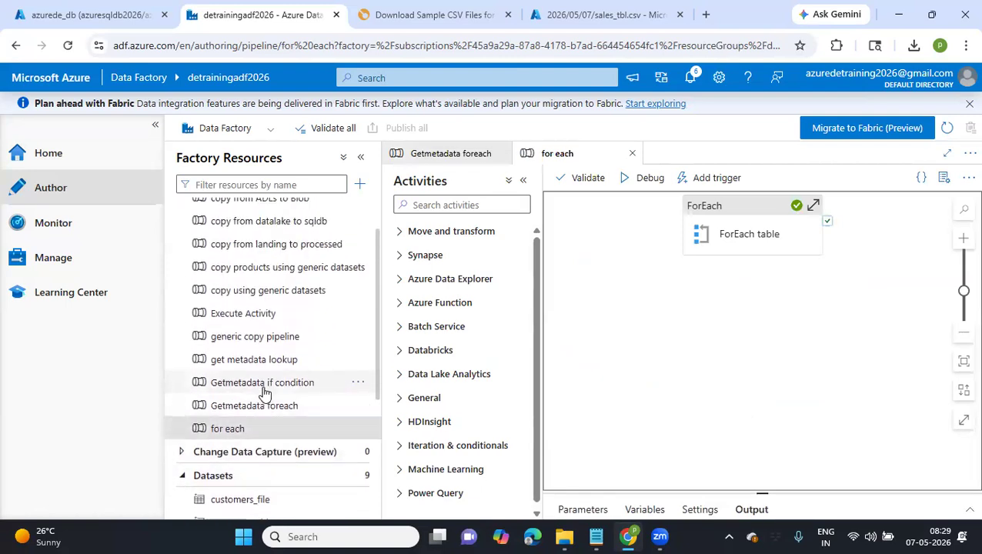
pyautogui.click(205, 439)
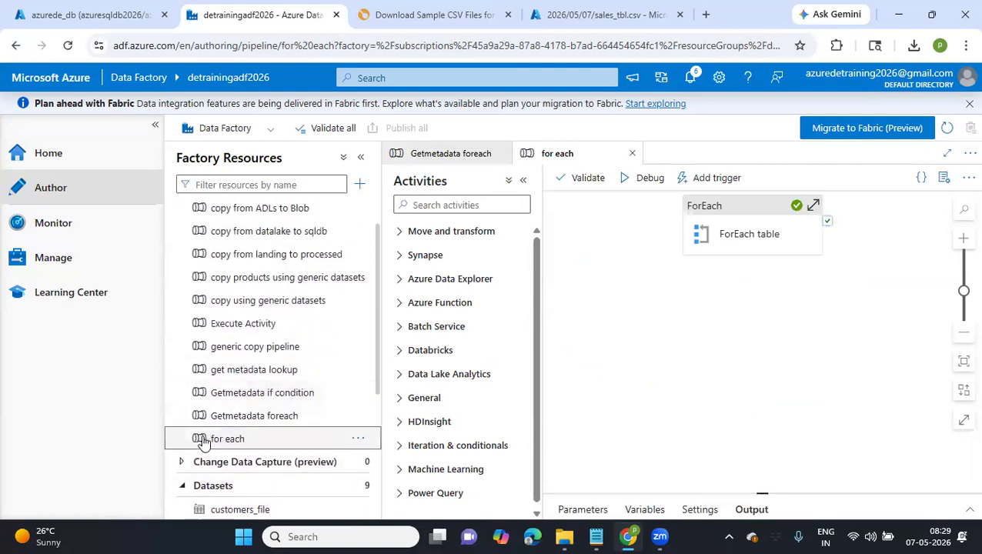
pyautogui.click(744, 232)
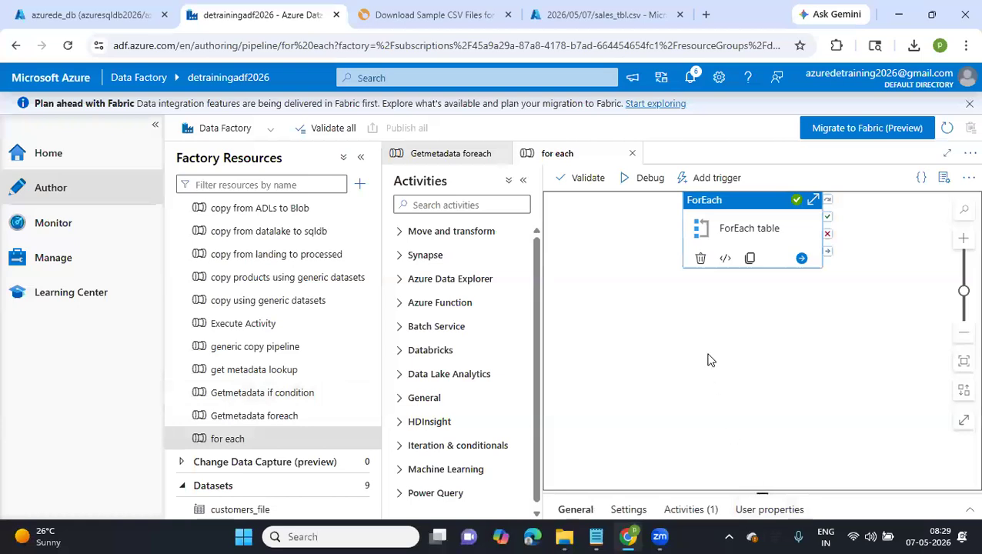
pyautogui.click(639, 360)
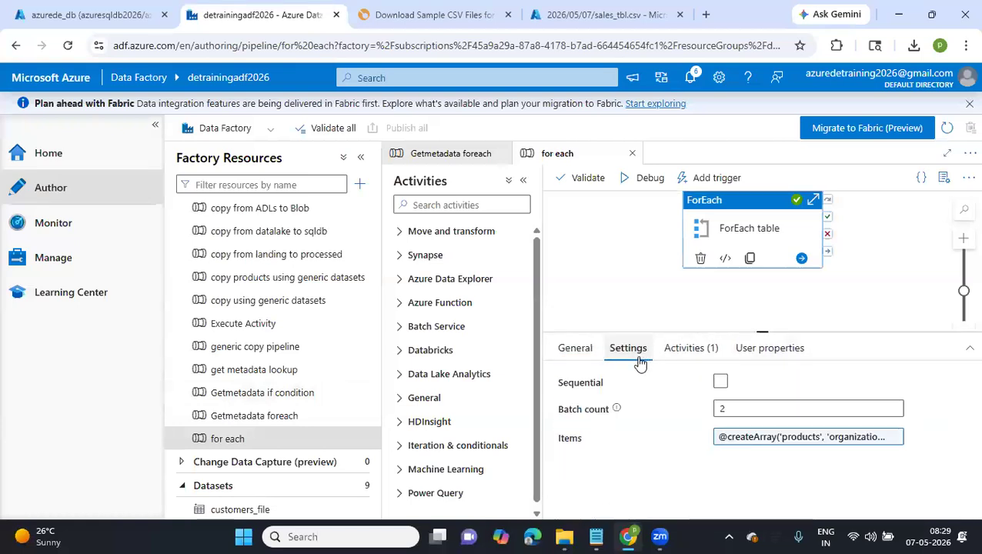
# Look over the Getmetadata foreach, Getmetadata if condition, get metadata lookup and generic copy pipeline canvases
pyautogui.click(285, 420)
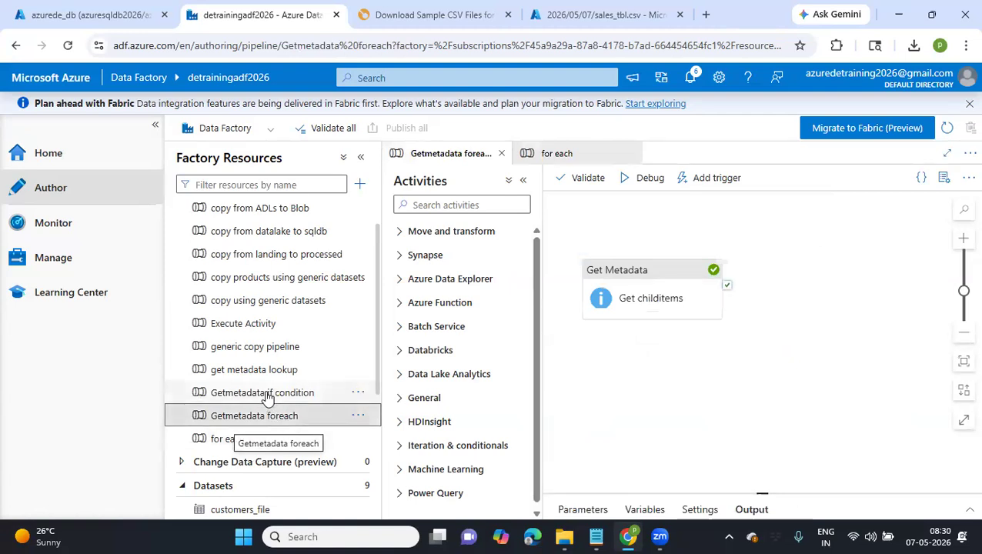
pyautogui.click(265, 395)
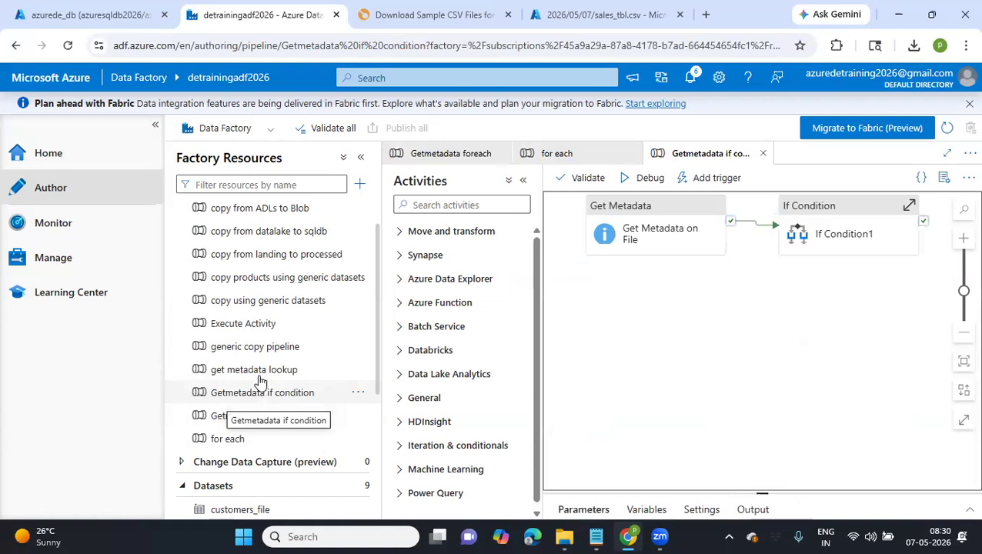
pyautogui.click(260, 372)
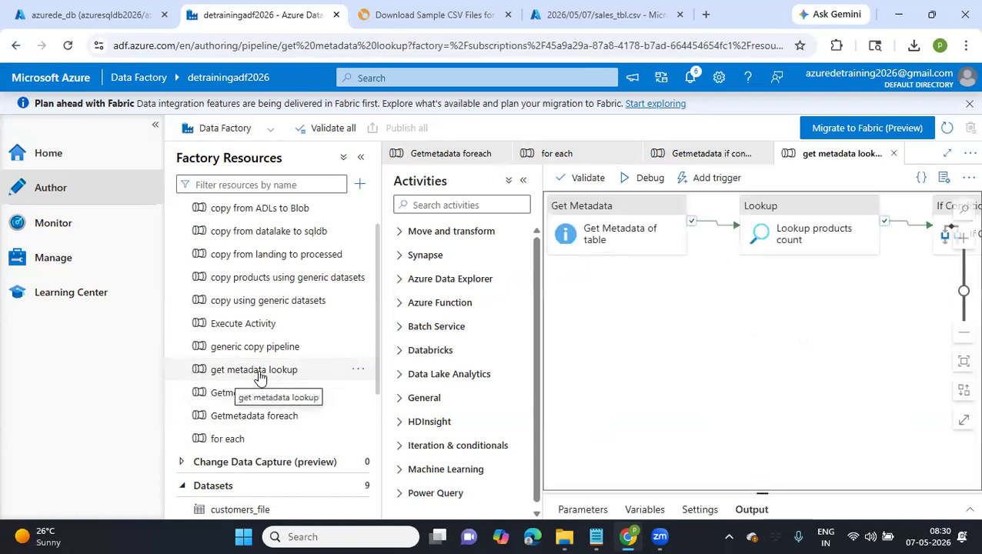
pyautogui.click(250, 348)
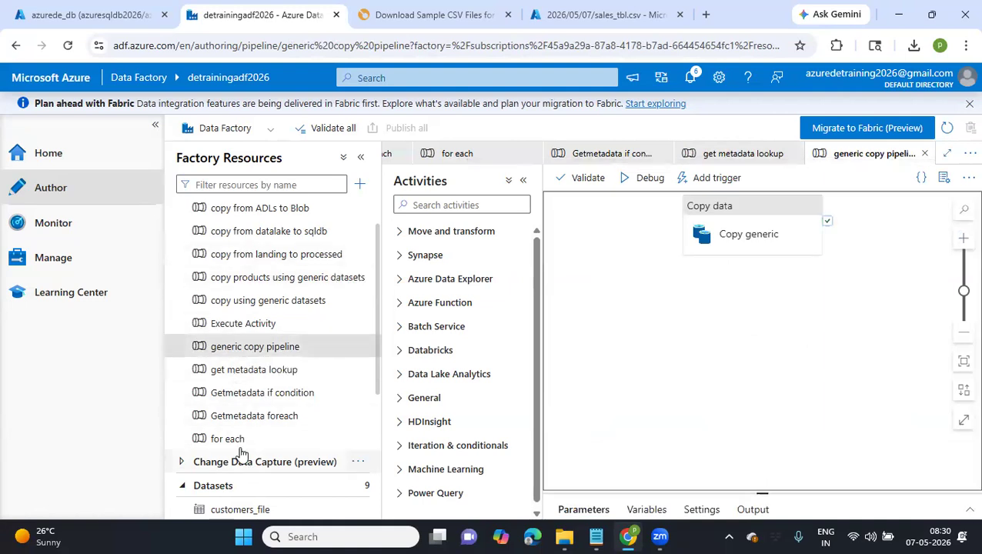
# Return to the Getmetadata foreach pipeline and check the dataset and field list of the Get childitems activity
pyautogui.click(264, 417)
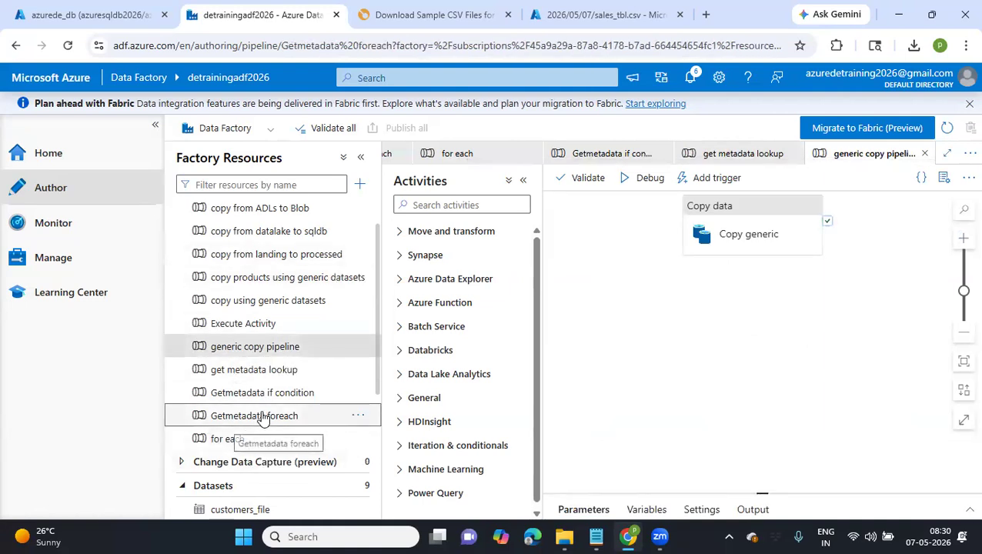
pyautogui.click(361, 157)
pyautogui.click(323, 183)
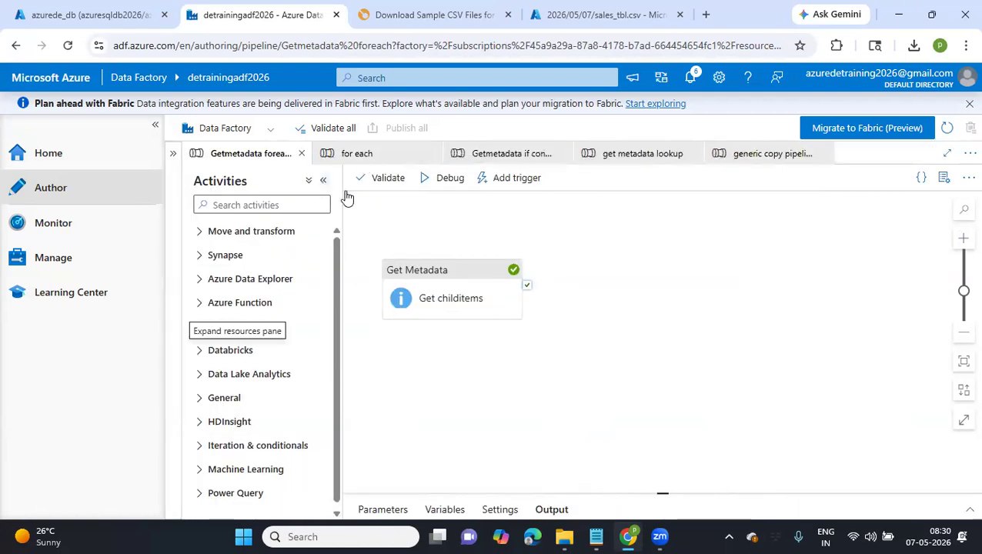
pyautogui.click(953, 361)
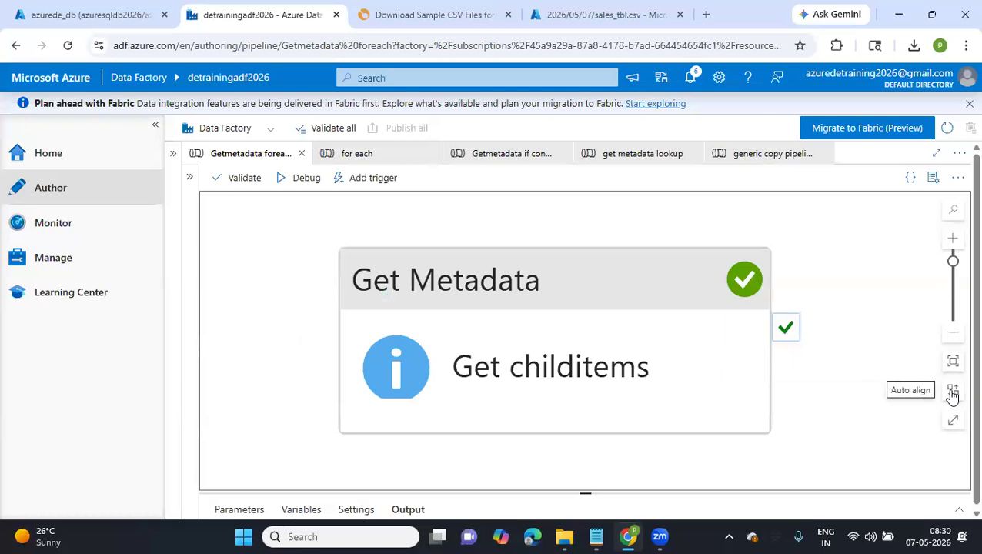
pyautogui.click(184, 178)
pyautogui.click(231, 205)
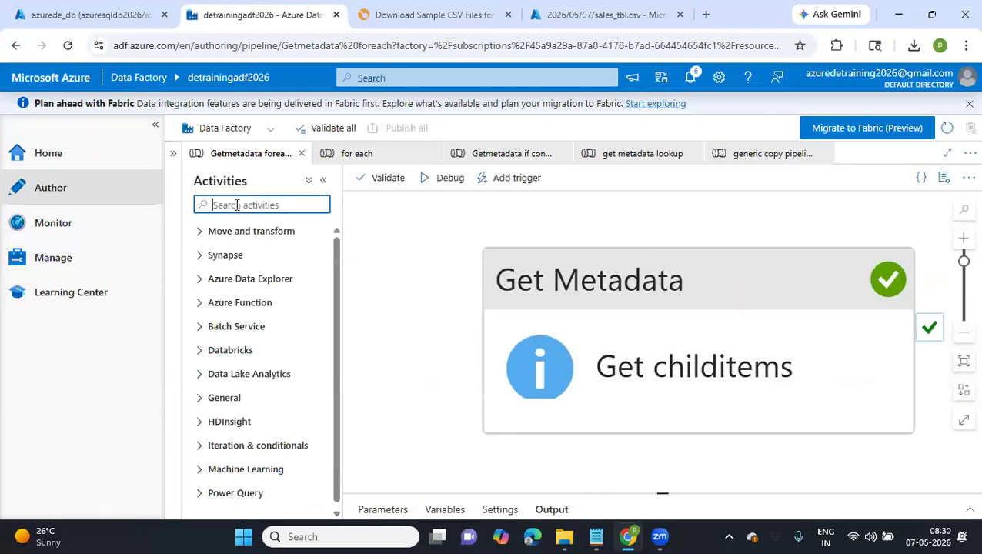
pyautogui.click(656, 363)
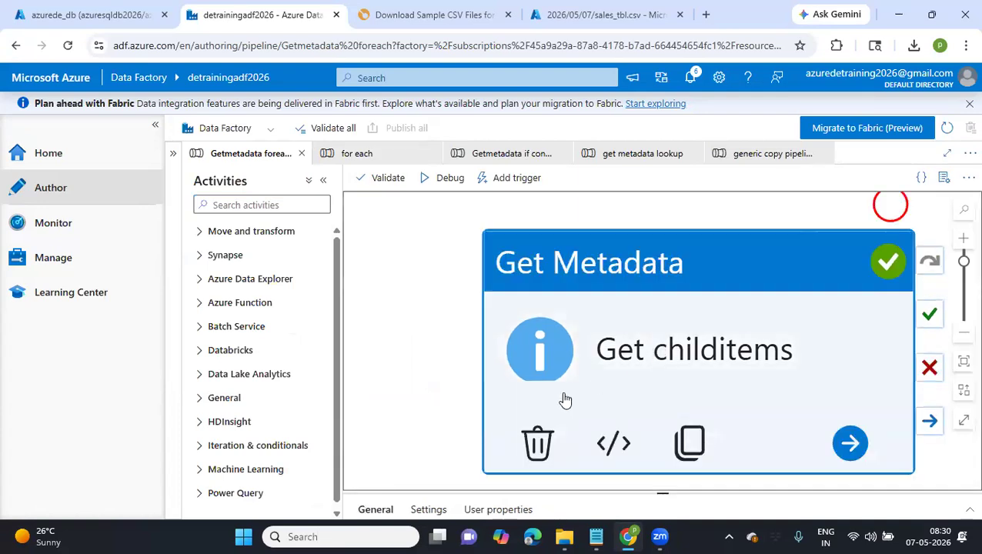
pyautogui.scroll(-10, 655, 360)
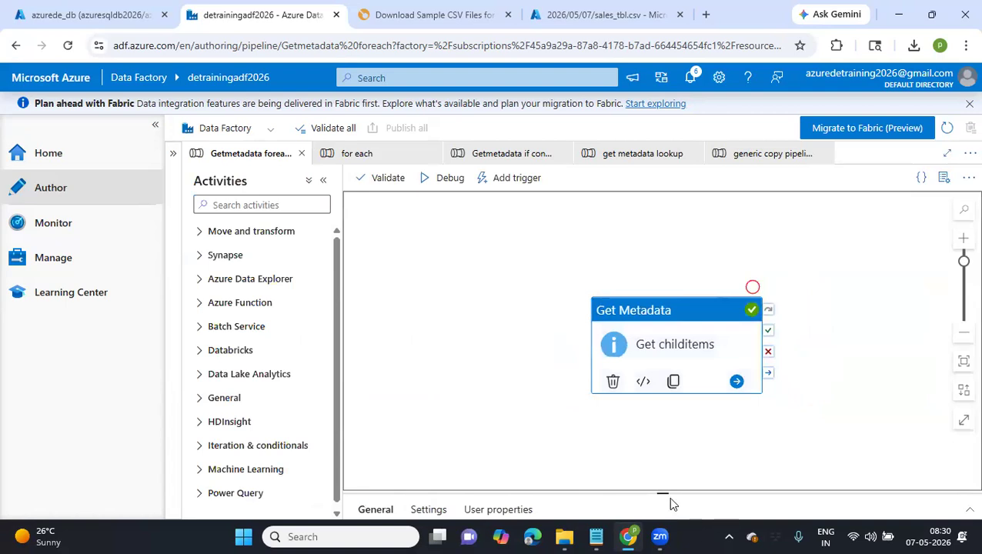
pyautogui.moveTo(636, 387); pyautogui.dragTo(621, 328)
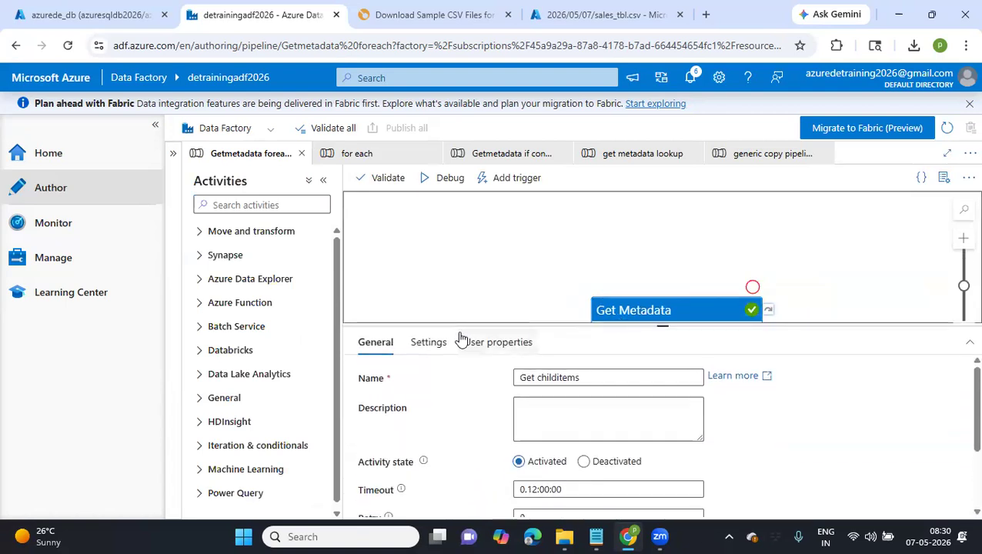
pyautogui.click(437, 344)
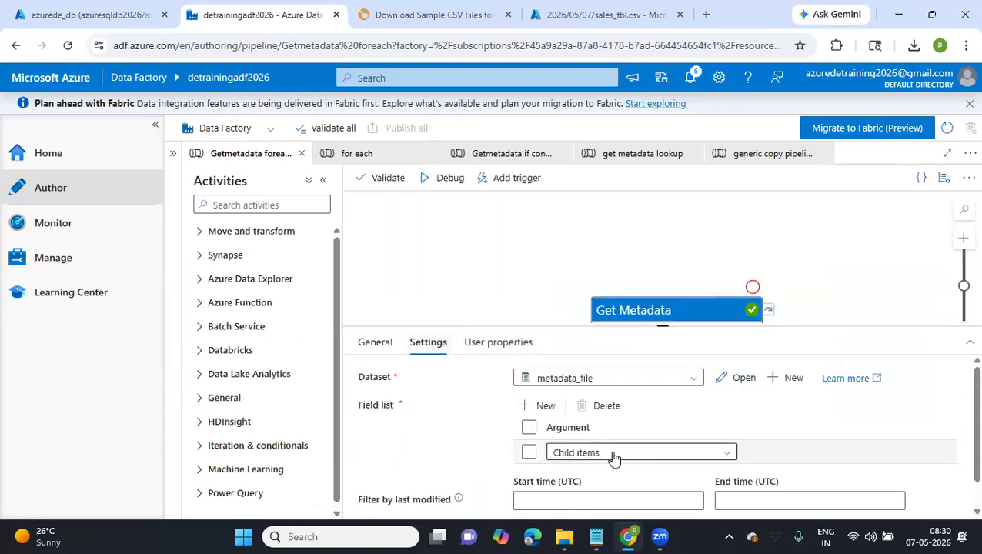
pyautogui.scroll(-1, 608, 446)
# Add a ForEach activity beside Get childitems and connect it to the Get Metadata activity's success output
pyautogui.moveTo(682, 318); pyautogui.dragTo(473, 230)
pyautogui.click(292, 204)
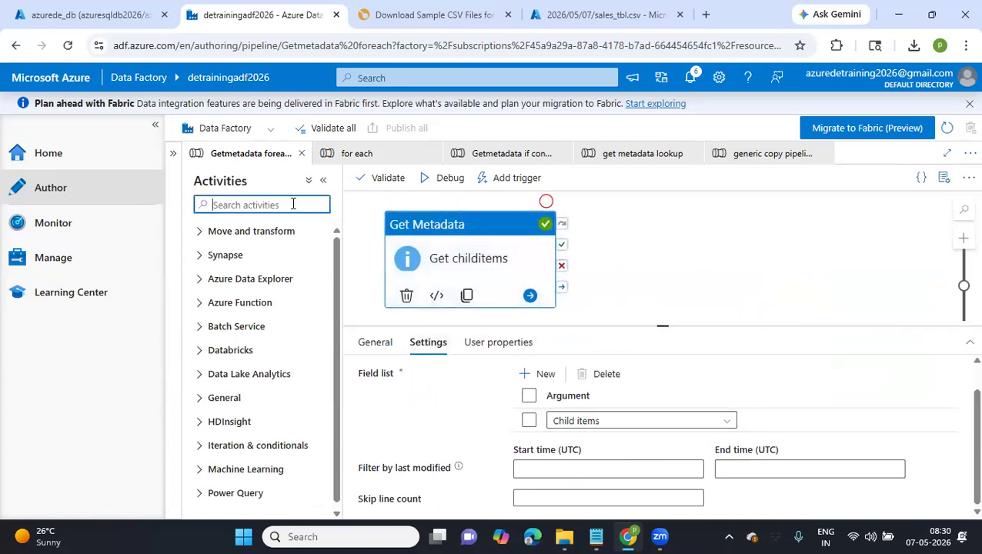
pyautogui.write('fo')
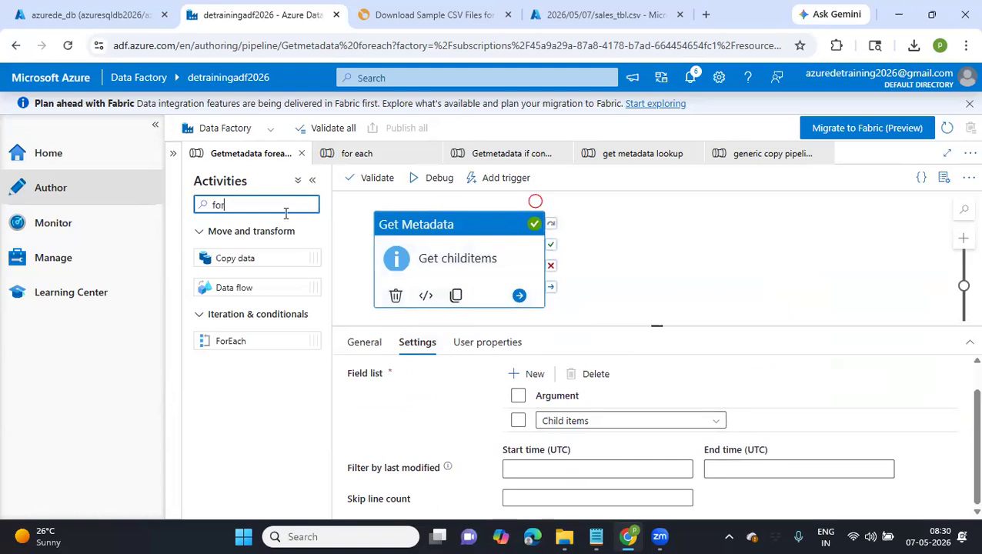
pyautogui.write('r')
pyautogui.moveTo(227, 343); pyautogui.dragTo(721, 251)
pyautogui.moveTo(554, 252); pyautogui.dragTo(658, 254)
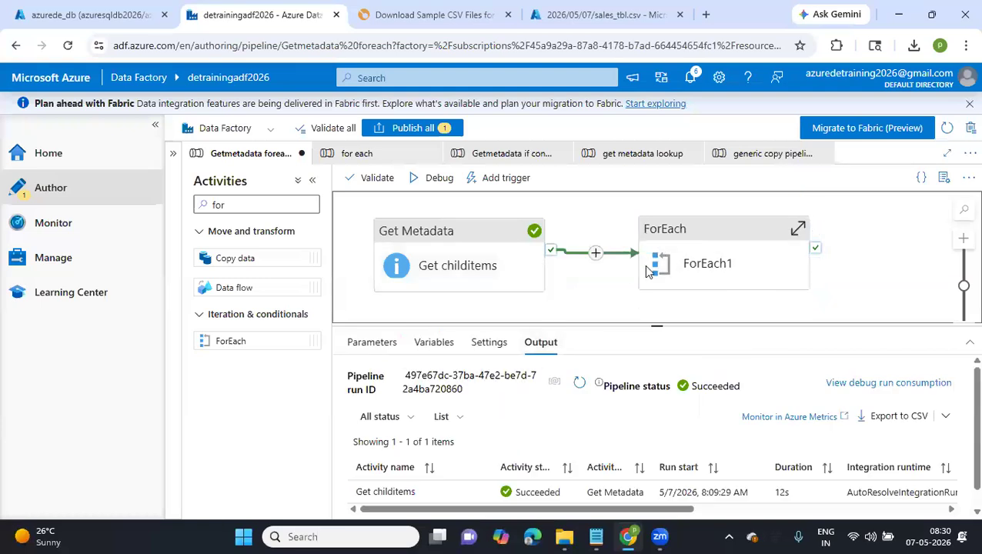
# Rename the new ForEach activity to "ForEach copy"
pyautogui.click(692, 264)
pyautogui.click(551, 377)
pyautogui.moveTo(548, 378); pyautogui.dragTo(539, 379)
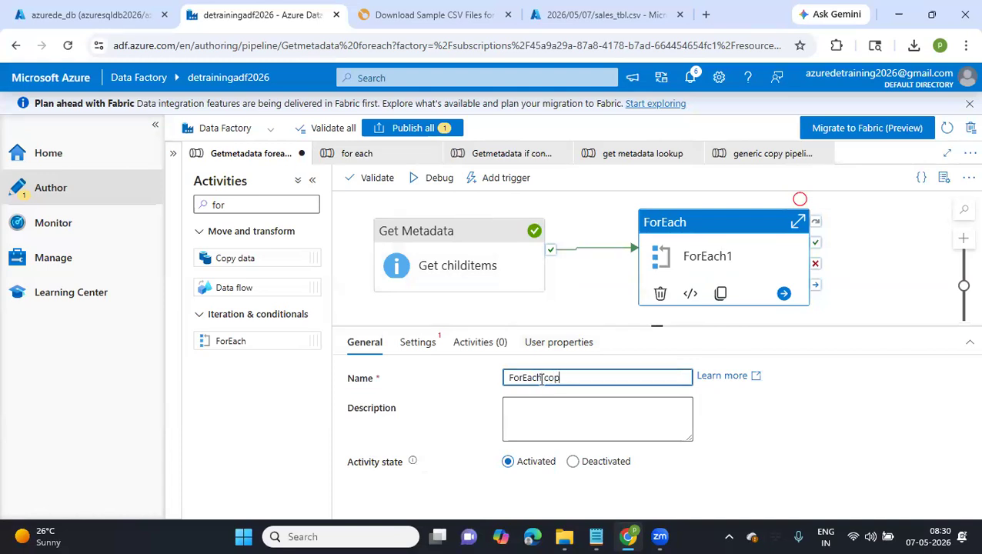
pyautogui.click(416, 347)
pyautogui.click(541, 432)
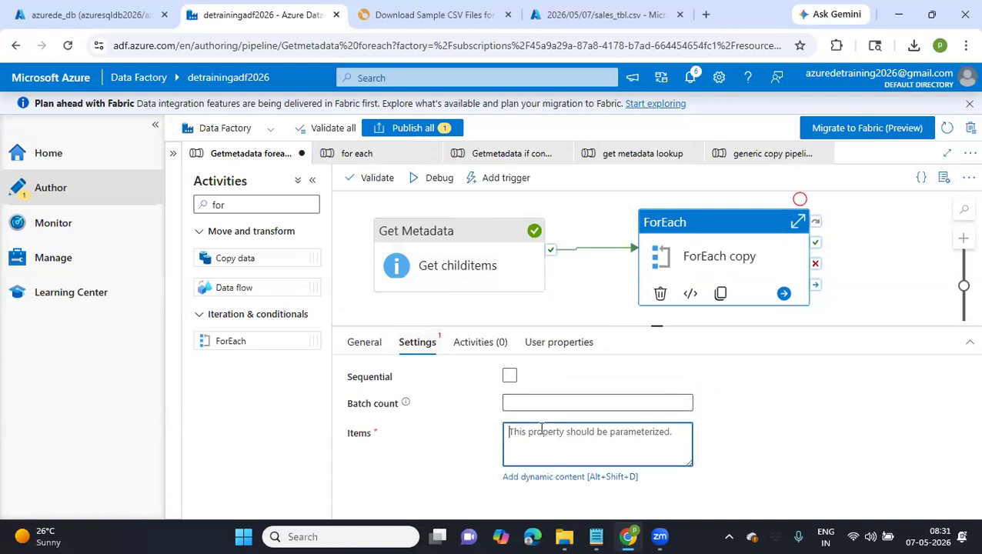
pyautogui.click(537, 479)
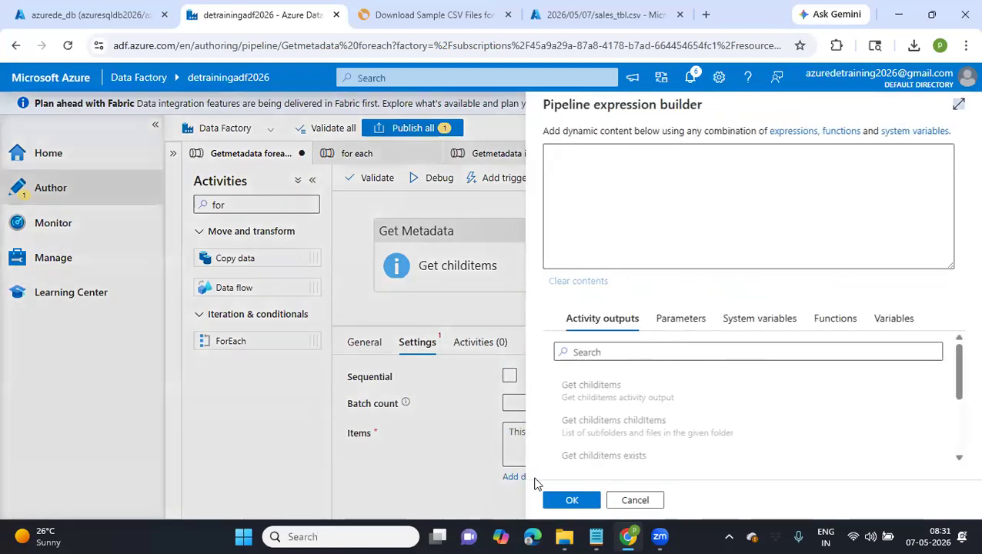
pyautogui.click(664, 428)
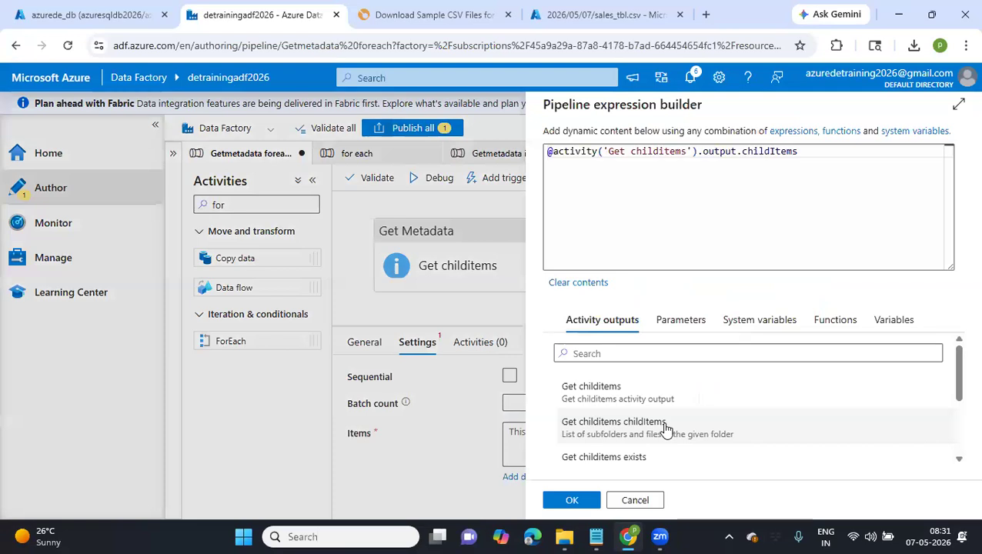
pyautogui.click(574, 501)
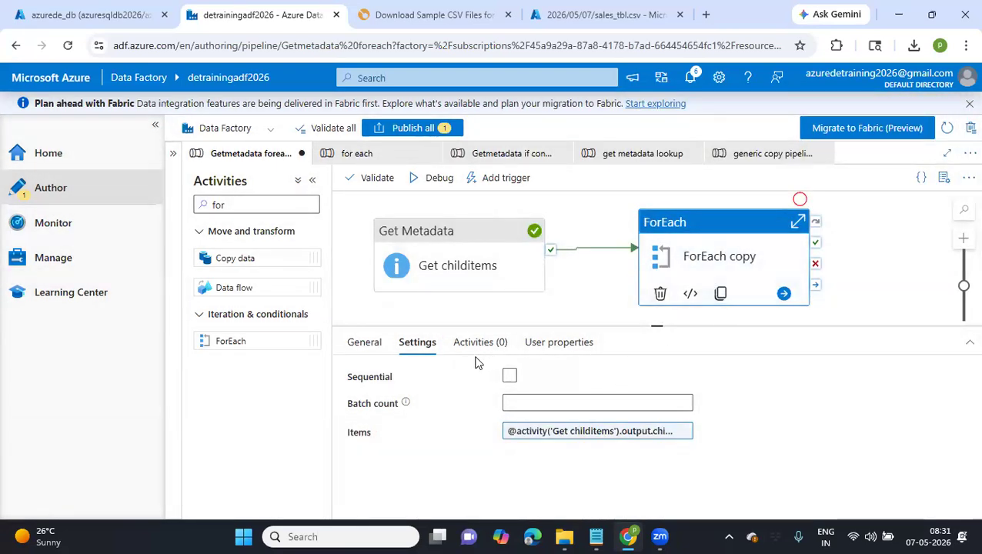
# Add a Copy data activity inside ForEach copy and select Generic_Lakefiles as its source dataset
pyautogui.click(872, 406)
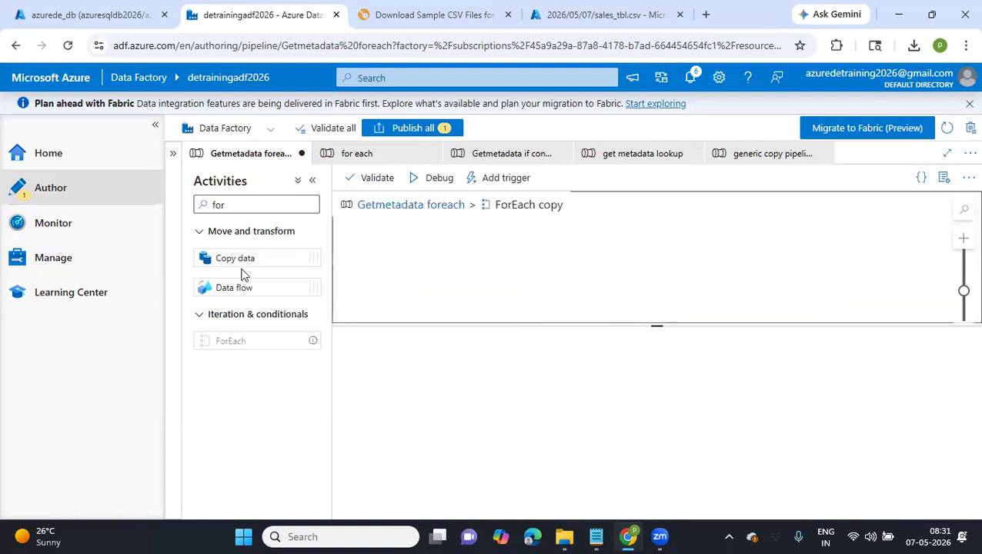
pyautogui.moveTo(241, 258); pyautogui.dragTo(569, 245)
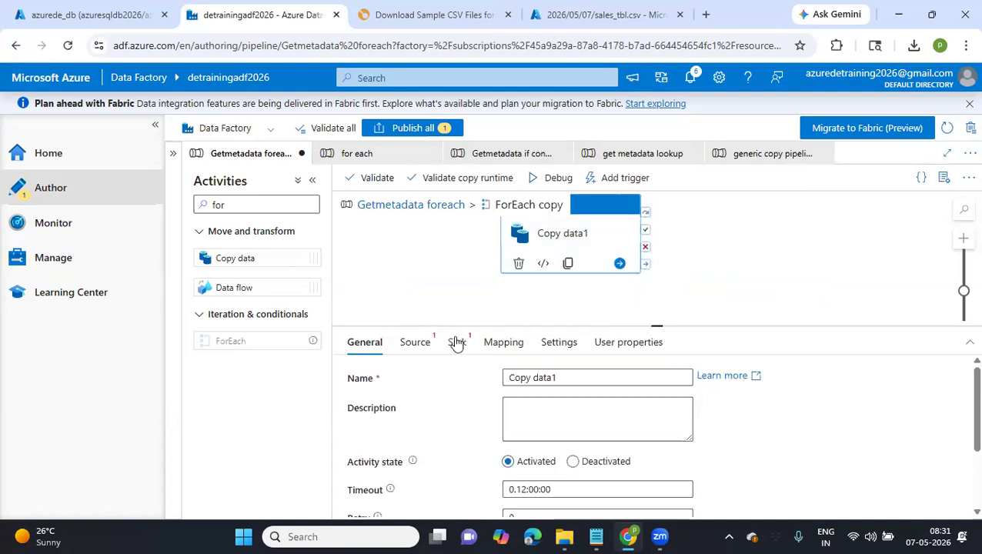
pyautogui.click(427, 342)
pyautogui.click(562, 379)
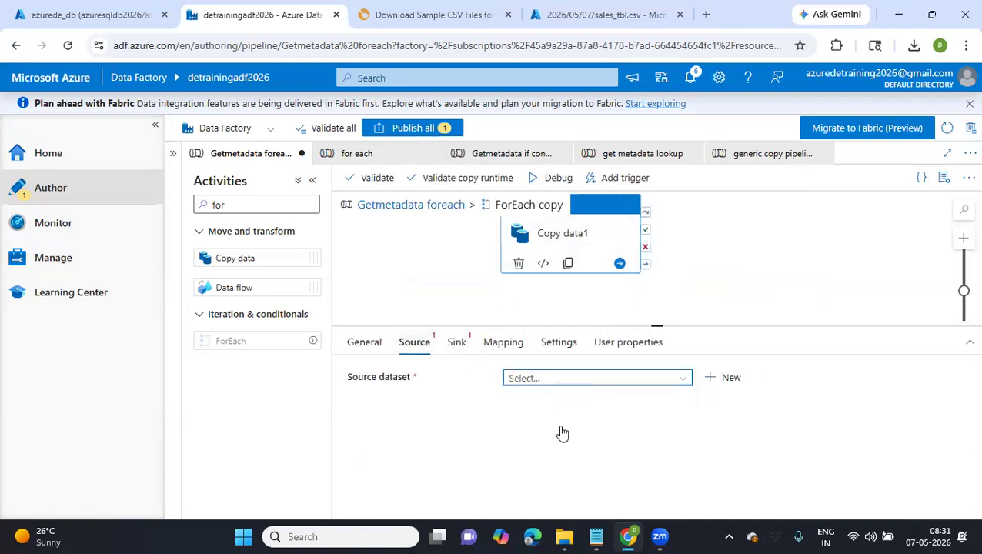
pyautogui.click(552, 493)
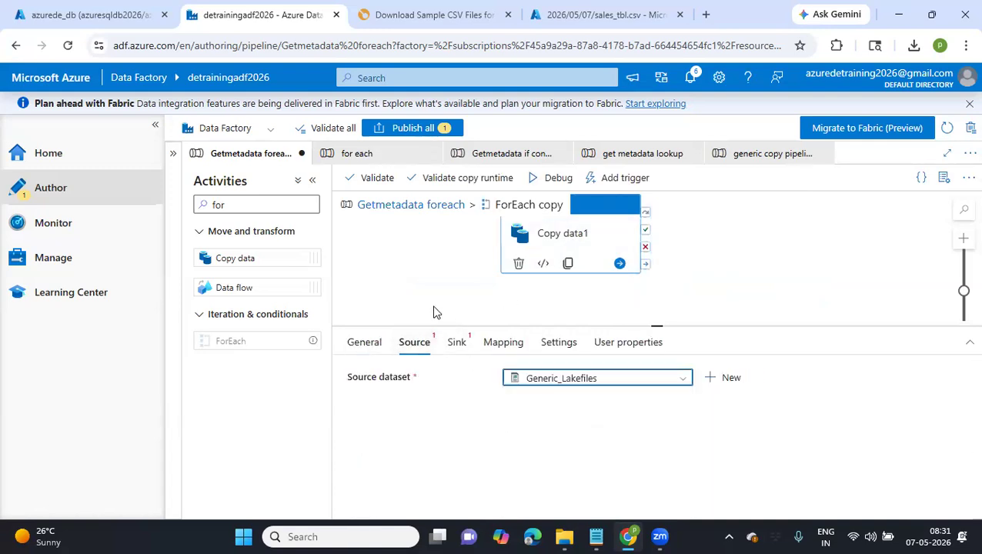
# Select Generic_SQLTbl as the sink dataset of the Copy data activity inside ForEach copy
pyautogui.click(456, 341)
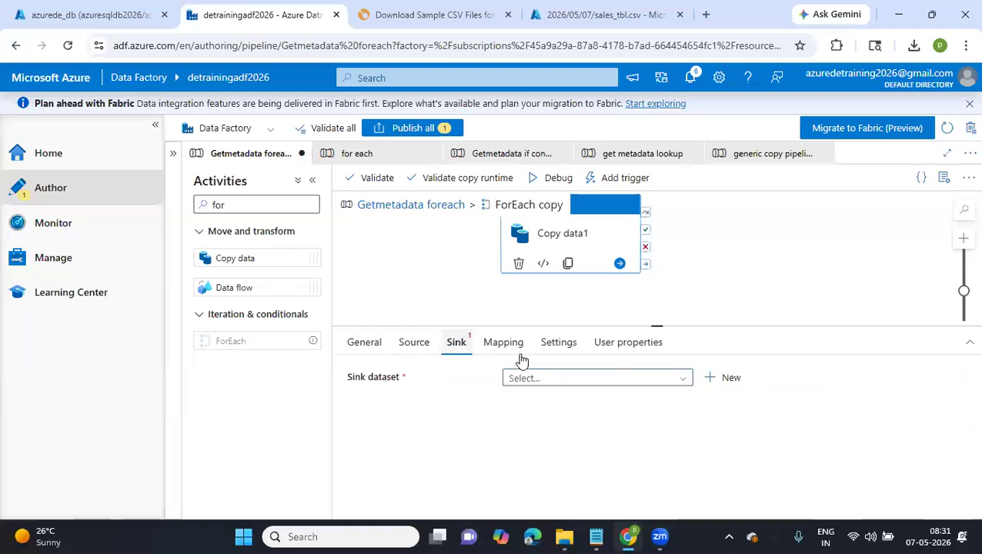
pyautogui.click(583, 379)
pyautogui.scroll(-2, 560, 481)
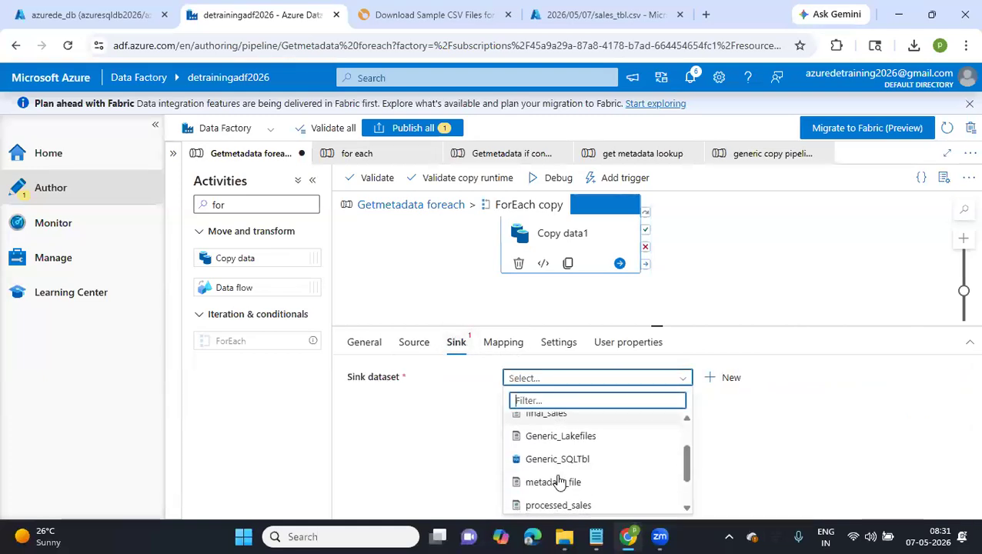
pyautogui.click(546, 458)
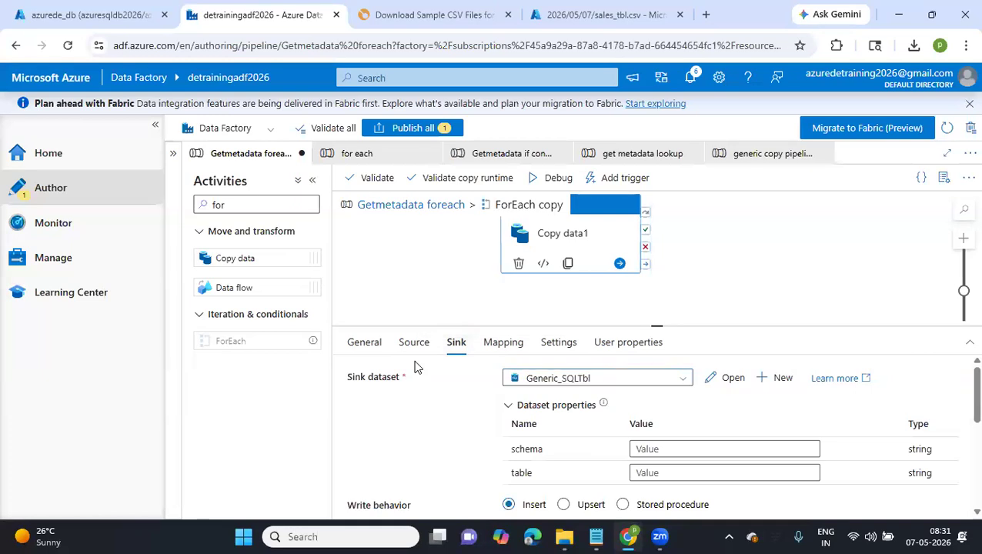
# Set the container parameter of the Copy data activity's source dataset to landing
pyautogui.click(414, 342)
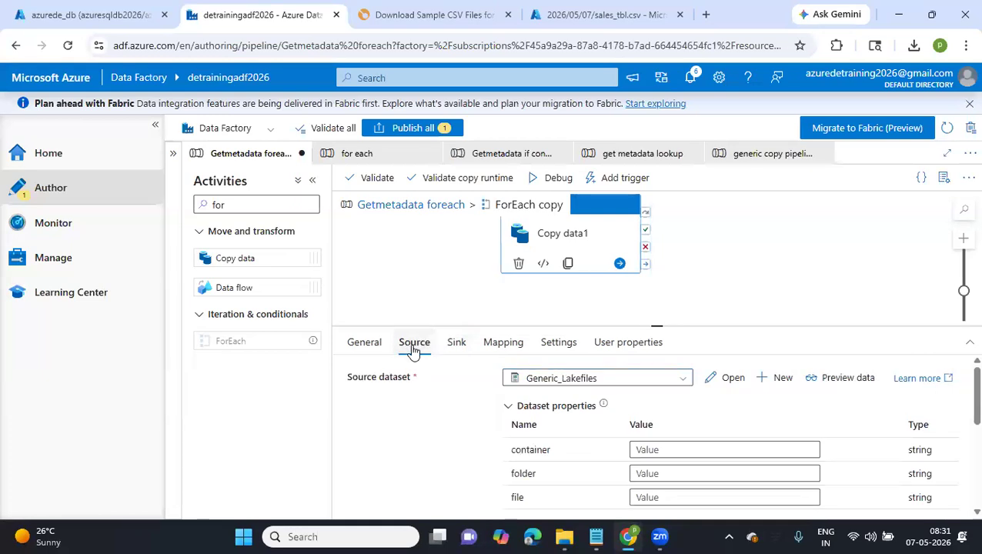
pyautogui.click(684, 451)
pyautogui.write('landing')
# Start a dynamic expression for the source folder parameter and insert the concat function
pyautogui.click(670, 481)
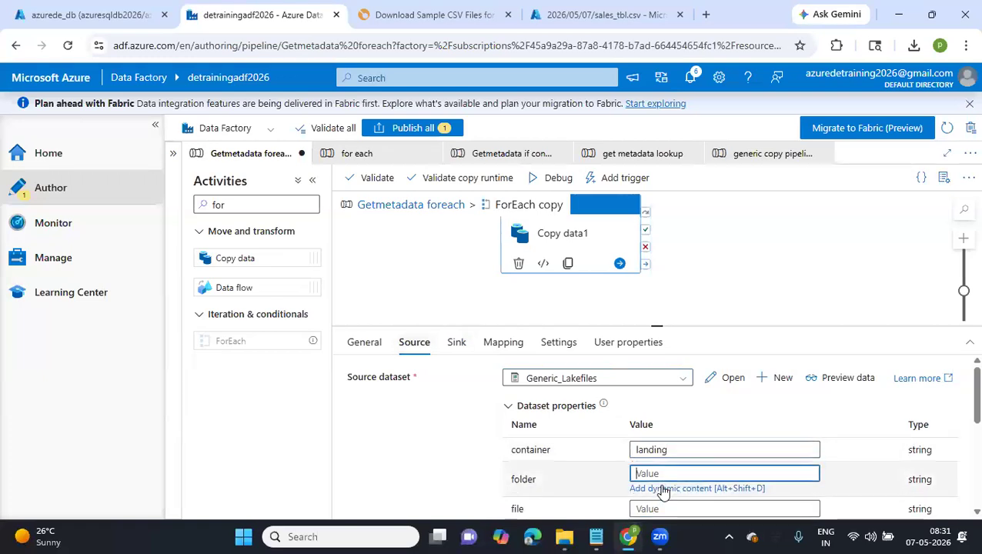
pyautogui.scroll(-1, 663, 493)
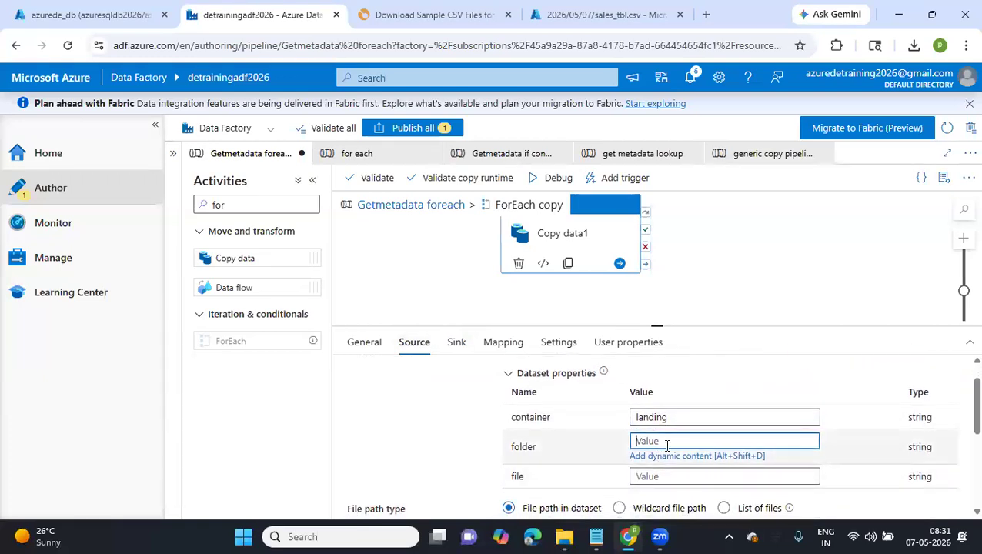
pyautogui.click(662, 457)
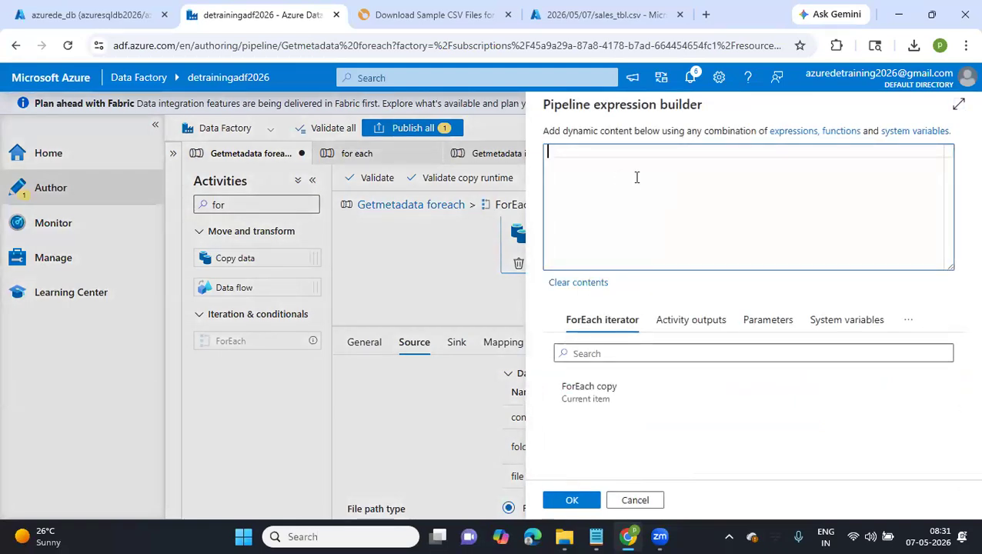
pyautogui.click(691, 320)
pyautogui.click(762, 322)
pyautogui.click(815, 327)
pyautogui.click(902, 327)
pyautogui.click(812, 344)
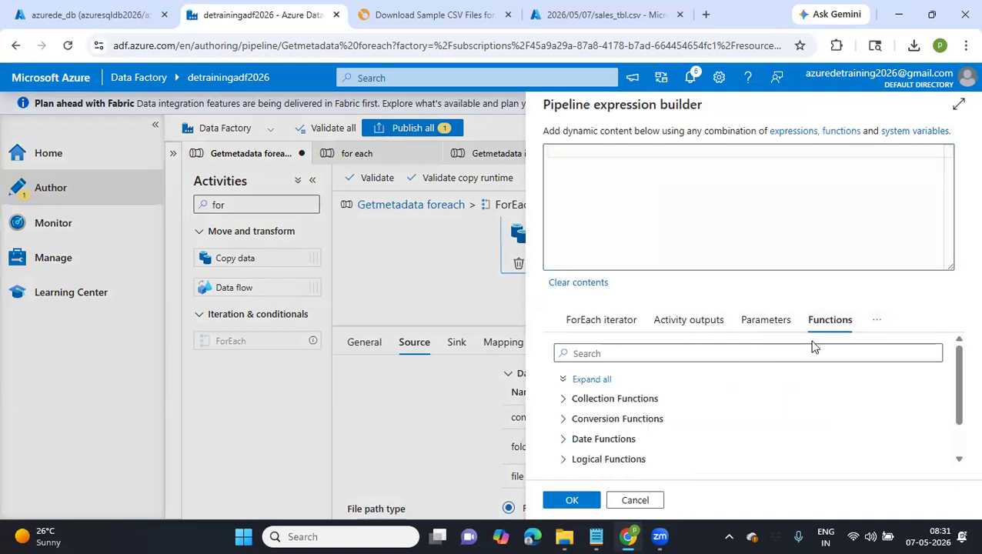
pyautogui.click(665, 354)
pyautogui.write('concat')
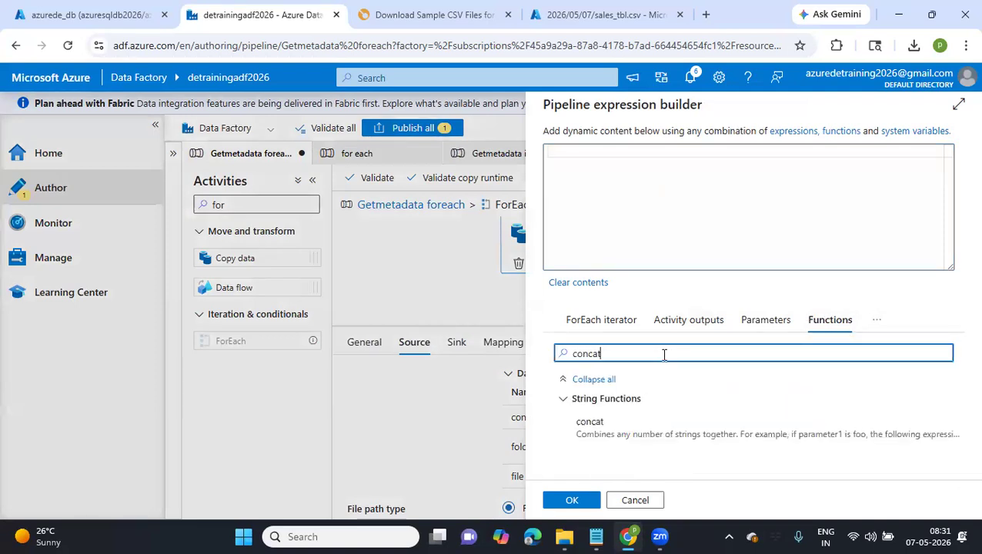
pyautogui.click(621, 425)
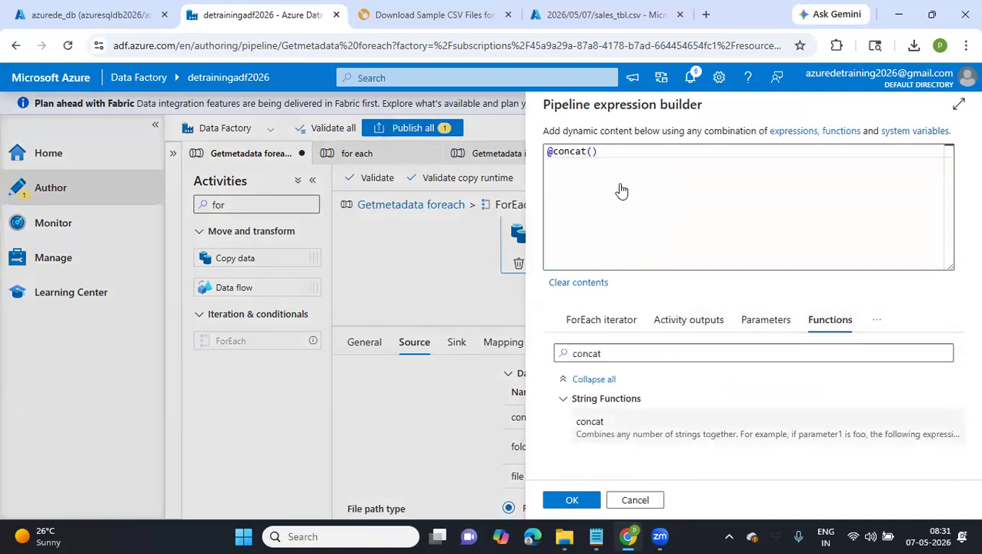
# Insert the formatDateTime function inside the concat parentheses of the folder expression
pyautogui.click(592, 154)
pyautogui.write('d')
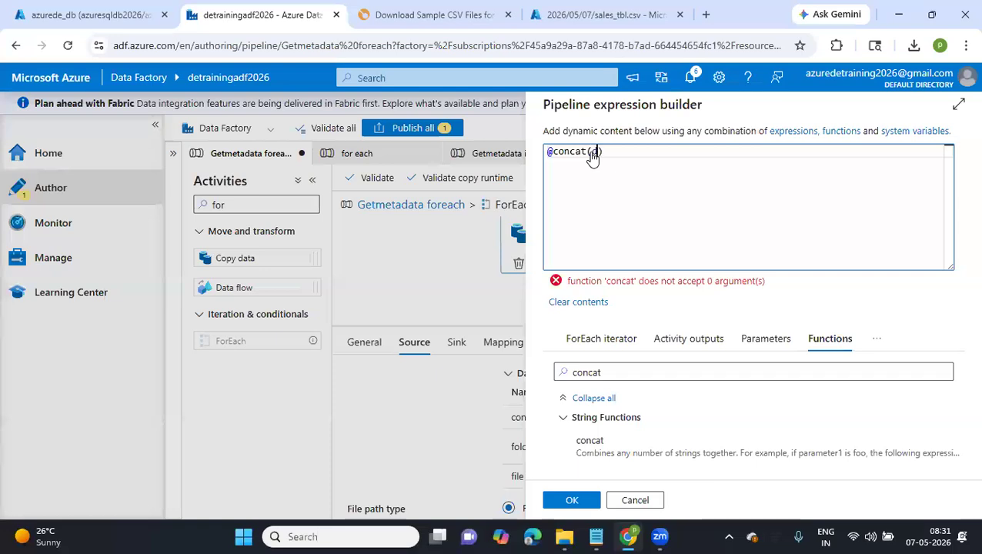
pyautogui.write('ar')
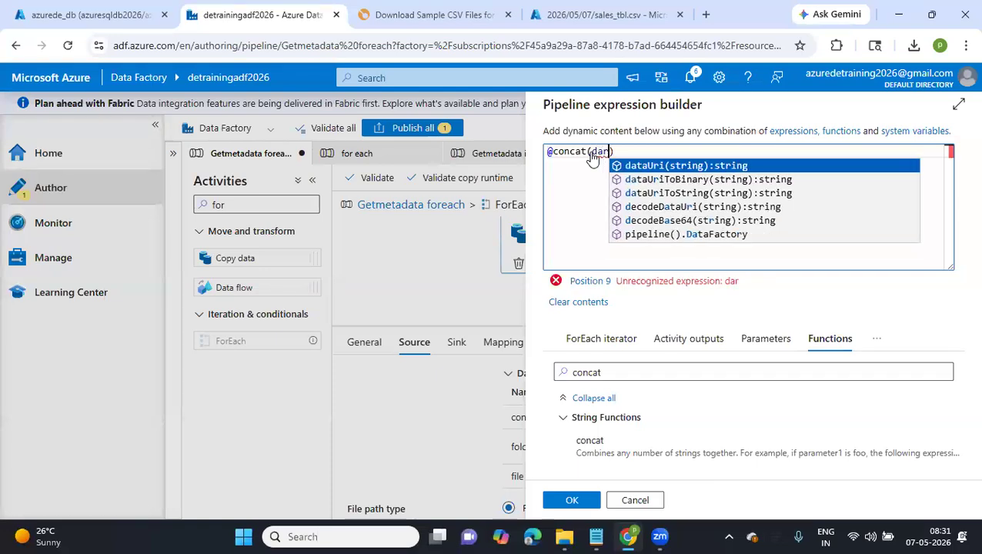
pyautogui.press('BackSpace')
pyautogui.press('BackSpace')
pyautogui.press('BackSpace')
pyautogui.write('for')
pyautogui.click(587, 374)
pyautogui.doubleClick(586, 375)
pyautogui.write('fo')
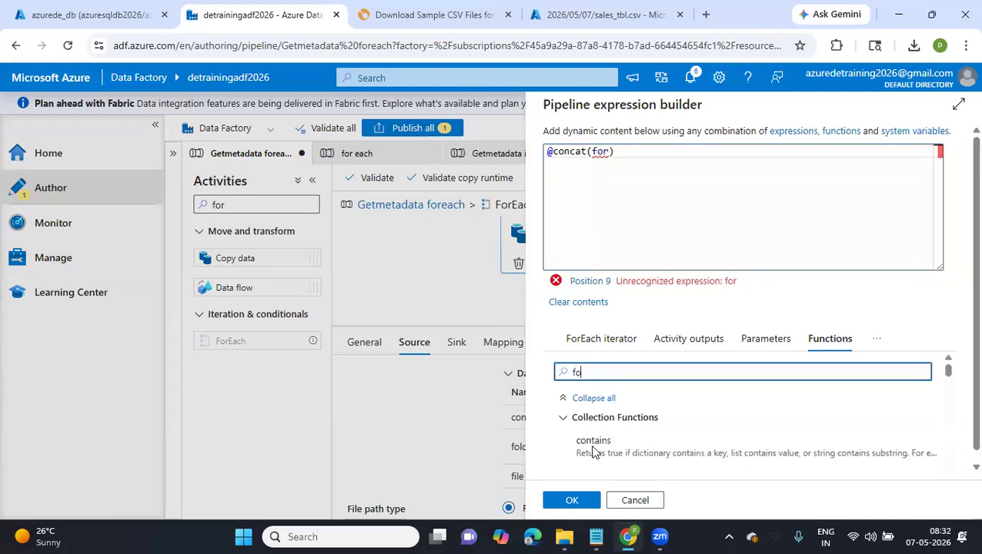
pyautogui.write('rm')
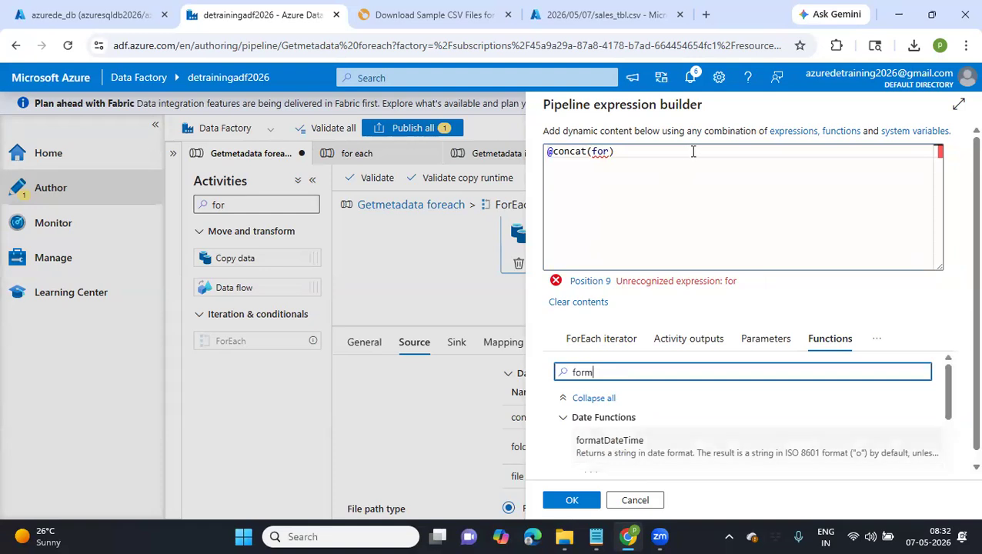
pyautogui.click(610, 440)
# Give formatDateTime the arguments utcNow() and 'yyyy', and add a '/' separator after it inside concat
pyautogui.doubleClick(583, 373)
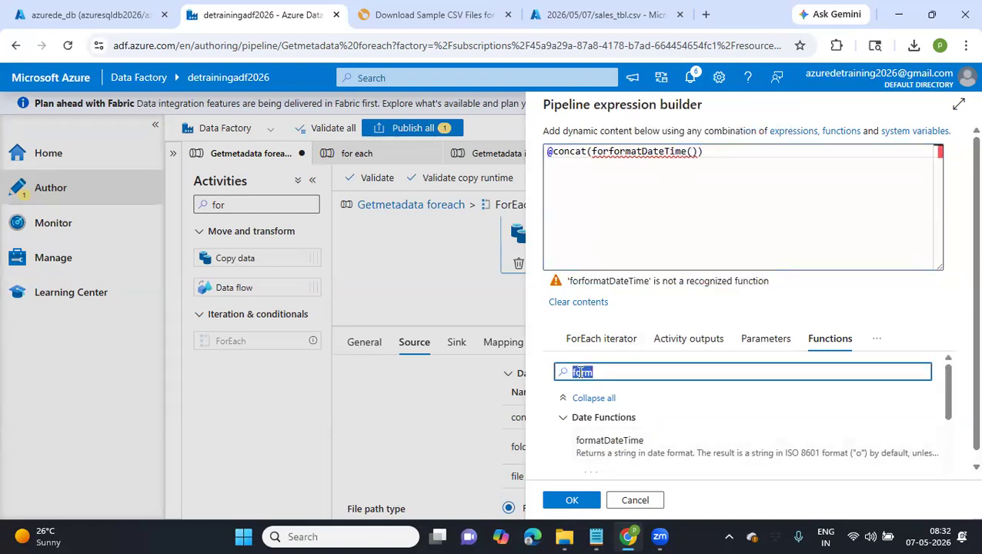
pyautogui.write('utc')
pyautogui.click(593, 441)
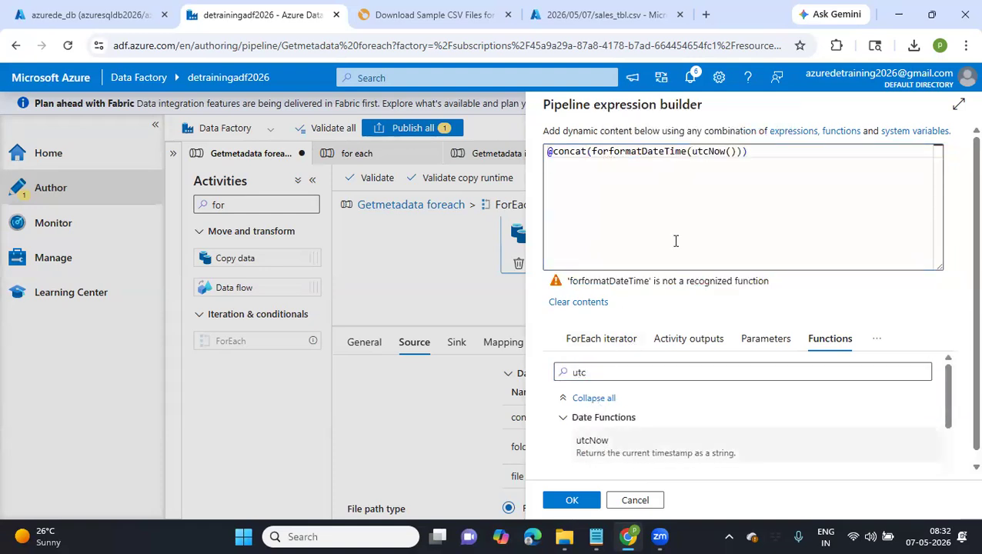
pyautogui.click(737, 152)
pyautogui.write(',y')
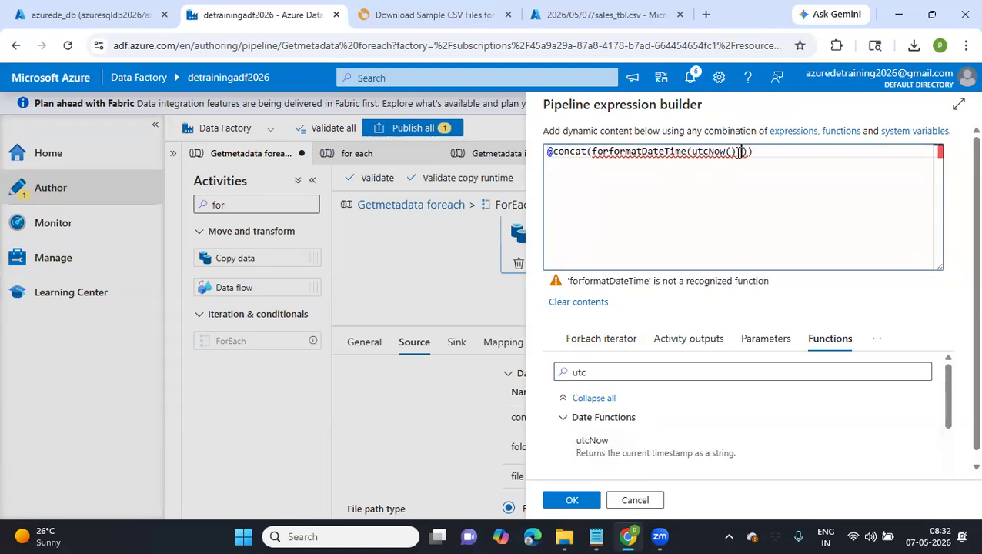
pyautogui.press('BackSpace')
pyautogui.write("'yyy")
pyautogui.write("y'), '")
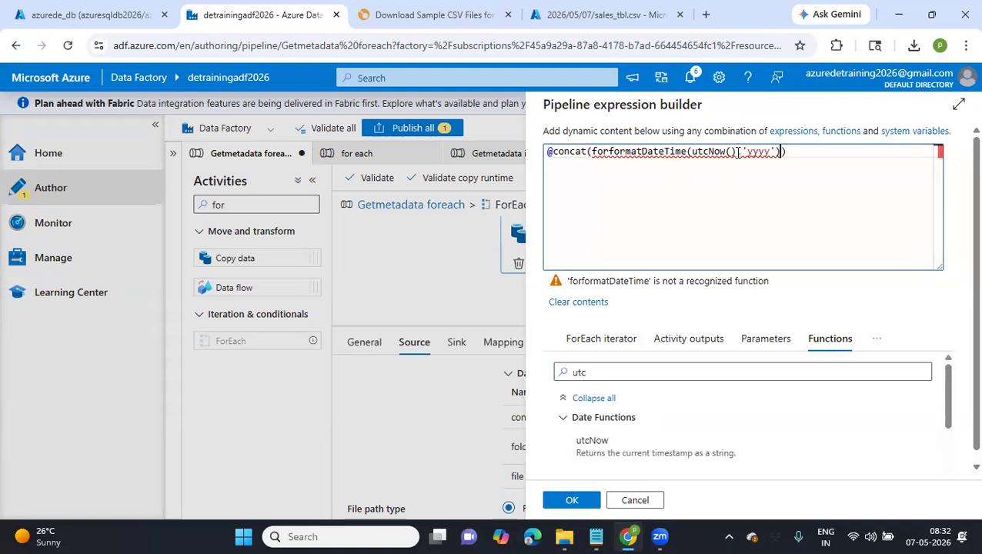
pyautogui.write("/')")
# Duplicate the year segment with its '/' separator inside concat and set the copy's date format to 'MM'
pyautogui.click(590, 151)
pyautogui.moveTo(593, 151); pyautogui.dragTo(810, 152)
pyautogui.hotkey('ctrl', 'c')
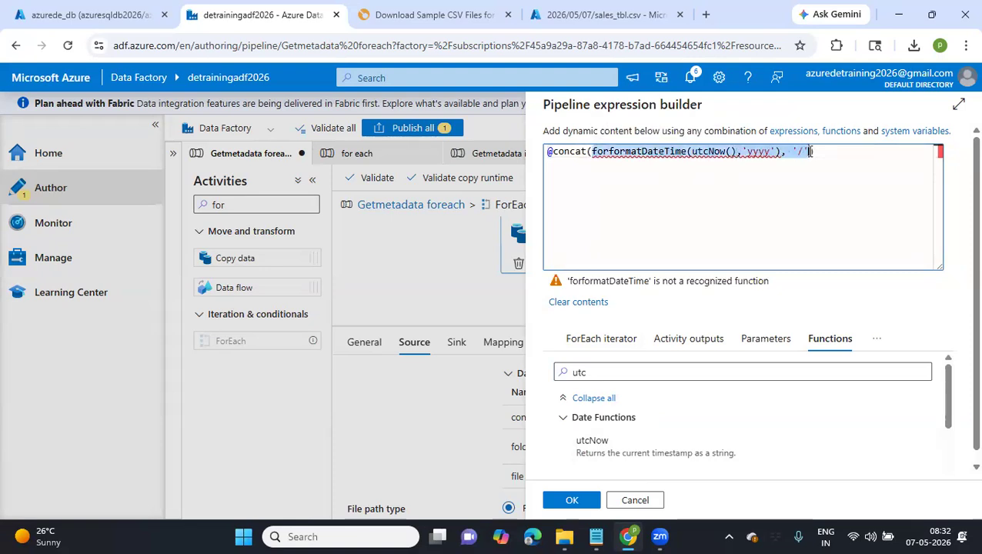
pyautogui.click(810, 151)
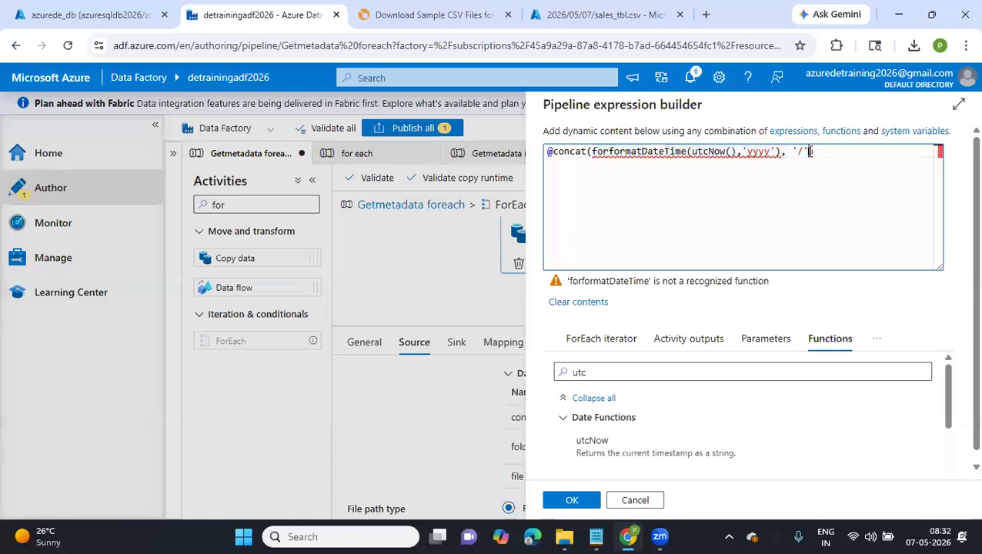
pyautogui.write(',')
pyautogui.hotkey('ctrl', 'v')
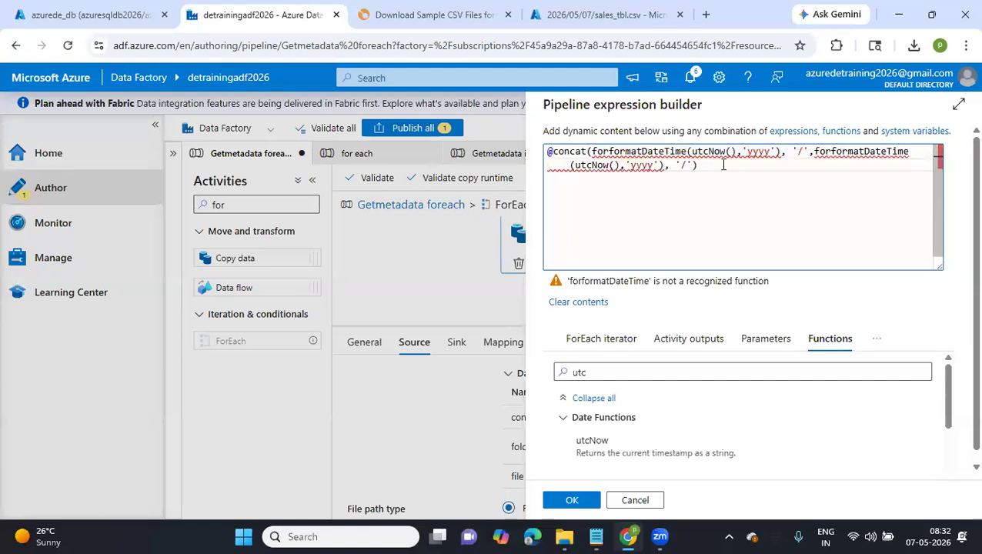
pyautogui.doubleClick(635, 165)
pyautogui.write('MM')
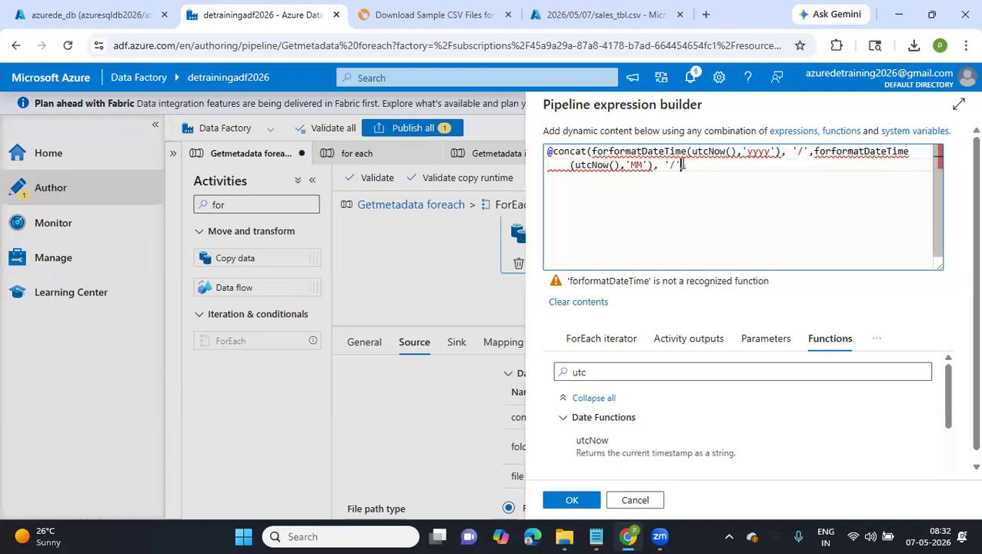
# Add a third formatDateTime segment with the format 'dd' and remove its trailing '/' separator
pyautogui.hotkey('ctrl', 'v')
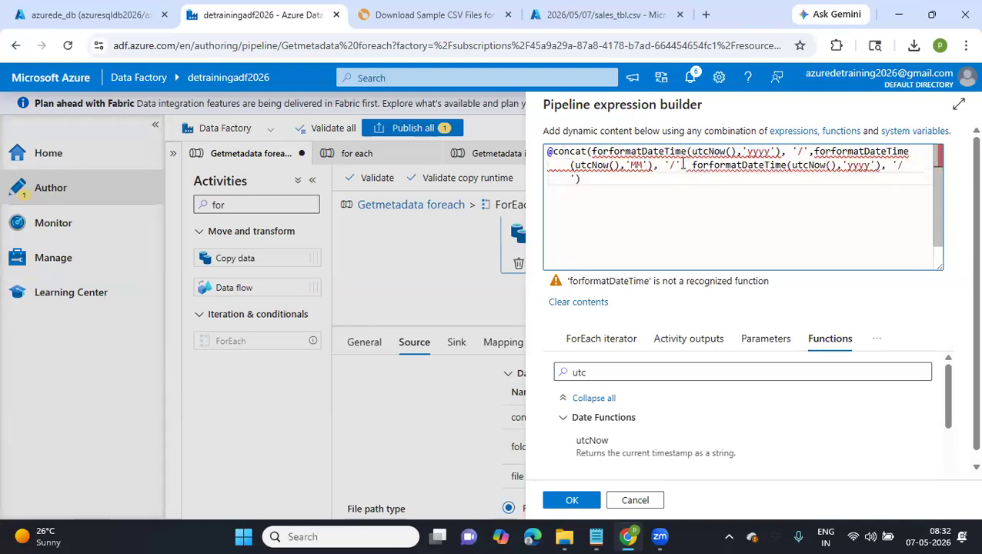
pyautogui.doubleClick(858, 166)
pyautogui.write('ddd')
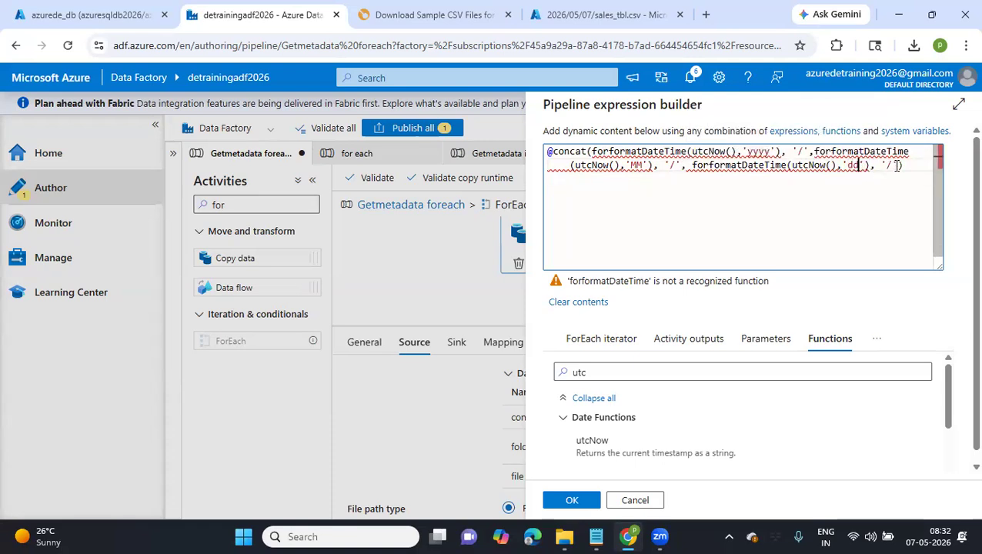
pyautogui.press('BackSpace')
pyautogui.press('BackSpace')
pyautogui.press('BackSpace')
pyautogui.press('BackSpace')
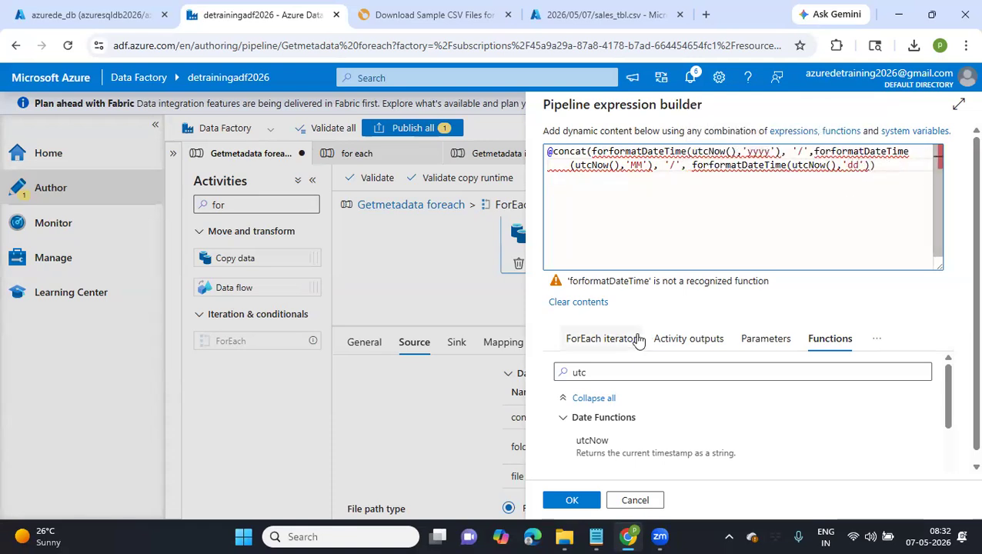
pyautogui.write(')')
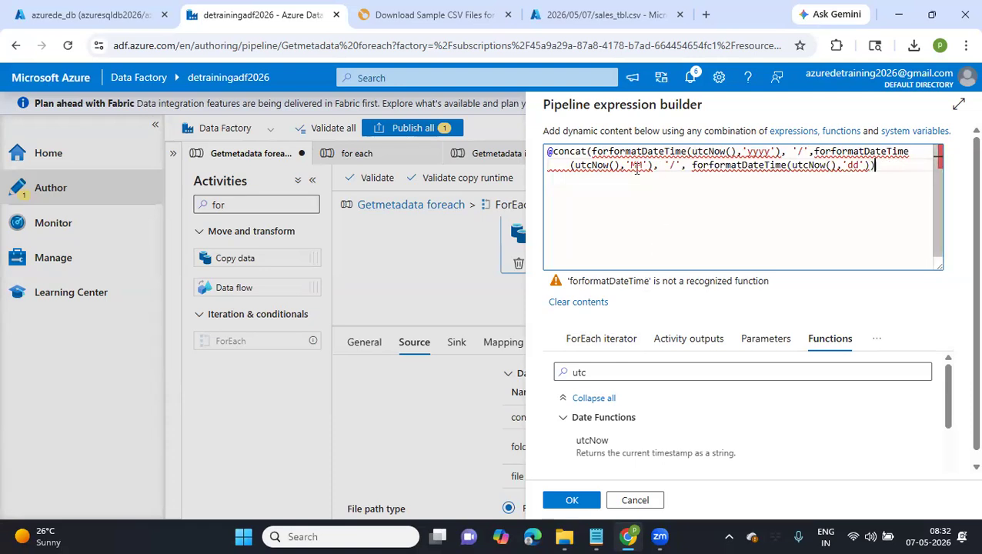
# Remove the stray "for" prefix from all three formatDateTime calls and accept the folder expression
pyautogui.click(609, 152)
pyautogui.press('BackSpace')
pyautogui.press('BackSpace')
pyautogui.press('BackSpace')
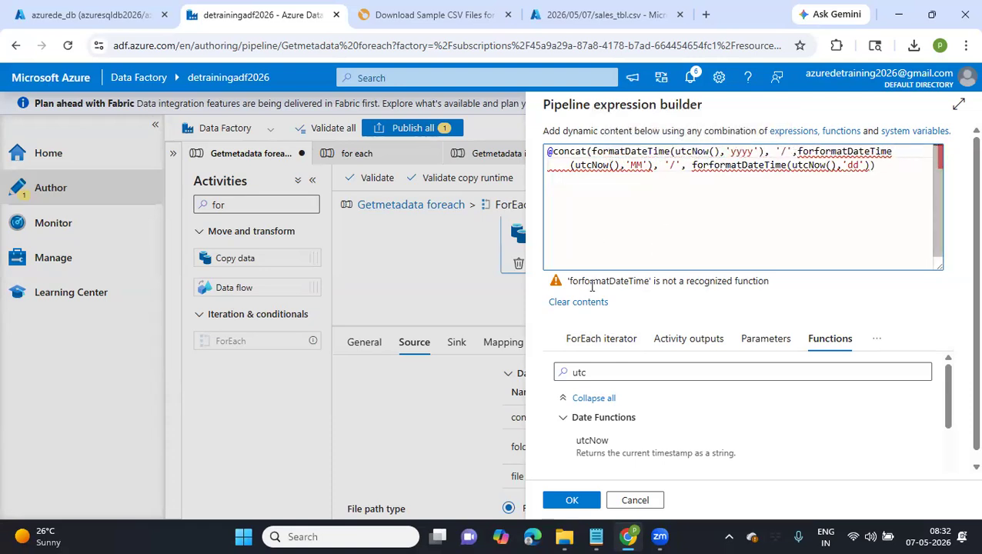
pyautogui.click(679, 204)
pyautogui.click(814, 151)
pyautogui.press('BackSpace')
pyautogui.press('BackSpace')
pyautogui.press('BackSpace')
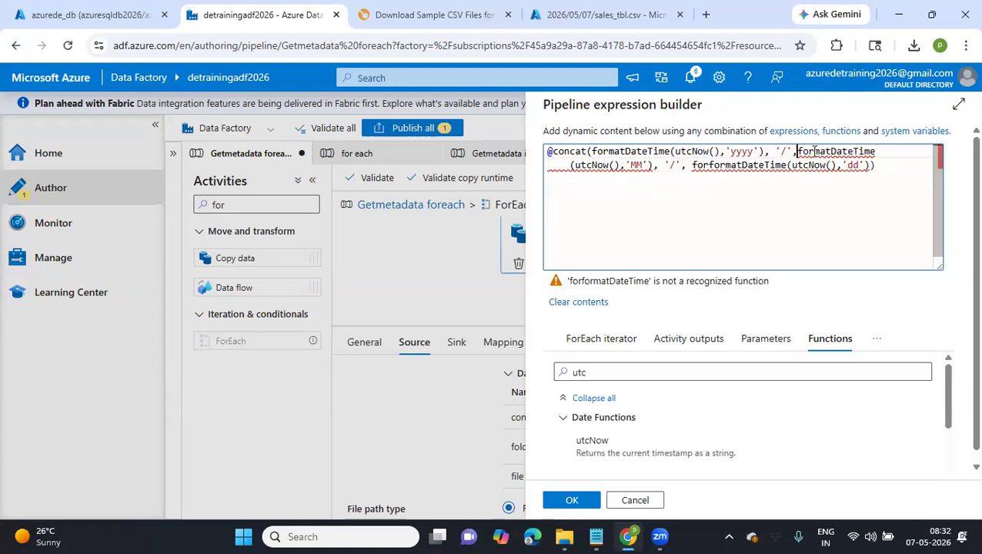
pyautogui.click(709, 165)
pyautogui.press('BackSpace')
pyautogui.press('BackSpace')
pyautogui.press('BackSpace')
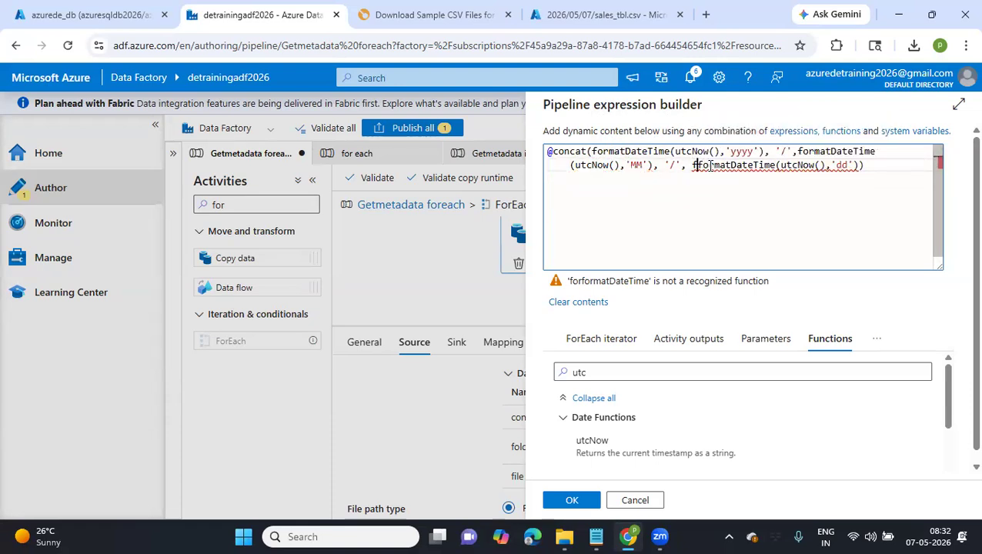
pyautogui.click(572, 500)
pyautogui.click(648, 465)
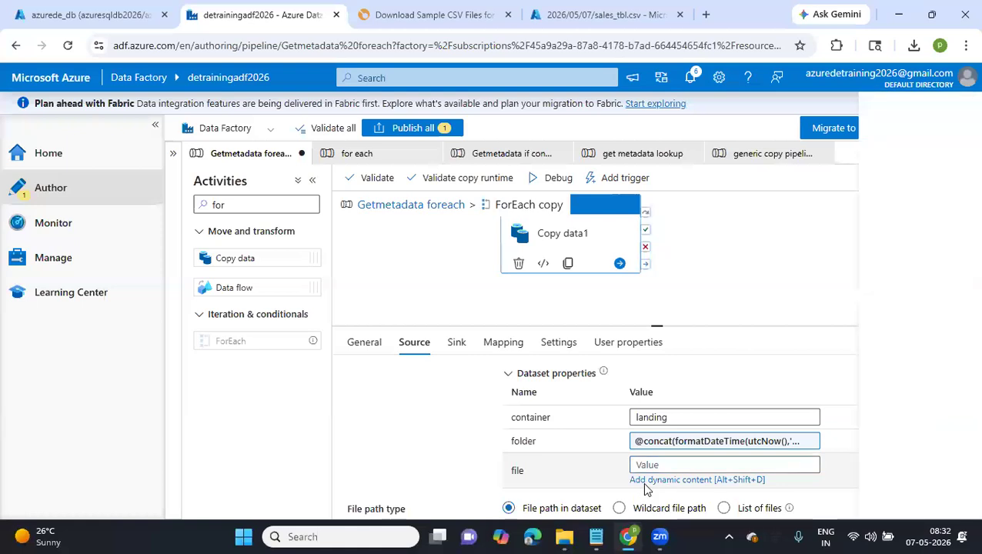
pyautogui.click(647, 481)
pyautogui.click(589, 392)
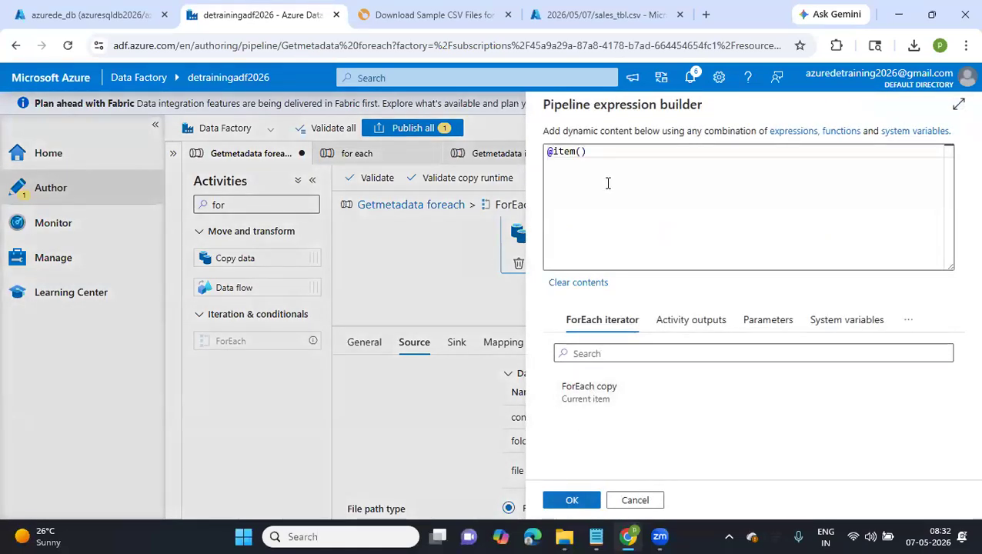
pyautogui.click(605, 153)
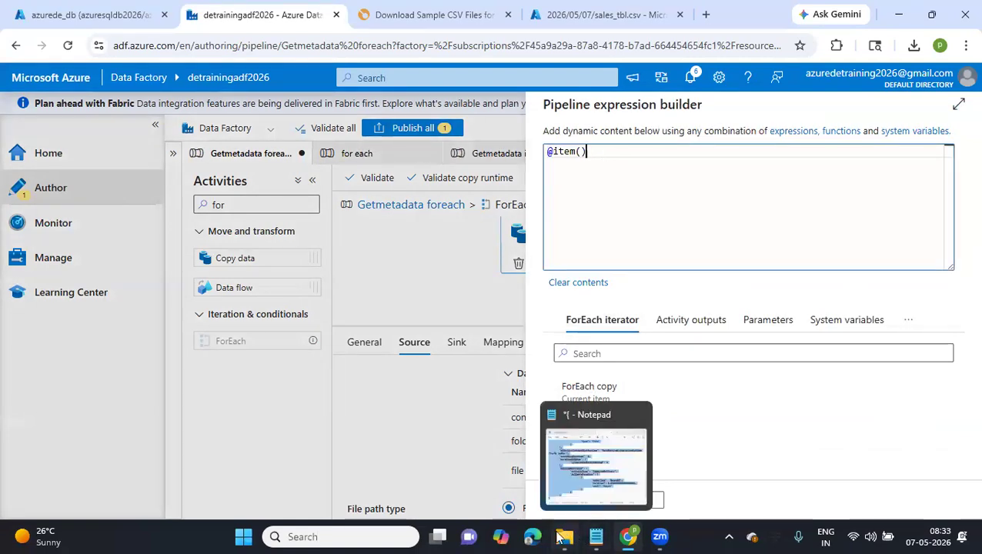
# Switch to Notepad and find the name property of the childItems entries in the saved Get Metadata output
pyautogui.click(596, 537)
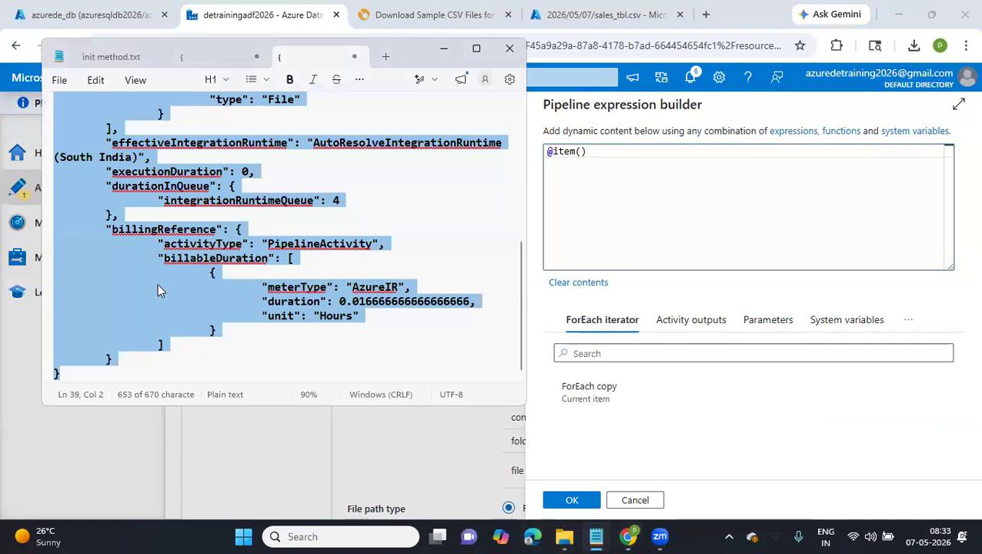
pyautogui.click(170, 208)
pyautogui.scroll(7, 170, 208)
pyautogui.moveTo(110, 125); pyautogui.dragTo(227, 111)
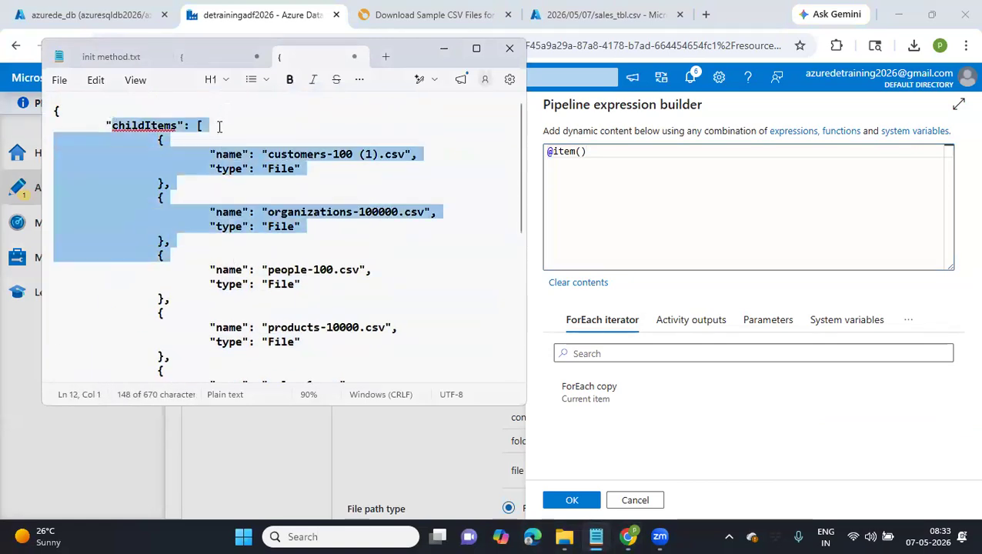
pyautogui.click(216, 128)
pyautogui.doubleClick(228, 154)
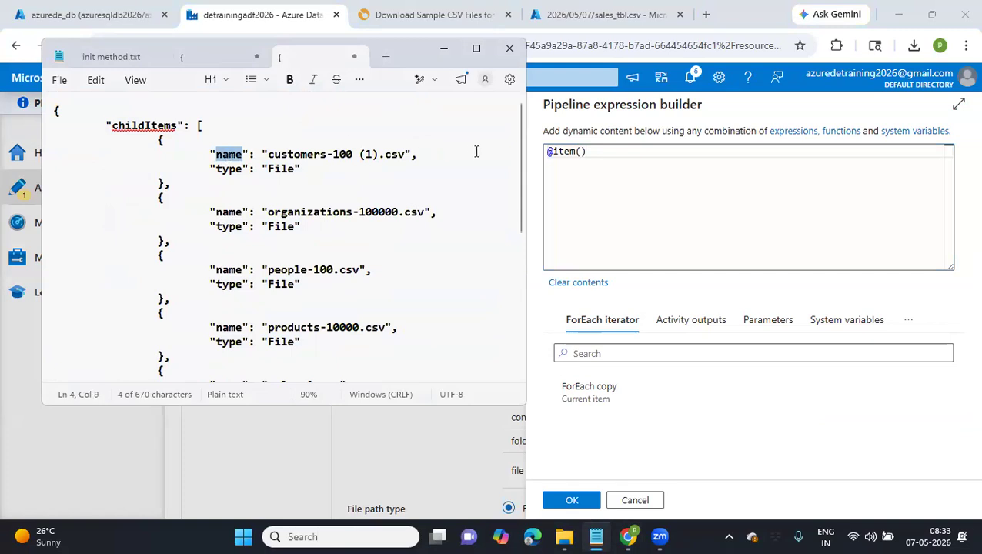
pyautogui.click(613, 151)
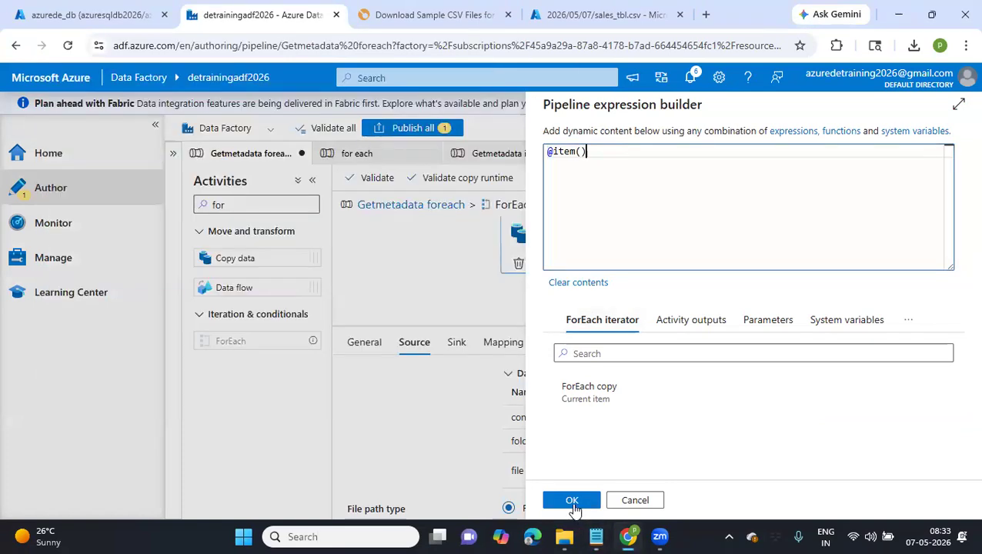
pyautogui.click(572, 500)
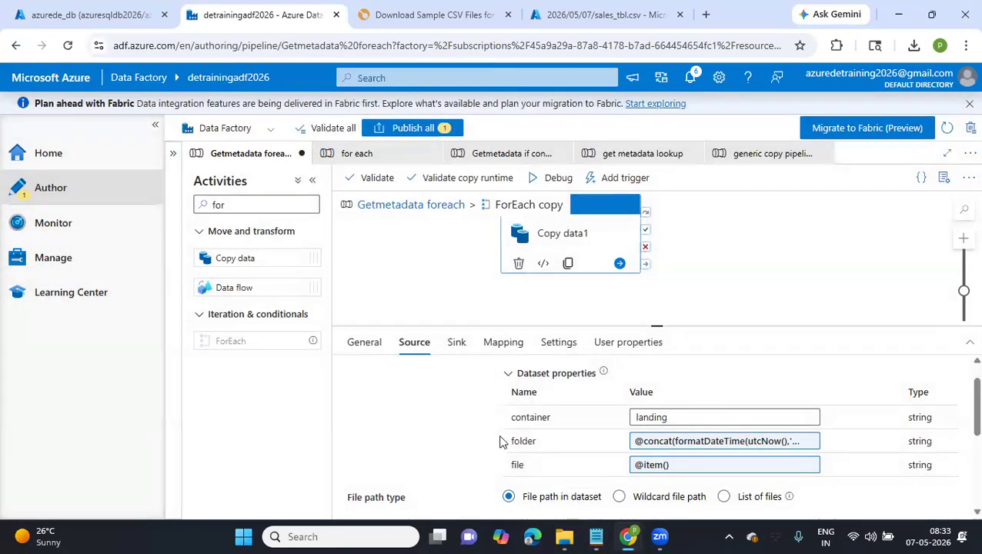
pyautogui.scroll(-2, 501, 442)
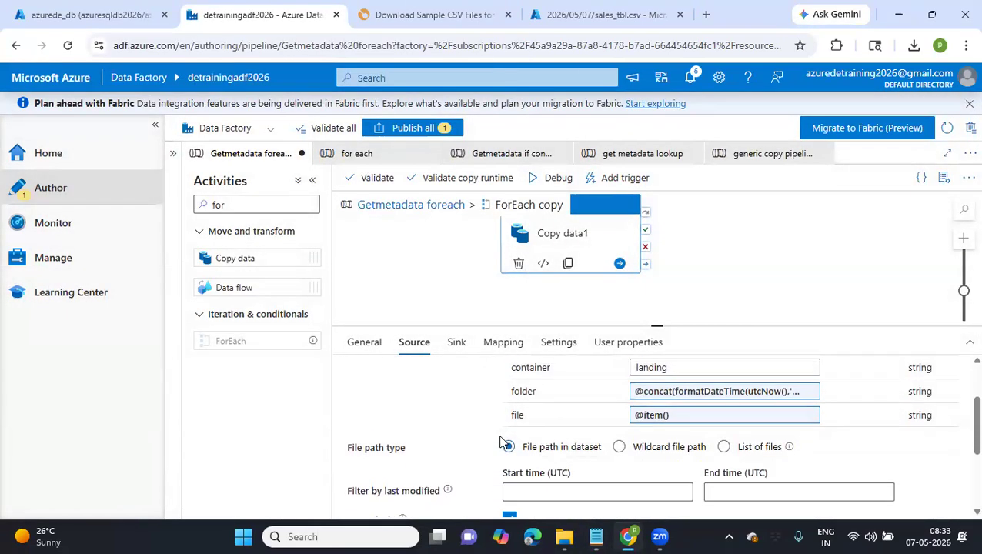
# Set the schema parameter of the Generic_SQLTbl sink dataset to dbo
pyautogui.click(457, 346)
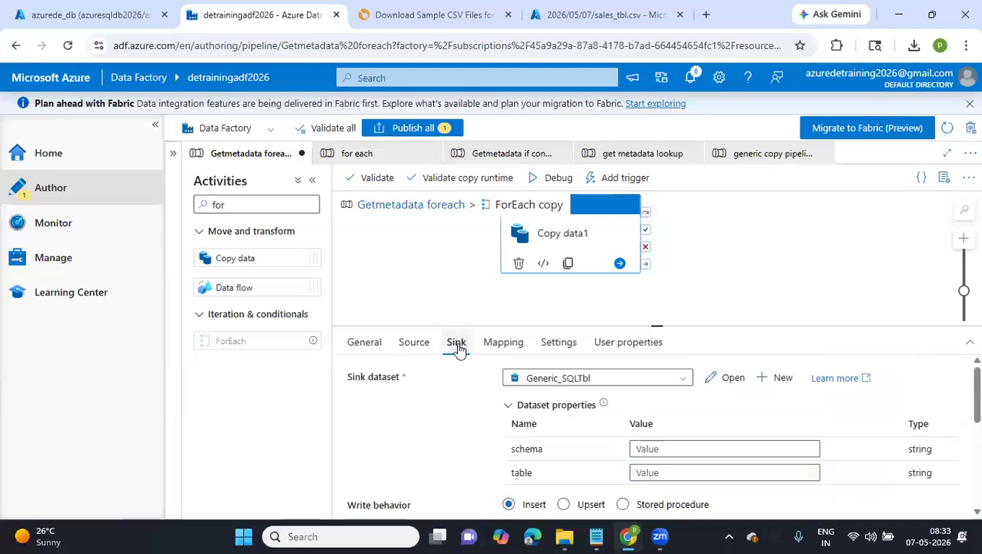
pyautogui.click(652, 448)
pyautogui.write('dbo')
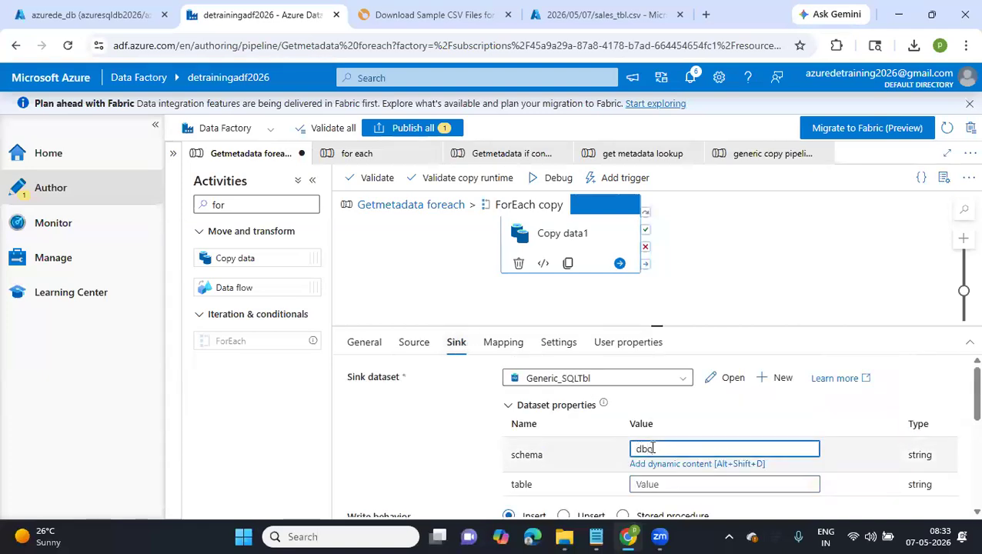
pyautogui.click(650, 483)
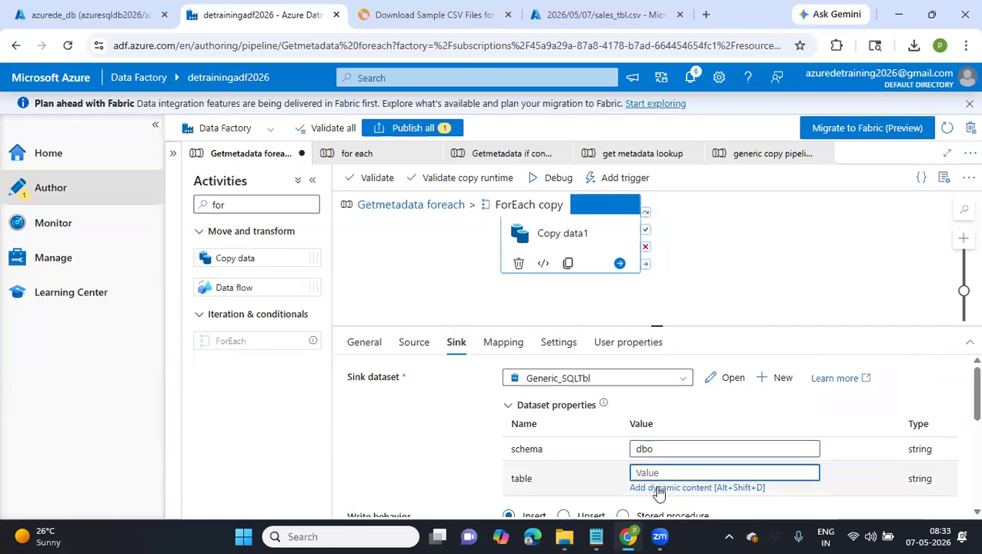
pyautogui.click(658, 488)
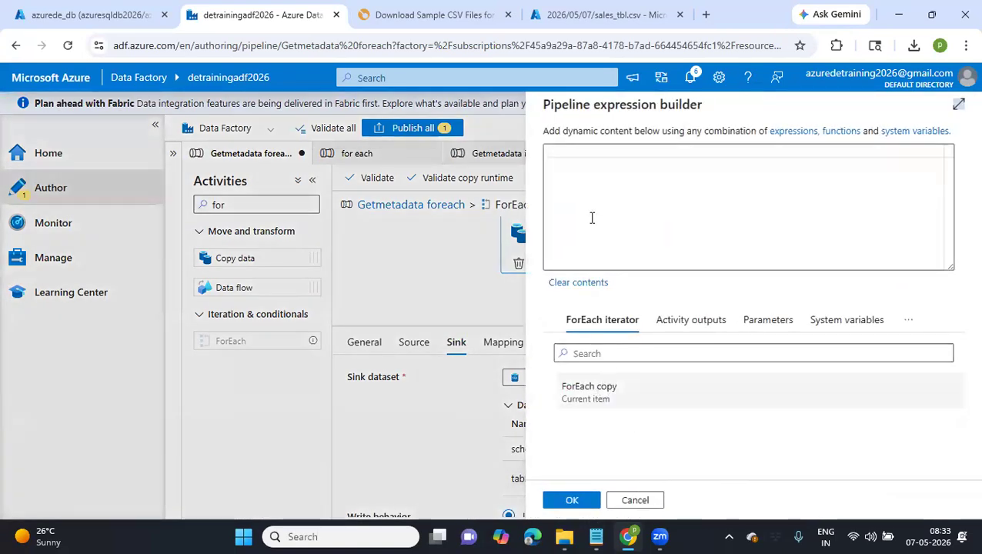
pyautogui.click(576, 152)
pyautogui.write('@')
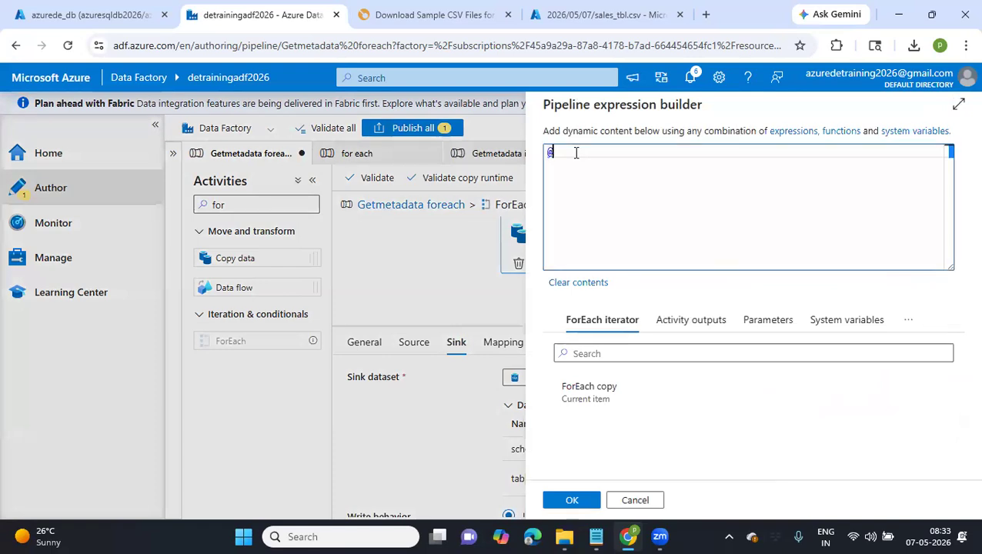
pyautogui.write('concat')
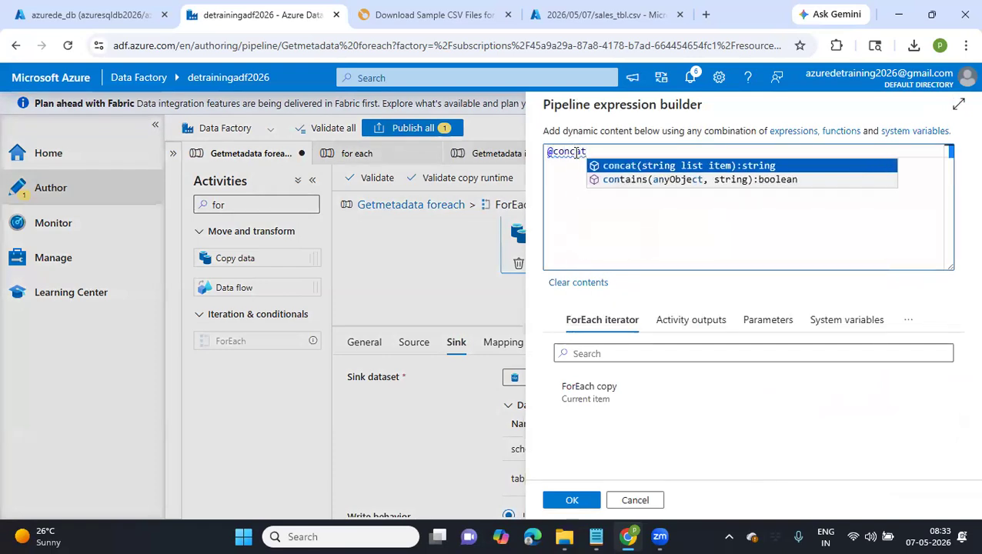
pyautogui.write('(')
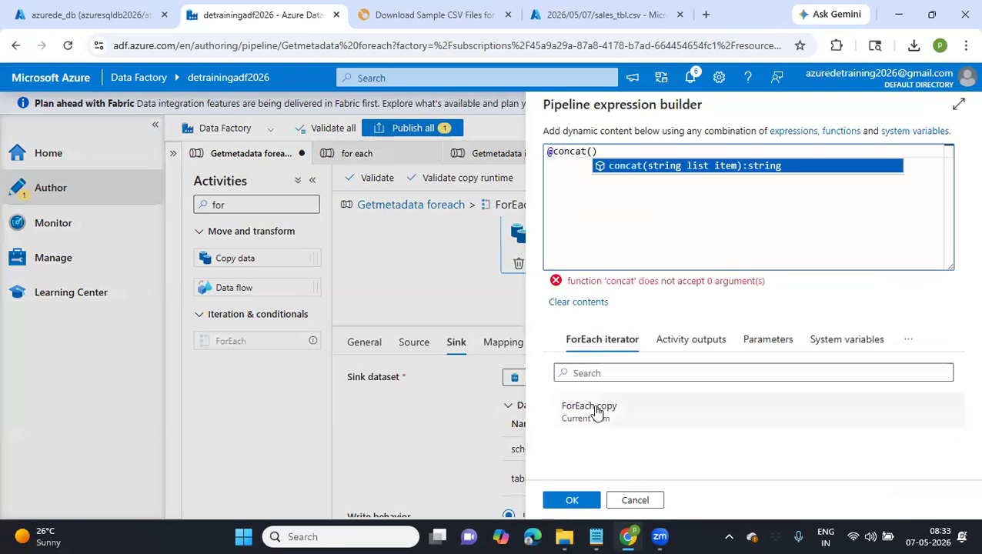
pyautogui.click(597, 412)
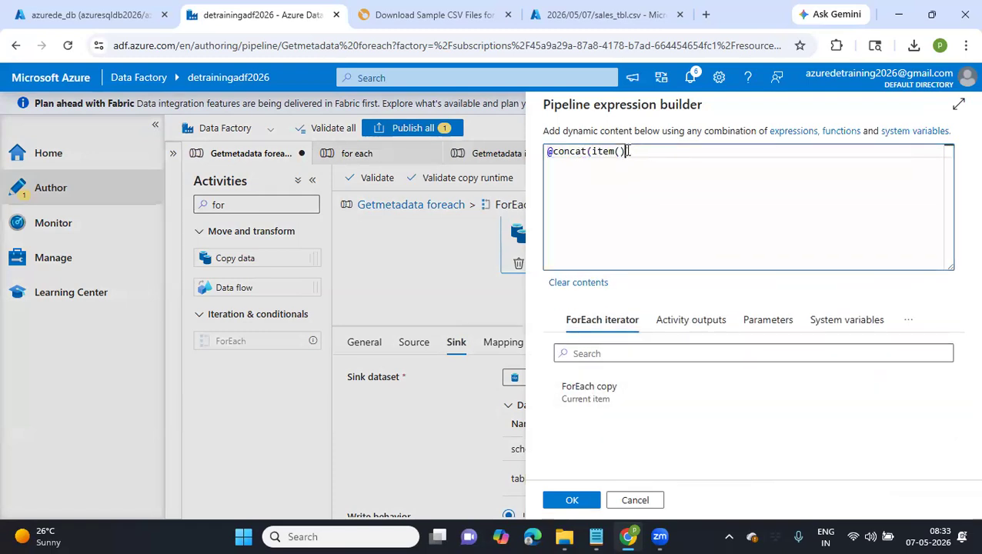
pyautogui.write(', _for')
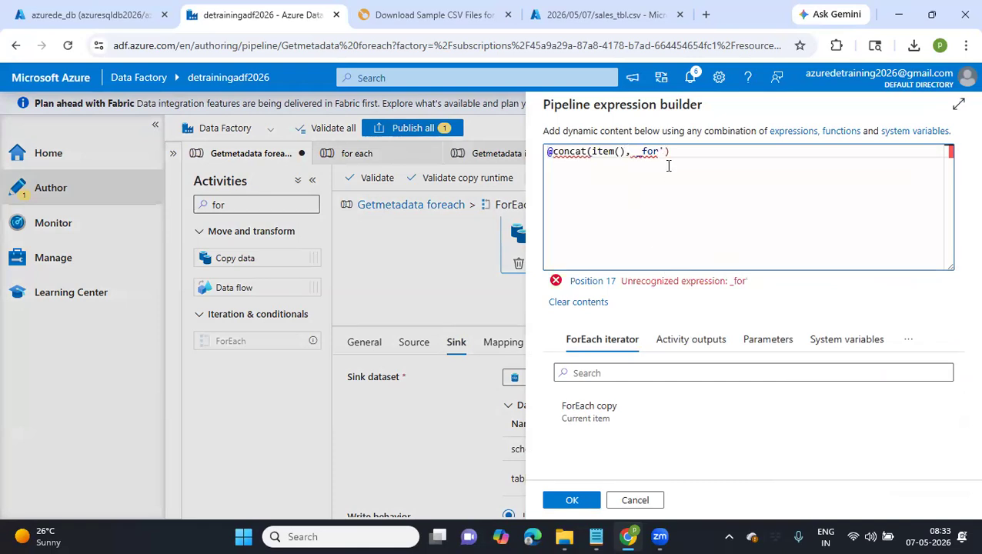
pyautogui.click(637, 153)
pyautogui.write("'")
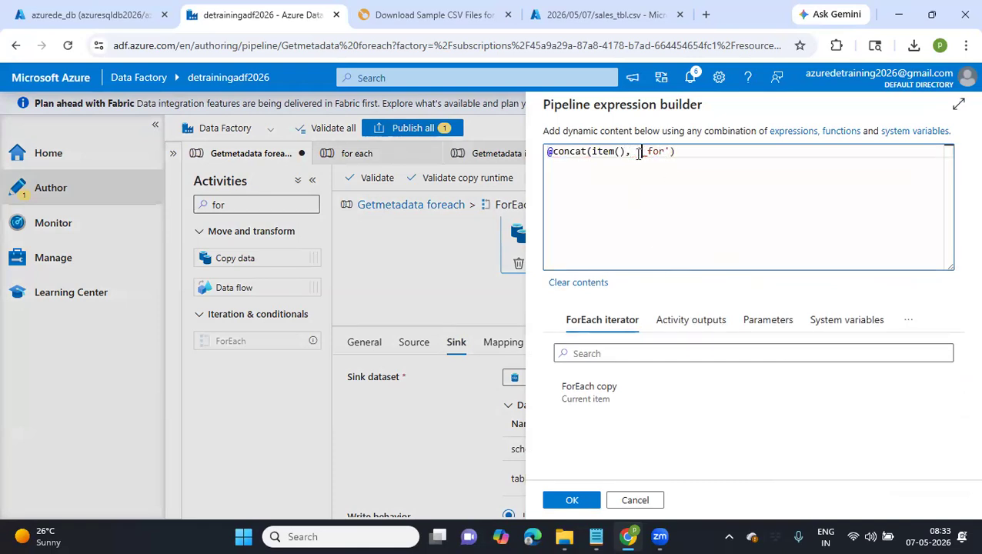
pyautogui.click(570, 501)
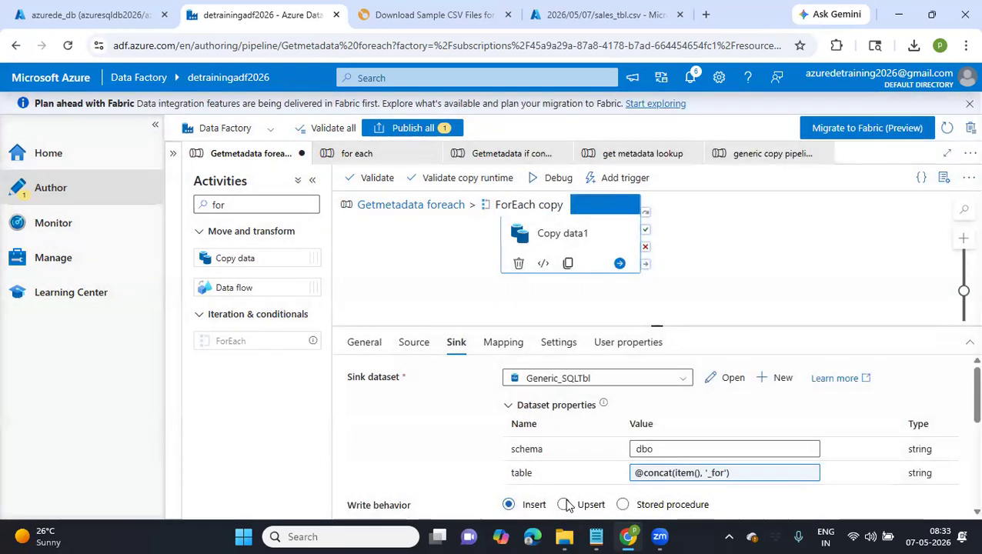
# Set the sink's table option to auto create table
pyautogui.scroll(-1, 527, 428)
pyautogui.scroll(-2, 528, 428)
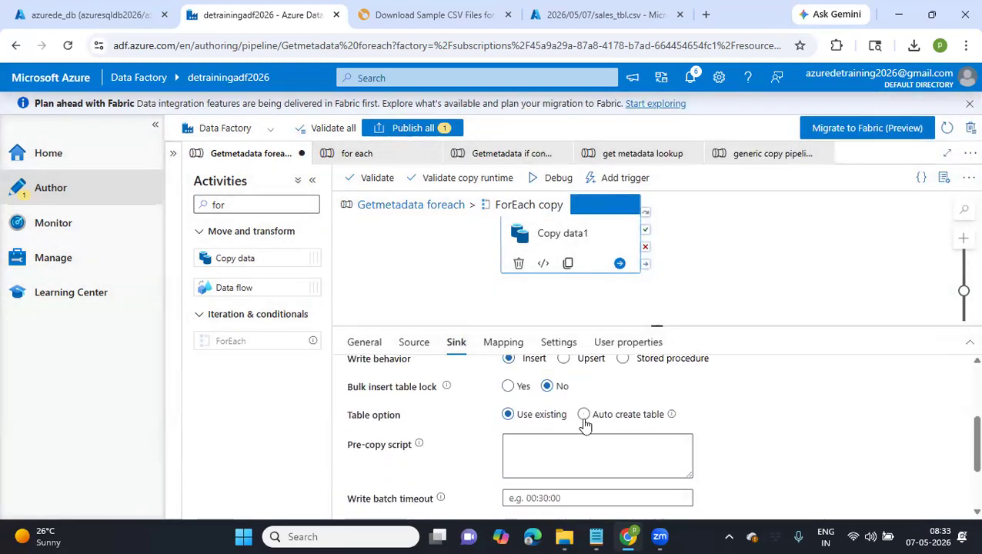
pyautogui.click(584, 419)
pyautogui.scroll(-2, 708, 436)
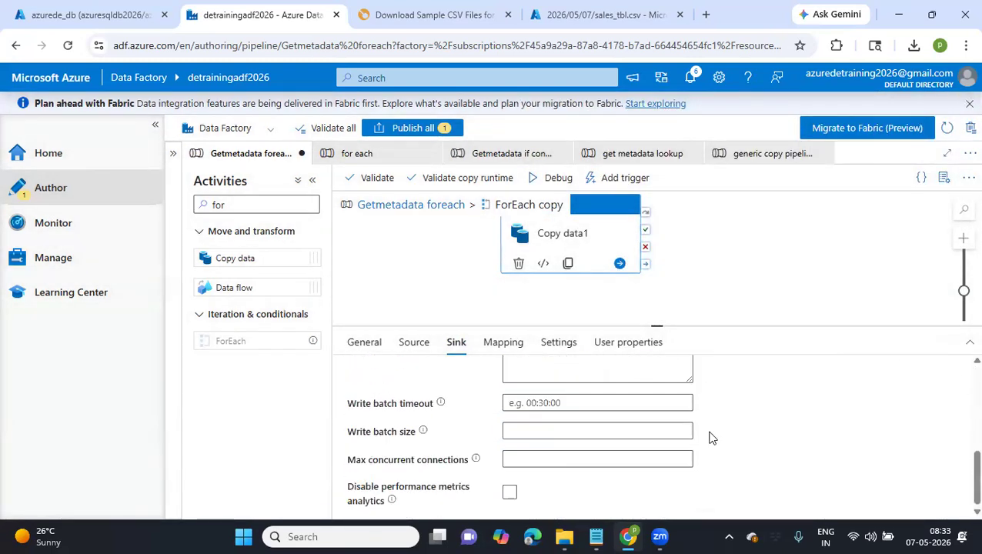
pyautogui.scroll(5, 710, 436)
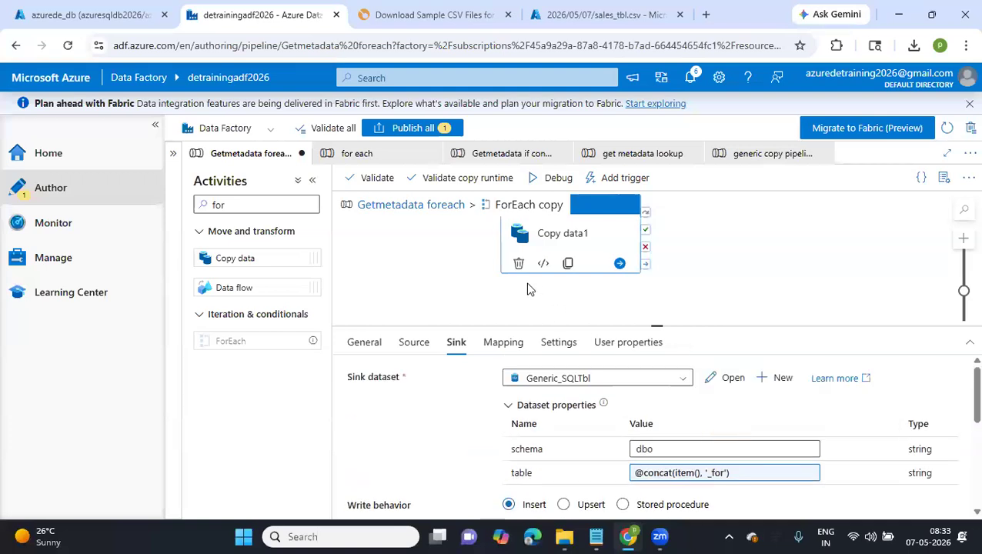
# Return to the top level of the Getmetadata foreach pipeline and publish the changes
pyautogui.click(411, 207)
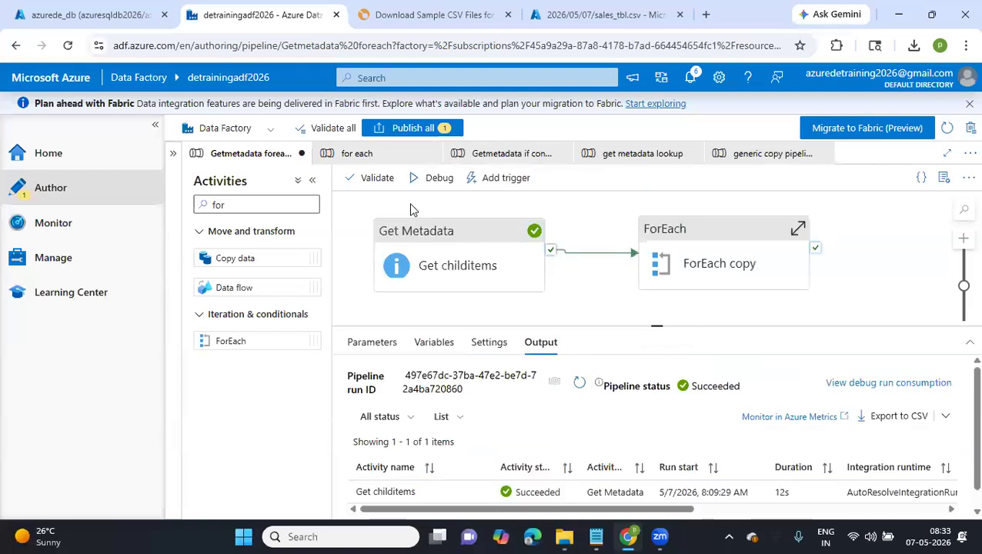
pyautogui.click(422, 133)
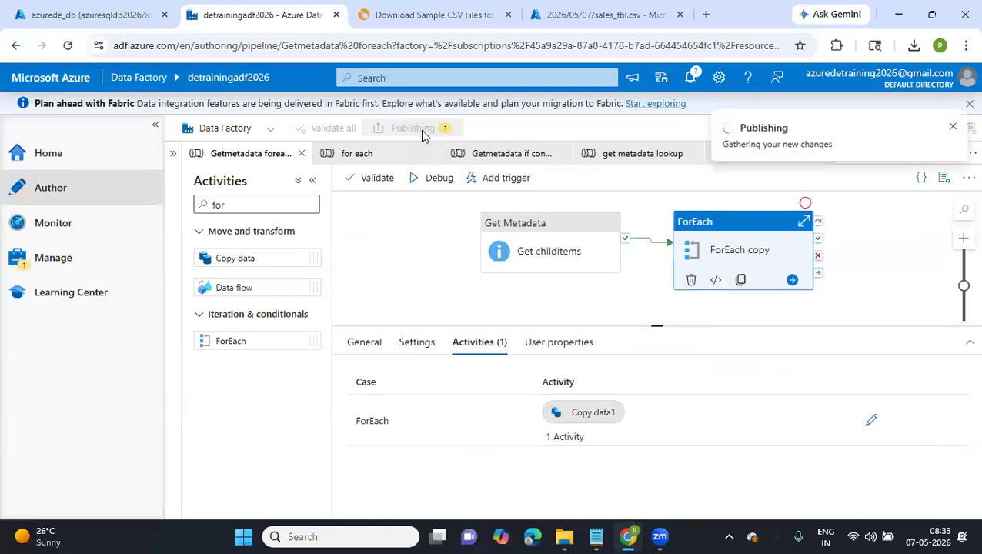
pyautogui.click(572, 501)
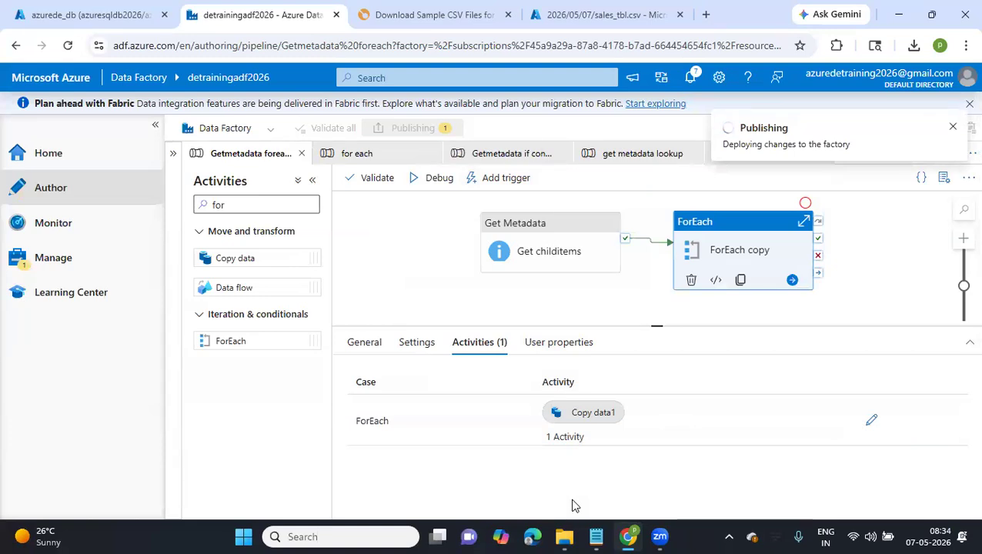
pyautogui.click(595, 538)
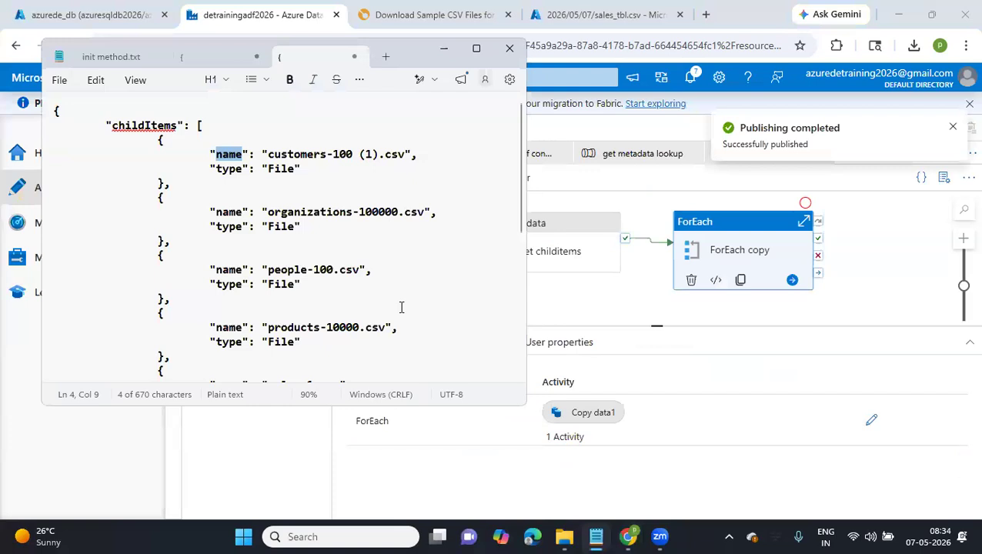
# Start a debug run of the Getmetadata foreach pipeline and check the child file names in Notepad meanwhile
pyautogui.click(632, 207)
pyautogui.click(440, 178)
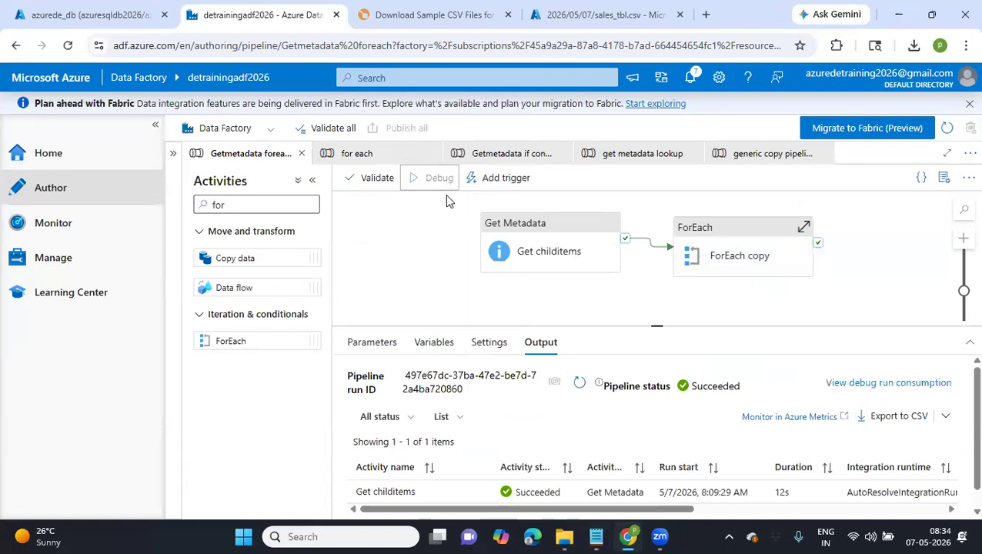
pyautogui.click(471, 296)
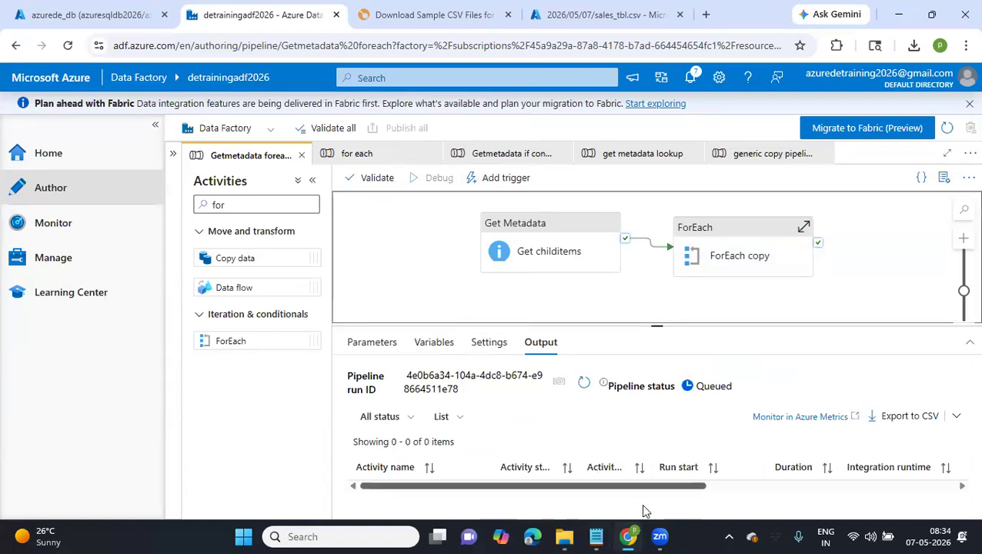
pyautogui.click(596, 537)
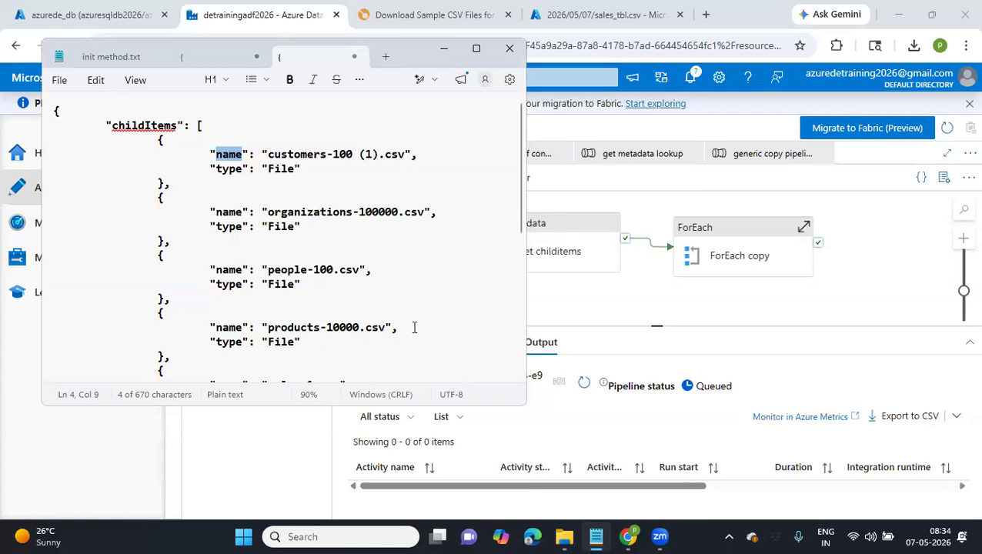
pyautogui.click(618, 313)
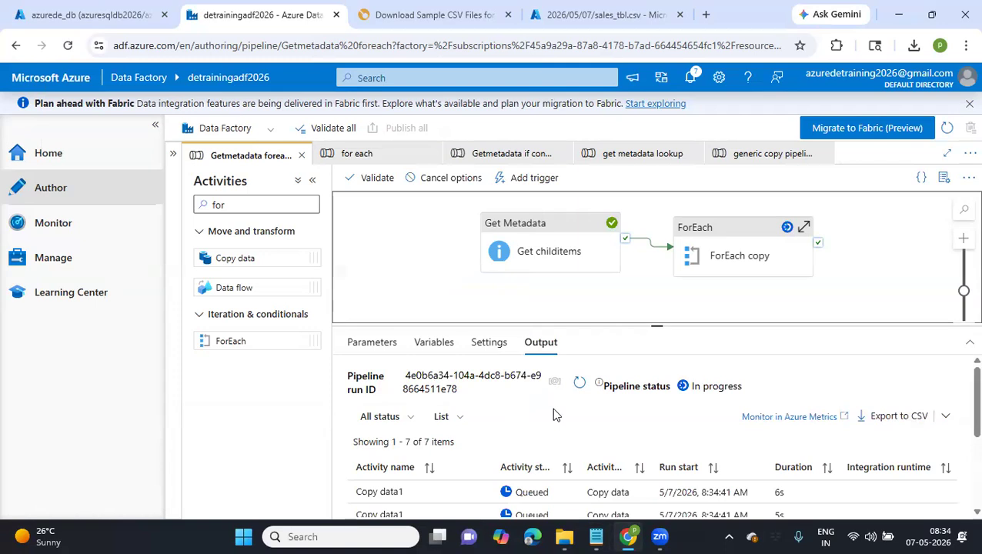
# Check the activity statuses of the debug run and read the error details of the ForEach copy activity
pyautogui.scroll(-3, 554, 416)
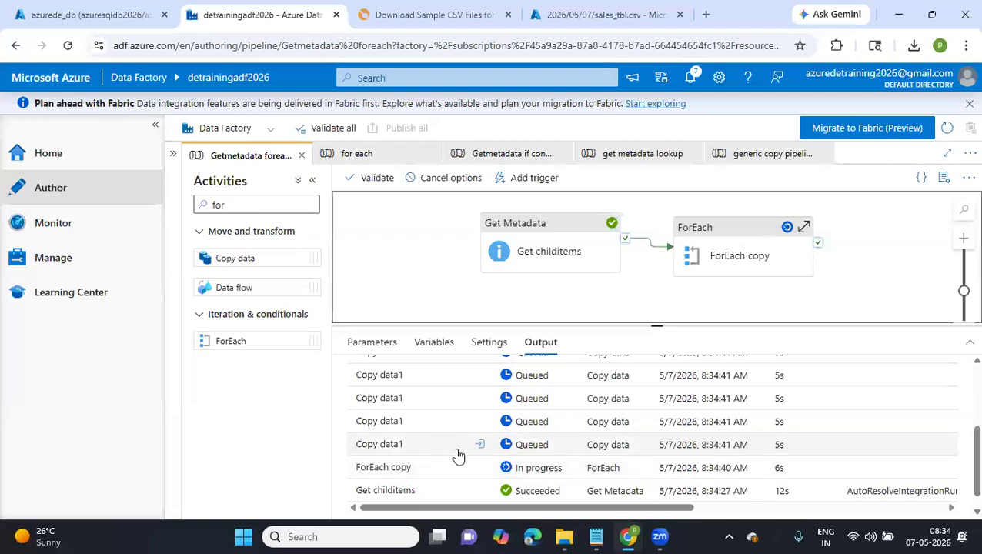
pyautogui.scroll(2, 458, 457)
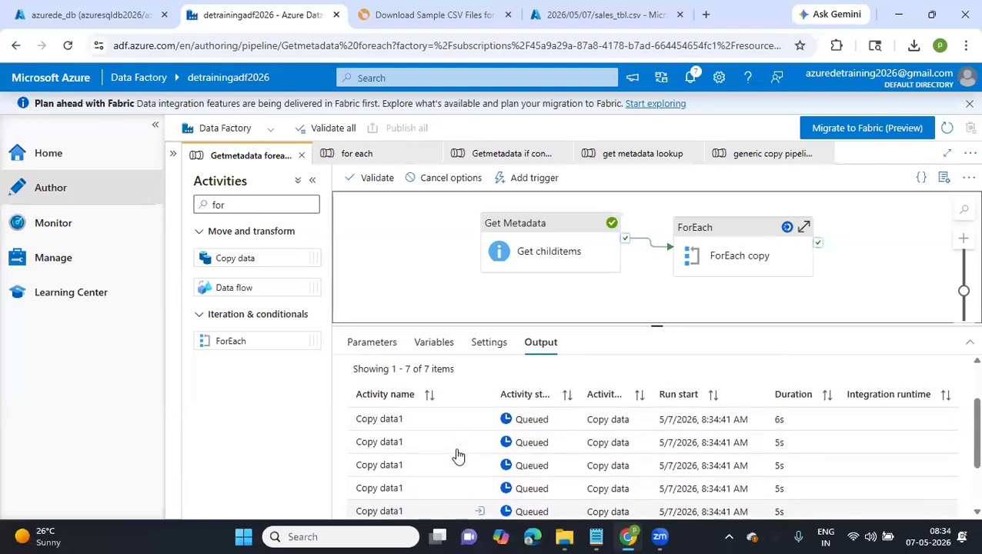
pyautogui.scroll(-3, 458, 457)
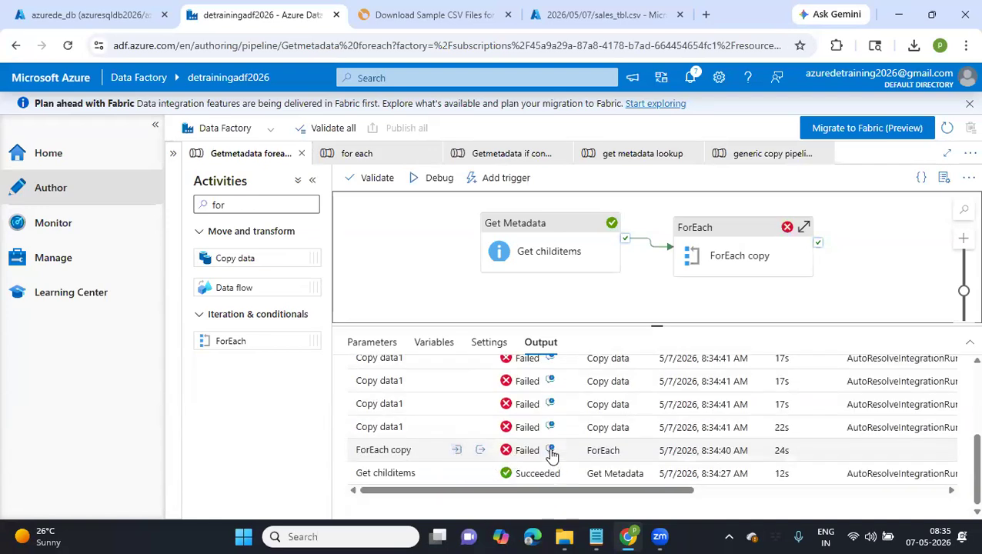
pyautogui.click(551, 451)
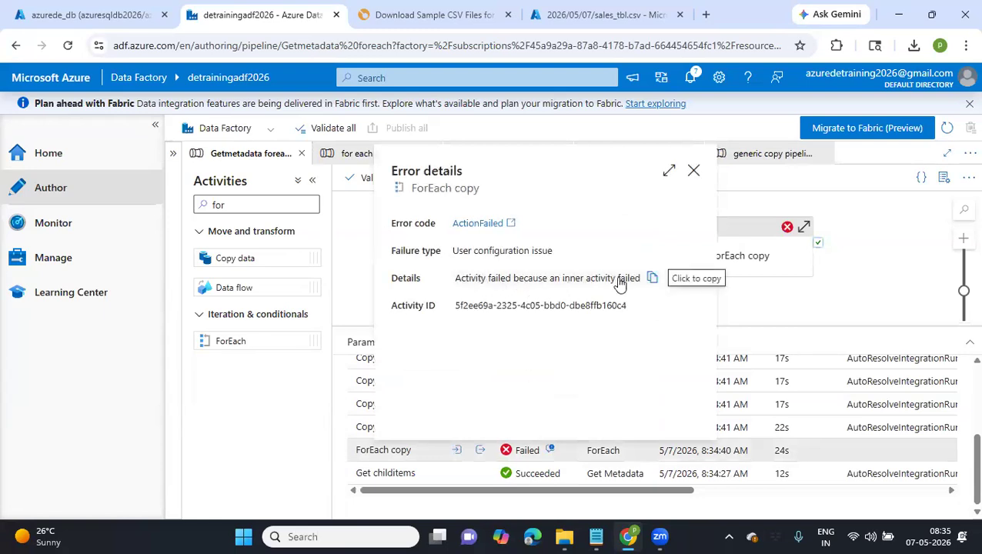
pyautogui.click(692, 172)
# Examine the run input of the ForEach copy activity and the input of the Copy data1 run listed just above it
pyautogui.click(459, 451)
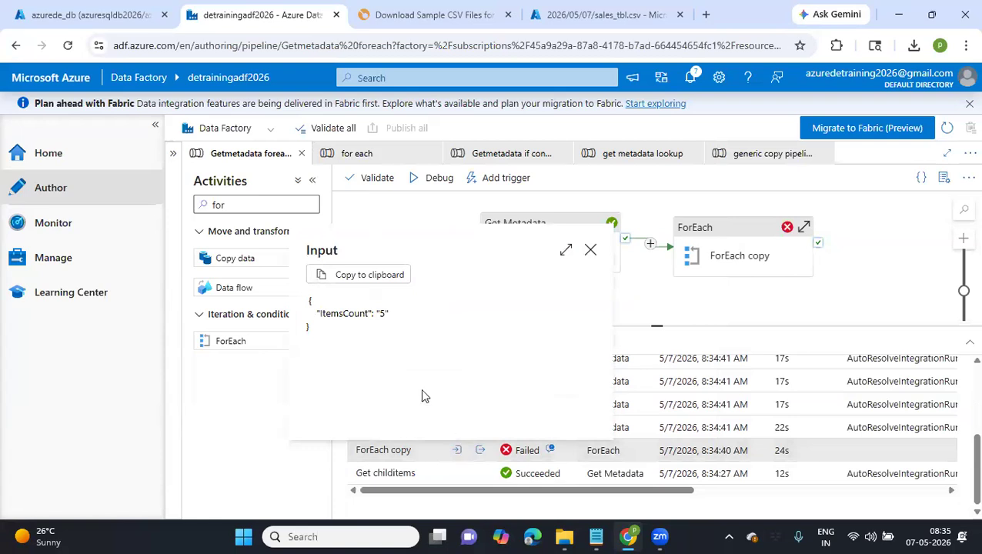
pyautogui.doubleClick(342, 313)
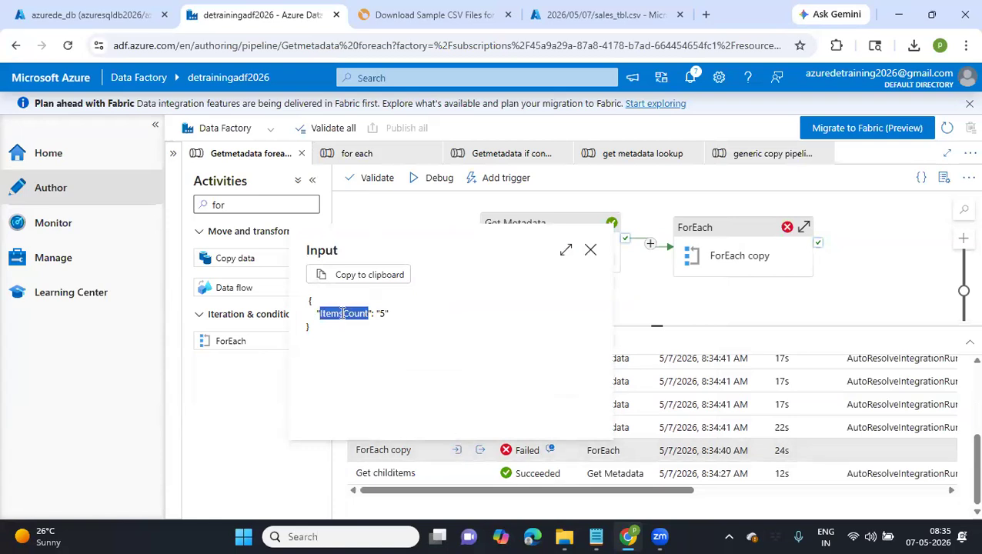
pyautogui.click(590, 250)
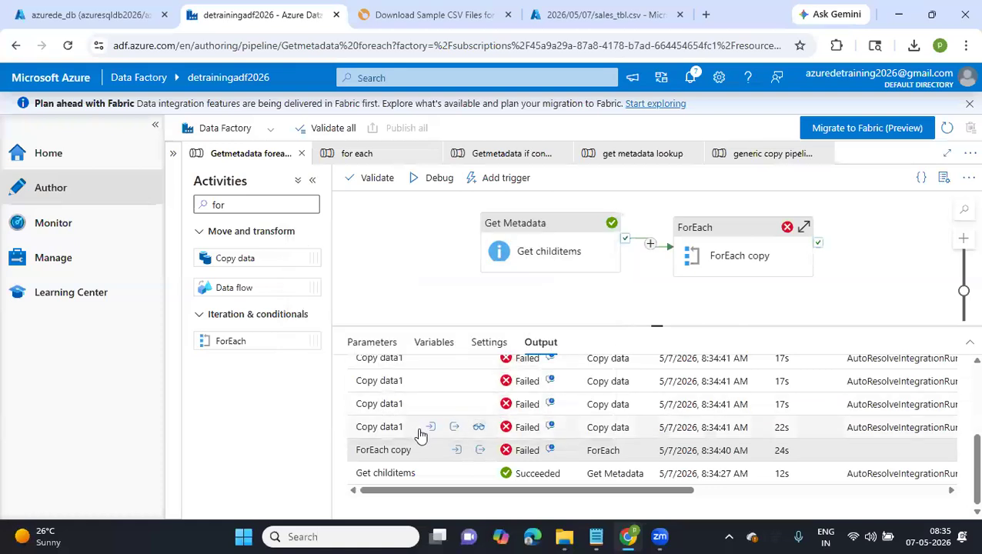
pyautogui.click(431, 429)
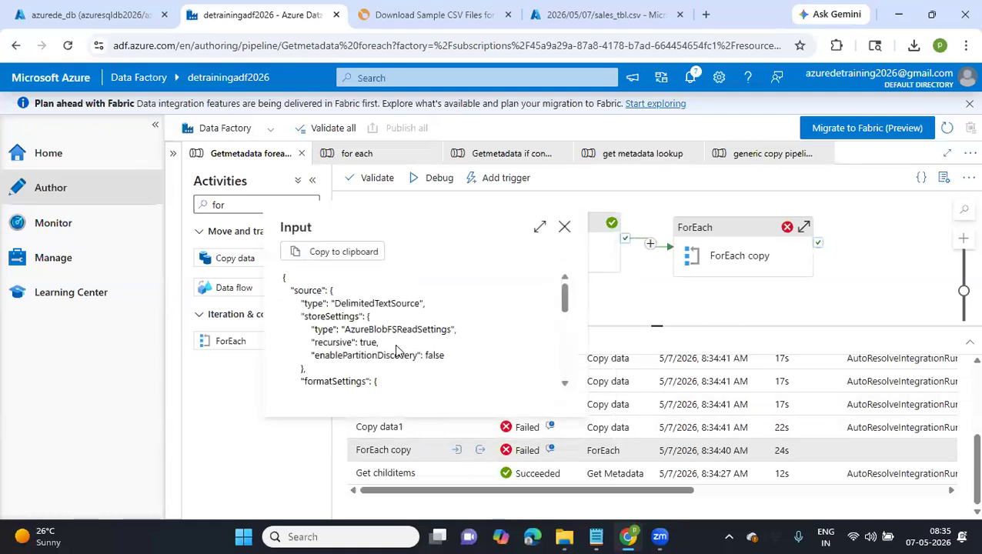
pyautogui.scroll(-5, 394, 325)
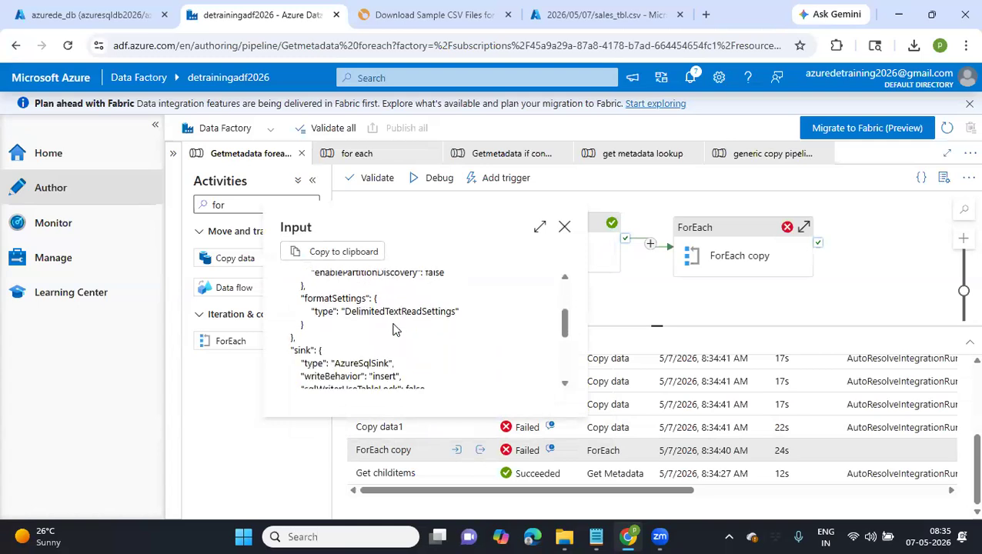
pyautogui.scroll(-3, 394, 330)
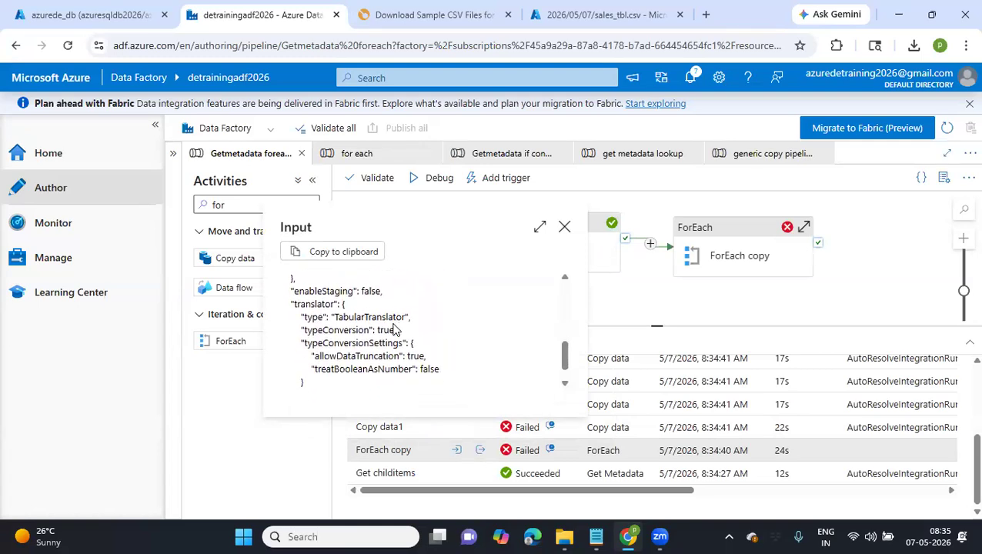
# Review the source and sink settings in the Copy data1 run's input, and close it
pyautogui.scroll(2, 394, 325)
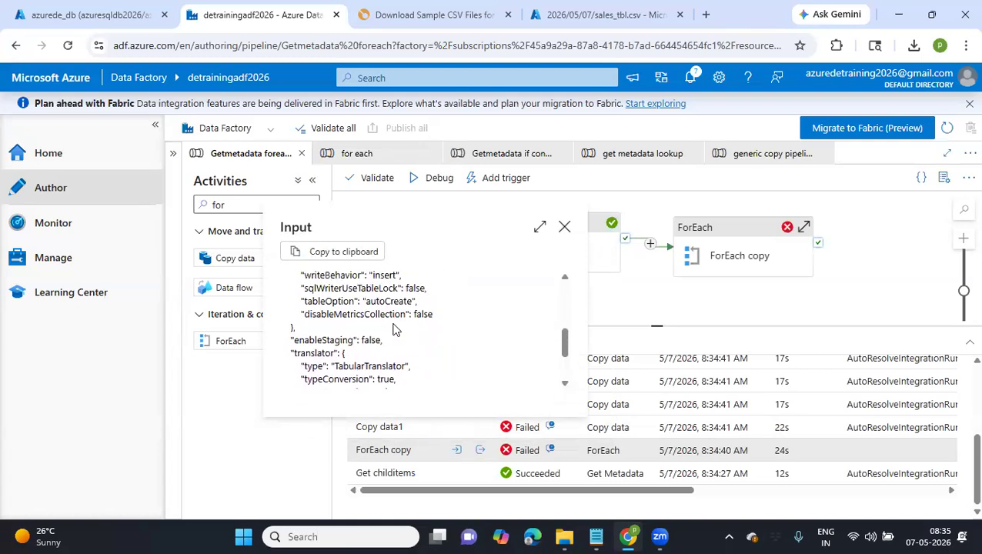
pyautogui.scroll(5, 395, 329)
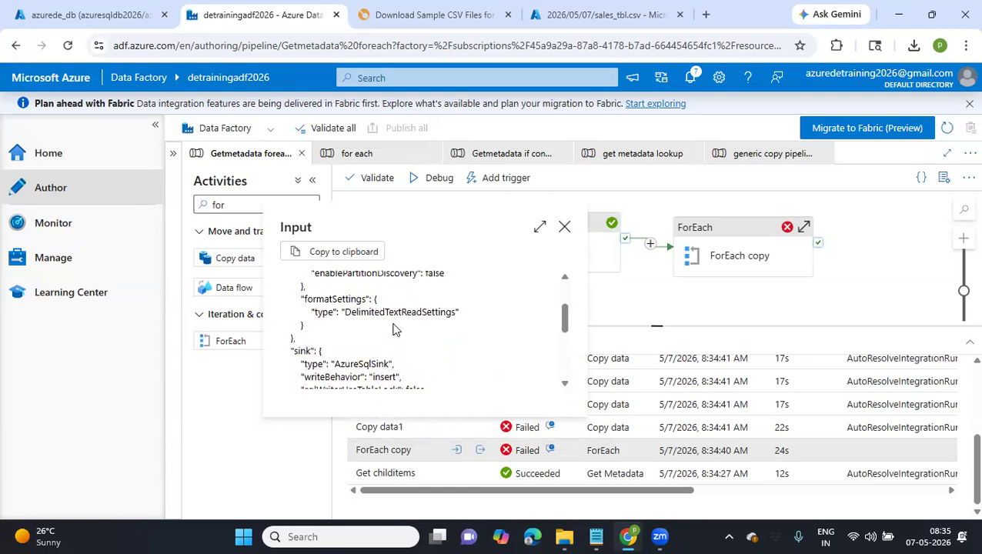
pyautogui.scroll(1, 394, 329)
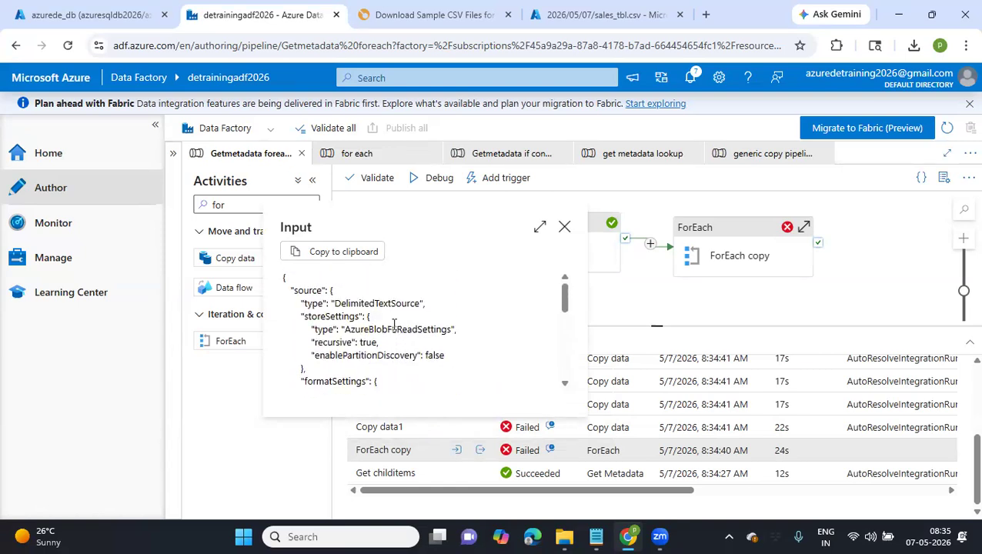
pyautogui.scroll(-8, 394, 325)
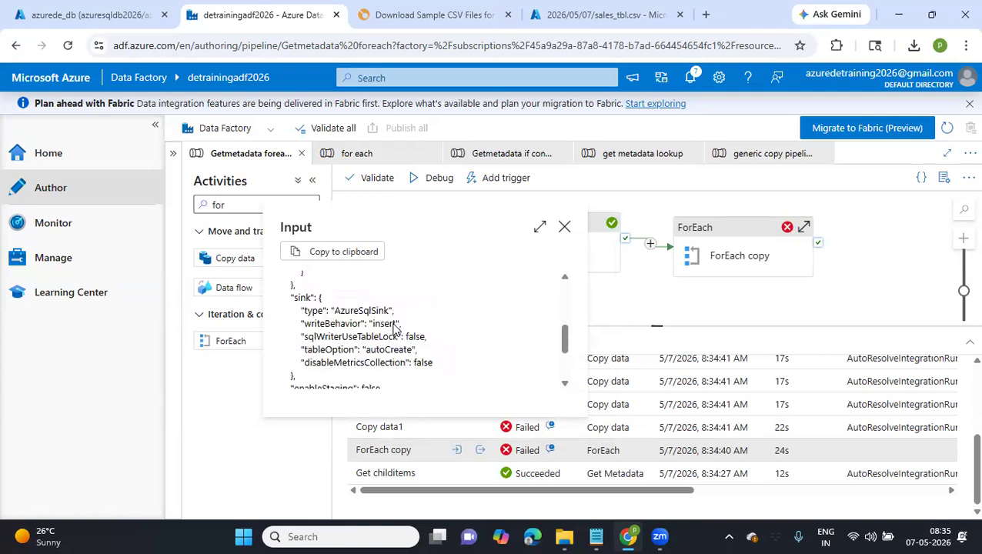
pyautogui.click(564, 227)
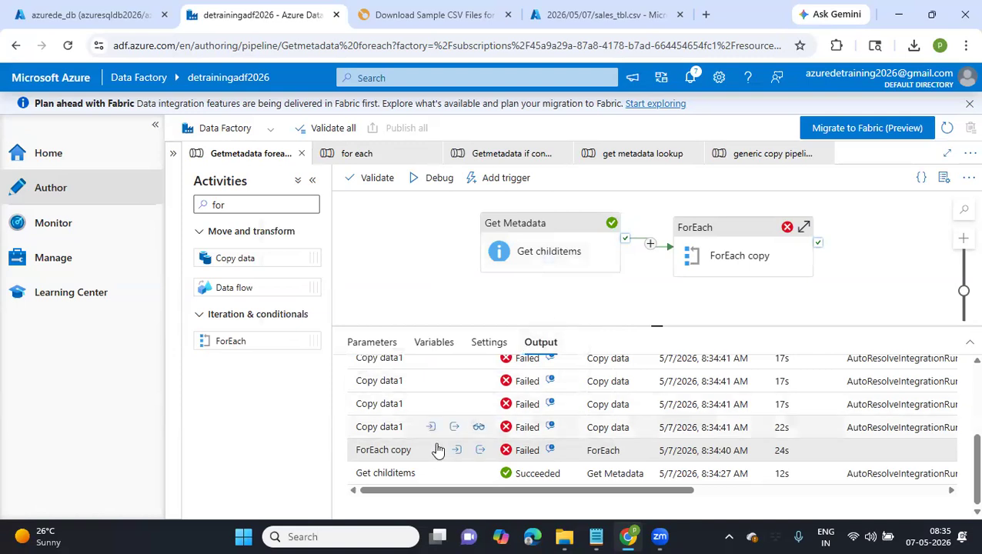
# Check the Items expression of the ForEach copy activity against the childItems array in Notepad, leaving the expression as it is
pyautogui.click(705, 244)
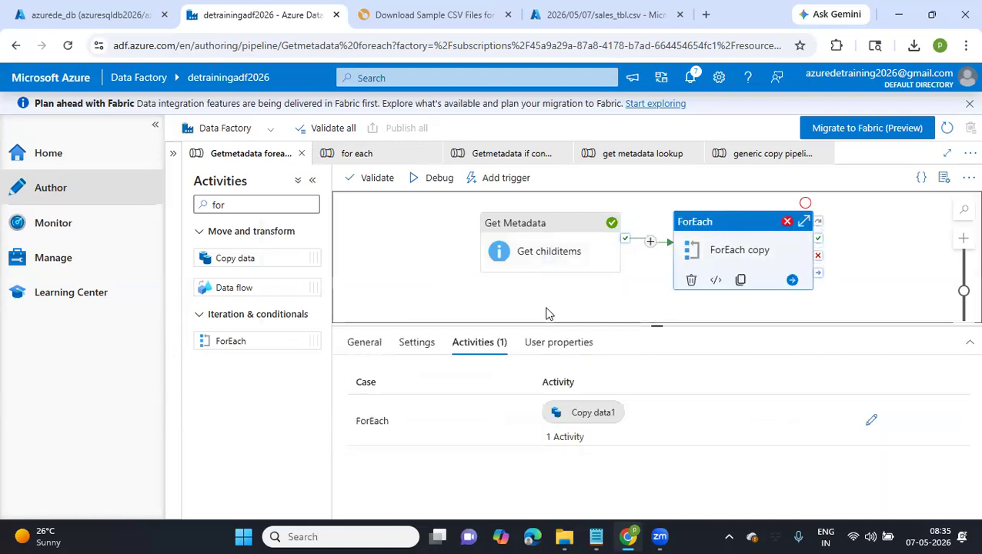
pyautogui.click(428, 348)
pyautogui.click(600, 430)
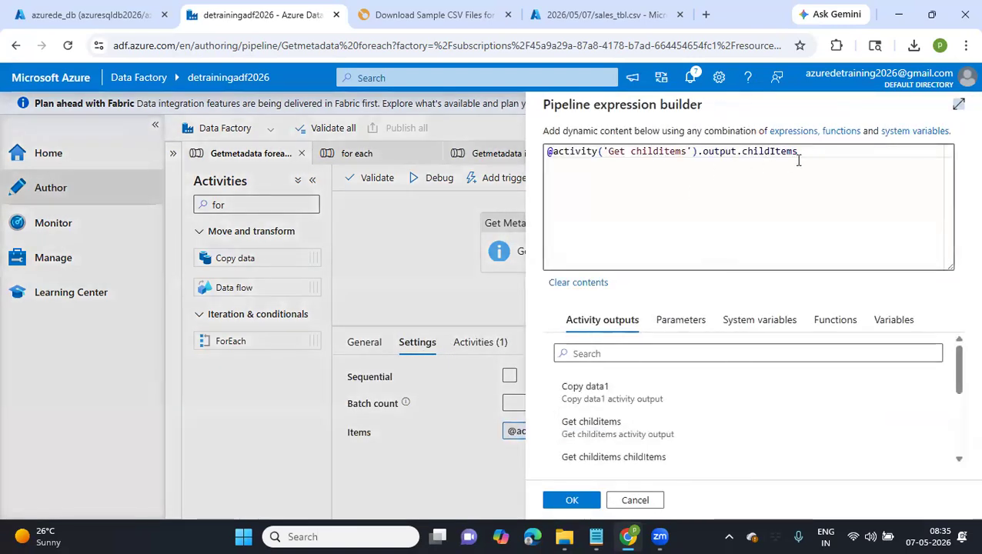
pyautogui.click(596, 537)
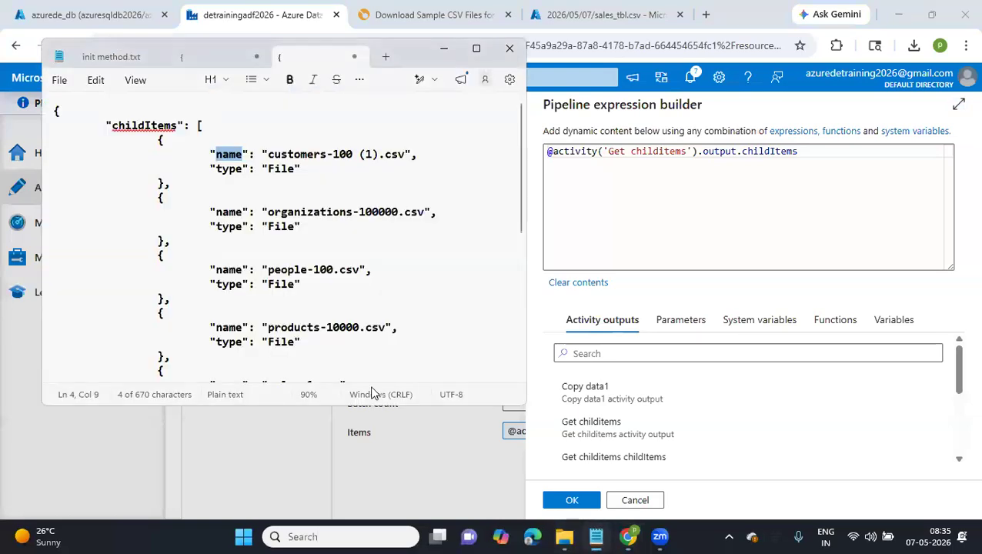
pyautogui.click(198, 126)
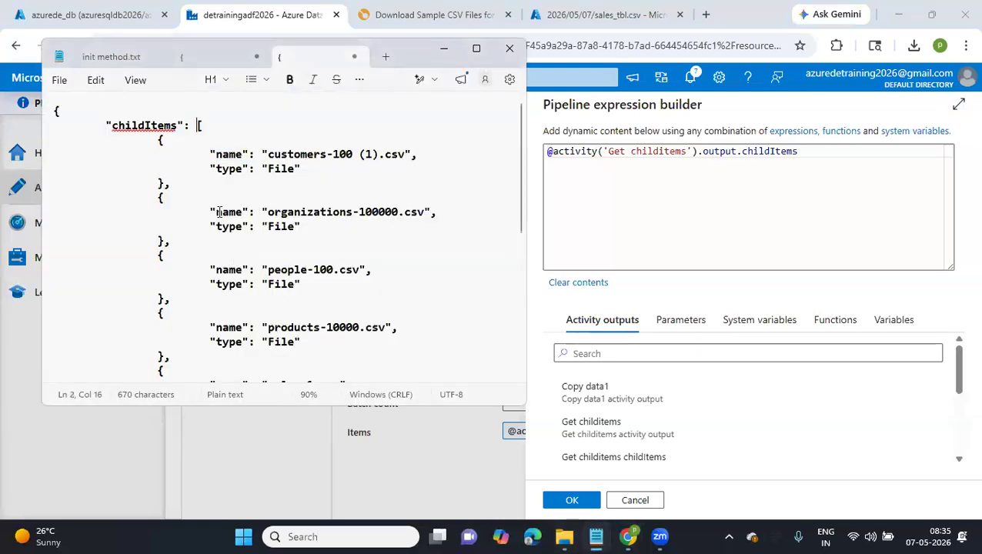
pyautogui.scroll(-3, 219, 213)
pyautogui.moveTo(110, 289); pyautogui.dragTo(136, 145)
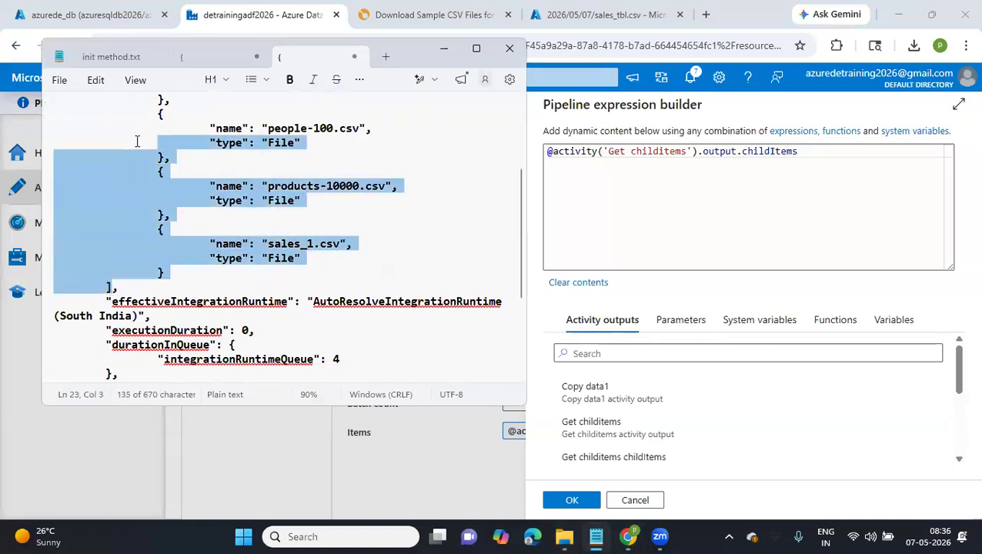
pyautogui.click(636, 501)
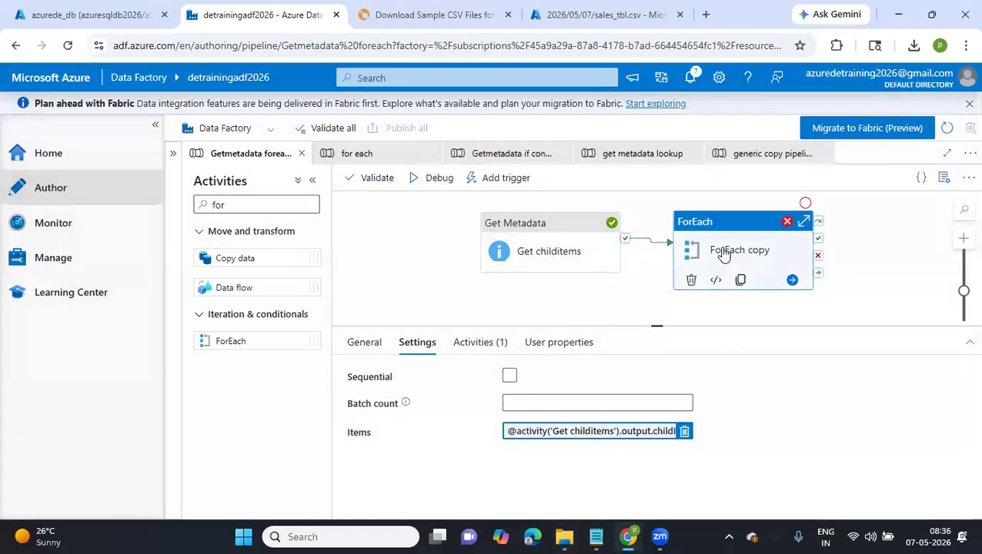
# Open the activities inside ForEach copy and examine the first child item's object in the Notepad output
pyautogui.click(489, 341)
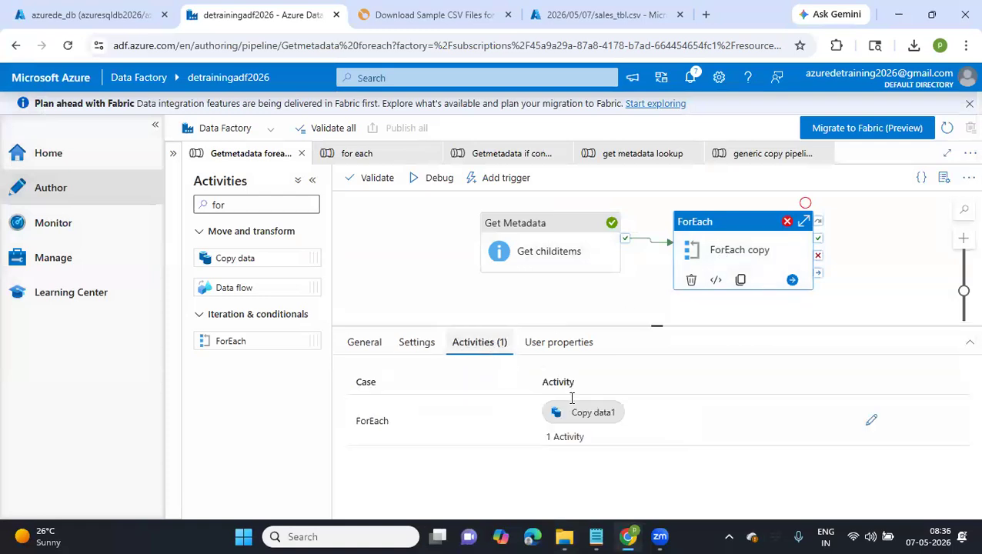
pyautogui.click(870, 421)
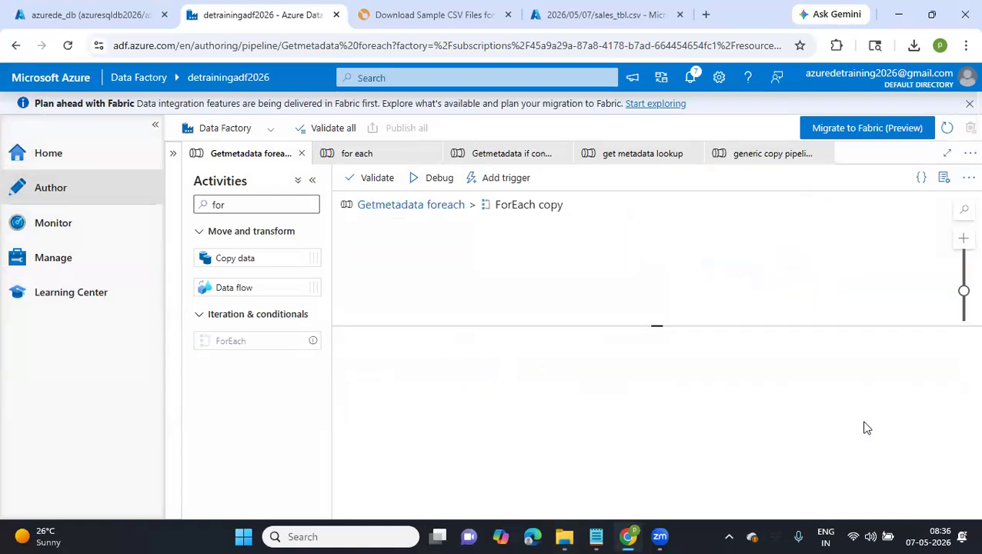
pyautogui.click(596, 537)
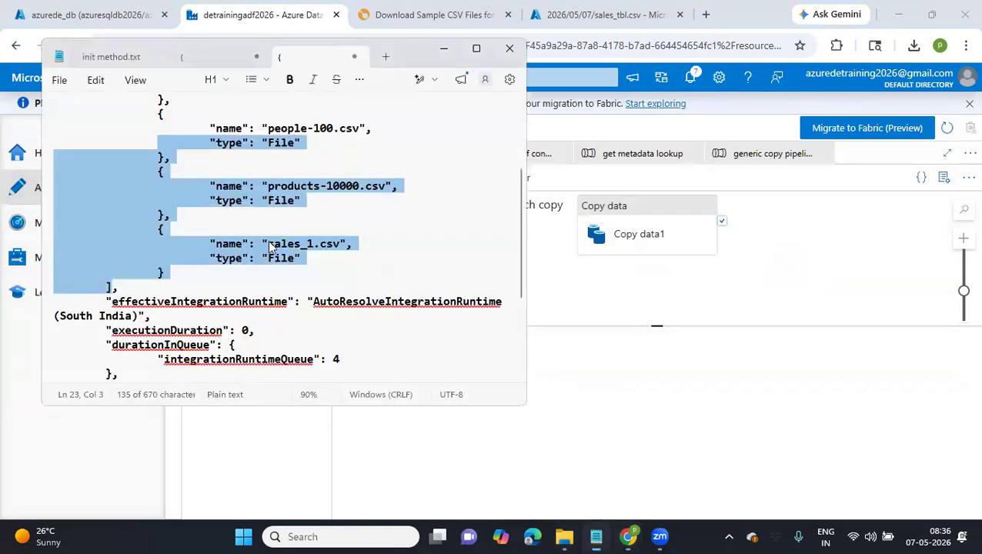
pyautogui.scroll(4, 246, 200)
pyautogui.moveTo(157, 142); pyautogui.dragTo(193, 189)
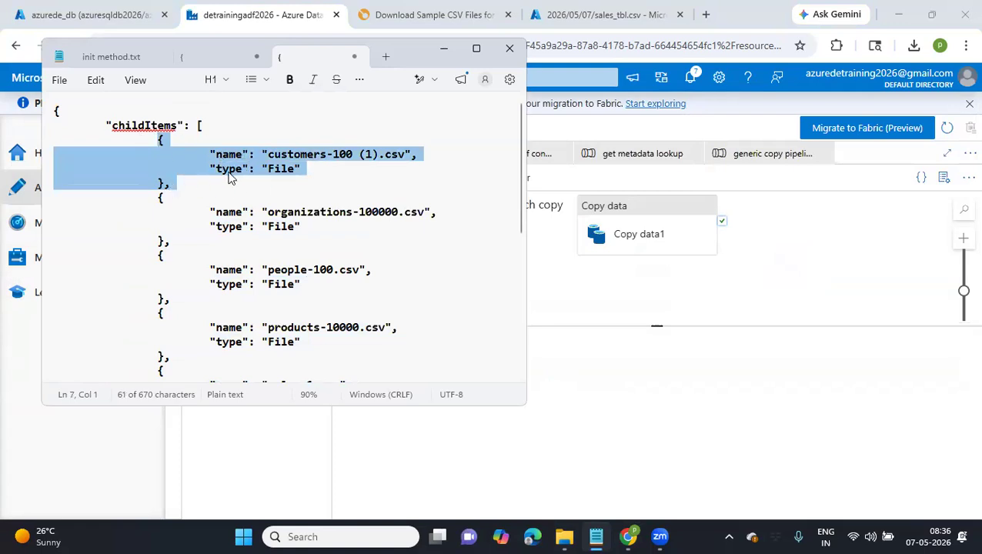
pyautogui.click(641, 223)
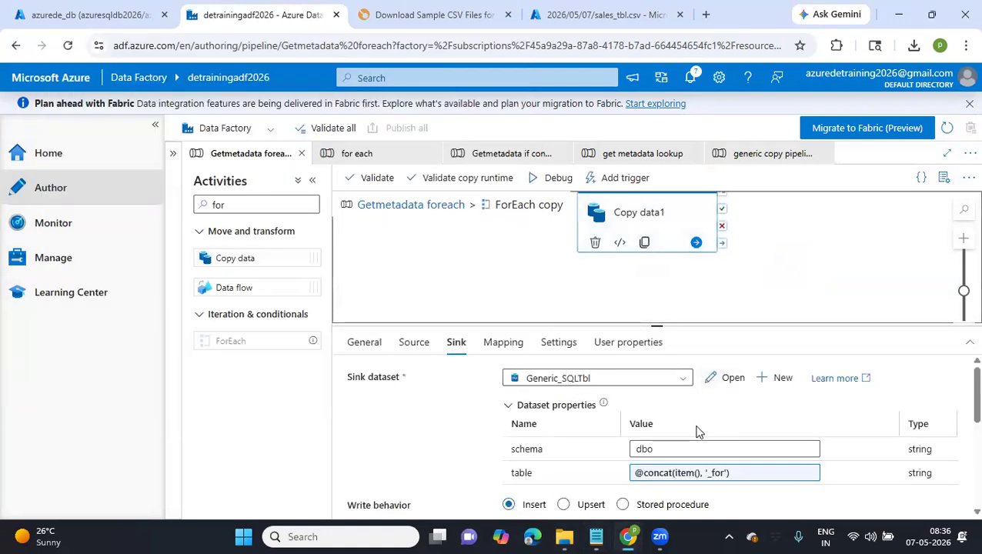
pyautogui.click(414, 343)
pyautogui.click(674, 502)
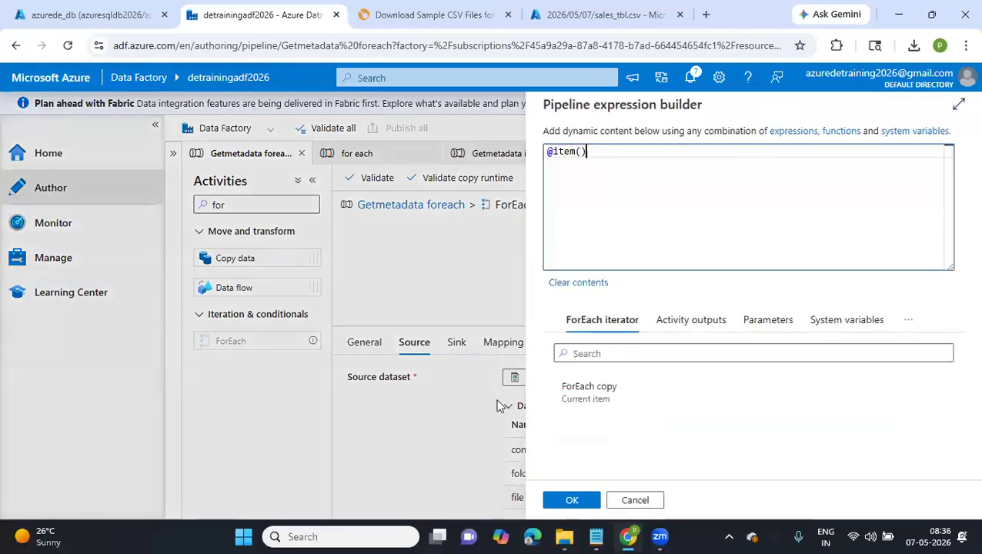
pyautogui.click(595, 536)
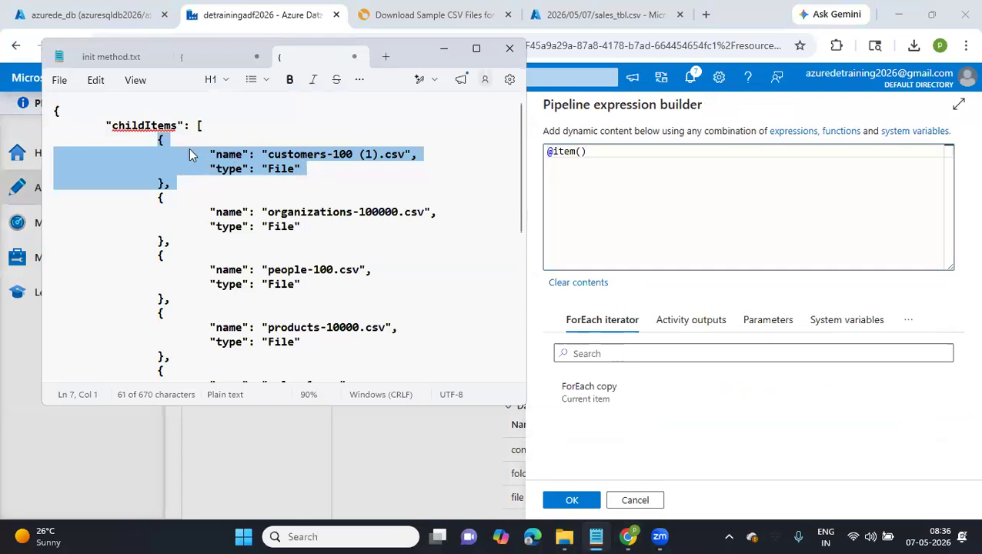
pyautogui.click(599, 151)
pyautogui.write('.nam')
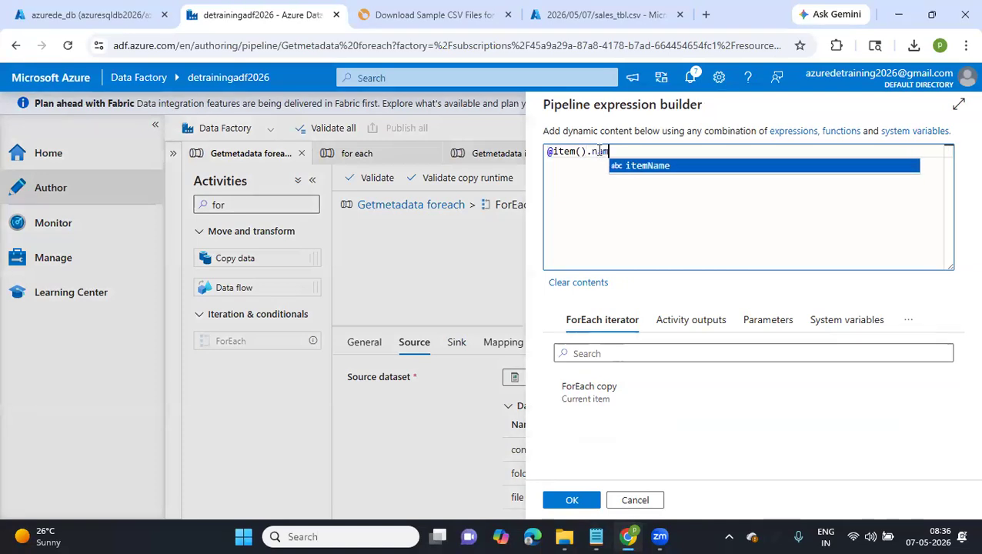
pyautogui.write('e')
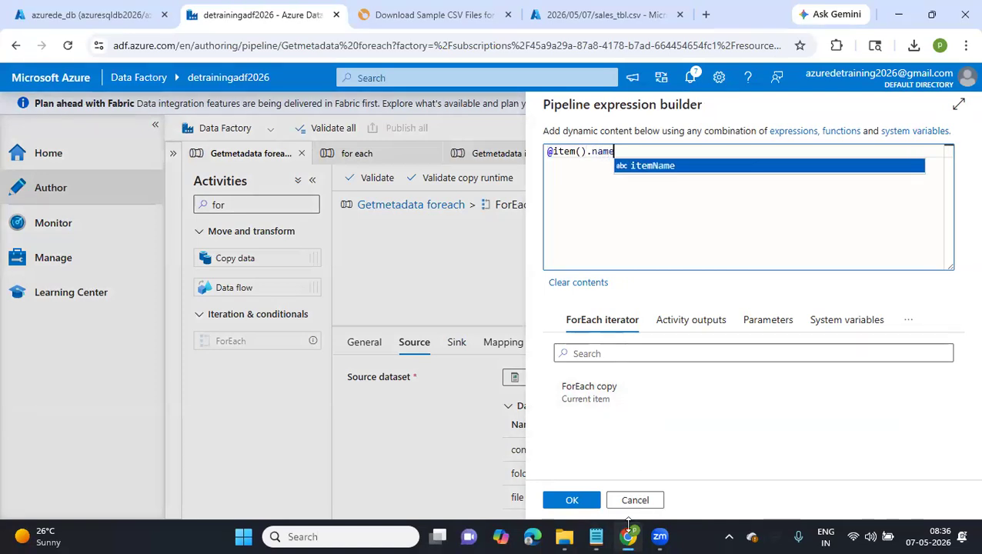
pyautogui.click(593, 537)
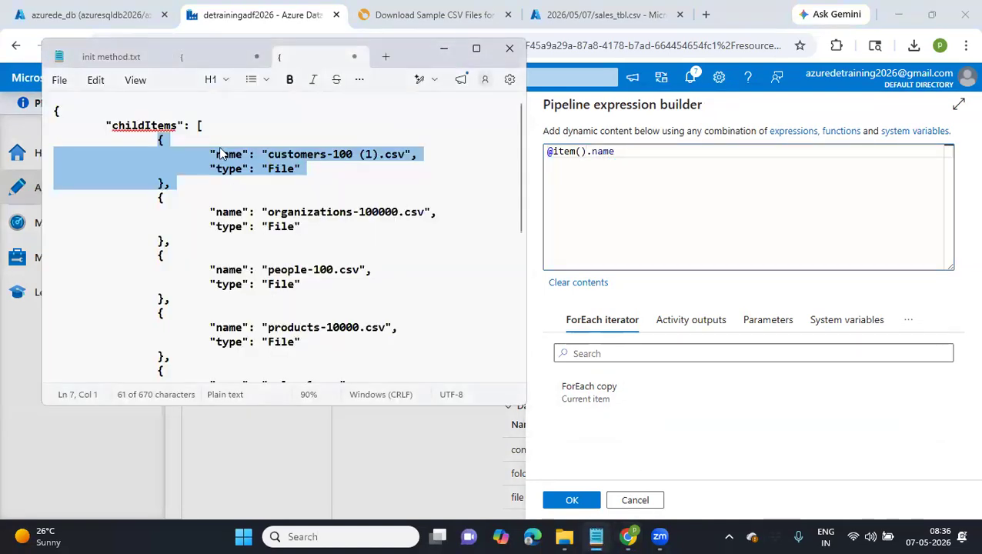
pyautogui.doubleClick(223, 154)
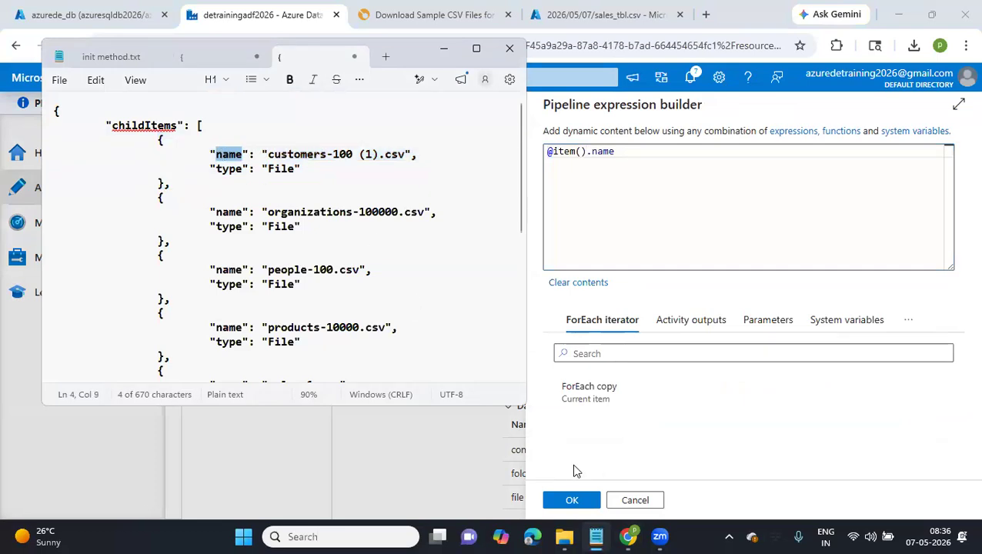
pyautogui.click(563, 502)
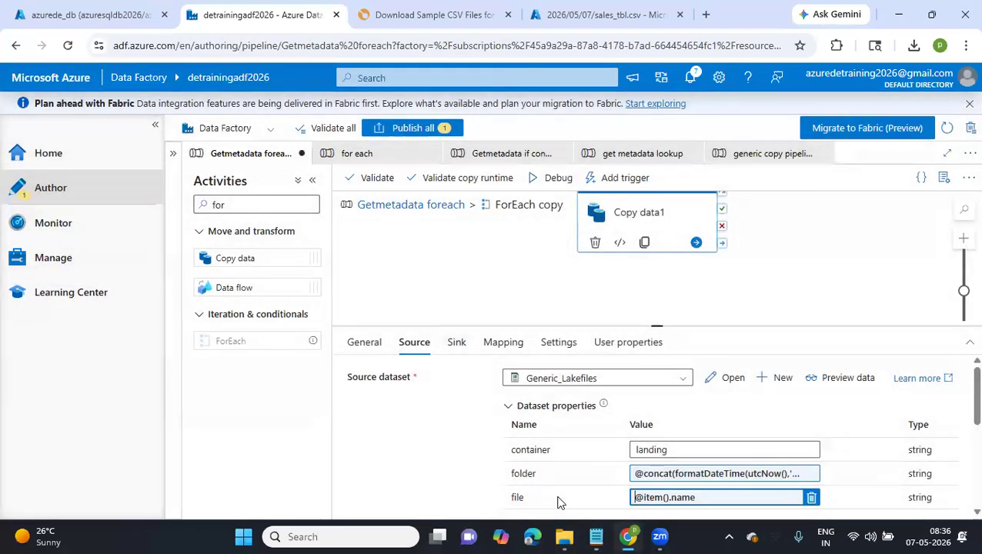
pyautogui.click(457, 343)
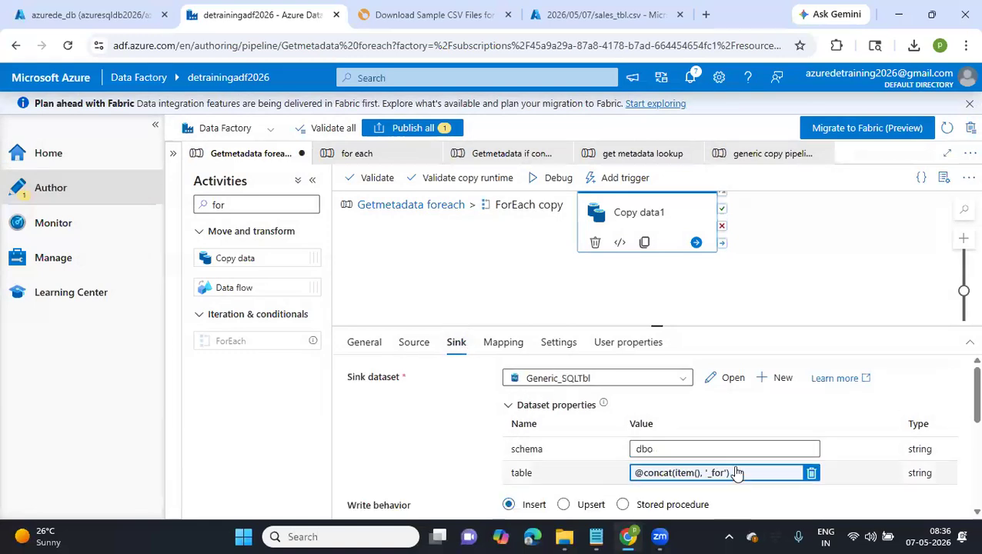
pyautogui.click(728, 473)
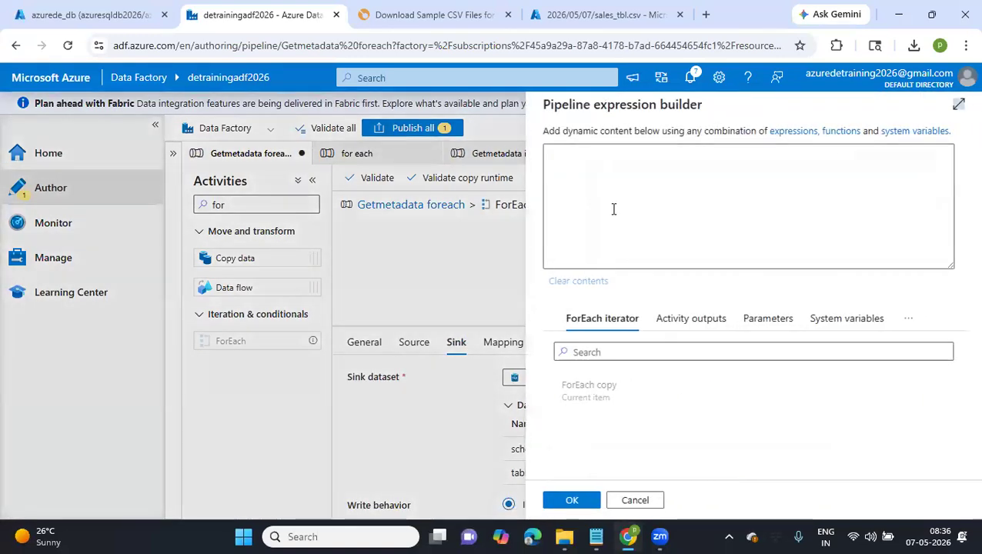
pyautogui.click(626, 151)
pyautogui.write(".name, '_for')")
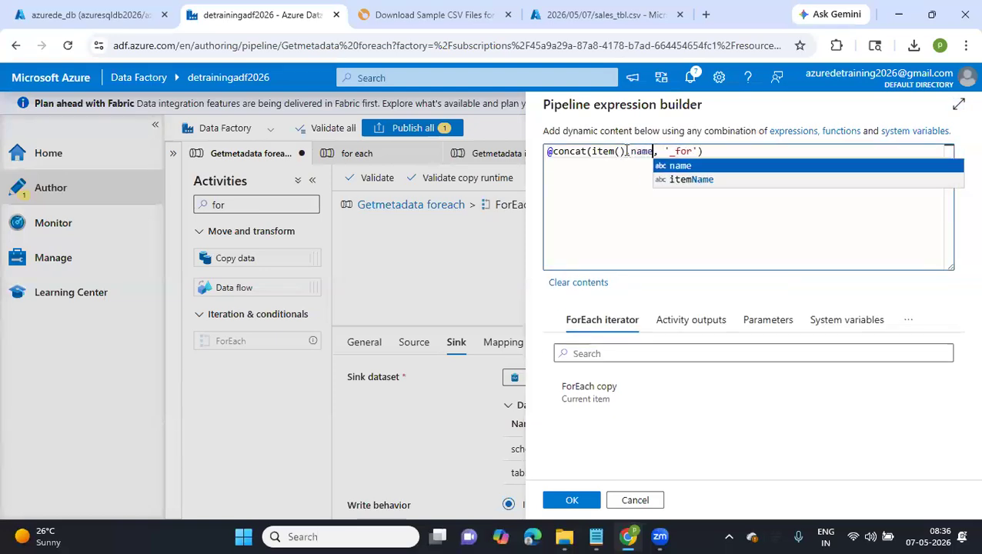
pyautogui.click(610, 203)
pyautogui.click(572, 500)
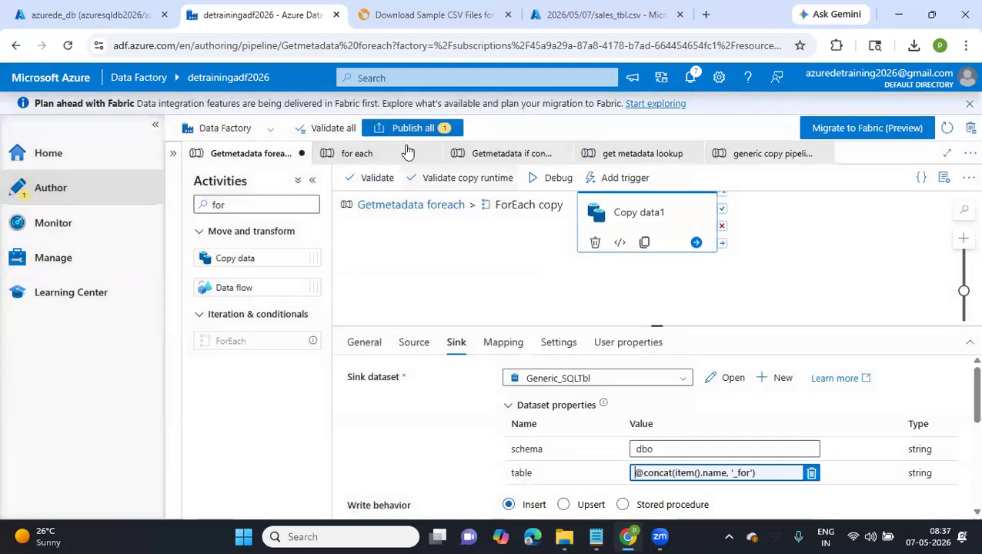
# Publish the edited Getmetadata foreach pipeline and start a debug run of it
pyautogui.click(393, 131)
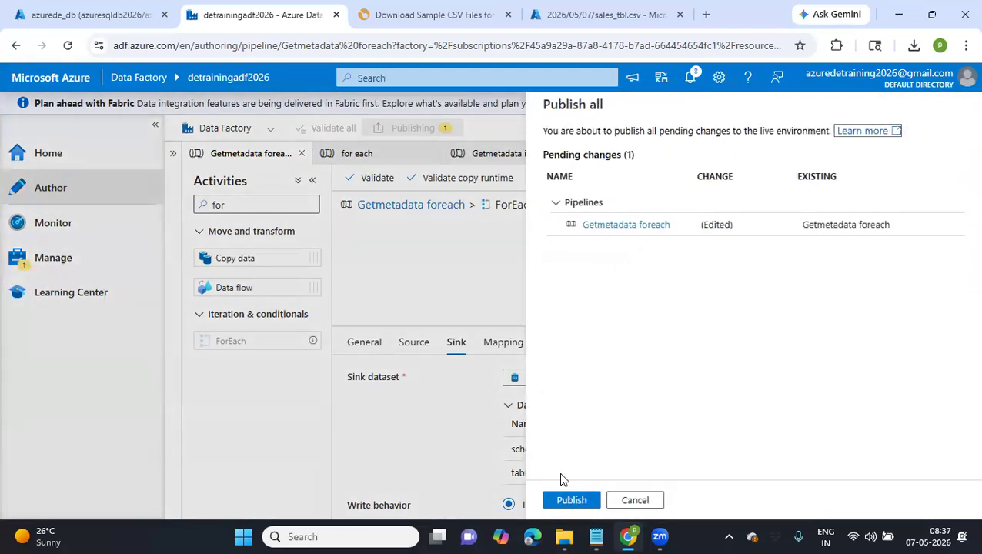
pyautogui.click(571, 502)
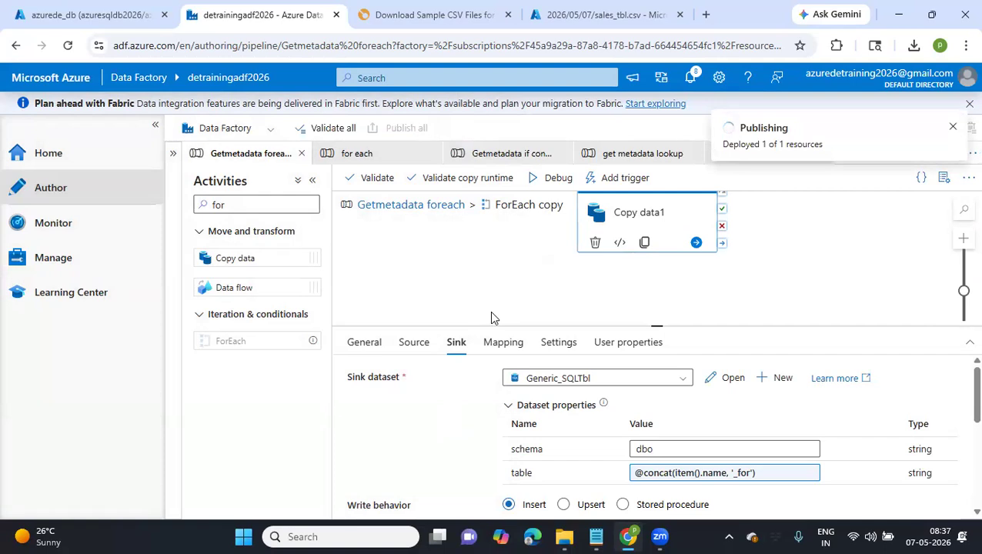
pyautogui.click(554, 185)
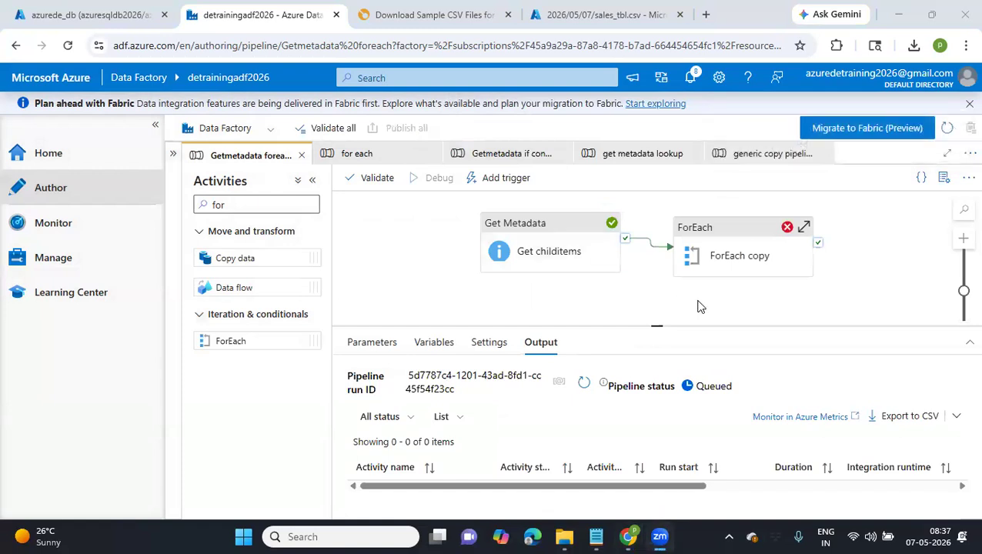
# Refresh the debug run's status and examine the Copy data1 and ForEach copy activity runs
pyautogui.moveTo(736, 299); pyautogui.dragTo(651, 290)
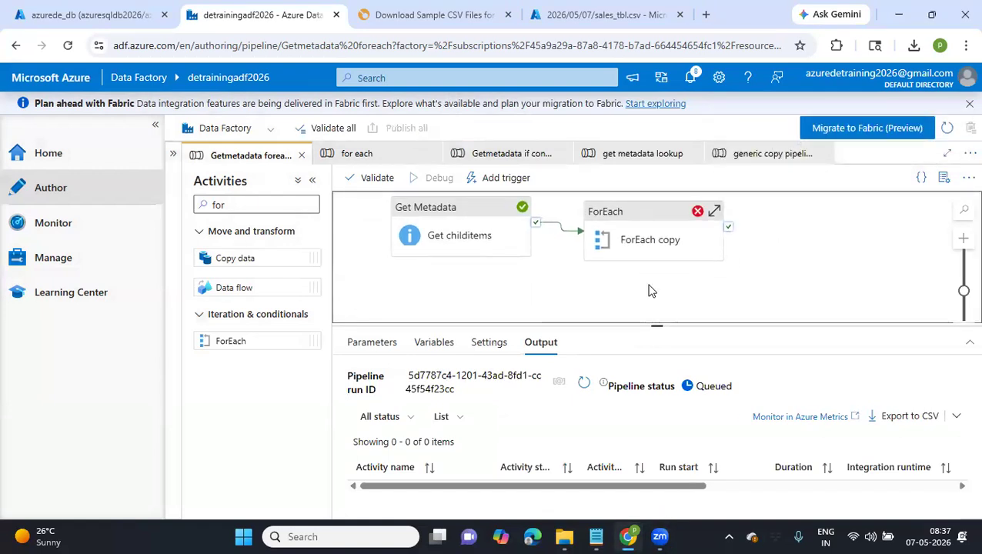
pyautogui.click(584, 385)
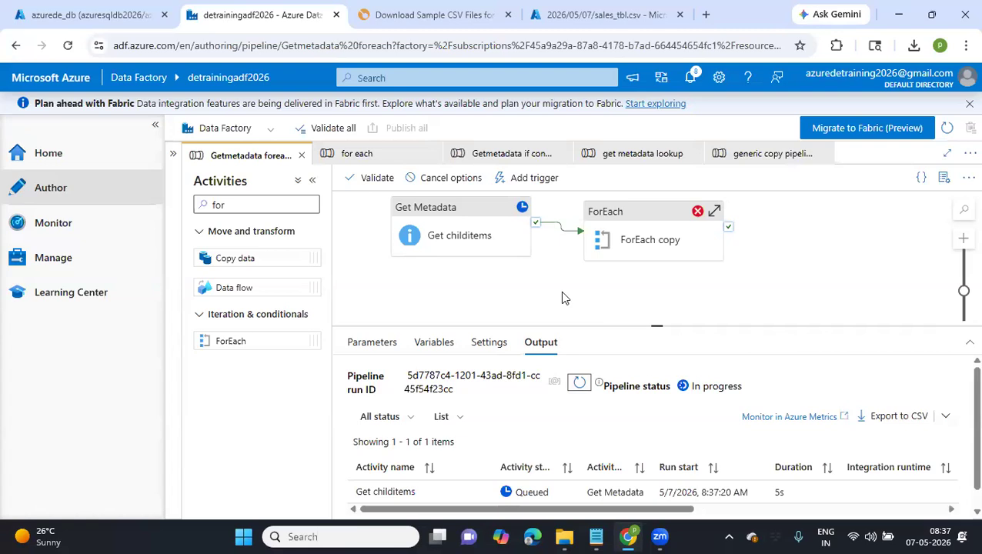
pyautogui.click(579, 390)
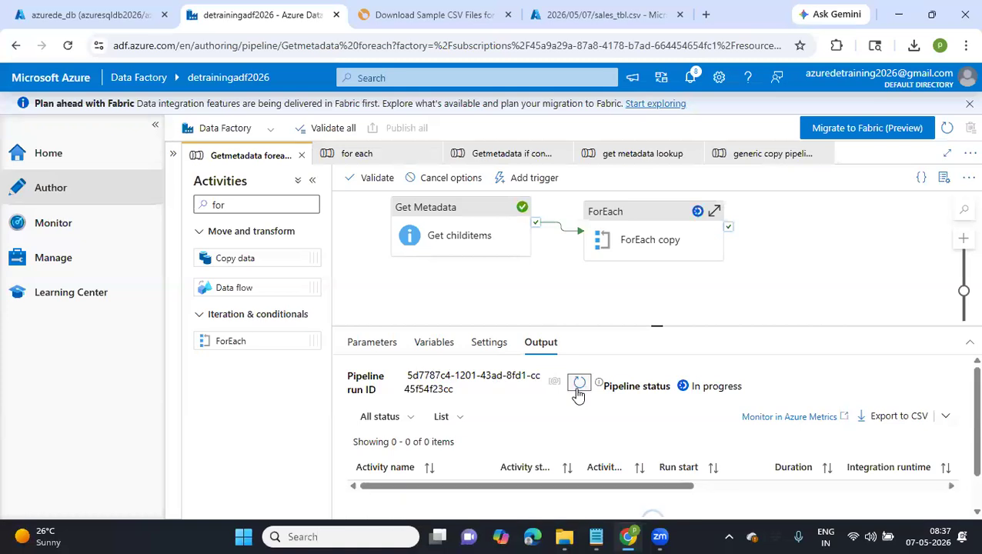
pyautogui.scroll(-5, 514, 436)
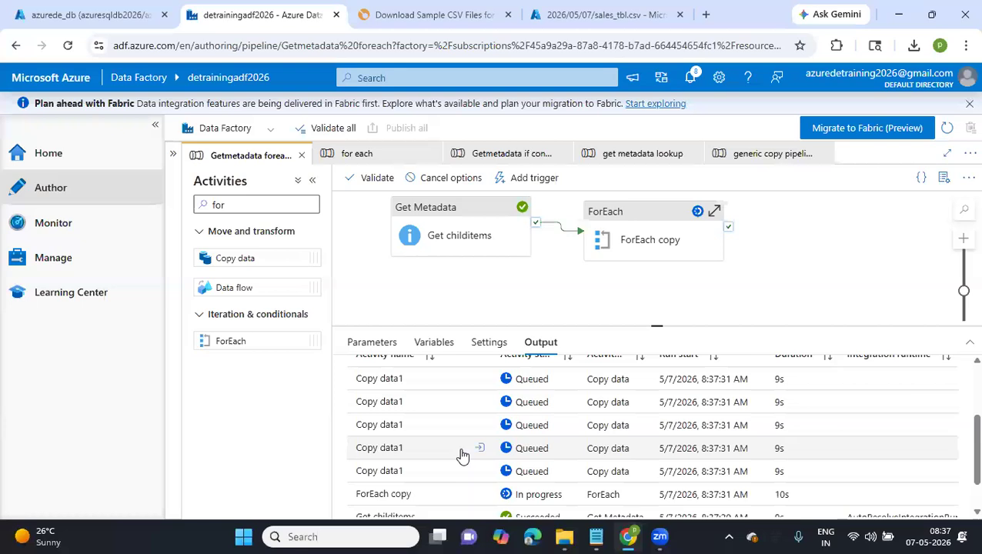
pyautogui.scroll(-2, 461, 455)
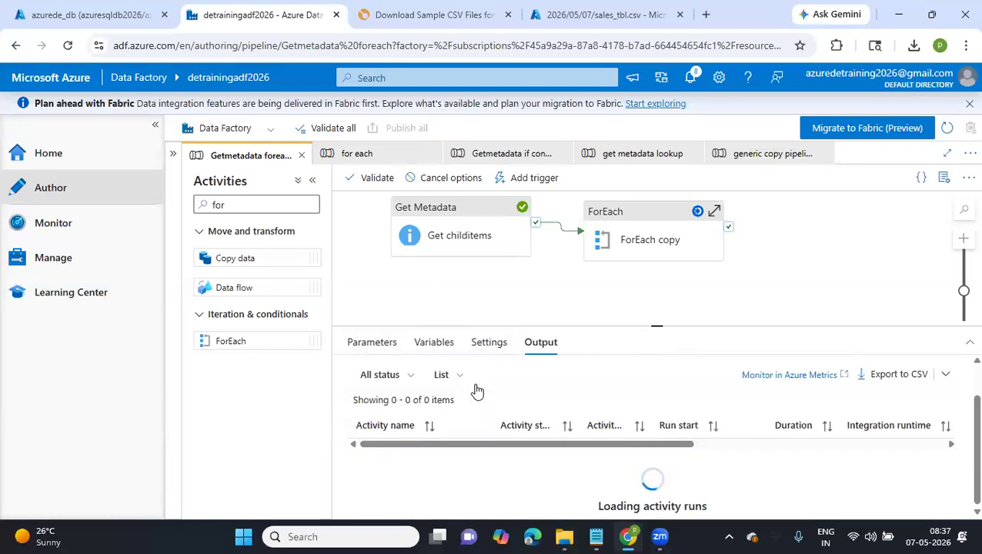
pyautogui.scroll(-4, 471, 436)
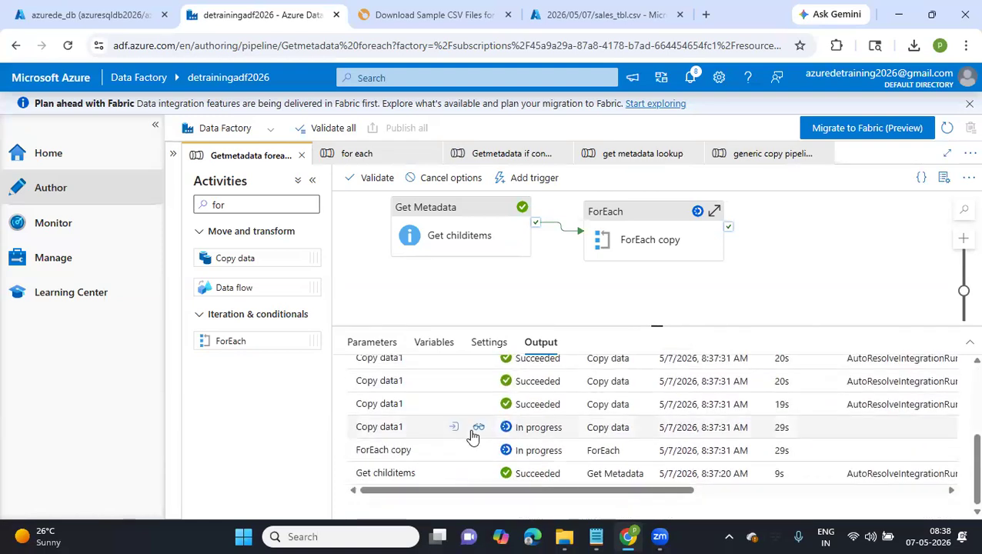
pyautogui.scroll(3, 472, 437)
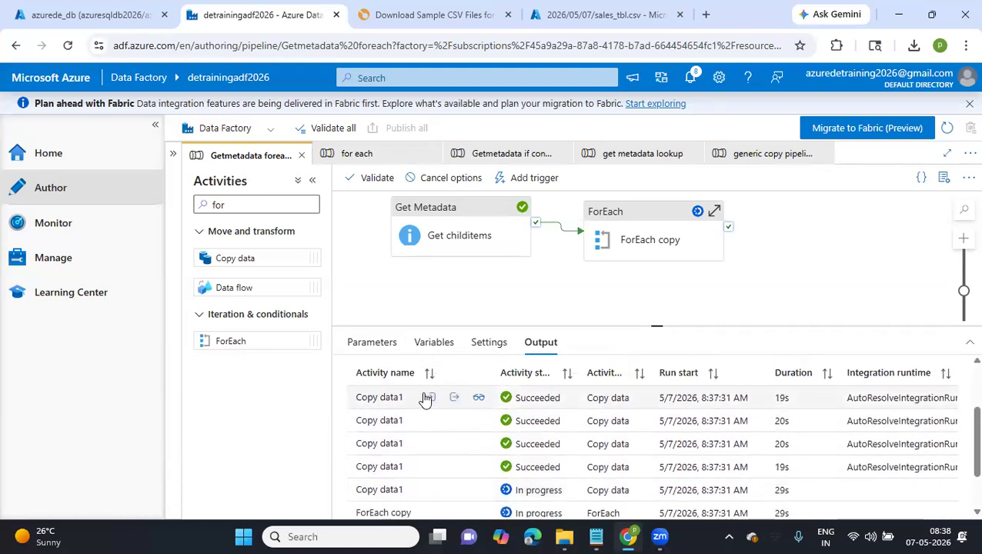
# Examine the input JSON of the first Copy data1 activity run, including its source and sink settings
pyautogui.click(430, 398)
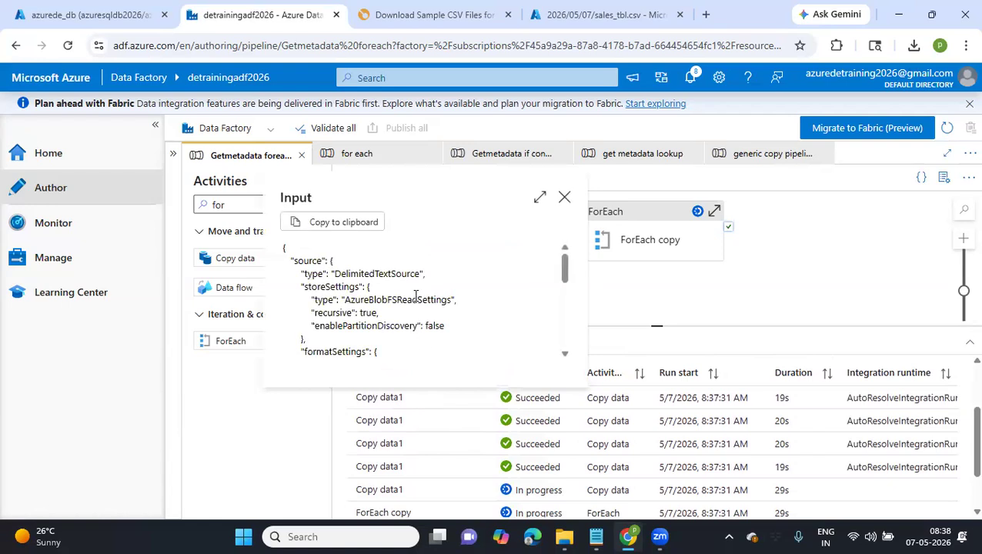
pyautogui.scroll(-5, 416, 296)
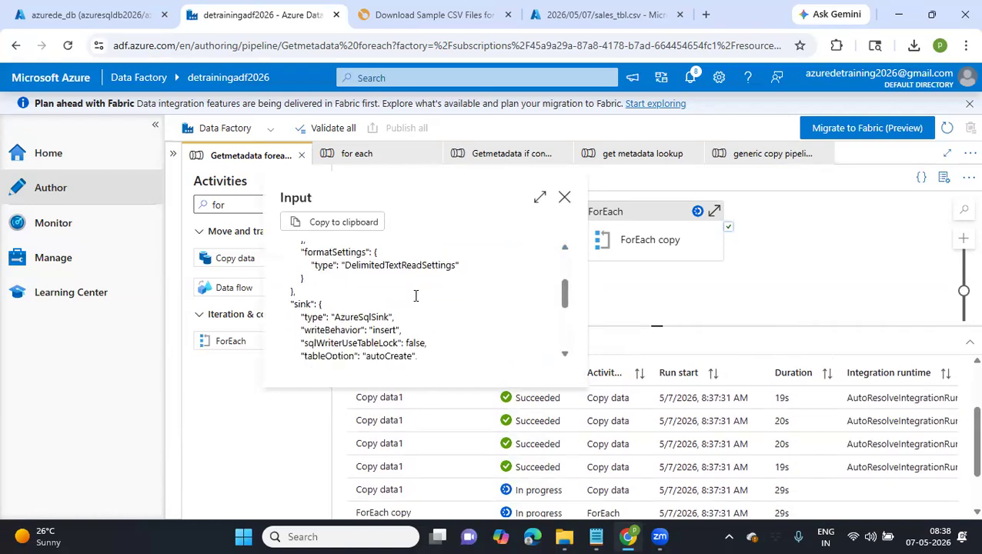
pyautogui.scroll(-3, 415, 296)
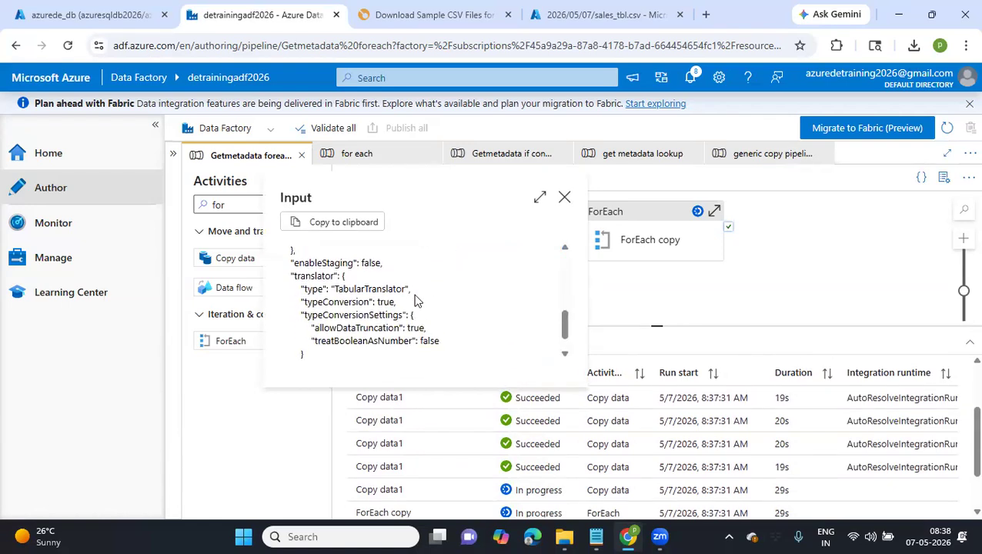
pyautogui.scroll(7, 416, 299)
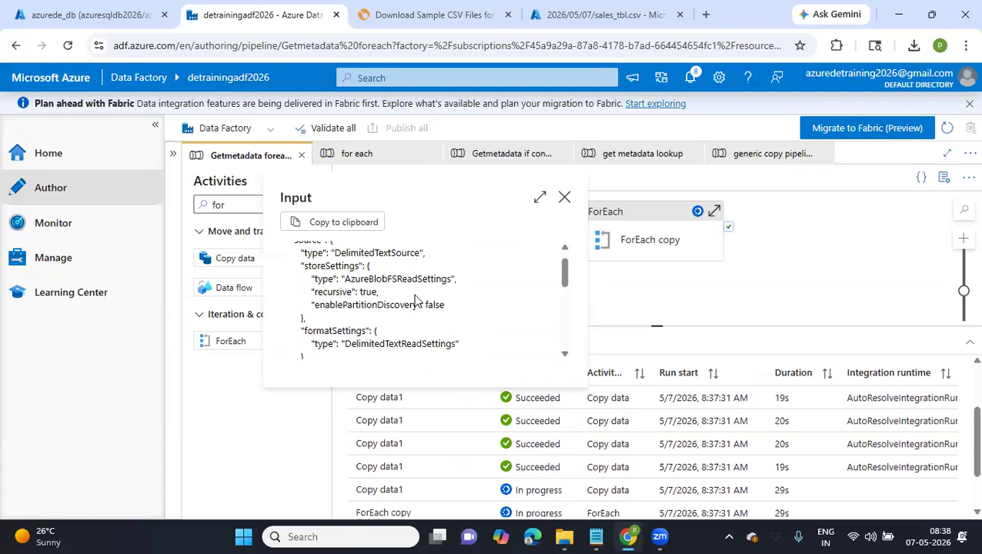
pyautogui.scroll(1, 416, 298)
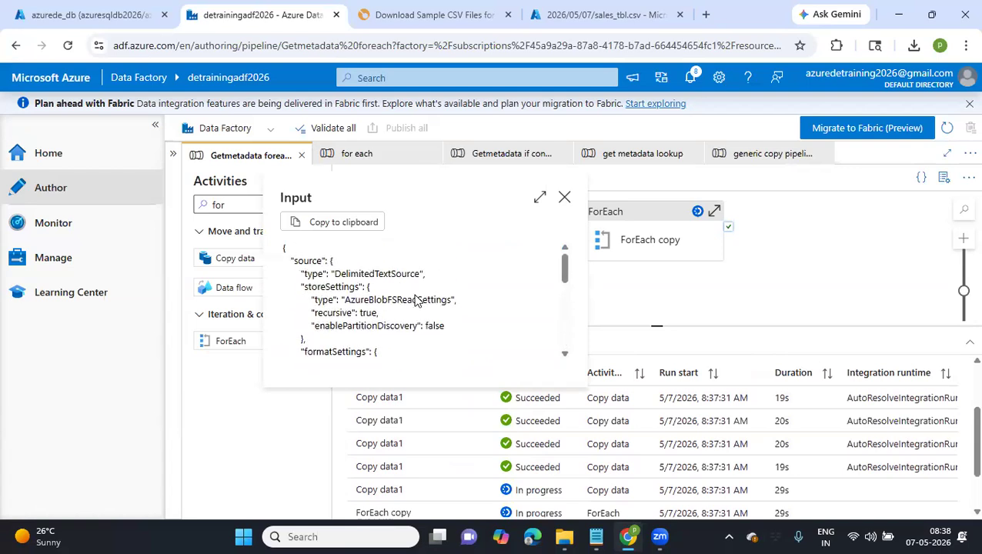
pyautogui.click(565, 197)
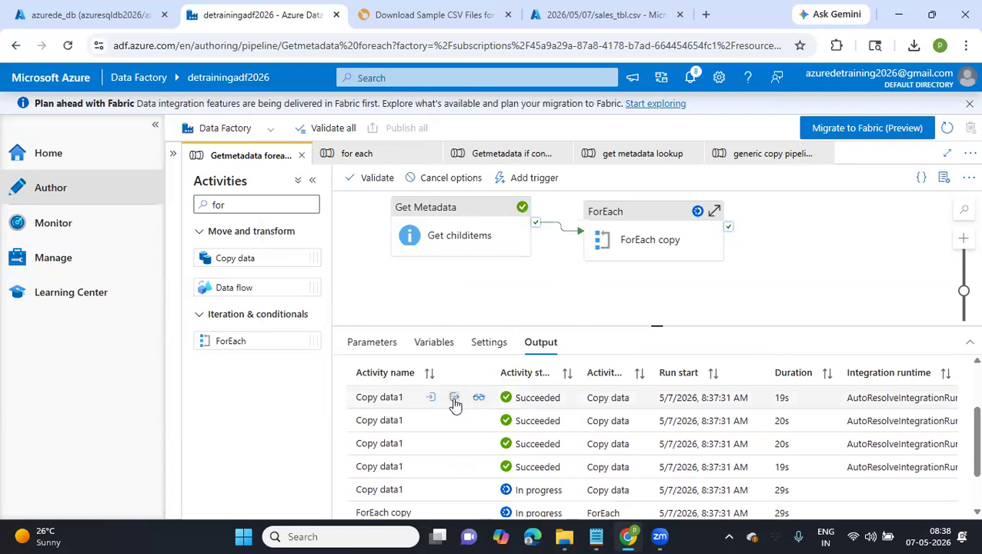
# Examine the output JSON of the first Copy data1 run for data read, rows copied and duration
pyautogui.click(454, 399)
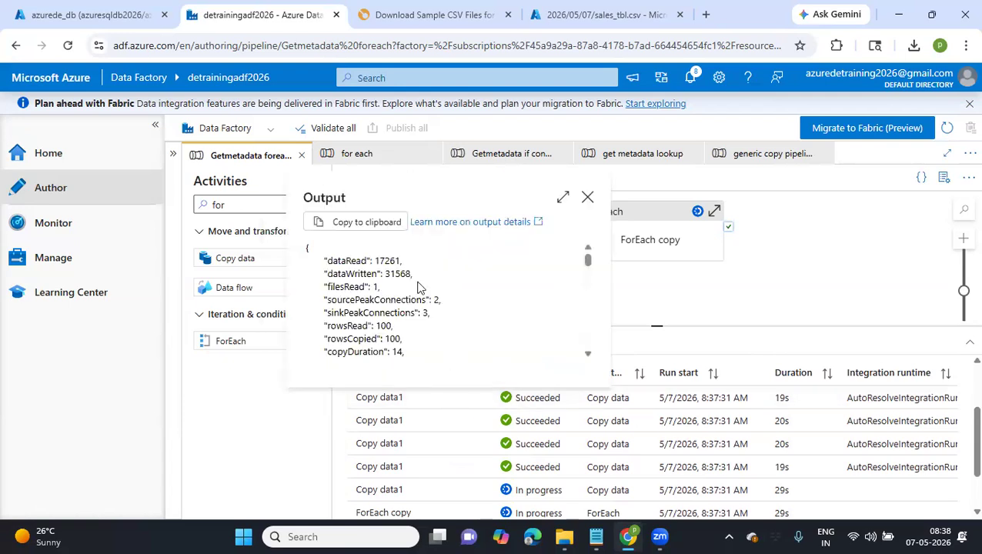
pyautogui.doubleClick(392, 261)
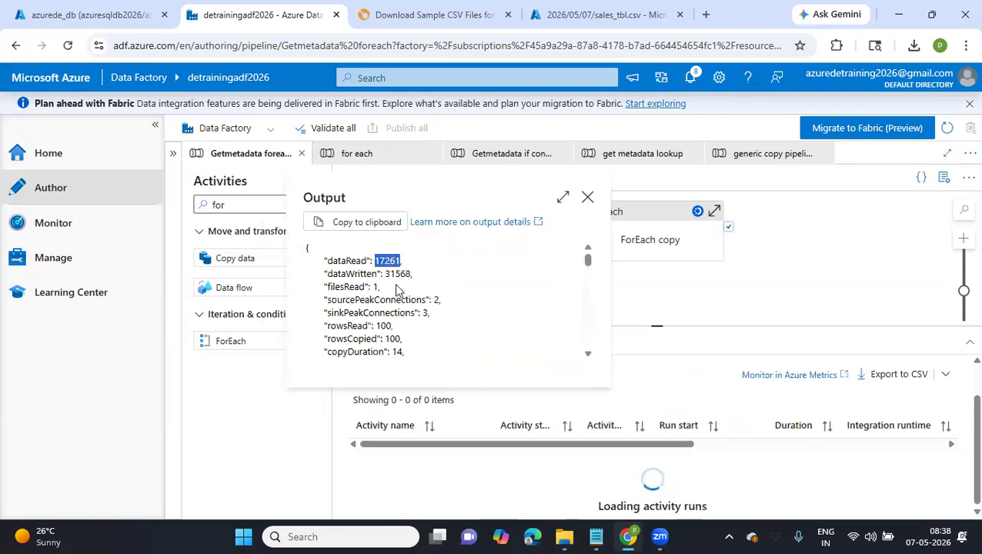
pyautogui.scroll(-1, 397, 290)
pyautogui.scroll(-3, 397, 290)
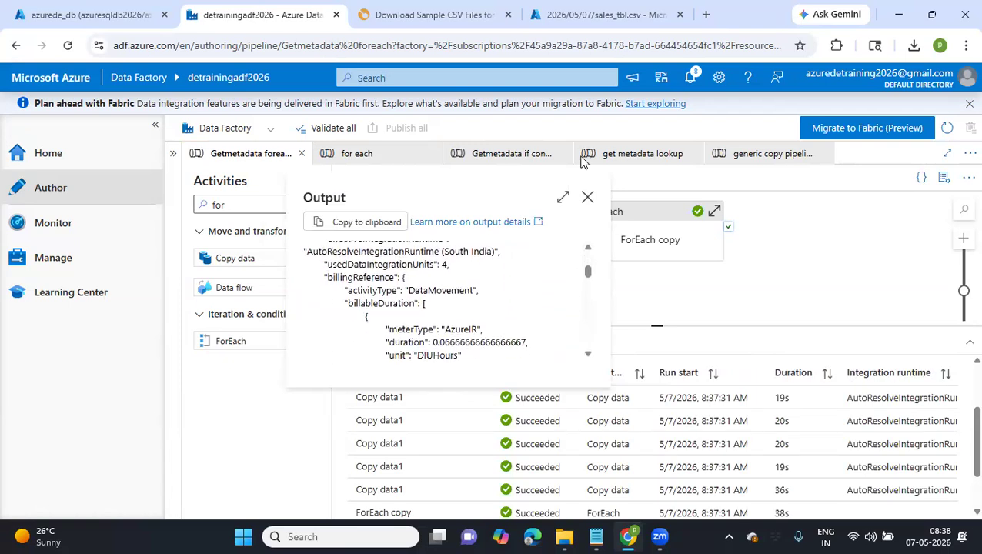
# Switch to the azurede_db query editor, reload it and reconnect with SQL authentication using the saved username and password
pyautogui.click(597, 6)
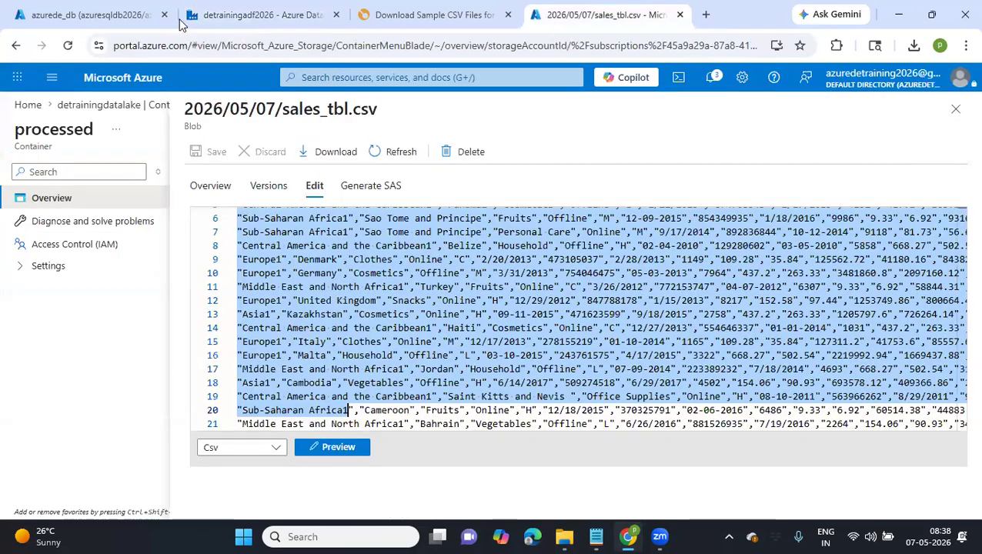
pyautogui.click(123, 17)
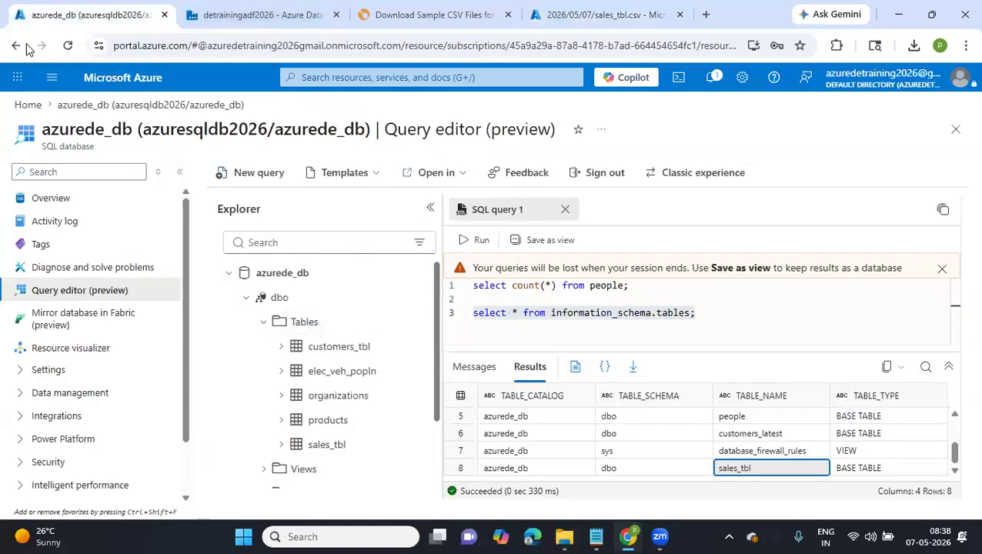
pyautogui.click(69, 46)
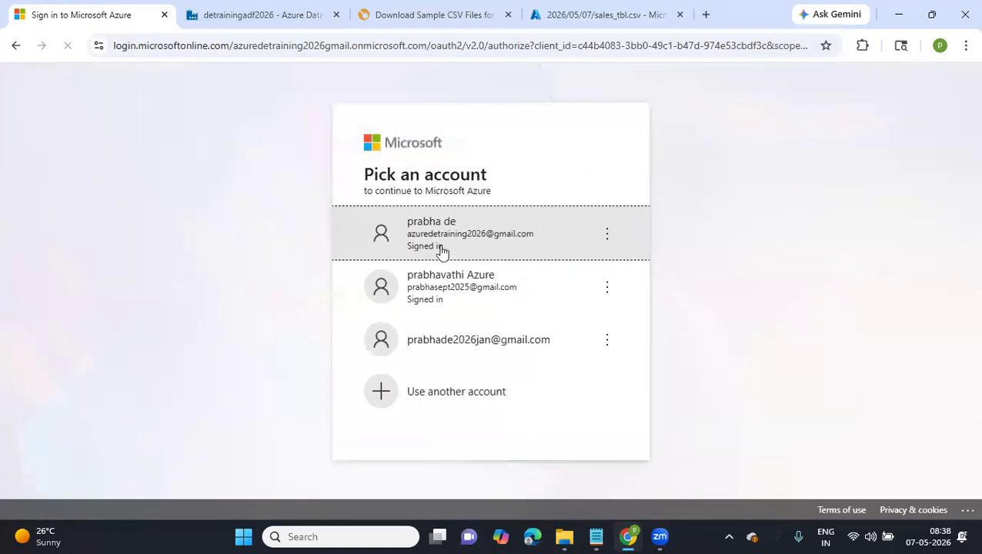
pyautogui.click(443, 251)
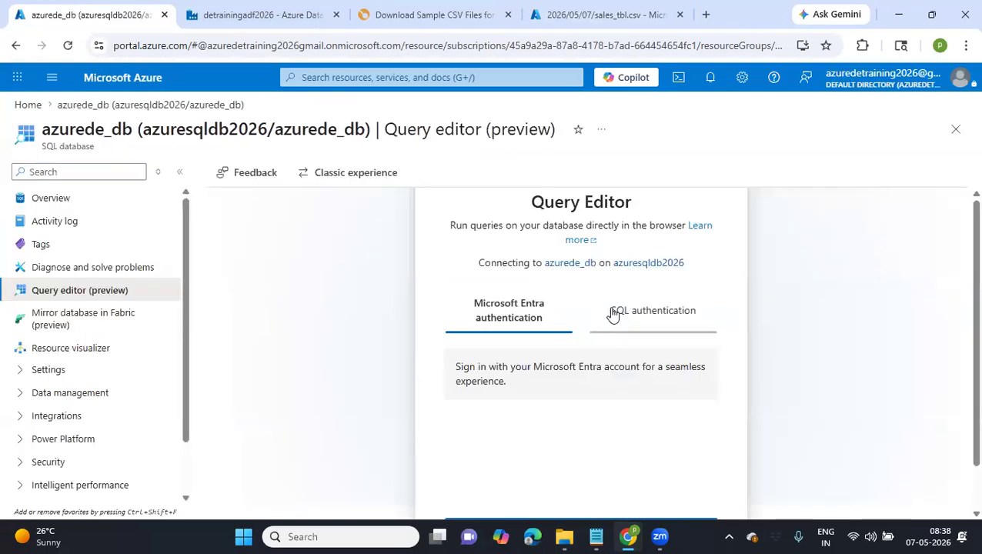
pyautogui.click(613, 314)
pyautogui.click(523, 382)
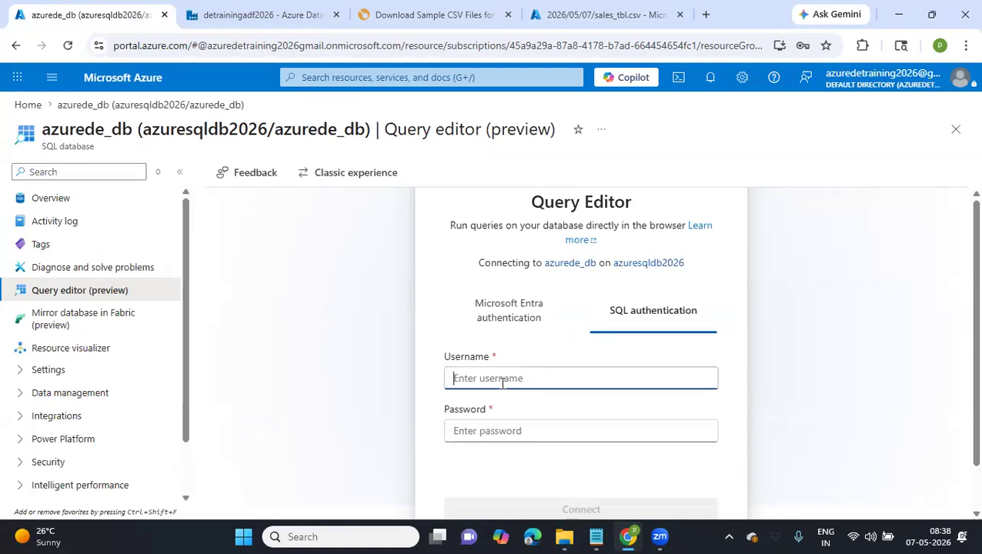
pyautogui.click(563, 430)
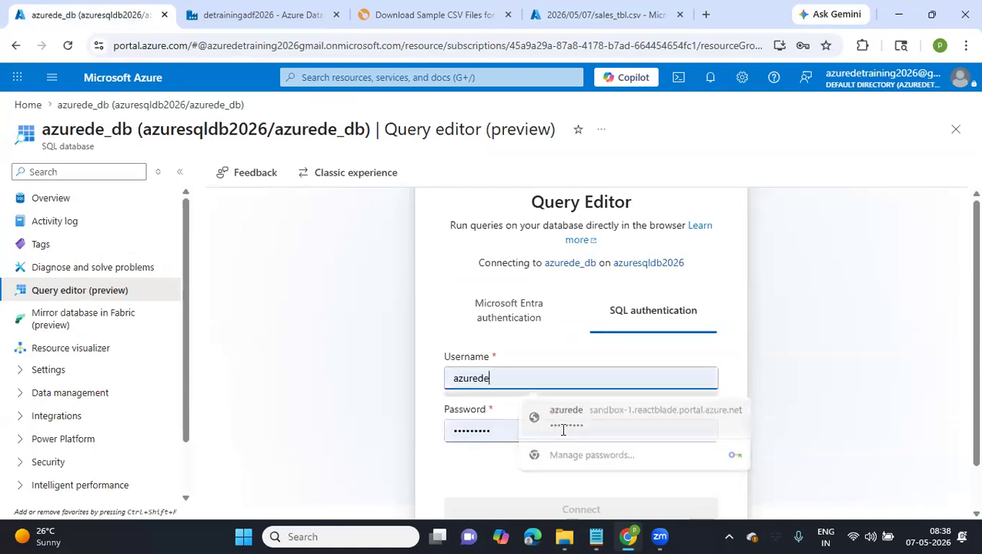
pyautogui.scroll(-1, 563, 430)
pyautogui.click(533, 461)
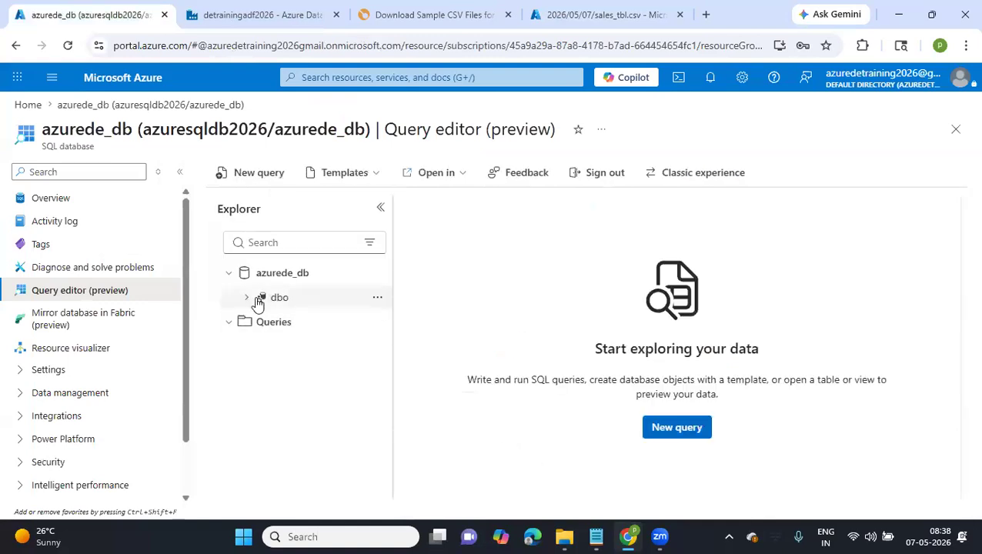
# Expand the Tables folder of the dbo schema, widen the Explorer and look through the table names for the _for tables
pyautogui.click(259, 301)
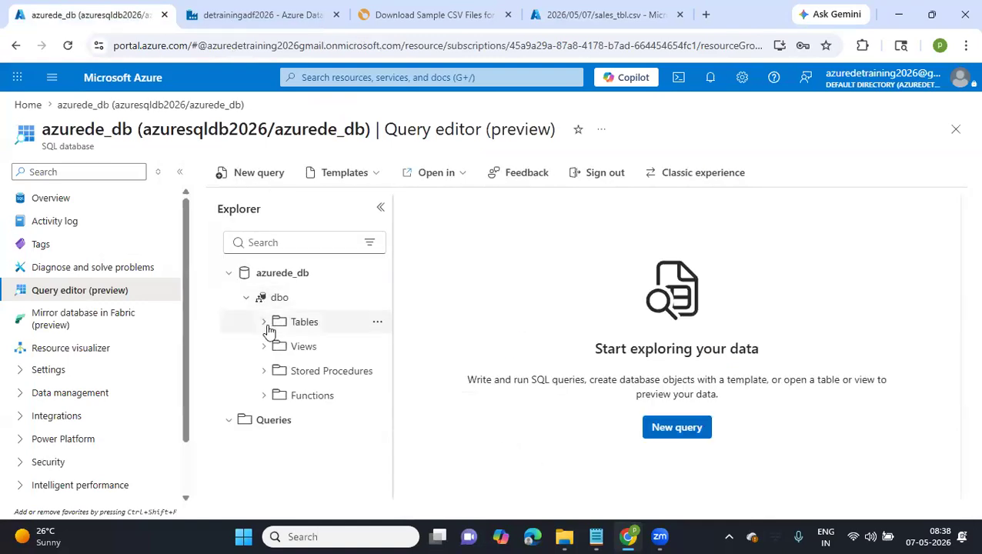
pyautogui.click(266, 324)
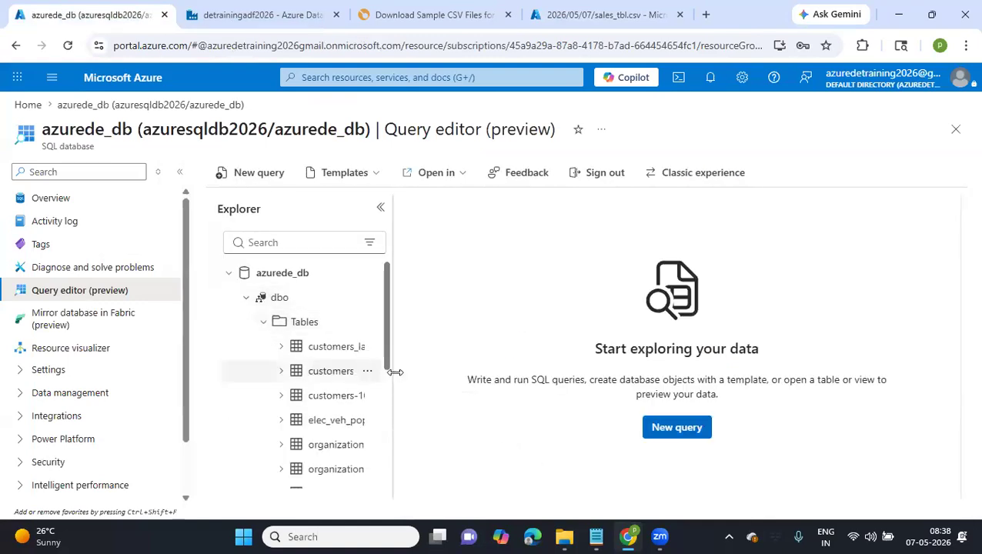
pyautogui.moveTo(390, 381); pyautogui.dragTo(576, 385)
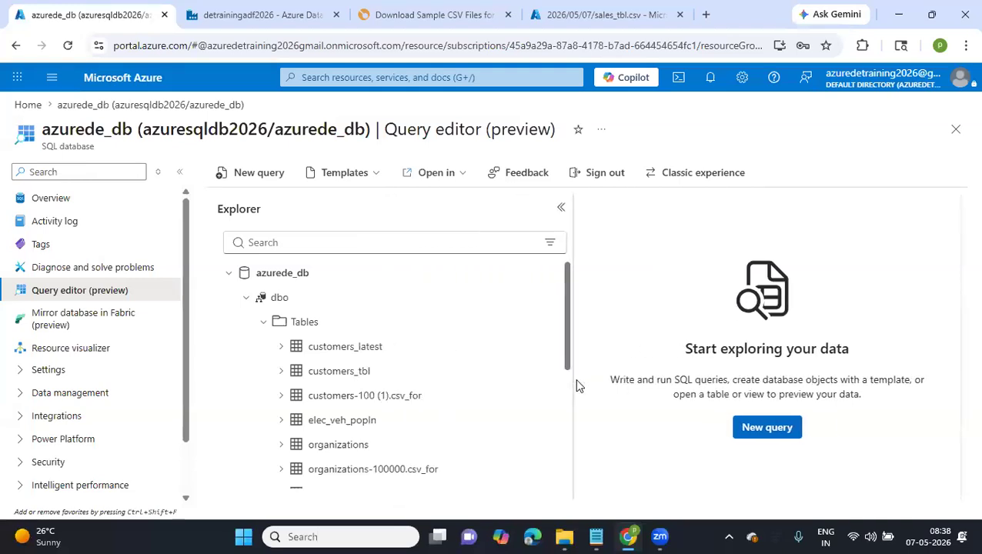
pyautogui.scroll(-1, 450, 423)
pyautogui.scroll(-1, 450, 422)
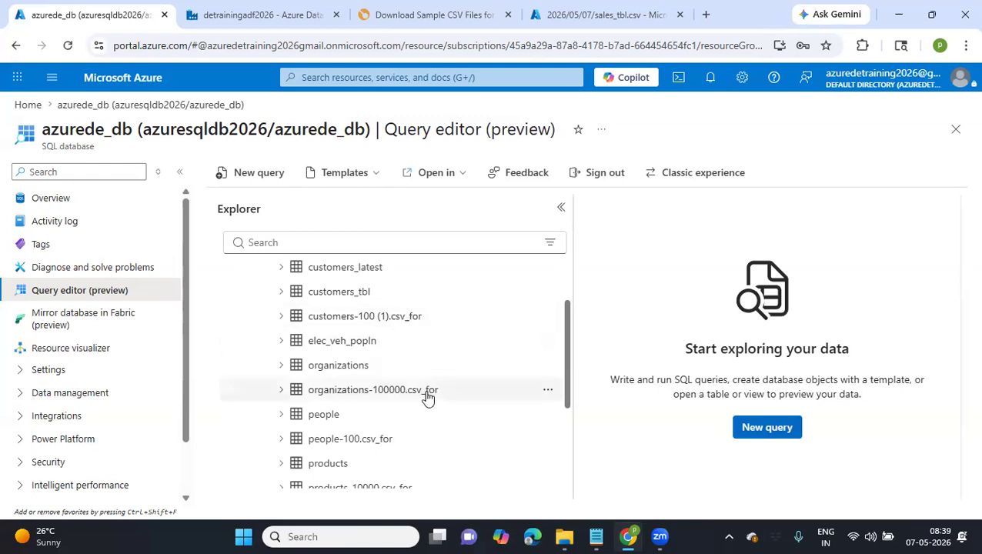
pyautogui.scroll(-1, 382, 429)
pyautogui.scroll(-2, 381, 429)
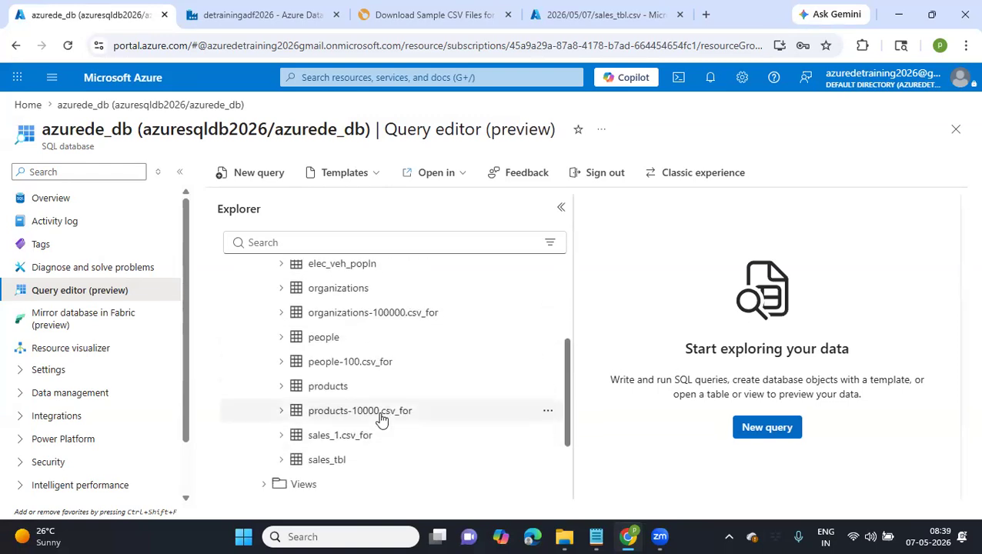
pyautogui.scroll(-1, 381, 420)
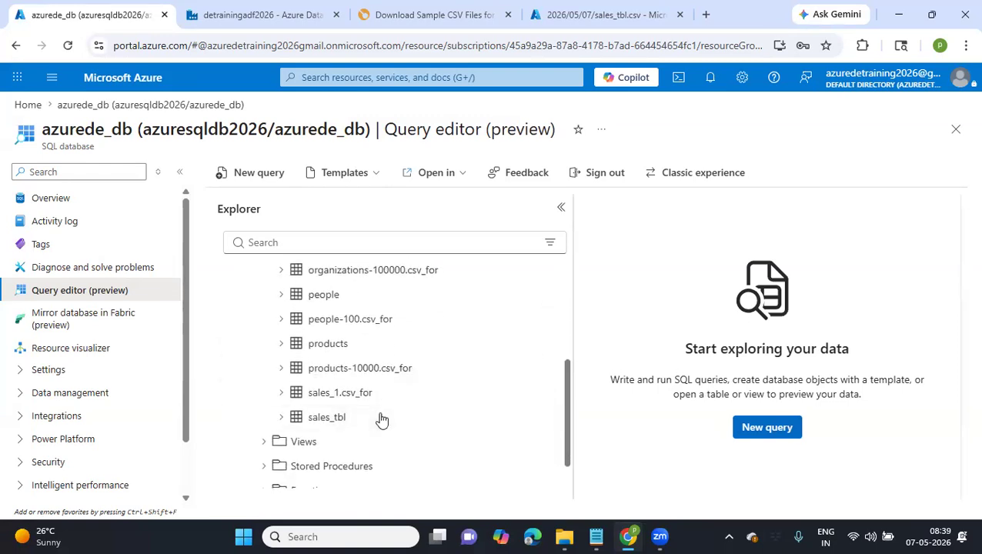
pyautogui.scroll(3, 517, 318)
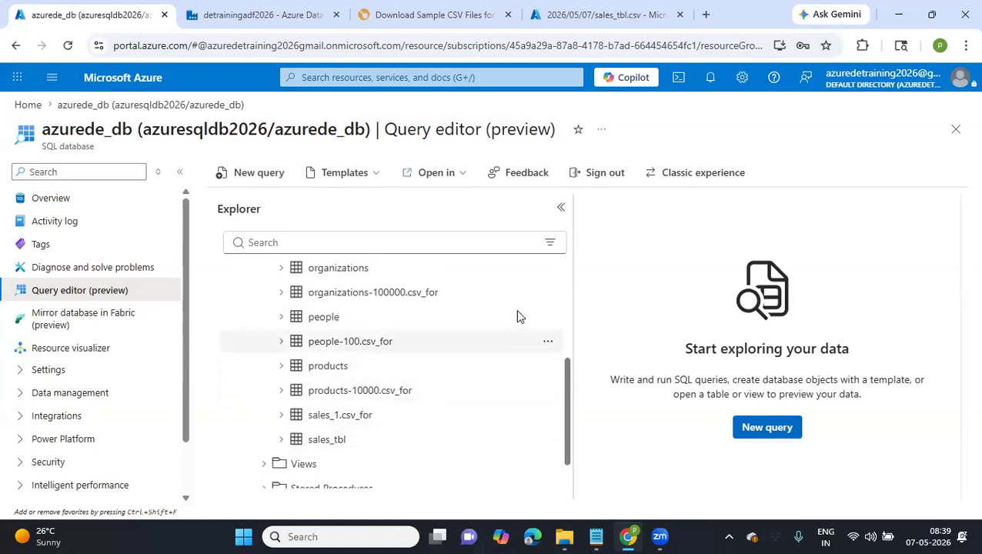
# Open a new SQL query and copy the table name customers-100 (1).csv_for from the Explorer
pyautogui.click(254, 174)
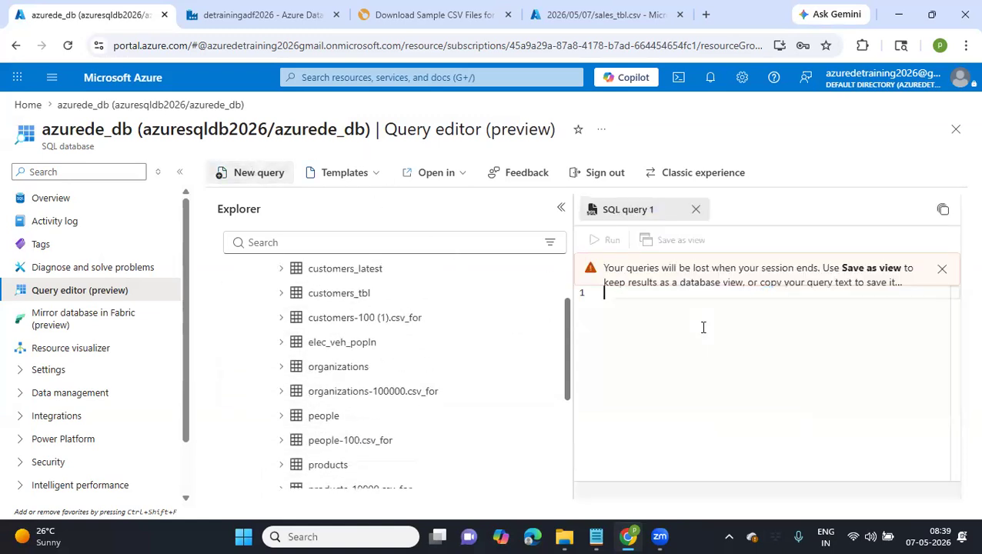
pyautogui.moveTo(559, 342); pyautogui.dragTo(722, 324)
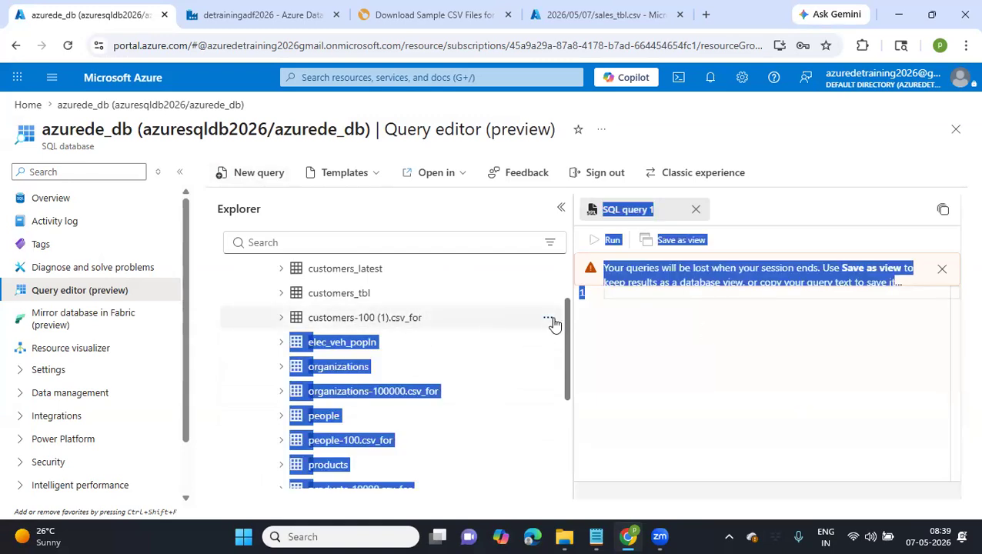
pyautogui.click(548, 318)
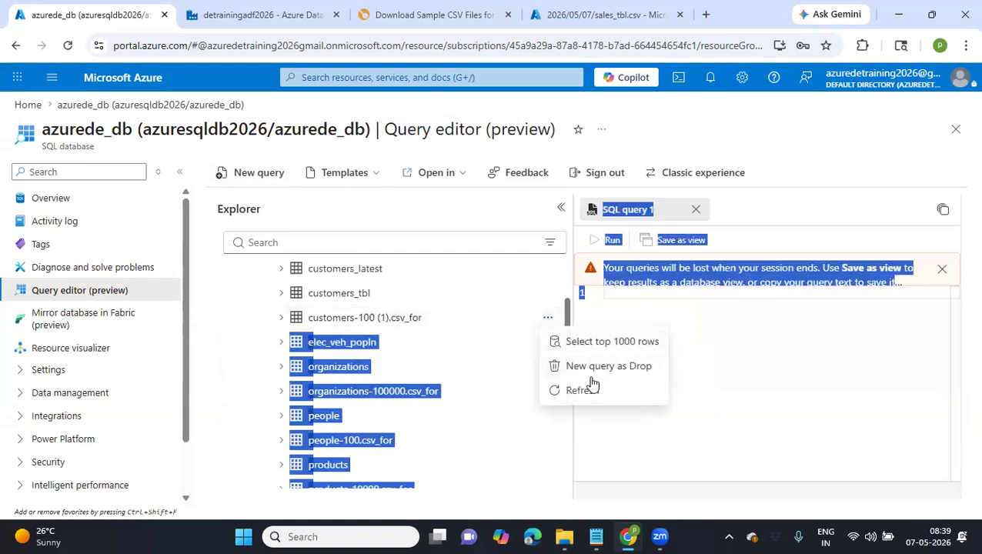
pyautogui.click(376, 316)
pyautogui.moveTo(375, 318); pyautogui.dragTo(294, 324)
pyautogui.hotkey('ctrl', 'c')
pyautogui.click(435, 324)
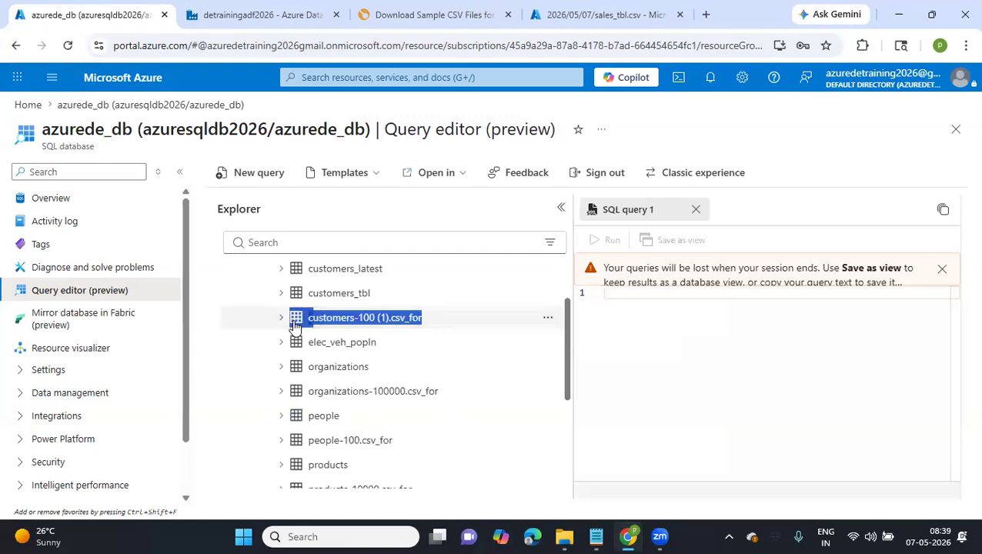
# Try to run the query select * from customers-100 (1).csv_for, with the pasted table name kept on one line
pyautogui.click(644, 297)
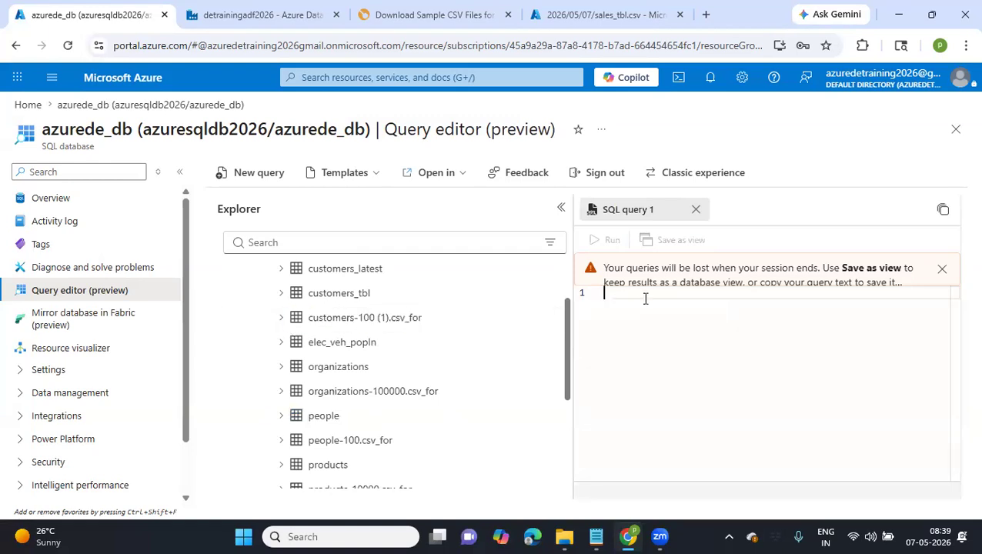
pyautogui.write('select ')
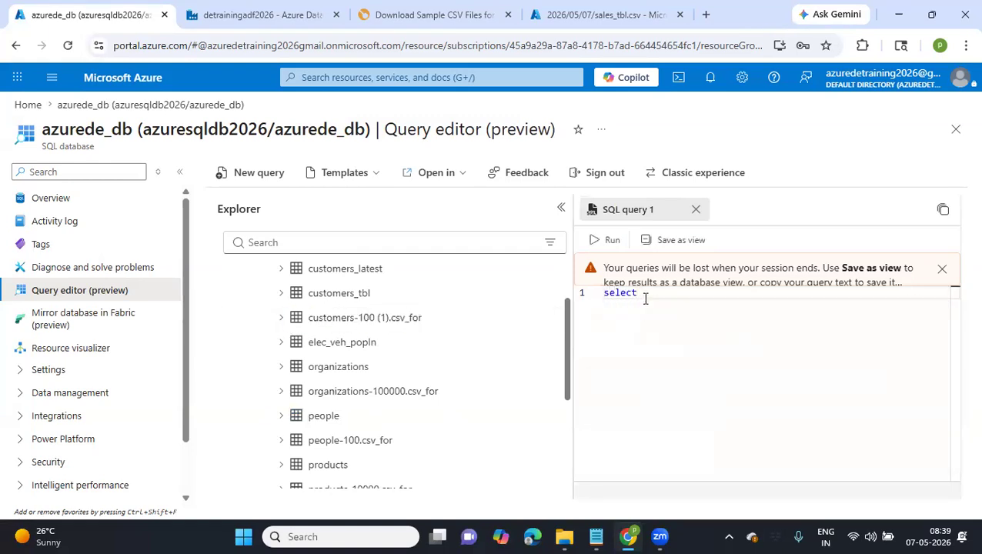
pyautogui.write('* from')
pyautogui.hotkey('ctrl', 'v')
pyautogui.click(605, 307)
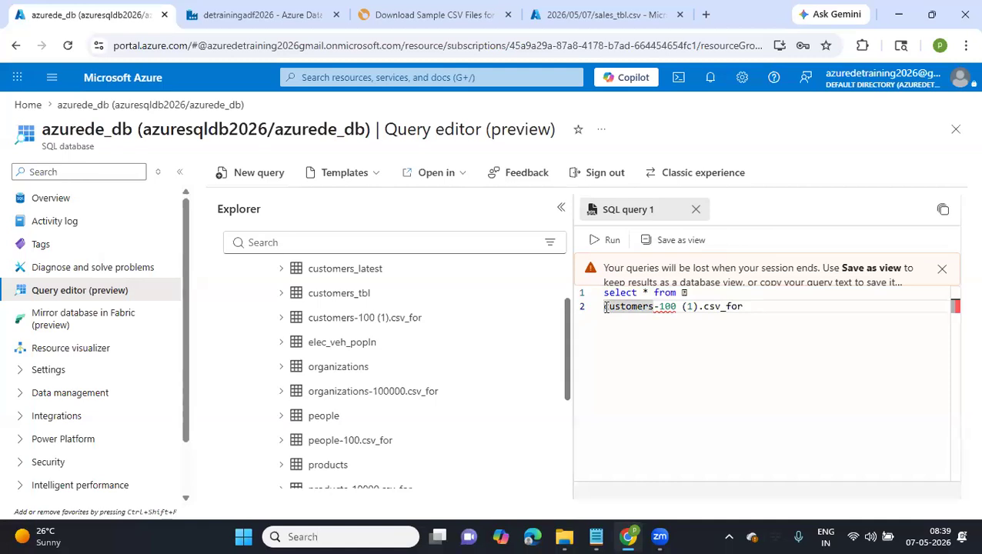
pyautogui.press('BackSpace')
pyautogui.press('BackSpace')
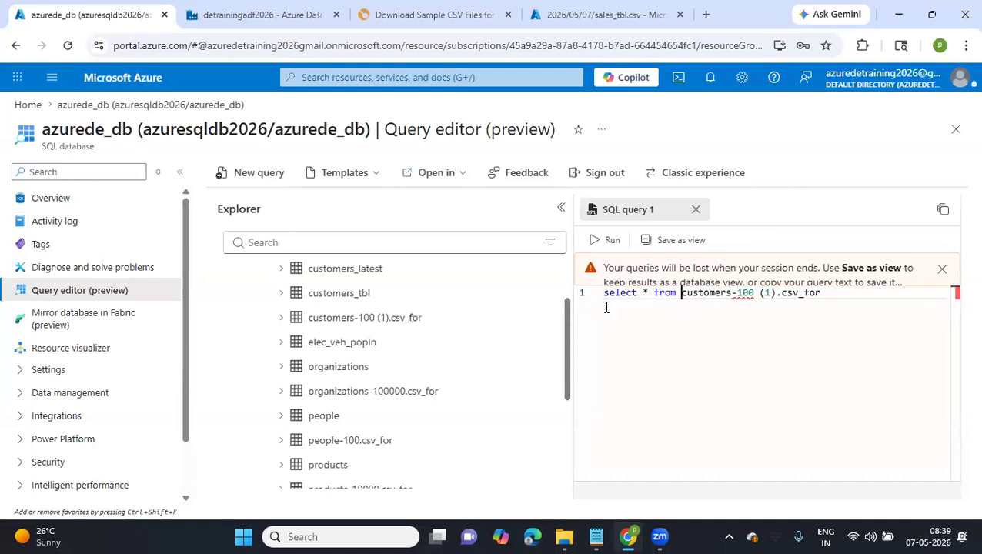
pyautogui.click(599, 240)
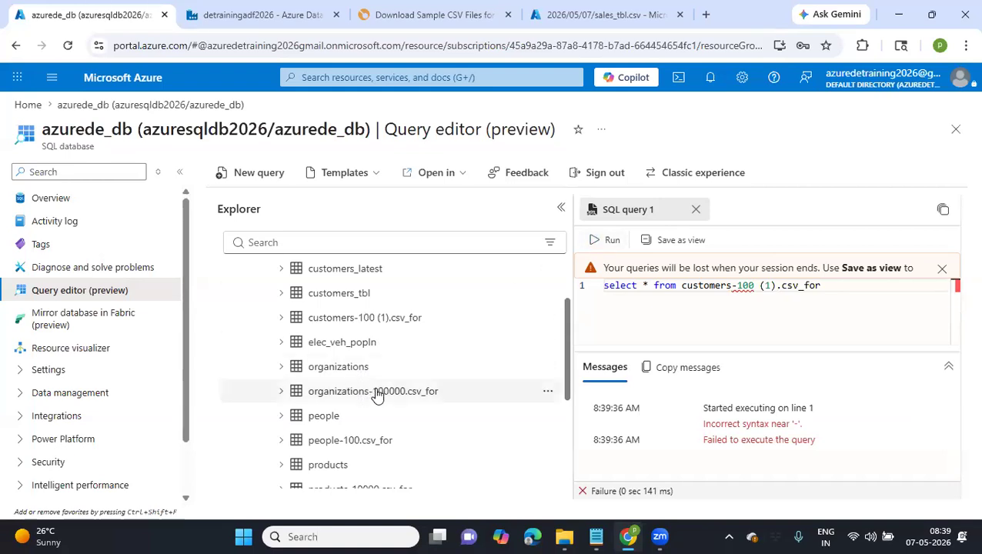
# Generate a top 1000 rows query for the organizations-100000.csv_for table and narrow the Explorer to show the full statement
pyautogui.click(548, 392)
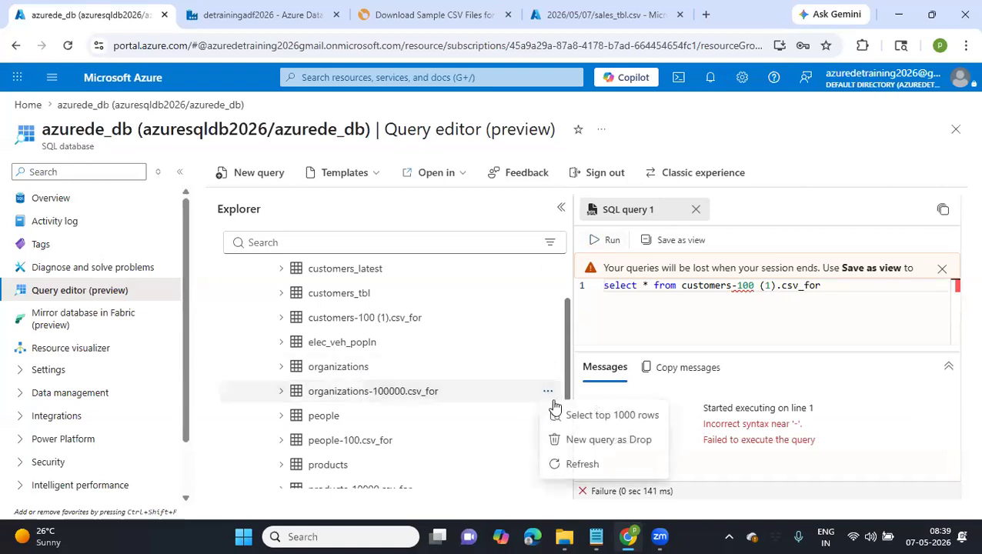
pyautogui.click(566, 416)
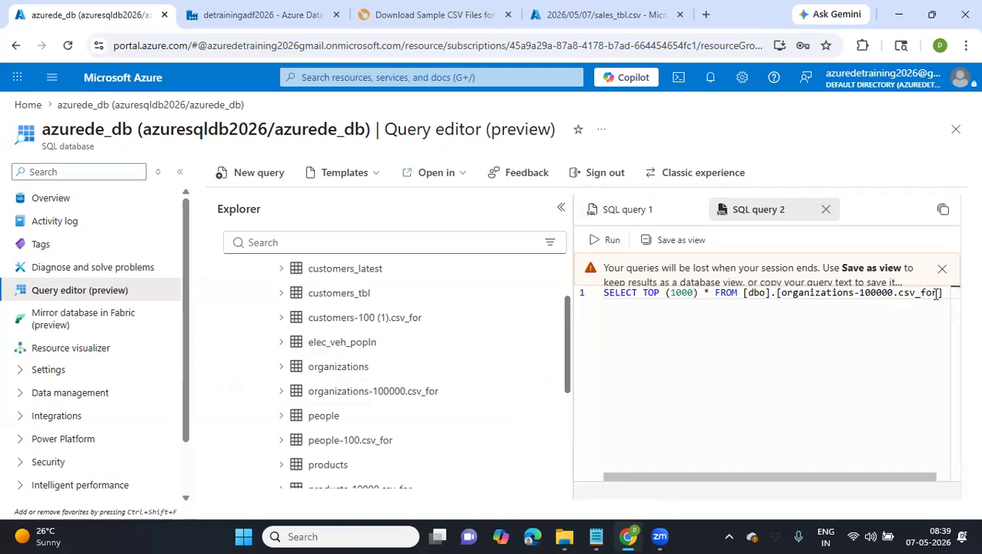
pyautogui.moveTo(939, 295)
pyautogui.mouseDown()
pyautogui.moveTo(775, 296)
pyautogui.moveTo(939, 291)
pyautogui.mouseUp()
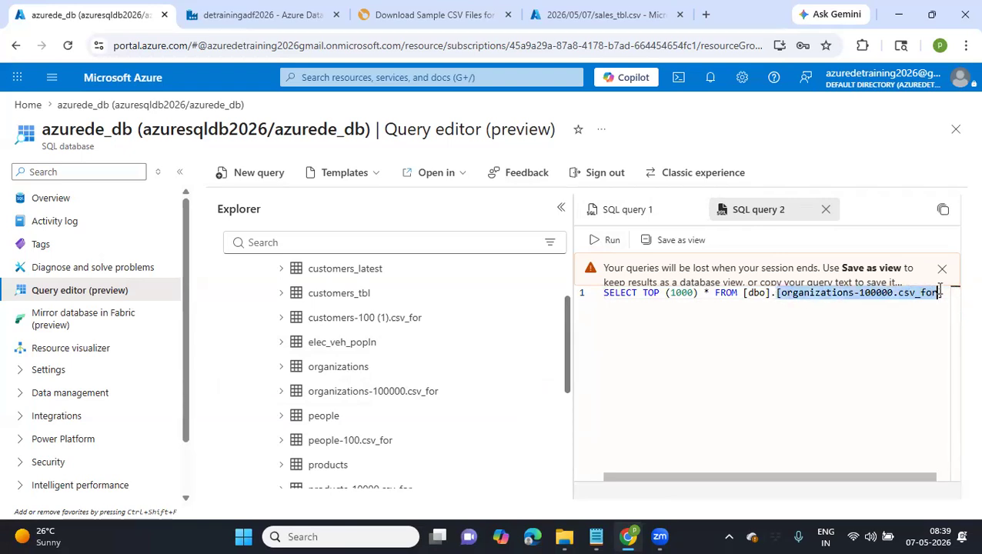
pyautogui.click(825, 371)
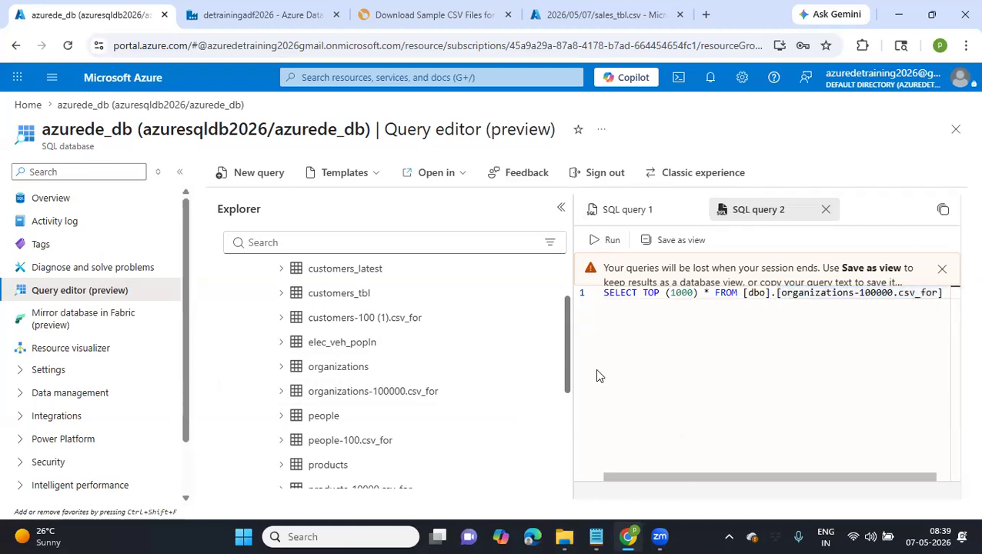
pyautogui.moveTo(575, 346); pyautogui.dragTo(423, 357)
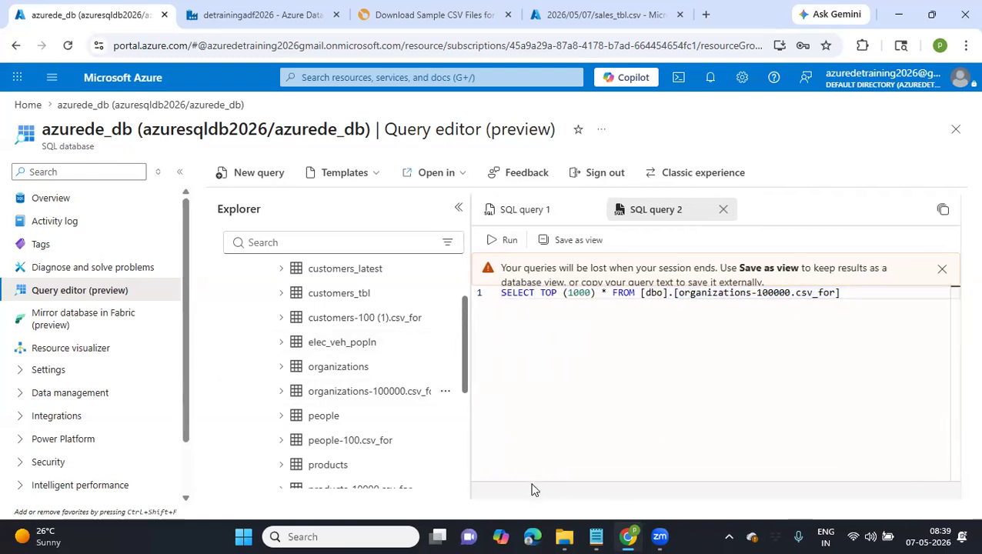
# Run the organizations-100000.csv_for query, examine the returned rows and columns, and look through the remaining _for tables
pyautogui.click(508, 241)
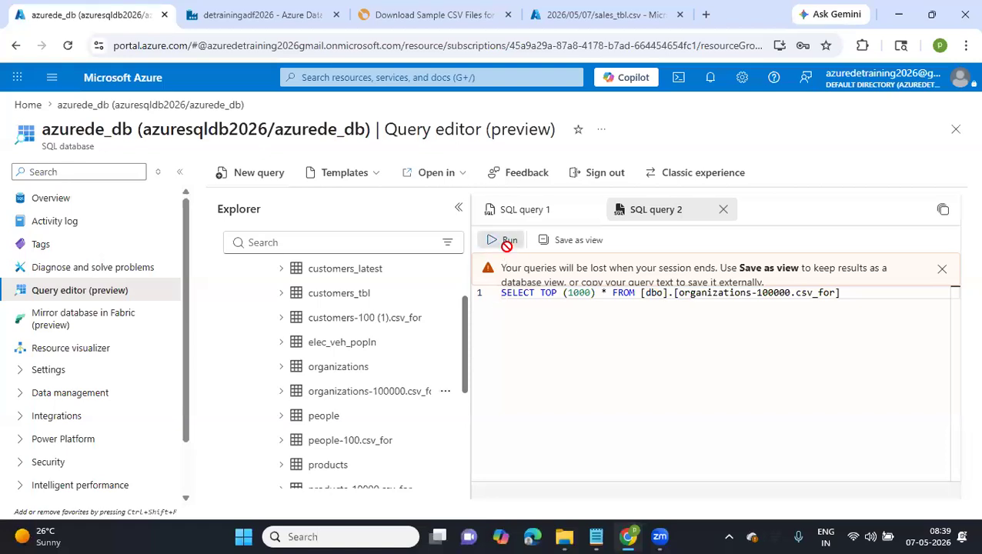
pyautogui.hscroll(5, 773, 439)
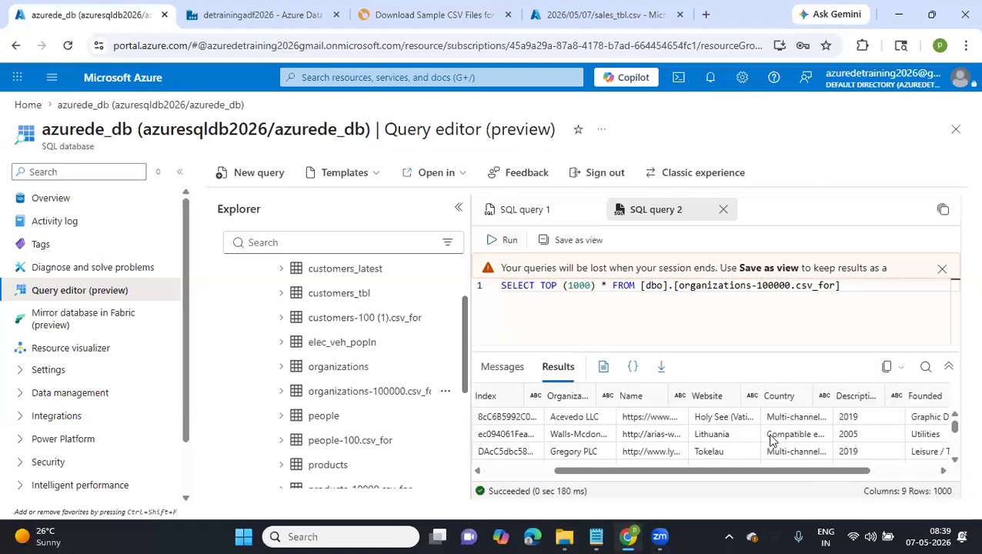
pyautogui.scroll(-3, 773, 439)
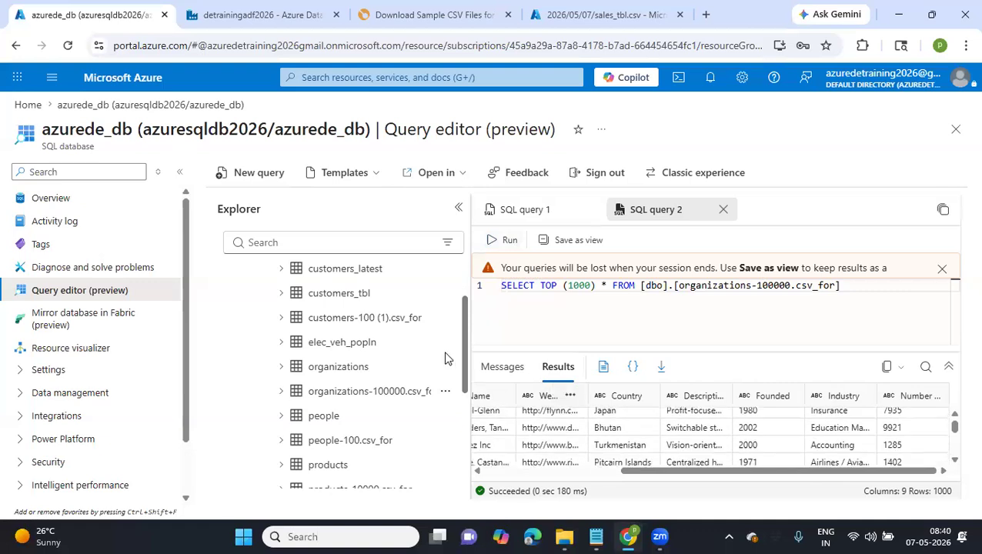
pyautogui.scroll(-2, 416, 401)
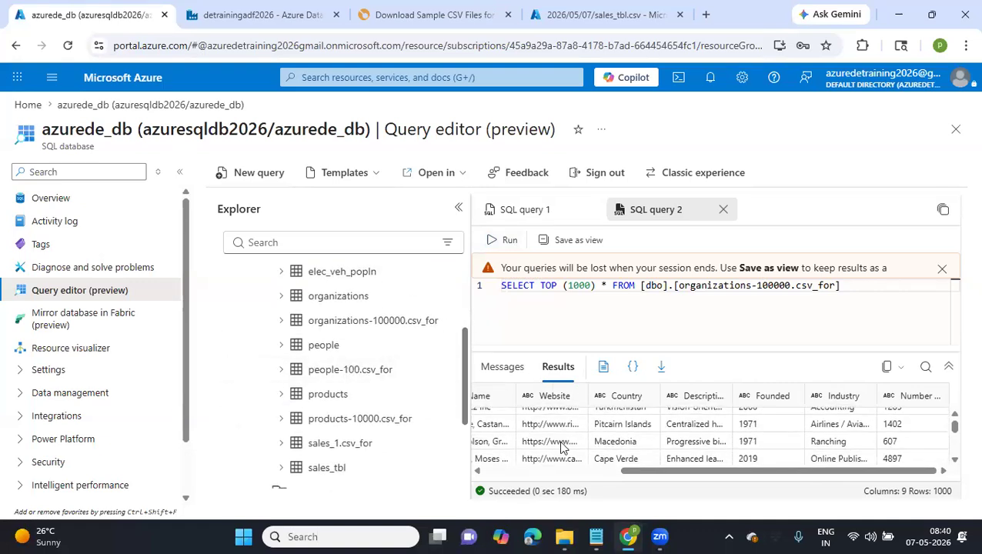
# Switch to the Data Factory pipeline Getmetadata foreach, close the Copy data1 output JSON and collapse the main navigation
pyautogui.click(273, 14)
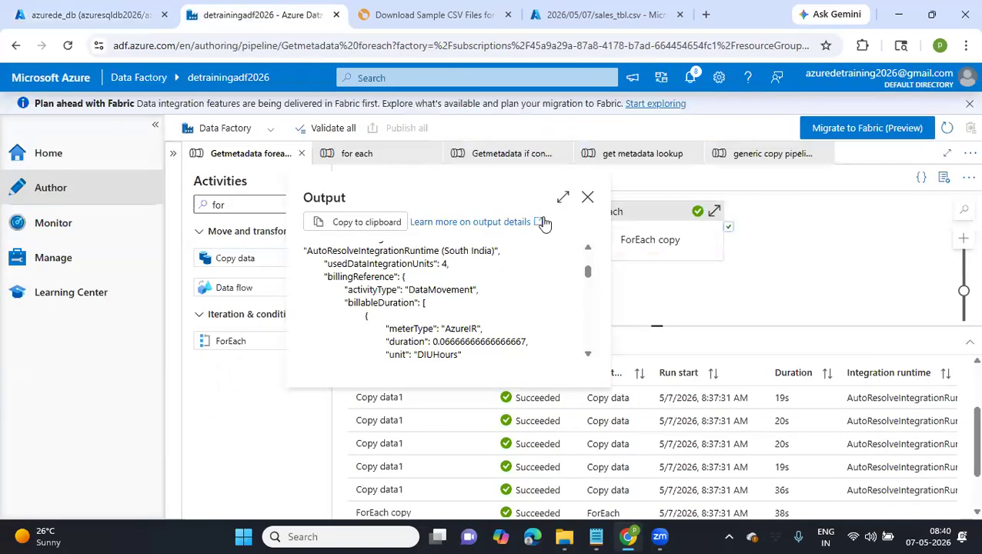
pyautogui.click(587, 197)
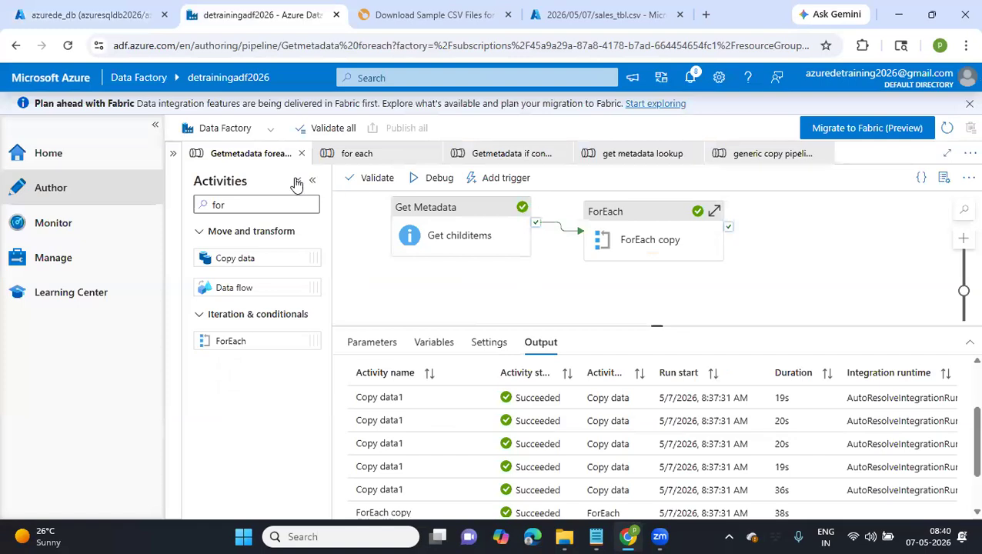
pyautogui.click(156, 128)
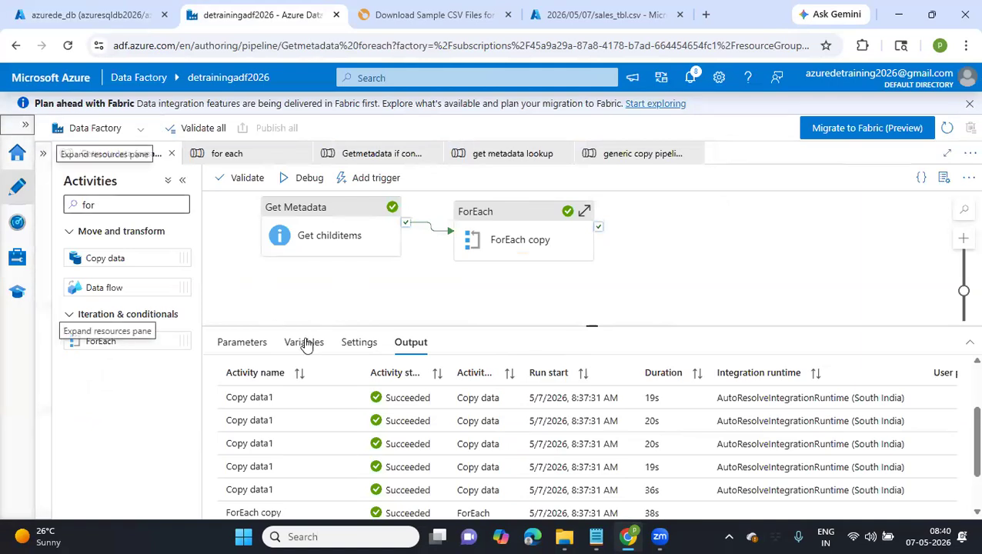
pyautogui.click(204, 283)
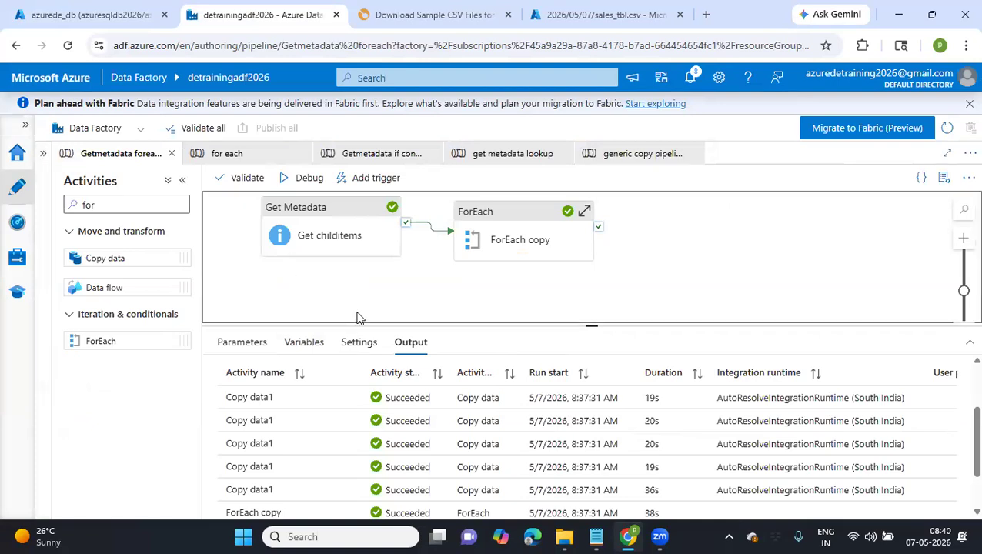